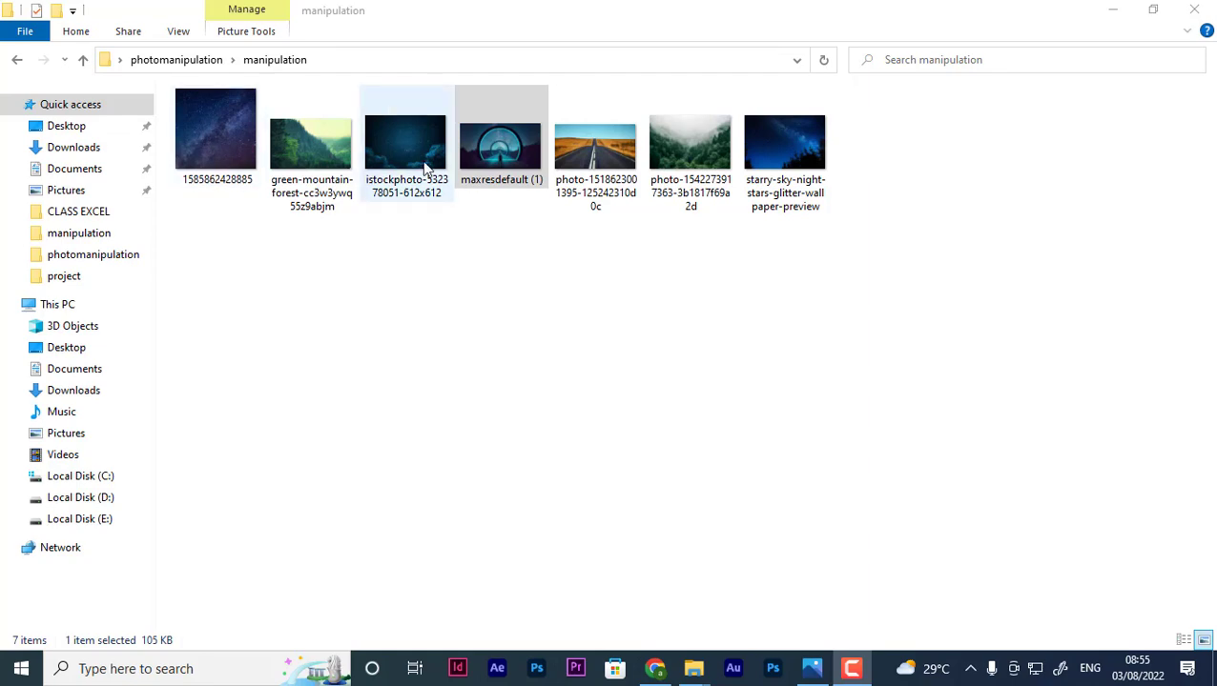
Preview the maxresdefault (1) ring-tunnel reference photo, then launch Photoshop from the taskbar.
double_click(516, 150)
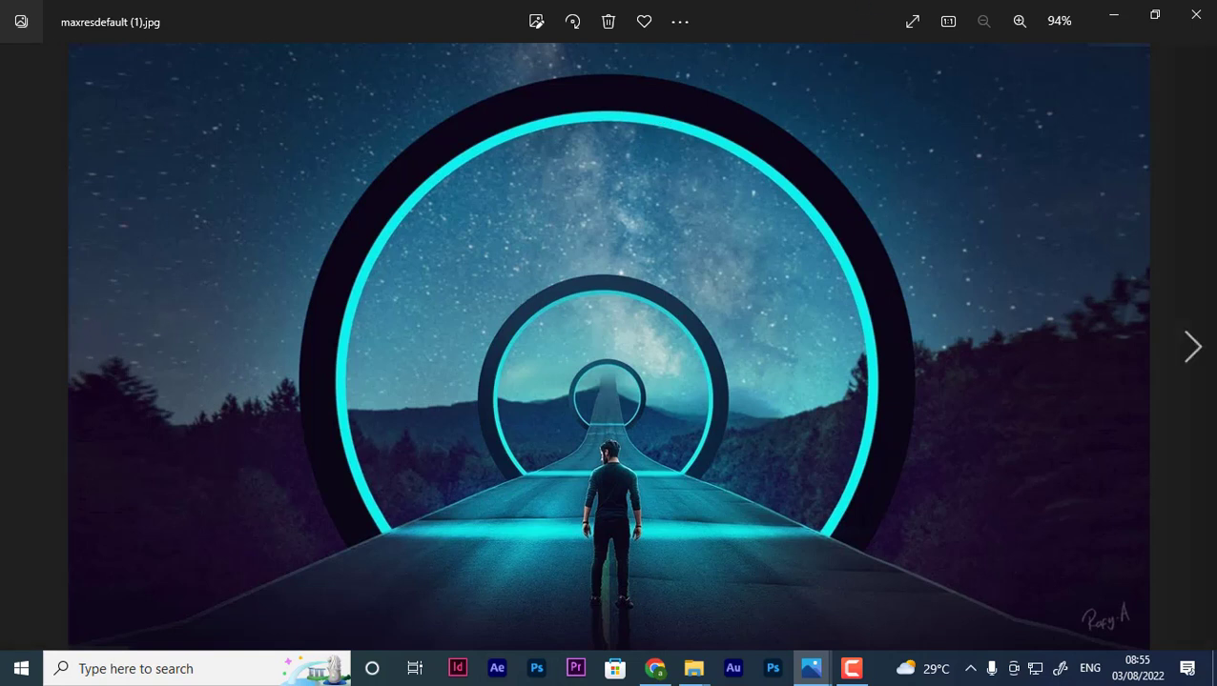
left_click(1114, 15)
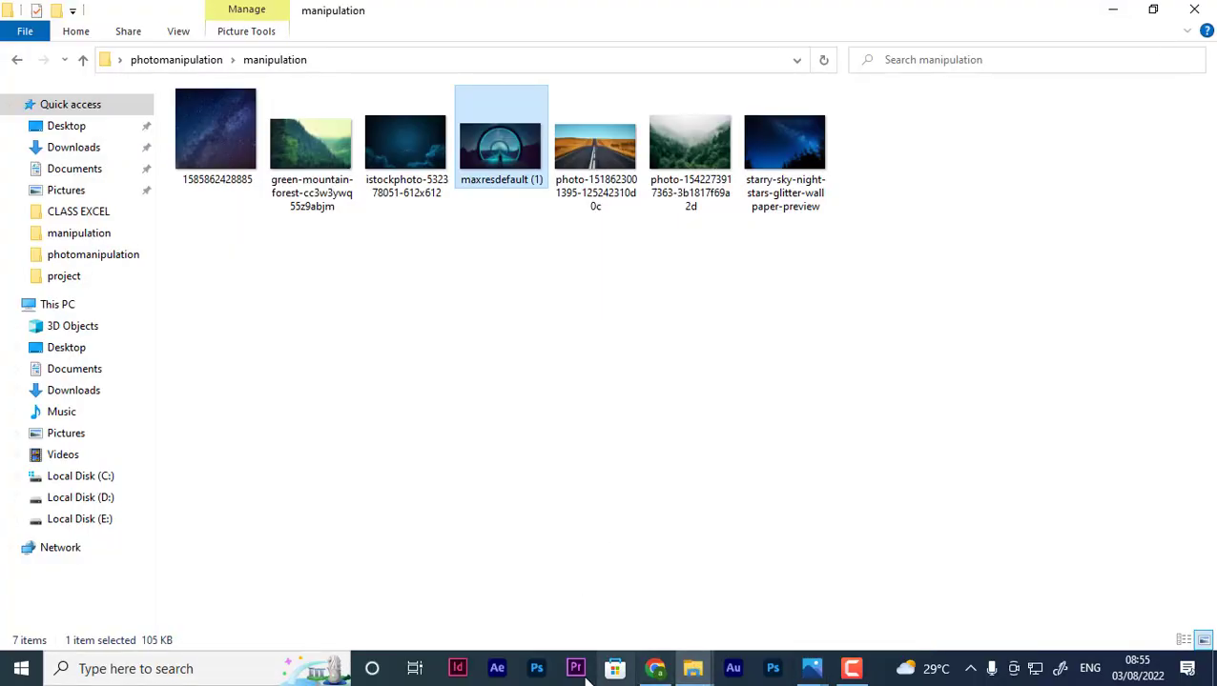
left_click(534, 672)
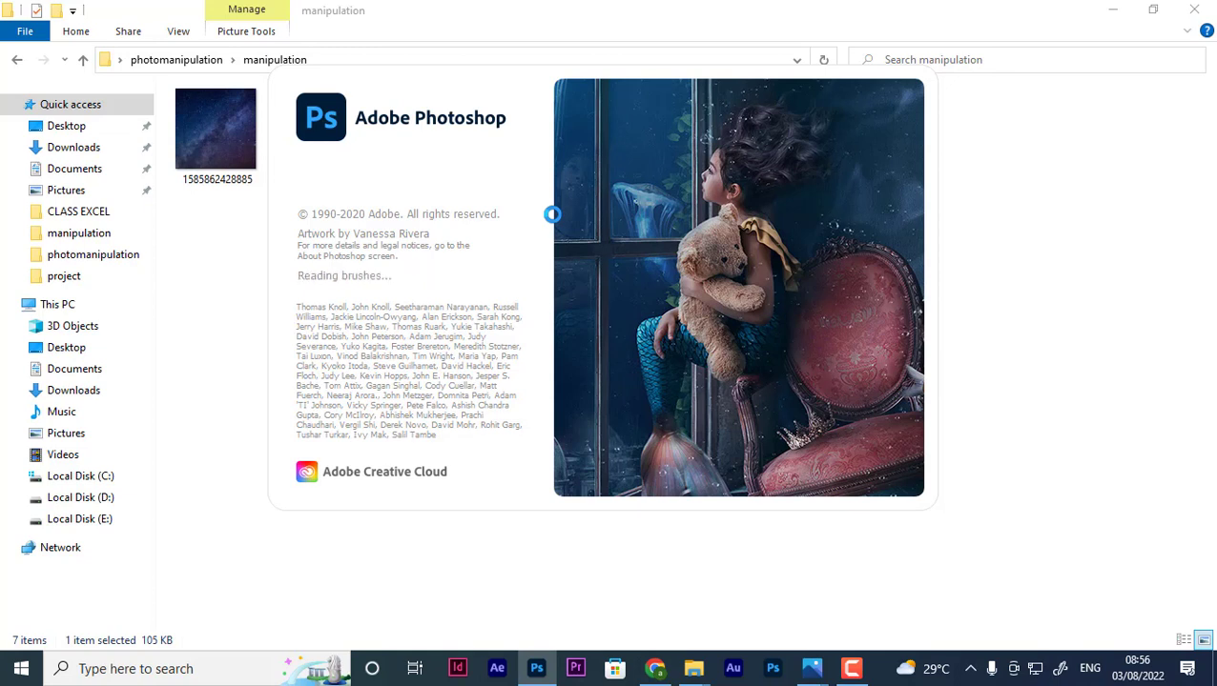
Create a new document from the Film & Video HDTV 1080p (1920×1080) preset.
left_click(851, 668)
left_click(1101, 600)
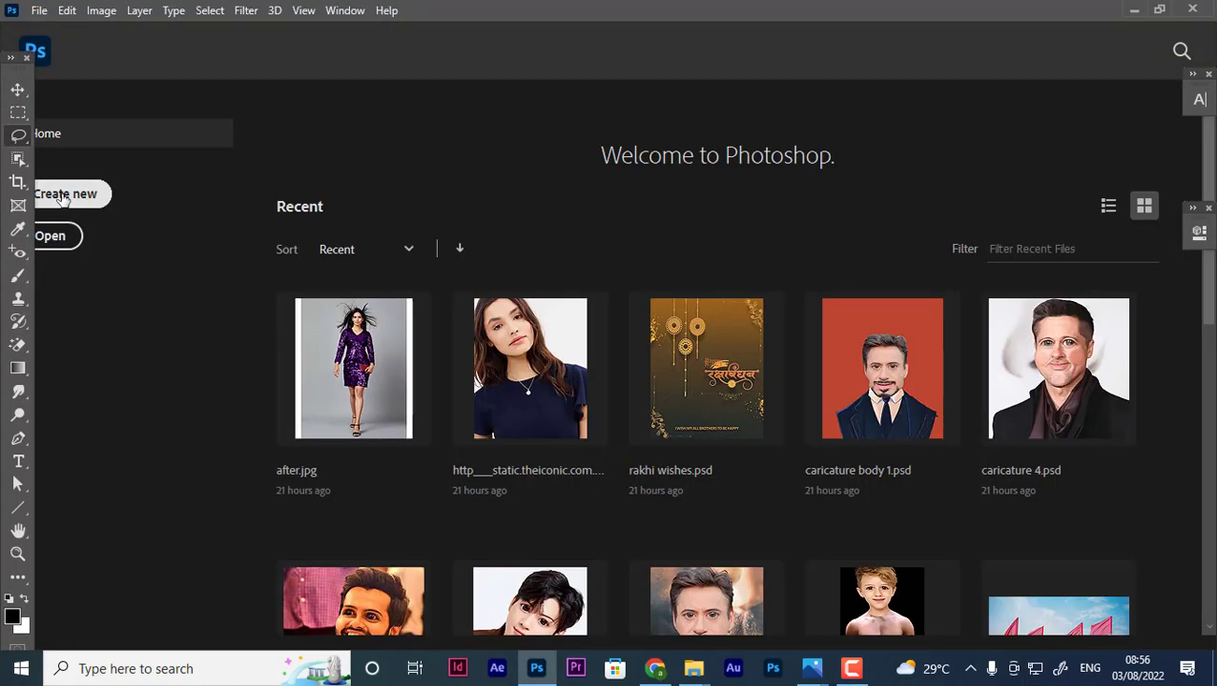
left_click(63, 196)
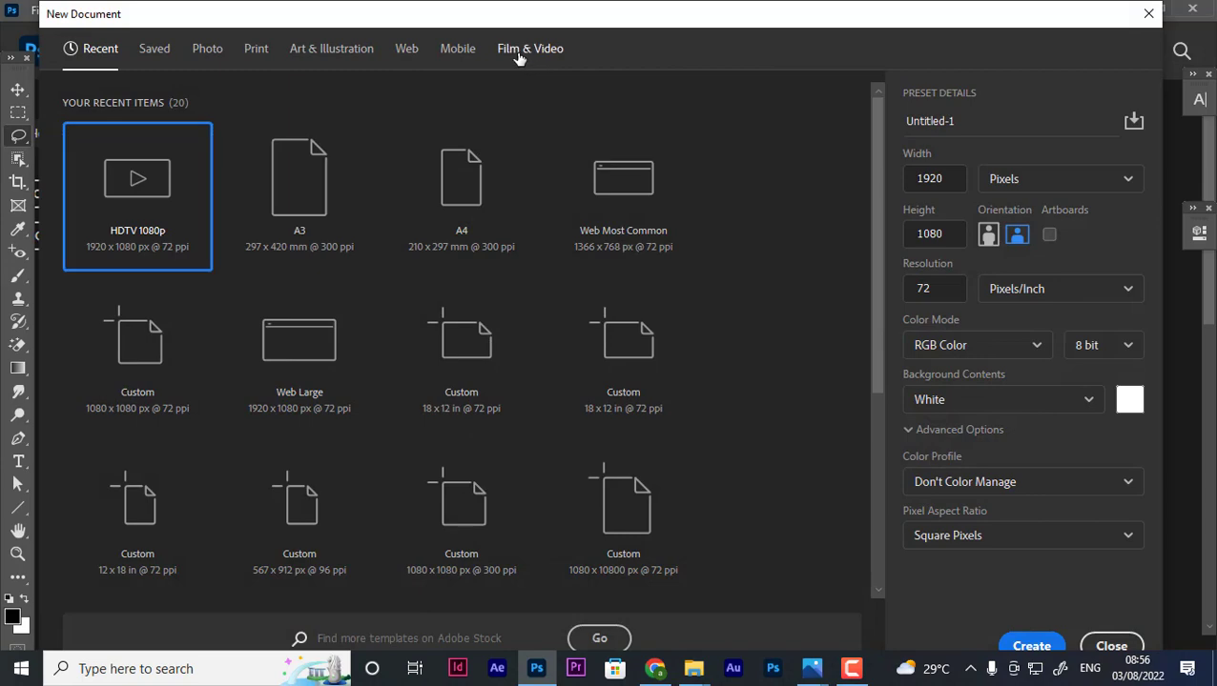
left_click(519, 52)
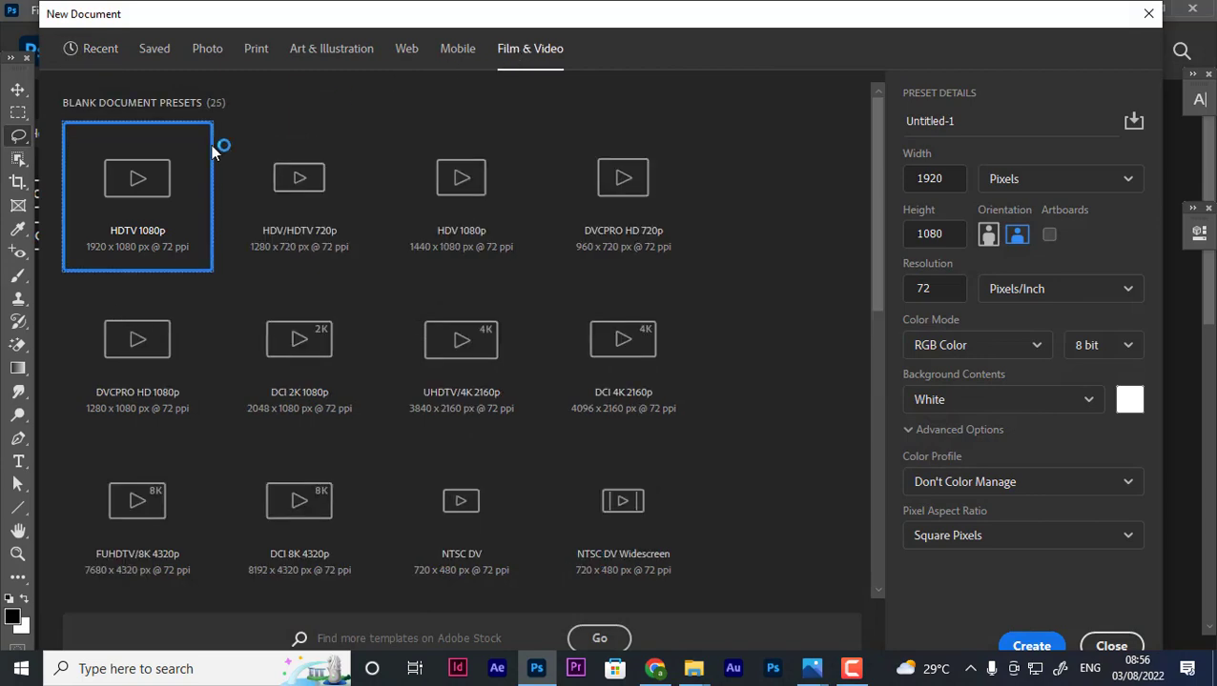
left_click(1030, 647)
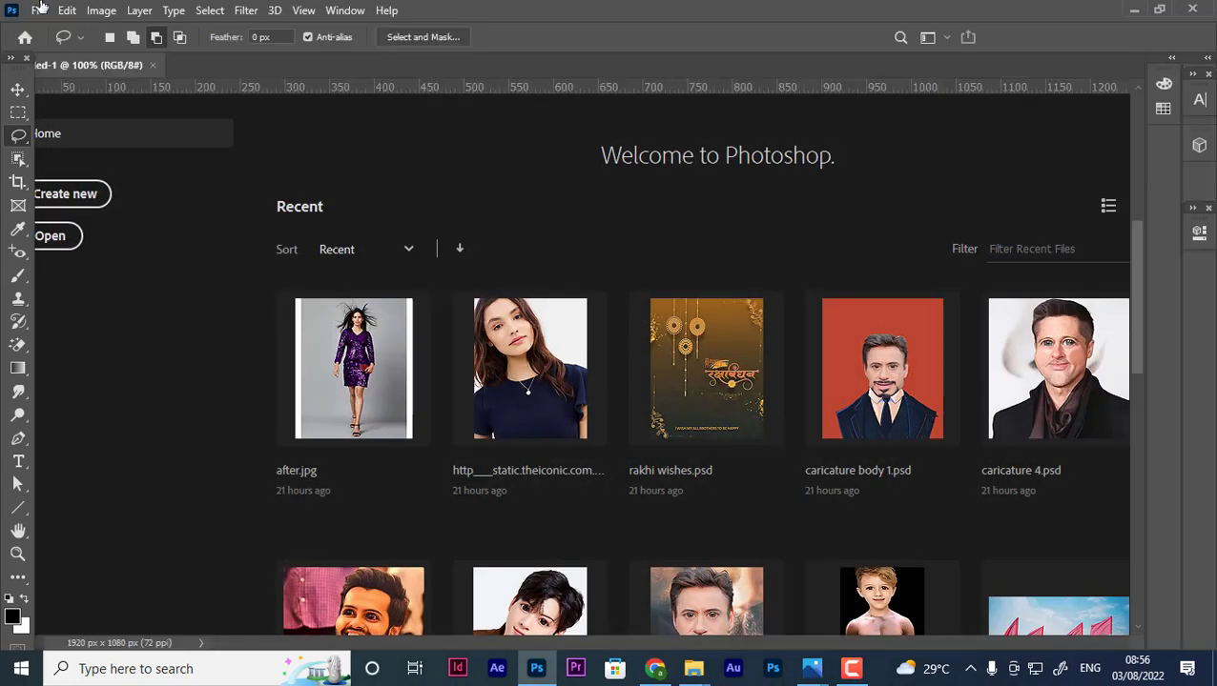
Zoom out to see the whole canvas and re-dock the Layers panel.
key("ctrl+minus")
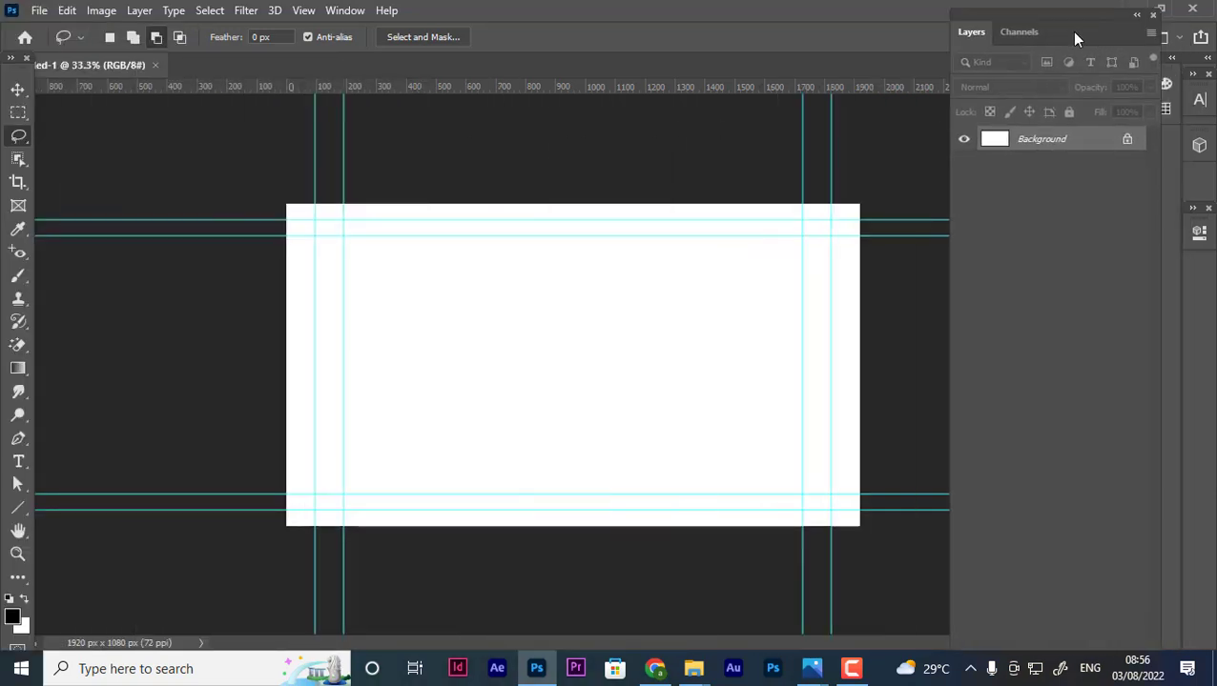
left_click_drag(1045, 7, 1002, 165)
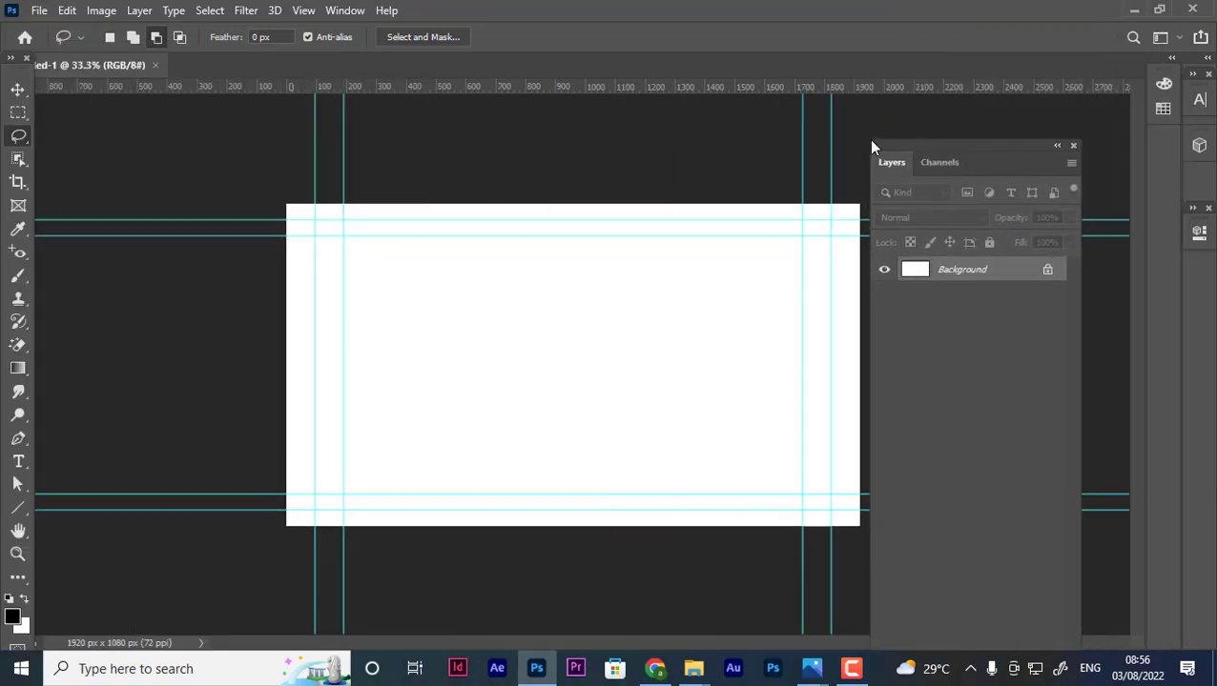
mouse_move(870, 146)
left_mouse_down()
mouse_move(948, 55)
mouse_move(991, 50)
left_mouse_up()
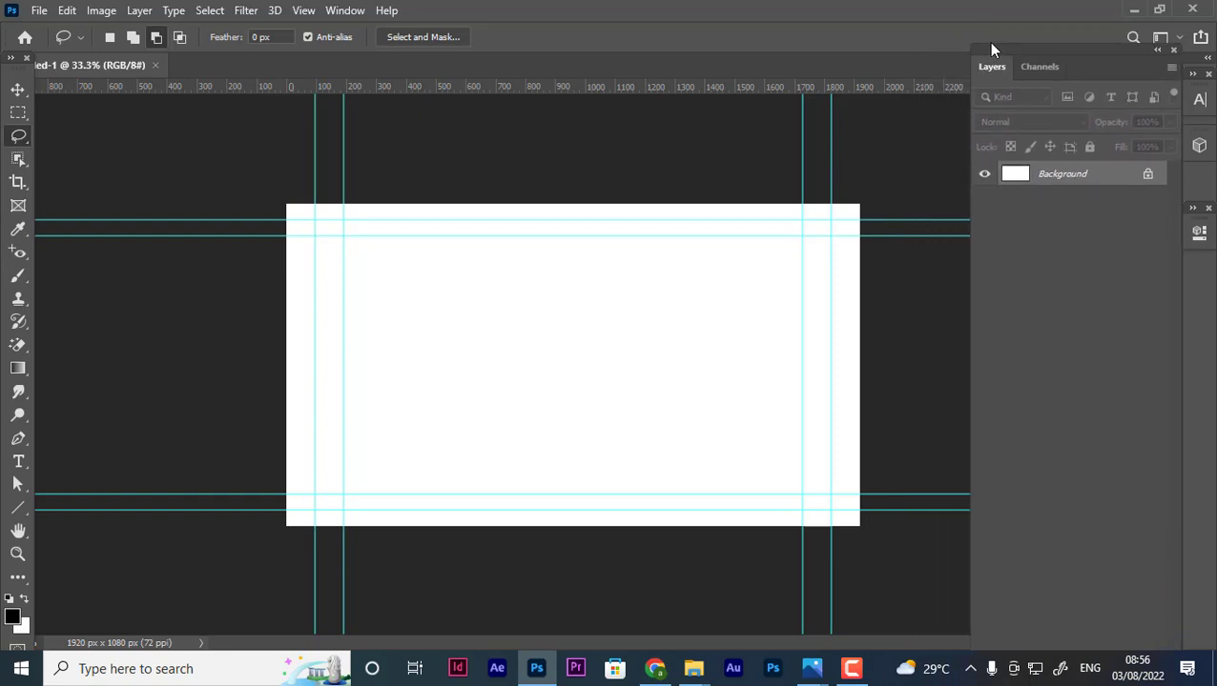
Open the istockphoto starry-sky image from the Desktop manipulation folder.
left_click(43, 10)
left_click(55, 46)
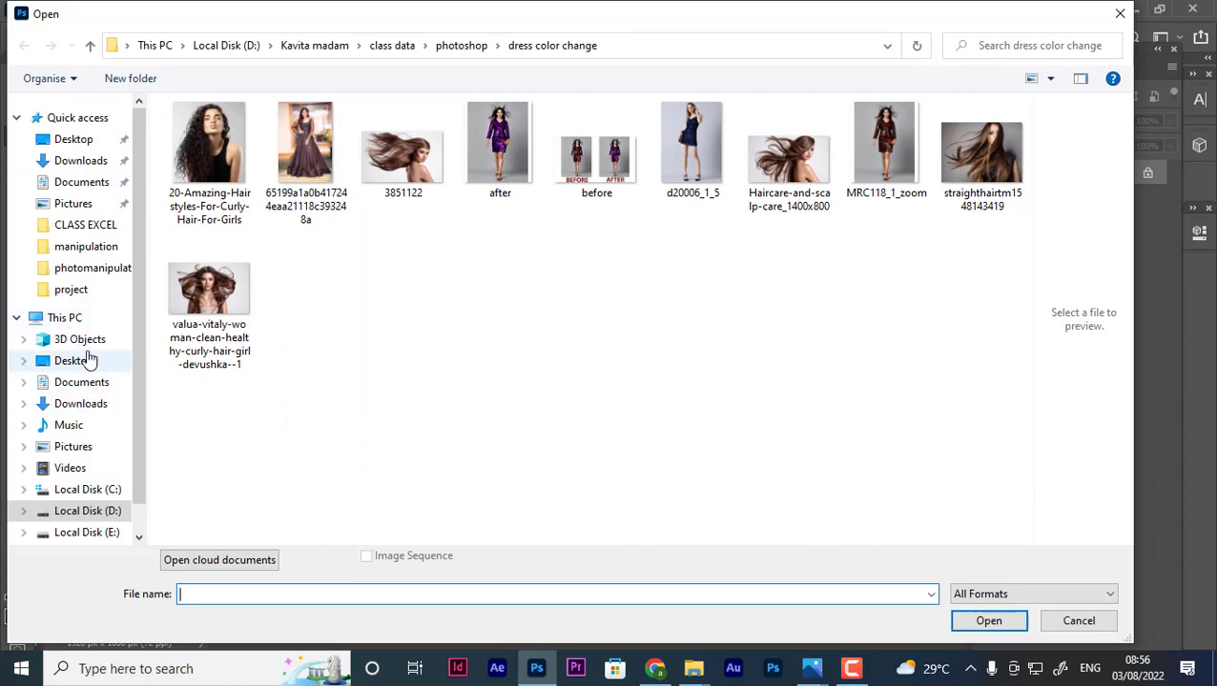
left_click(77, 360)
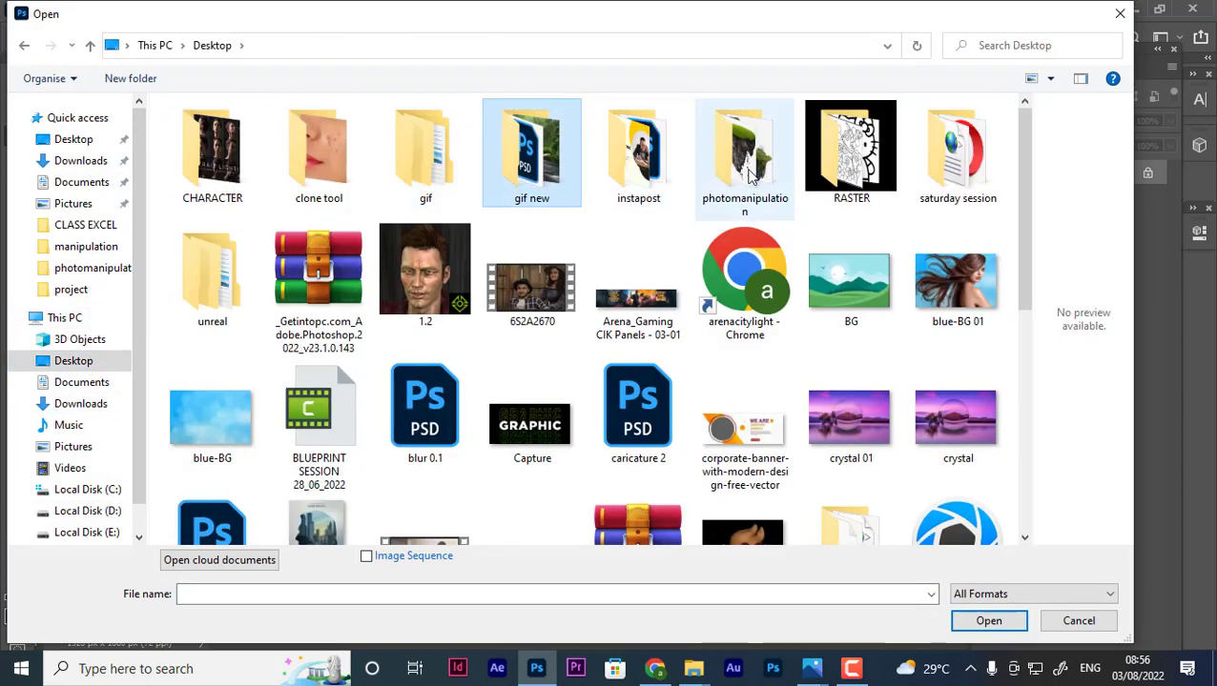
double_click(694, 180)
double_click(205, 148)
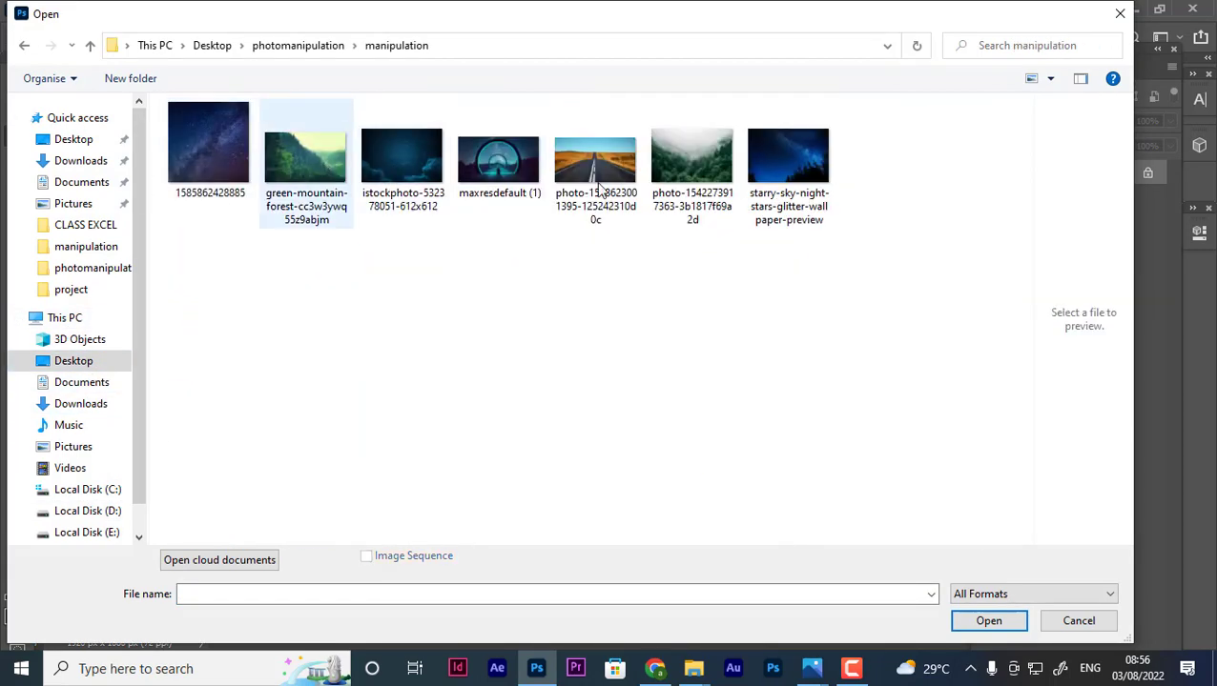
left_click(216, 166)
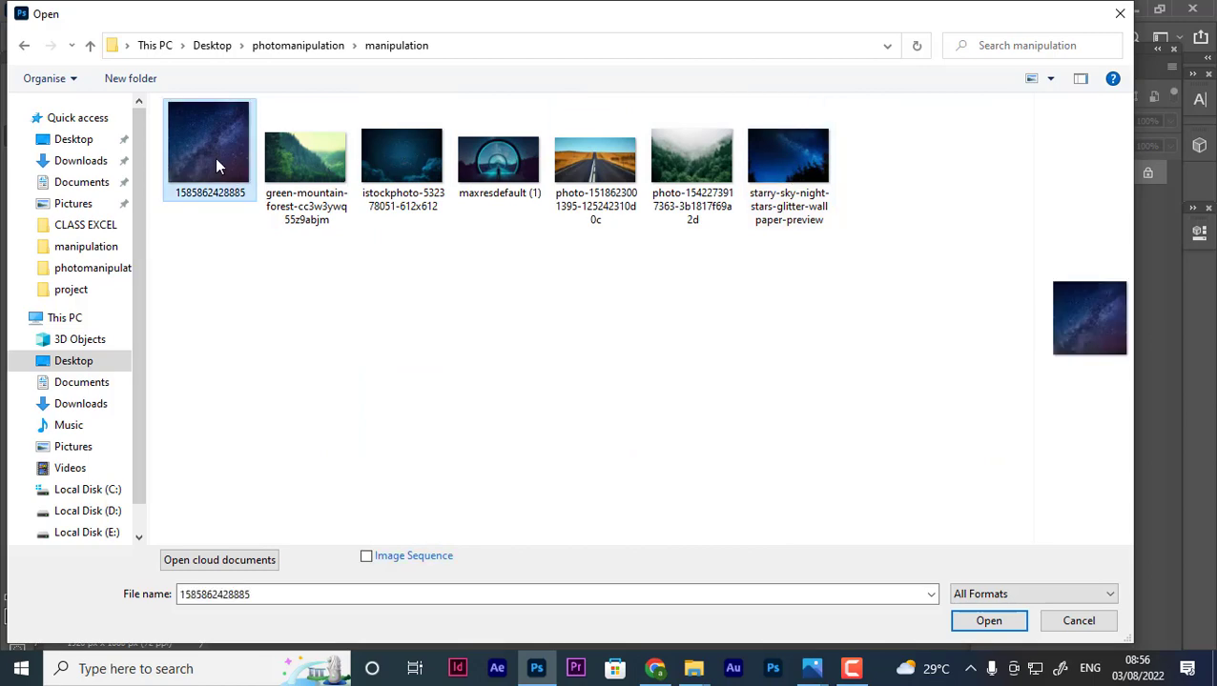
double_click(399, 164)
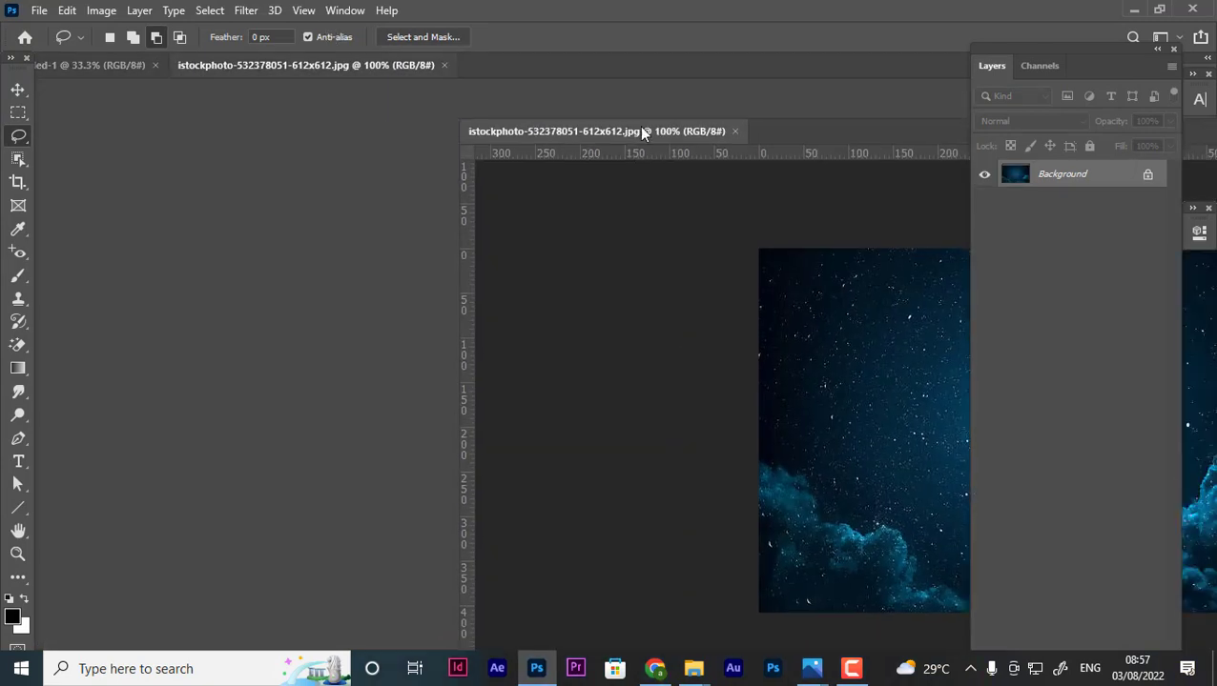
Copy the starry sky into the Untitled document with the Move tool and centre it.
left_click_drag(316, 69, 644, 115)
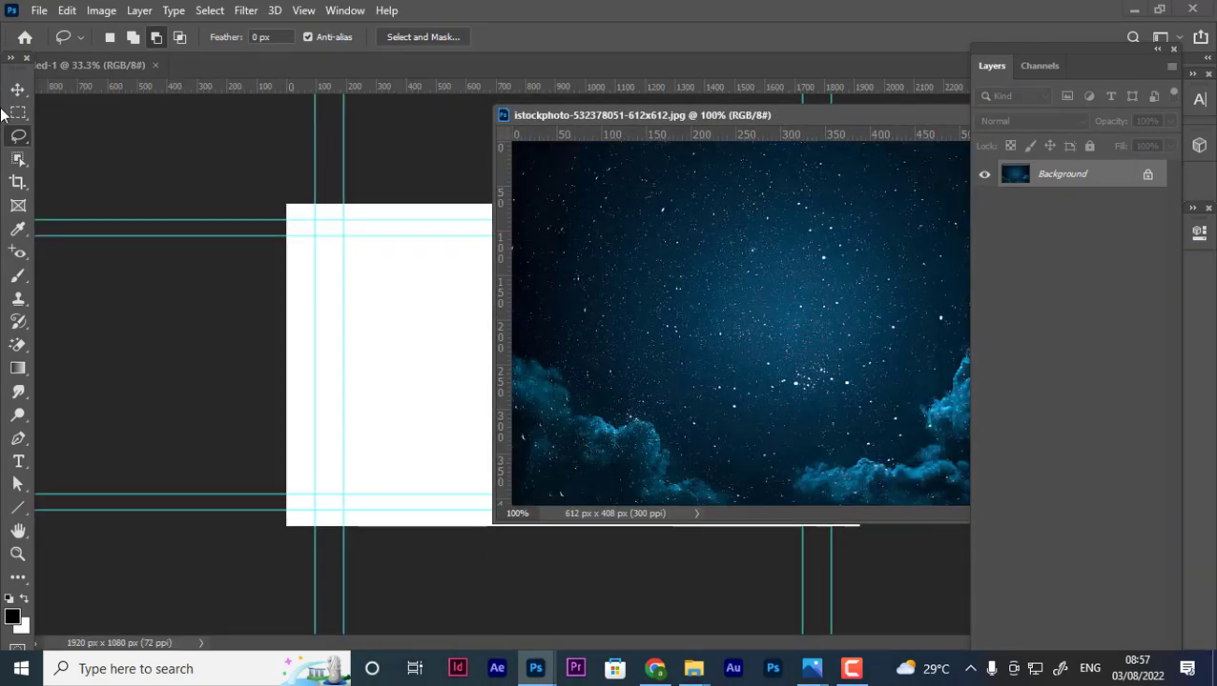
left_click(17, 88)
left_click_drag(704, 351, 351, 391)
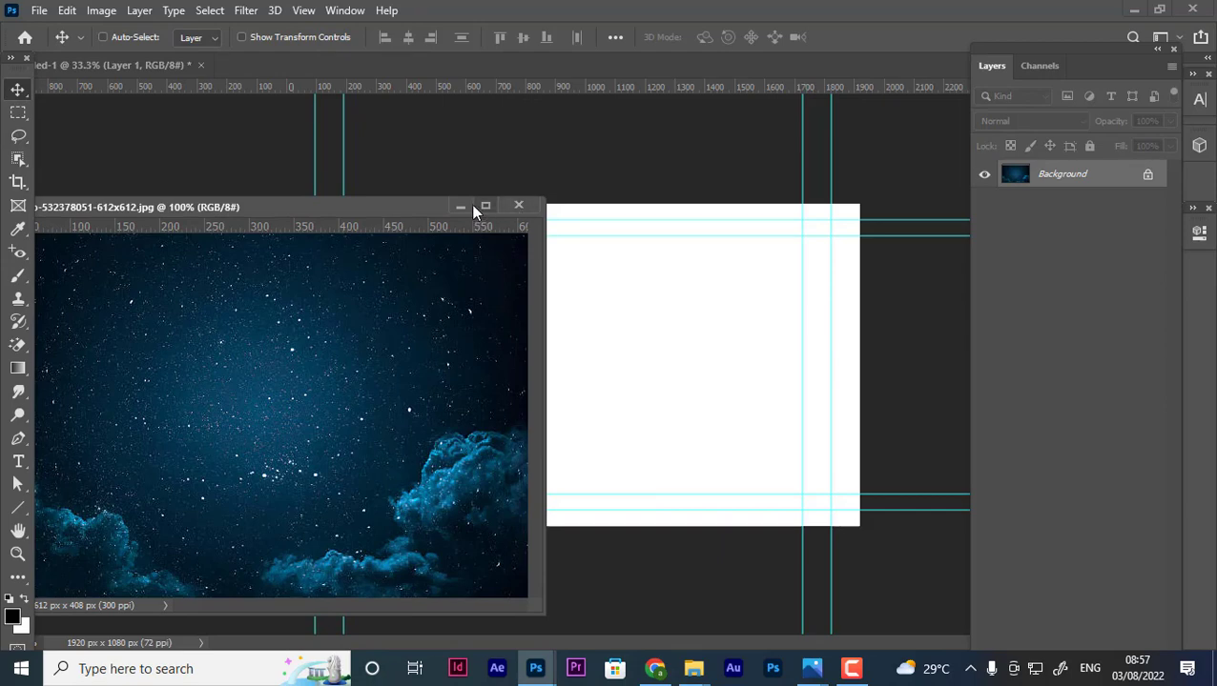
left_click(467, 202)
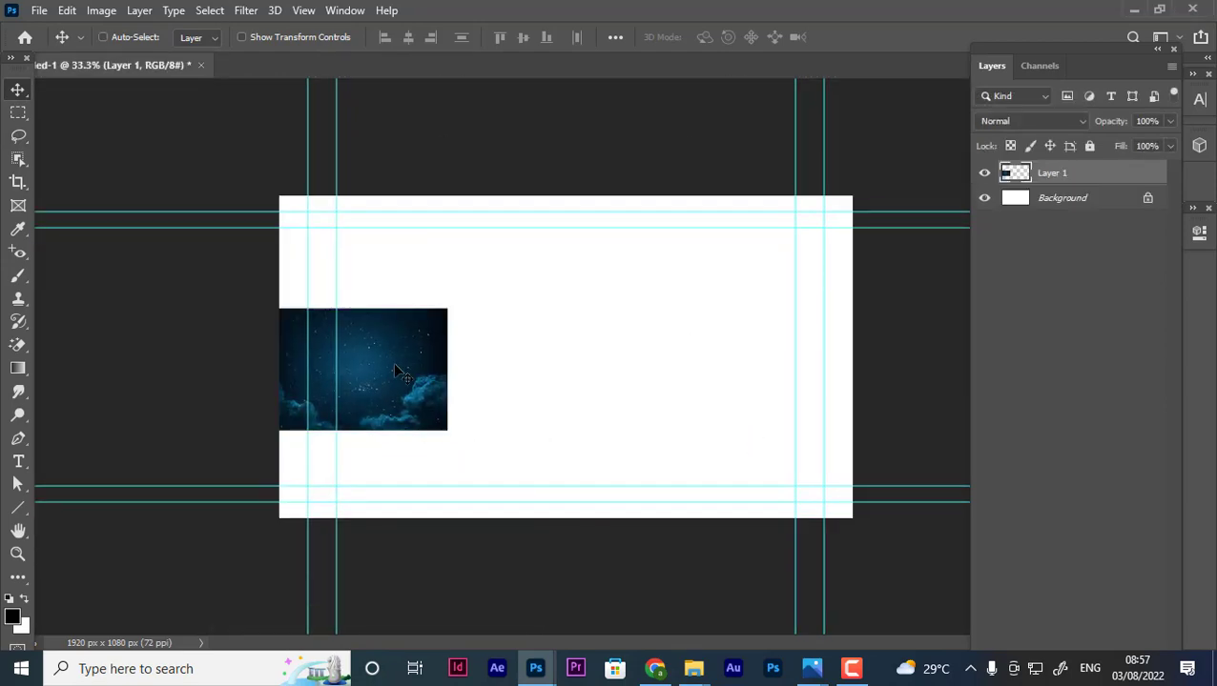
left_click_drag(448, 384, 573, 381)
Scale the sky layer to 346% so it covers the canvas, and commit.
key("ctrl+t")
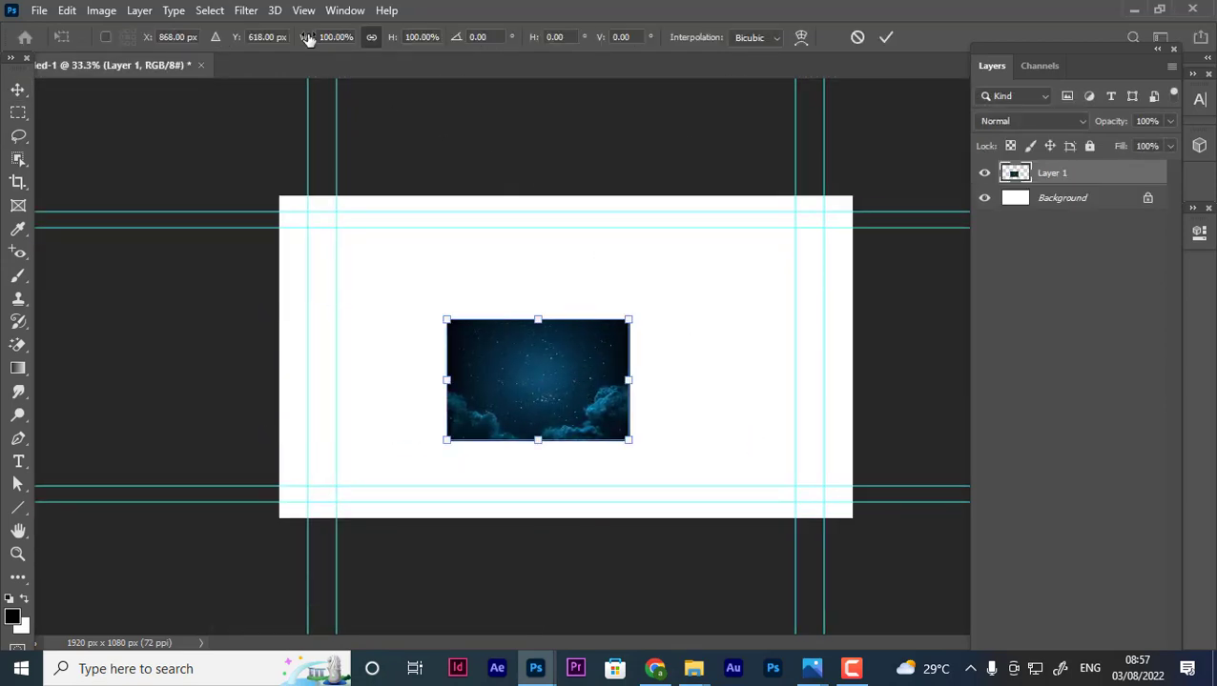
left_click_drag(391, 40, 611, 84)
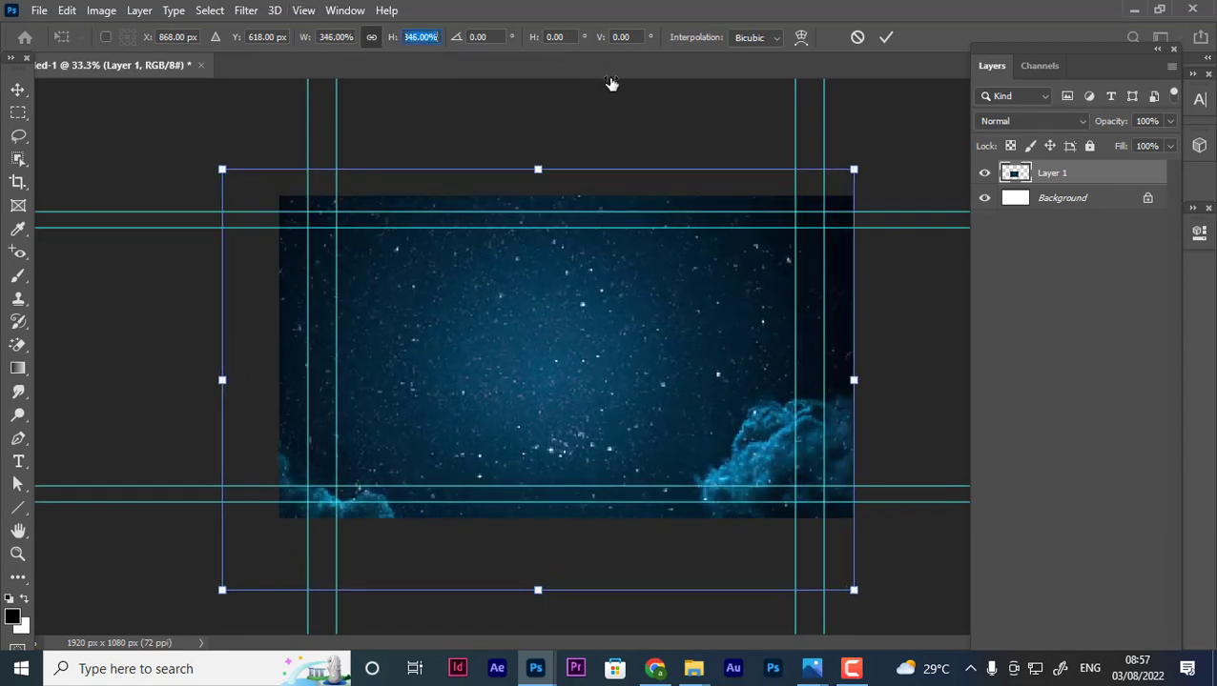
left_click_drag(531, 349, 570, 360)
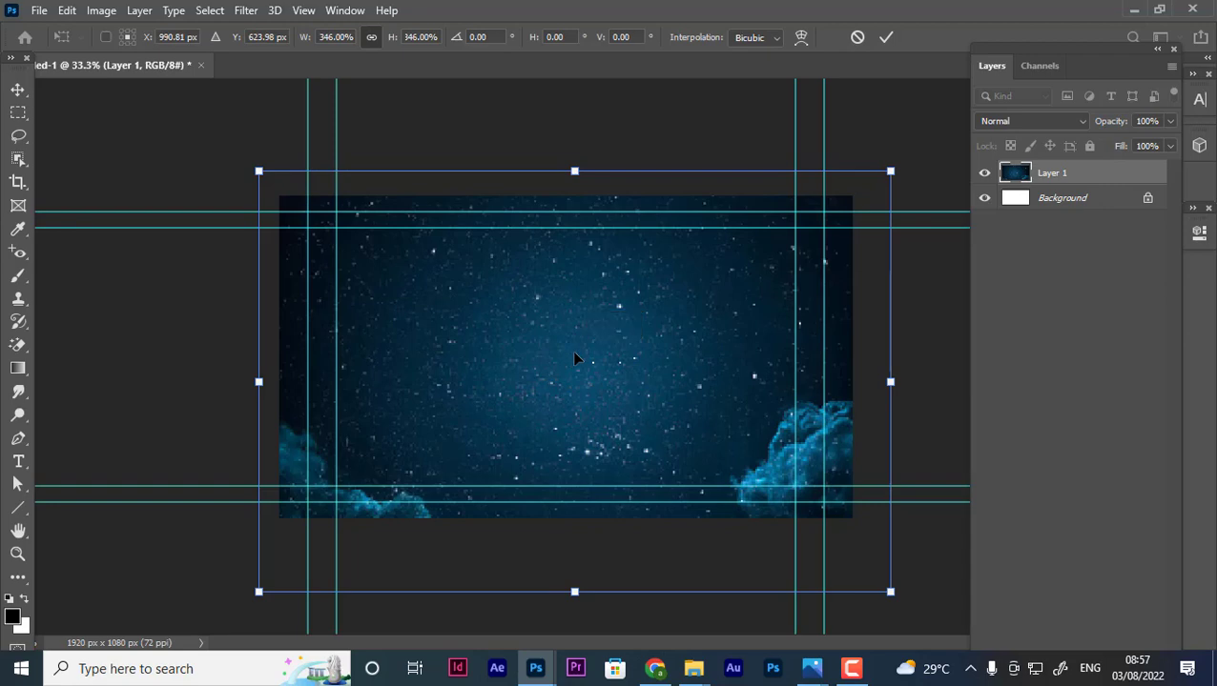
key("Return")
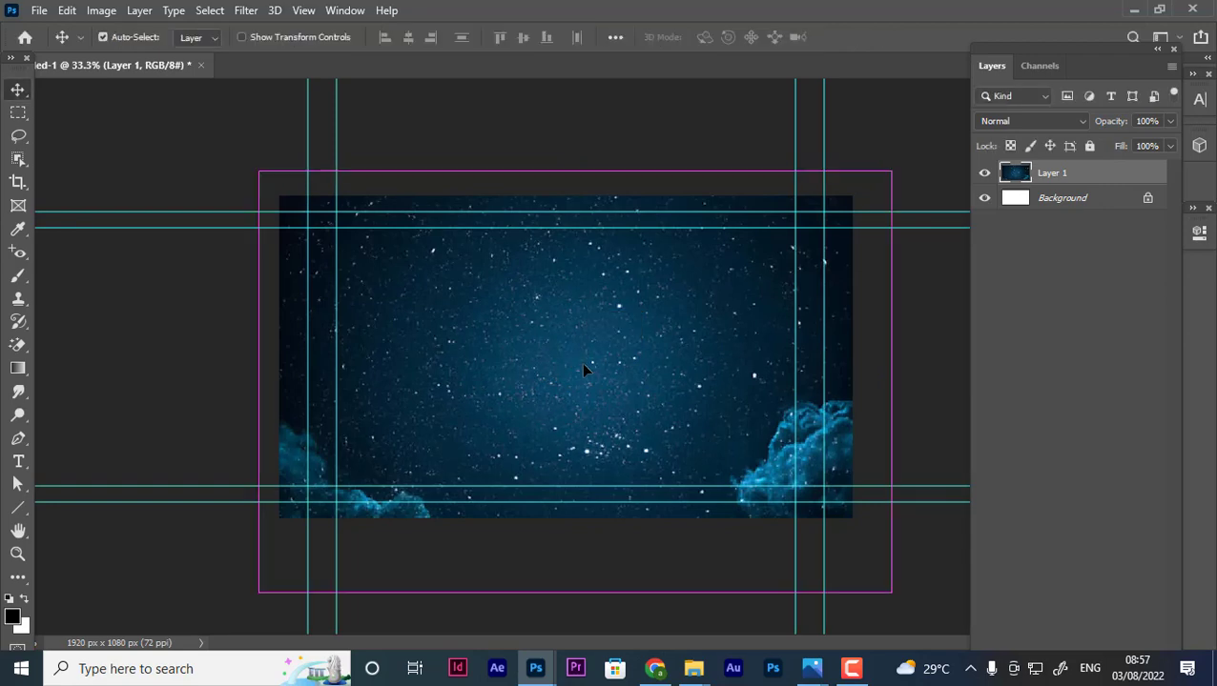
key("ctrl+plus")
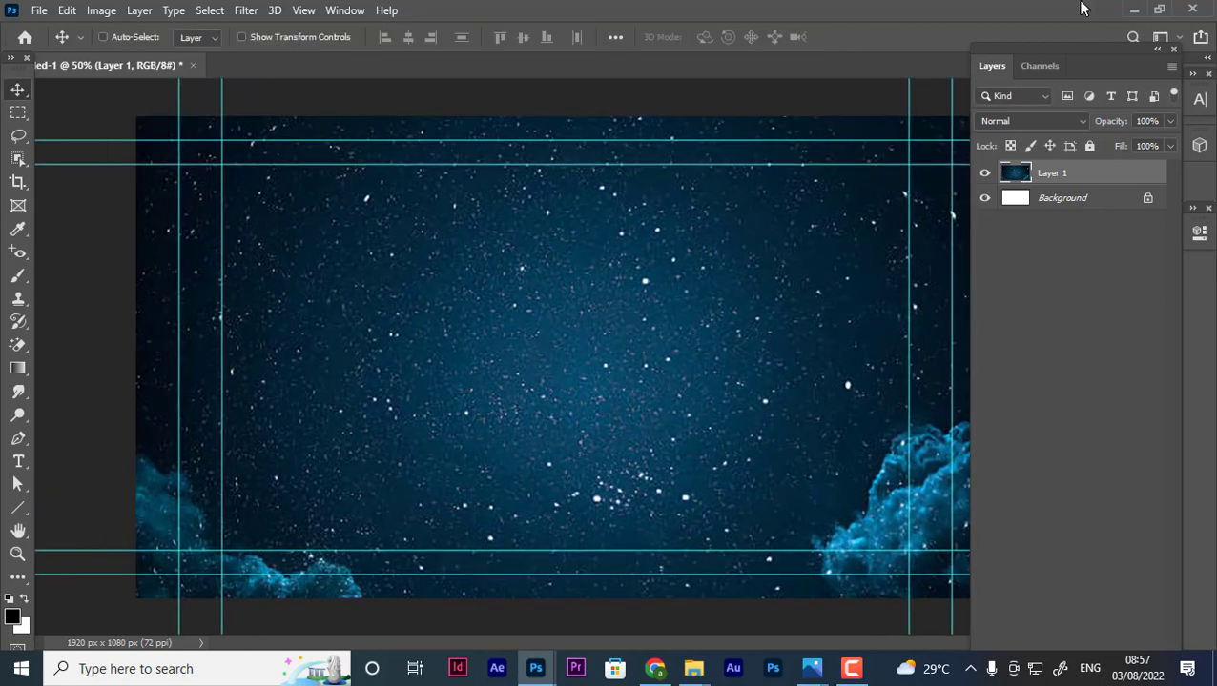
left_click_drag(1081, 59, 1133, 66)
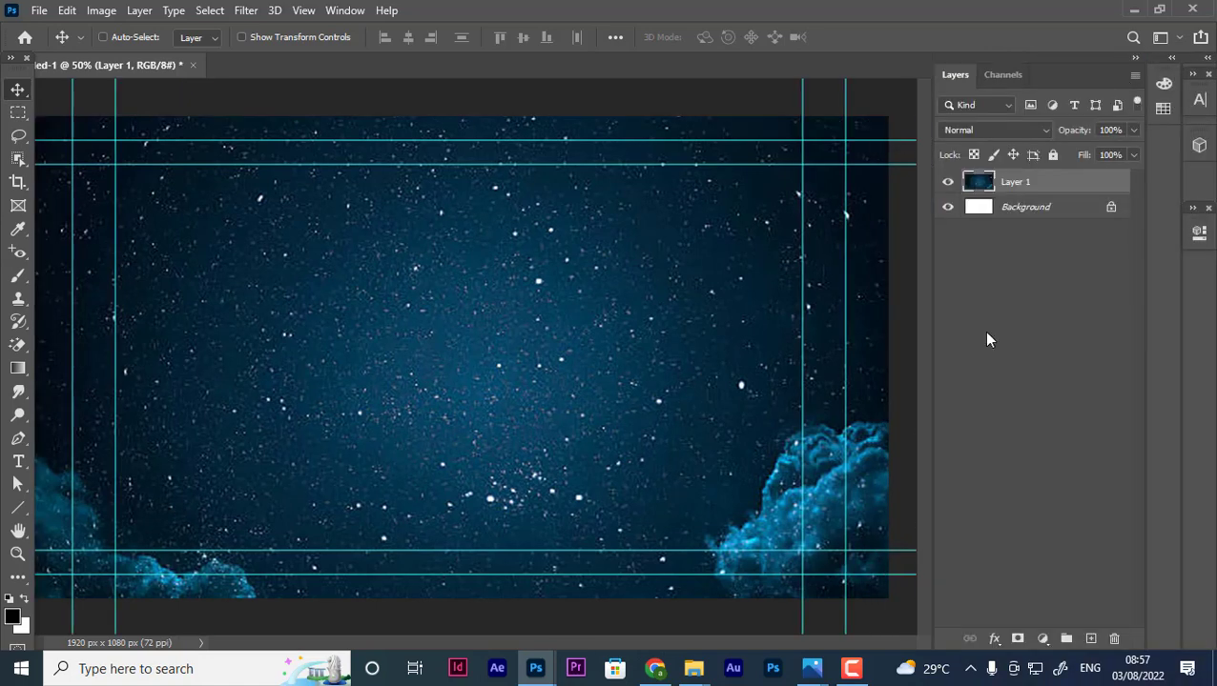
Open the maxresdefault (1).jpg ring-tunnel reference image.
left_click(42, 14)
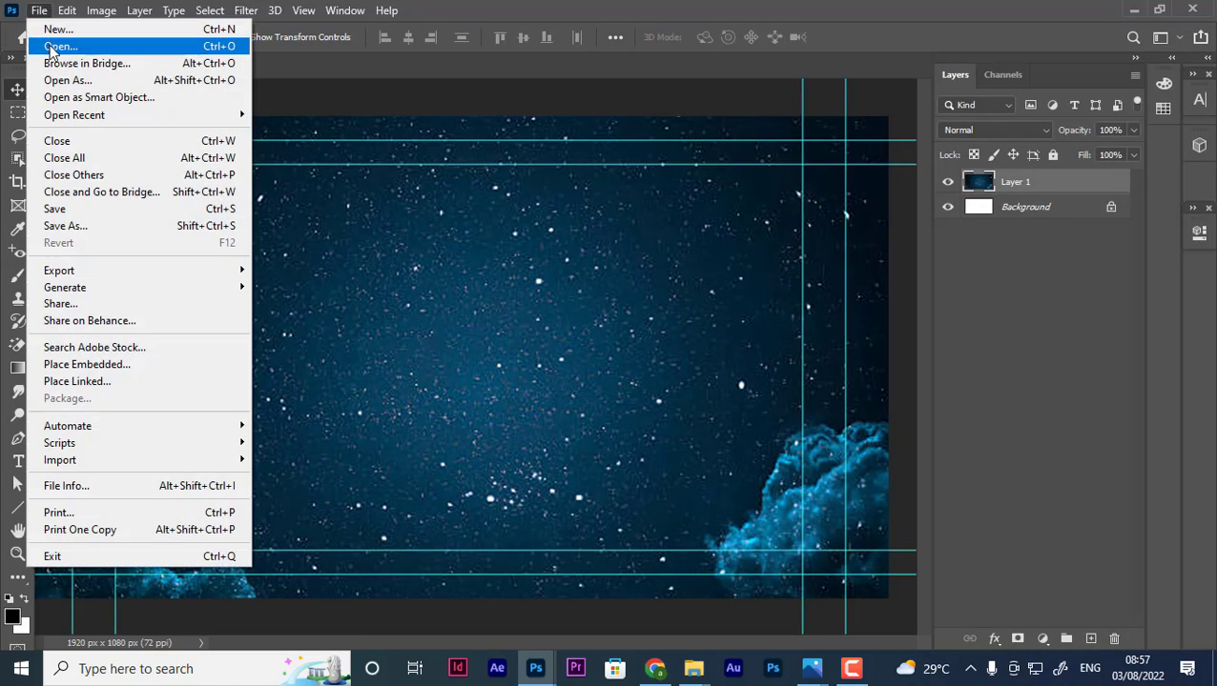
left_click(60, 44)
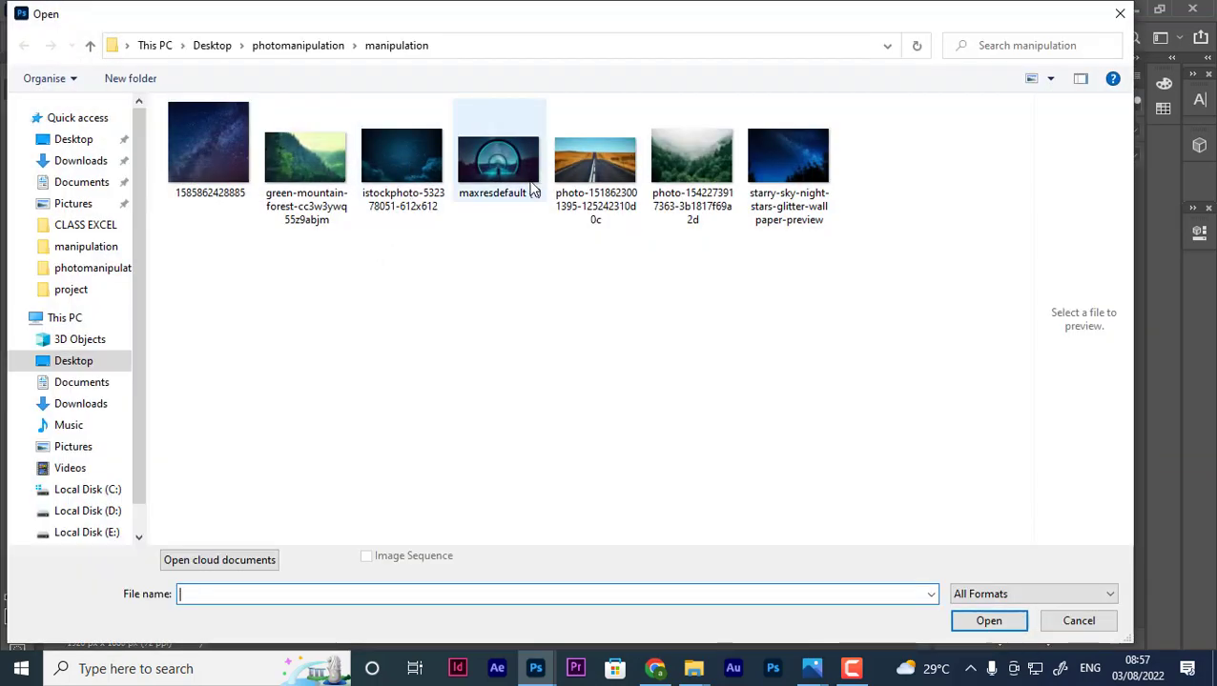
double_click(530, 186)
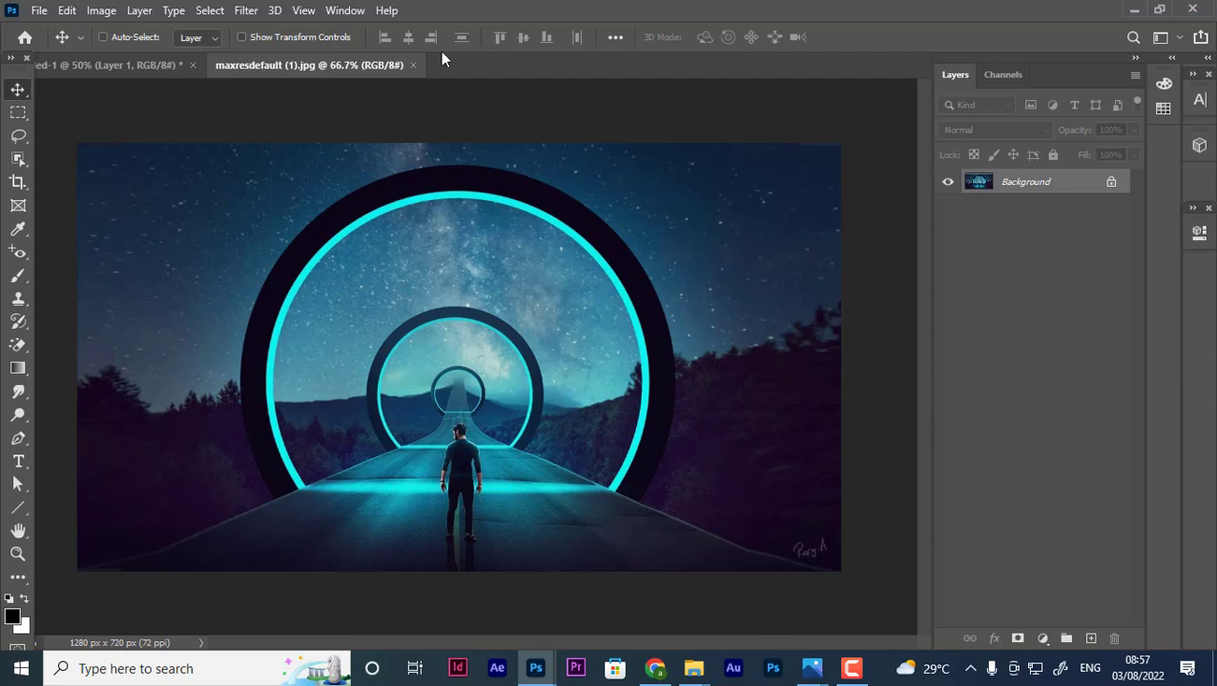
Open the misty forest photo and keep it docked as a document tab.
left_click(38, 11)
left_click(50, 44)
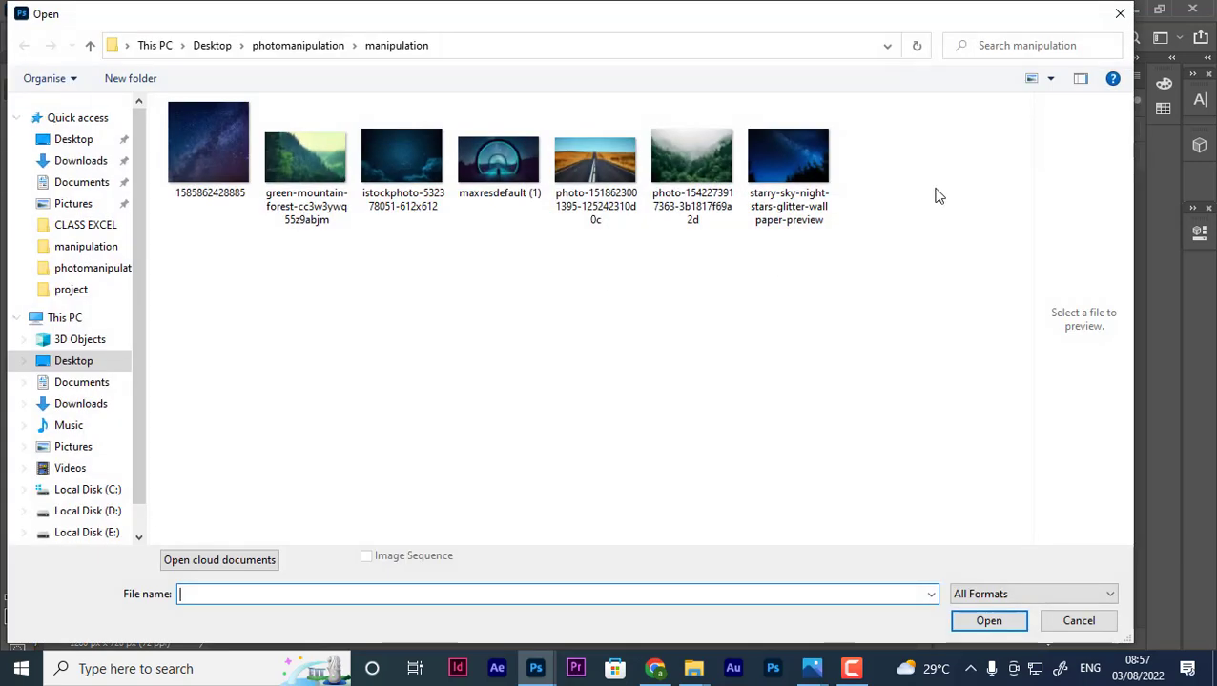
left_click(683, 181)
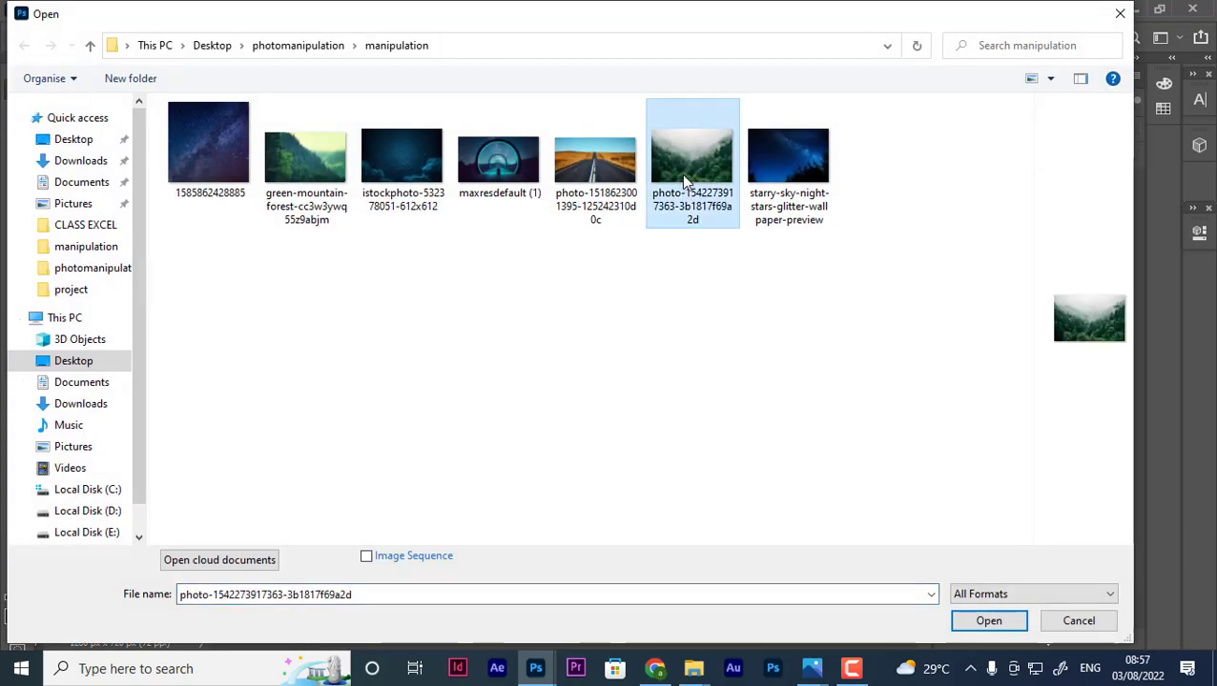
double_click(681, 175)
left_click_drag(473, 69, 620, 162)
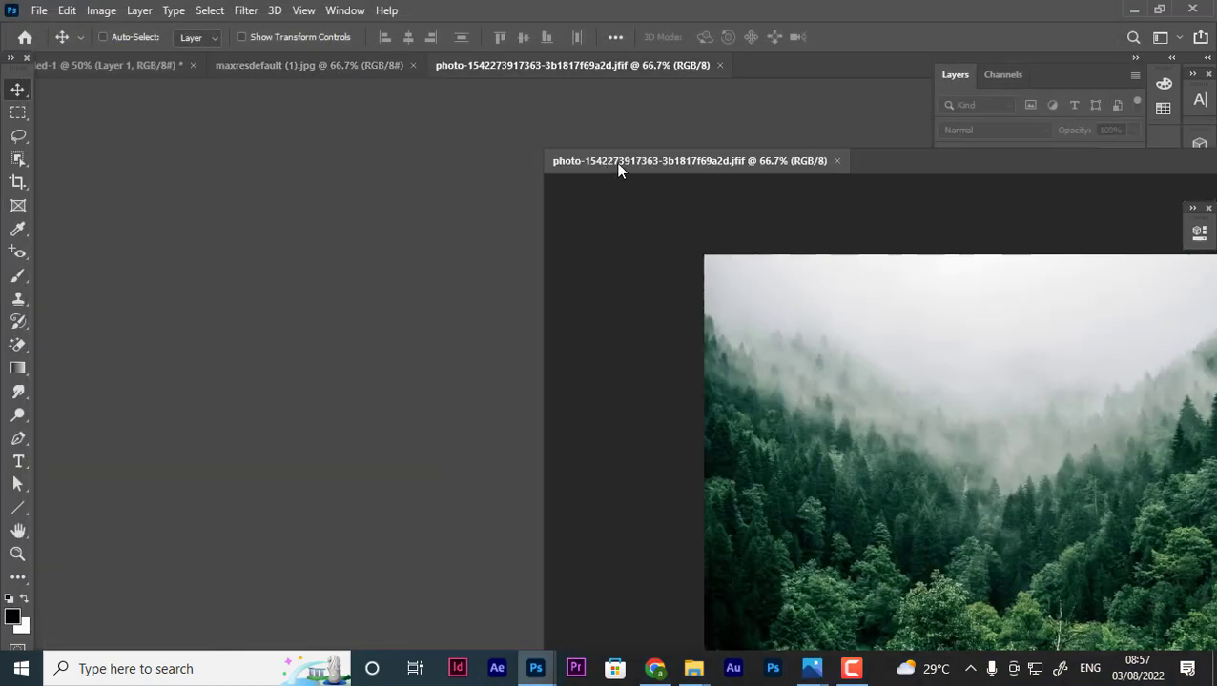
left_click_drag(730, 176, 279, 61)
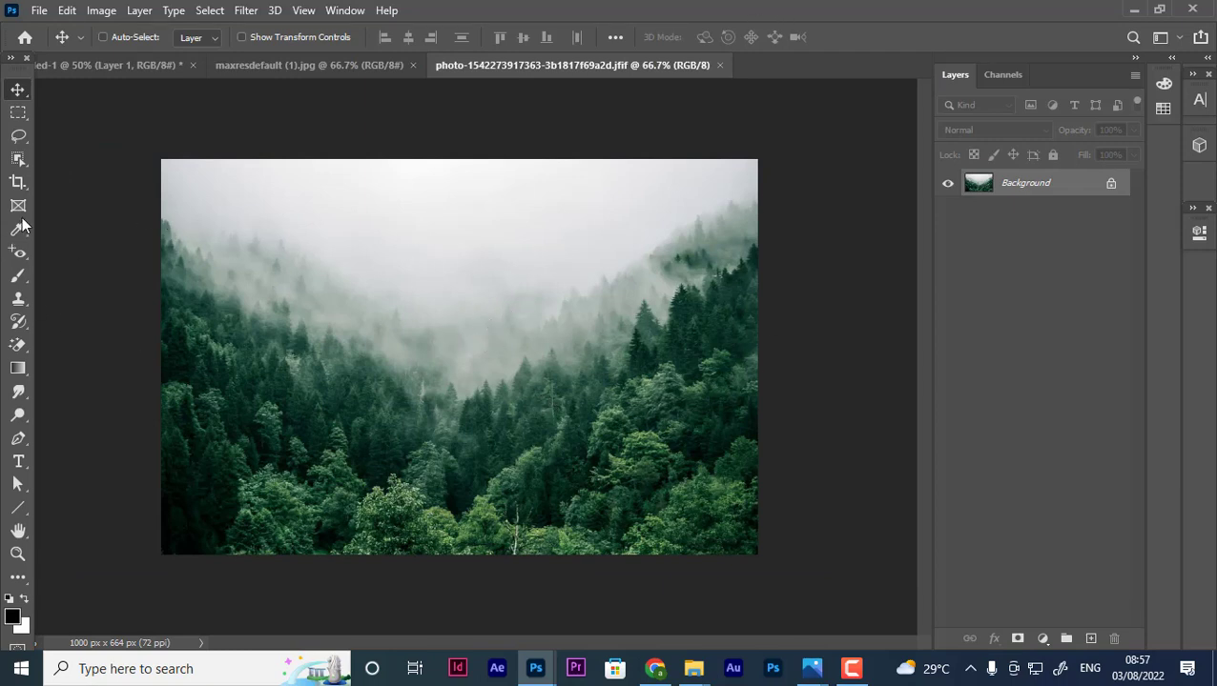
Lasso the foggy sky along the ridge line and hide it with a layer mask.
left_click(18, 158)
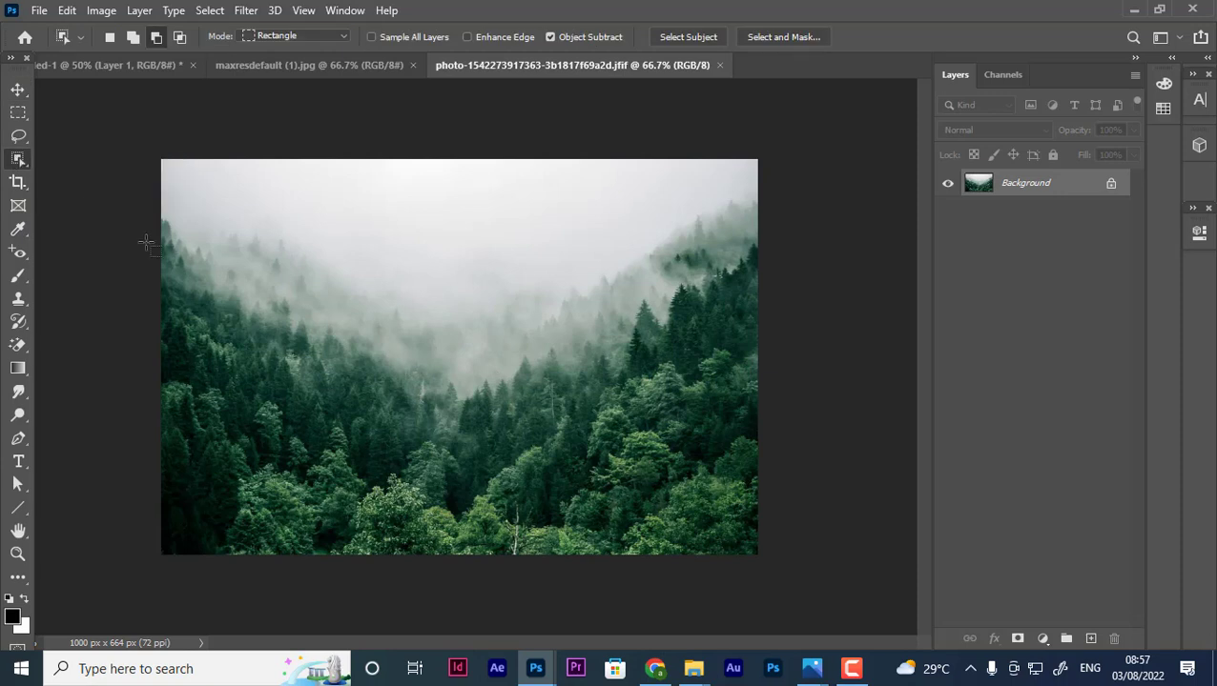
left_click_drag(141, 160, 936, 607)
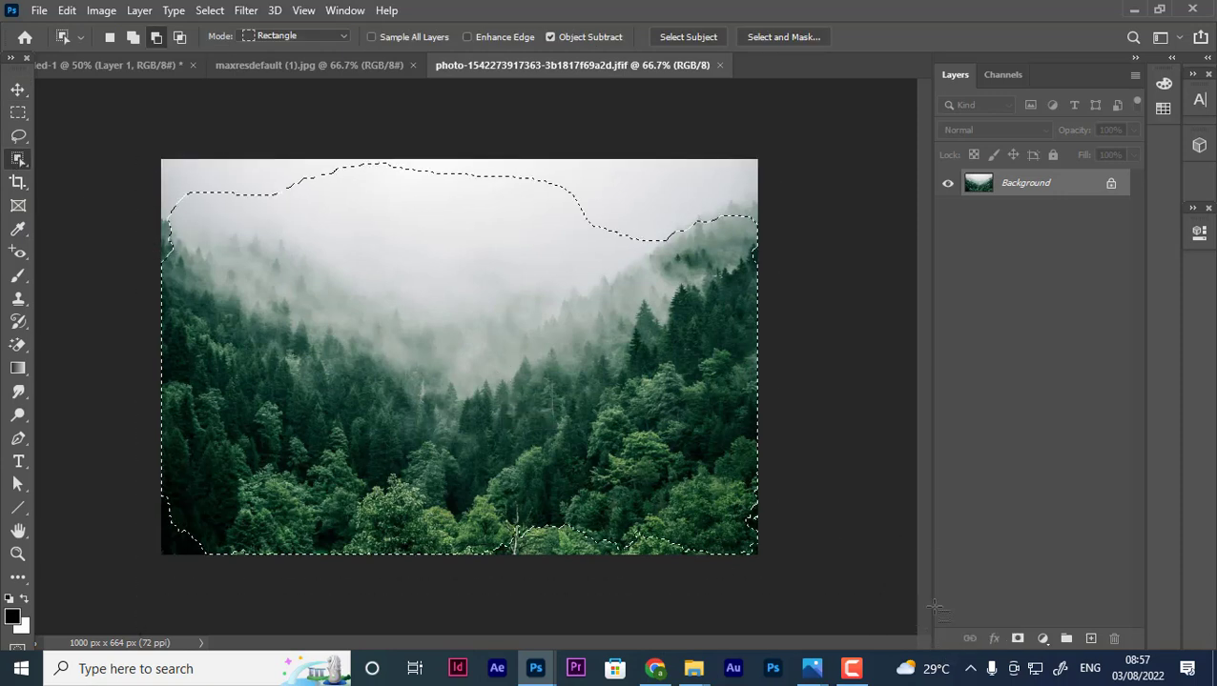
left_click(210, 209)
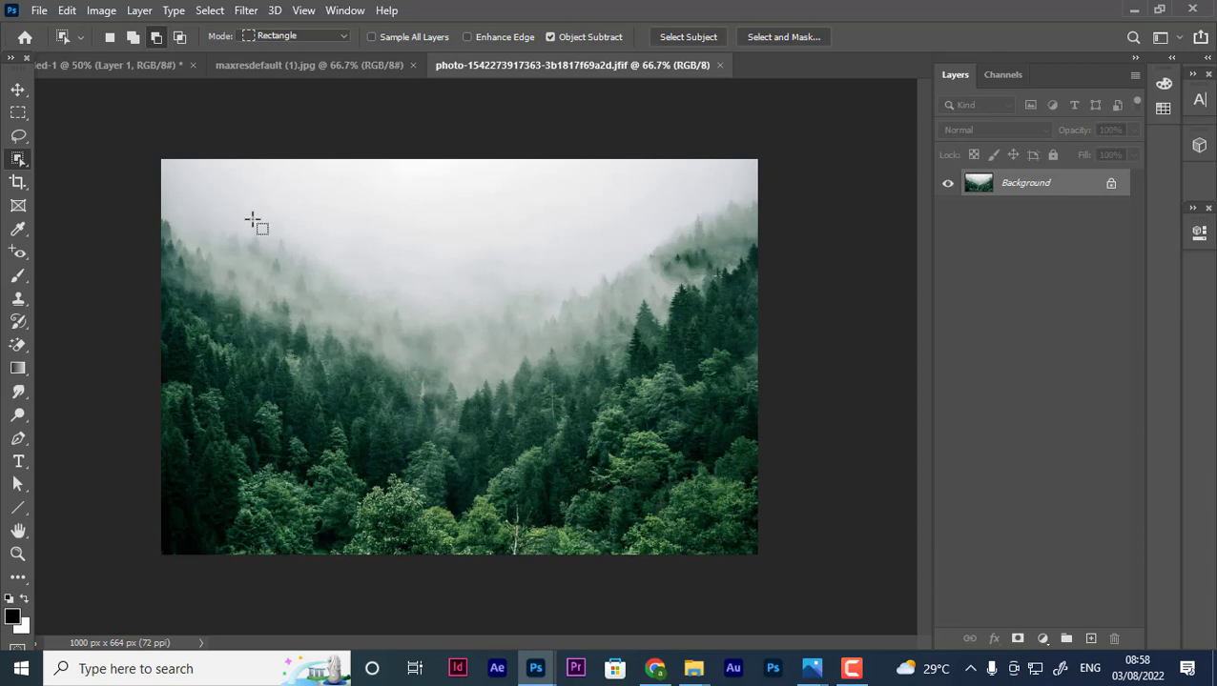
left_click(19, 136)
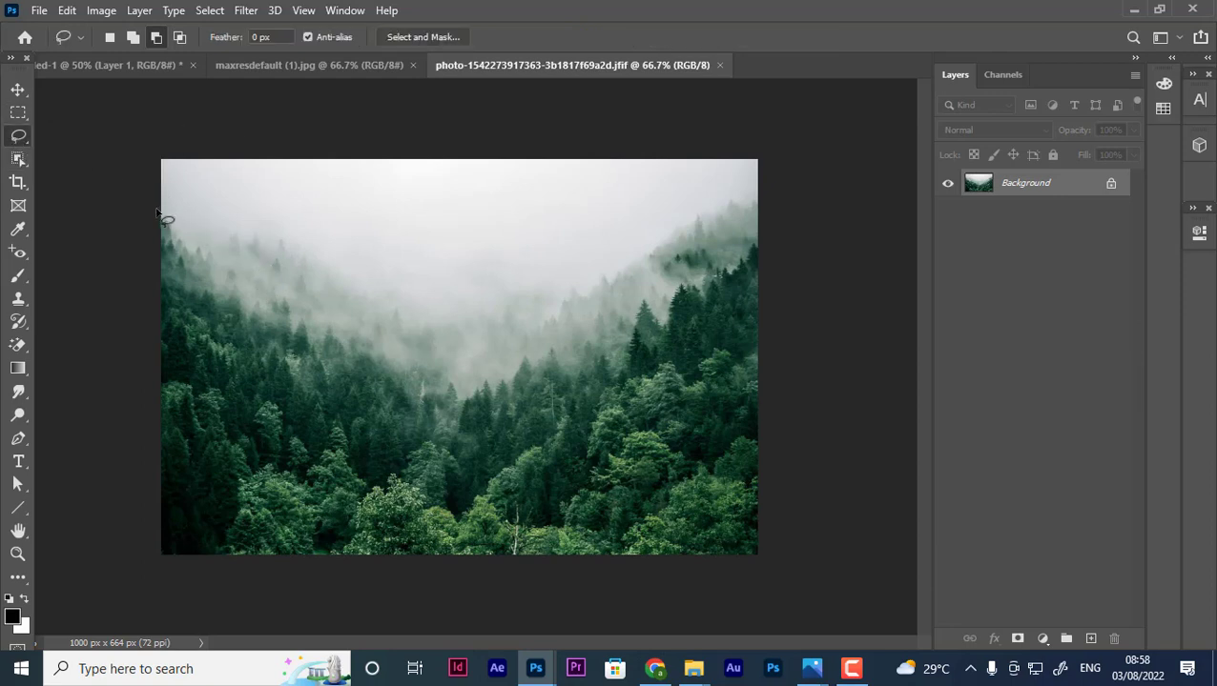
left_click_drag(157, 211, 490, 128)
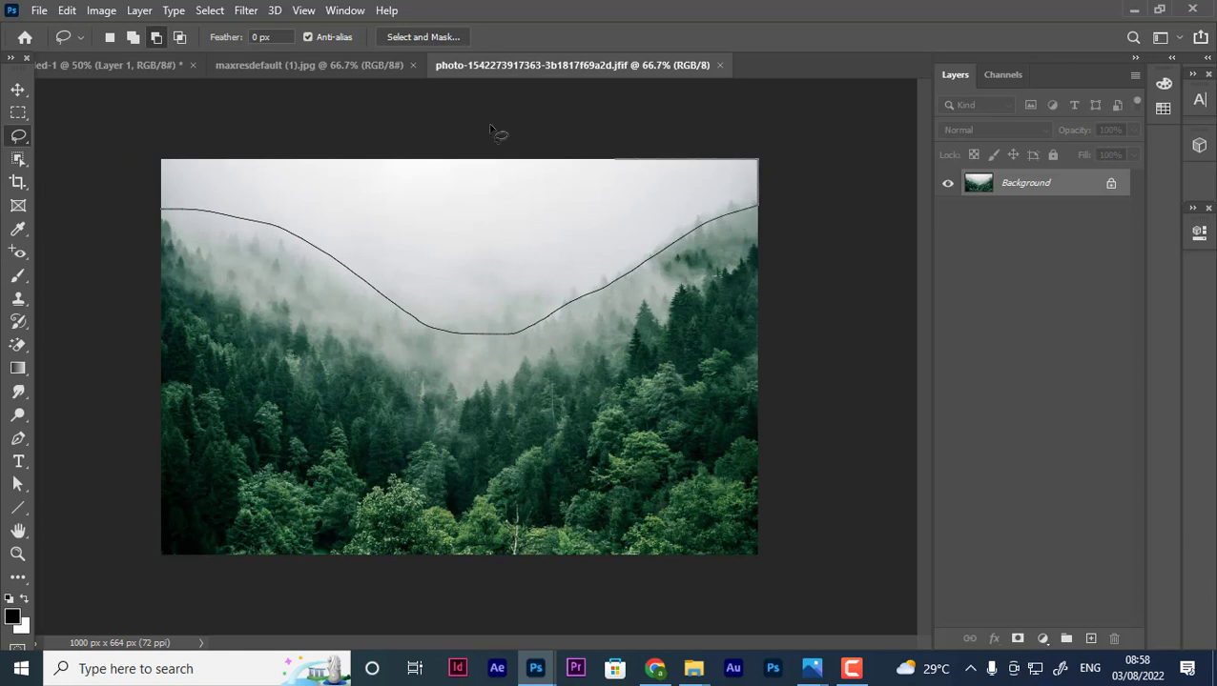
left_click_drag(490, 128, 153, 205)
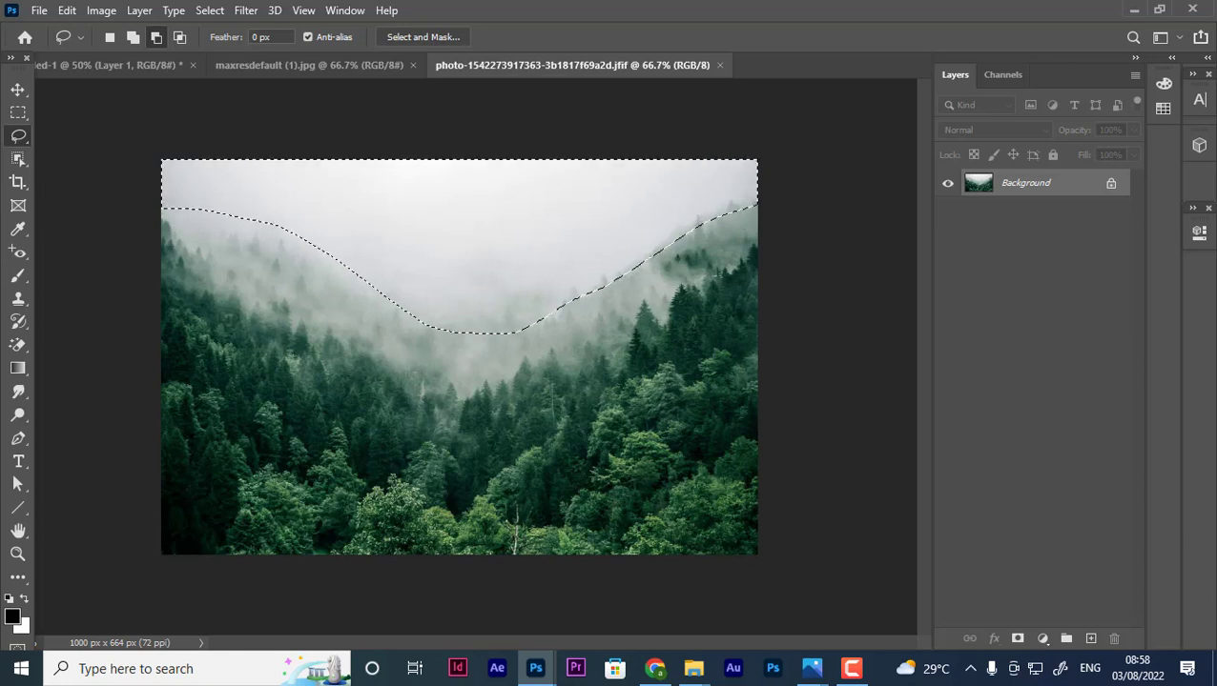
left_click(1017, 638, "alt")
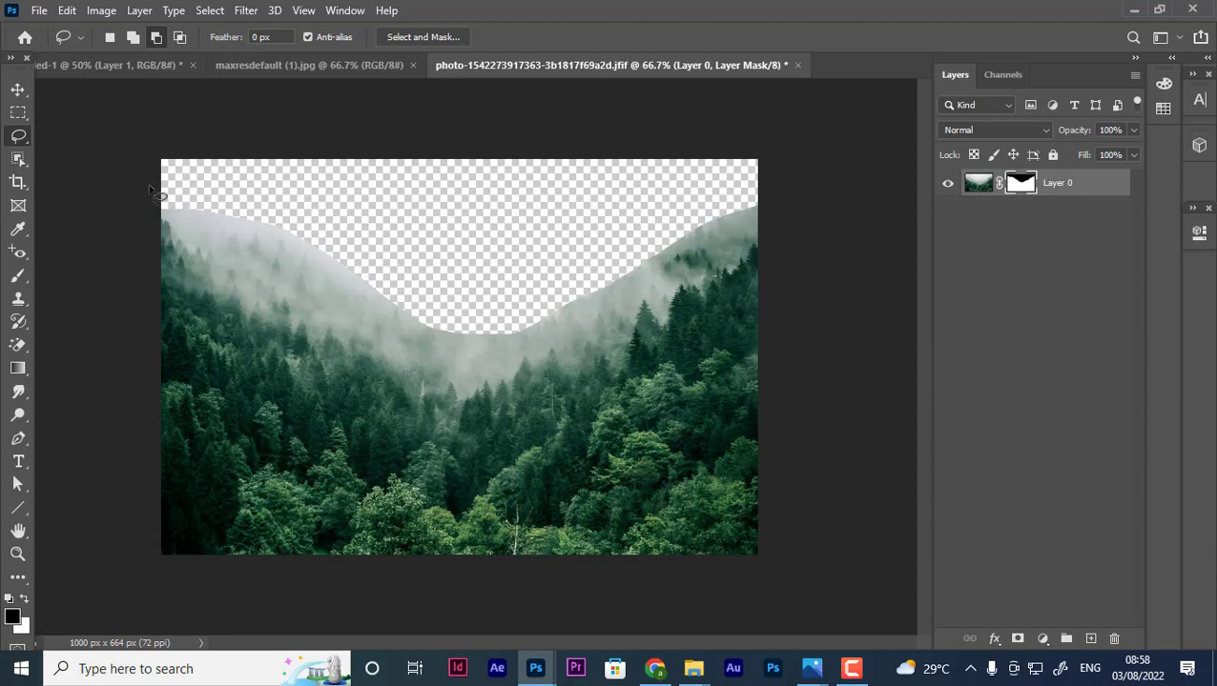
Redo the sky mask using a 10 px feathered selection instead of 5 px.
left_click(1015, 188, "ctrl")
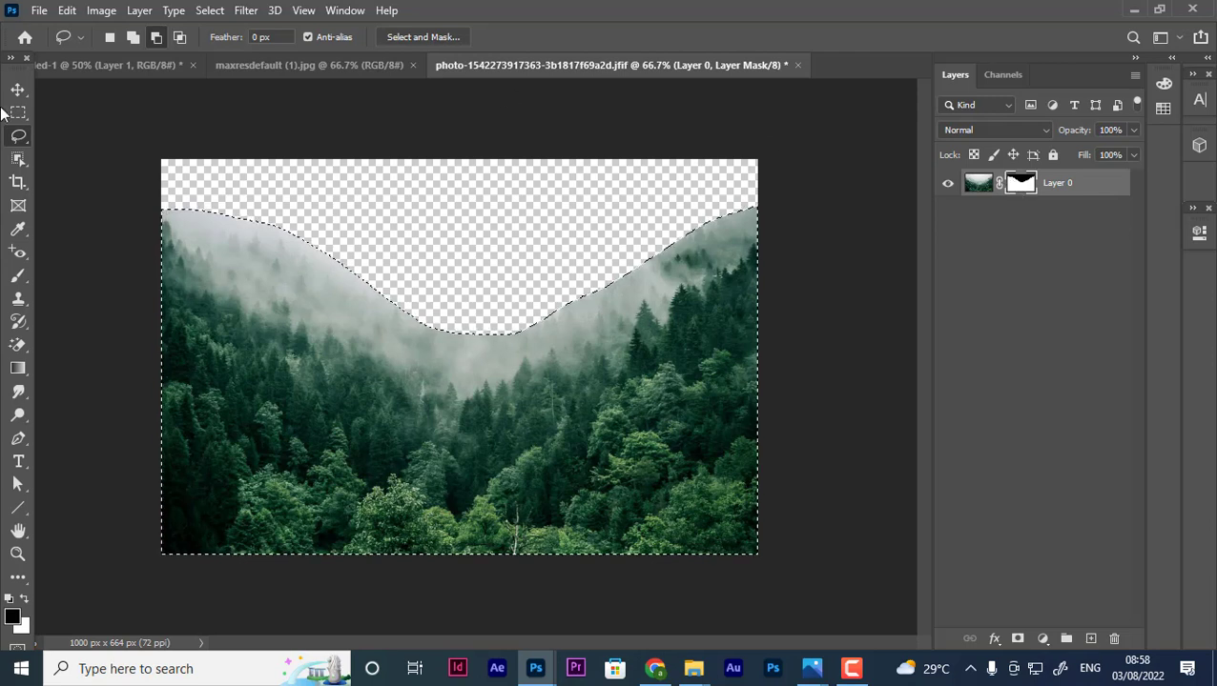
left_click(255, 38)
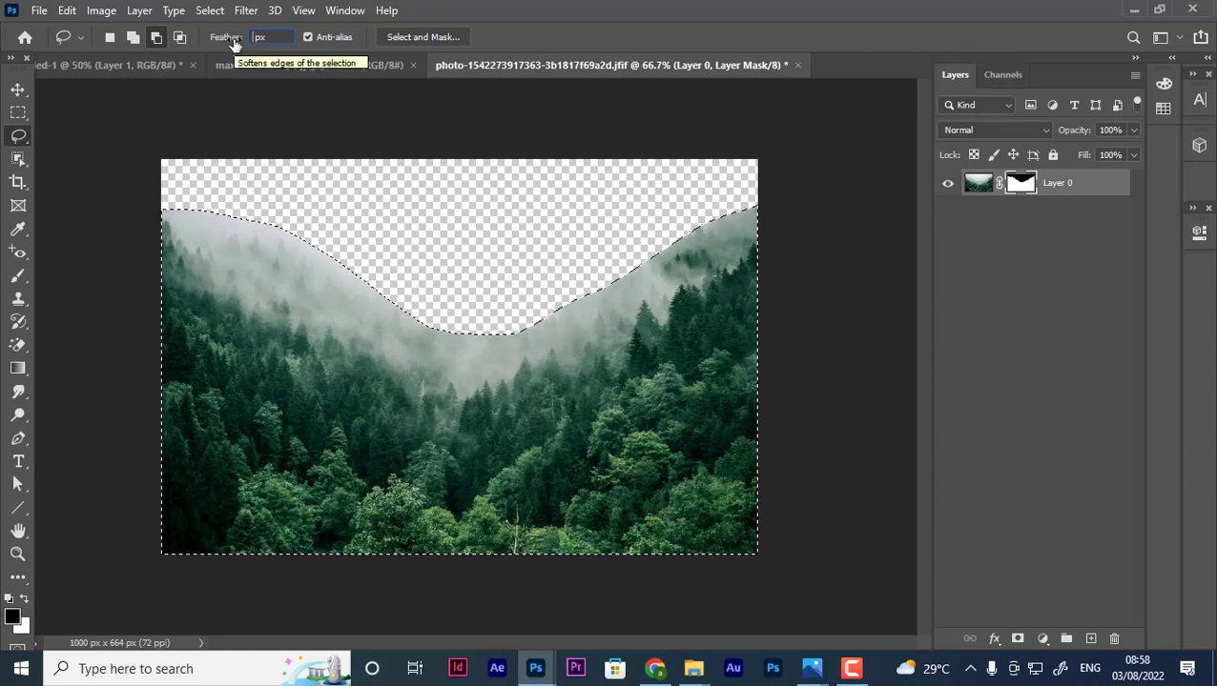
type("5")
key("Return")
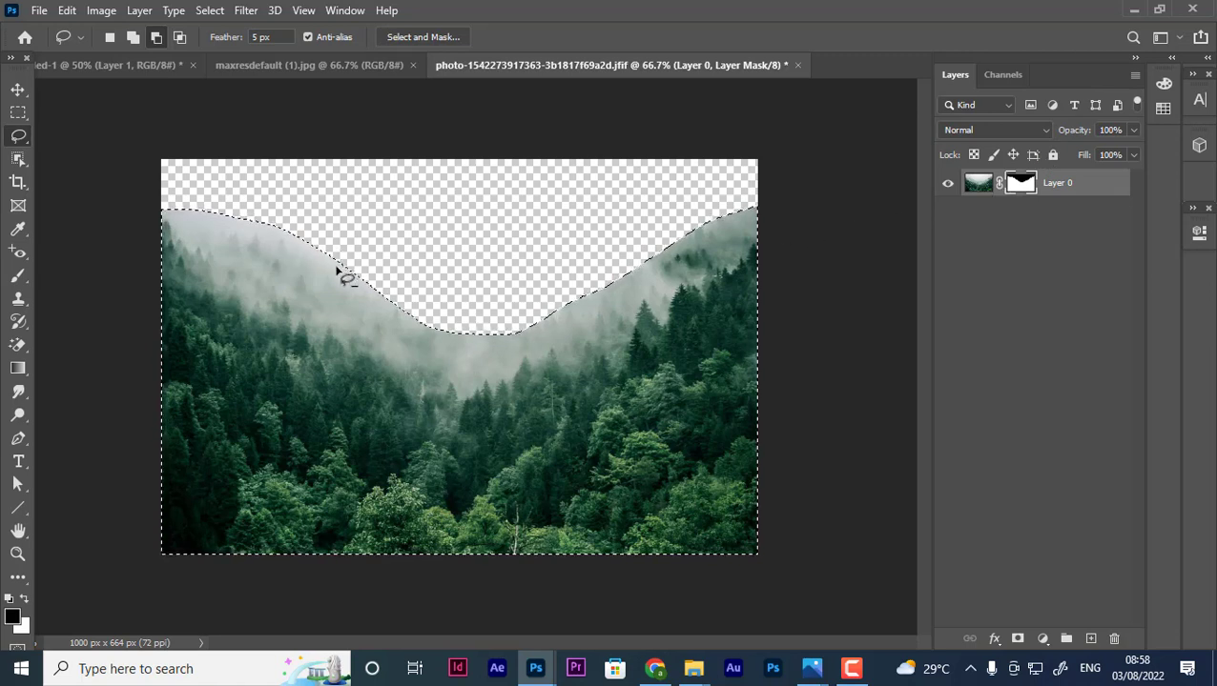
key("ctrl+d")
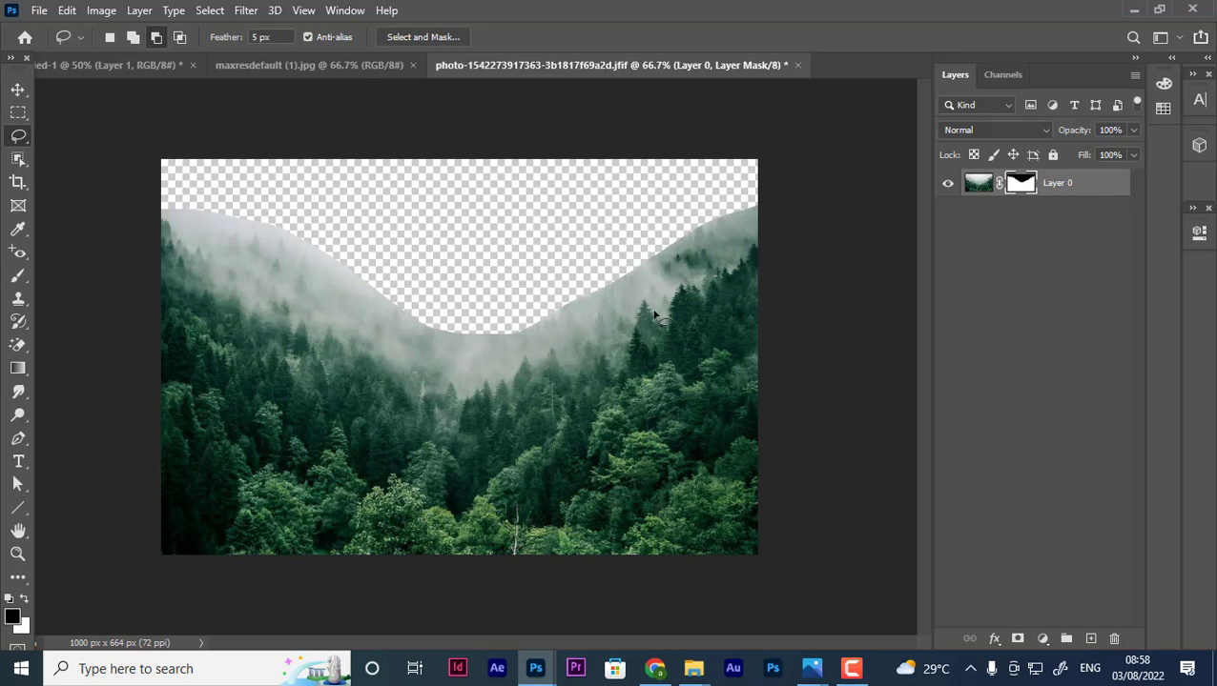
key("ctrl+z")
key("ctrl+z")
key("ctrl+z")
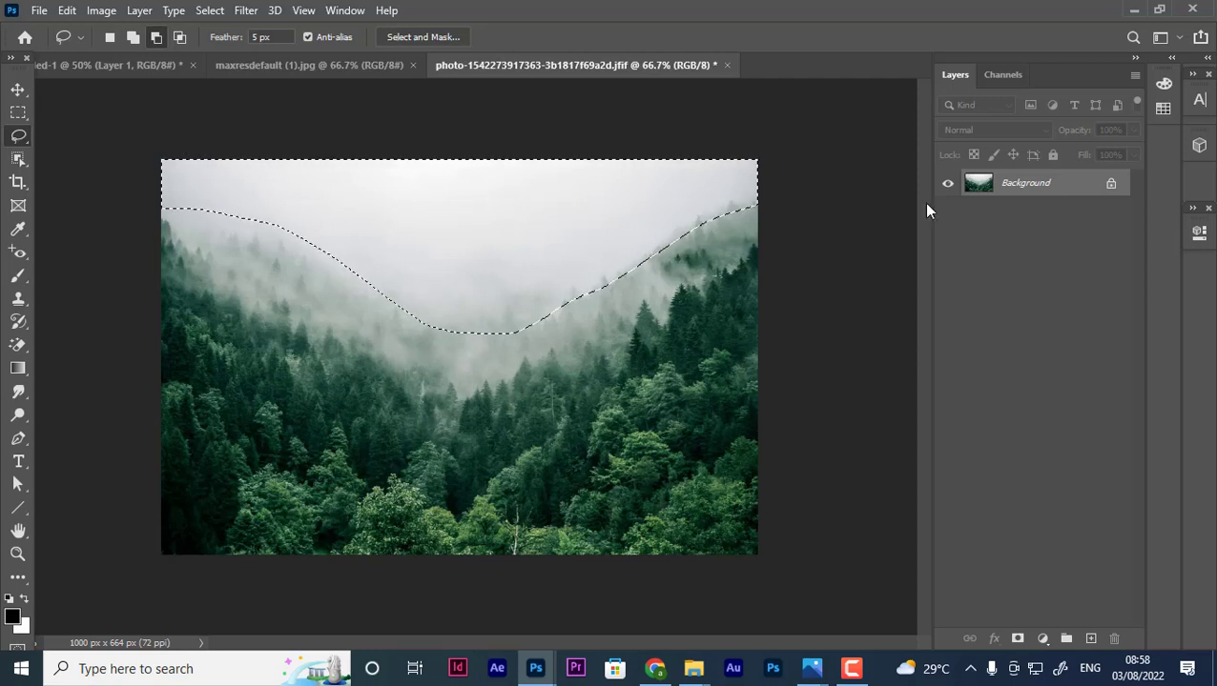
left_click(258, 37)
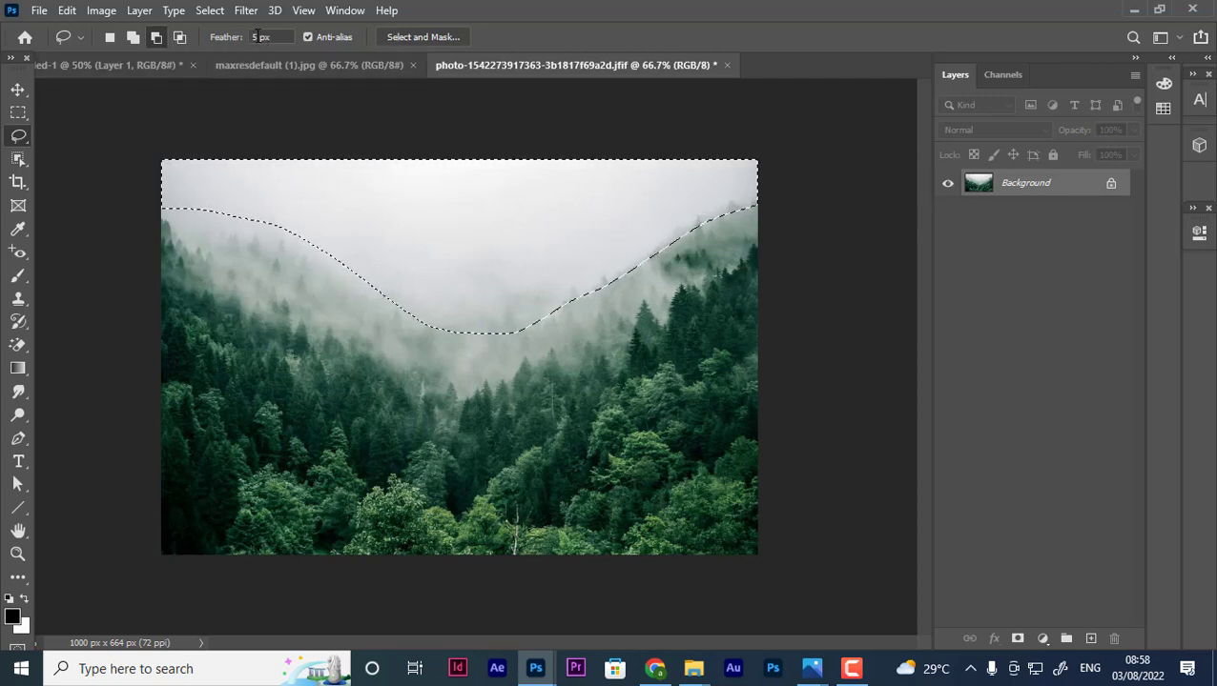
type("10")
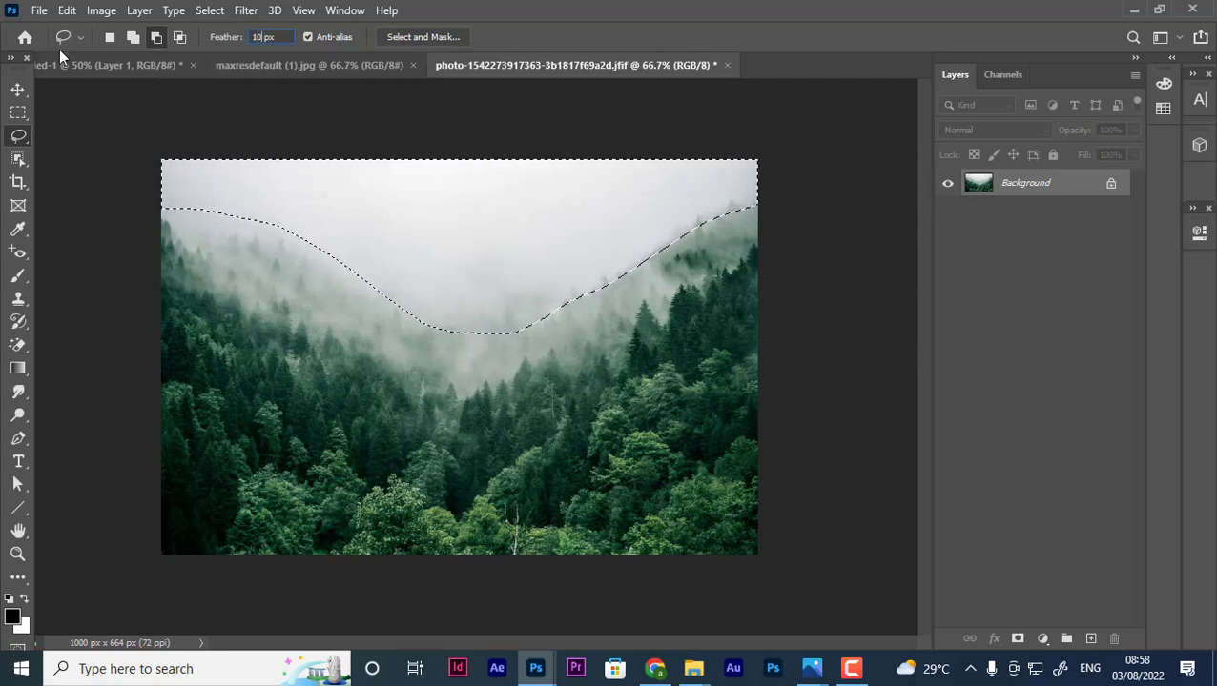
left_click(1018, 638, "alt")
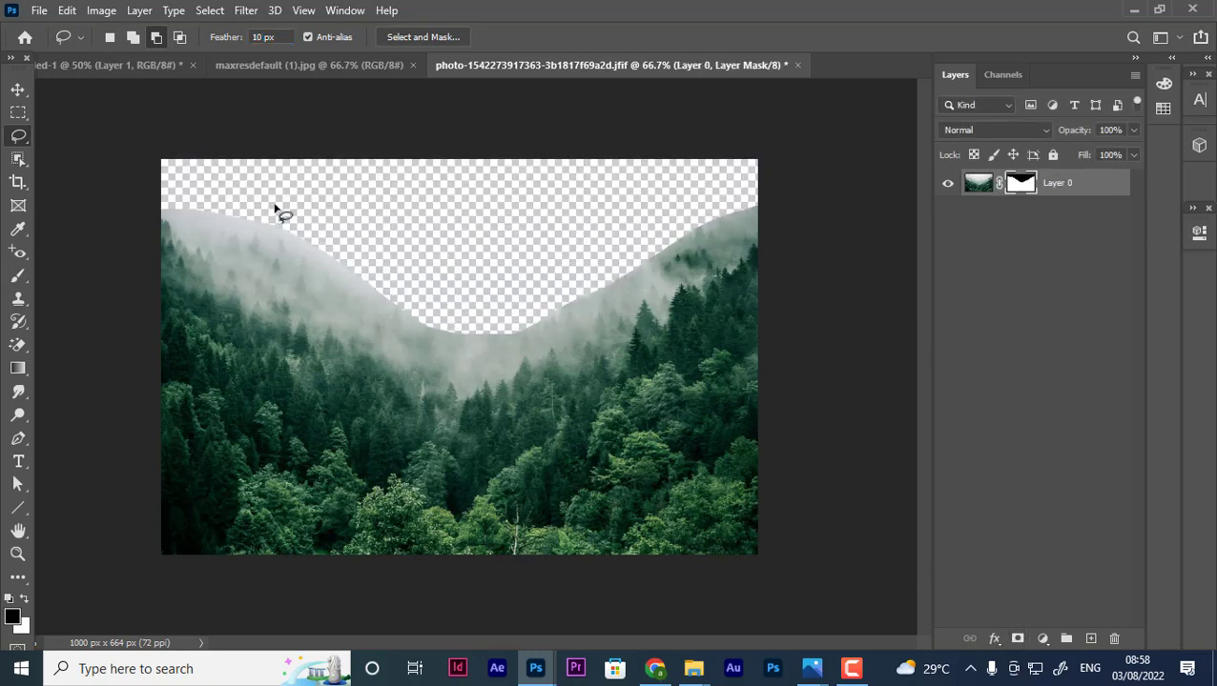
left_click(18, 89)
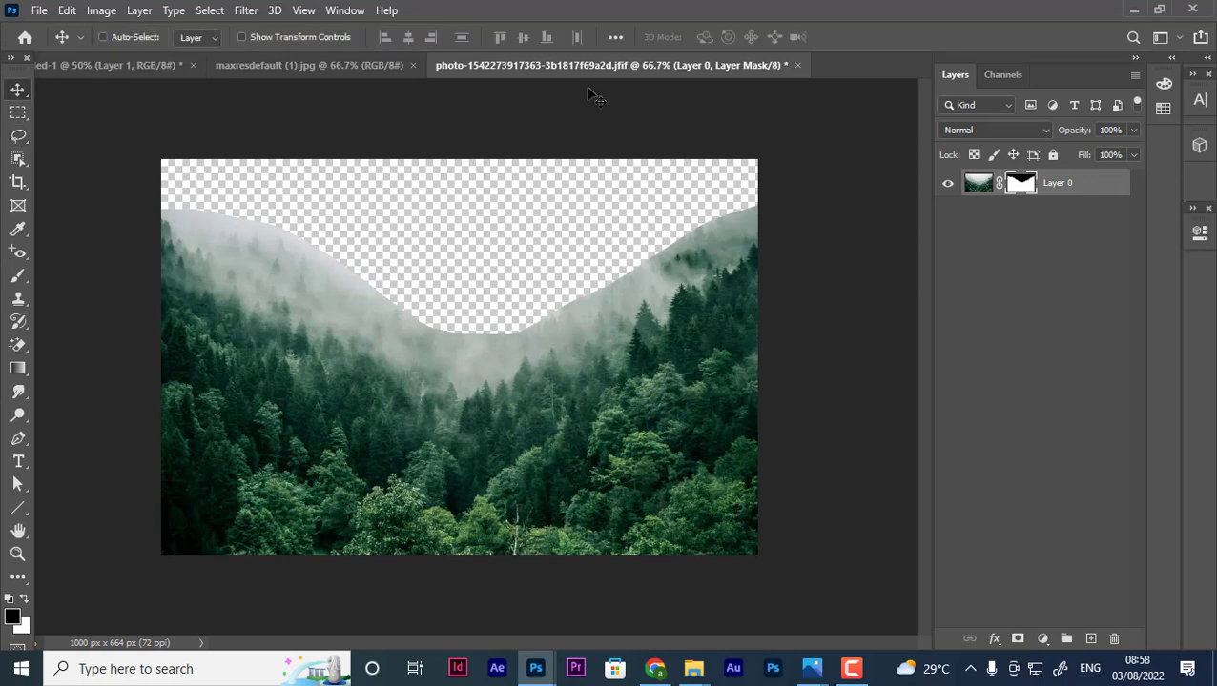
Drag the masked forest onto the starry-sky document as Layer 2, centre it, and scale to 210%.
left_click_drag(505, 65, 668, 164)
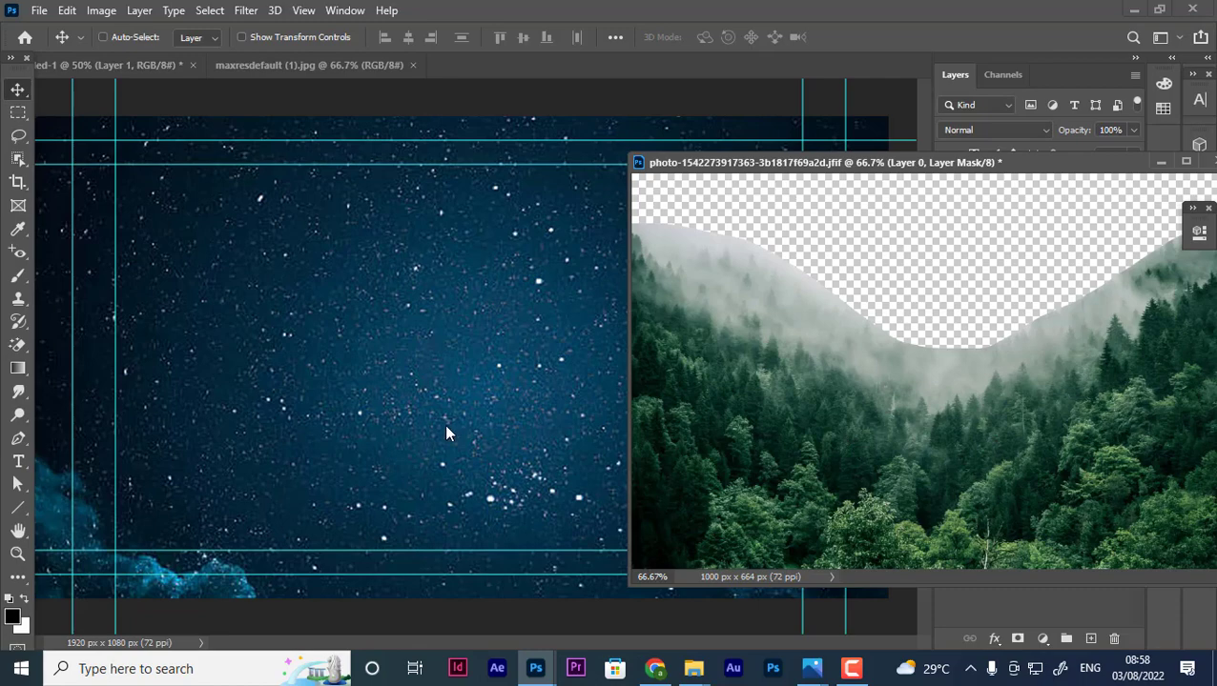
left_click_drag(1161, 570, 438, 494)
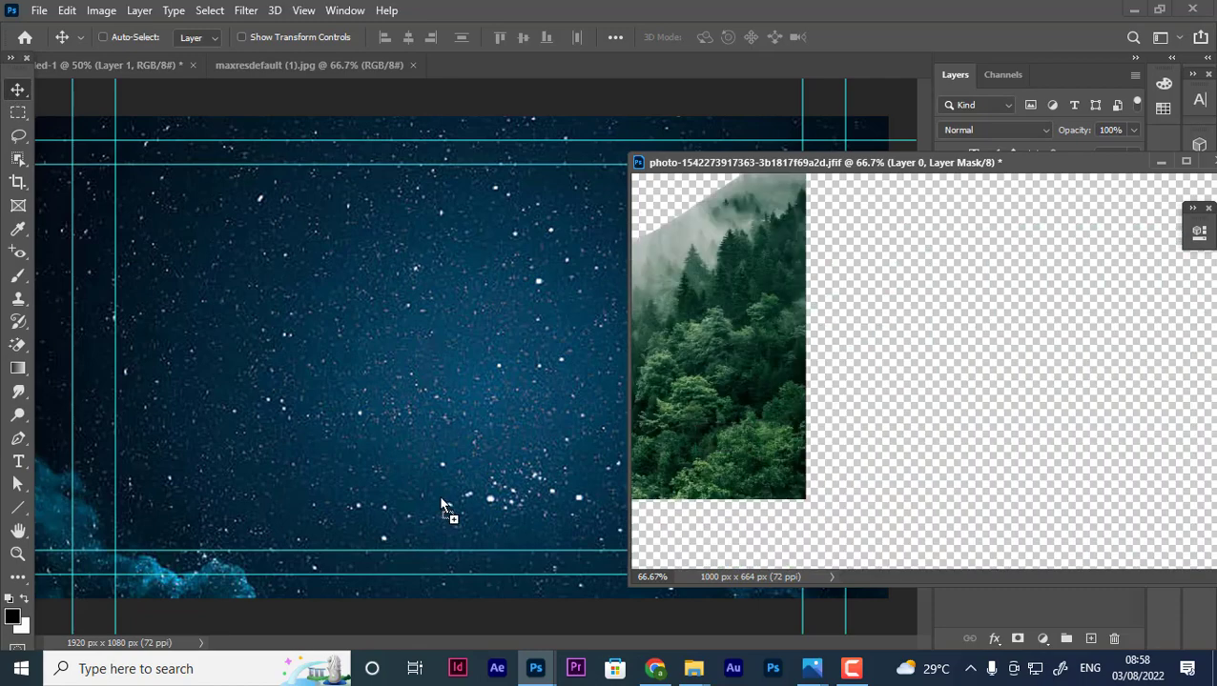
left_click_drag(1009, 179, 343, 243)
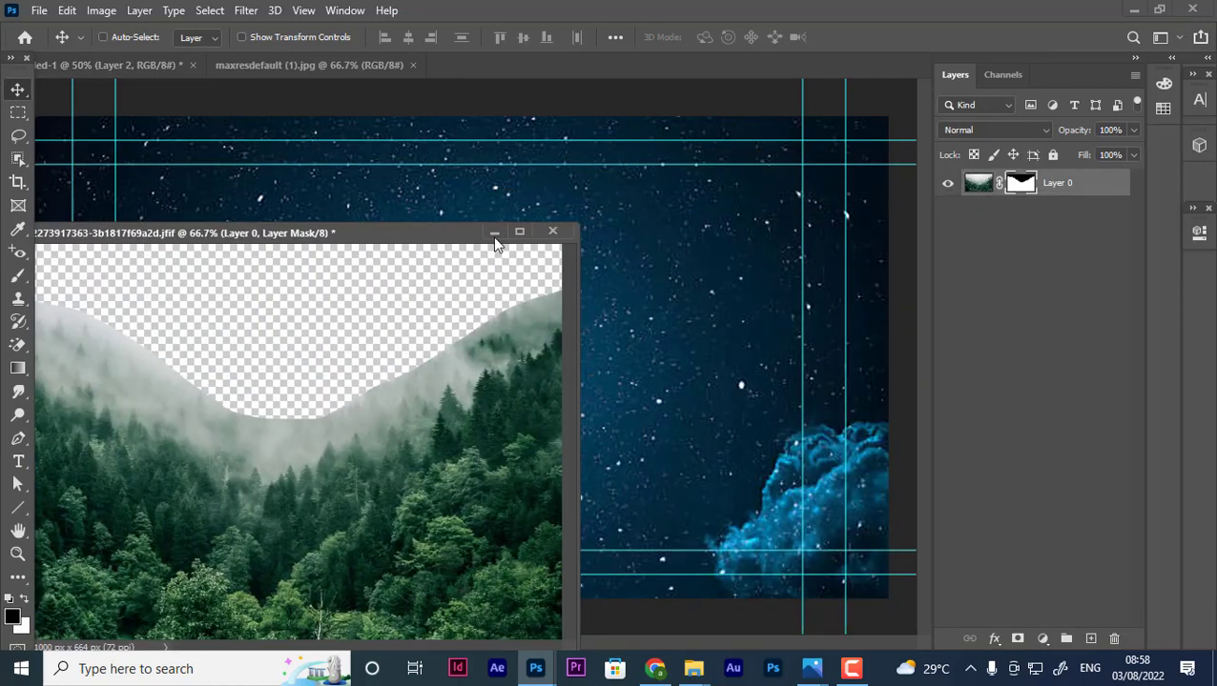
mouse_move(455, 415)
left_mouse_down()
mouse_move(560, 436)
mouse_move(547, 428)
left_mouse_up()
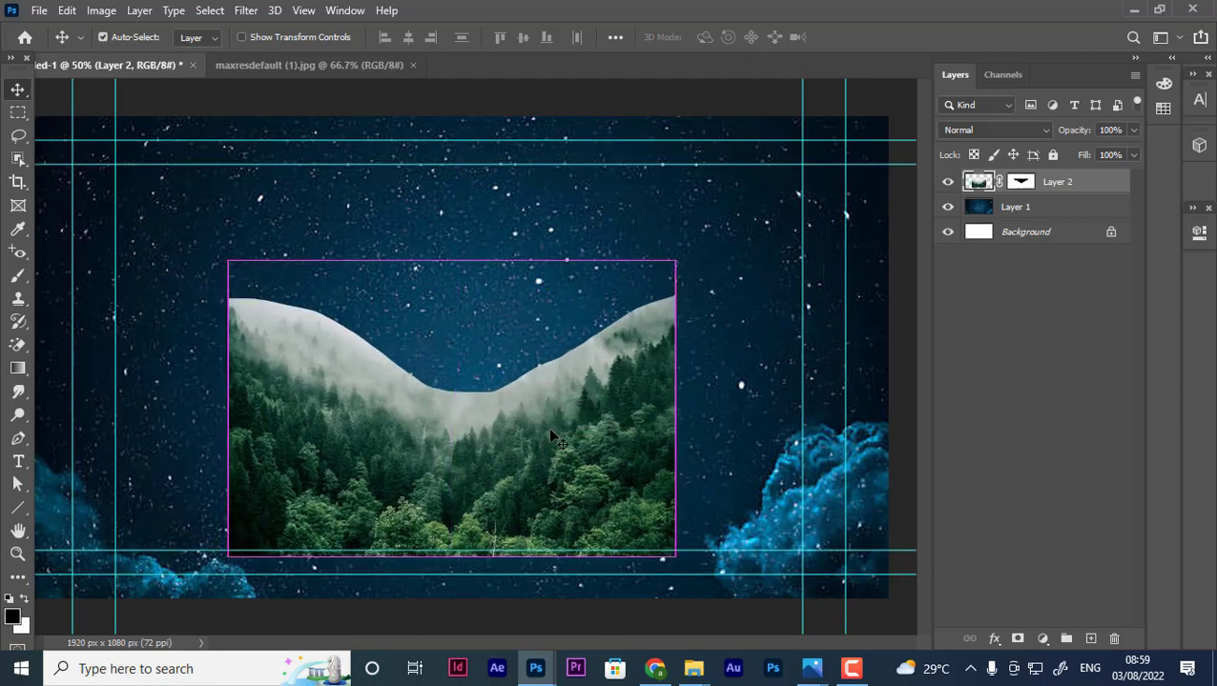
key("ctrl+t")
left_click_drag(391, 39, 491, 64)
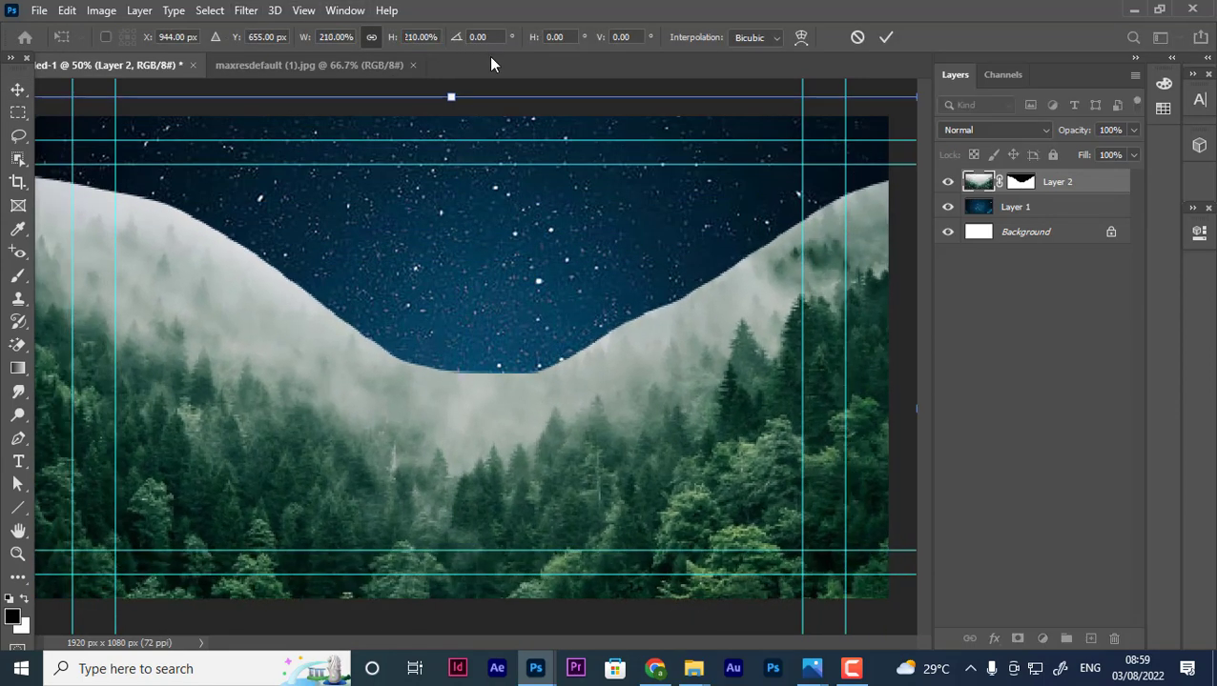
key("ctrl+minus")
key("ctrl+minus")
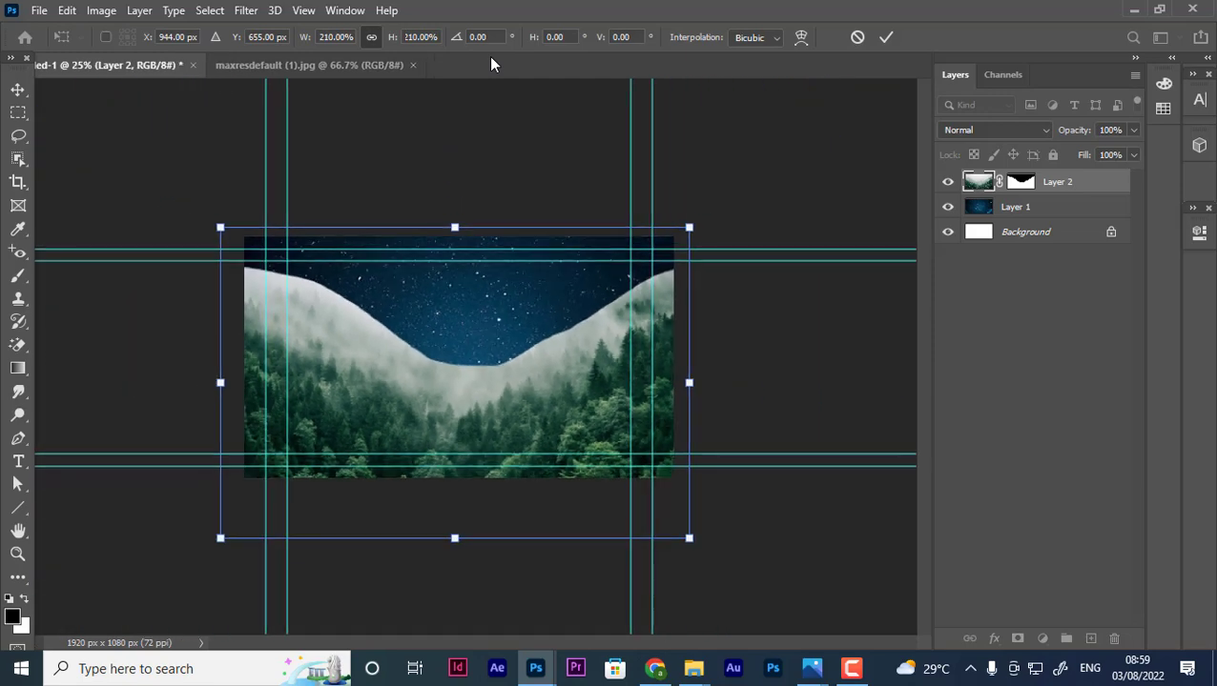
key("ctrl+minus")
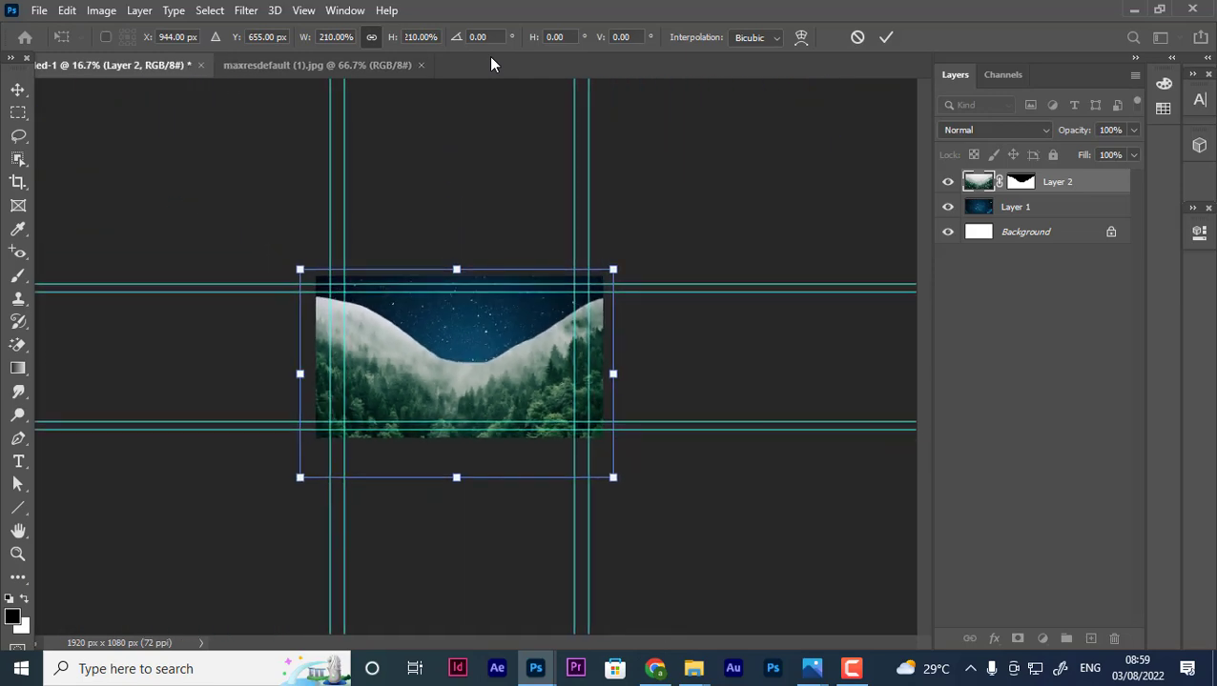
key("ctrl+plus")
key("Return")
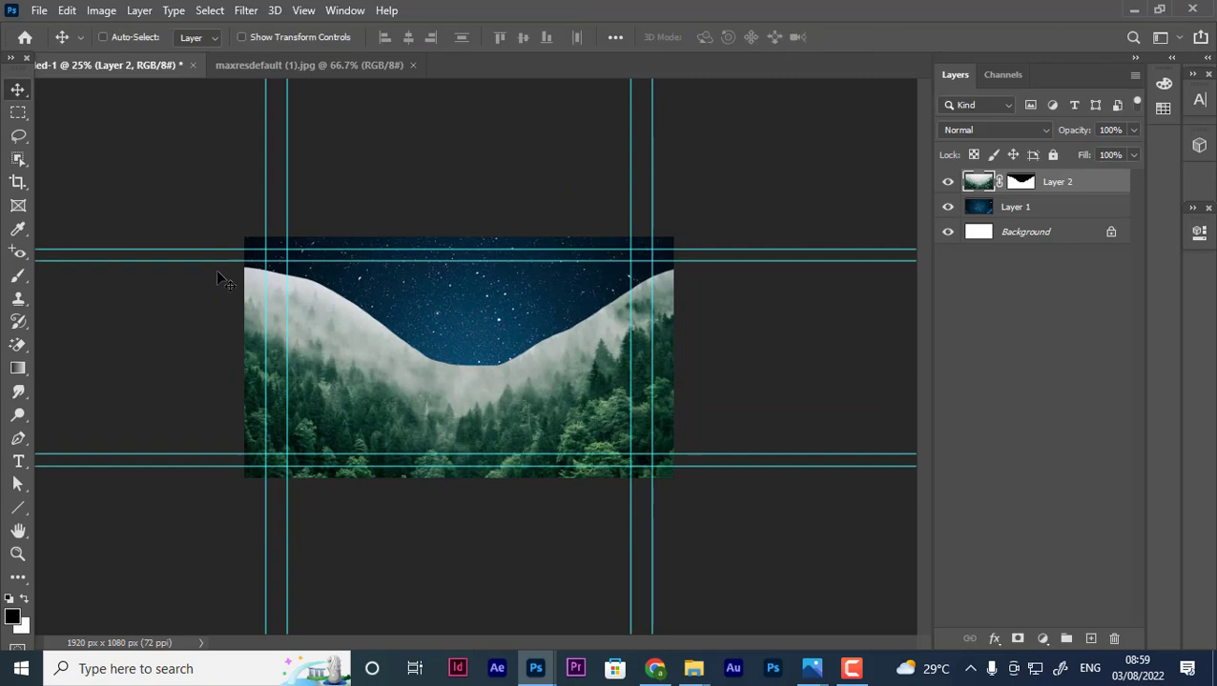
Paint black on Layer 2's mask with a size-250 brush to erase the foggy haze along the ridge.
left_click(1017, 184)
key("b")
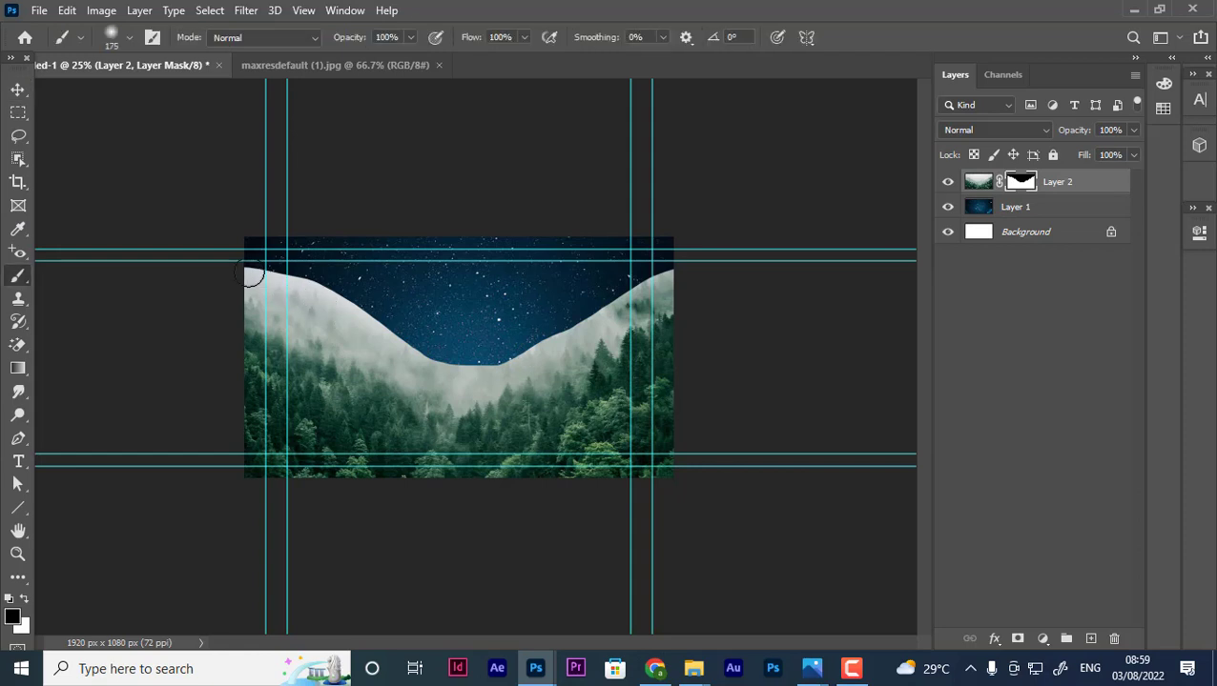
key("bracketright")
mouse_move(245, 275)
left_mouse_down()
mouse_move(434, 353)
mouse_move(368, 315)
mouse_move(250, 298)
mouse_move(410, 343)
mouse_move(375, 345)
mouse_move(248, 303)
mouse_move(434, 372)
mouse_move(541, 353)
mouse_move(678, 281)
mouse_move(518, 318)
left_mouse_up()
mouse_move(596, 325)
left_mouse_down()
mouse_move(662, 310)
mouse_move(448, 380)
mouse_move(581, 352)
mouse_move(684, 280)
left_mouse_up()
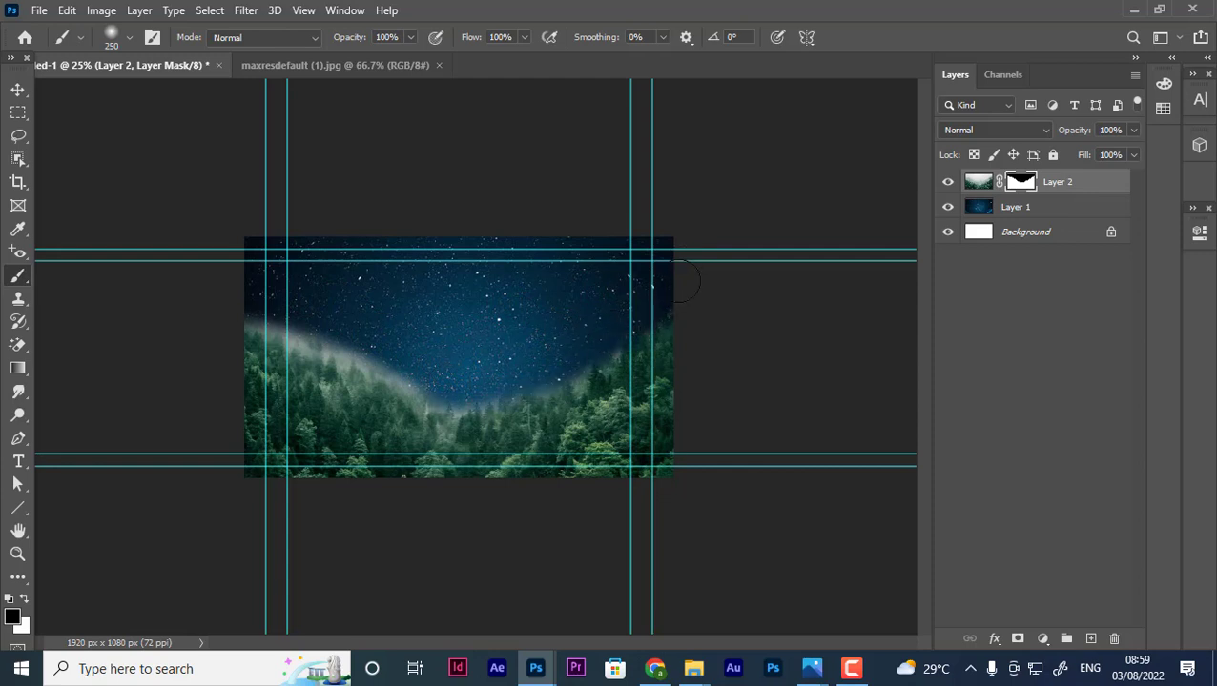
left_click_drag(514, 377, 620, 358)
mouse_move(488, 376)
left_mouse_down()
mouse_move(400, 376)
mouse_move(262, 329)
mouse_move(314, 351)
left_mouse_up()
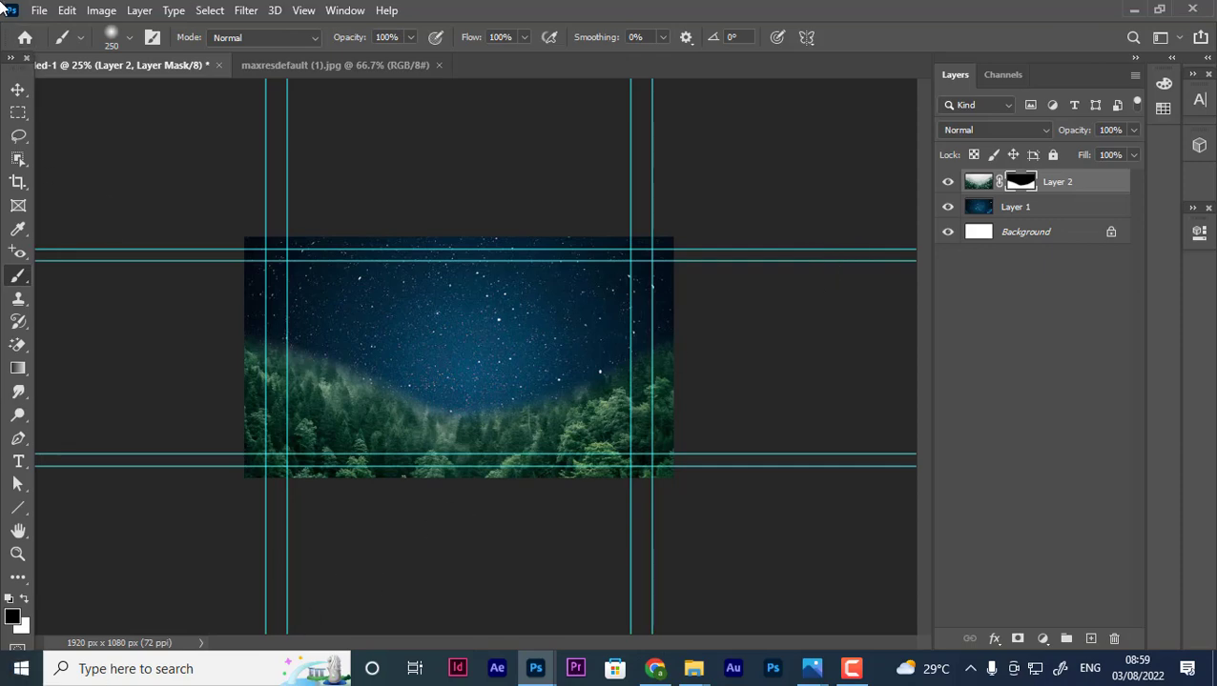
Open the green mountain forest photo from the manipulation folder.
left_click(38, 11)
left_click(40, 44)
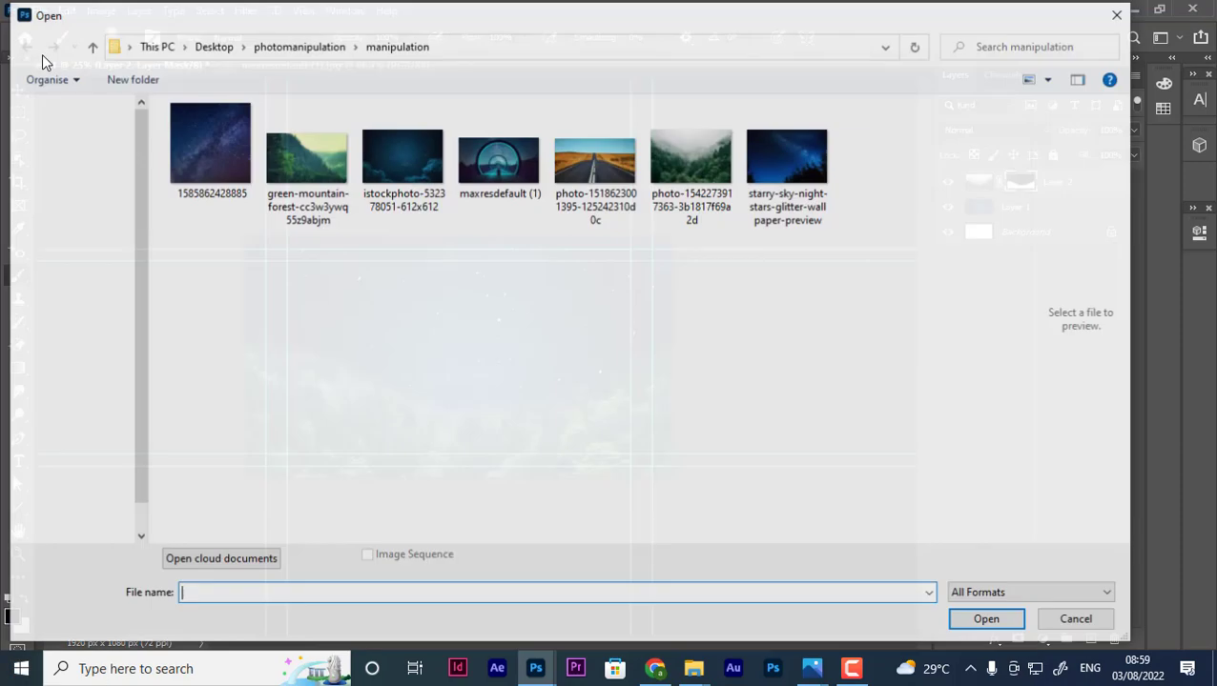
left_click(415, 177)
left_click(305, 177)
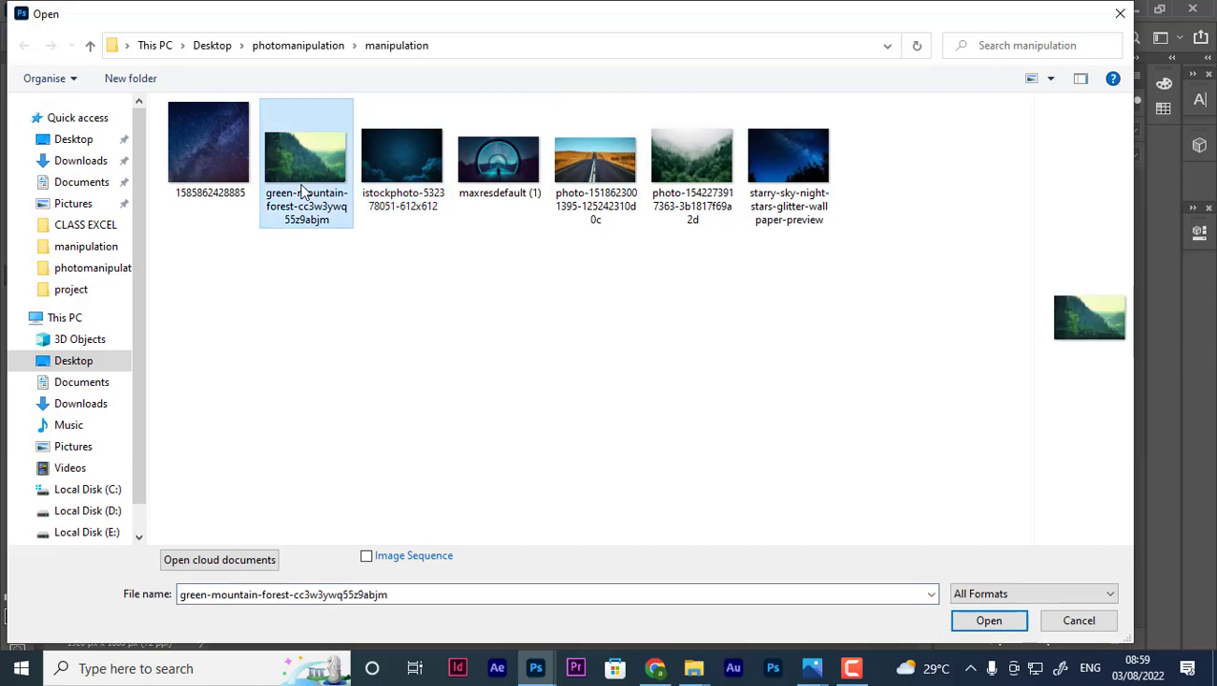
double_click(303, 167)
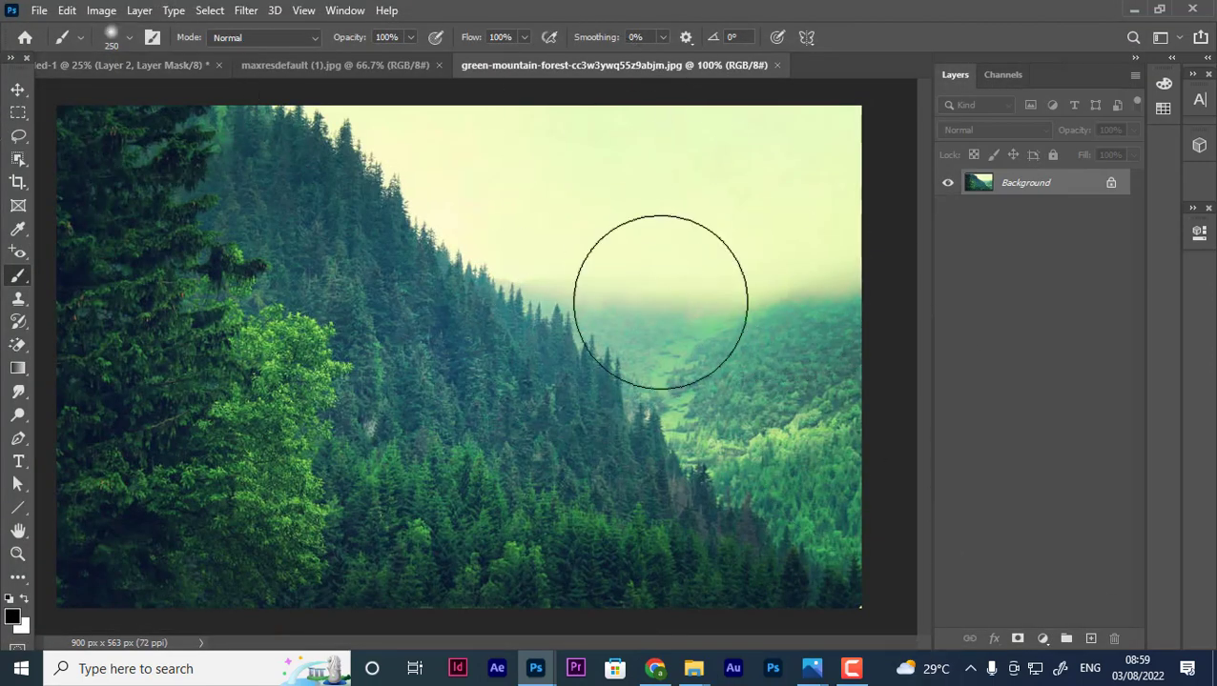
Outline the forested slope with the freehand Lasso tool.
left_click(21, 139)
right_click(23, 141)
left_click(90, 136)
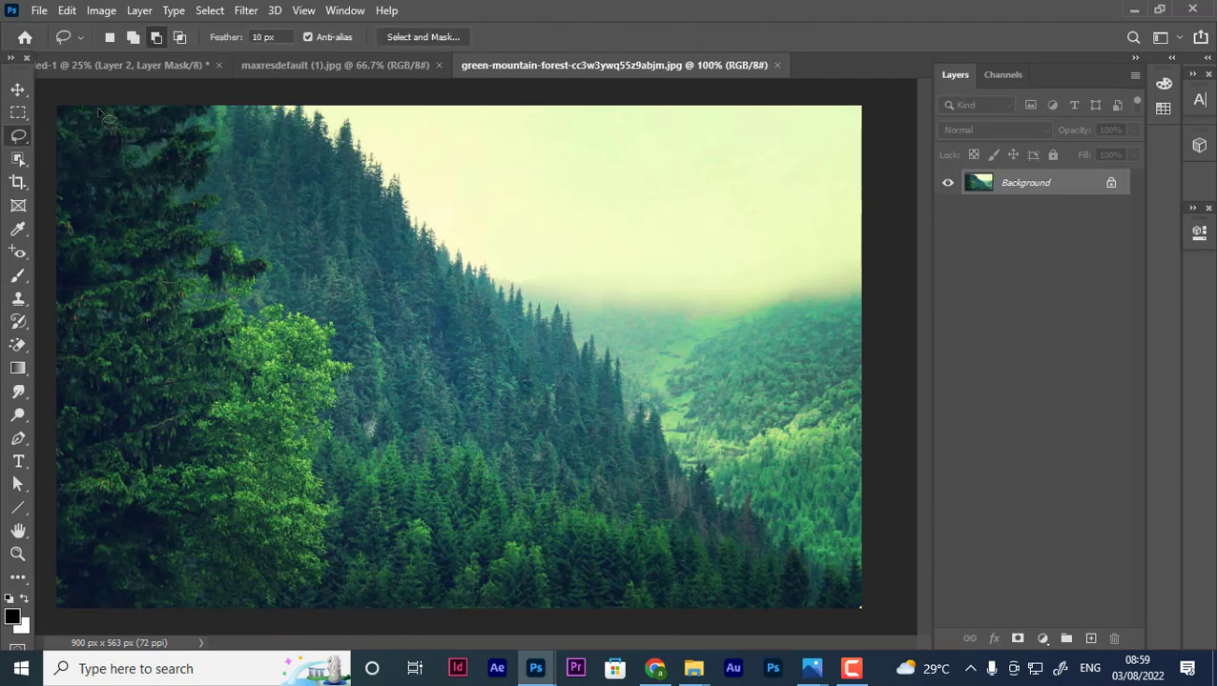
left_click_drag(57, 108, 297, 105)
mouse_move(367, 152)
left_mouse_down()
mouse_move(253, 573)
mouse_move(43, 610)
left_mouse_up()
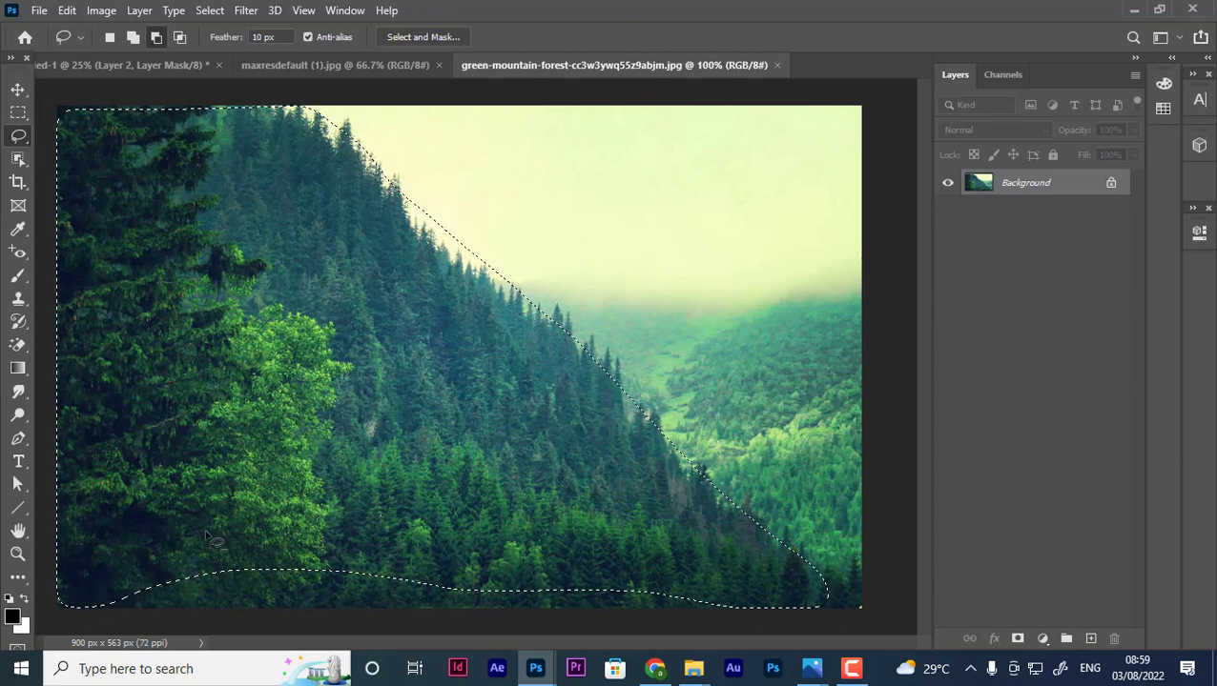
left_click(348, 454)
key("ctrl+minus")
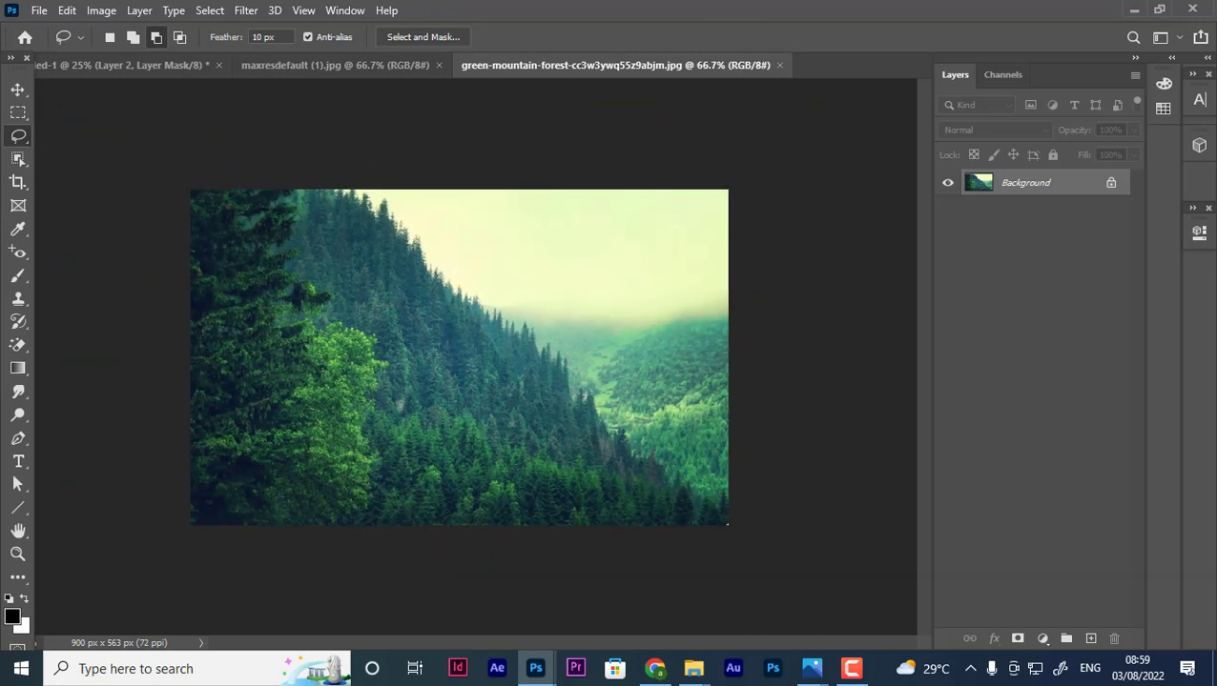
Select the forest slope with Object Selection and copy it onto Layer 1.
left_click(17, 159)
right_click(17, 159)
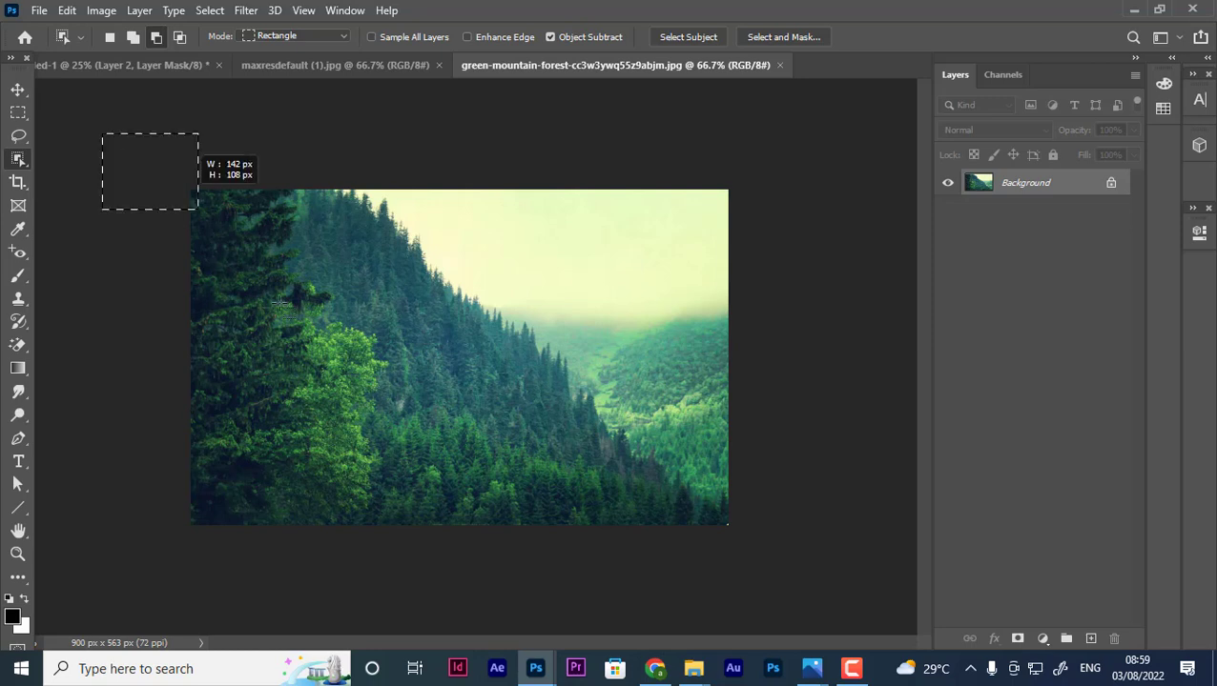
left_click(97, 158)
mouse_move(103, 136)
left_mouse_down()
mouse_move(698, 583)
mouse_move(701, 570)
left_mouse_up()
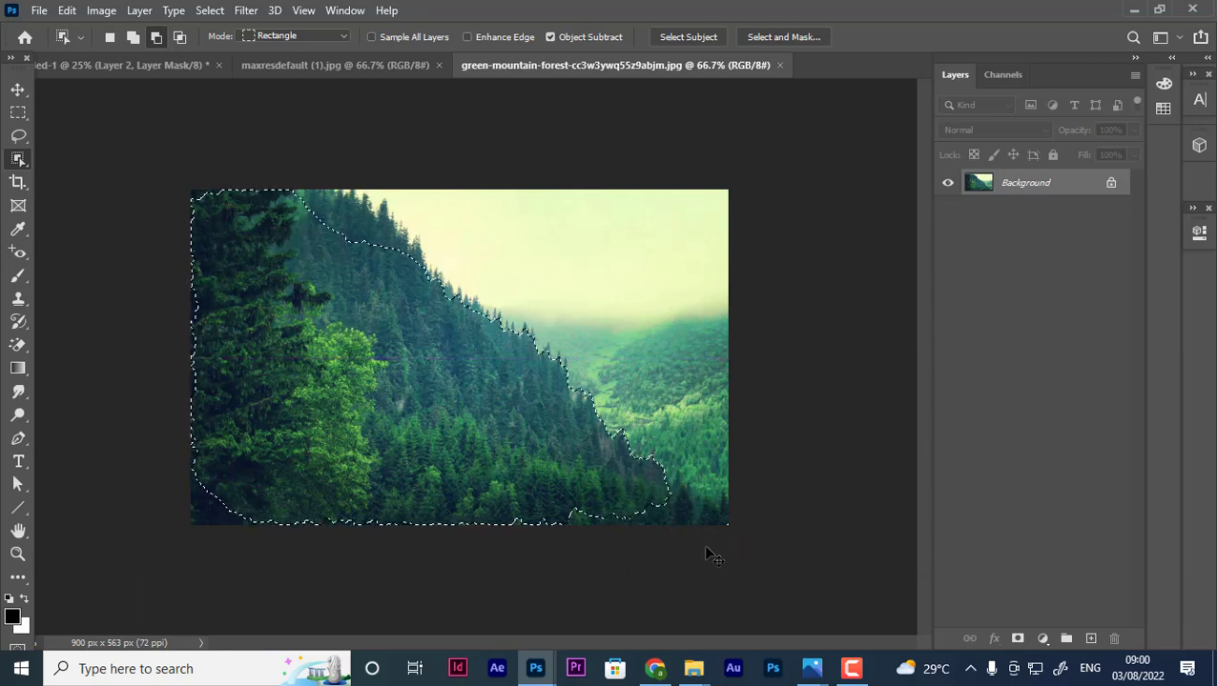
key("ctrl+j")
left_click(16, 88)
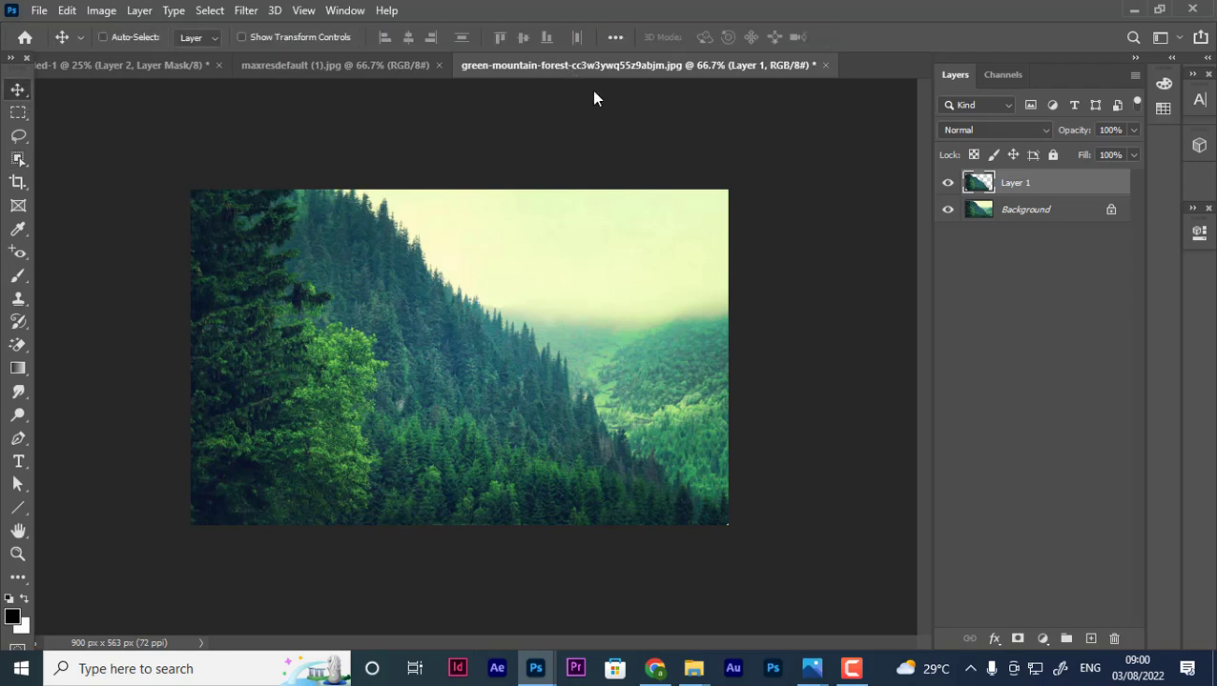
Drag the forest-slope layer into the starry night composite, toward the lower left.
mouse_move(593, 67)
left_mouse_down()
mouse_move(778, 360)
mouse_move(386, 448)
left_mouse_up()
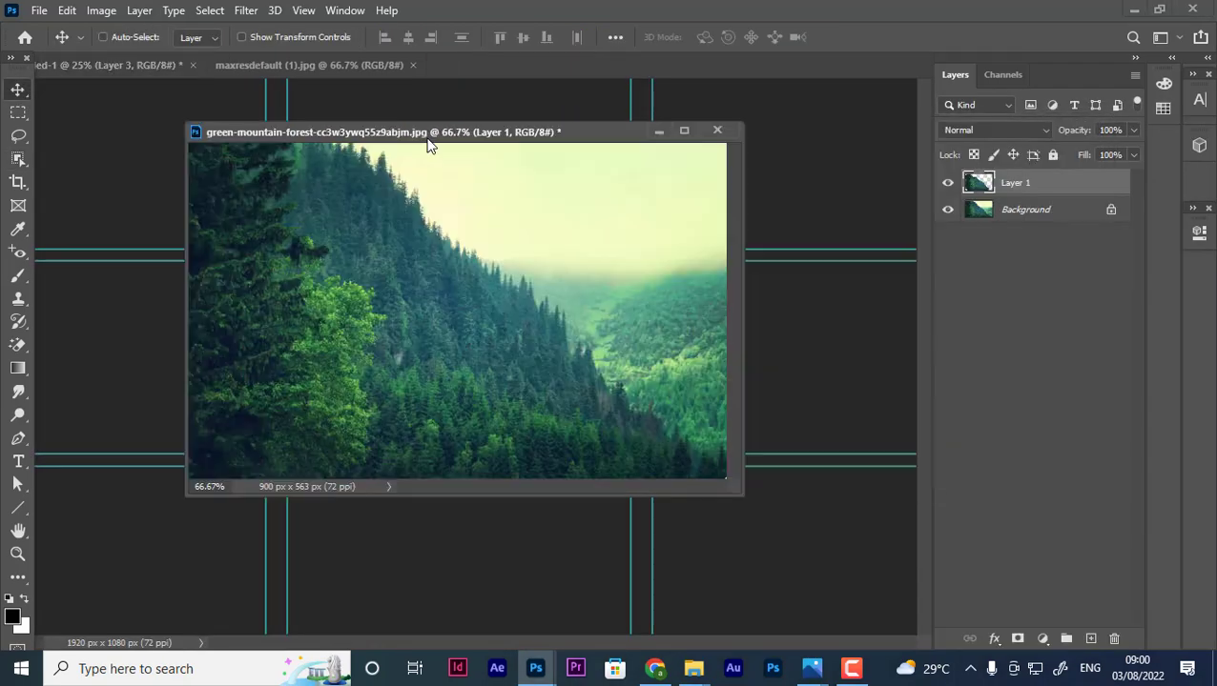
left_click_drag(886, 127, 496, 134)
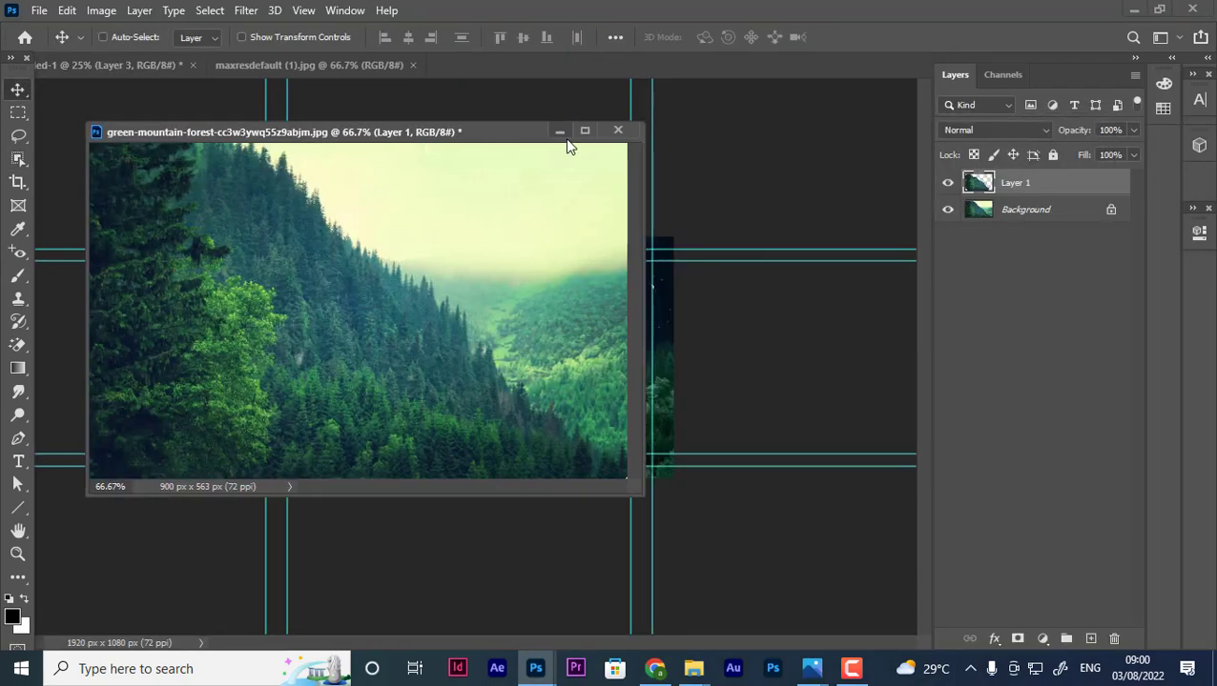
left_click(562, 132)
mouse_move(309, 465)
left_mouse_down()
mouse_move(285, 494)
mouse_move(323, 494)
left_mouse_up()
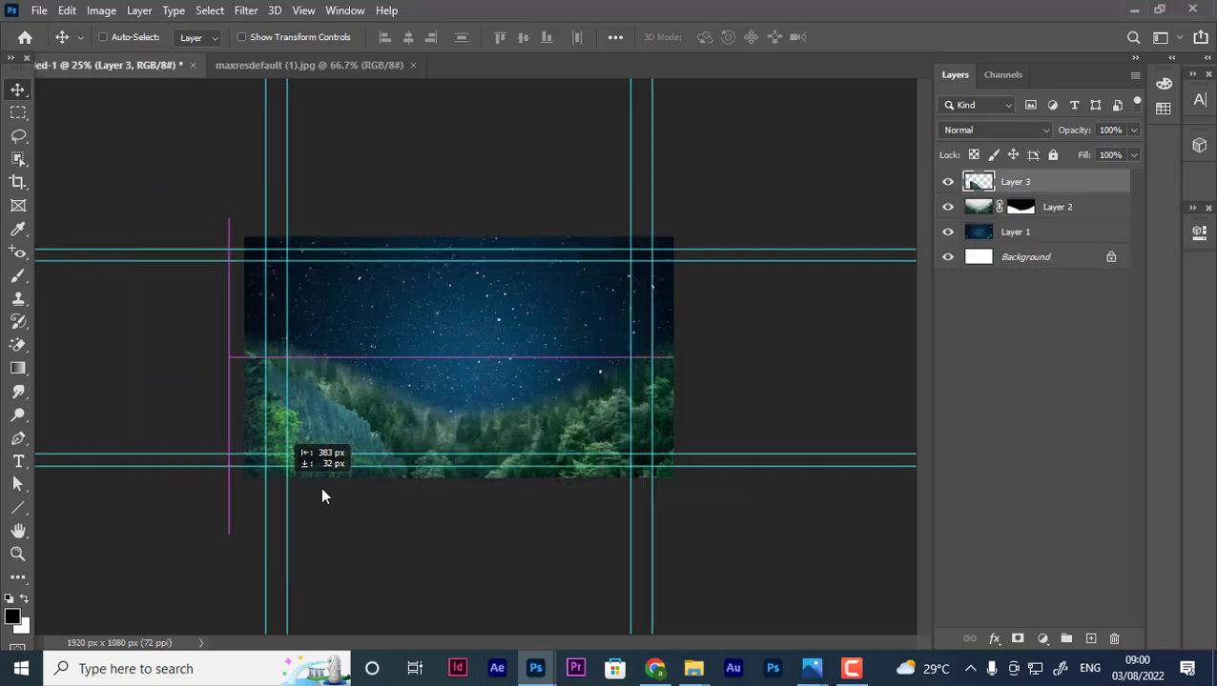
Scale the slope to 164%, move Layer 3 below Layer 2, and fine-tune its left position.
key("ctrl+t")
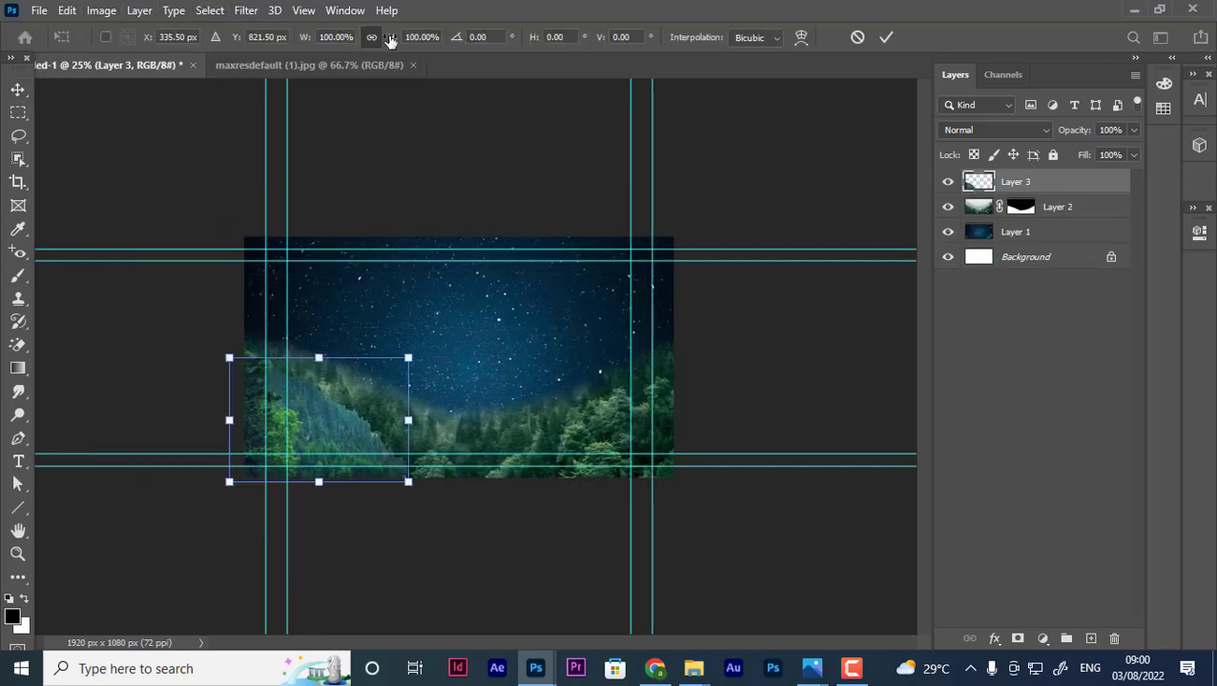
left_click_drag(389, 40, 448, 43)
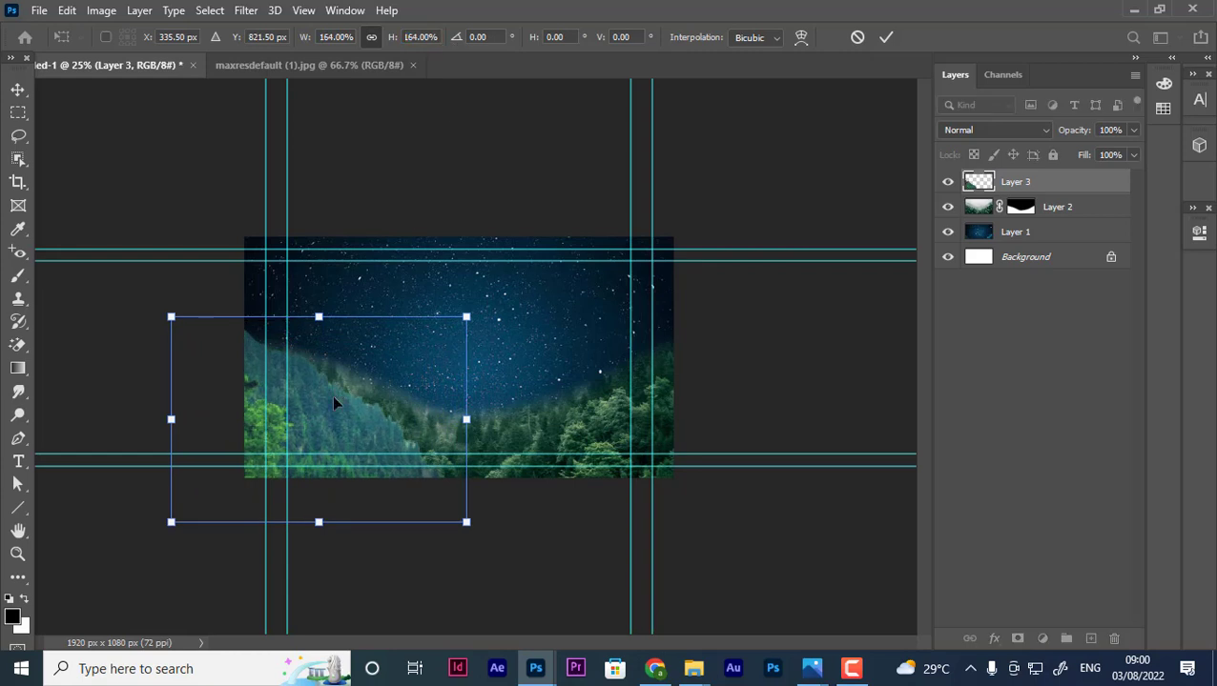
left_click_drag(334, 404, 349, 399)
key("Return")
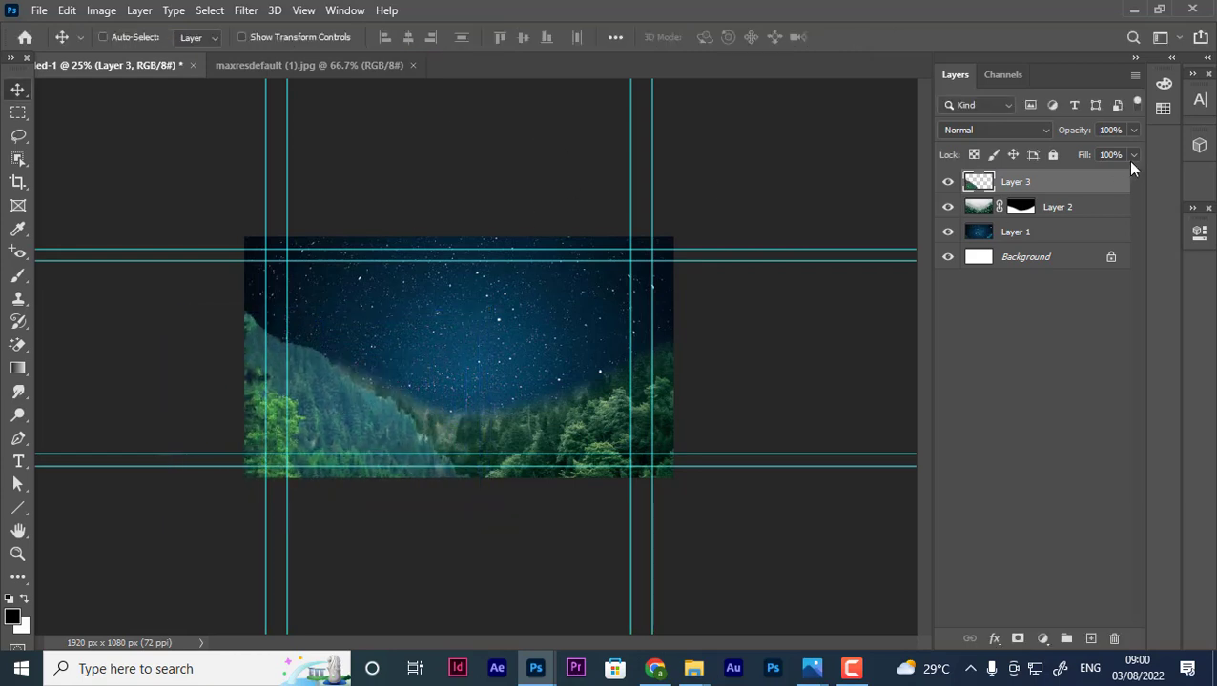
left_click_drag(1043, 194, 1078, 221)
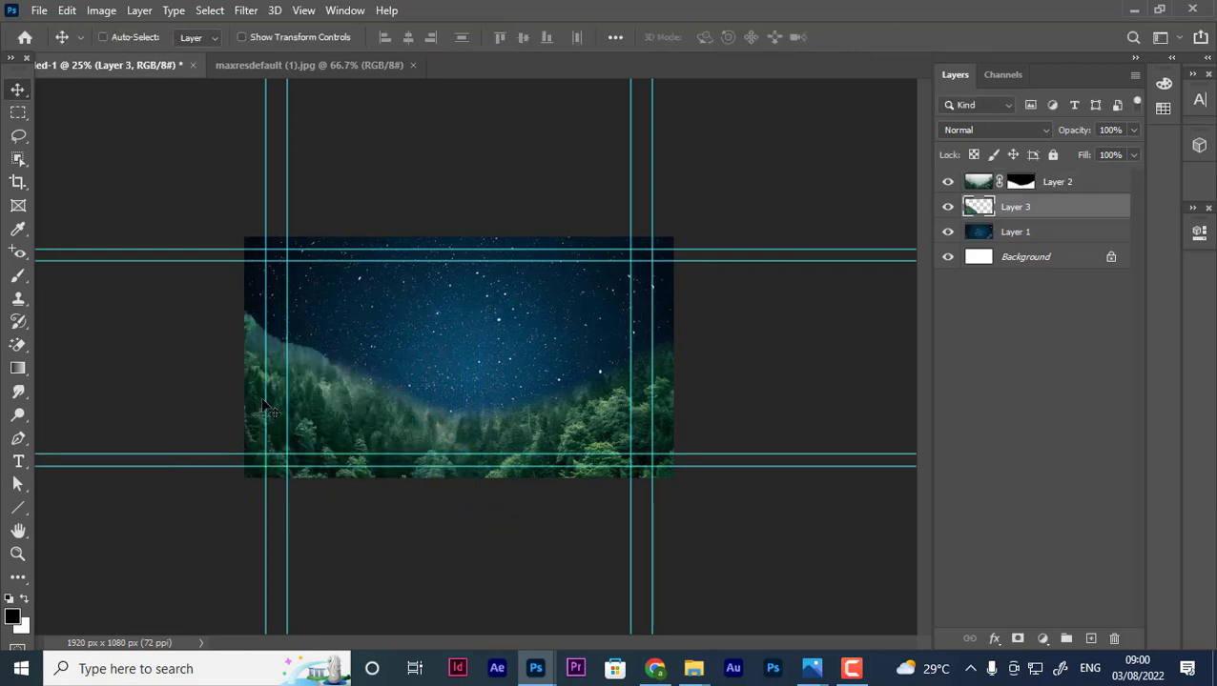
left_click_drag(265, 405, 236, 405)
left_click_drag(345, 411, 337, 401)
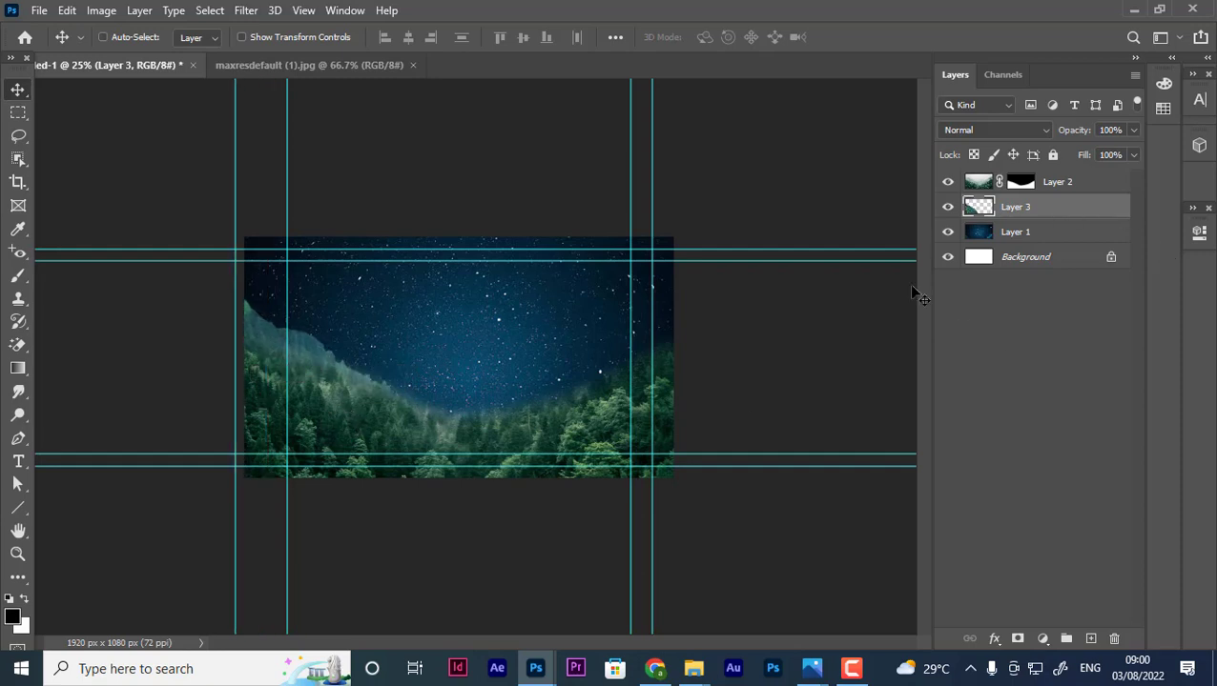
Add a Color Lookup layer set to Moonlight.3DL and drag it to the top of the stack.
left_click(1041, 640)
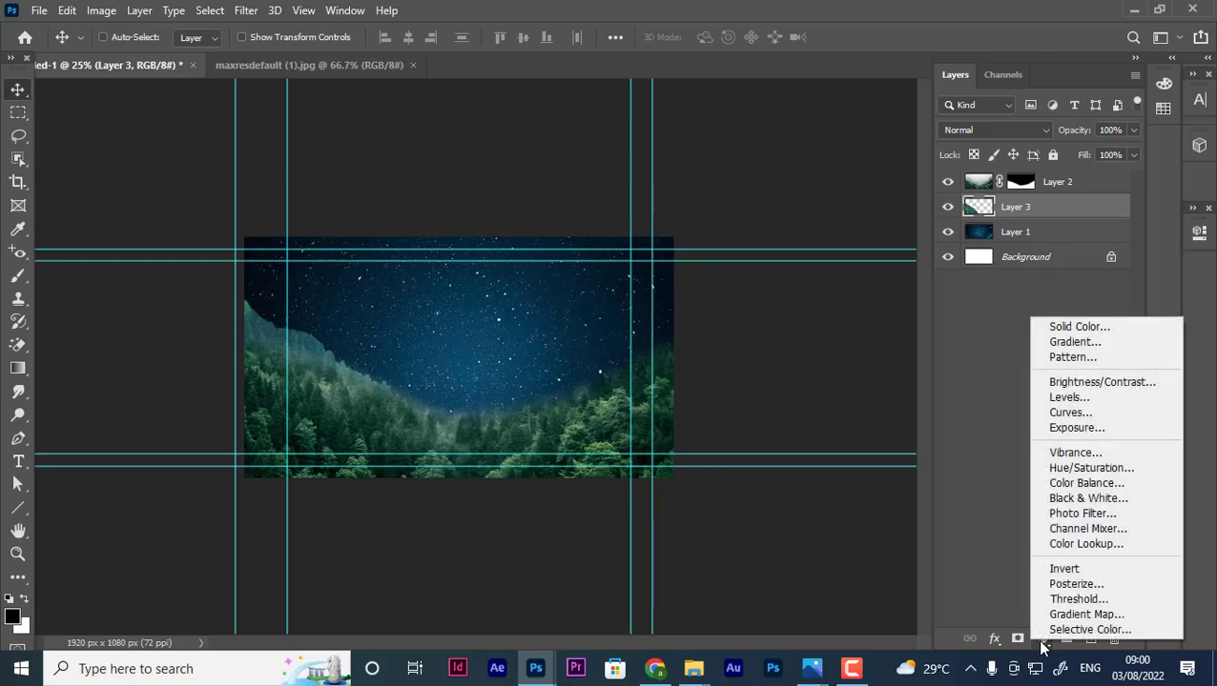
left_click(1086, 544)
left_click(1077, 287)
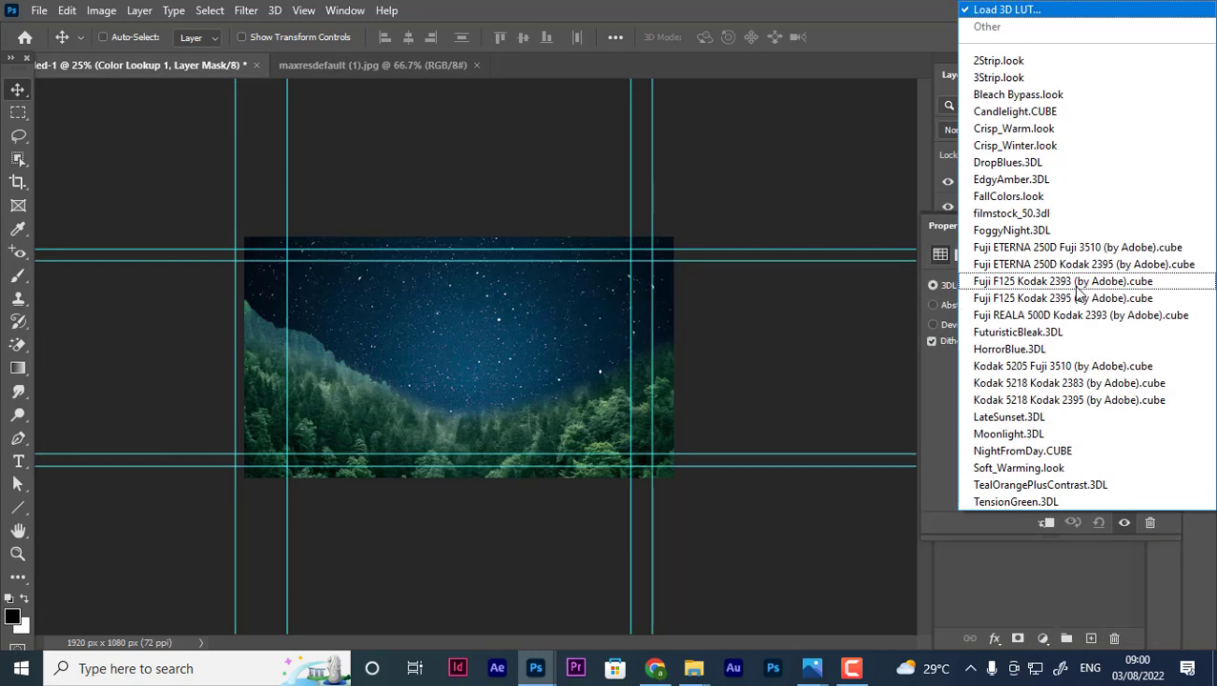
left_click(1043, 447)
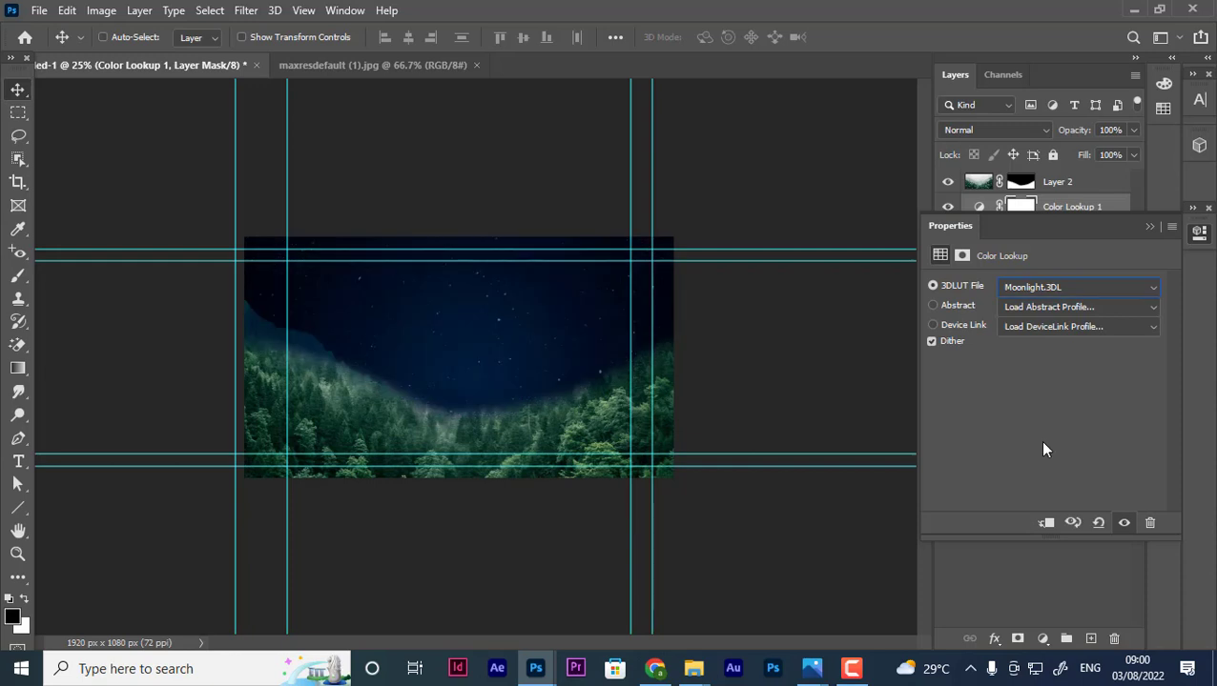
left_click(1149, 226)
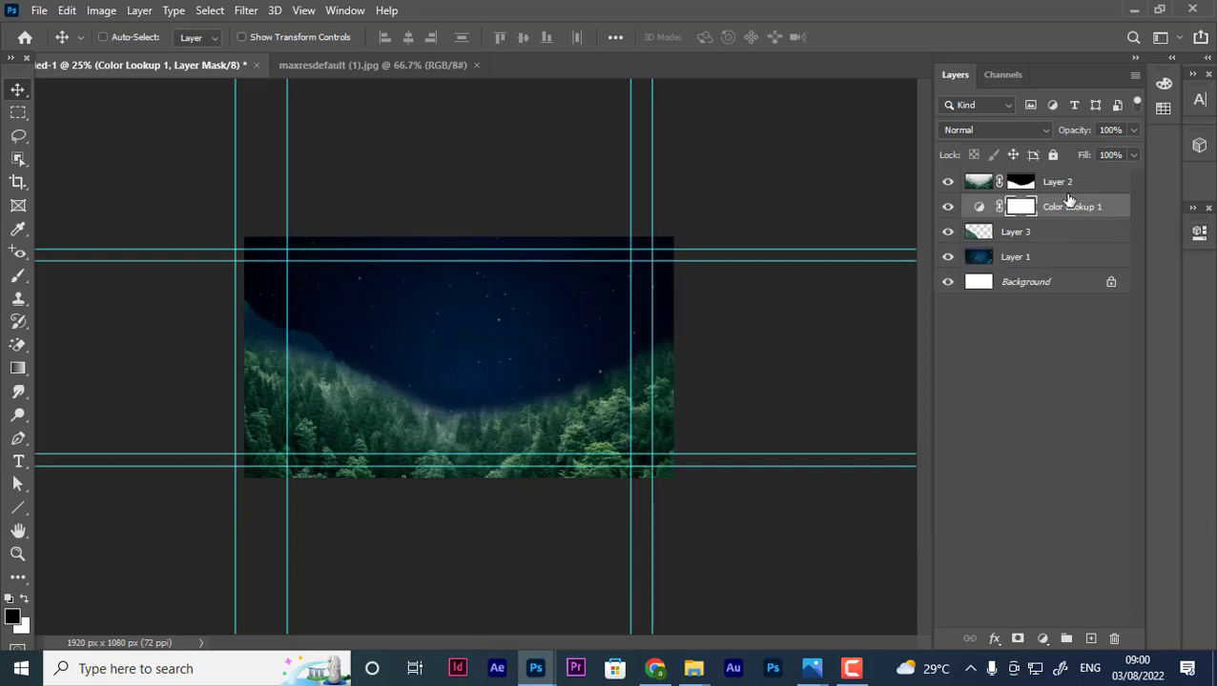
left_click_drag(1067, 206, 1081, 184)
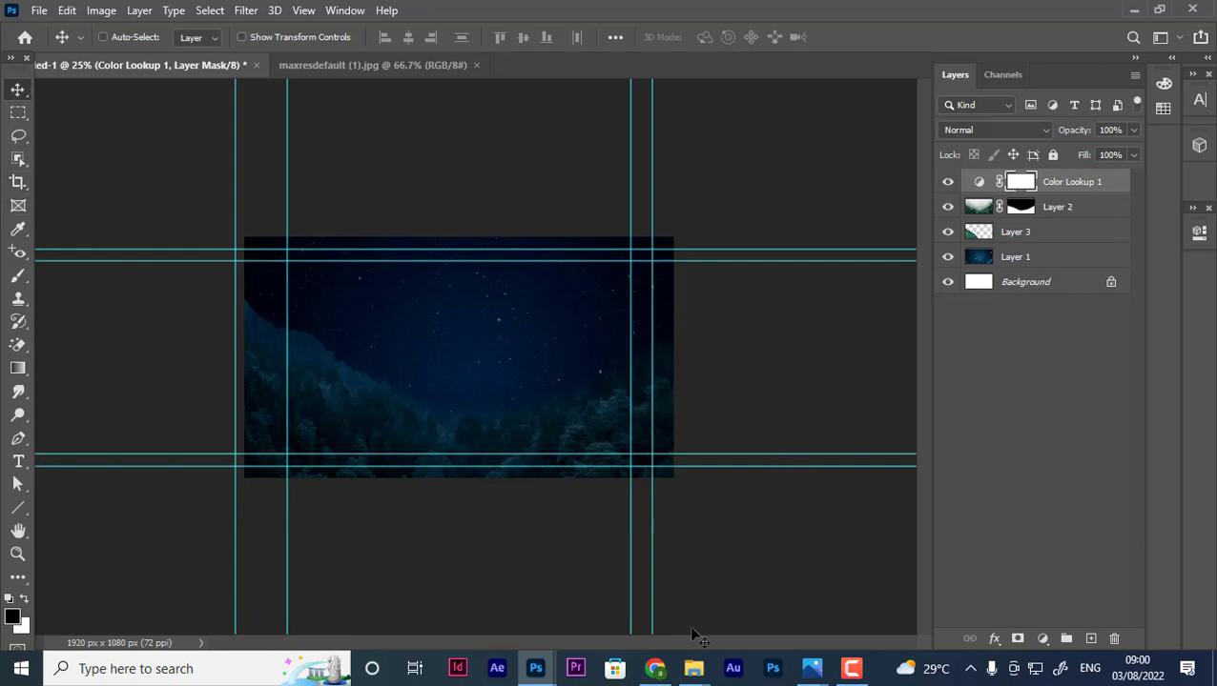
Add a layer mask to Layer 3 and paint black over its lower-left area.
left_click(1022, 209)
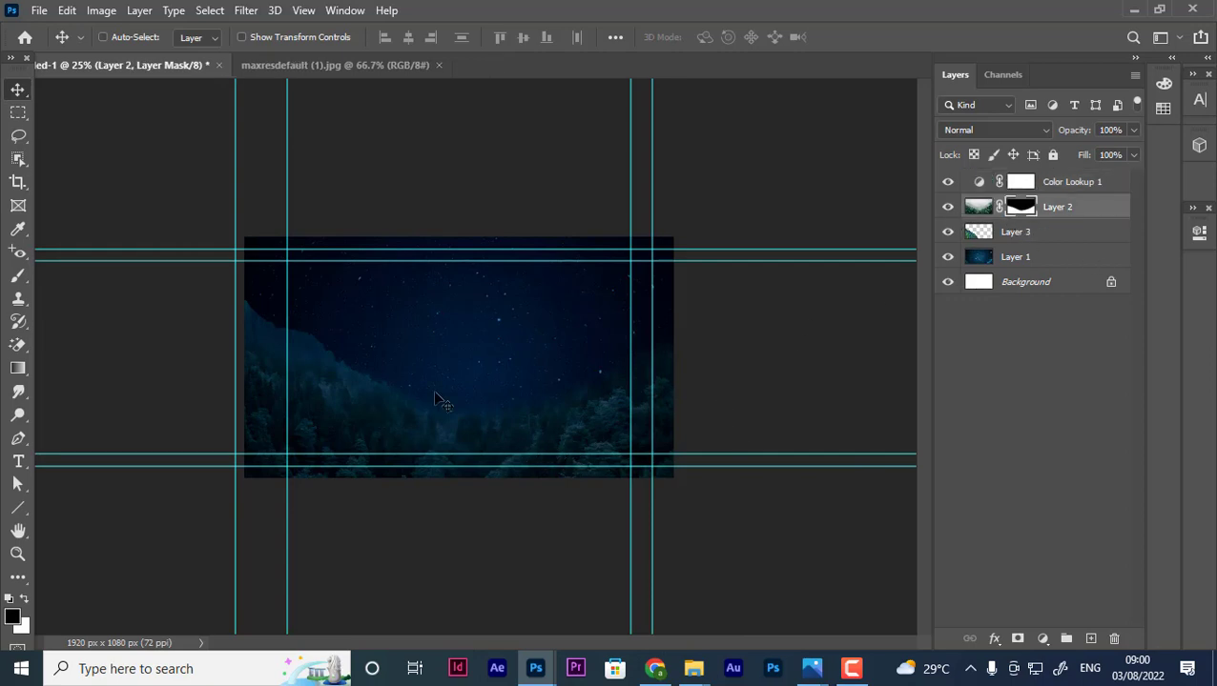
left_click(991, 238)
left_click(1017, 639)
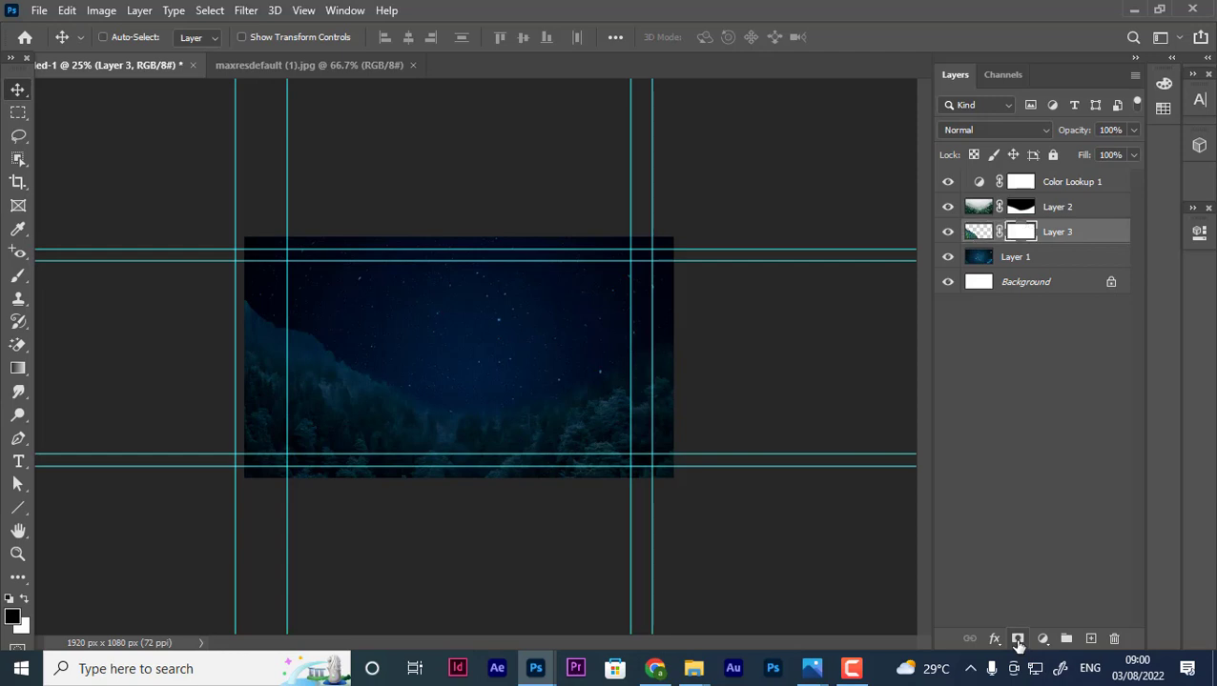
key("b")
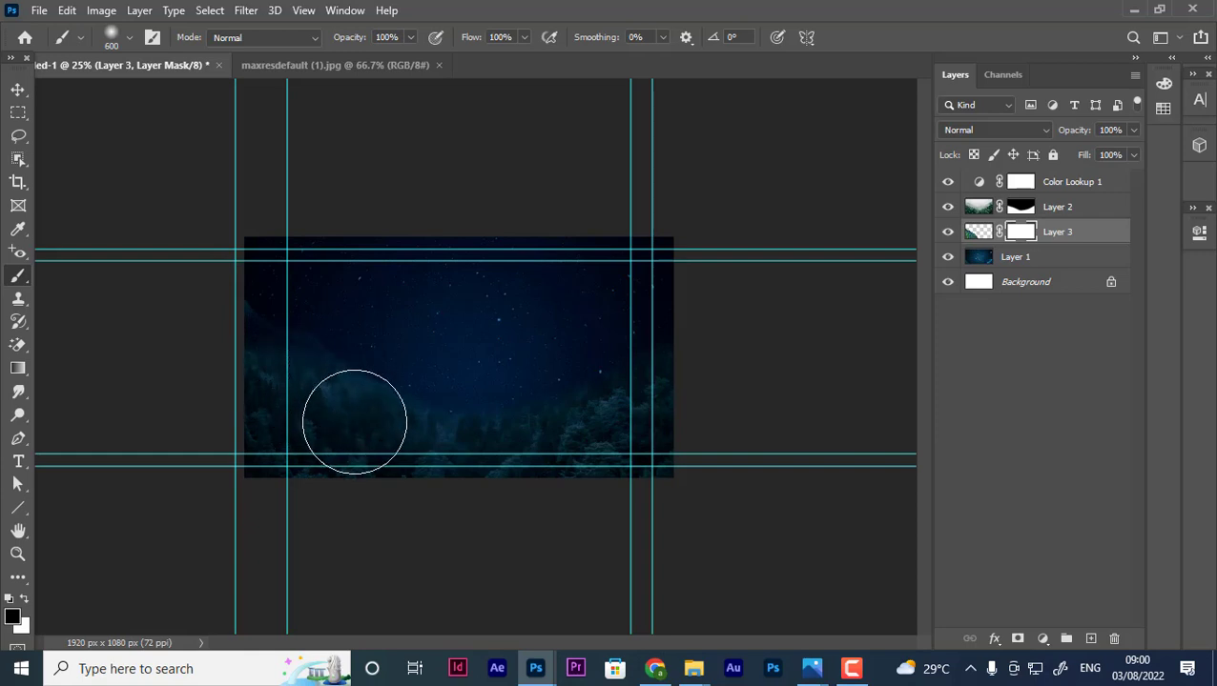
mouse_move(178, 304)
left_mouse_down()
mouse_move(336, 420)
mouse_move(440, 462)
left_mouse_up()
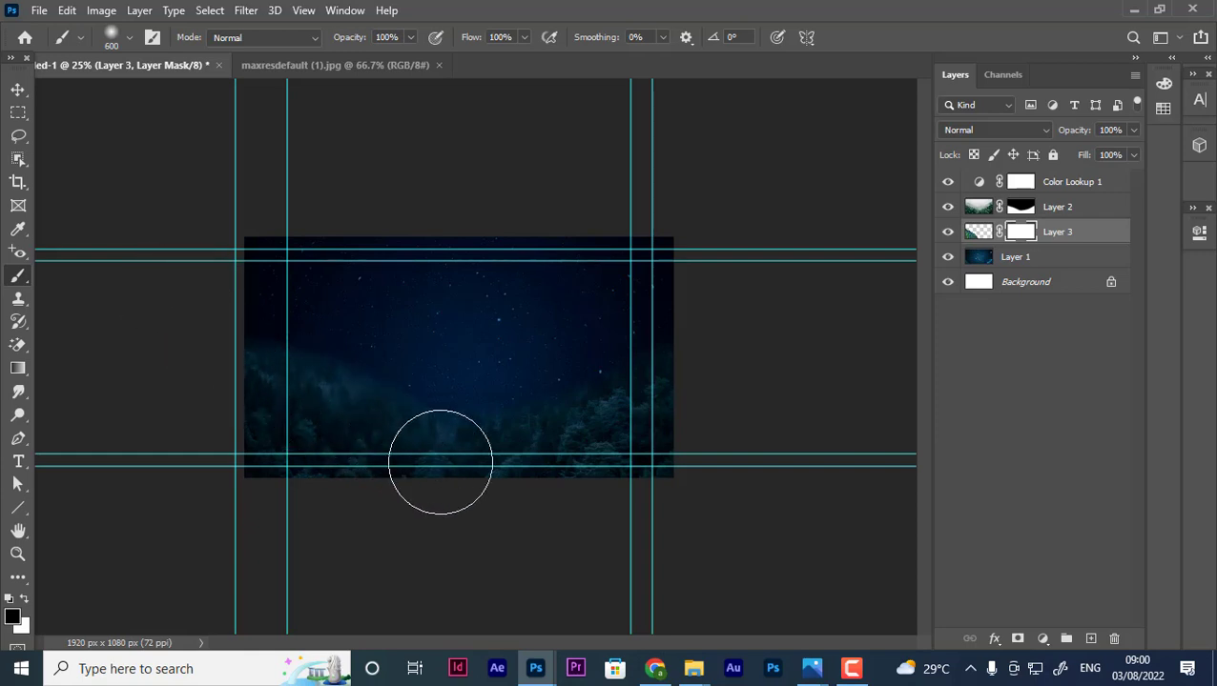
Paint Layer 2's mask along its left edge to fade the forest, then shrink the brush to 150.
left_click(1022, 212)
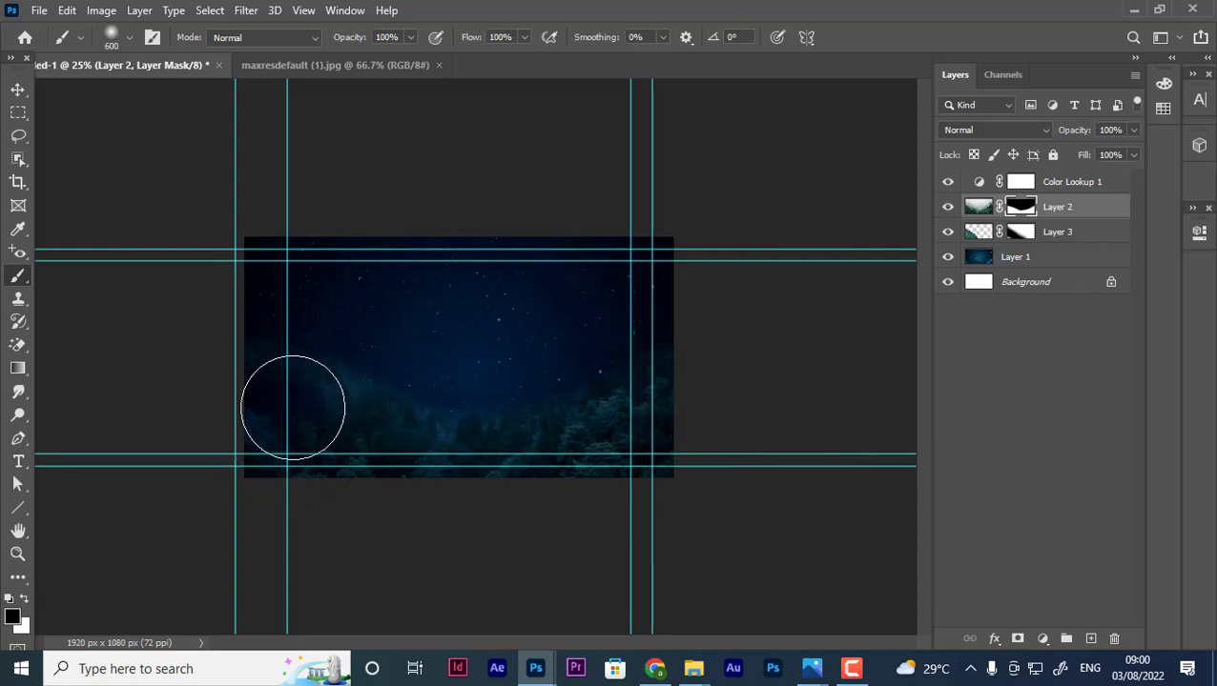
left_click_drag(283, 362, 277, 391)
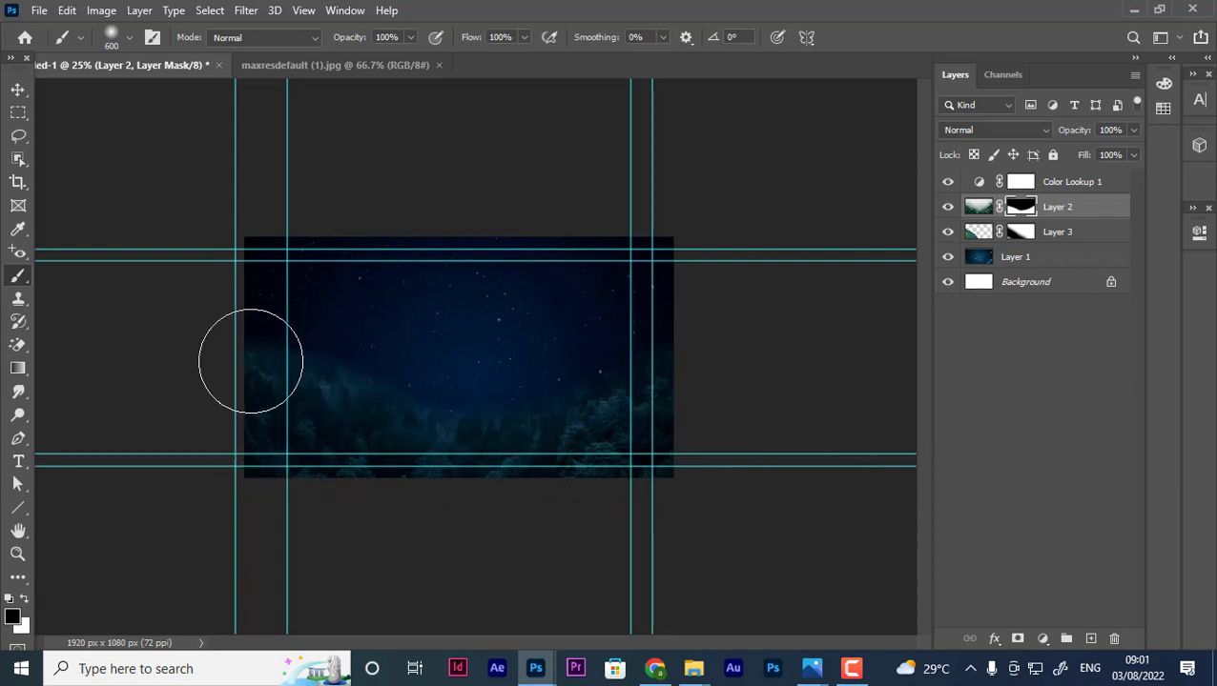
key("bracketleft")
key("bracketleft")
key("bracketleft")
key("bracketleft")
key("bracketleft")
key("bracketleft")
key("bracketleft")
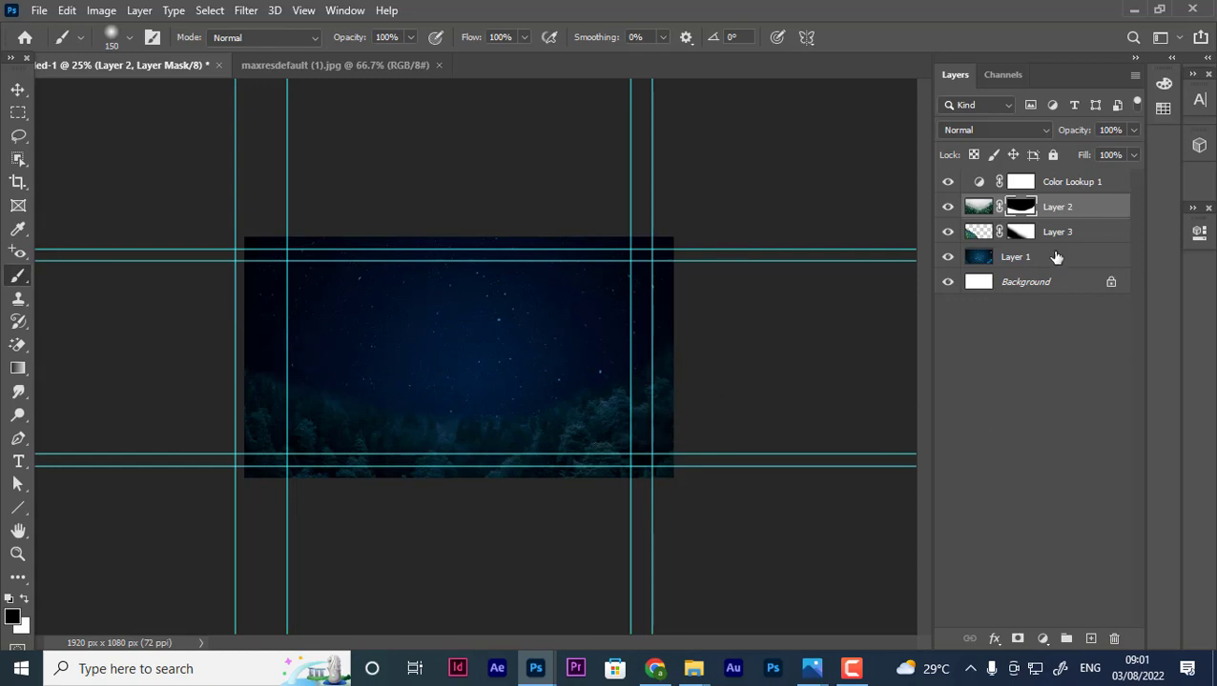
Clip Color Lookup 1 to Layer 2 so the sky brightens, then bring up File > Open.
right_click(1098, 184)
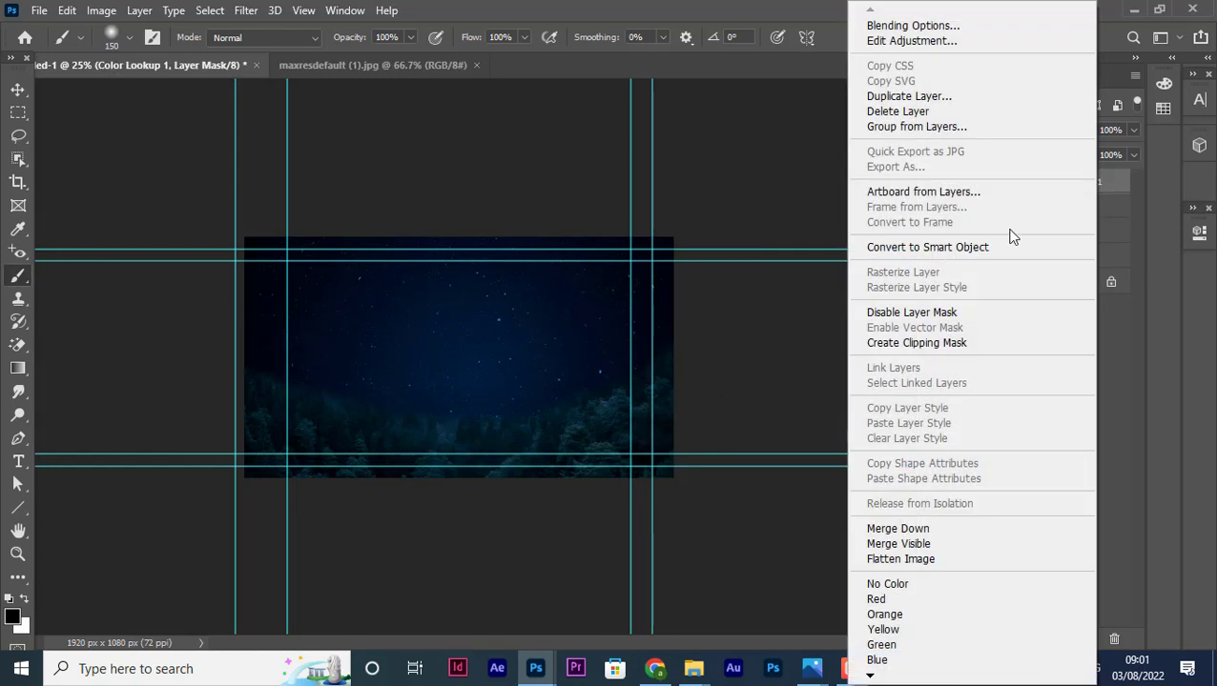
left_click(1010, 345)
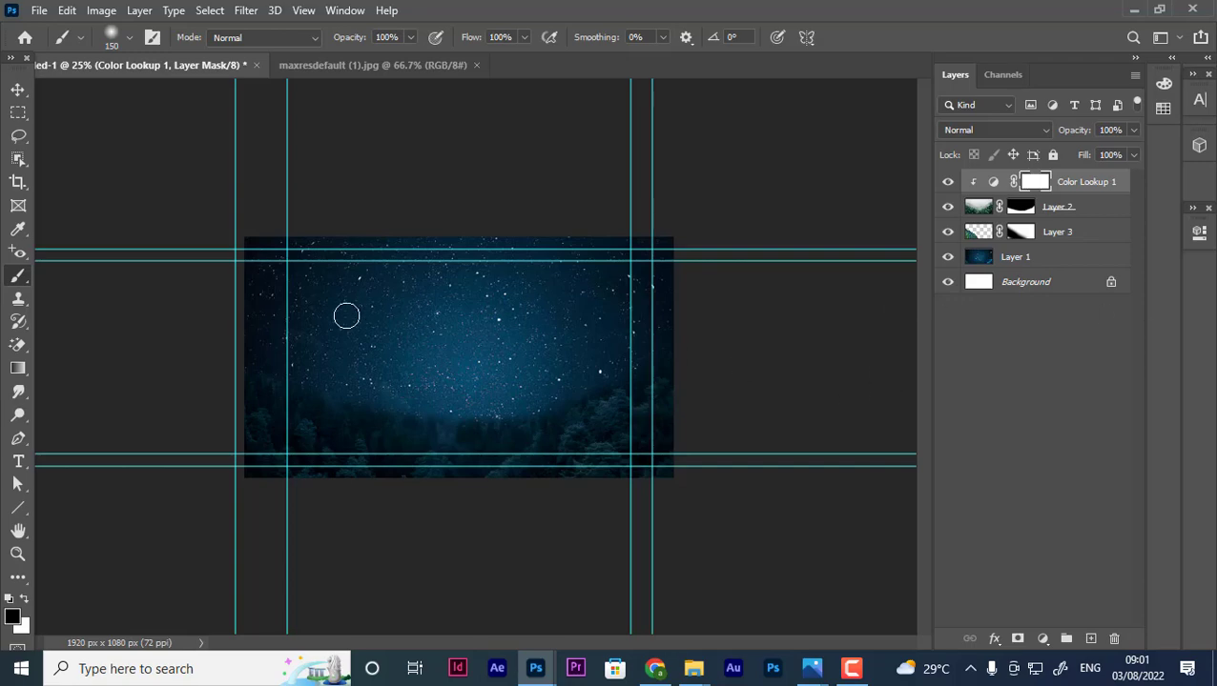
left_click(40, 11)
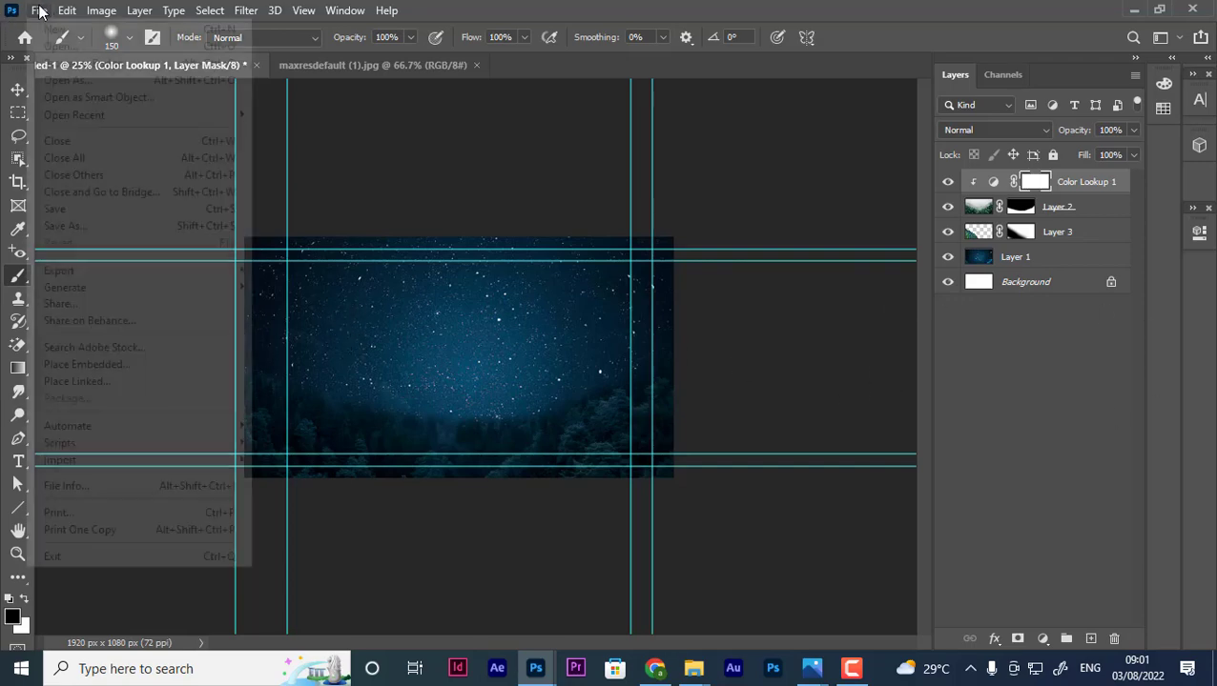
left_click(57, 44)
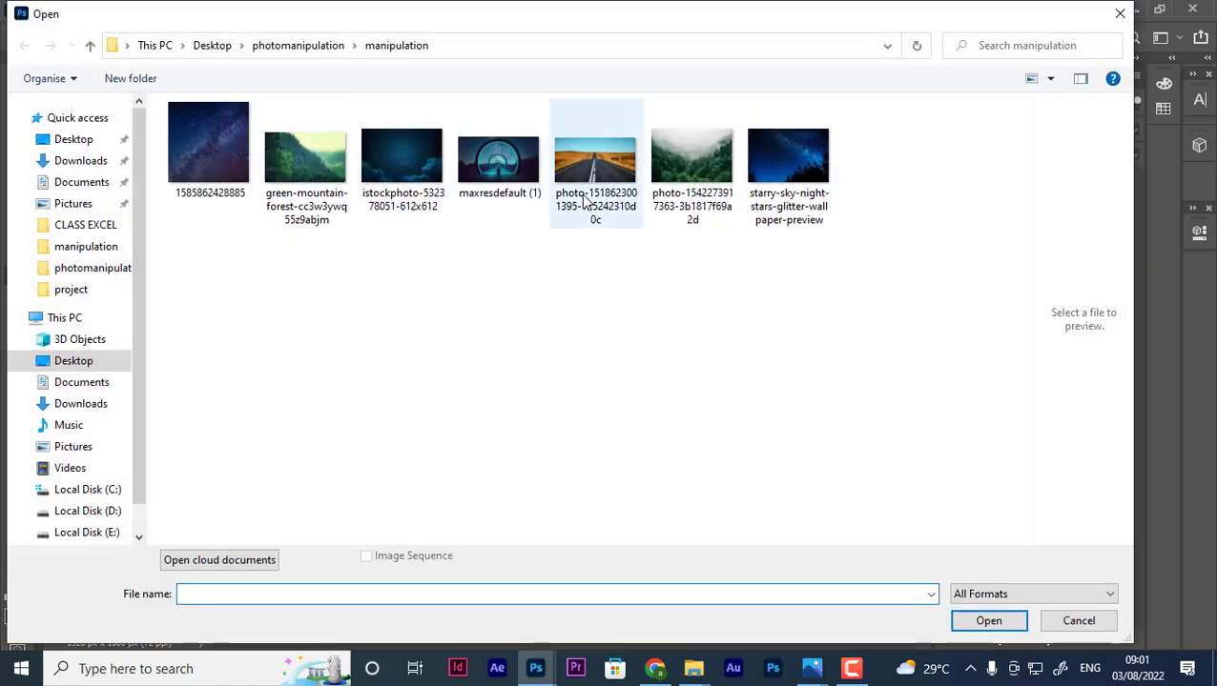
Open the road photo in a floating window and drag it into the starry composite as Layer 4.
double_click(587, 179)
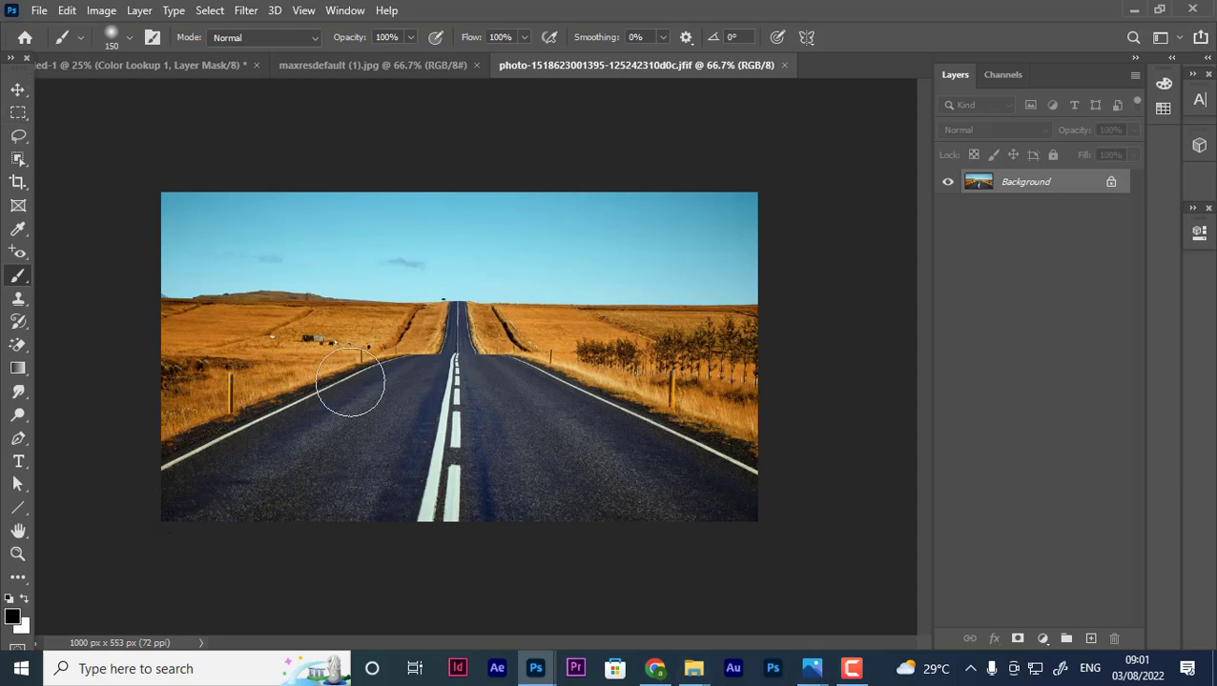
left_click_drag(507, 66, 580, 168)
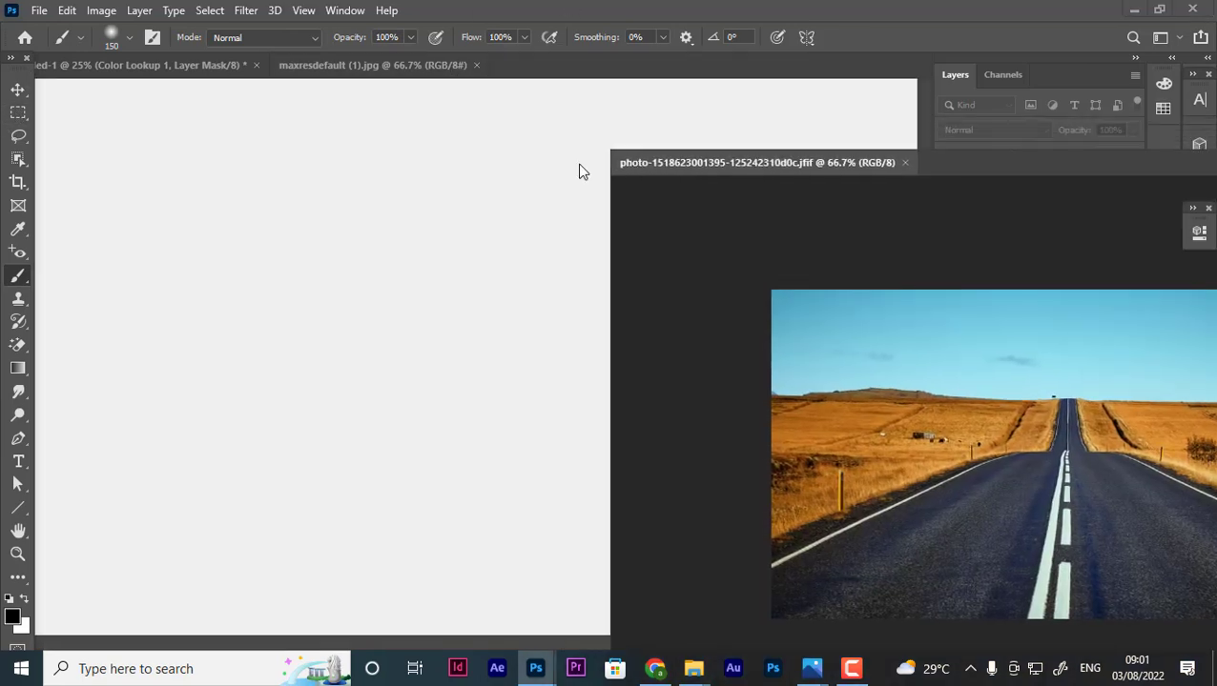
left_click(17, 97)
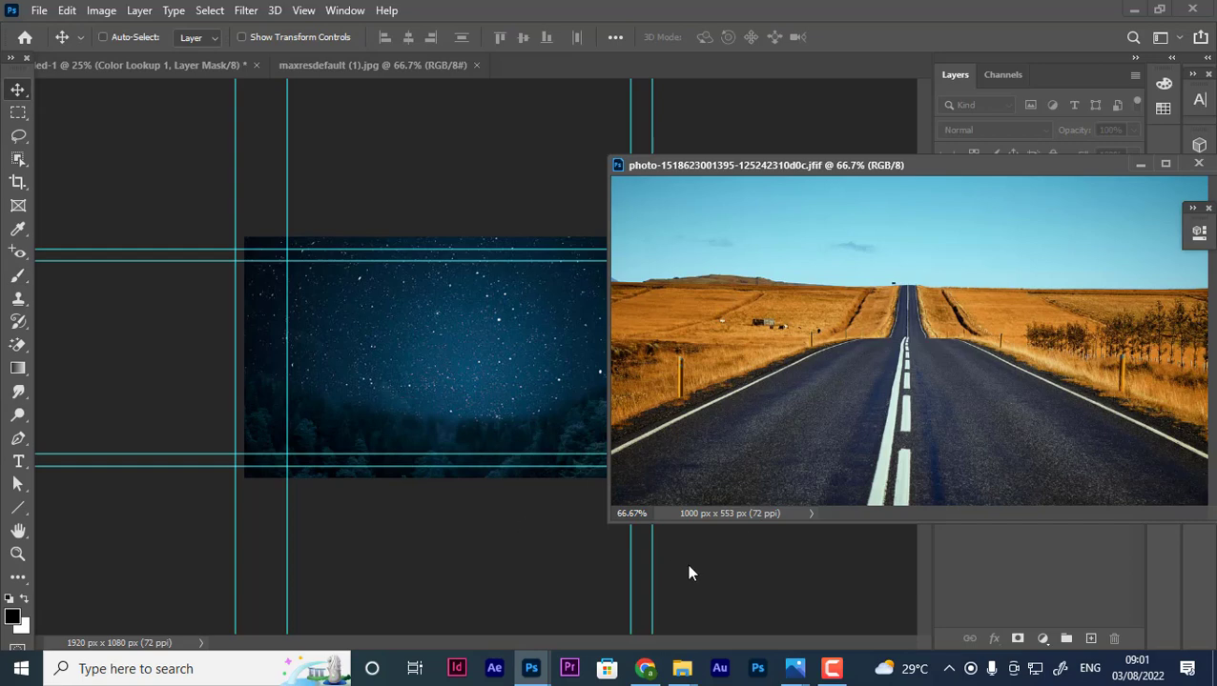
left_click_drag(965, 434, 474, 431)
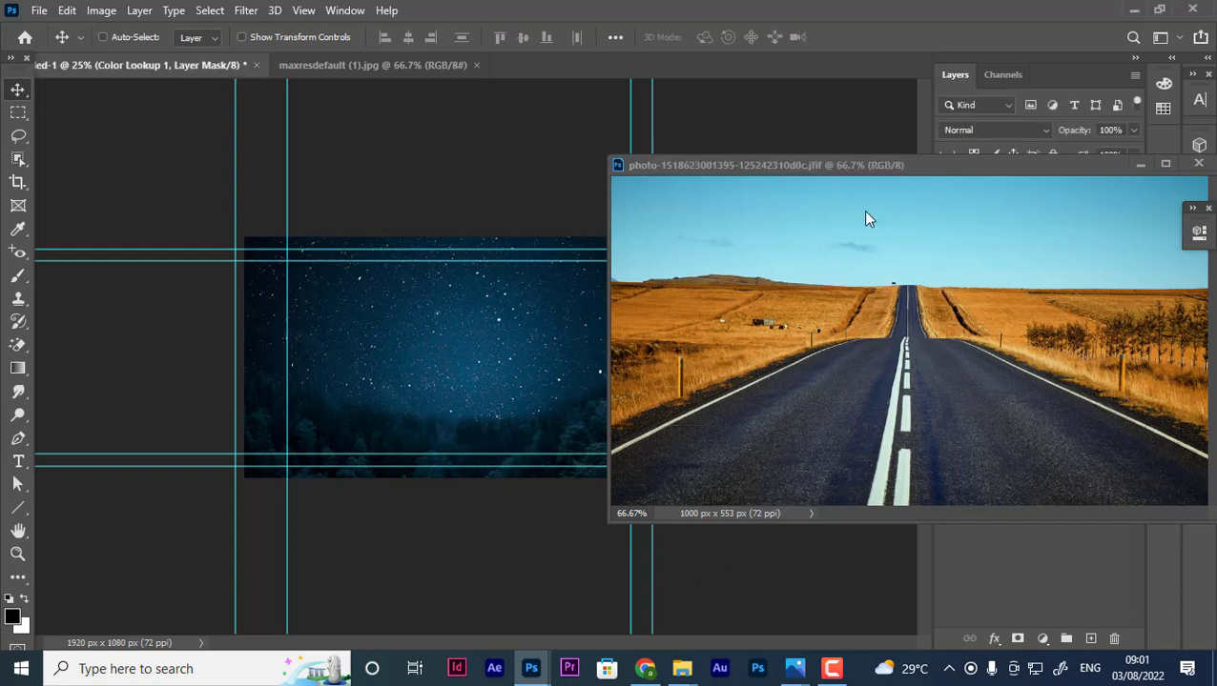
mouse_move(906, 169)
left_mouse_down()
mouse_move(425, 232)
mouse_move(276, 229)
left_mouse_up()
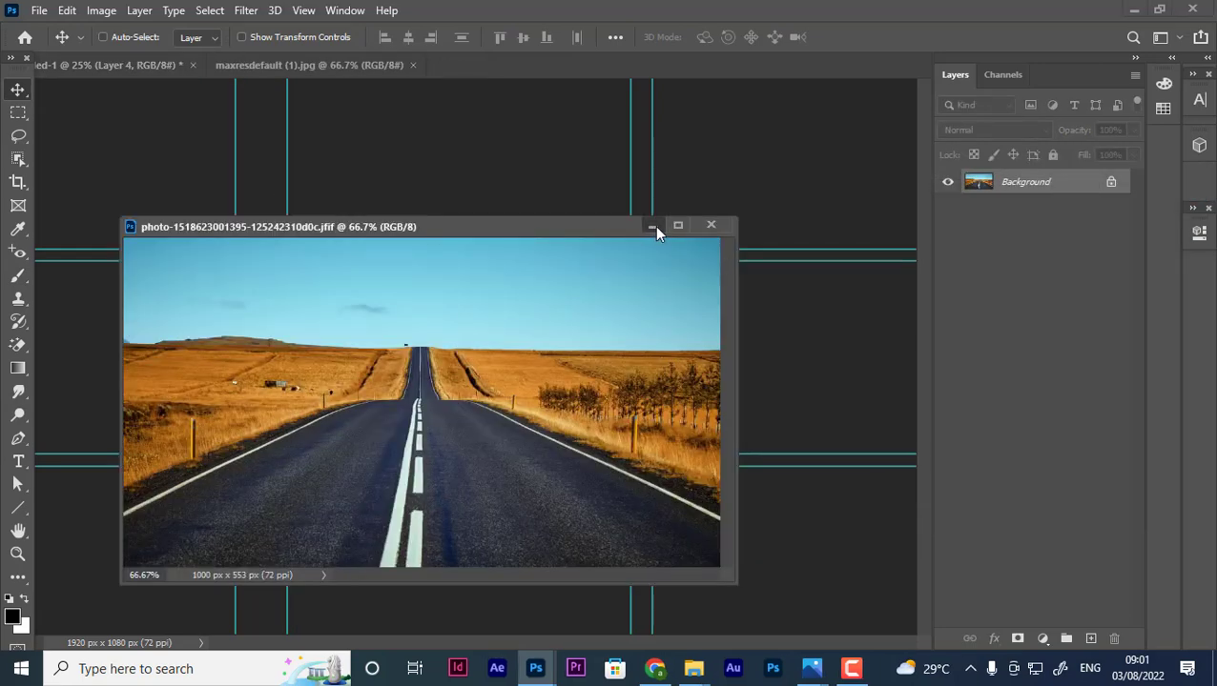
Scale the road photo to 196% and shift it up, leaving a thin strip of starry sky.
left_click(654, 225)
key("ctrl+t")
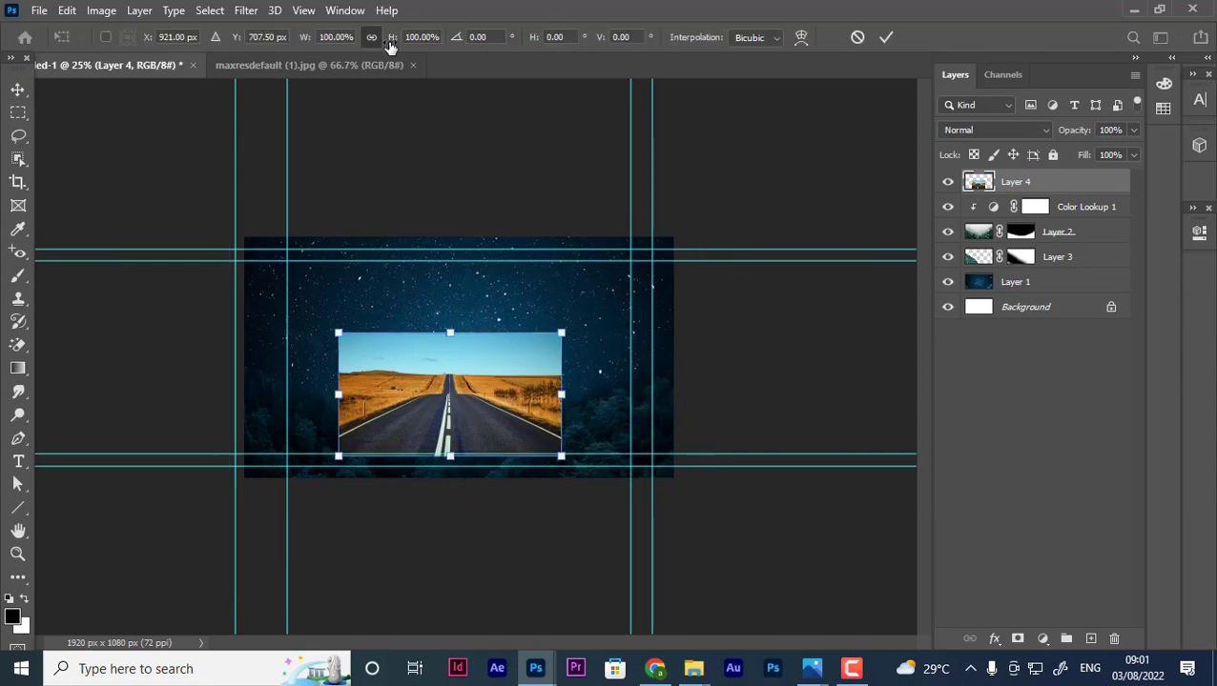
left_click_drag(393, 39, 478, 47)
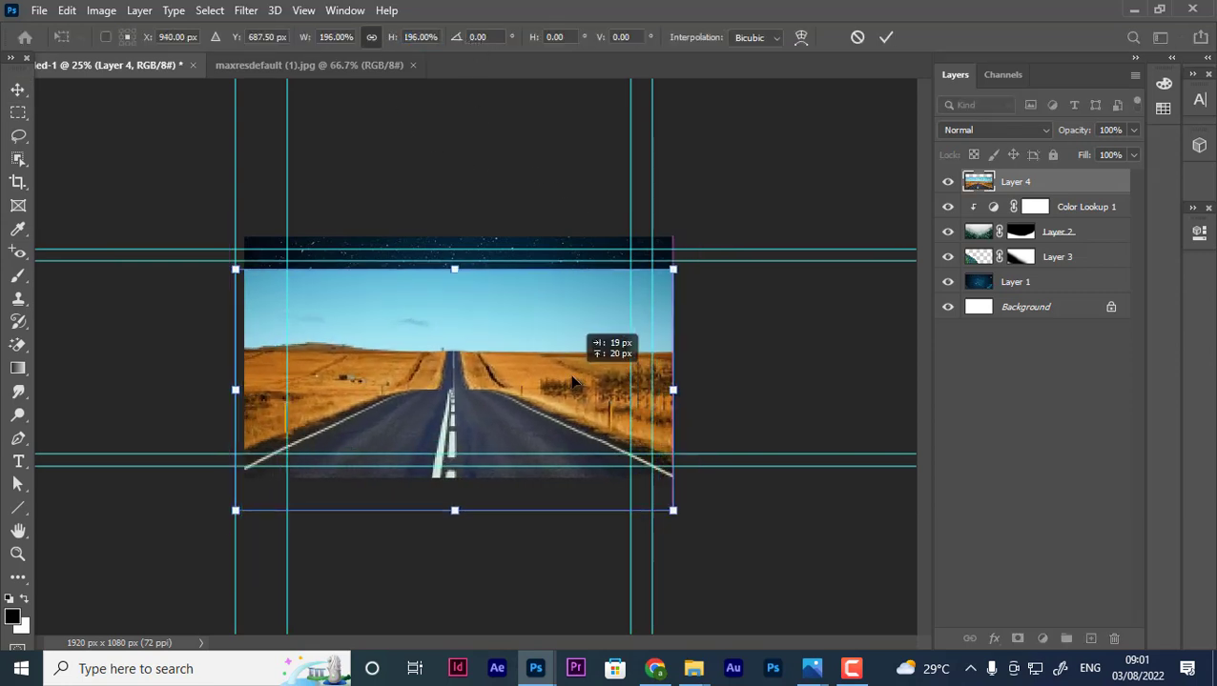
left_click_drag(567, 386, 572, 374)
key("Return")
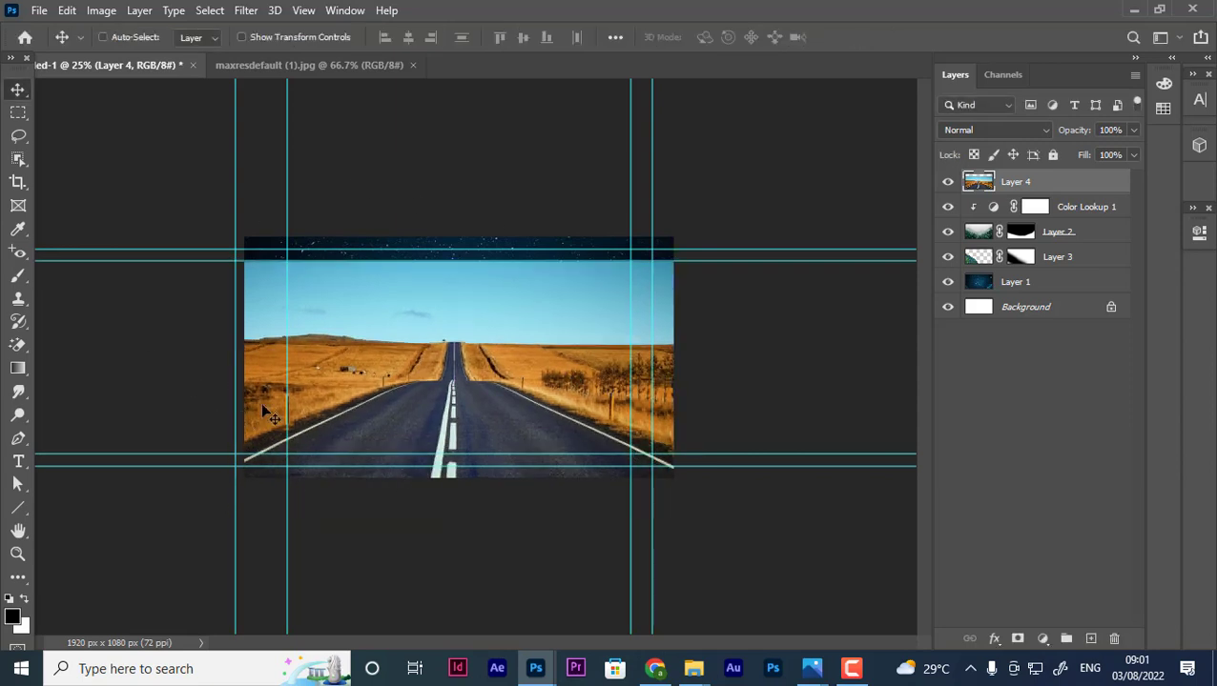
Add a layer mask to Layer 4 and paint black over the upper sky with a large brush.
left_click(1017, 639)
key("b")
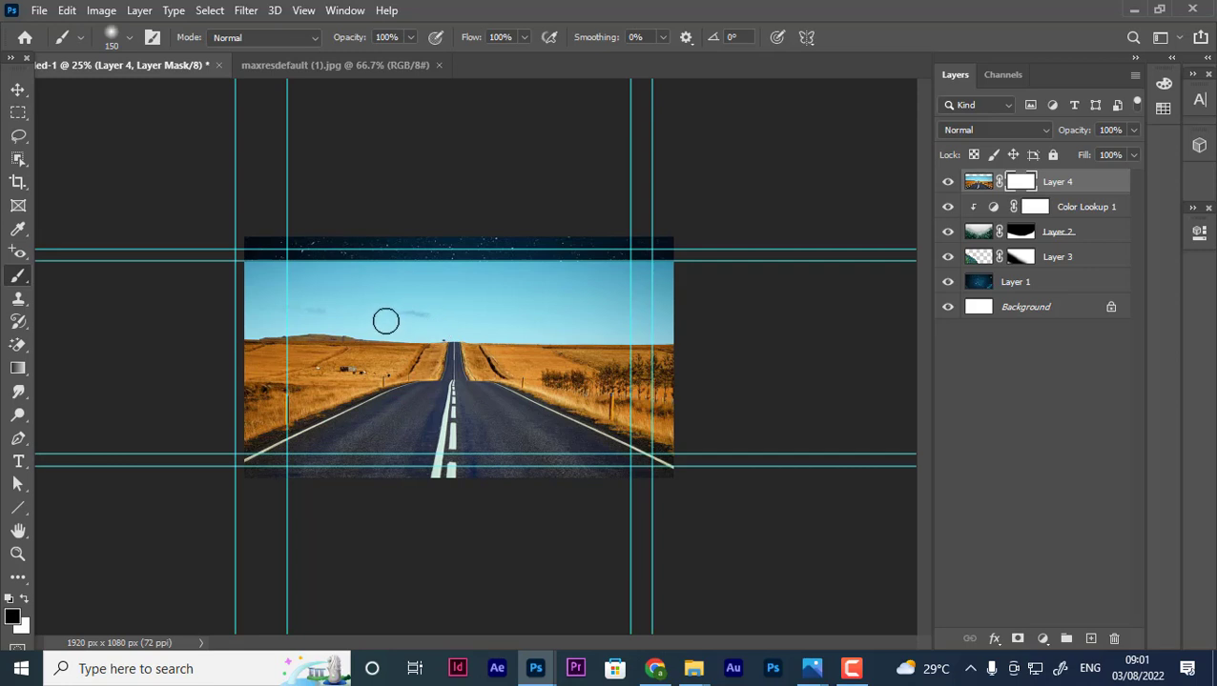
key("bracketright")
key("bracketright")
key("bracketright")
key("bracketright")
key("bracketright")
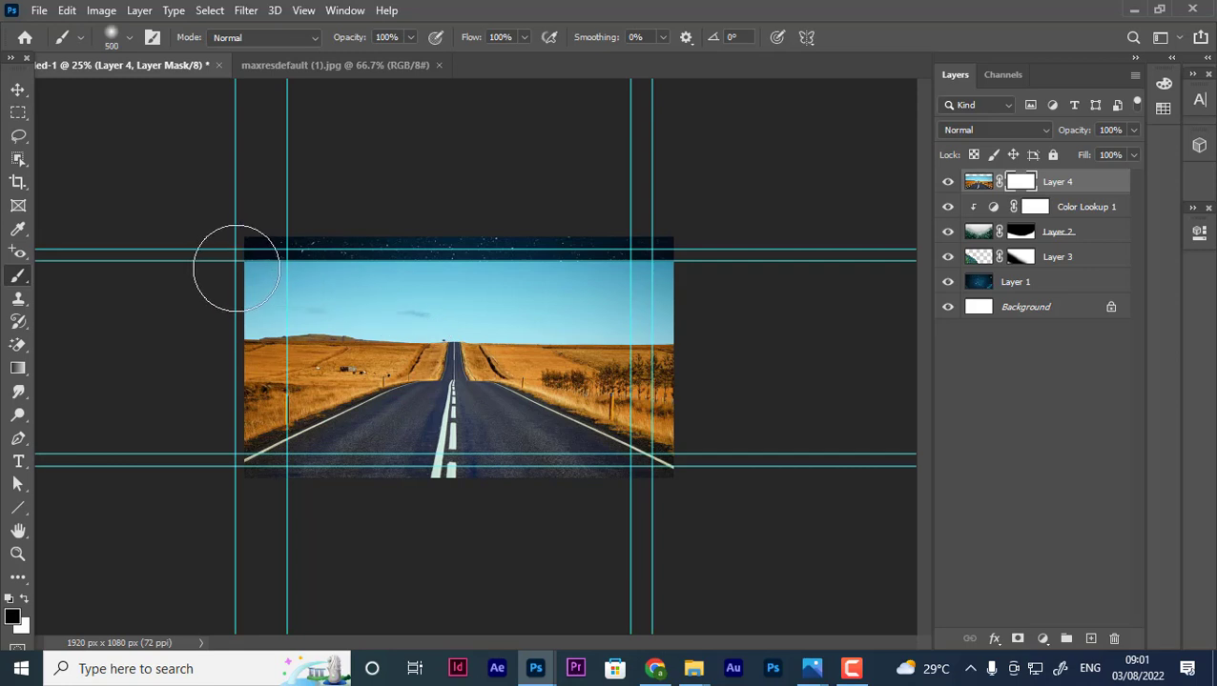
mouse_move(233, 263)
left_mouse_down()
mouse_move(583, 255)
mouse_move(237, 287)
mouse_move(510, 280)
mouse_move(675, 311)
mouse_move(521, 282)
mouse_move(288, 279)
mouse_move(654, 304)
mouse_move(467, 277)
mouse_move(313, 287)
left_mouse_up()
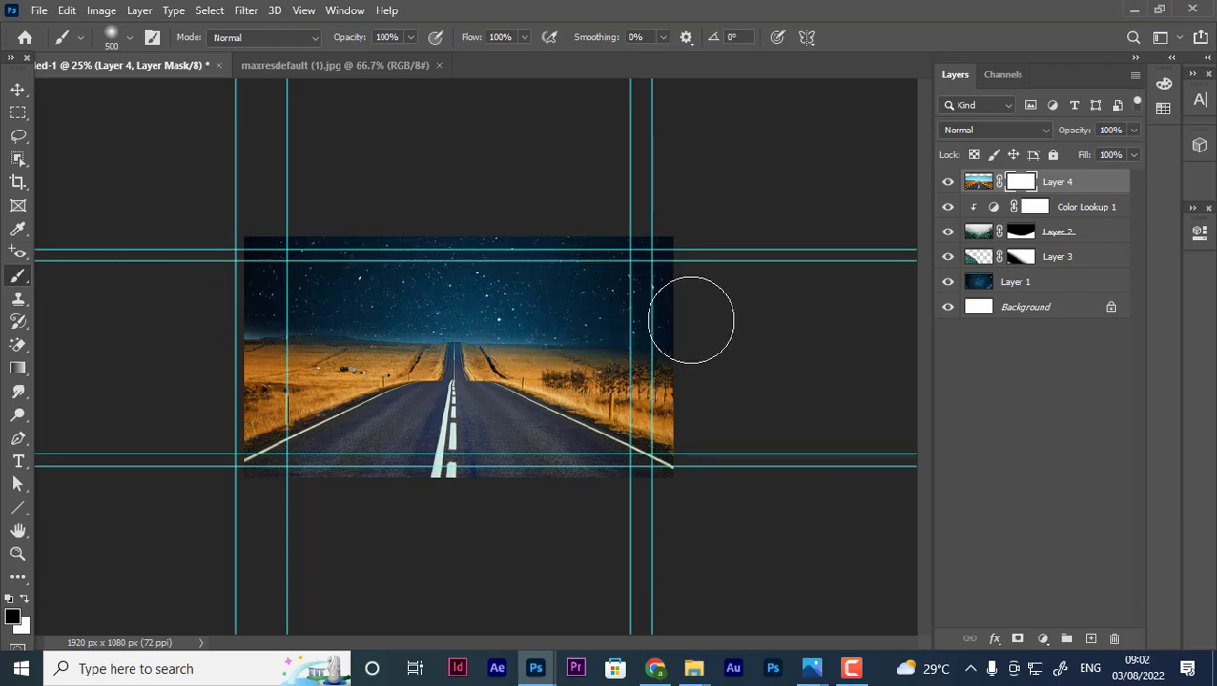
mouse_move(355, 260)
left_mouse_down()
mouse_move(155, 401)
mouse_move(307, 331)
mouse_move(345, 299)
left_mouse_up()
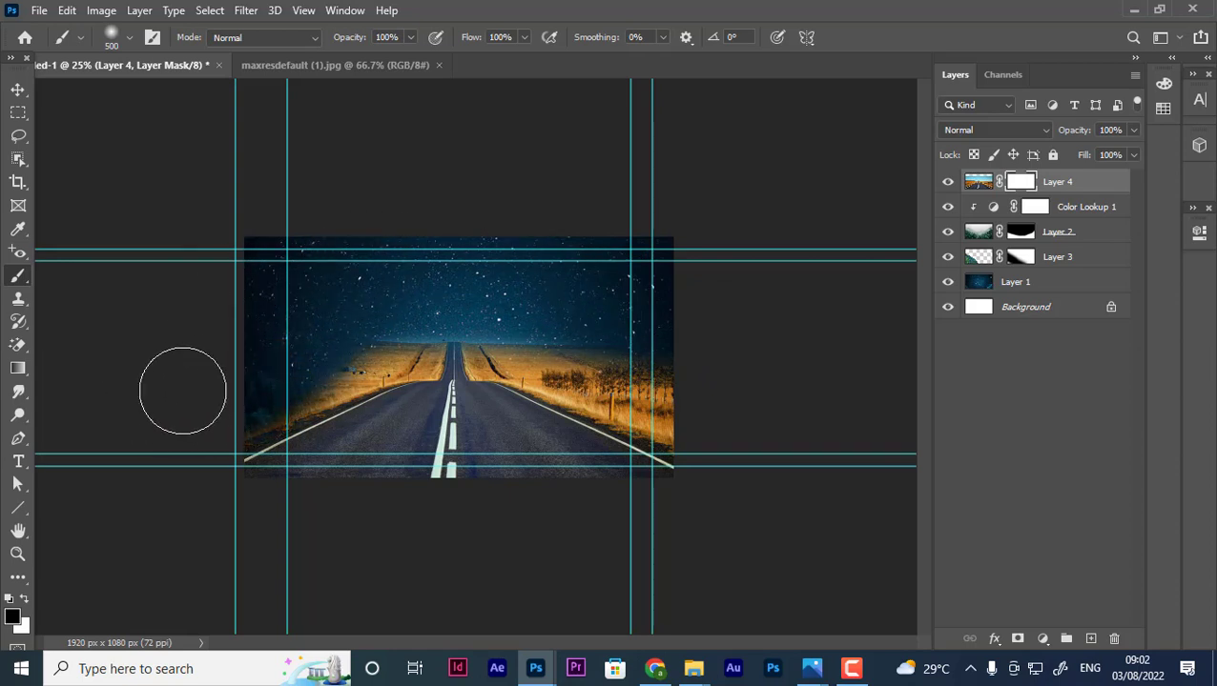
Try masking the field left of the road with a smaller brush, then undo those strokes.
key("bracketleft")
key("bracketleft")
key("bracketleft")
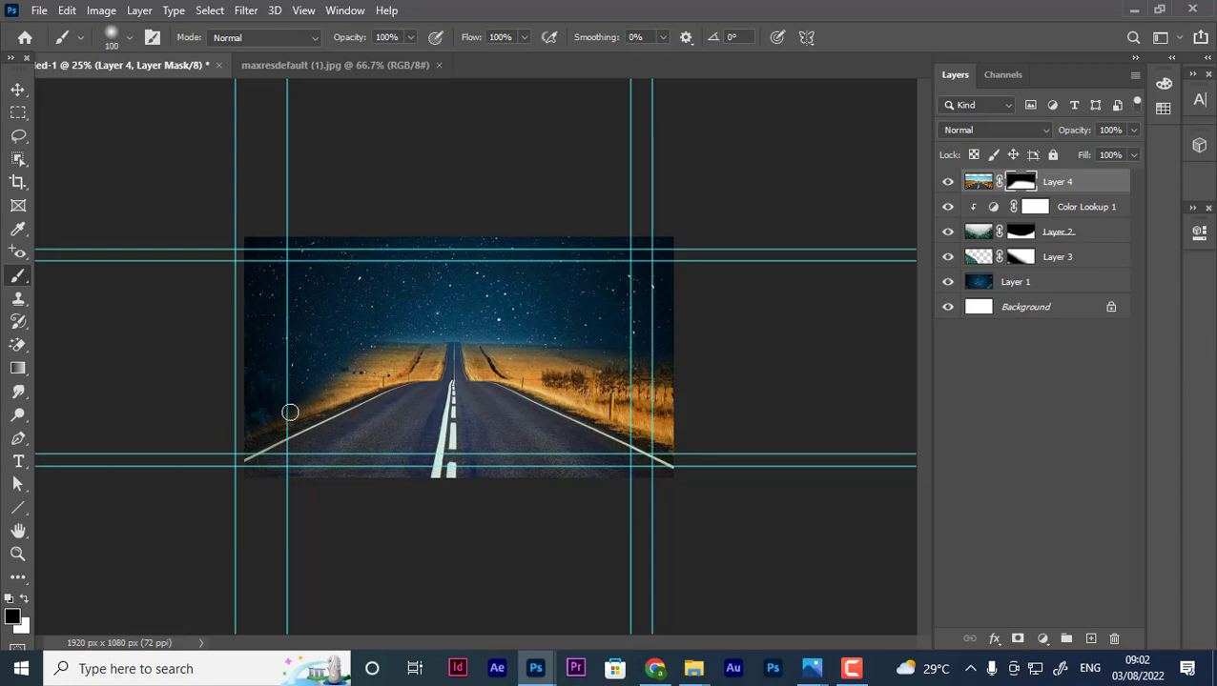
mouse_move(295, 403)
left_mouse_down()
mouse_move(429, 339)
mouse_move(377, 376)
mouse_move(301, 400)
mouse_move(355, 391)
left_mouse_up()
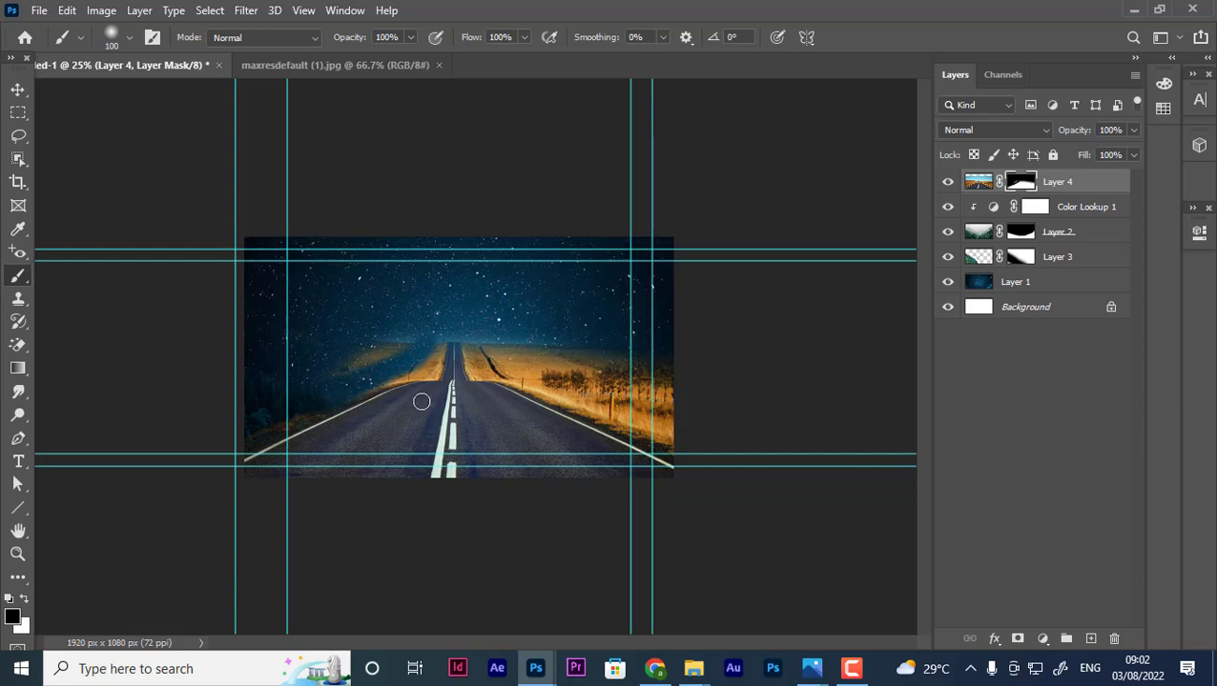
key("ctrl+z")
mouse_move(259, 415)
left_mouse_down()
mouse_move(410, 348)
mouse_move(315, 368)
mouse_move(371, 363)
left_mouse_up()
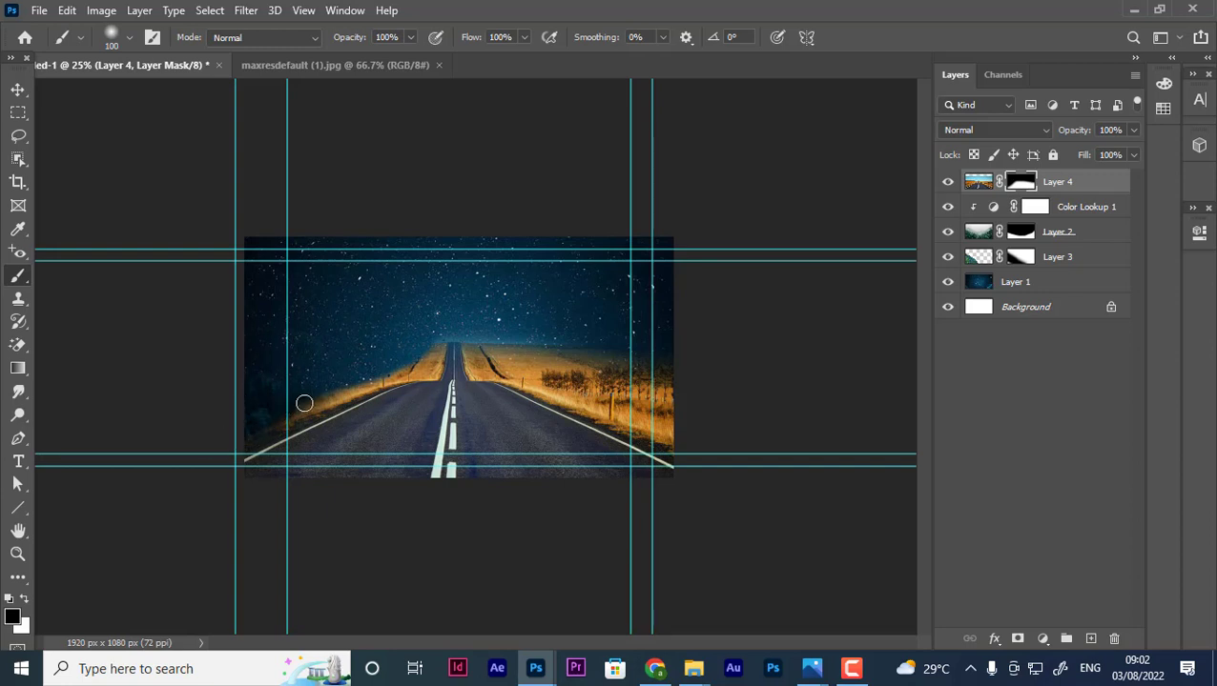
left_click_drag(304, 403, 352, 389)
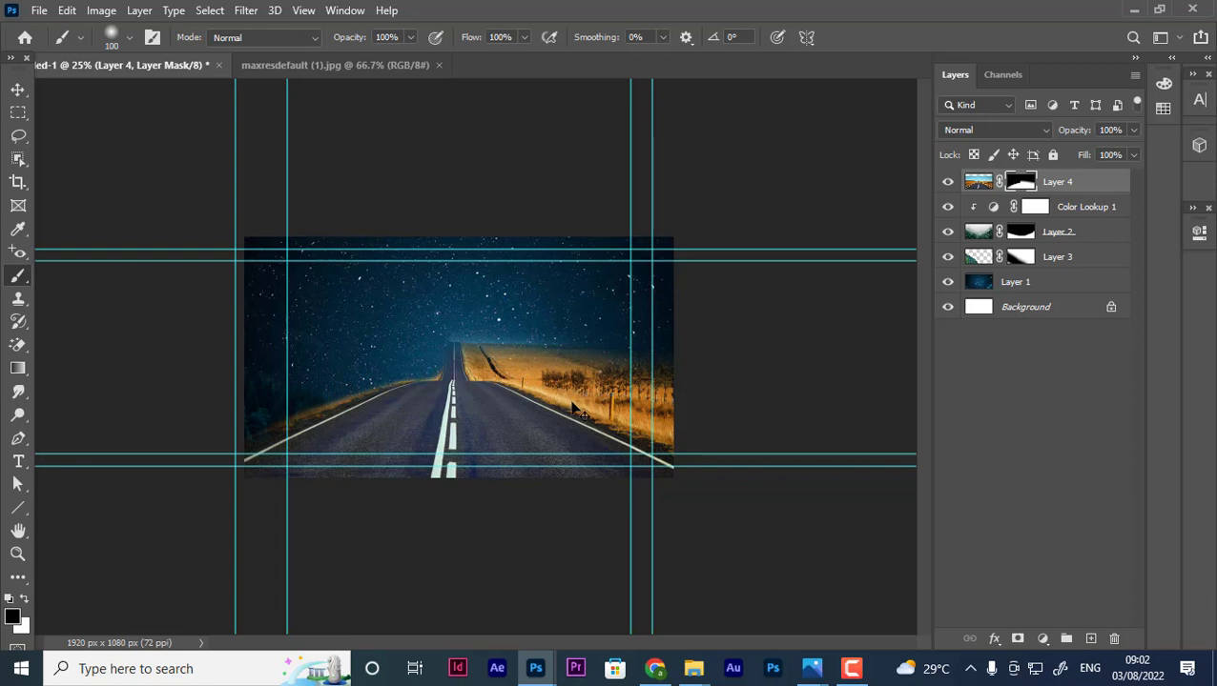
key("ctrl+z")
key("ctrl+z")
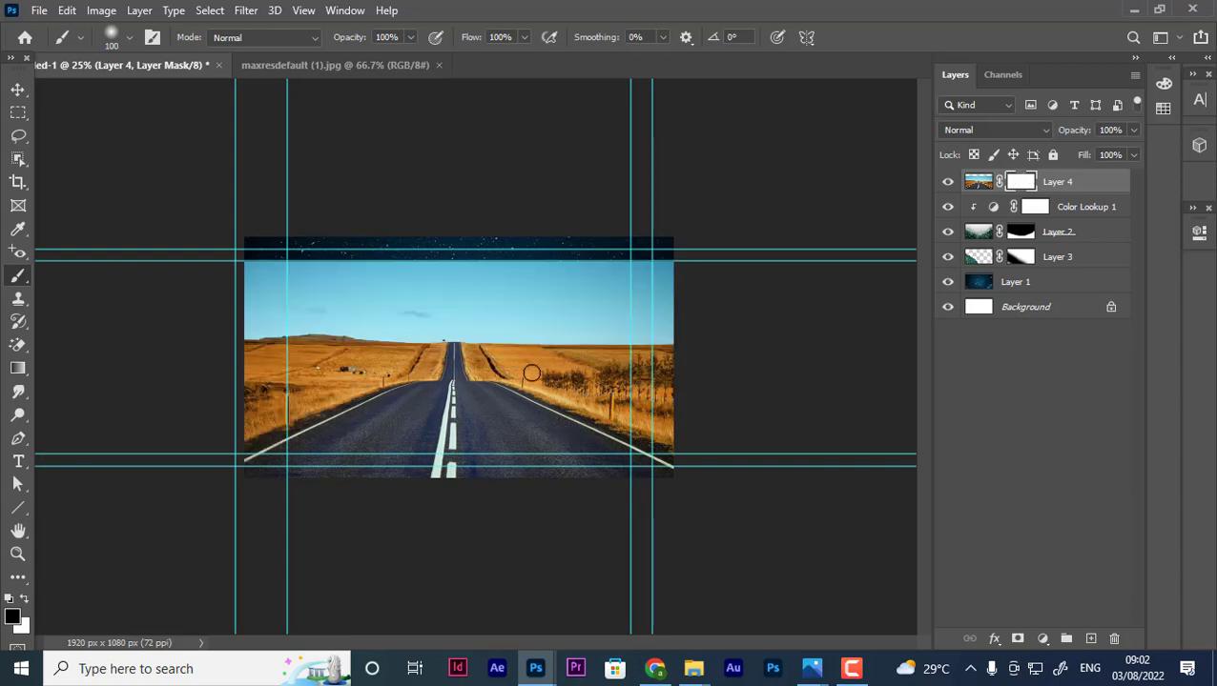
Mask out the road photo's blue sky above the horizon using a rectangular selection.
left_click(18, 112)
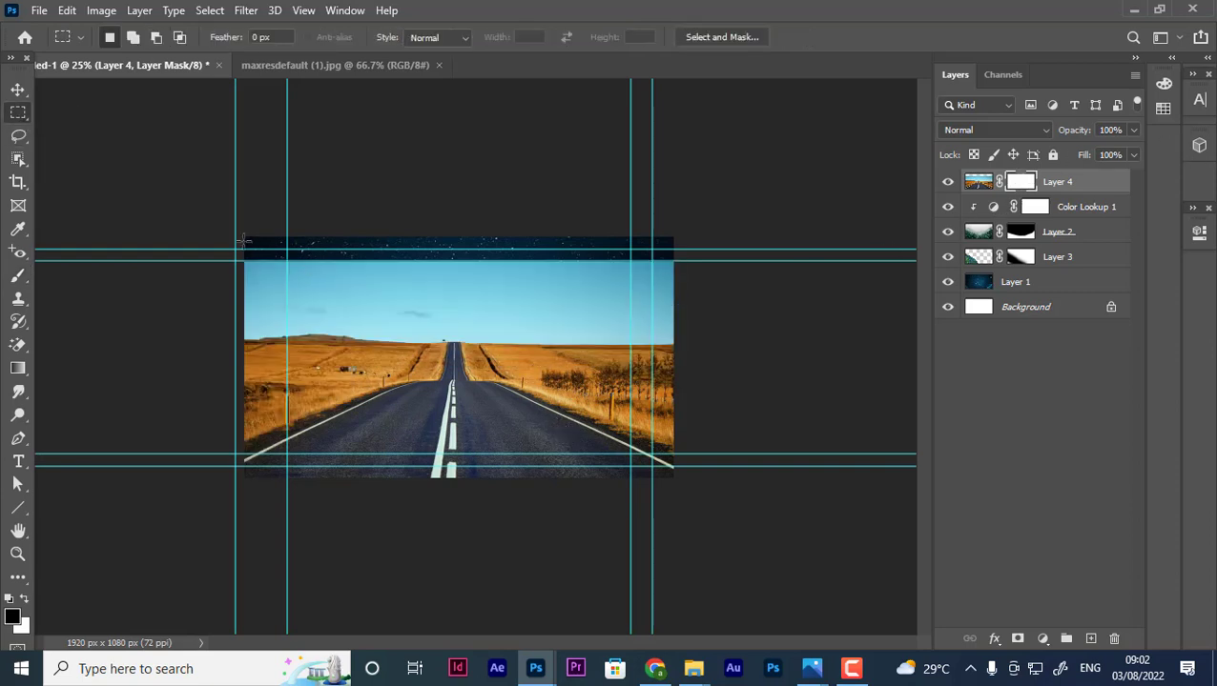
left_click_drag(243, 239, 673, 341)
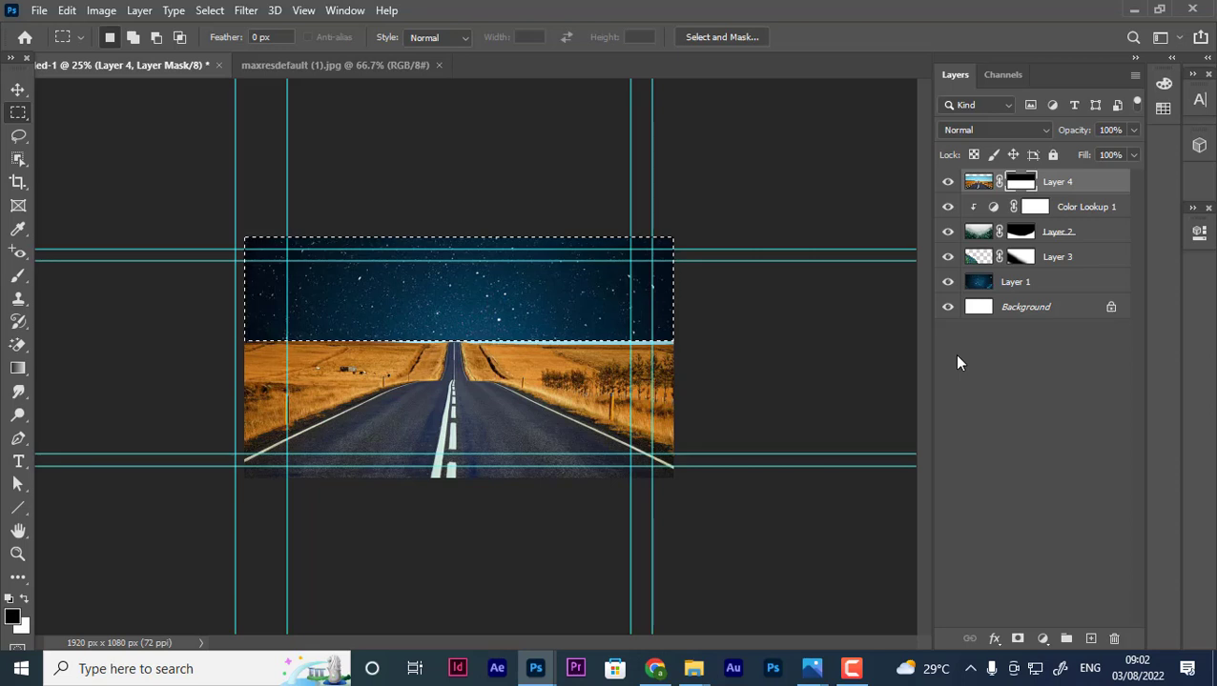
key("ctrl+d")
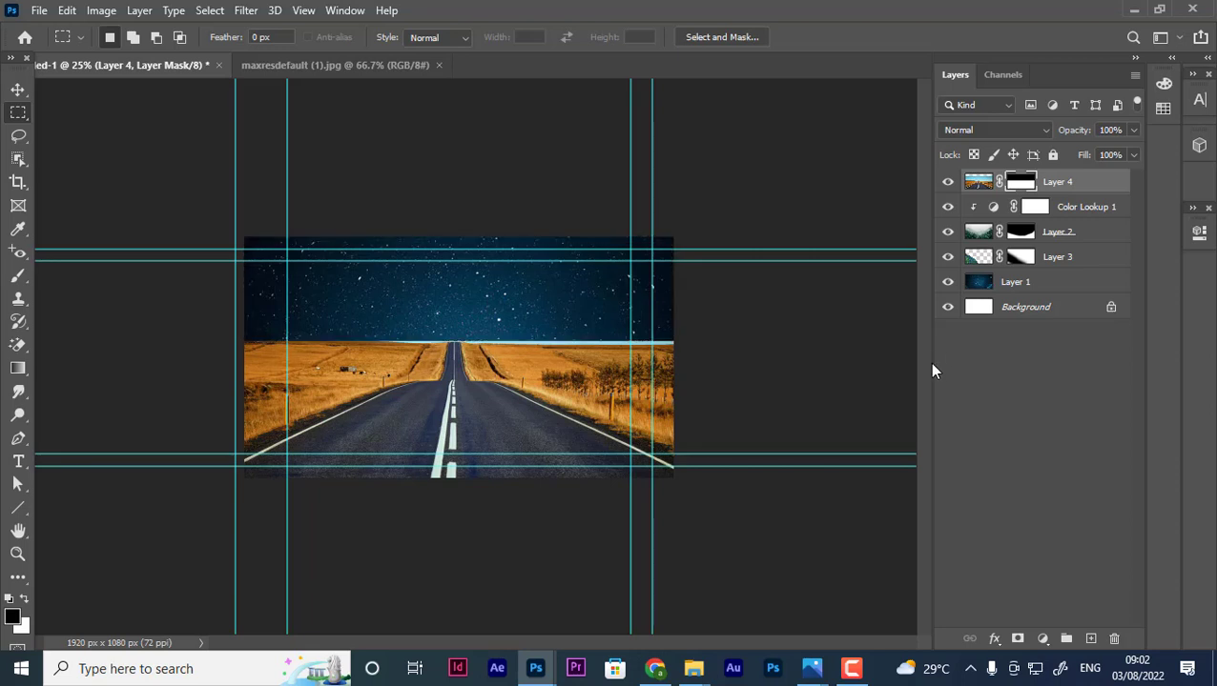
left_click_drag(19, 136, 81, 136)
left_click(81, 137)
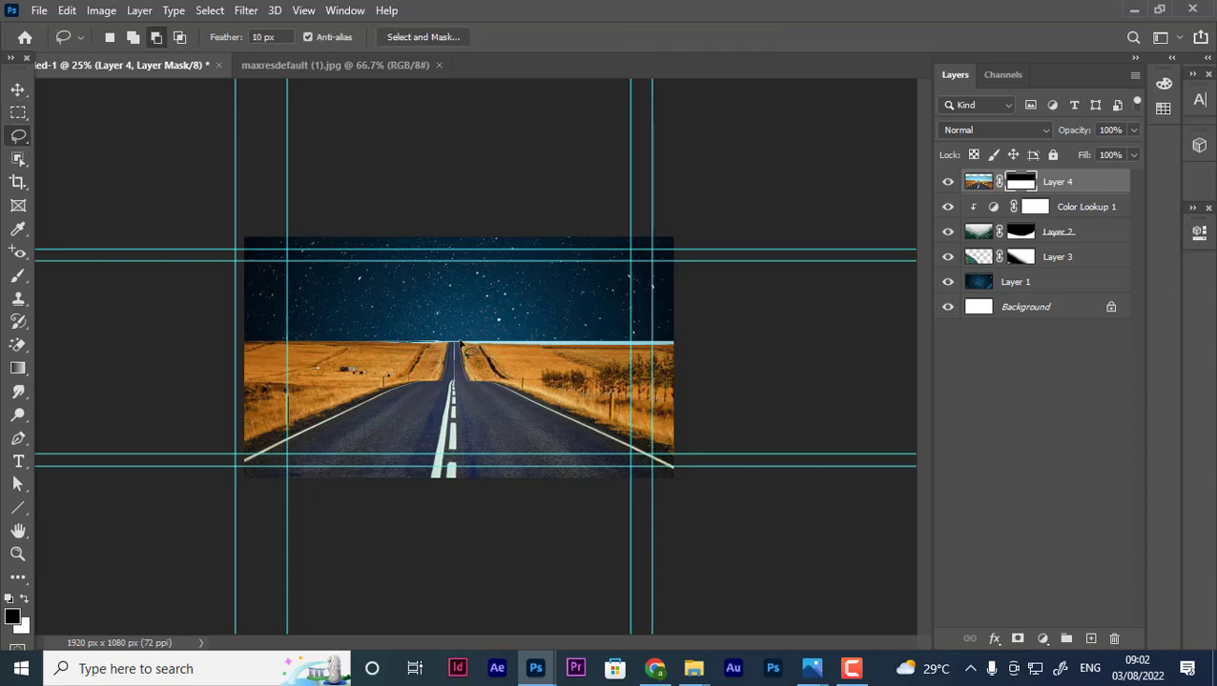
Lasso the sky band above the horizon and fill it black on Layer 4's mask.
left_click_drag(460, 343, 458, 341)
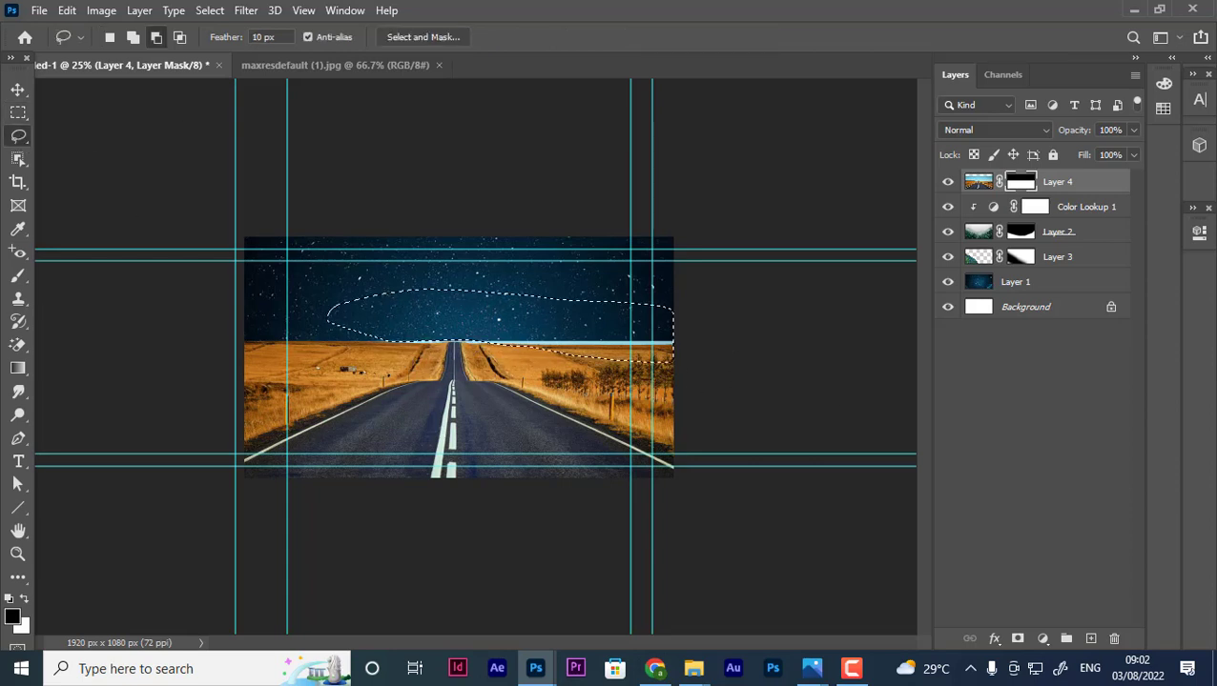
key("alt+BackSpace")
key("ctrl+d")
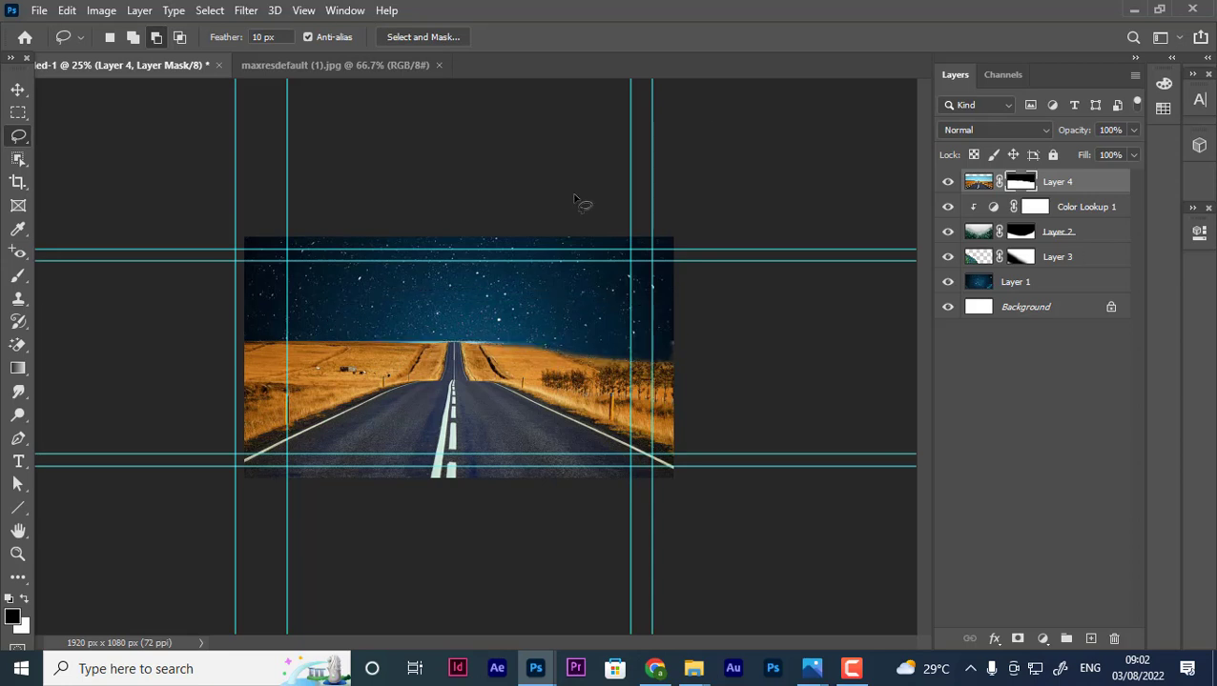
mouse_move(361, 354)
left_mouse_down()
mouse_move(393, 305)
mouse_move(354, 347)
left_mouse_up()
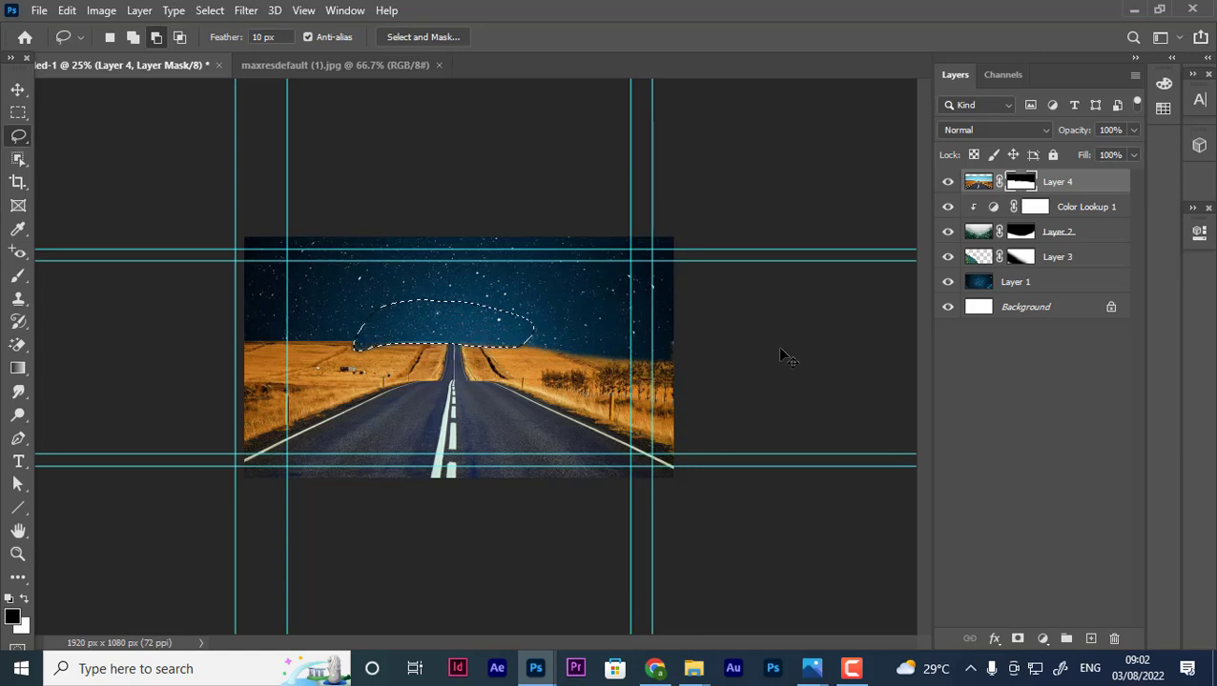
left_click(548, 206)
Lasso the left field beside the road twice and fill each selection black on the mask.
left_click_drag(244, 340, 455, 338)
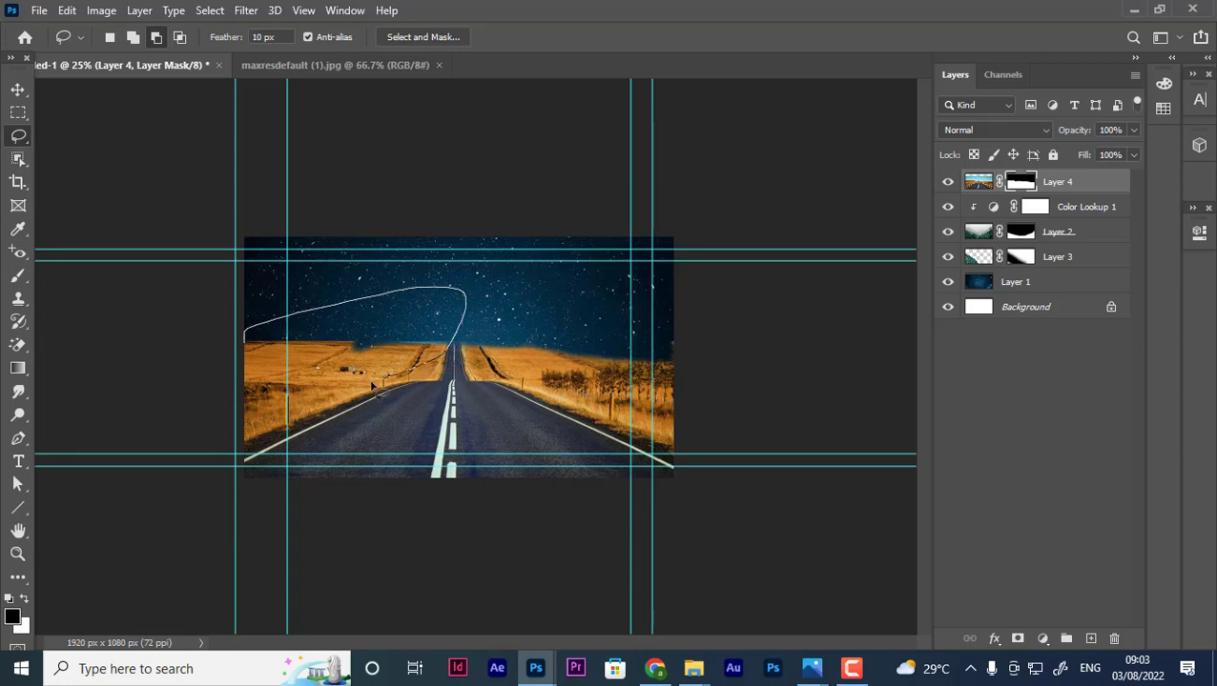
left_click_drag(442, 359, 246, 336)
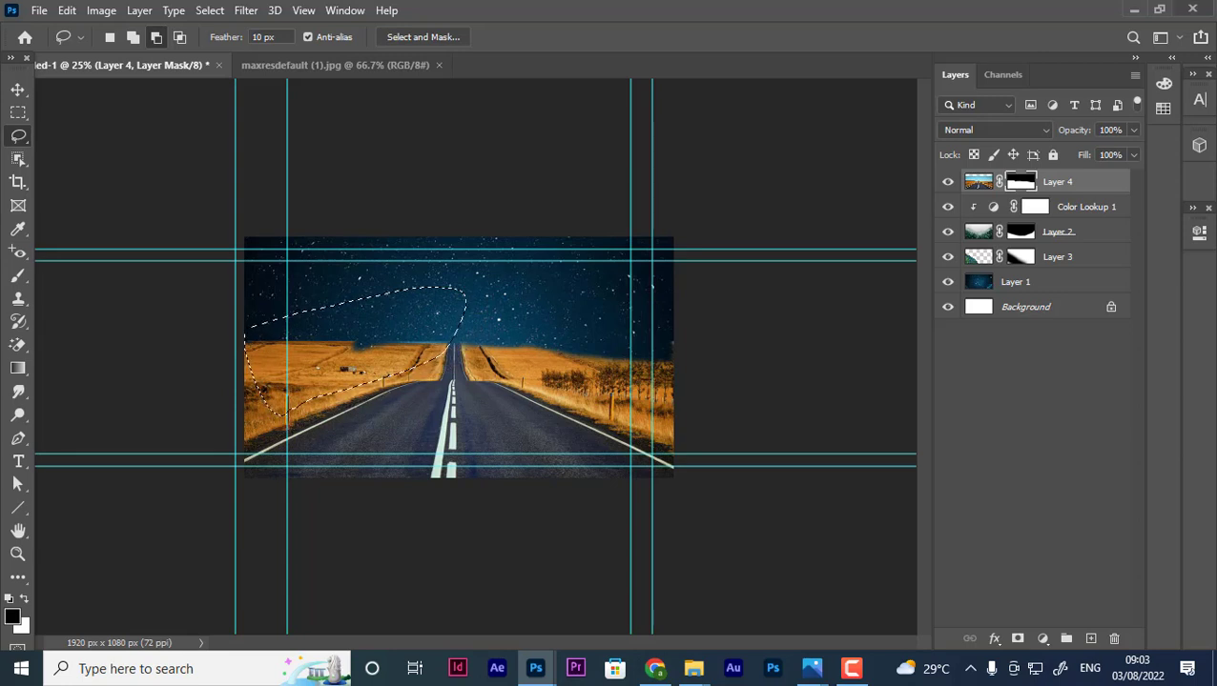
key("alt+BackSpace")
key("ctrl+d")
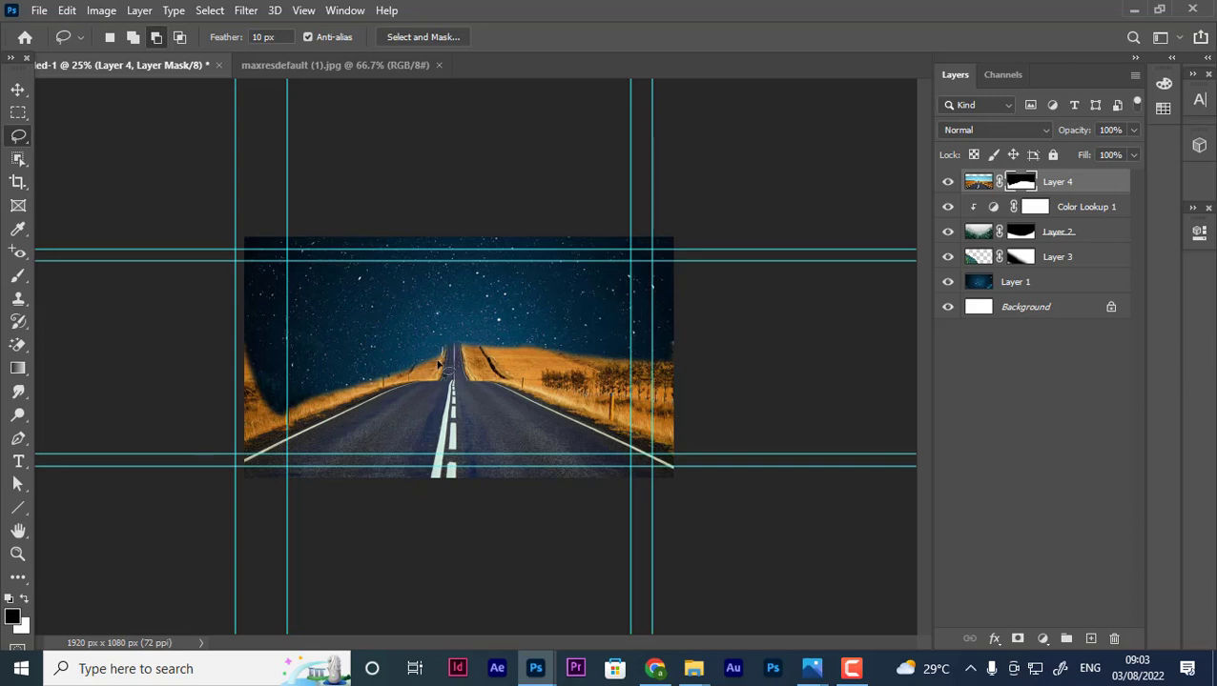
left_click_drag(437, 364, 210, 360)
left_click_drag(210, 359, 444, 348)
key("alt+BackSpace")
key("ctrl+d")
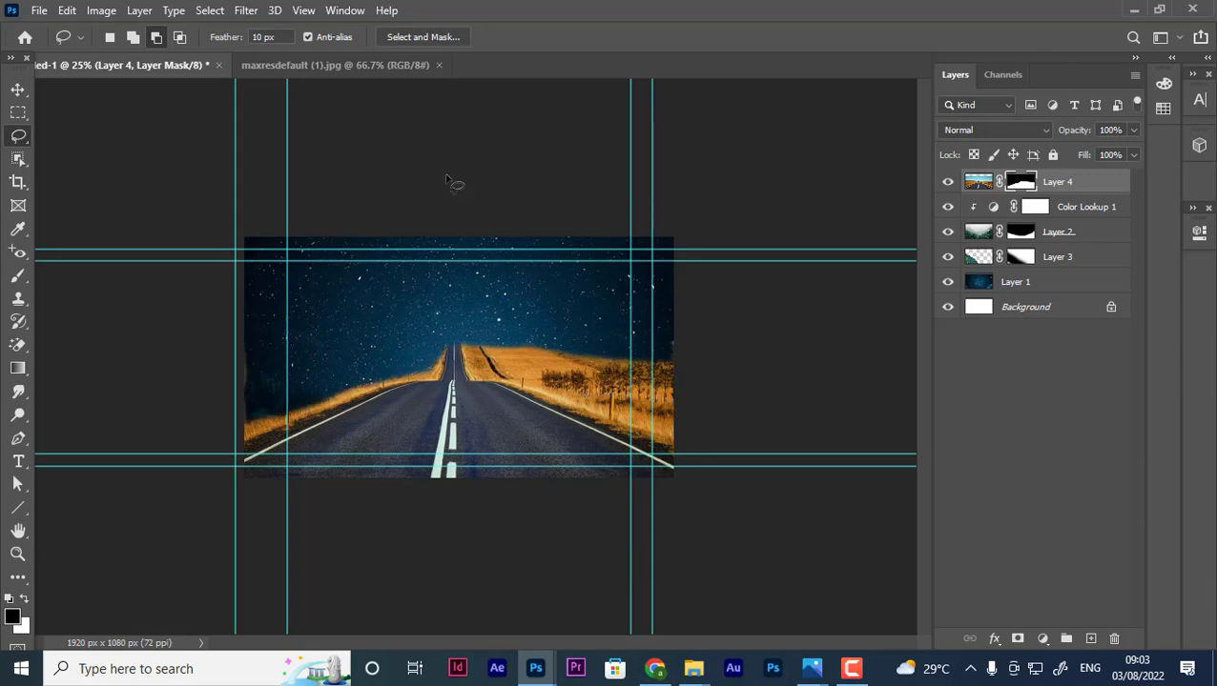
Lasso and mask out the right field and the strip along the right image edge.
left_click_drag(467, 305, 660, 439)
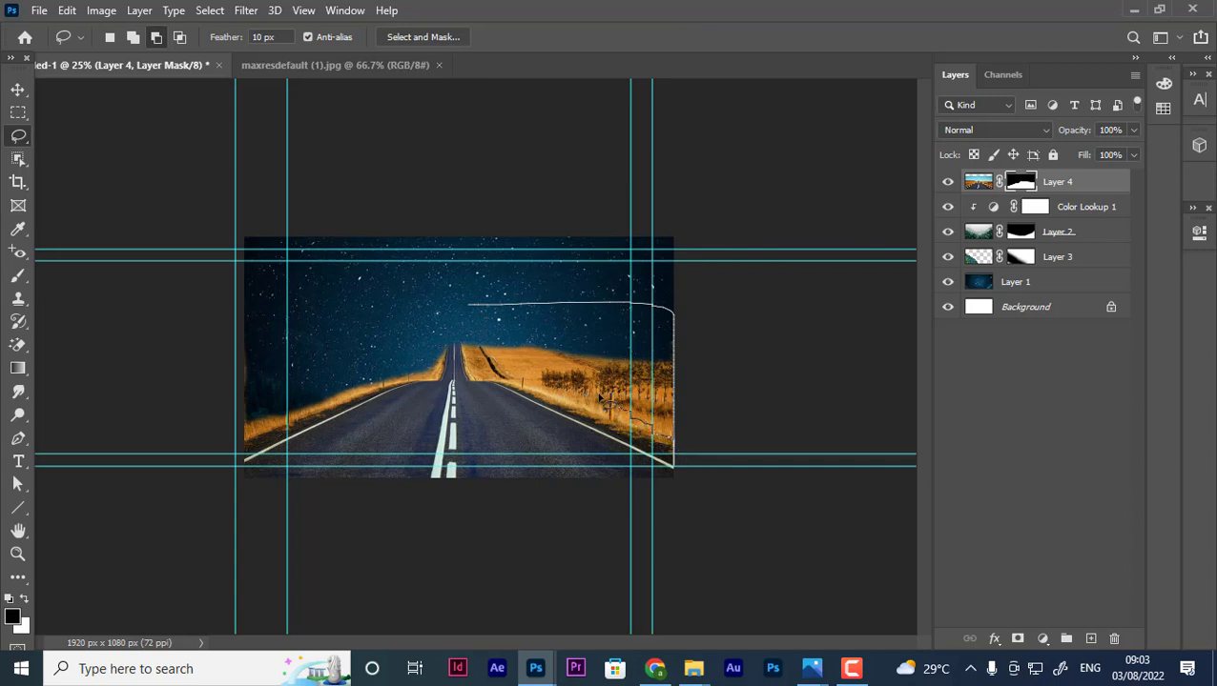
left_click_drag(660, 439, 460, 304)
key("alt+BackSpace")
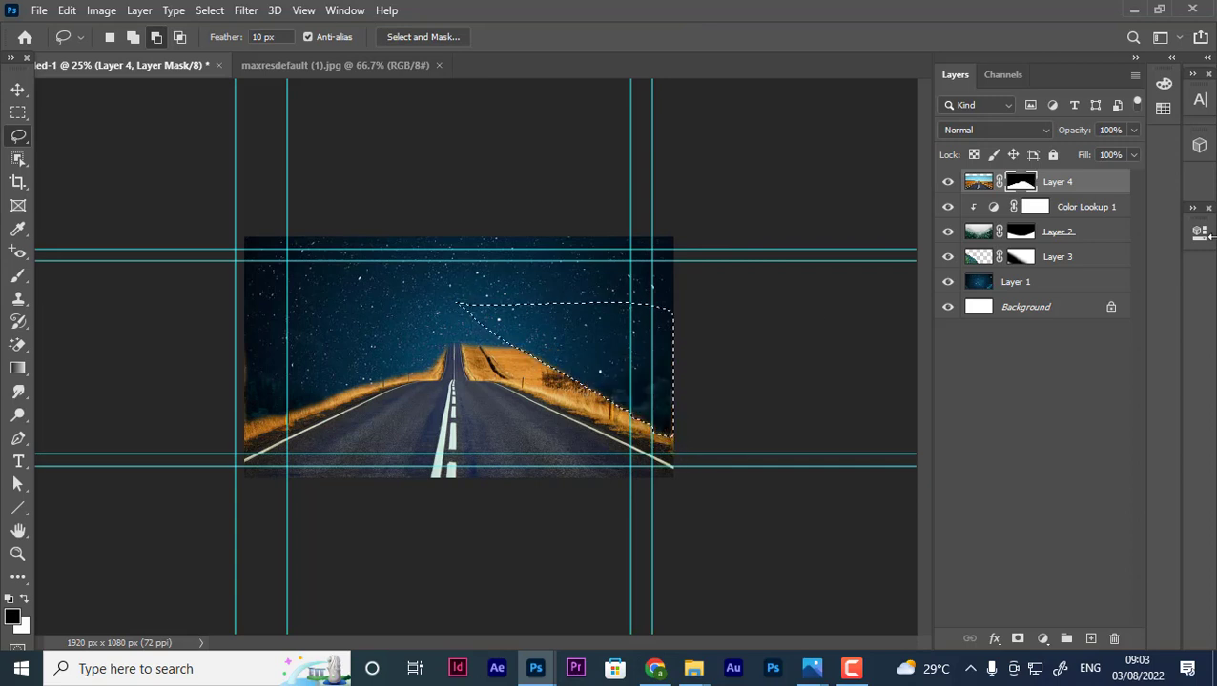
key("ctrl+d")
mouse_move(467, 376)
left_mouse_down()
mouse_move(660, 450)
mouse_move(587, 412)
mouse_move(469, 377)
left_mouse_up()
key("alt+BackSpace")
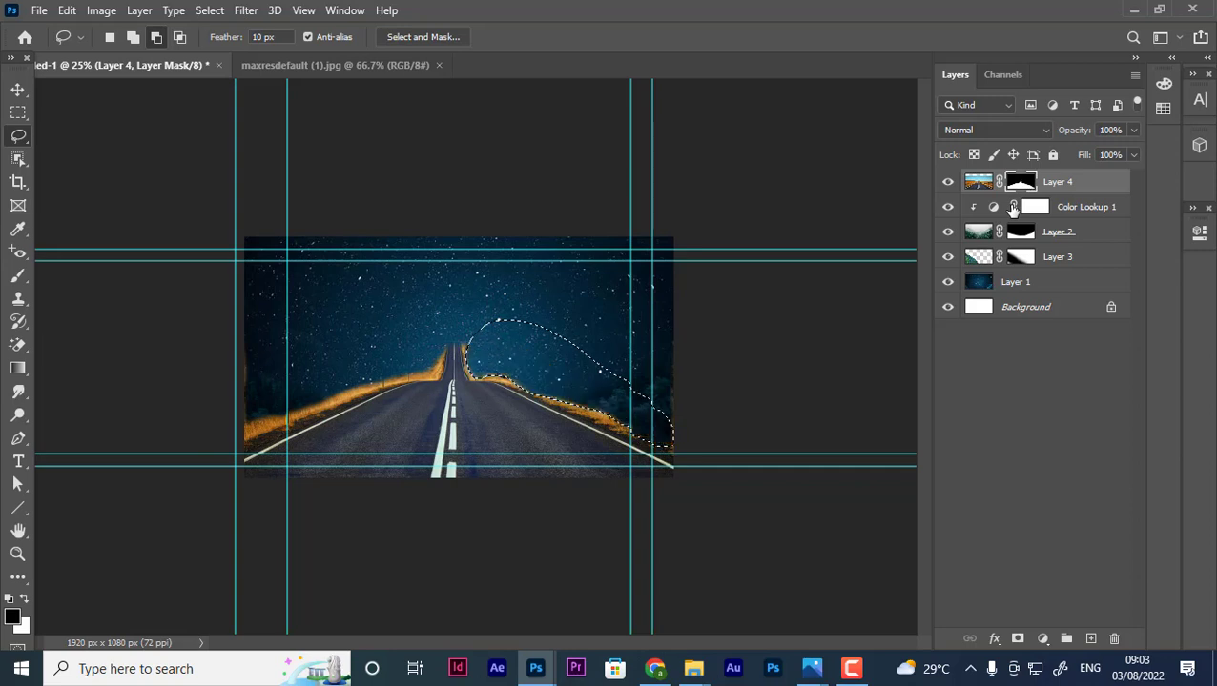
key("ctrl+d")
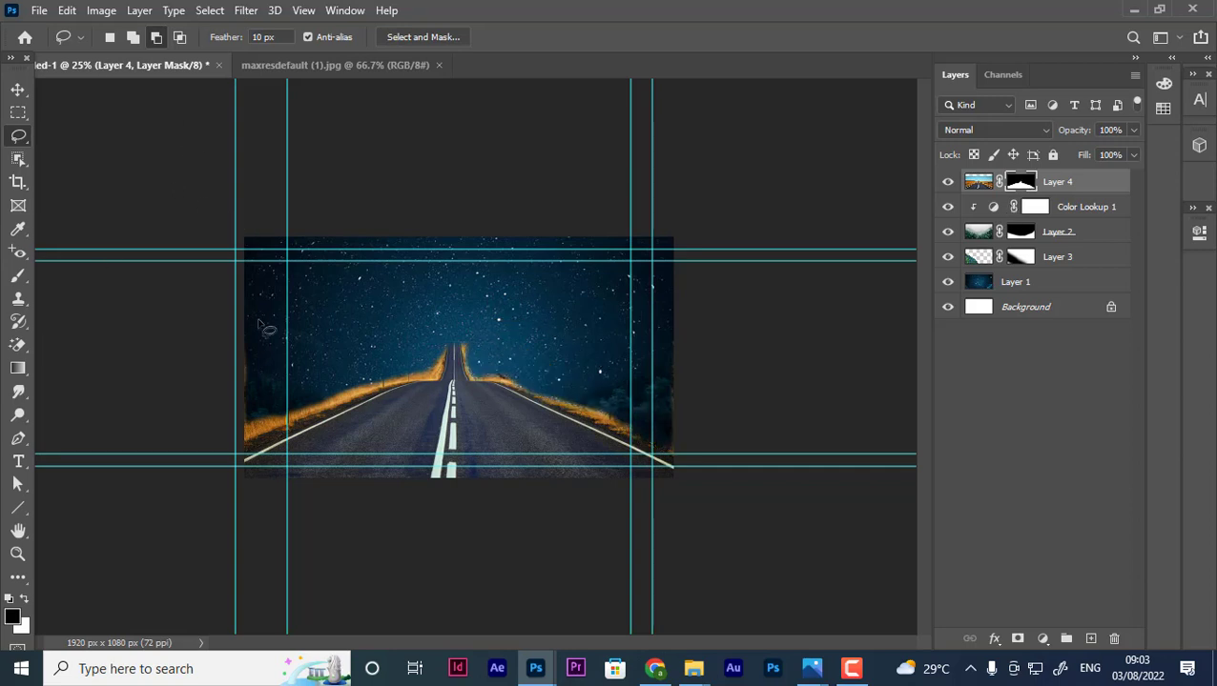
left_click_drag(715, 420, 791, 355)
mouse_move(660, 375)
left_mouse_down()
mouse_move(668, 461)
mouse_move(661, 381)
left_mouse_up()
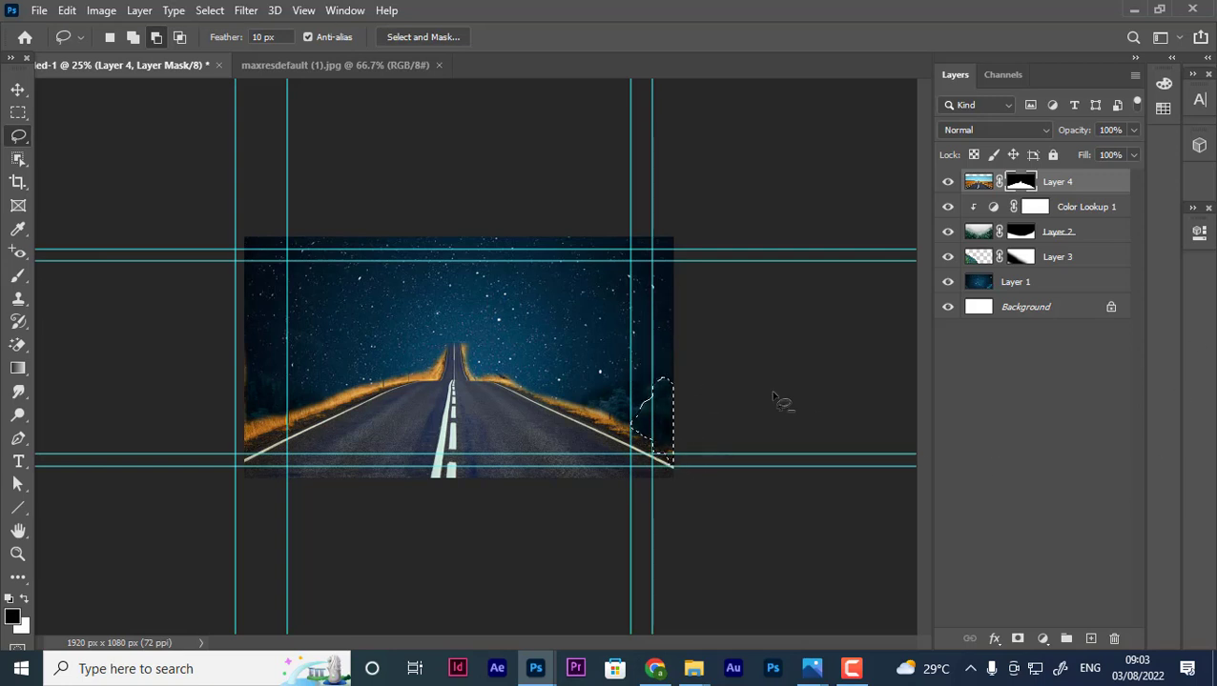
key("ctrl+d")
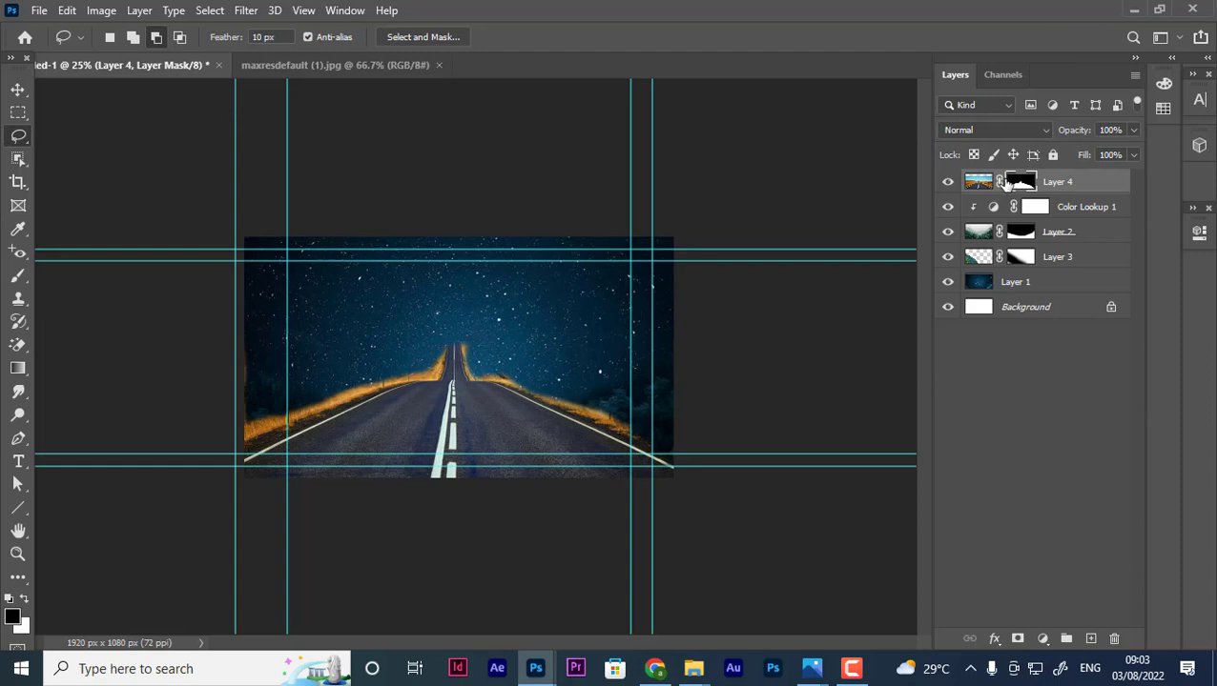
Lower the brush hardness and test-paint the right road-edge grass, undoing the stroke.
key("b")
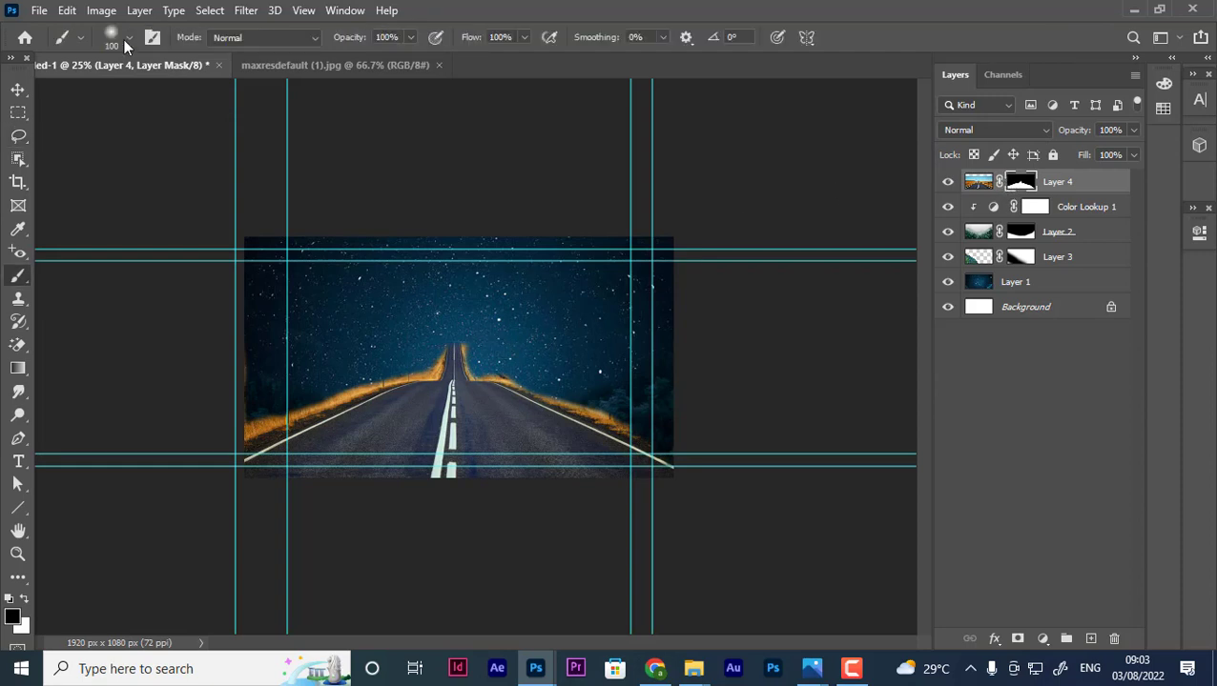
left_click(128, 38)
left_click_drag(99, 86, 167, 86)
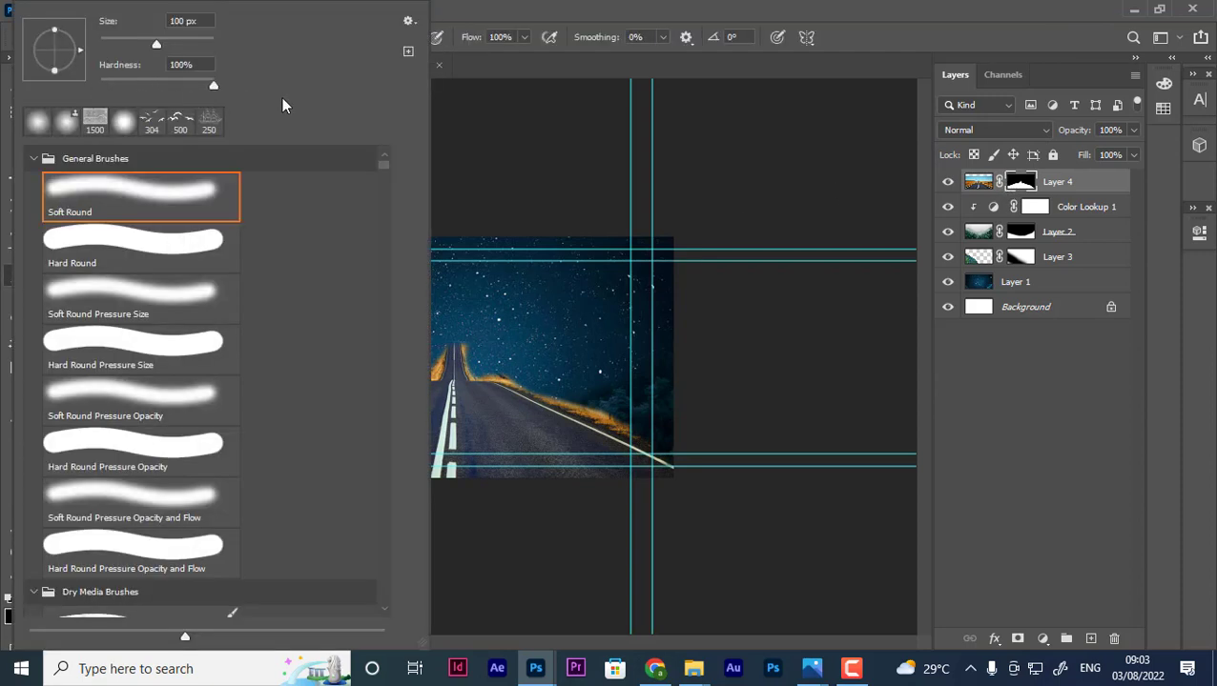
left_click(761, 175)
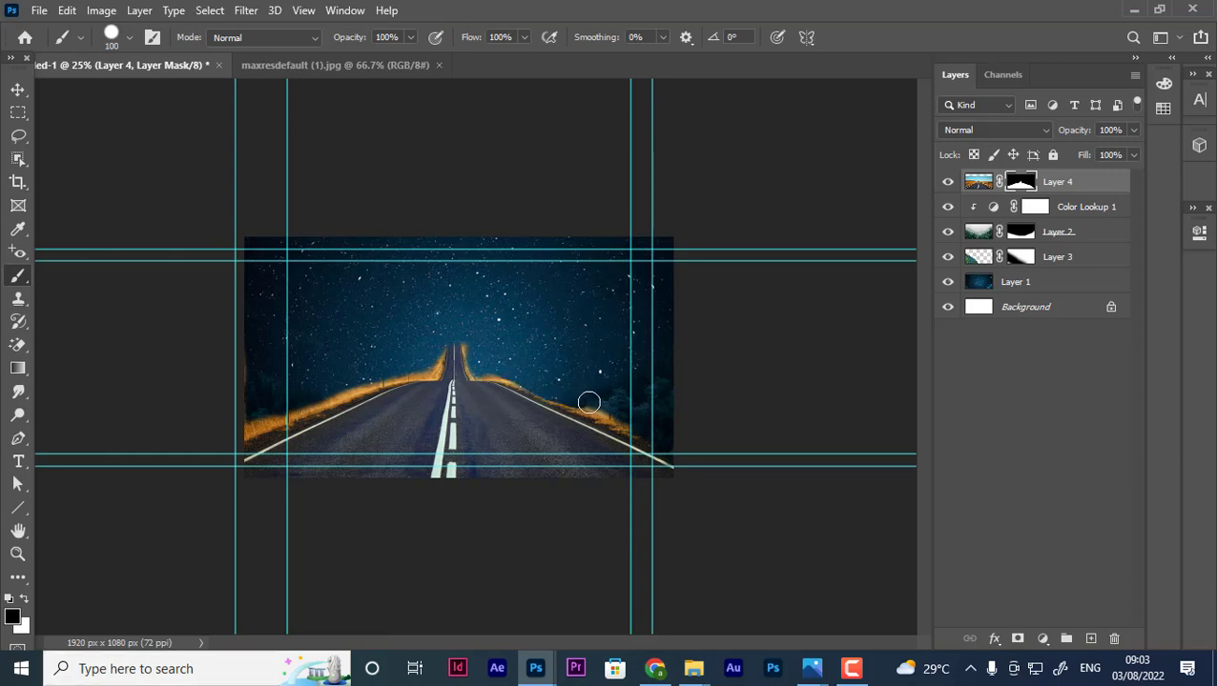
mouse_move(588, 401)
left_mouse_down()
mouse_move(644, 429)
mouse_move(557, 394)
mouse_move(649, 435)
mouse_move(518, 375)
mouse_move(652, 448)
left_mouse_up()
key("ctrl+z")
Set brush hardness to 0% and paint out the orange grass along both road edges.
left_click(122, 43)
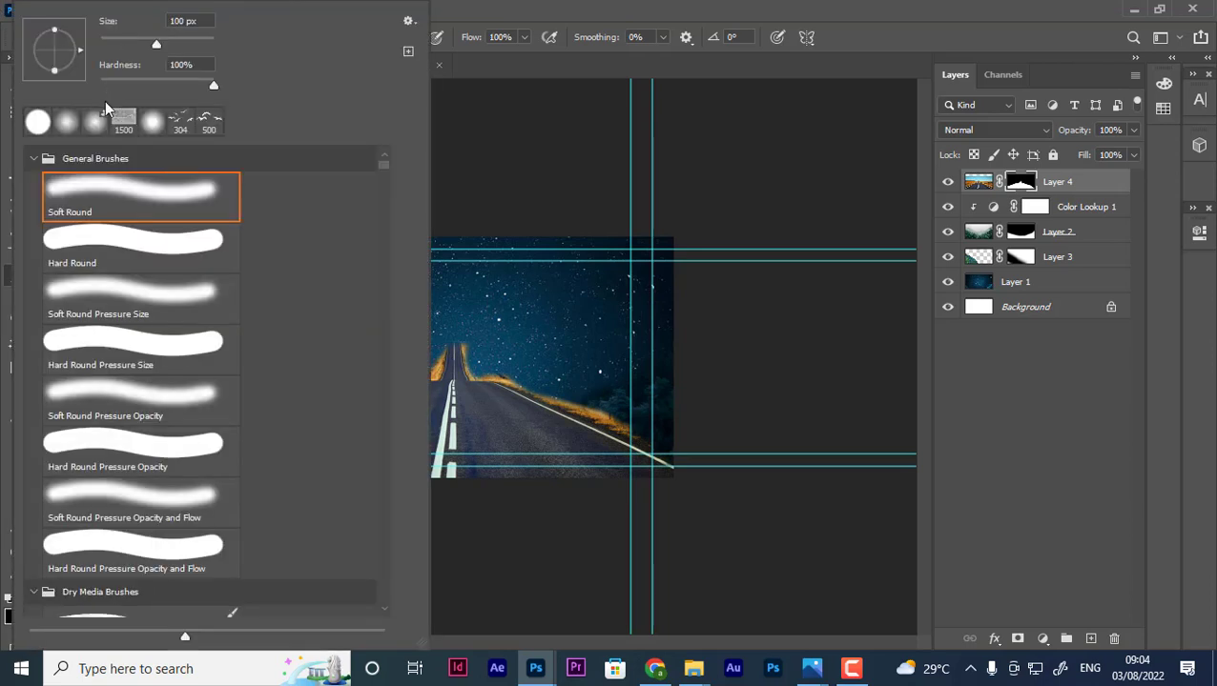
left_click_drag(211, 86, 82, 95)
left_click(708, 157)
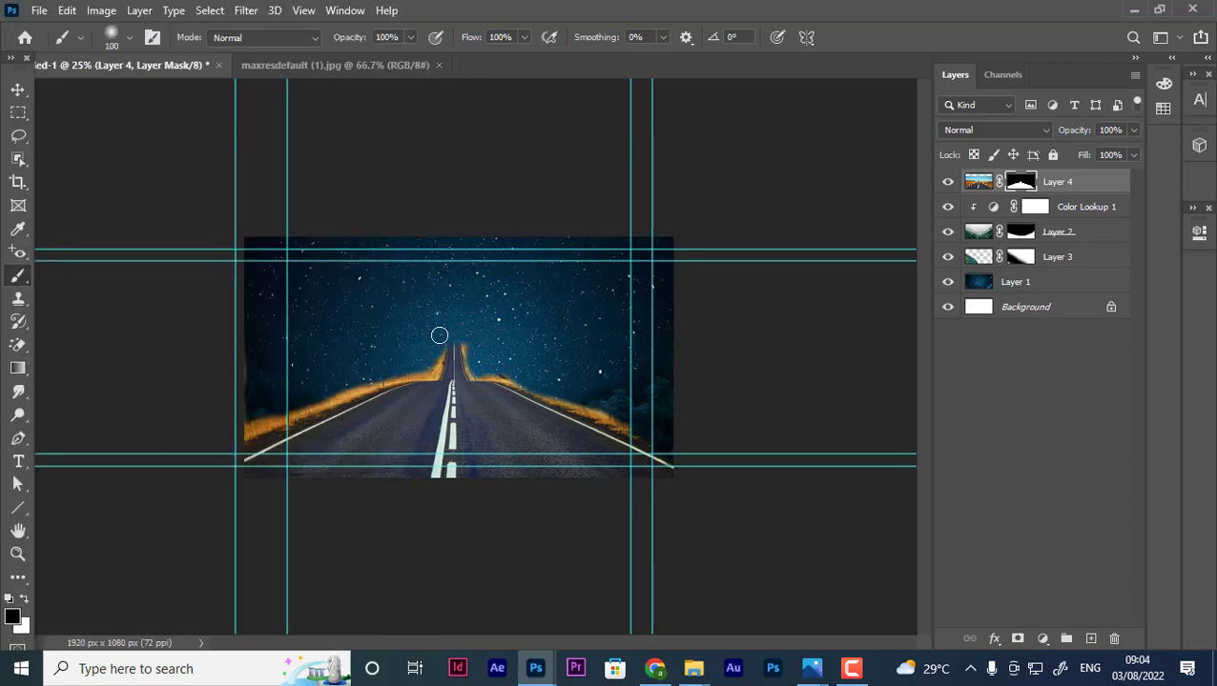
mouse_move(434, 348)
left_mouse_down()
mouse_move(244, 427)
mouse_move(348, 384)
mouse_move(334, 400)
mouse_move(434, 362)
mouse_move(429, 372)
mouse_move(436, 356)
left_mouse_up()
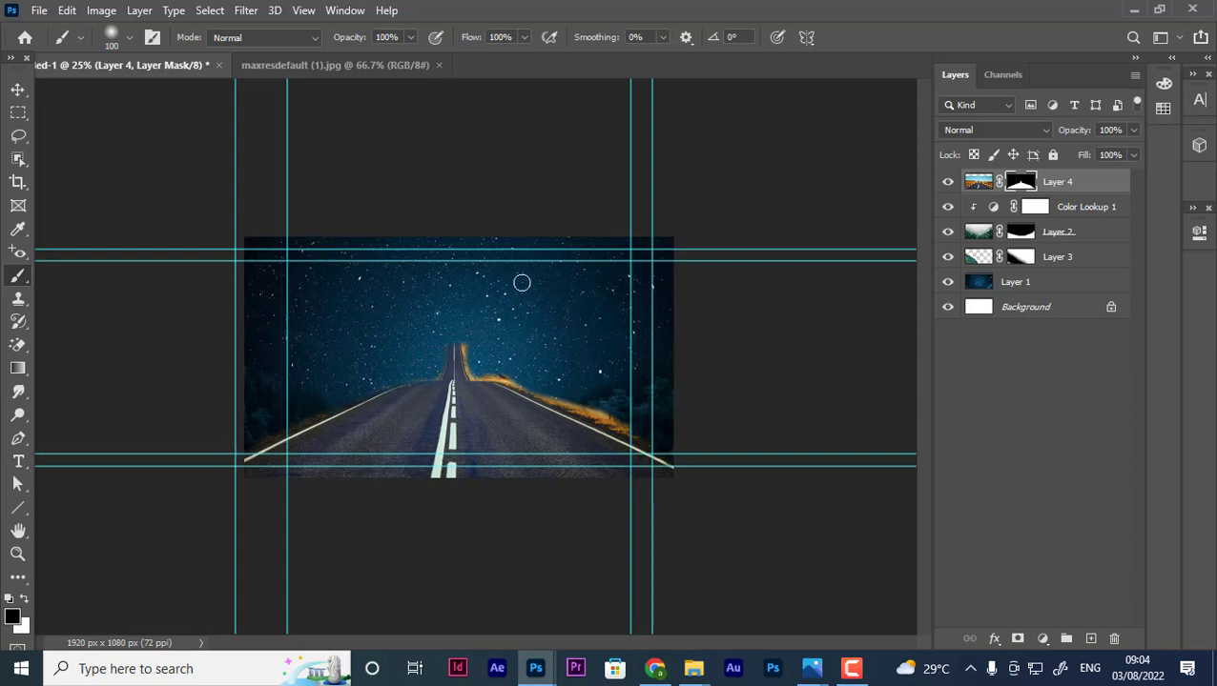
key("bracketleft")
key("bracketleft")
key("bracketleft")
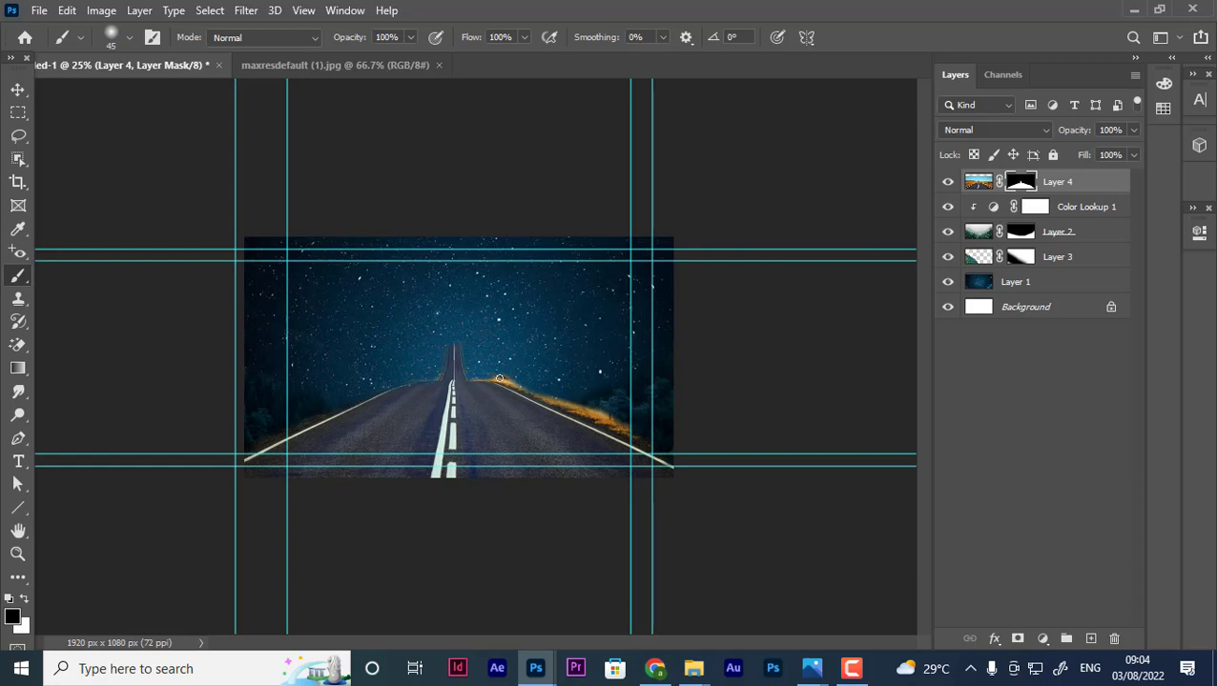
left_click_drag(539, 392, 636, 436)
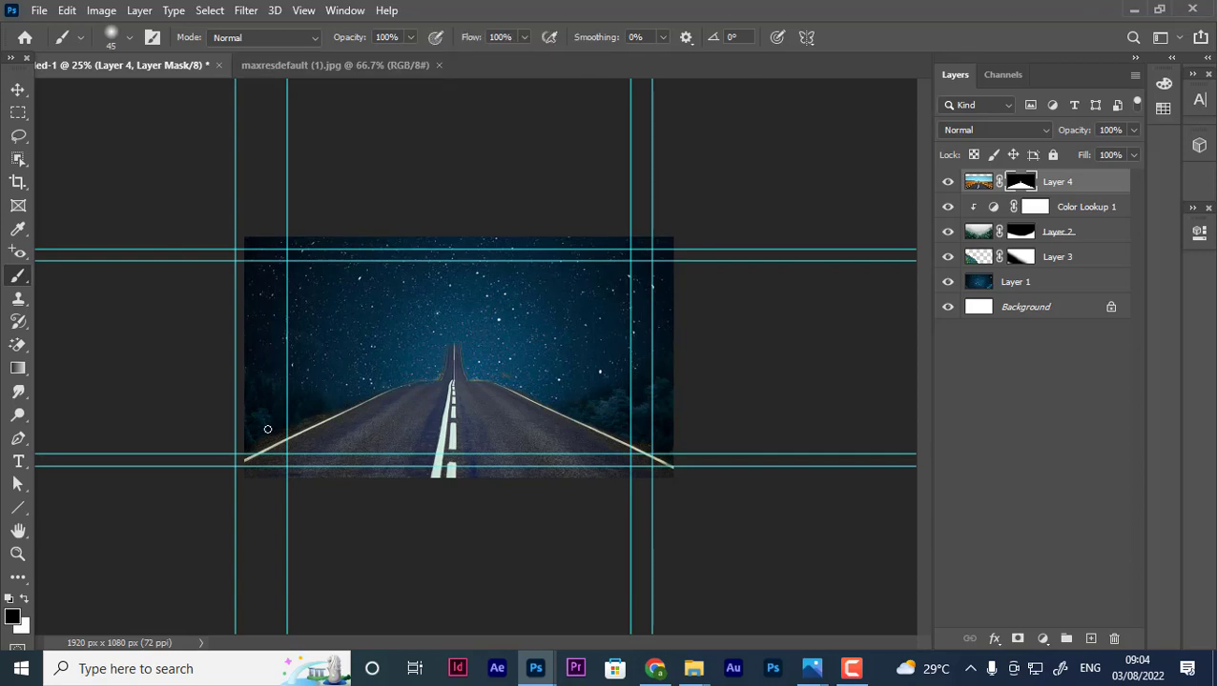
left_click(1058, 240)
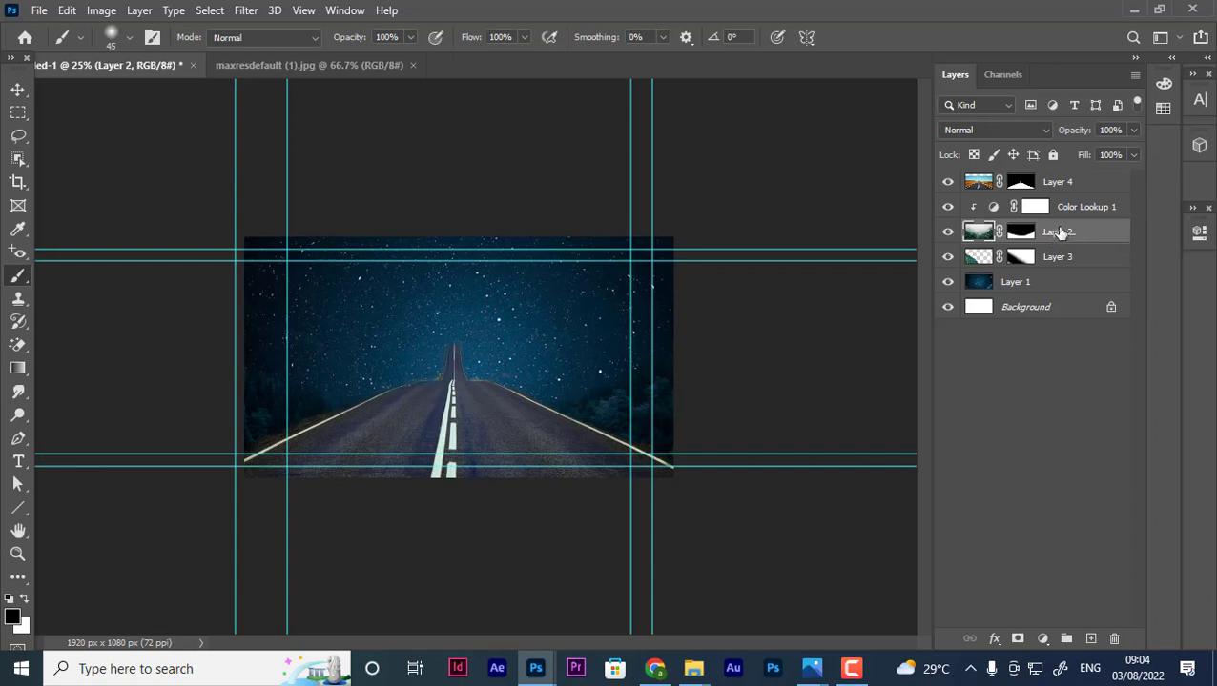
key("ctrl+j")
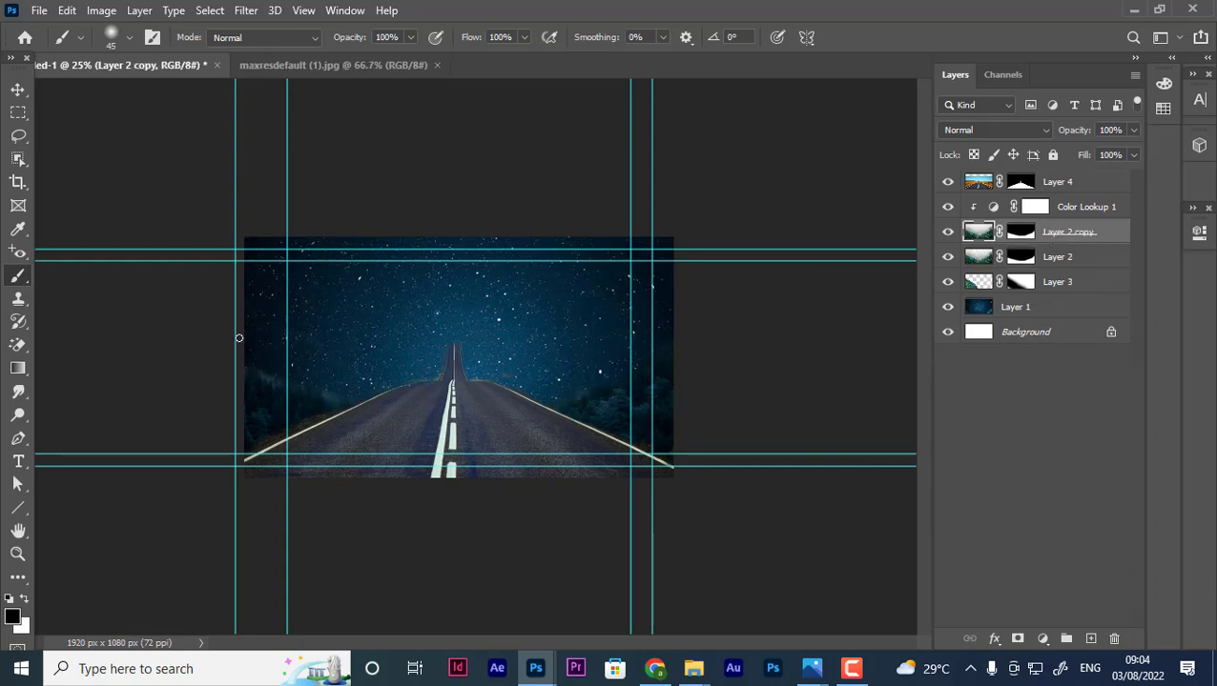
key("ctrl+j")
key("ctrl+j")
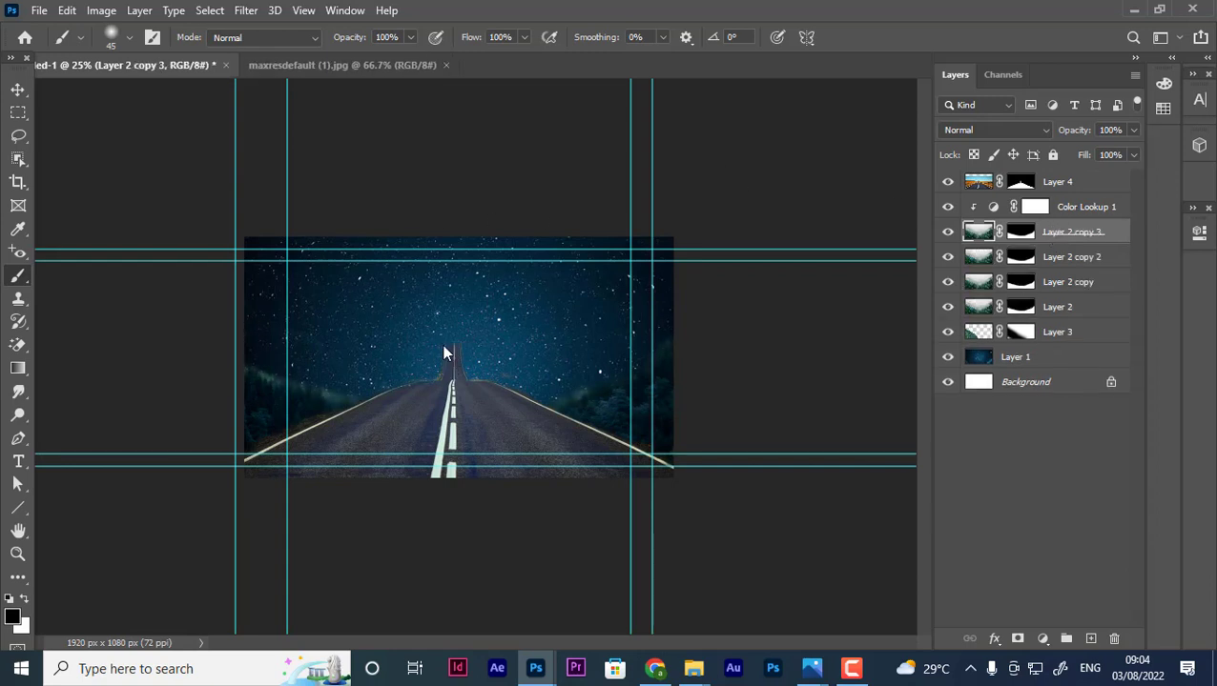
key("ctrl+j")
key("ctrl+j")
key("ctrl+j")
key("ctrl+j")
key("ctrl+j")
key("ctrl+j")
key("ctrl+j")
key("ctrl+j")
key("ctrl+j")
key("ctrl+j")
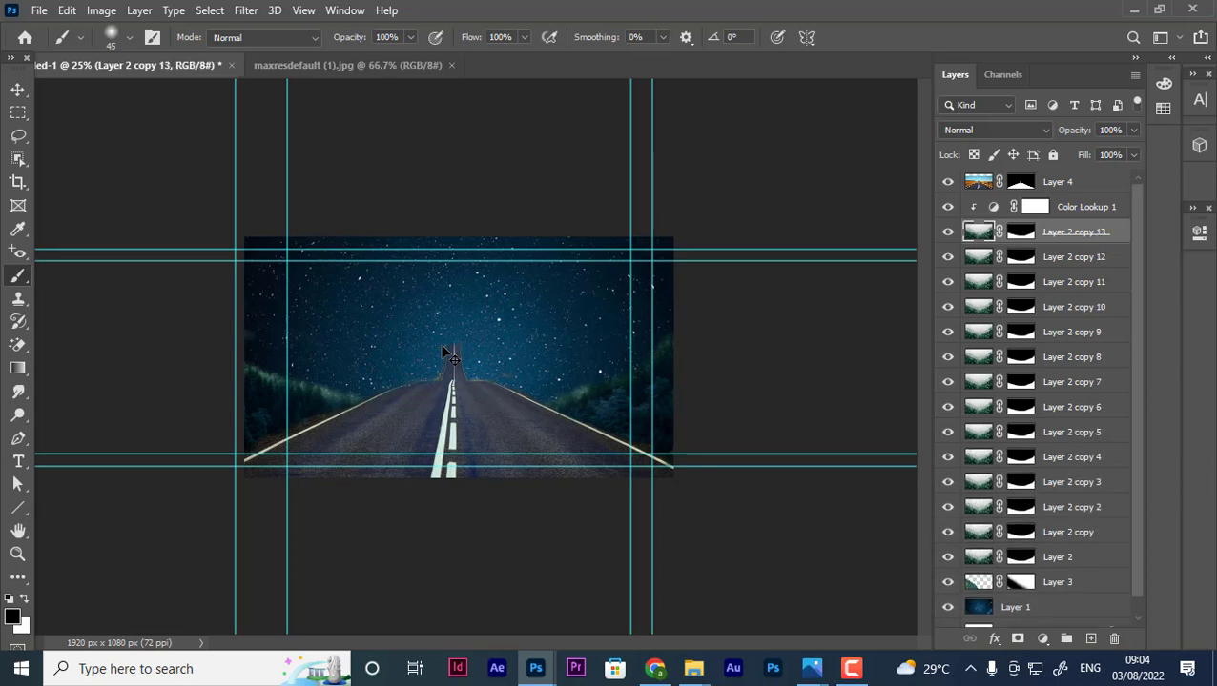
key("ctrl+j")
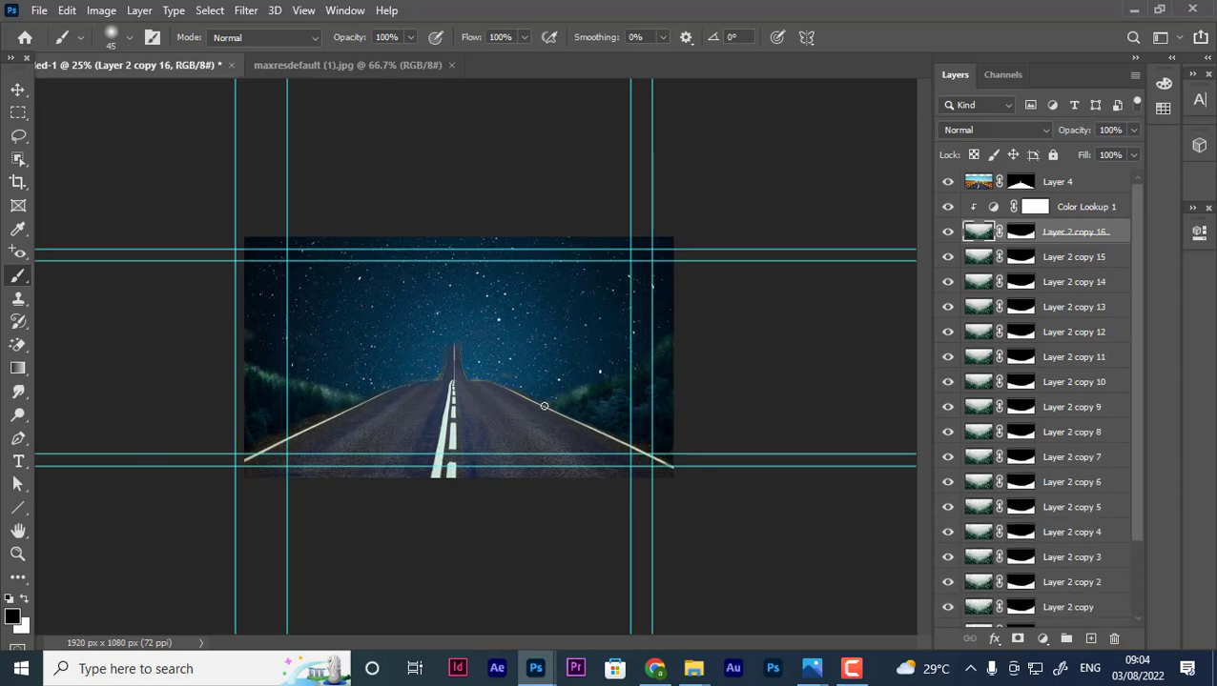
key("Delete")
key("Delete")
key("Delete")
key("Delete")
key("Delete")
key("Delete")
key("Delete")
key("Delete")
key("Delete")
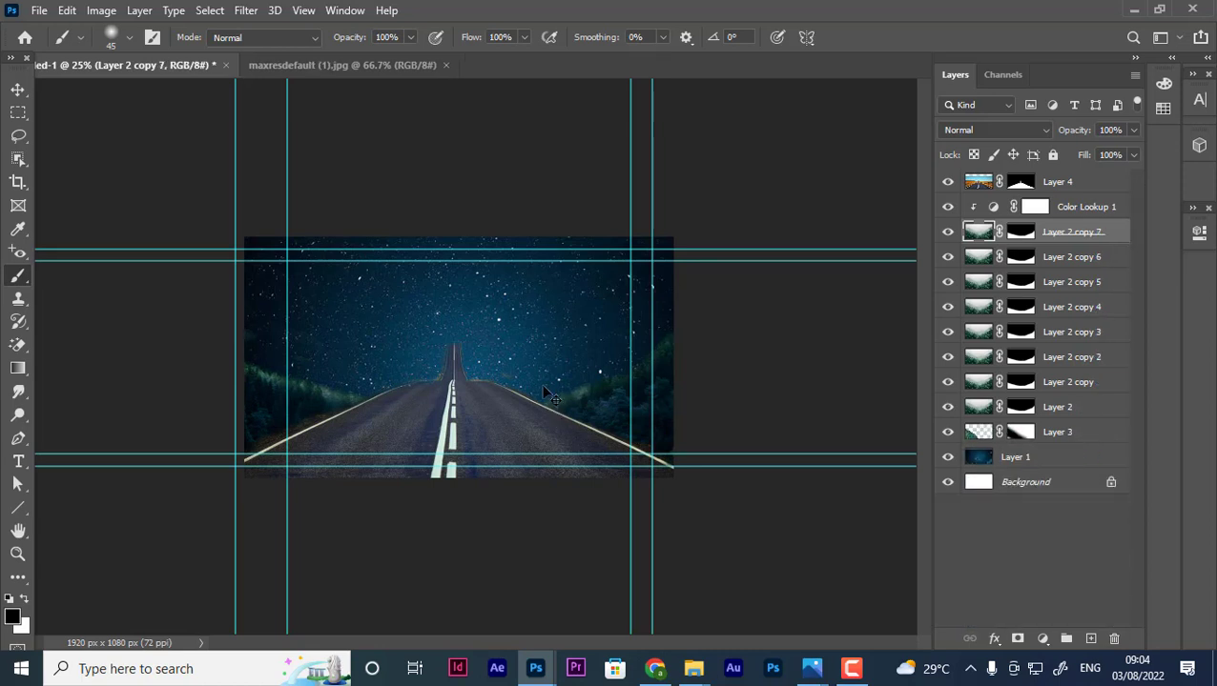
key("Delete")
key("Delete")
key("Delete")
key("Delete")
key("Delete")
key("Delete")
key("Delete")
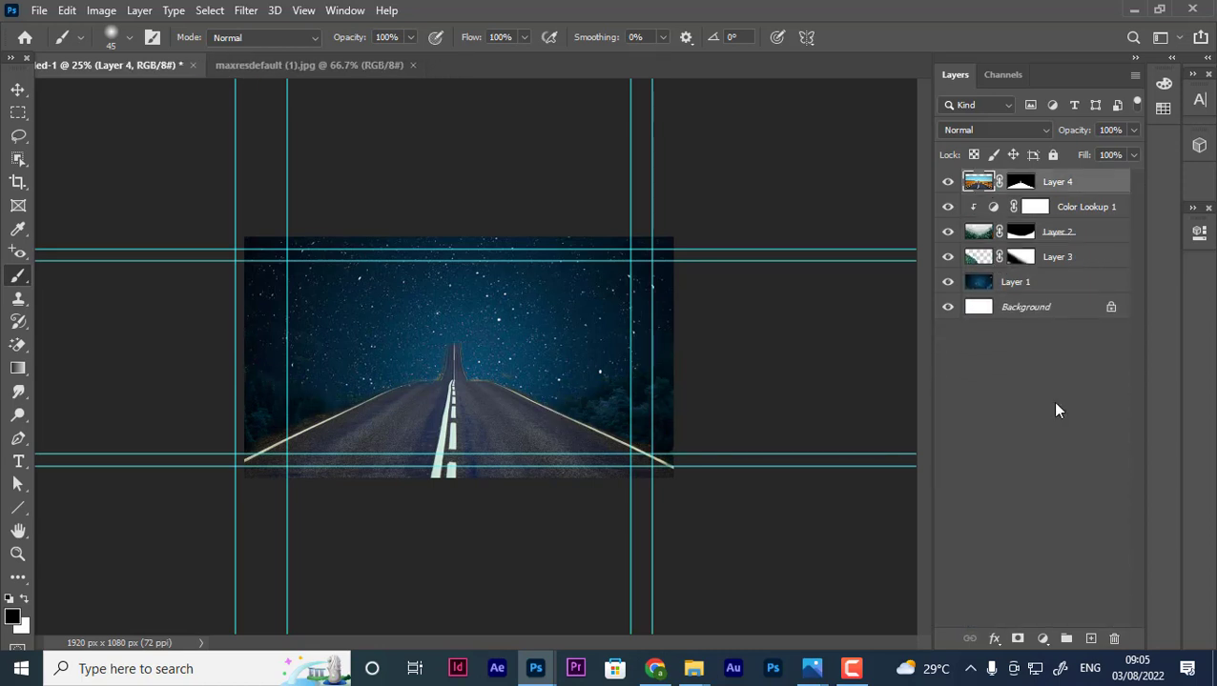
left_click(278, 66)
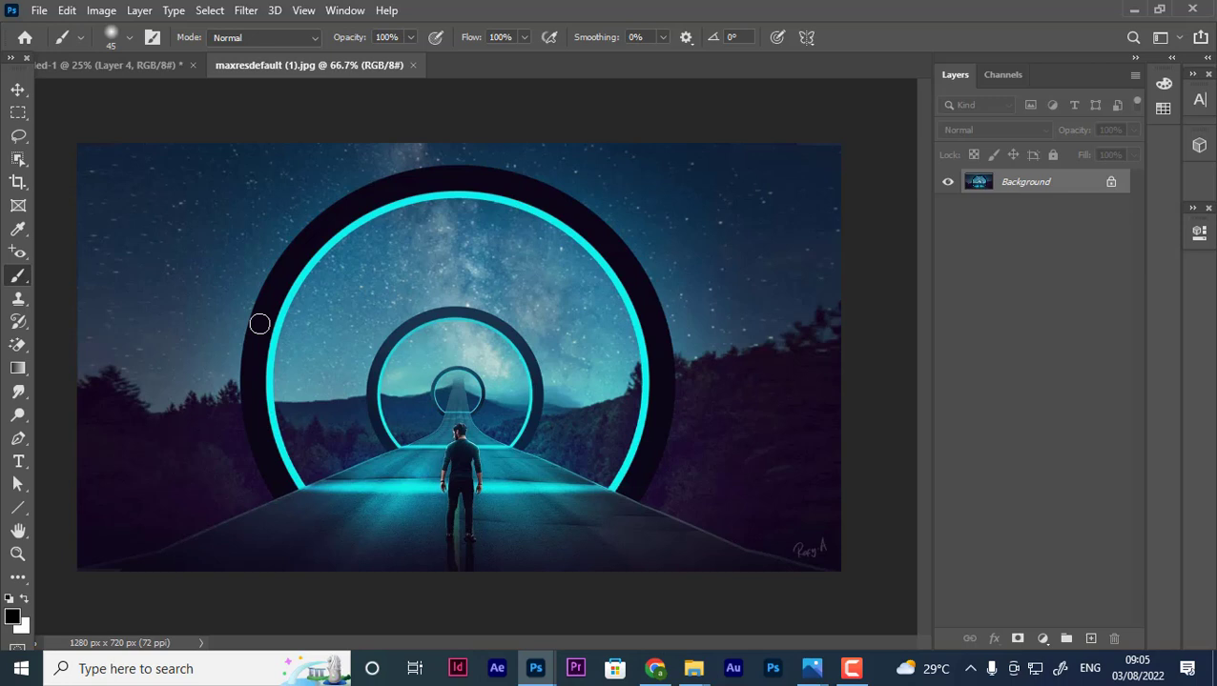
left_click(136, 66)
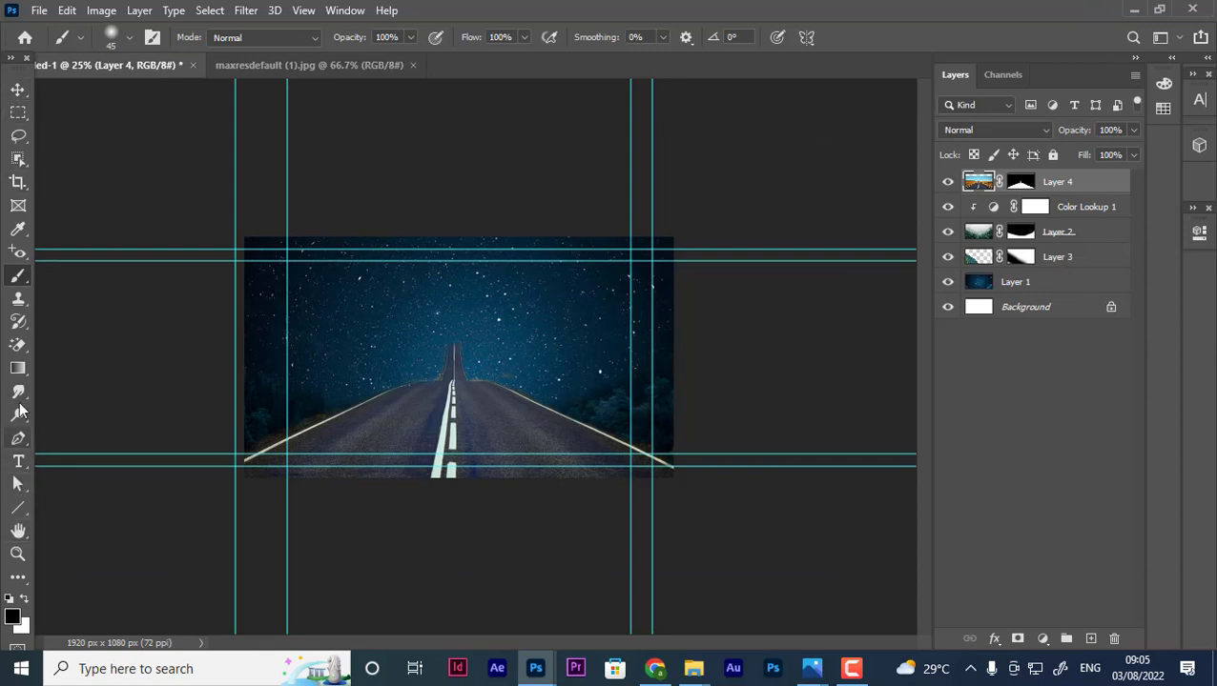
left_click(19, 579)
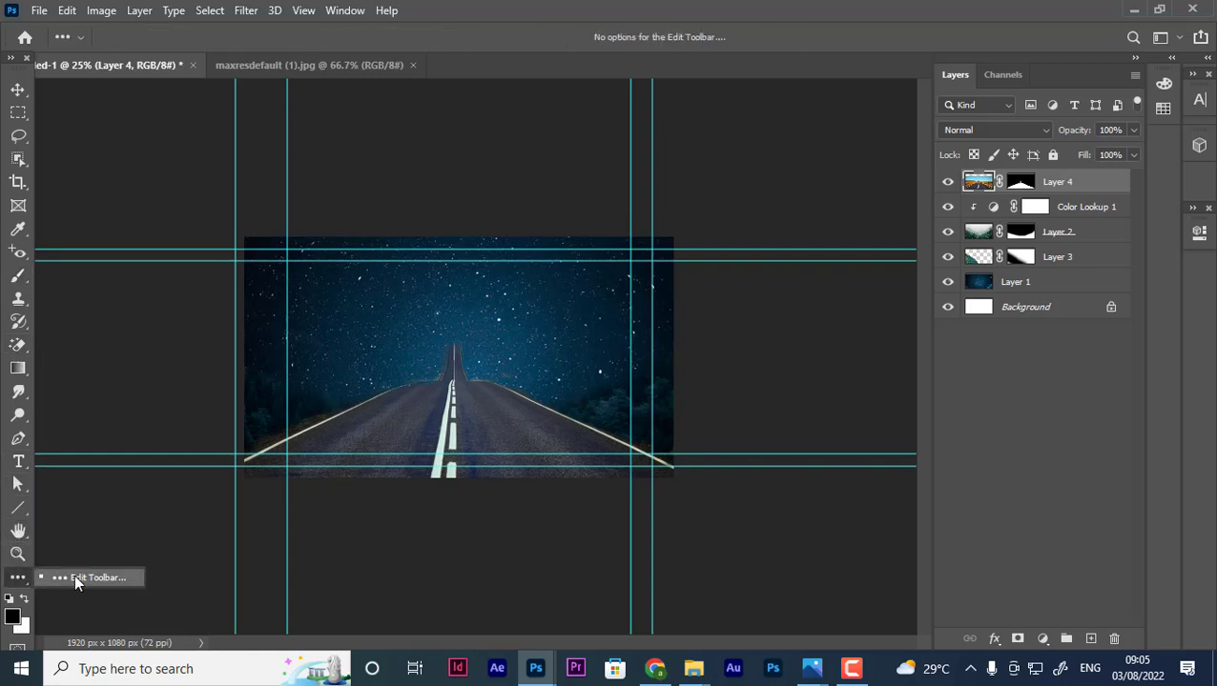
left_click(76, 577)
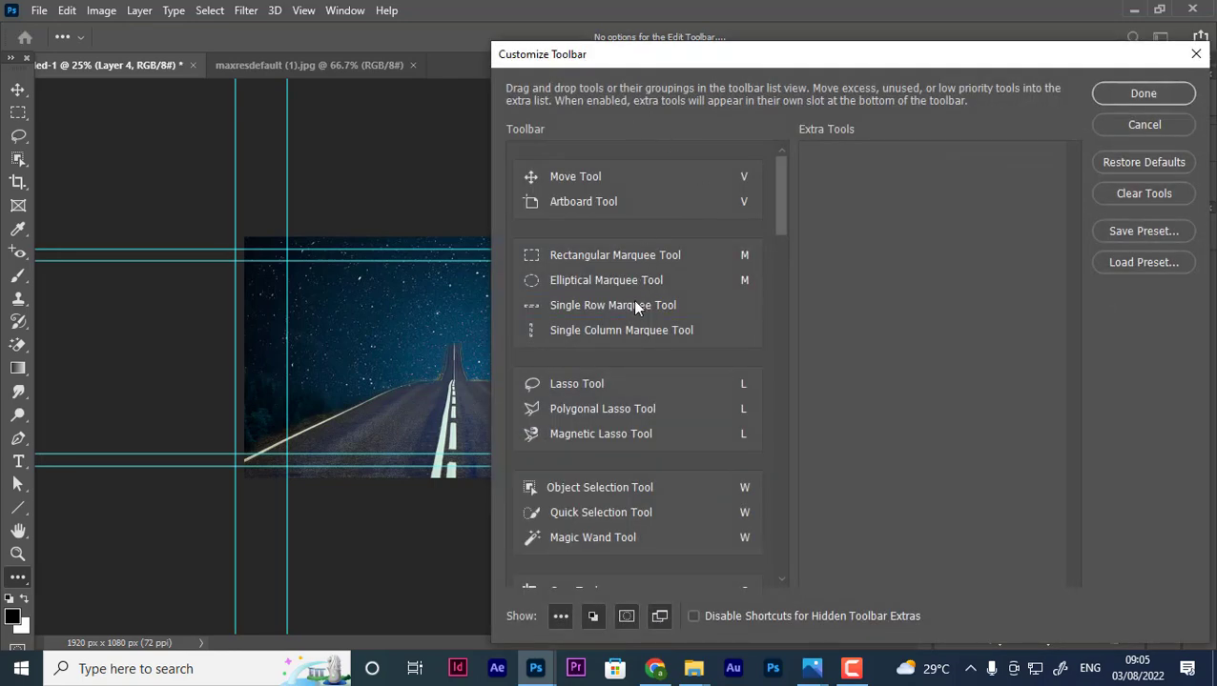
scroll(635, 305, "down", 2)
scroll(643, 371, "down", 2)
scroll(635, 356, "down", 2)
scroll(628, 386, "down", 3)
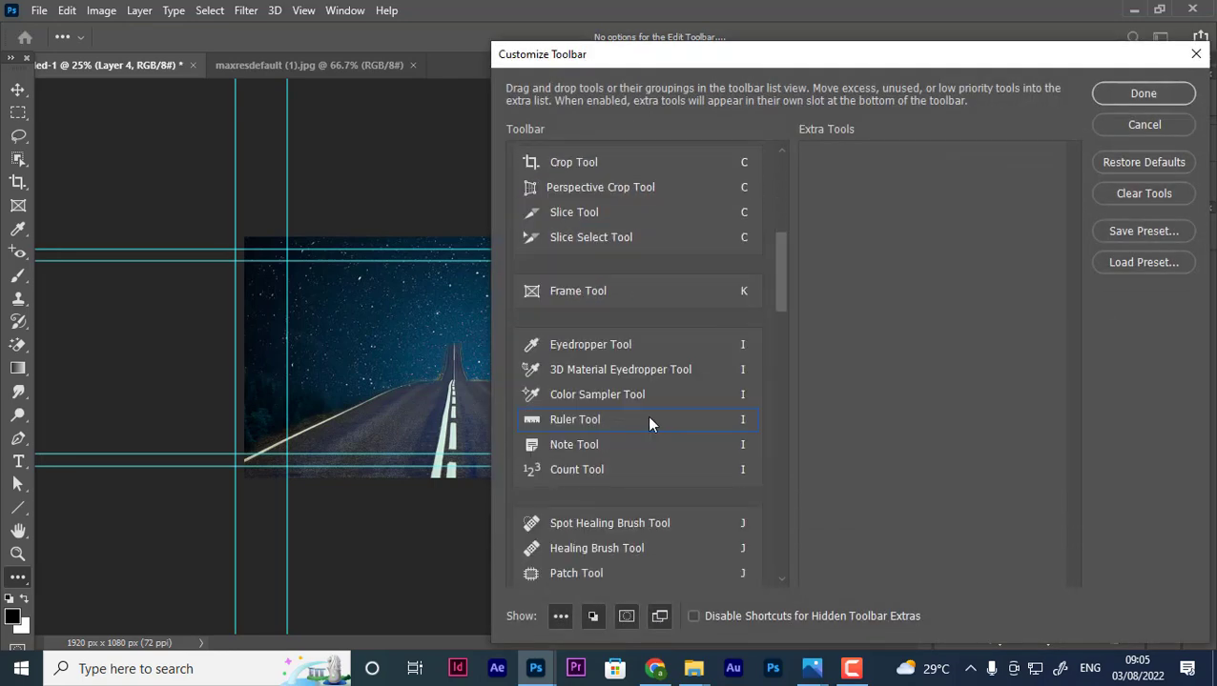
scroll(650, 422, "down", 2)
scroll(625, 448, "down", 1)
scroll(654, 467, "down", 3)
scroll(655, 474, "down", 3)
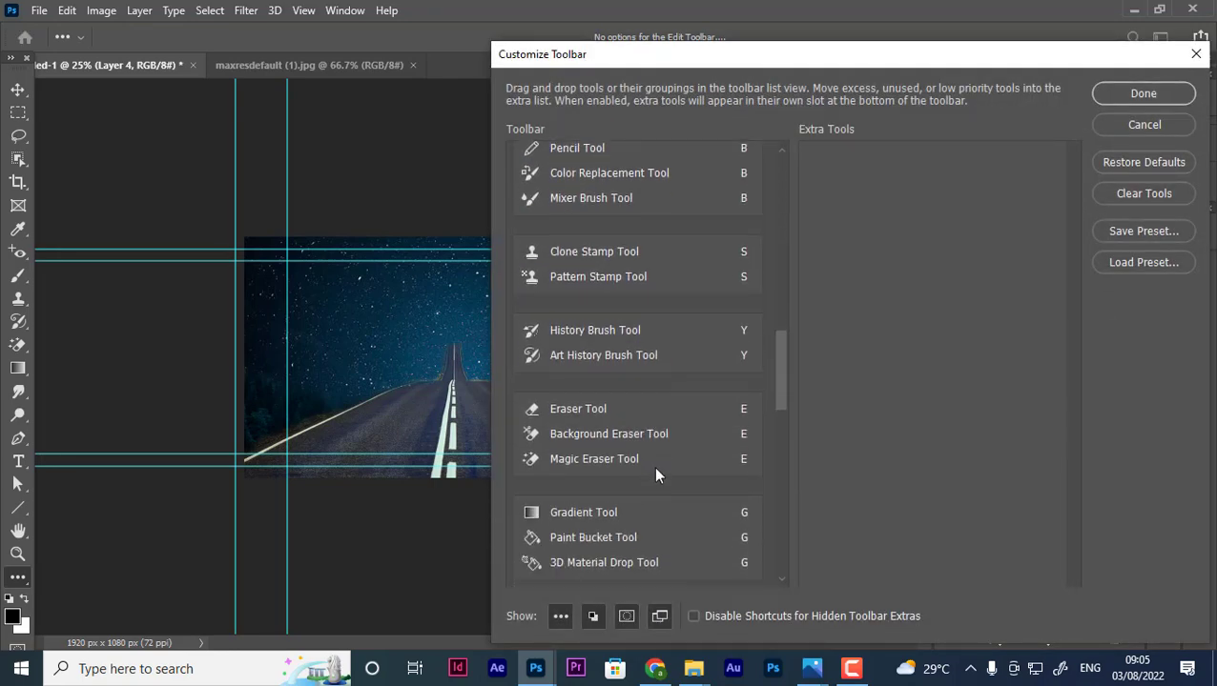
scroll(651, 468, "down", 2)
scroll(637, 469, "down", 3)
scroll(634, 477, "down", 4)
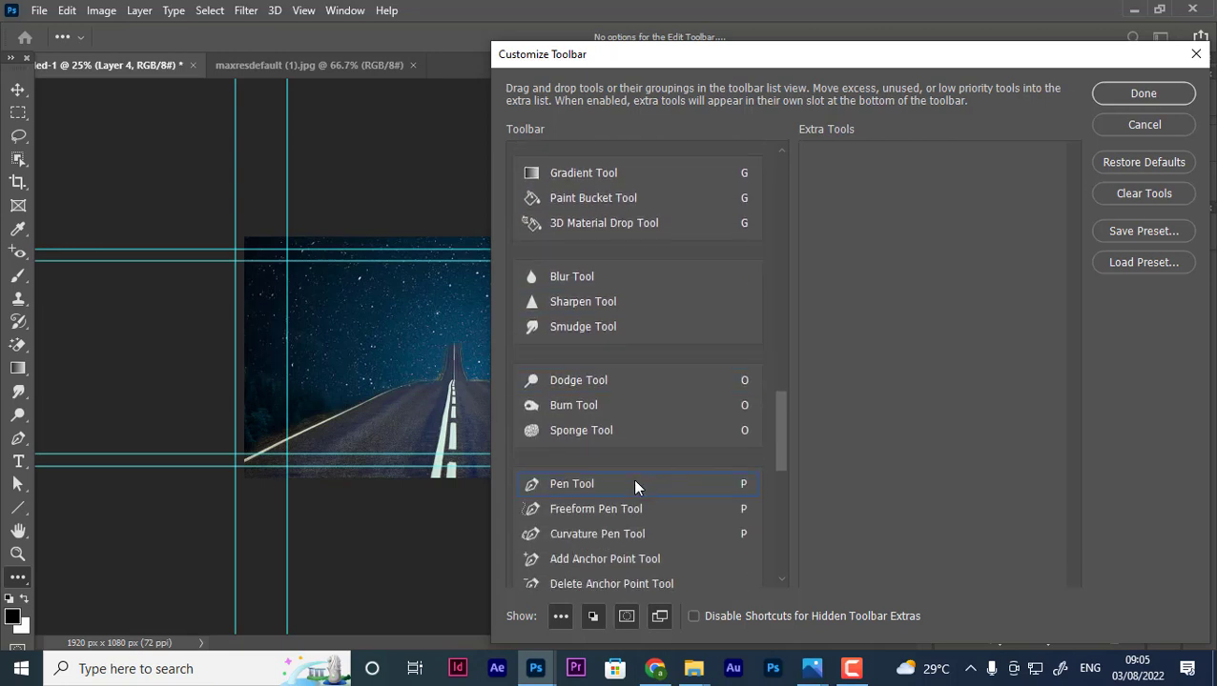
scroll(634, 482, "down", 3)
scroll(638, 472, "down", 3)
scroll(642, 462, "down", 3)
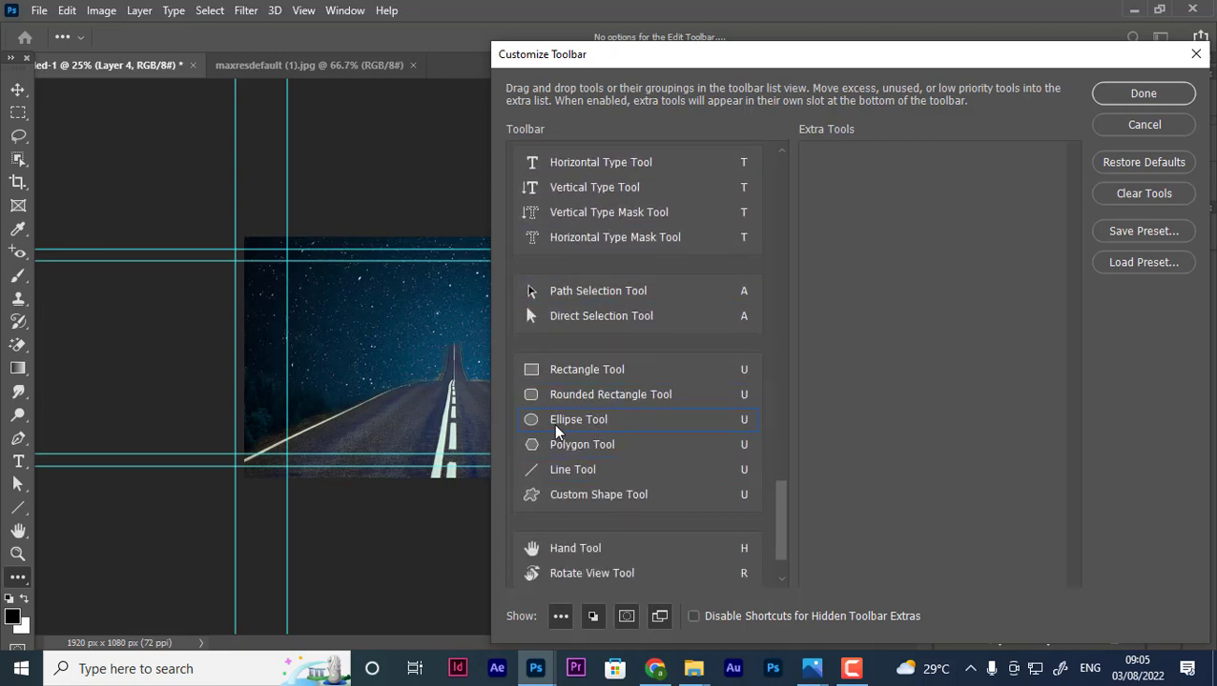
left_click(580, 421)
left_click_drag(600, 422, 19, 365)
left_click(556, 419)
key("Return")
left_click(1116, 93)
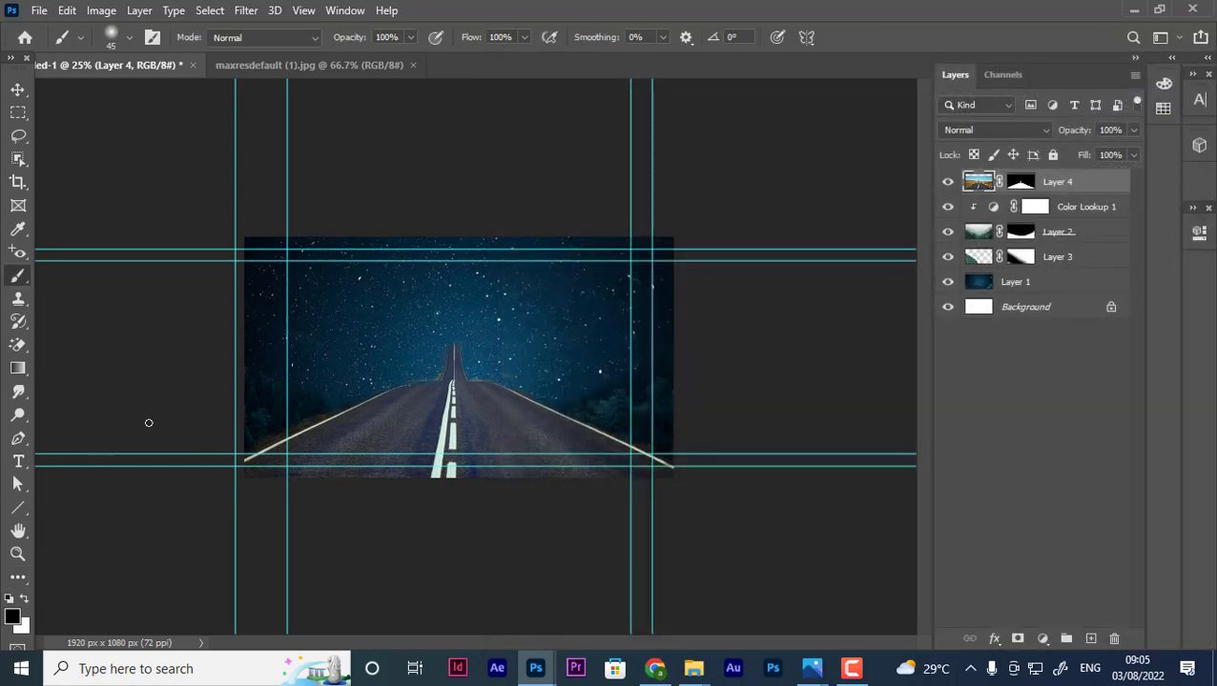
Draw a 1304 px circle over the road with the Ellipse Tool.
key("u")
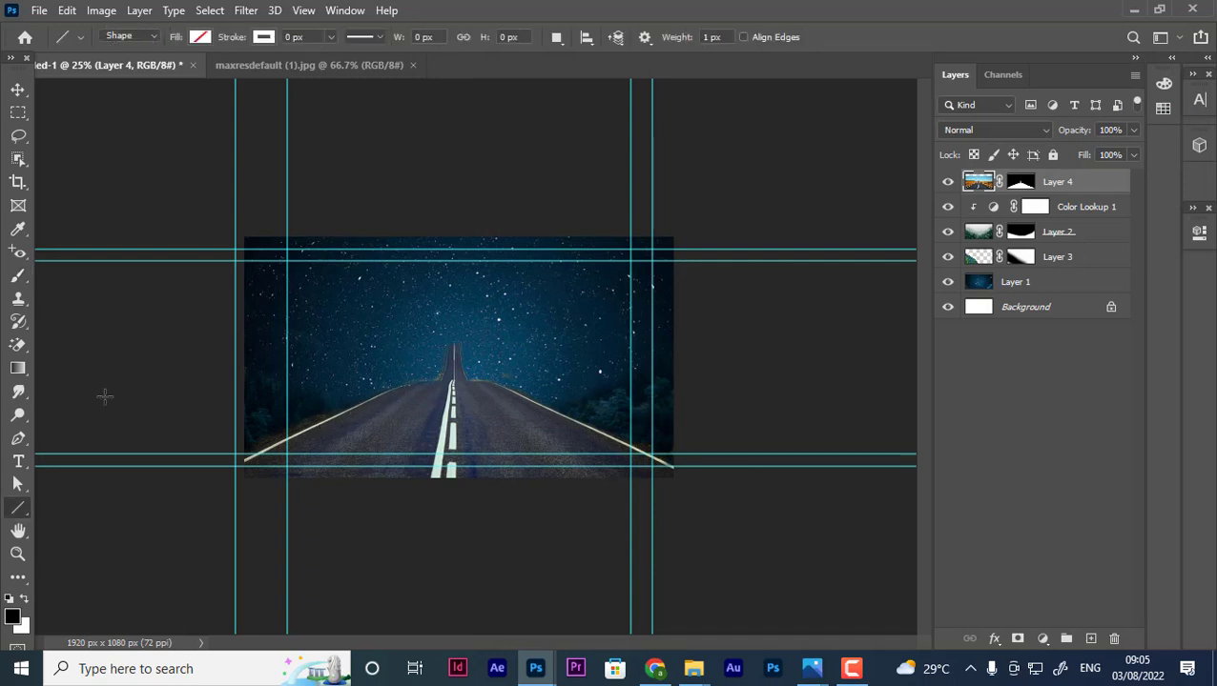
right_click(21, 518)
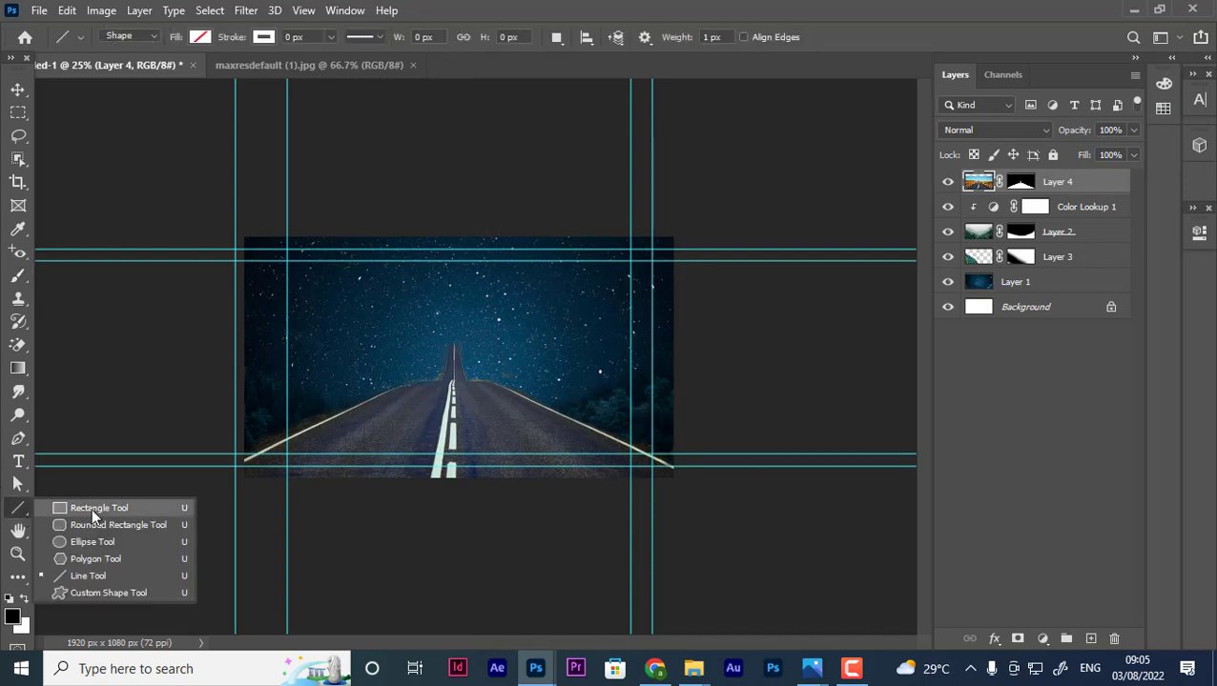
left_click(99, 543)
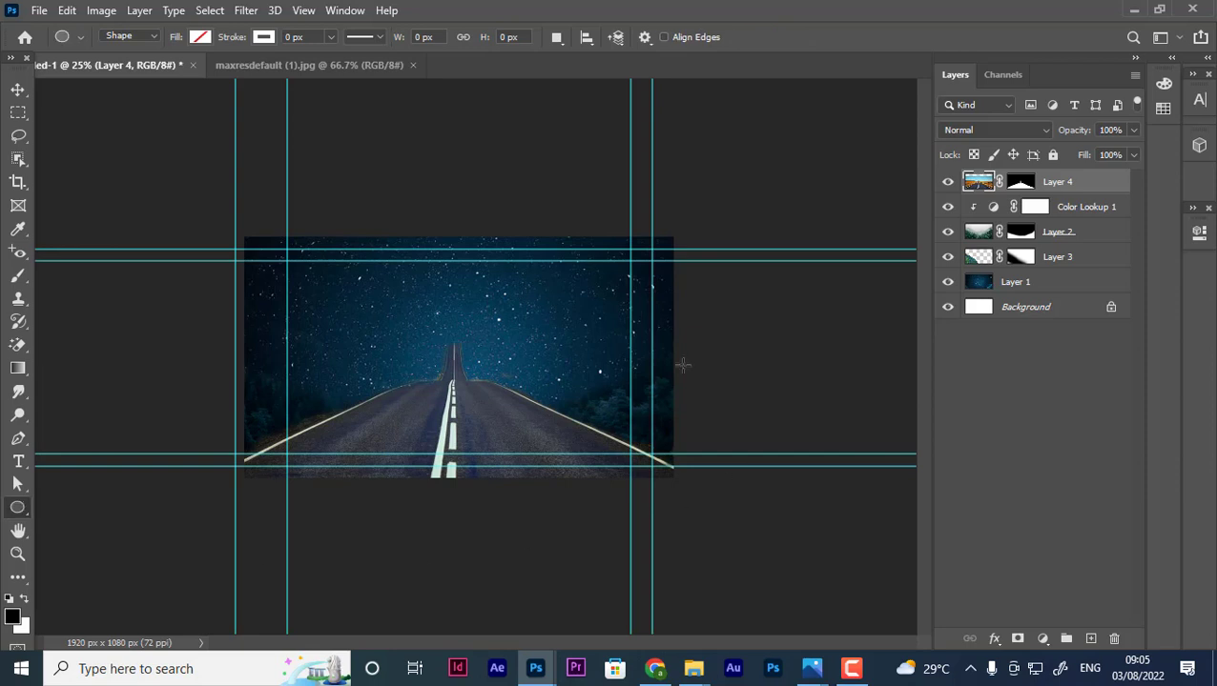
left_click_drag(323, 286, 776, 516)
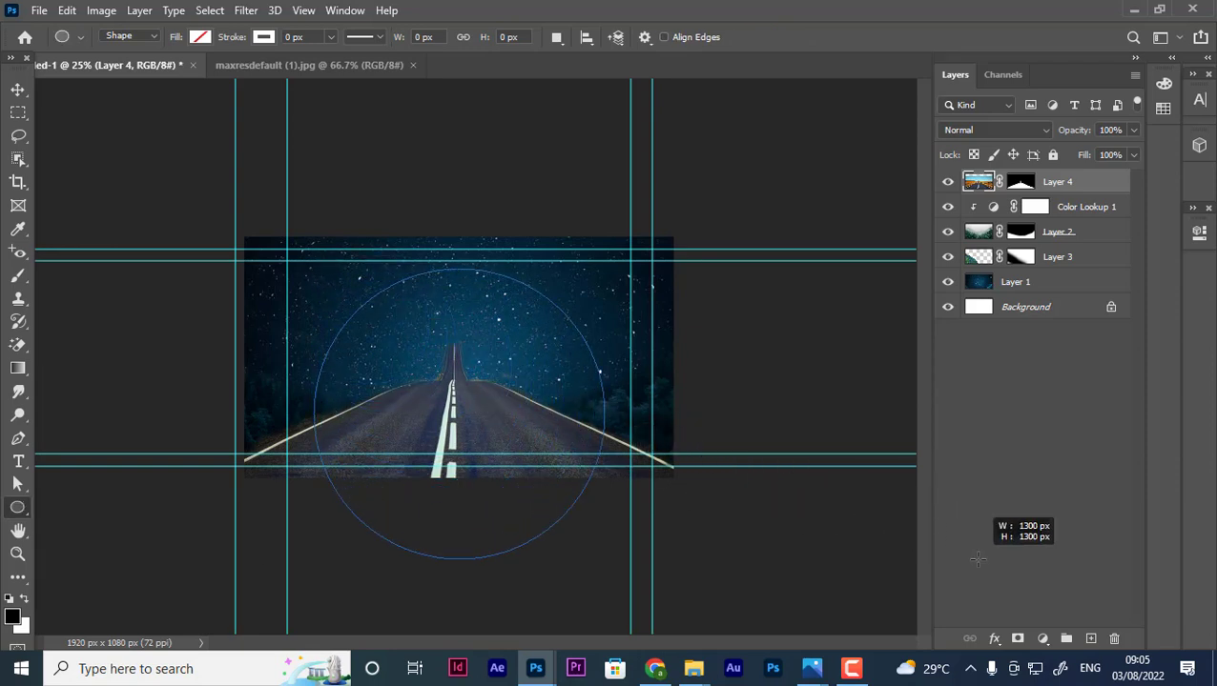
left_click_drag(777, 515, 938, 522)
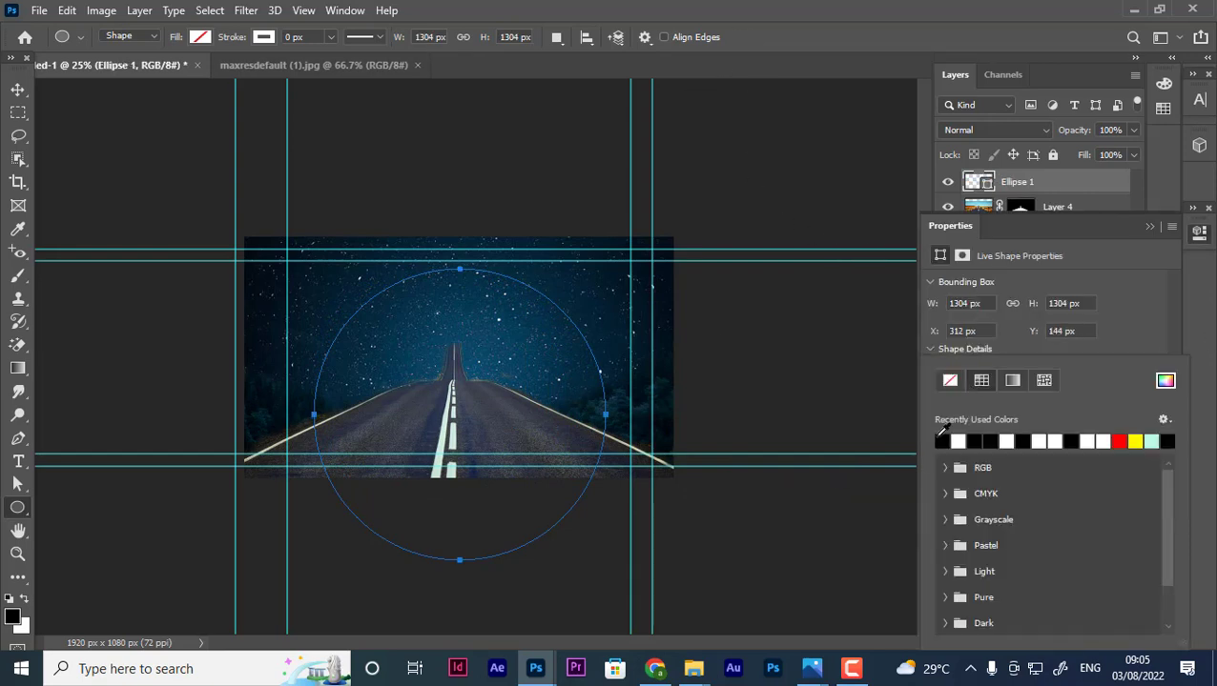
Give the circle a black outline about 66 px thick.
left_click(942, 439)
left_click(1115, 346)
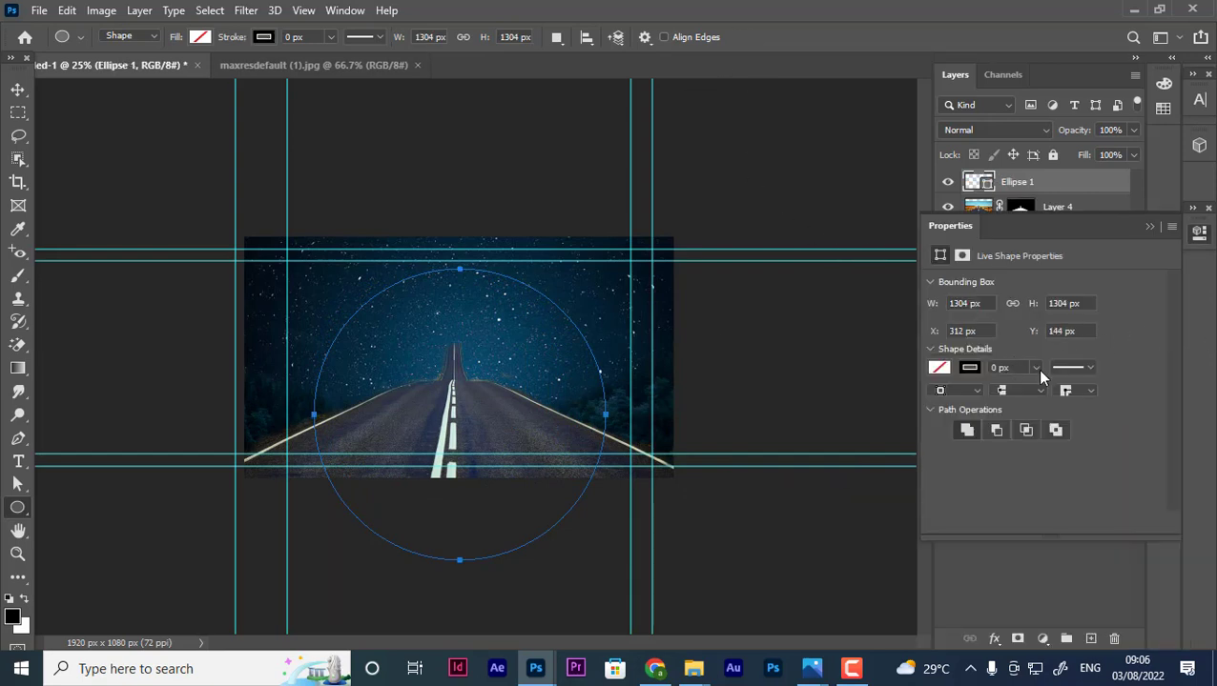
left_click(1037, 369)
left_click_drag(1043, 389, 1101, 396)
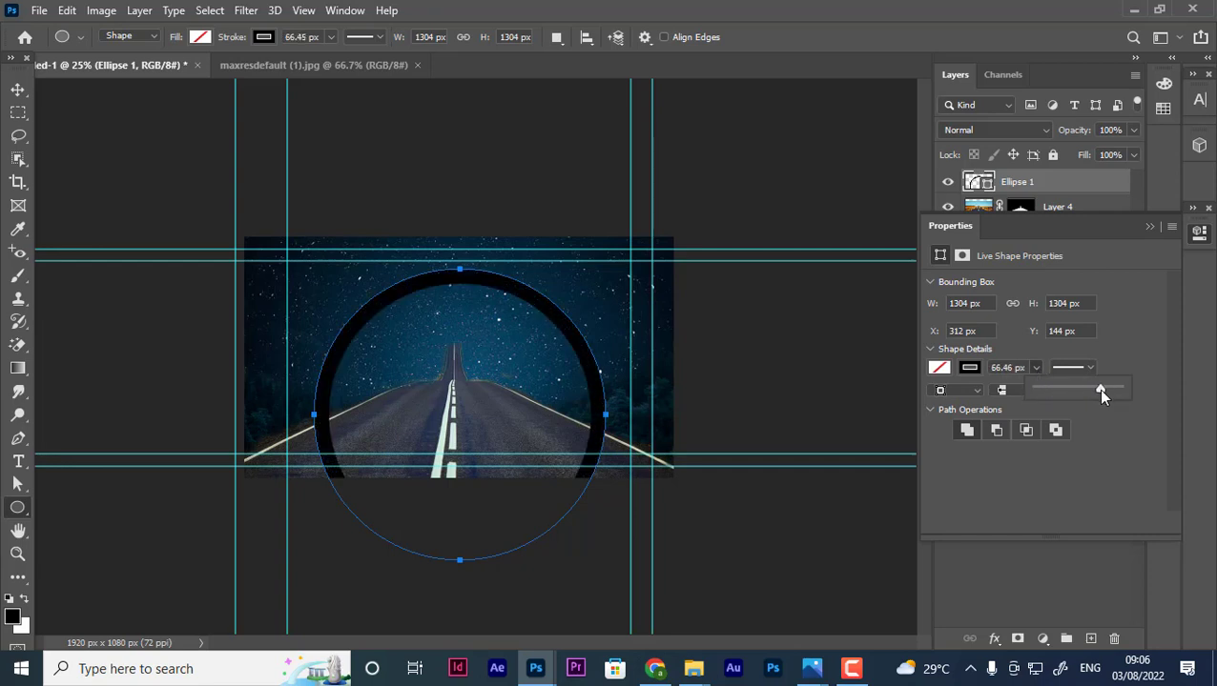
left_click(1151, 228)
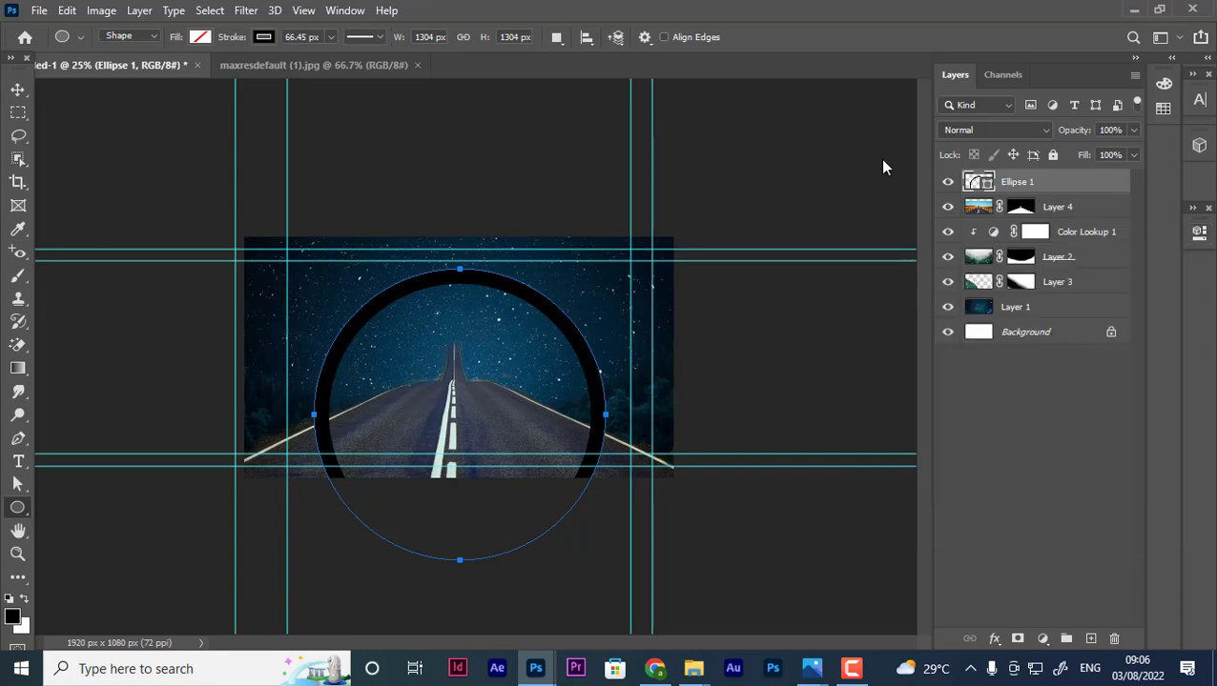
left_click(17, 88)
Scale Ellipse 1 to 104%, place it below Layer 4, and nudge the ring slightly upward.
left_click_drag(598, 376, 586, 374)
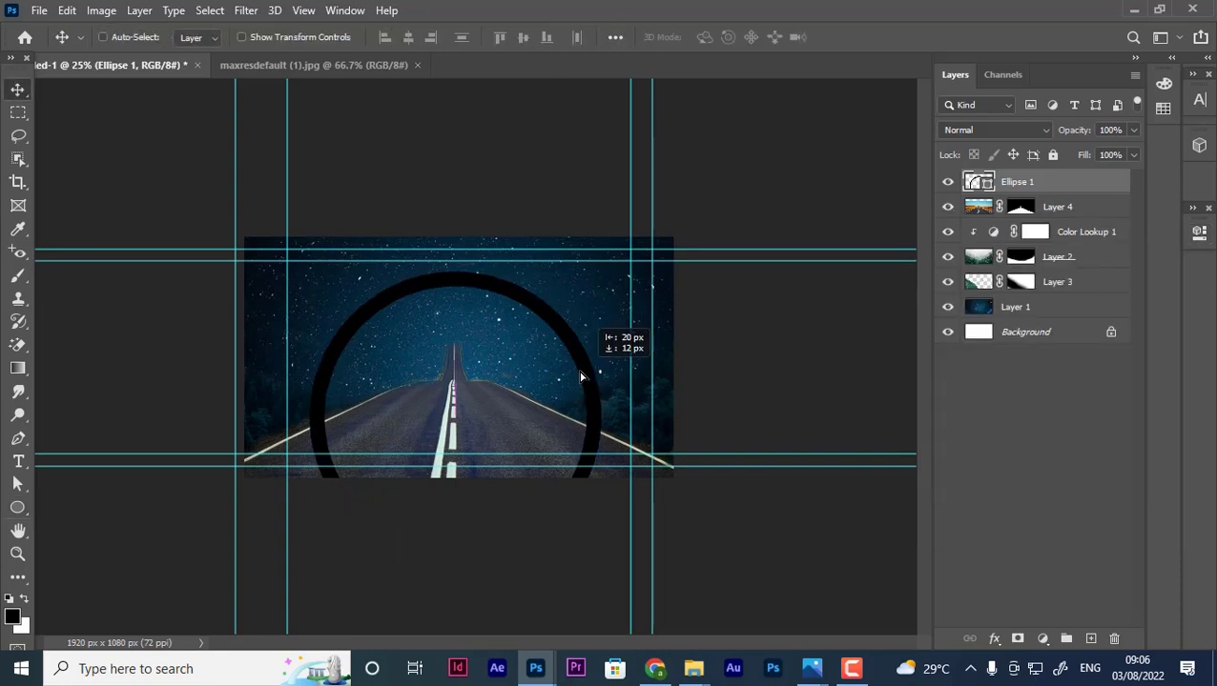
key("ctrl+t")
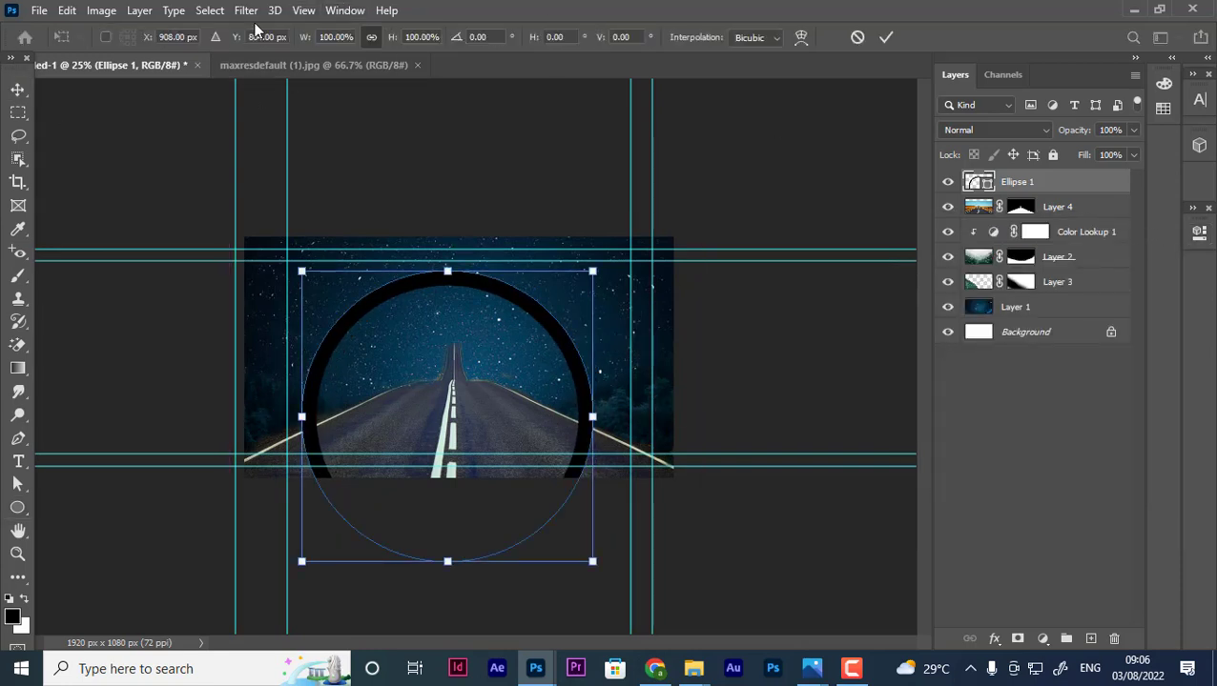
mouse_move(386, 36)
left_mouse_down()
mouse_move(421, 48)
mouse_move(389, 39)
left_mouse_up()
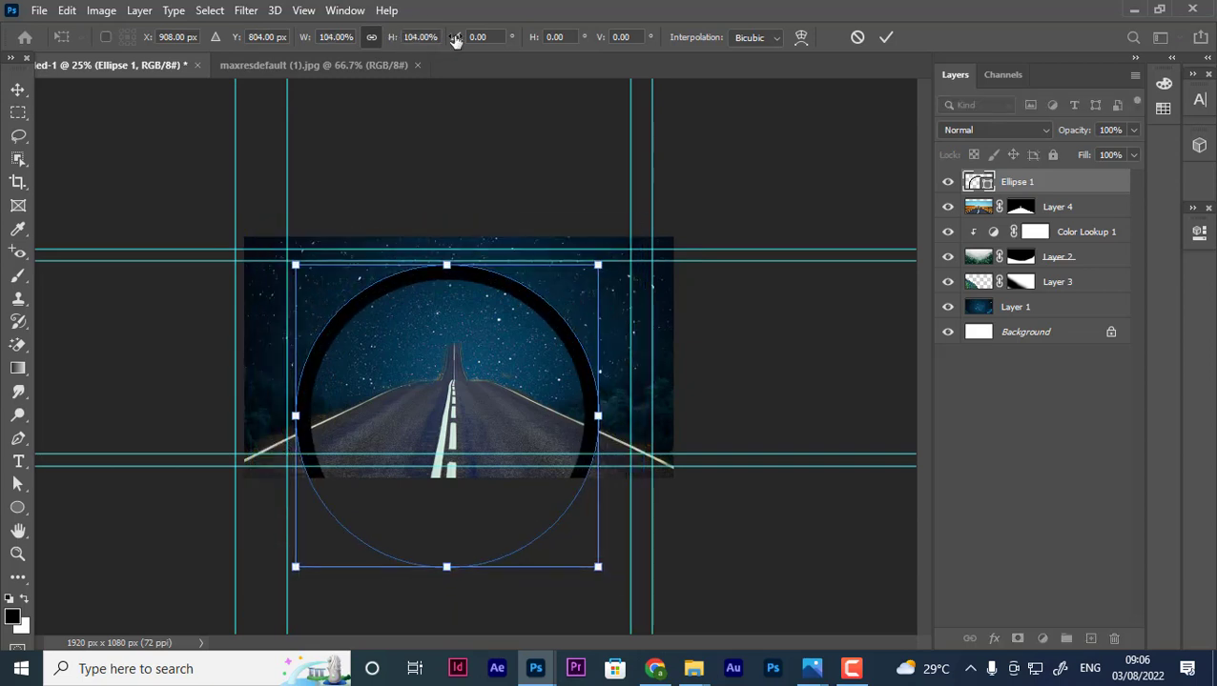
key("Return")
left_click_drag(1070, 182, 1087, 221)
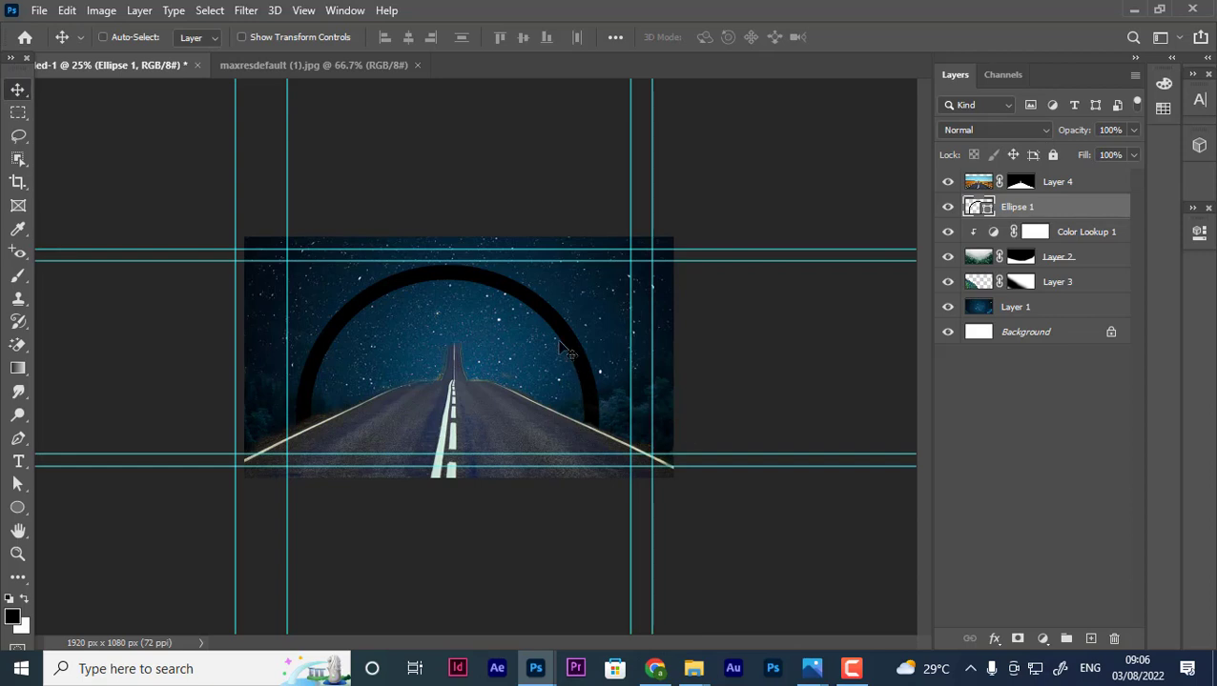
left_click_drag(572, 345, 572, 343)
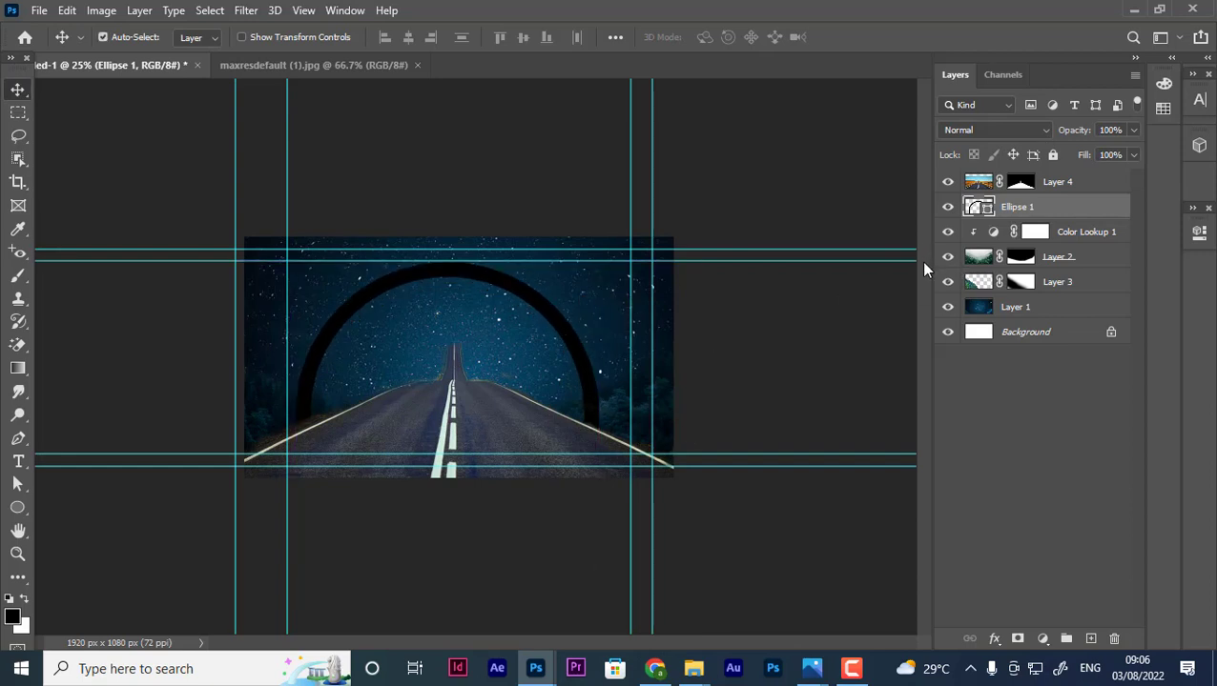
Duplicate the dark ring arch layer and view the copy's fill colour, leaving it unchanged.
key("ctrl+j")
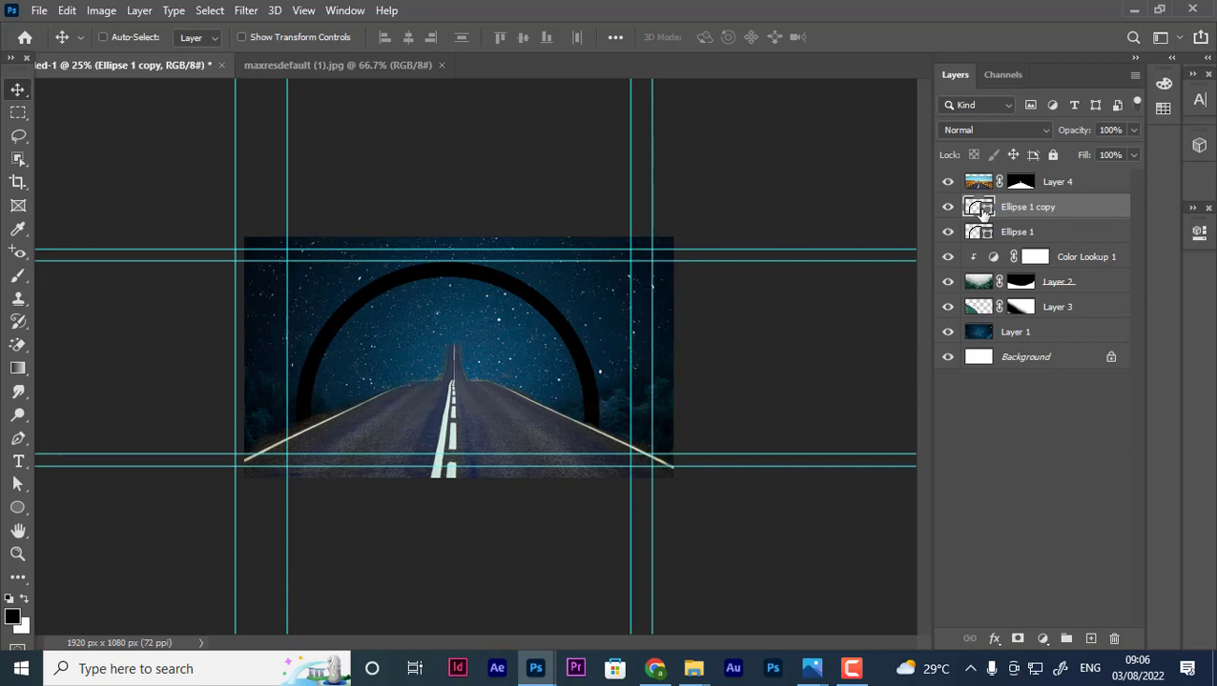
left_click(17, 509)
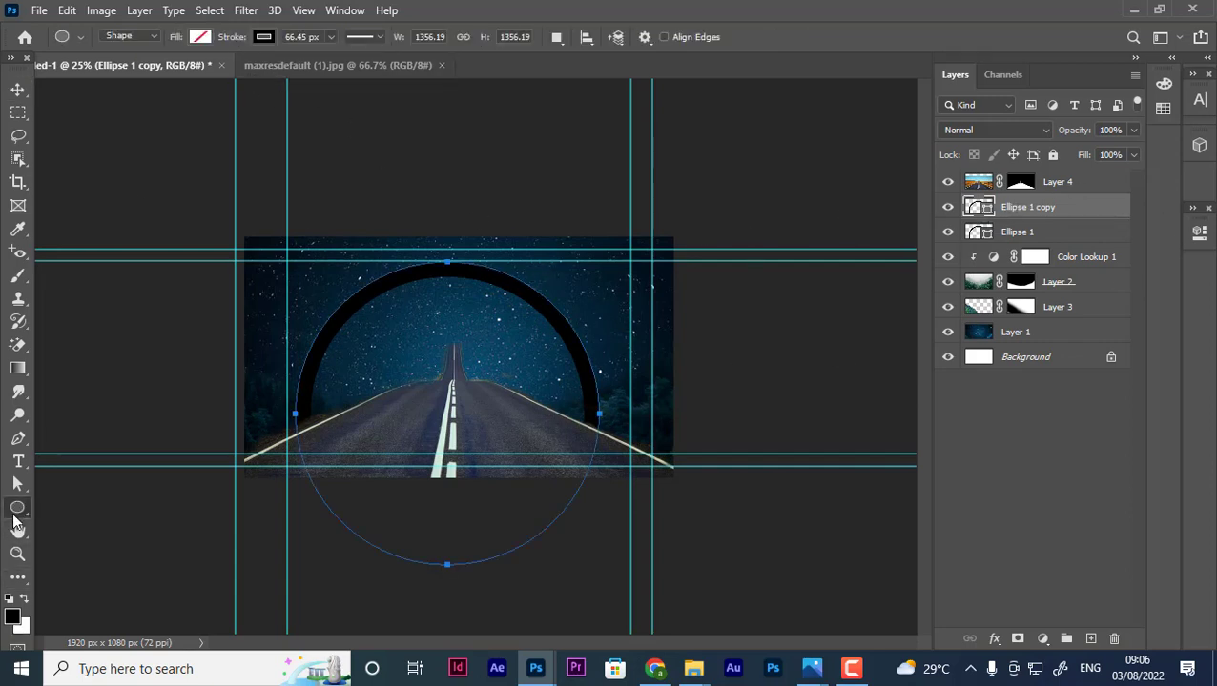
left_click(202, 37)
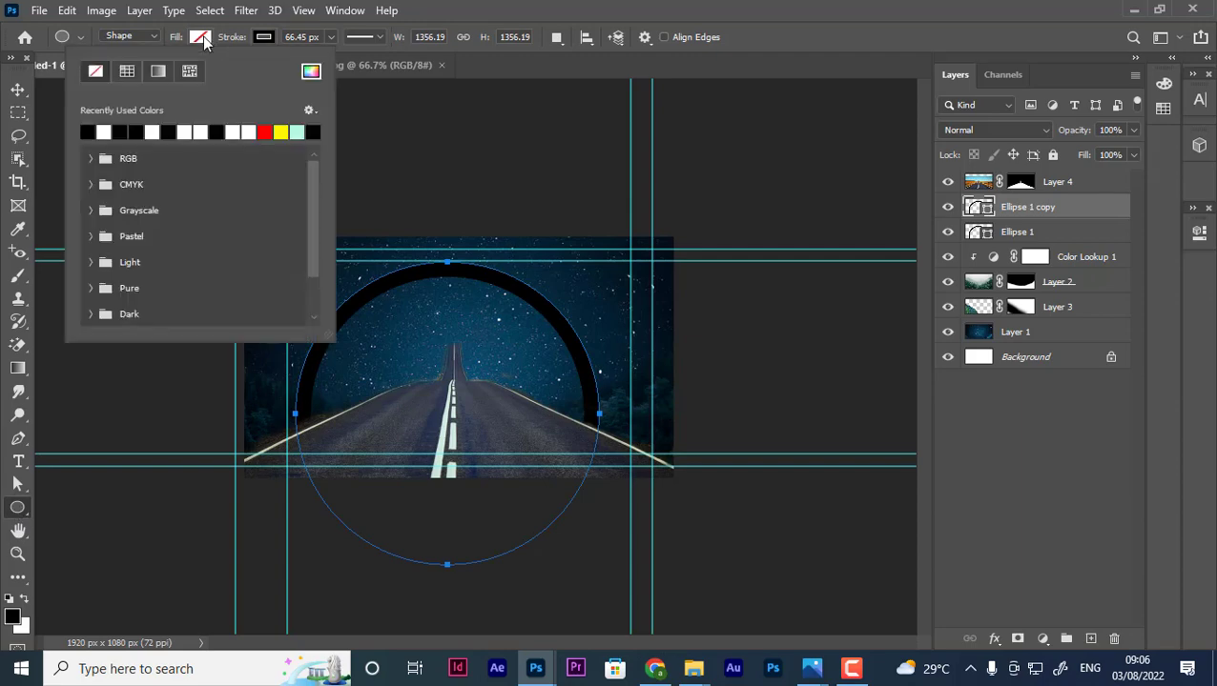
left_click(311, 73)
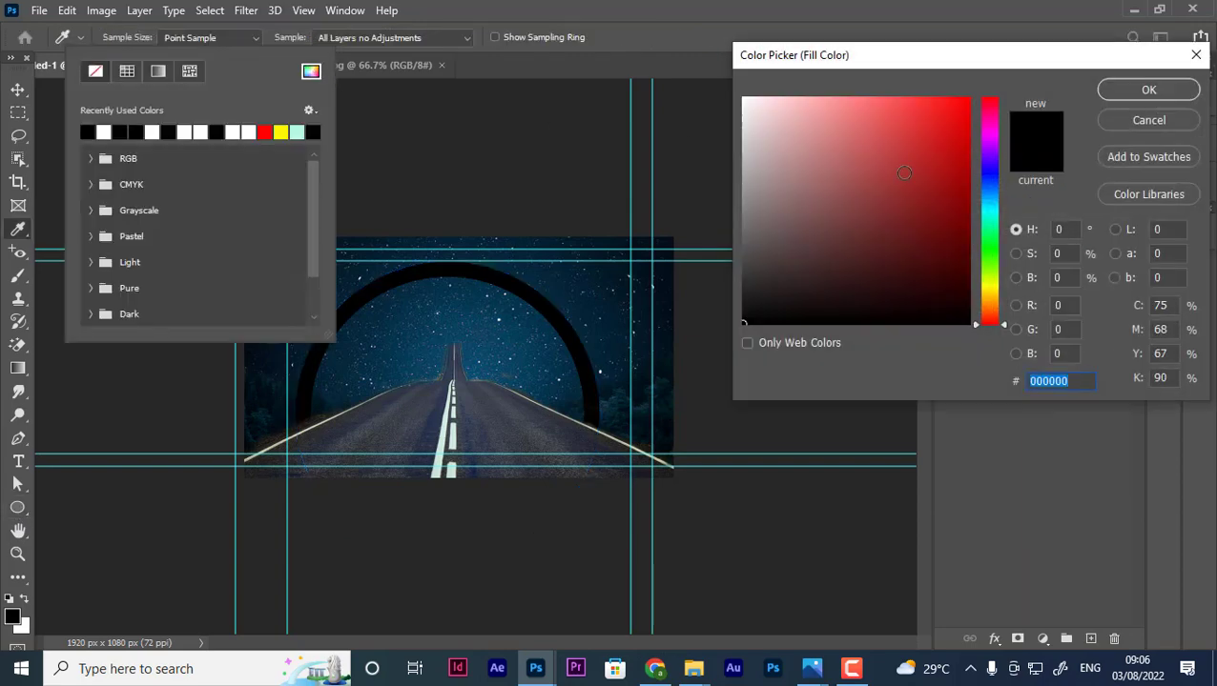
left_click(1121, 121)
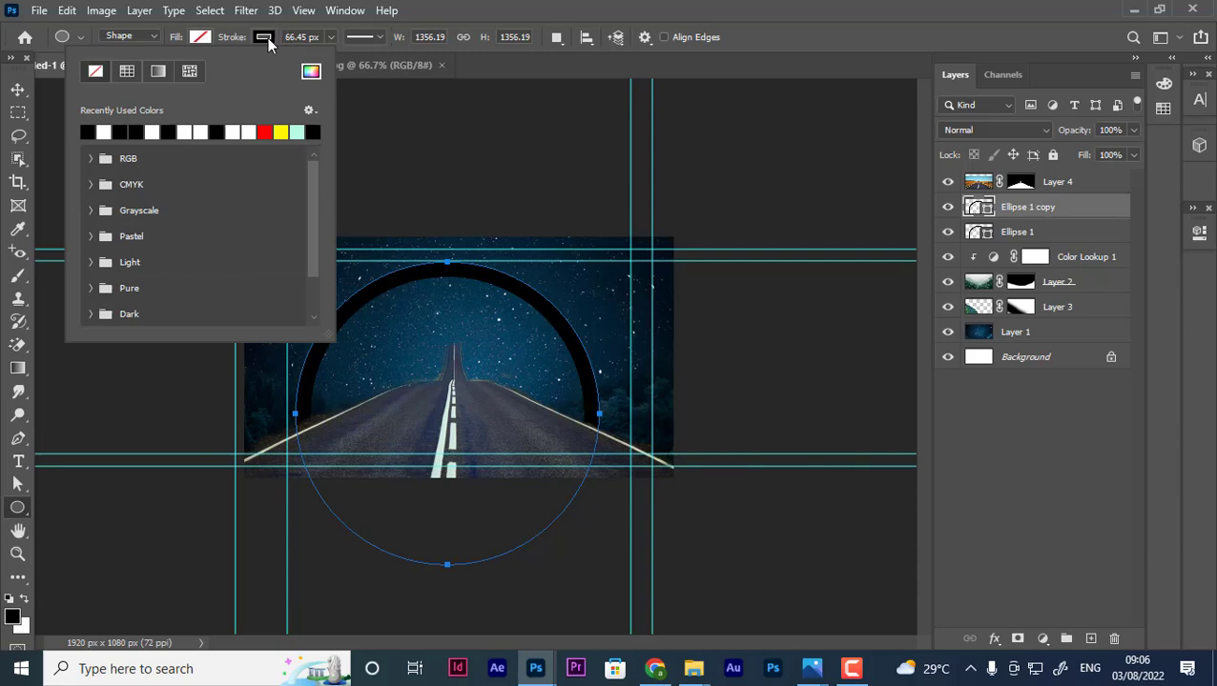
Set the ring copy's stroke colour to the sky's dark blue, 003d57.
left_click(265, 39)
left_click(372, 74)
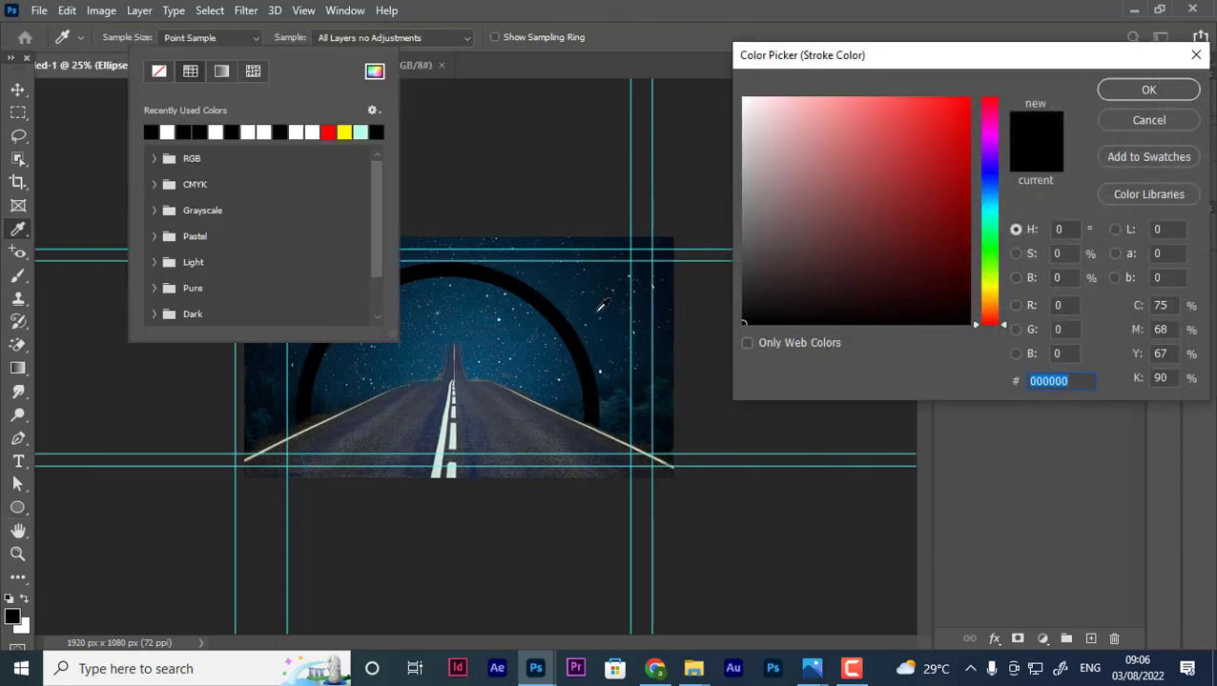
left_click(522, 328)
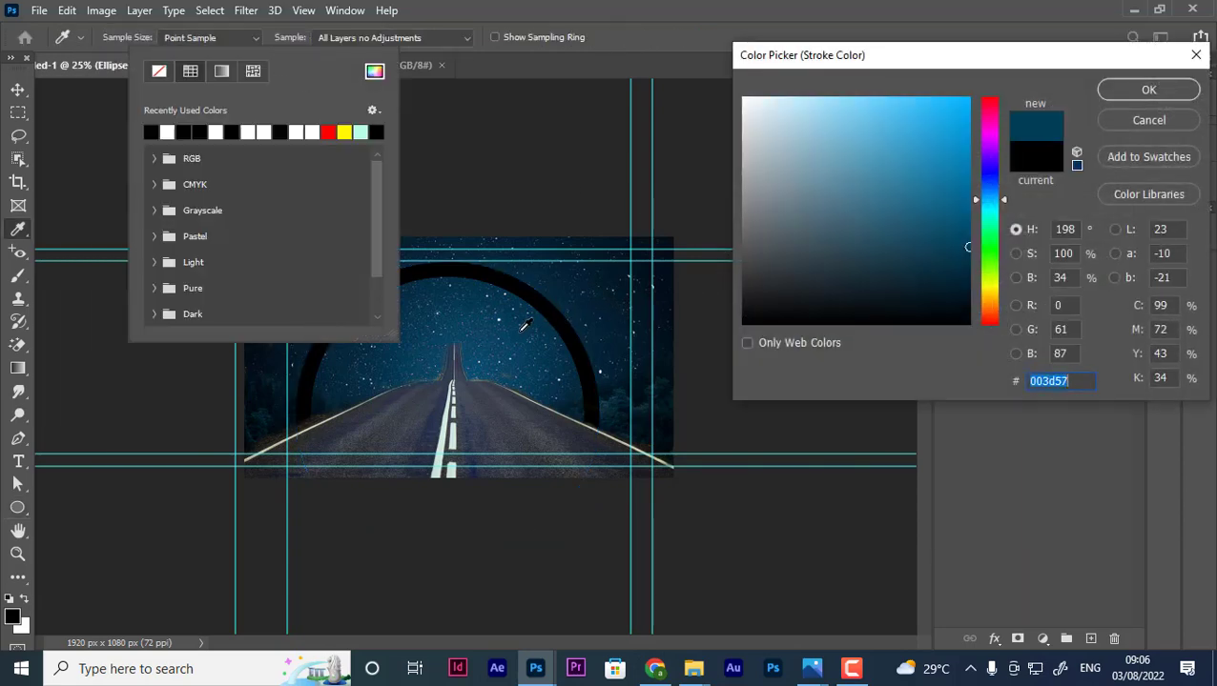
left_click(1140, 91)
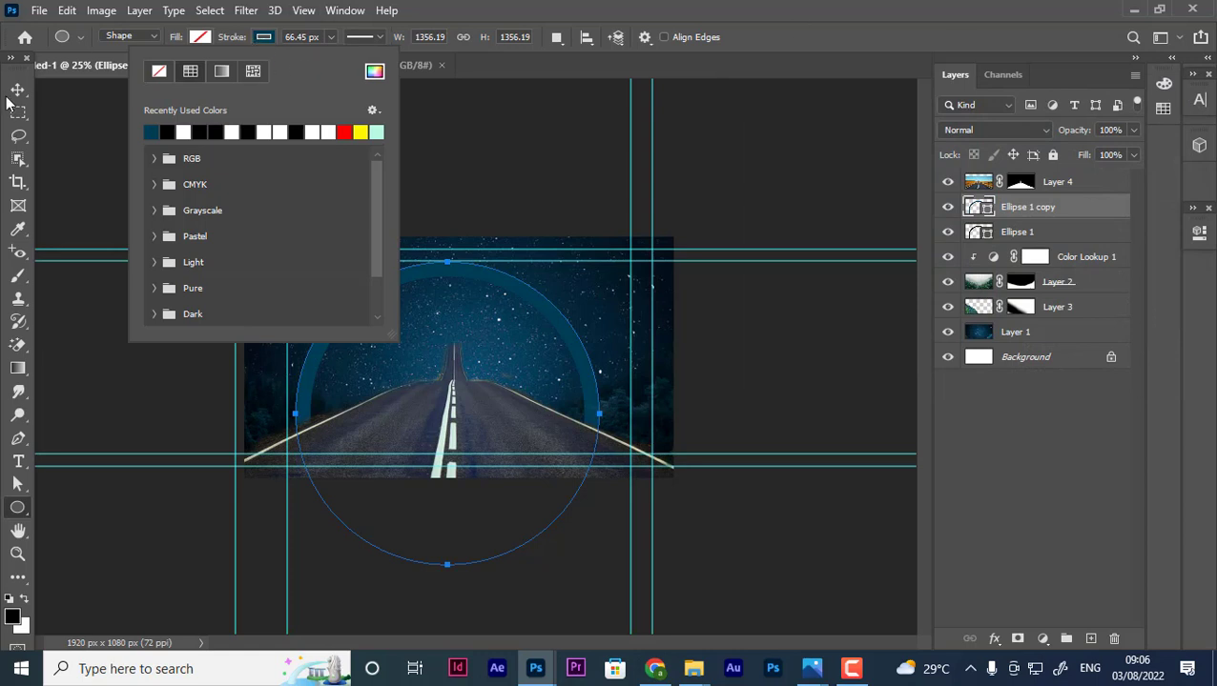
left_click(18, 89)
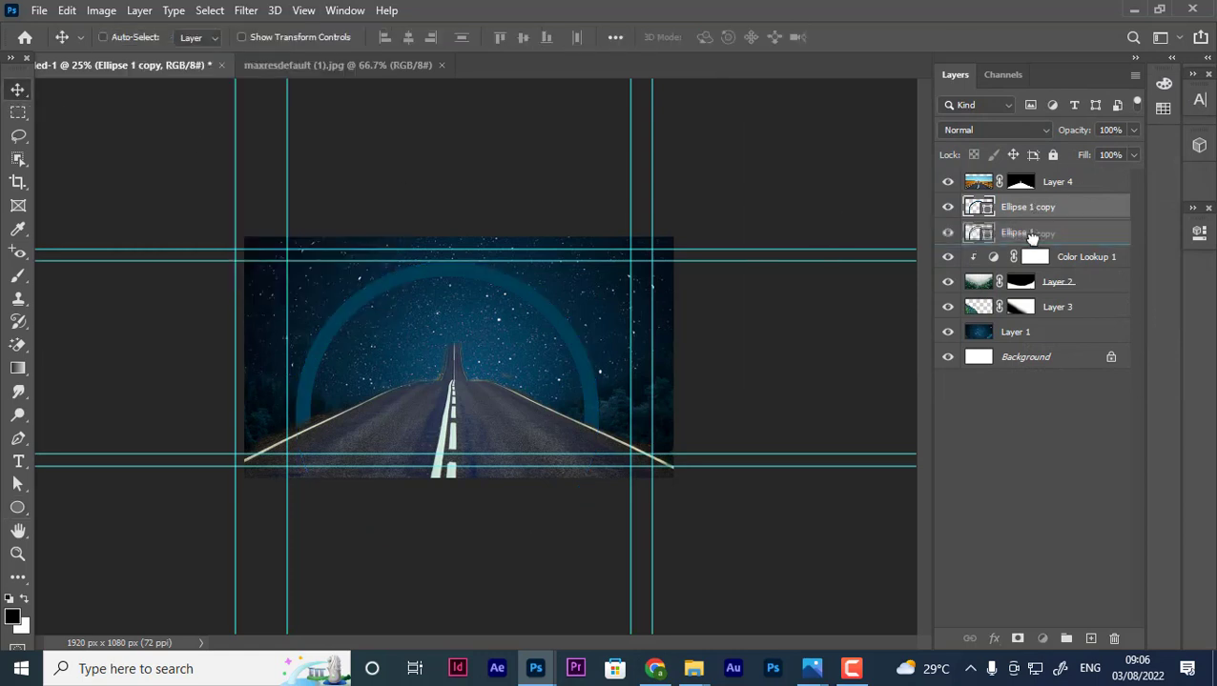
Move Ellipse 1 copy below Ellipse 1, scale it to 93%, and select both rings.
left_click_drag(1033, 210, 1054, 253)
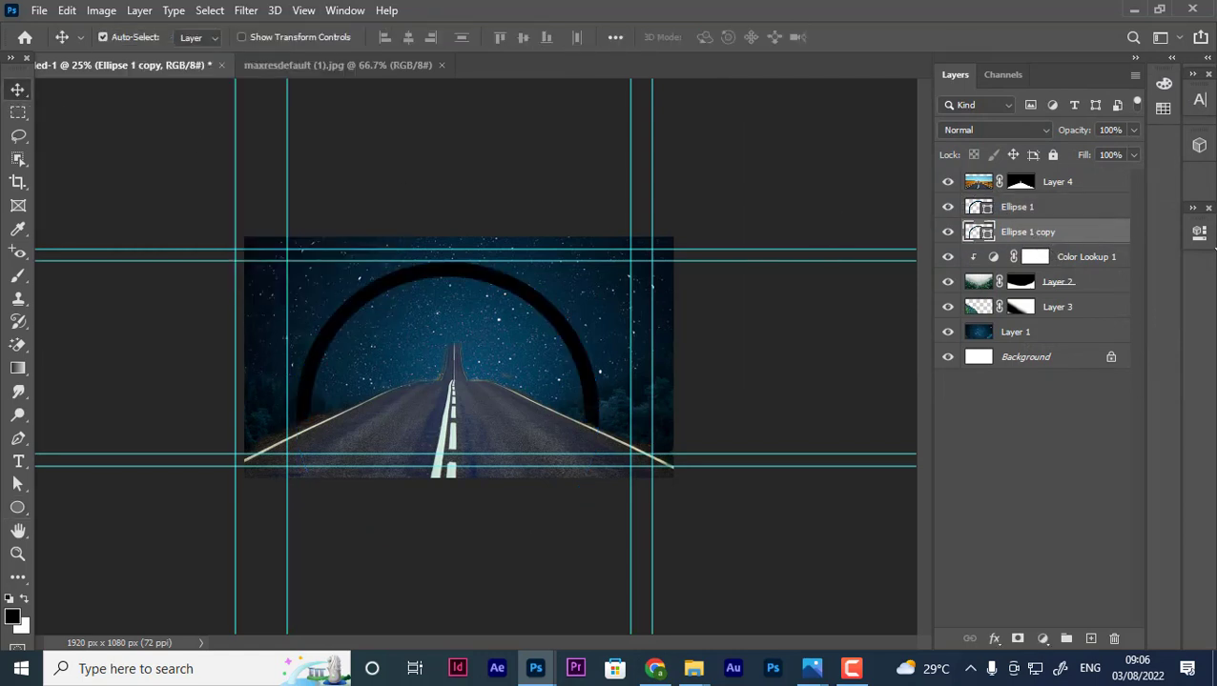
key("ctrl+t")
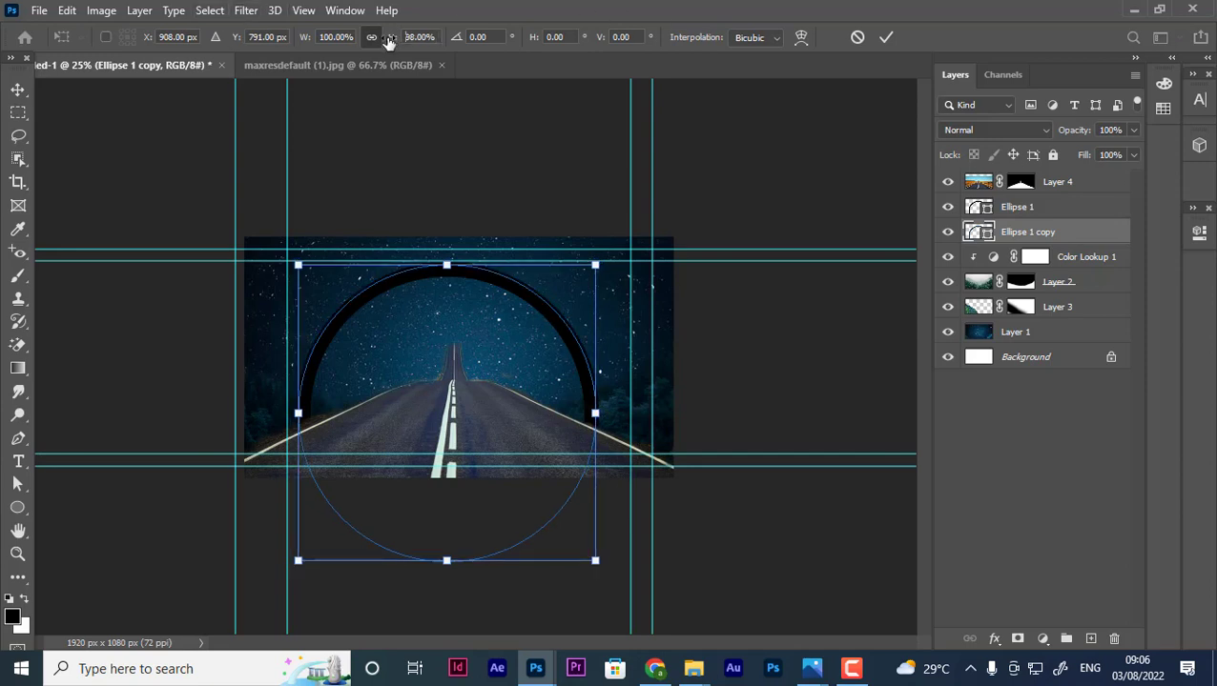
left_click_drag(388, 41, 382, 43)
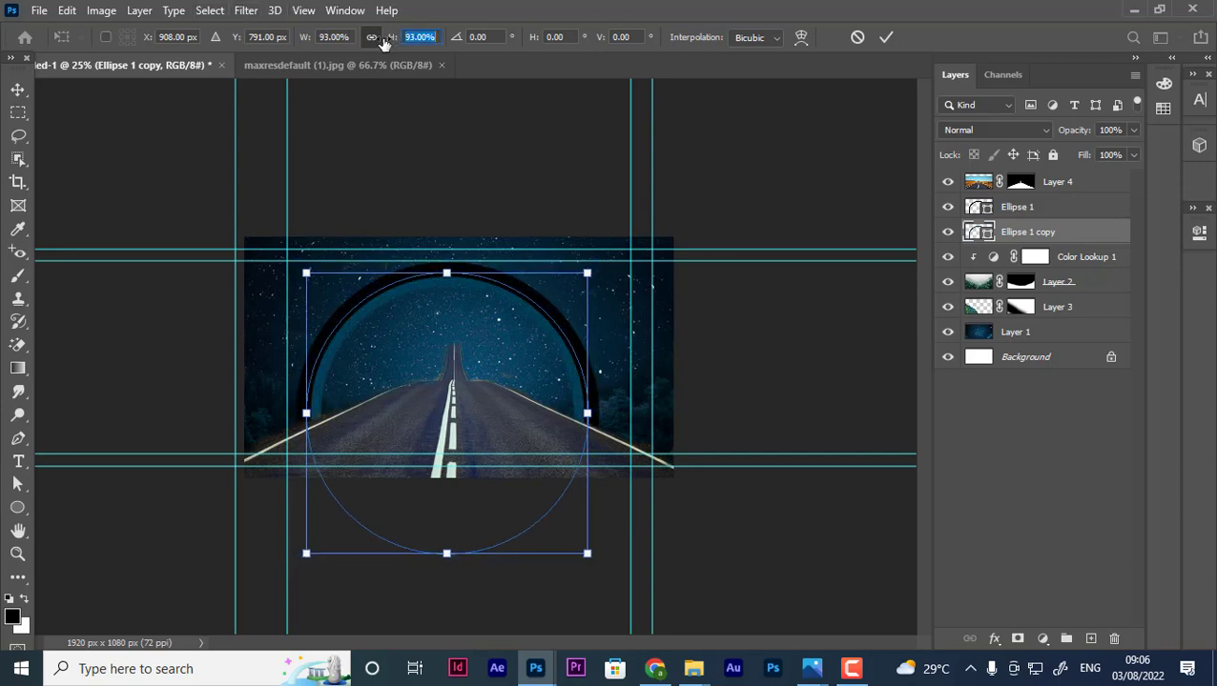
key("Return")
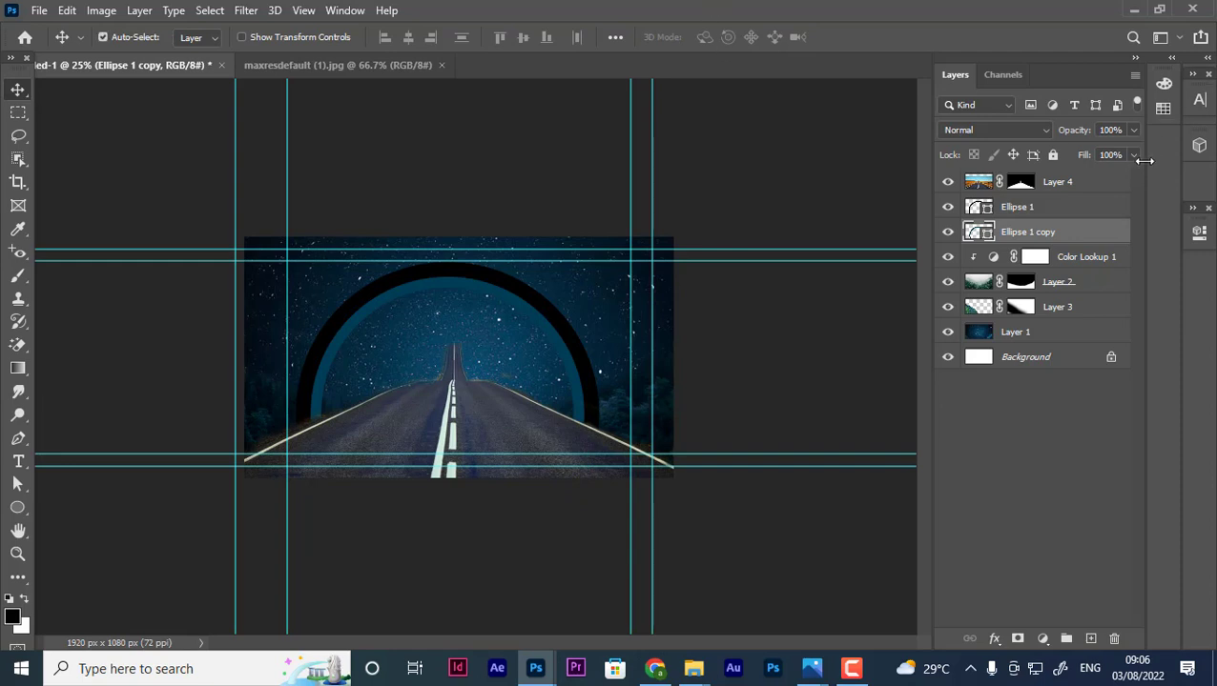
left_click(1025, 212, "ctrl")
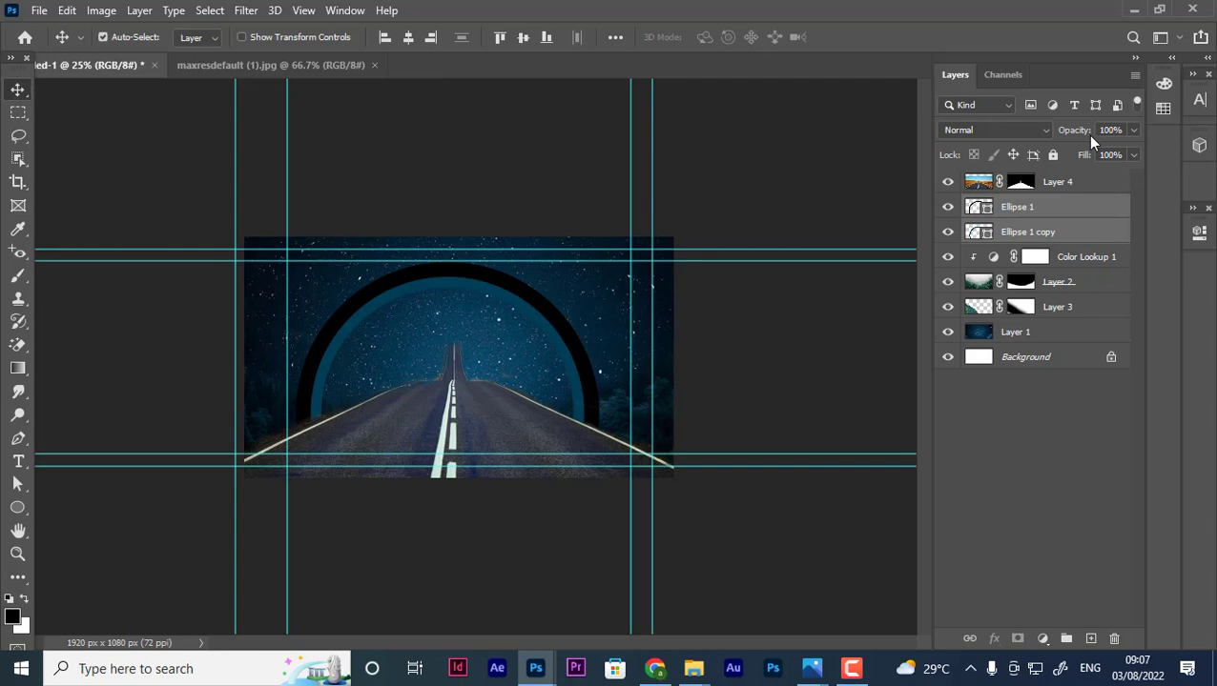
Group both ellipses as Group 1, duplicate it, and select Group 1 copy's Ellipse 1 copy.
key("ctrl+g")
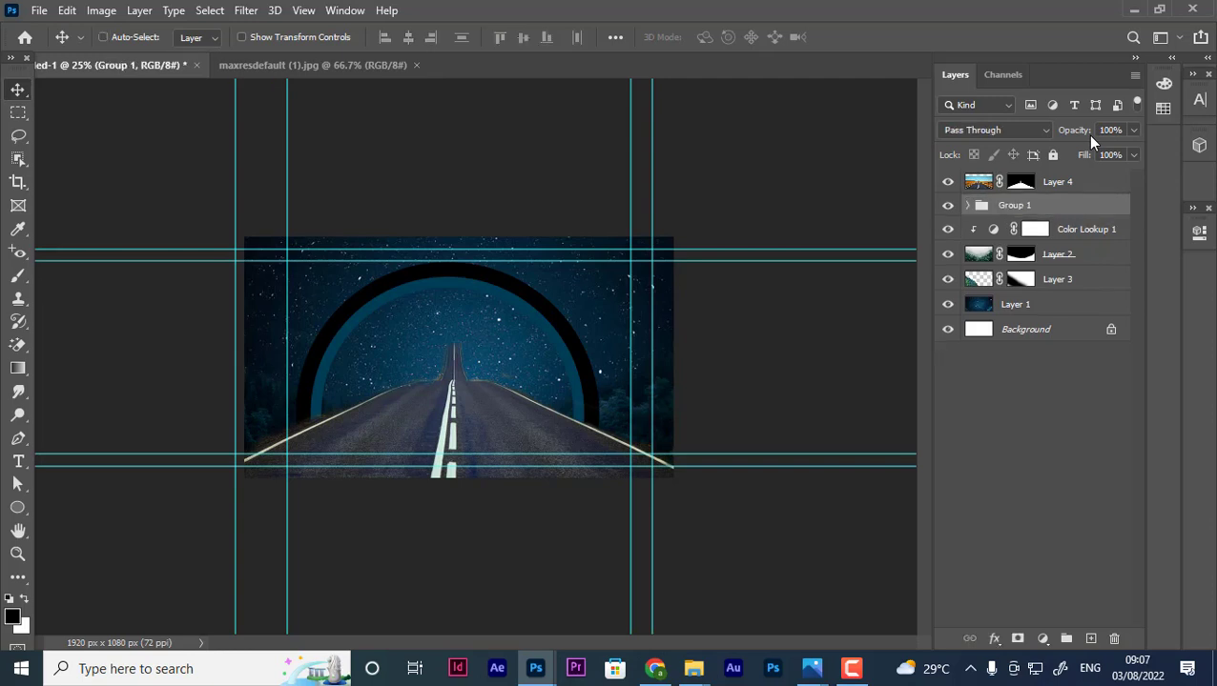
key("ctrl+j")
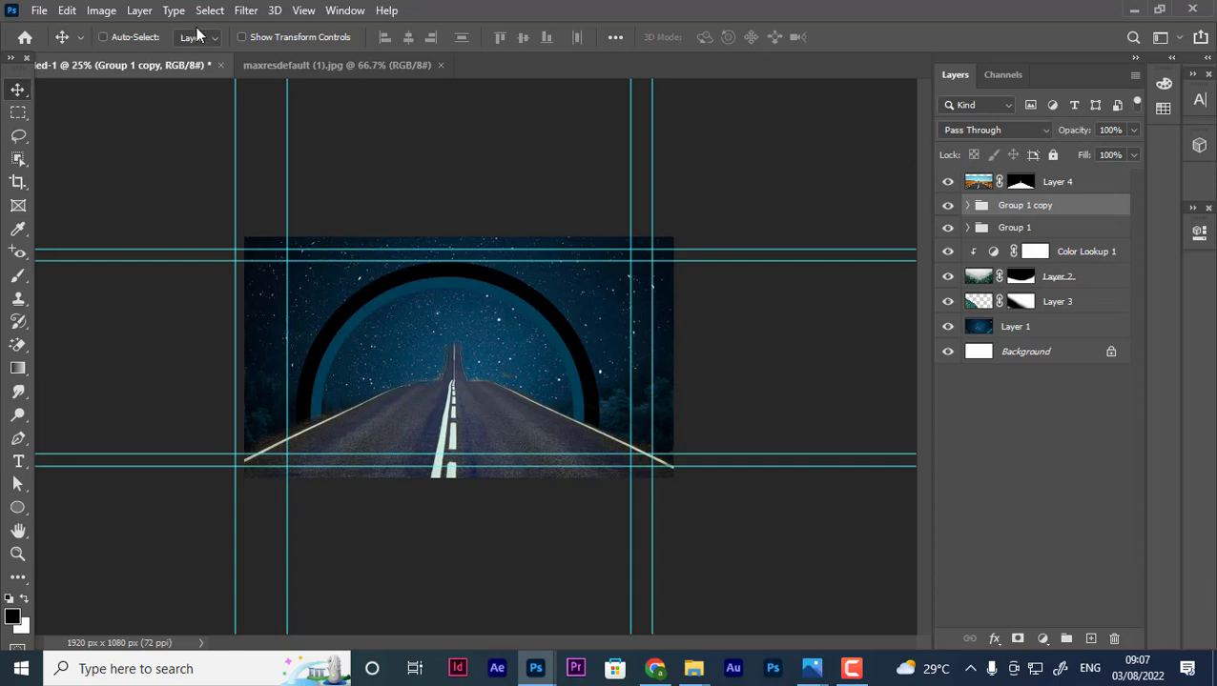
left_click(245, 11)
left_click(994, 208)
left_click(967, 207)
left_click(1023, 256)
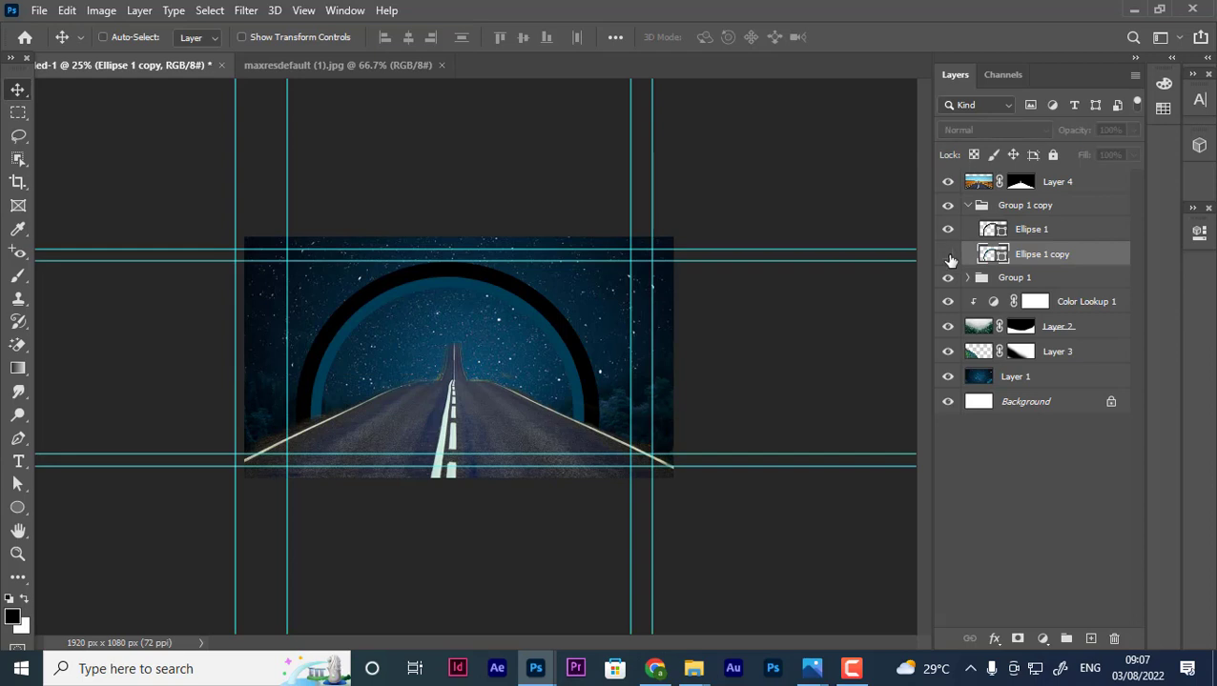
left_click(947, 255)
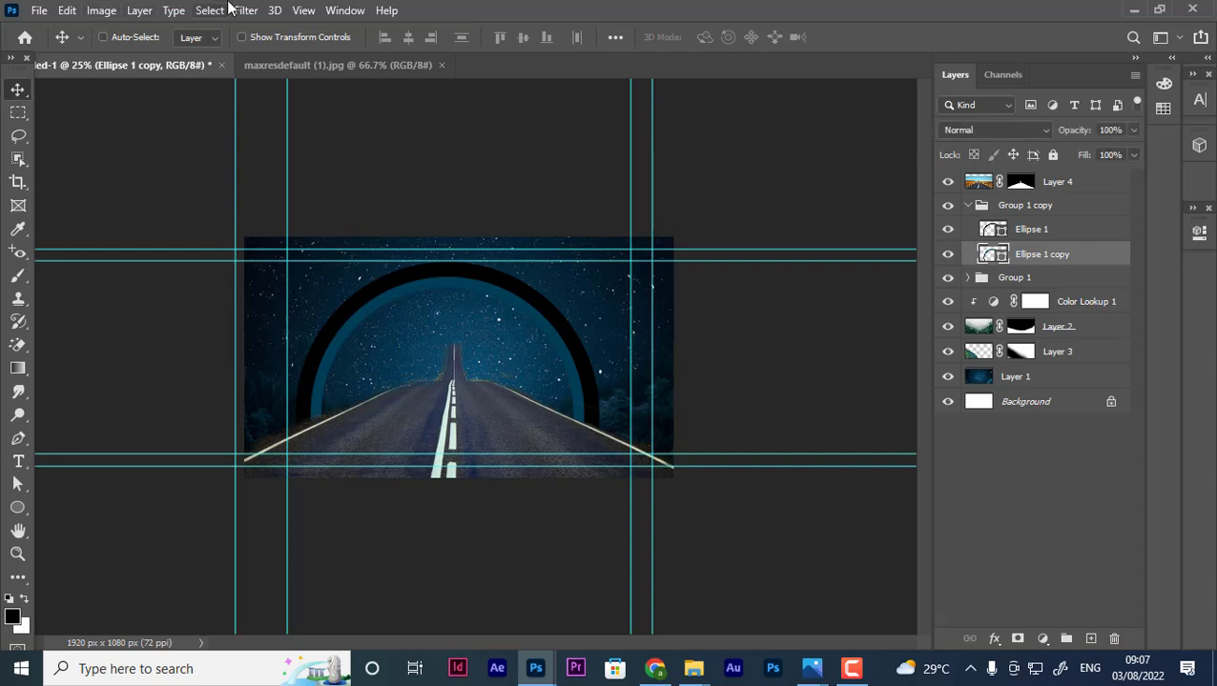
left_click(245, 11)
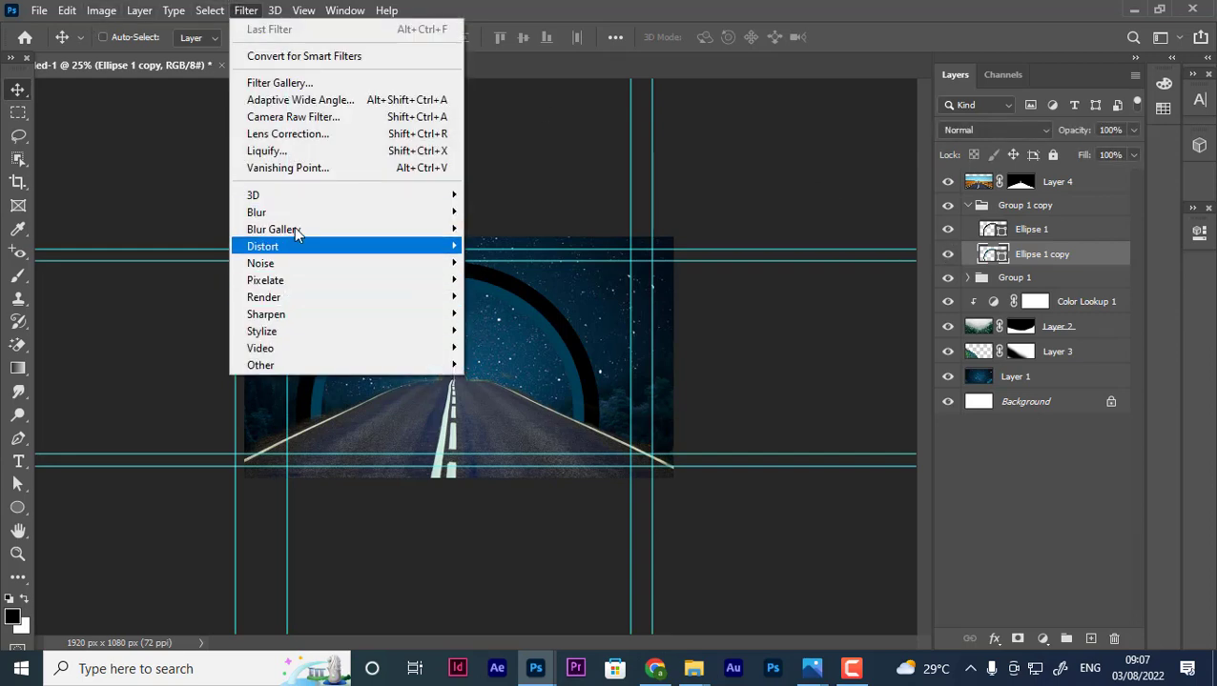
Apply a 135.9 px Gaussian Blur smart filter to Group 1 copy's blue ring.
mouse_move(257, 212)
left_click(487, 279)
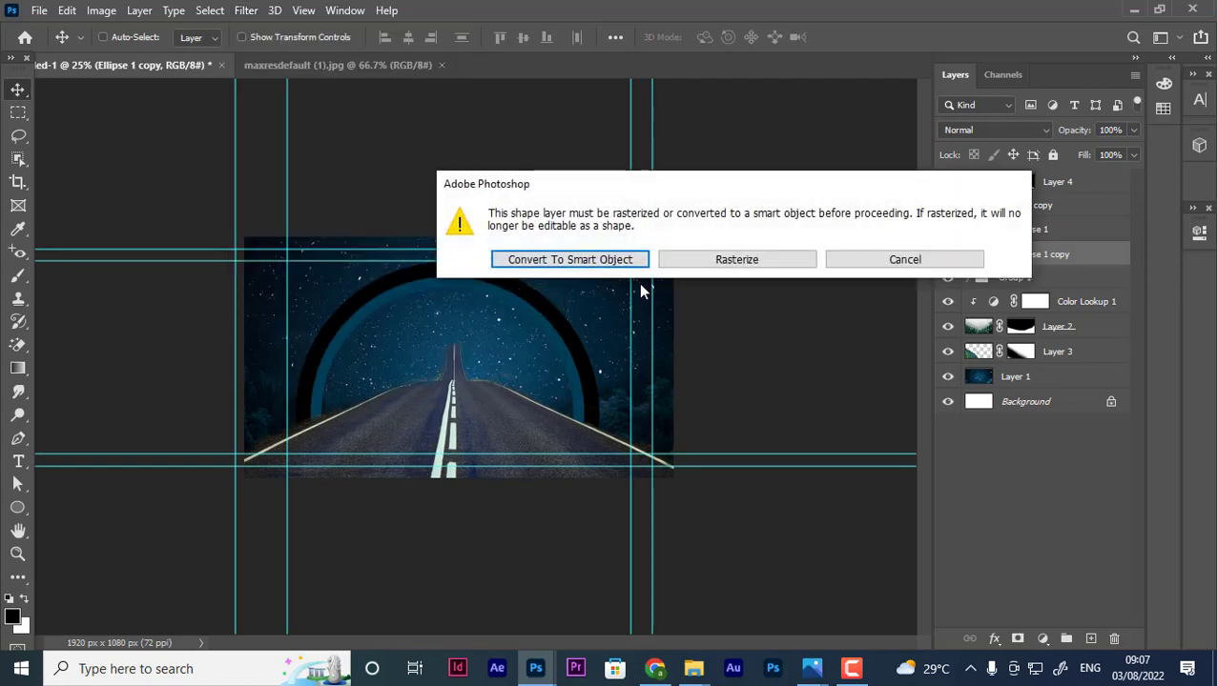
left_click(589, 268)
left_click_drag(353, 142, 875, 75)
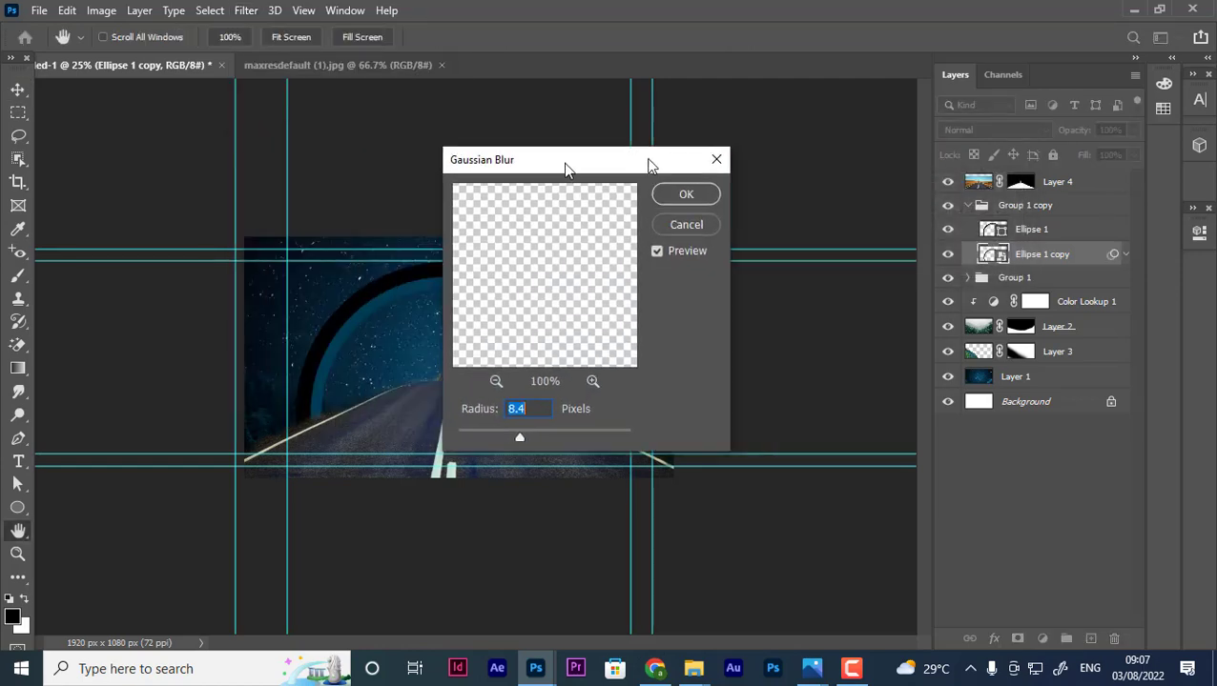
left_click_drag(832, 345, 903, 341)
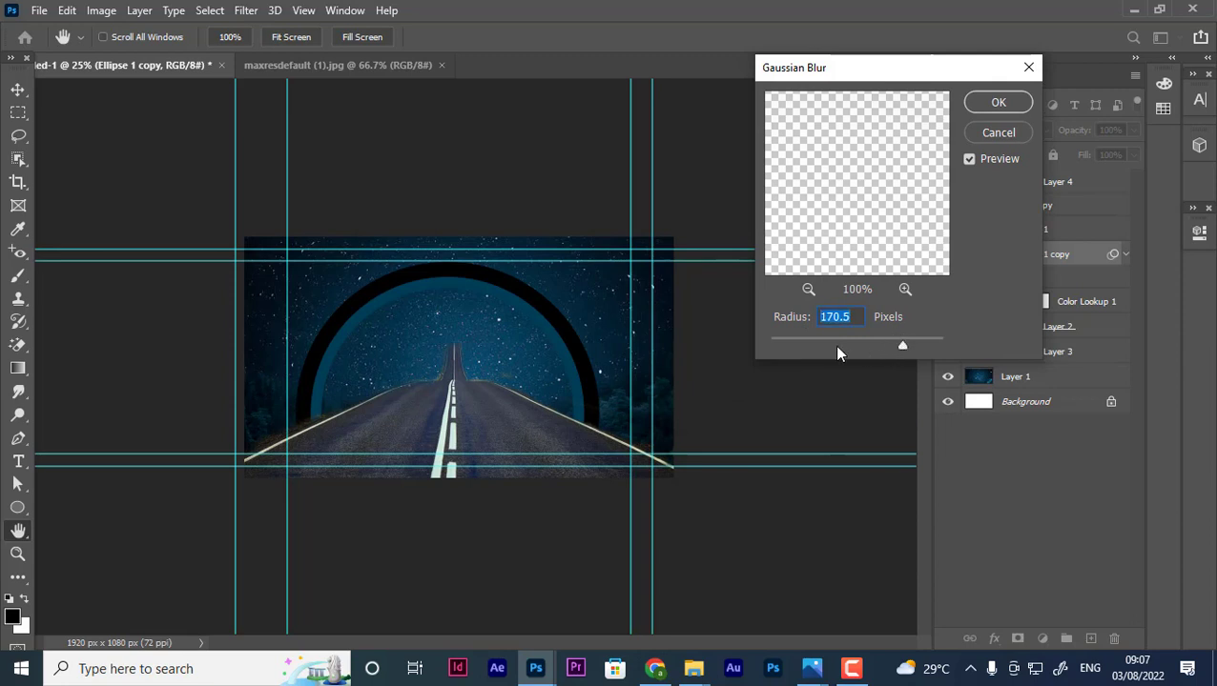
left_click_drag(899, 345, 923, 349)
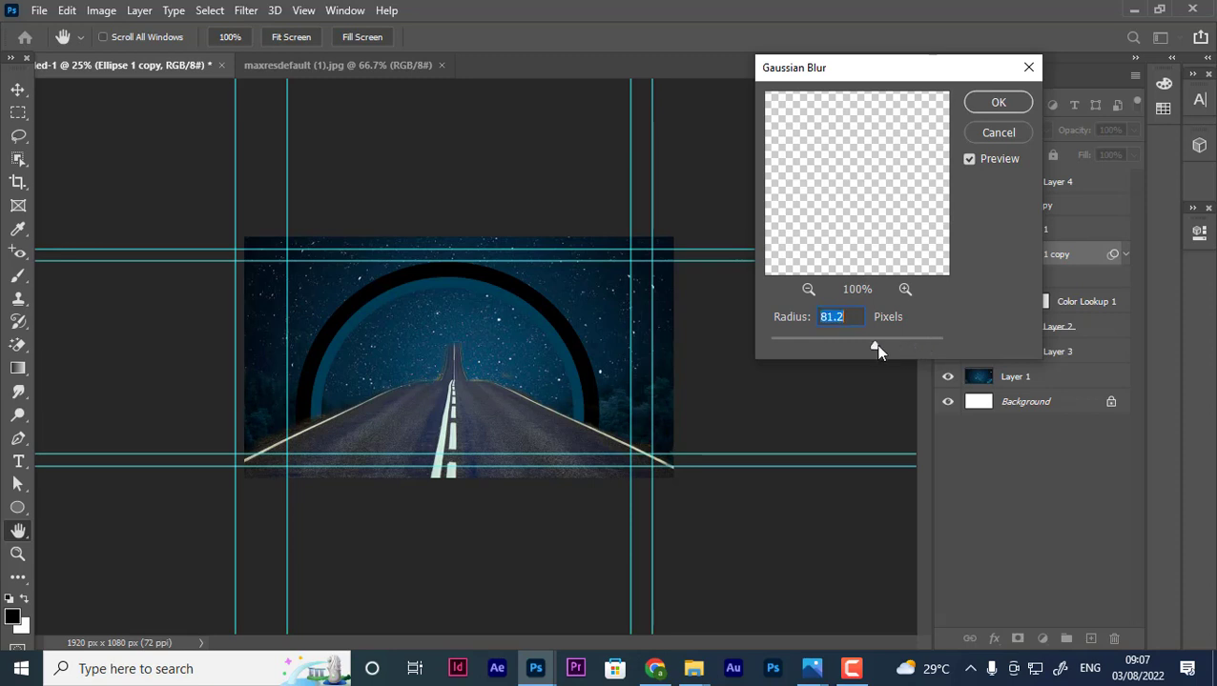
left_click(932, 345)
left_click_drag(919, 344, 896, 355)
left_click(999, 101)
Expand the original Group 1 and select its blue ring, Ellipse 1 copy.
left_click(970, 318)
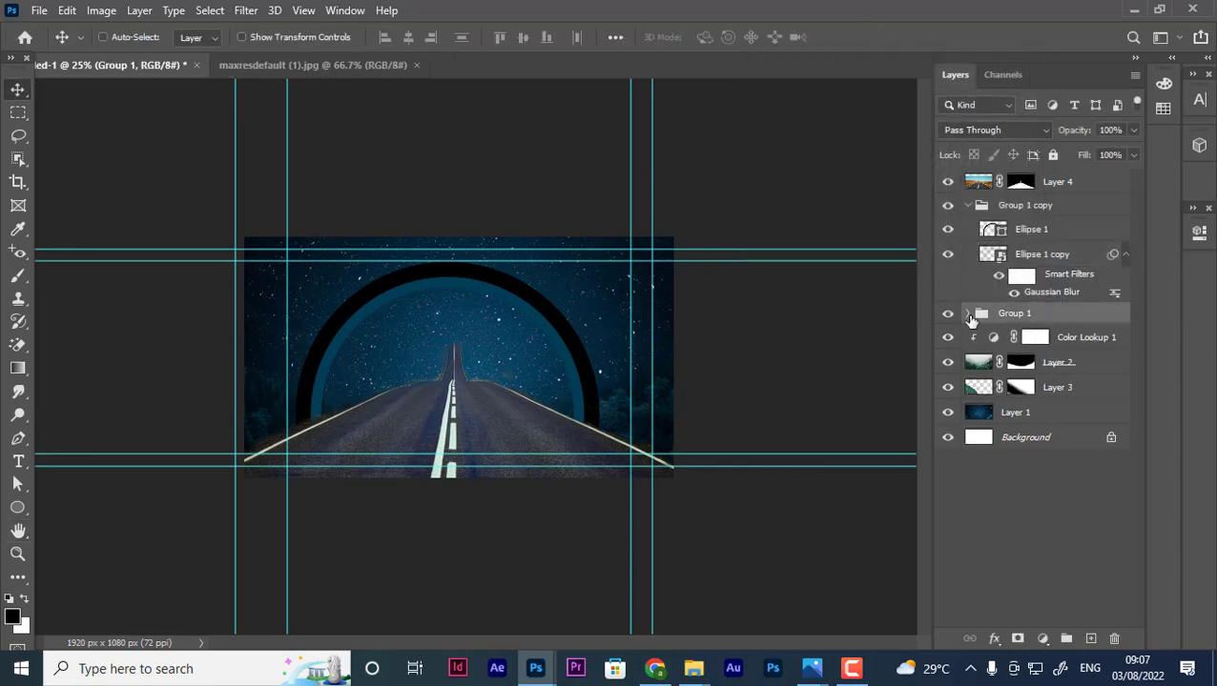
left_click(969, 316)
left_click(1068, 368)
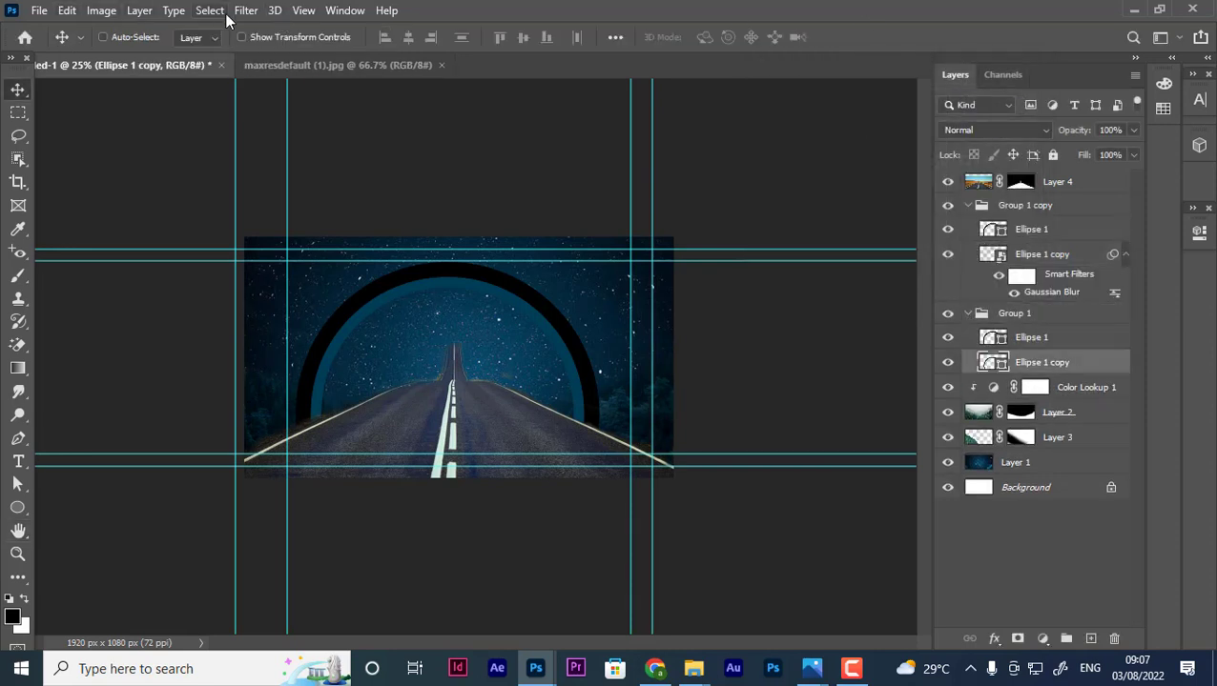
Give Group 1's blue ring a 6.2 px Gaussian Blur smart filter, then view maxresdefault (1).jpg.
left_click(245, 10)
mouse_move(256, 212)
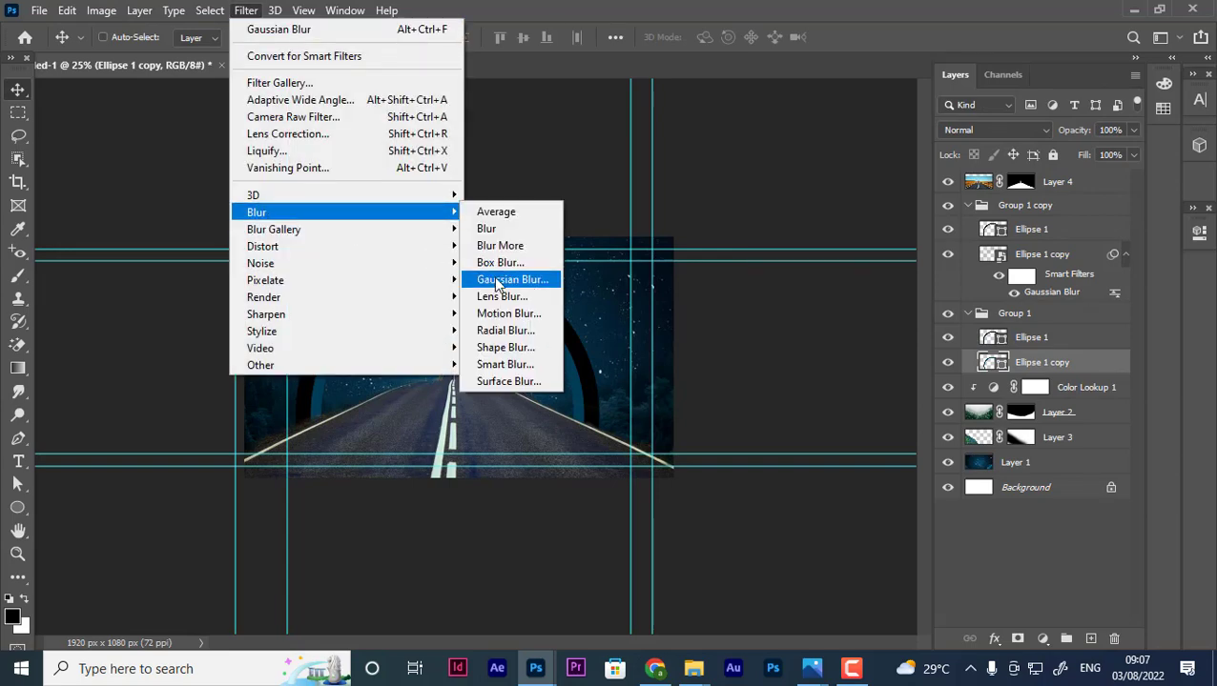
left_click(495, 284)
left_click(571, 253)
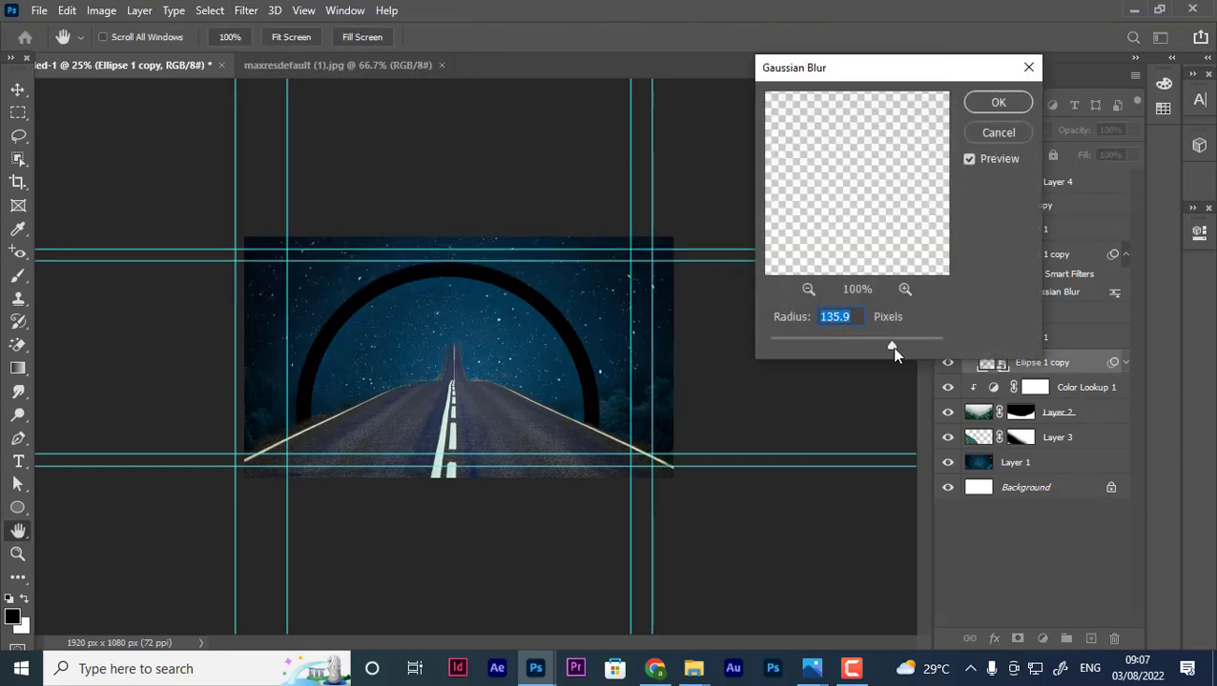
left_click_drag(891, 347, 848, 347)
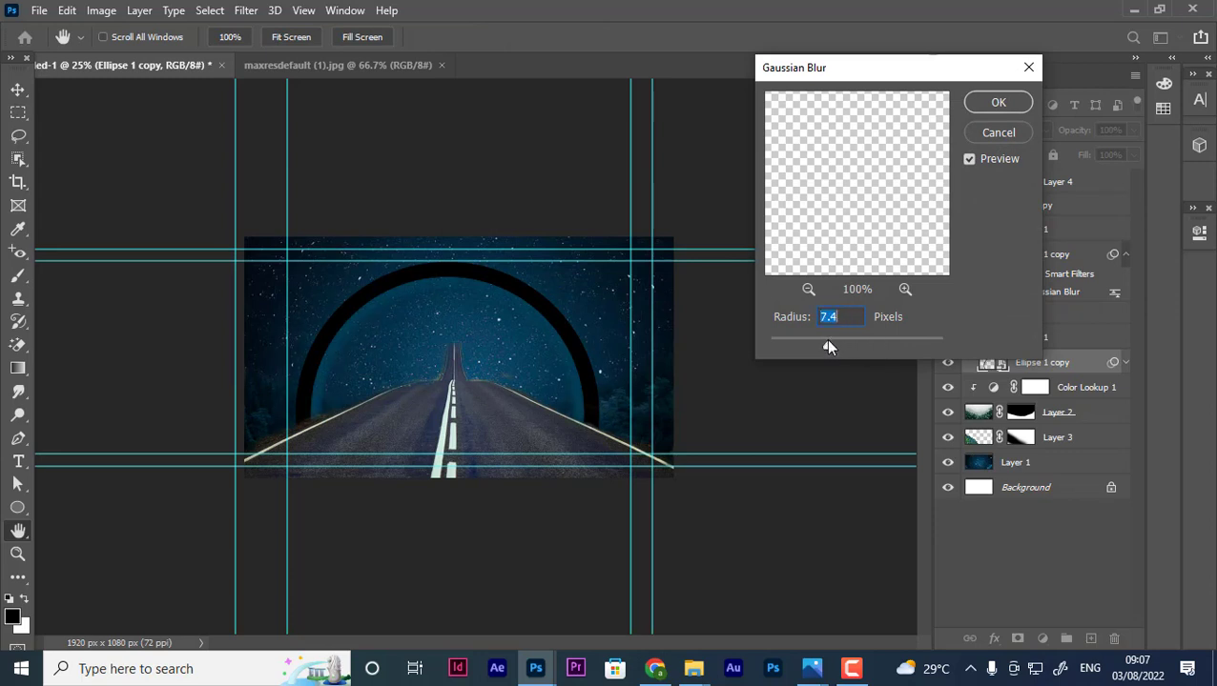
left_click(996, 102)
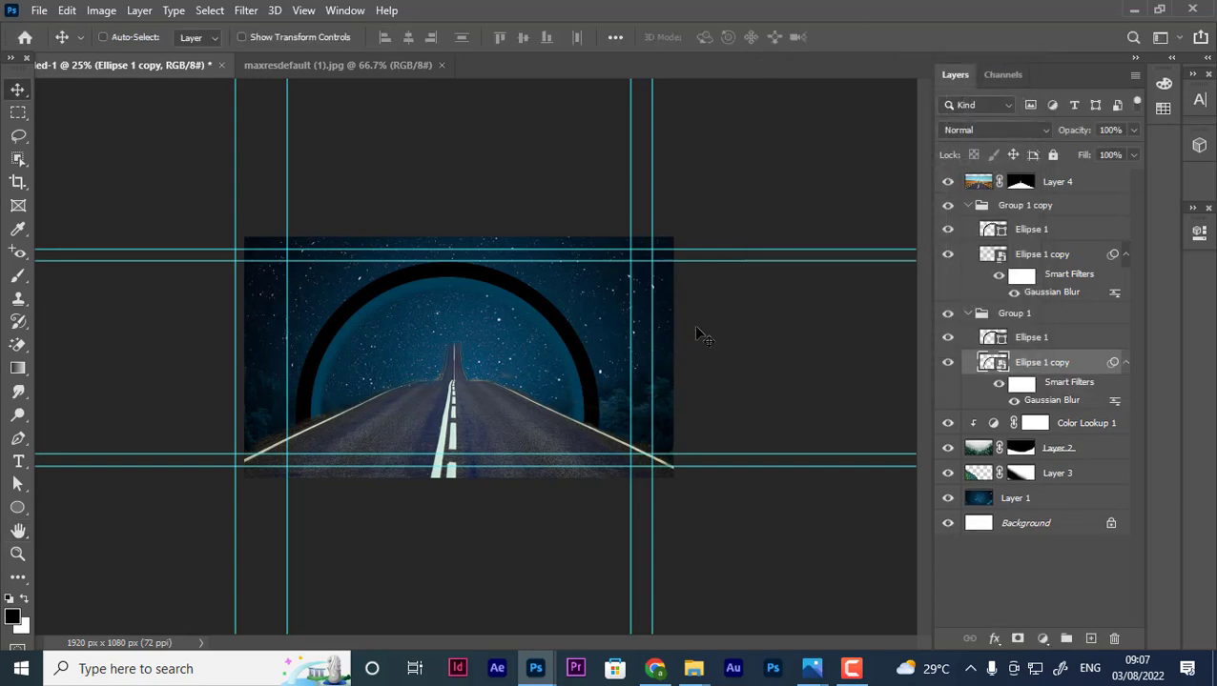
left_click(367, 71)
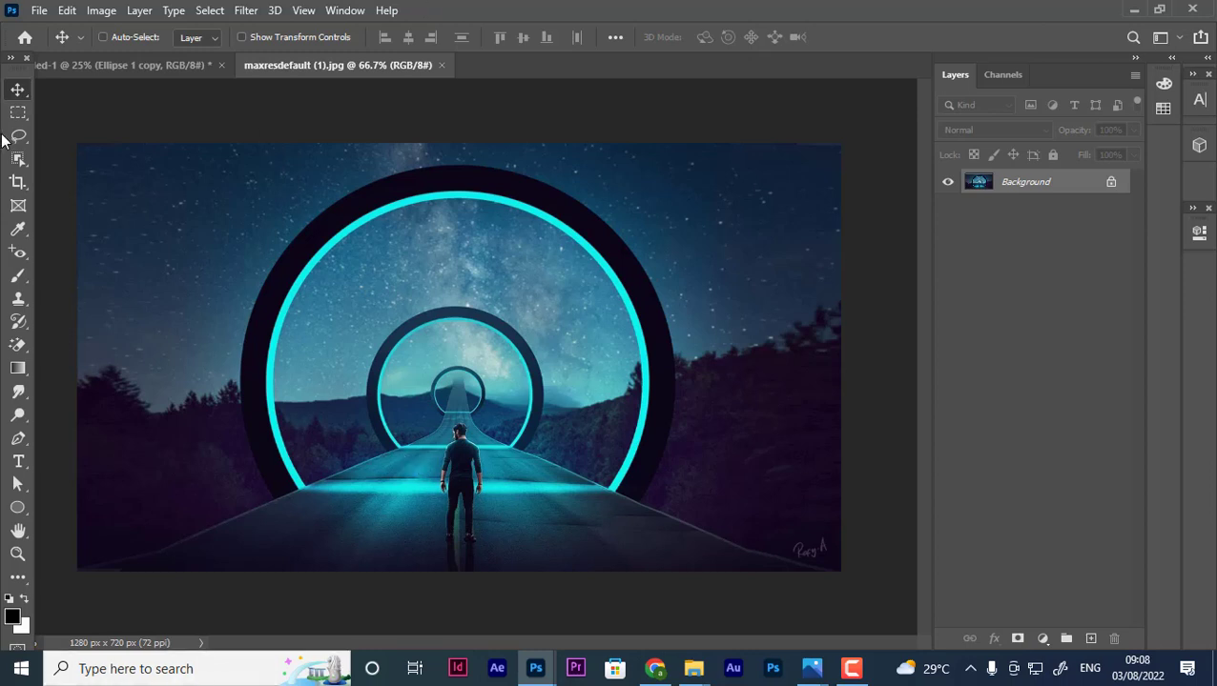
Compare against the glowing portal reference, return to Untitled-1, and collapse Group 1.
left_click(150, 63)
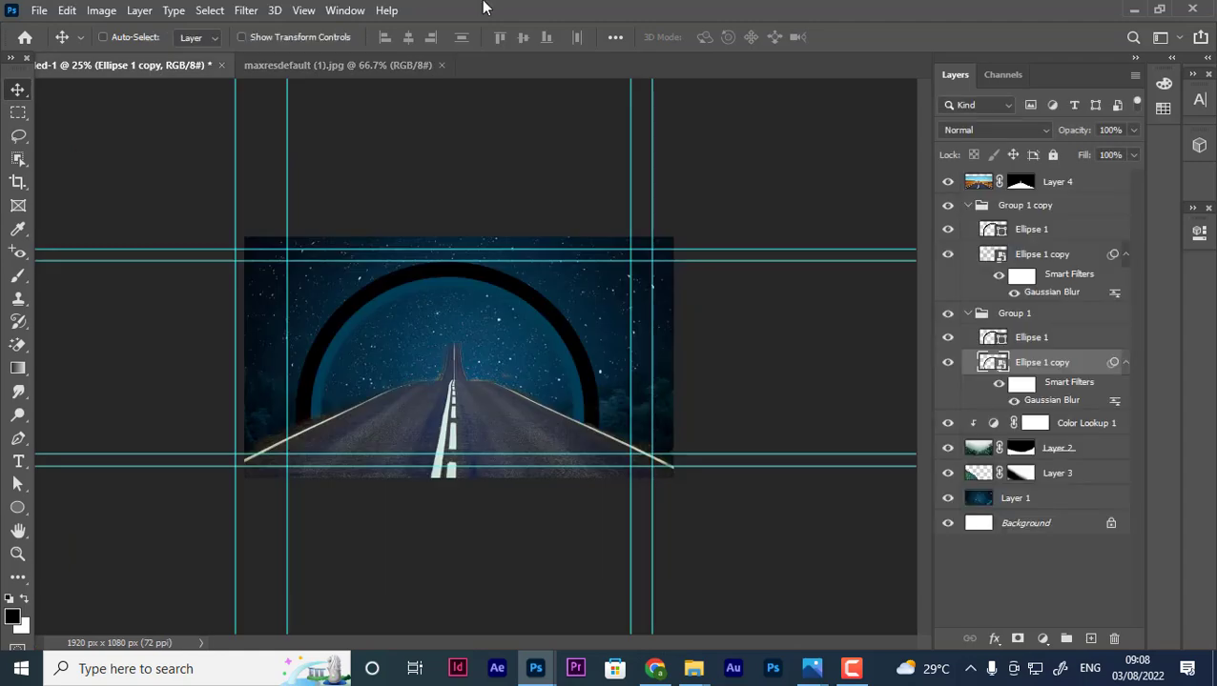
left_click(388, 63)
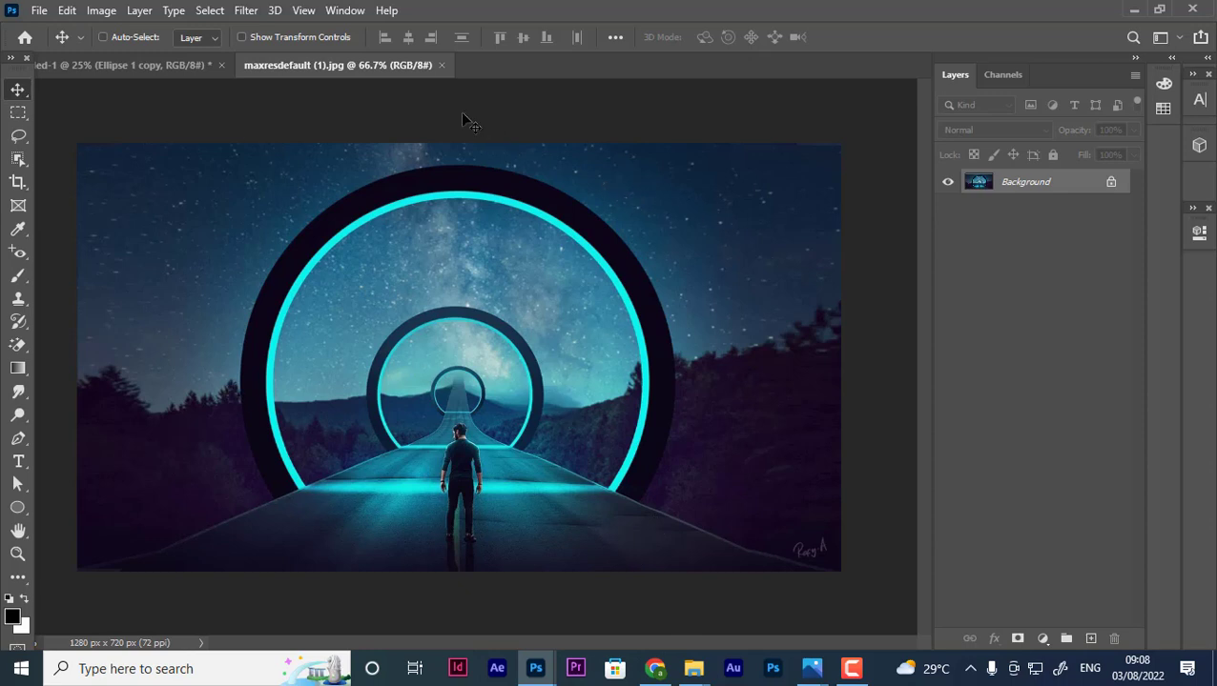
left_click(193, 67)
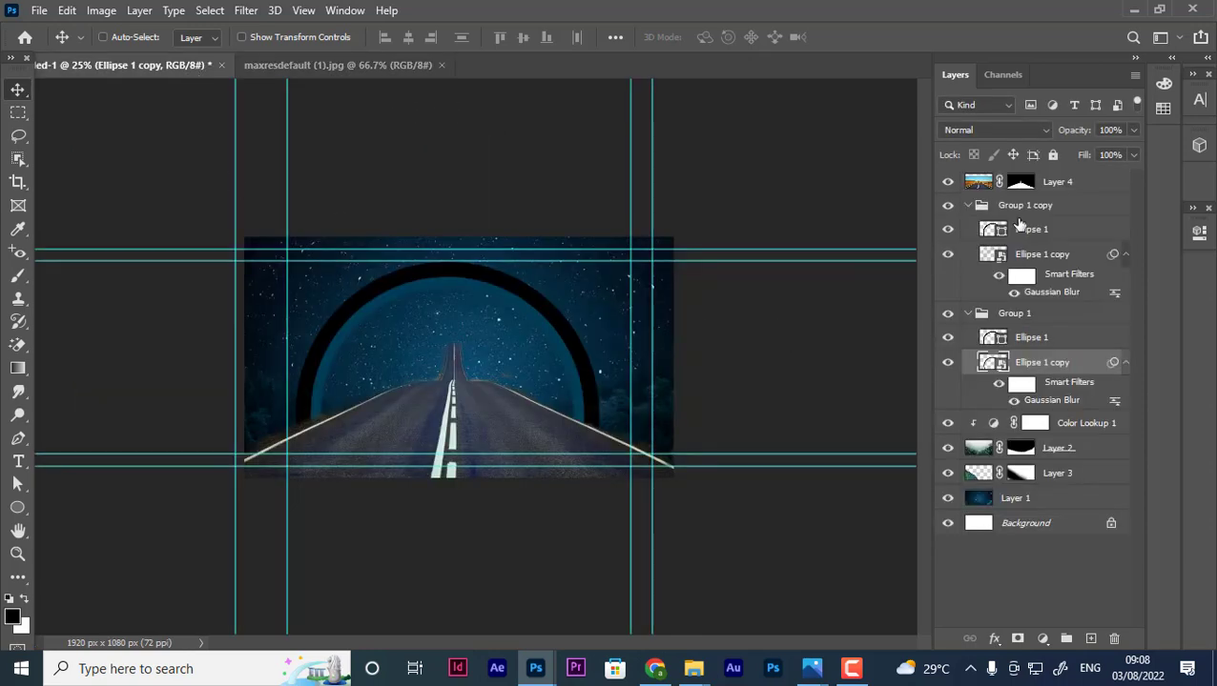
left_click(968, 314)
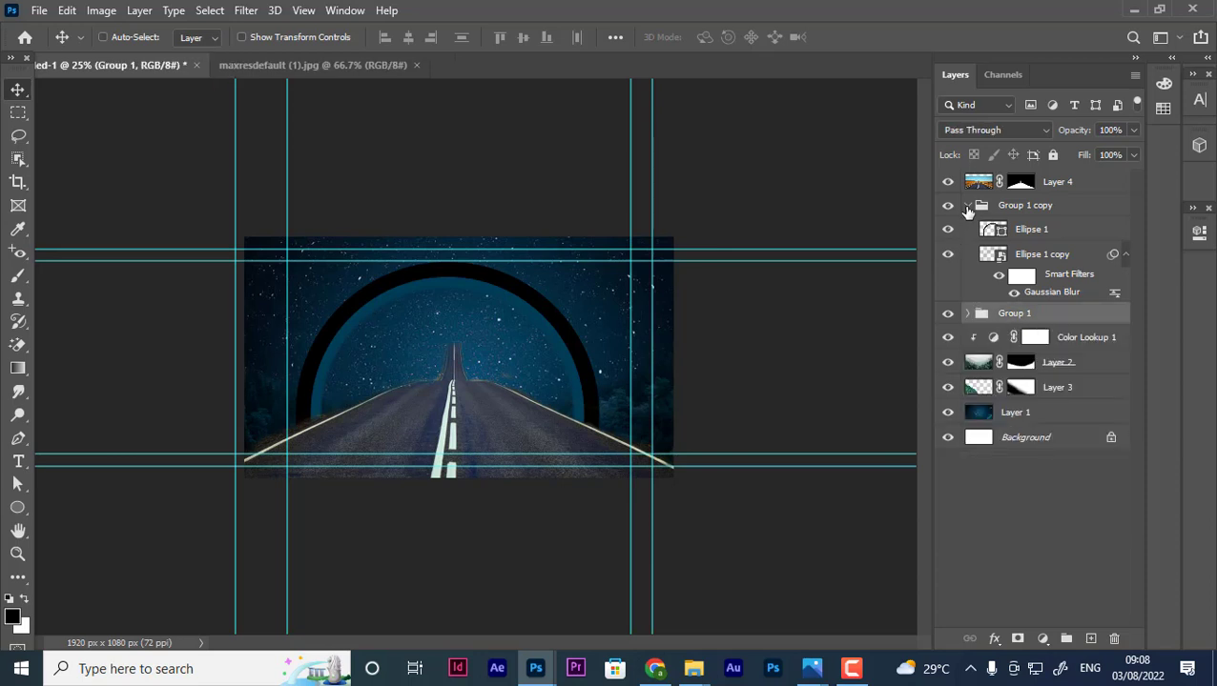
Duplicate Group 1 and Group 1 copy together and drag the copies lower on the road.
left_click(968, 205)
left_click(1028, 206)
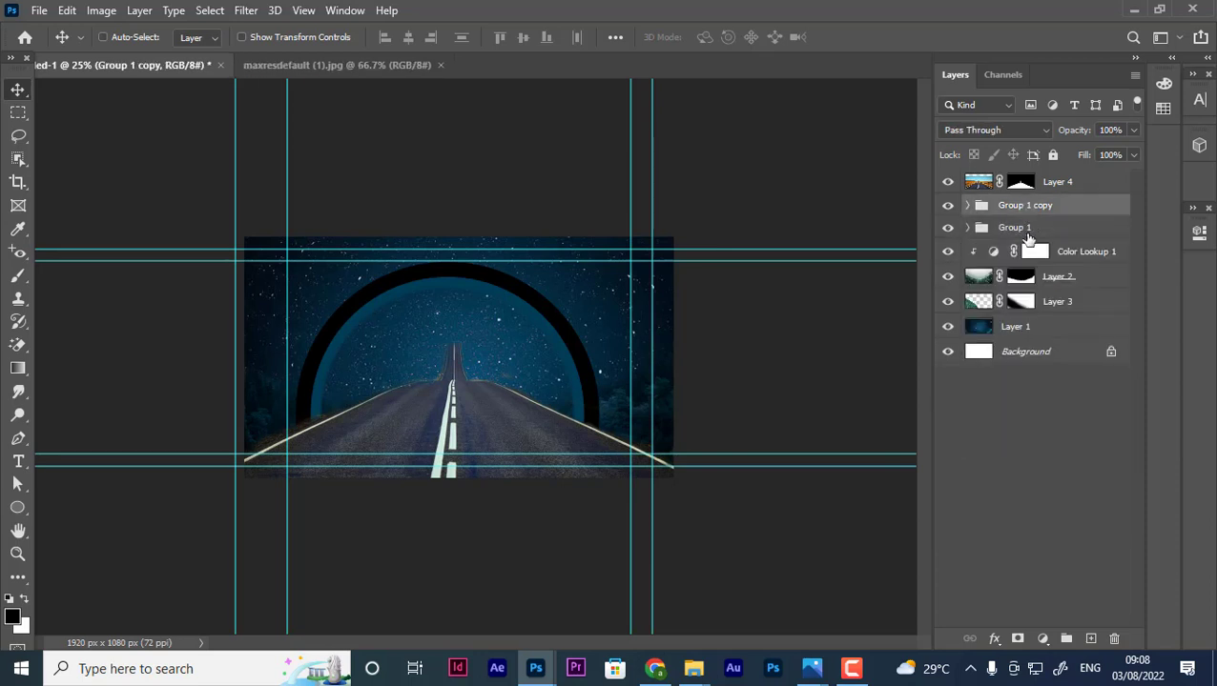
left_click(1022, 230)
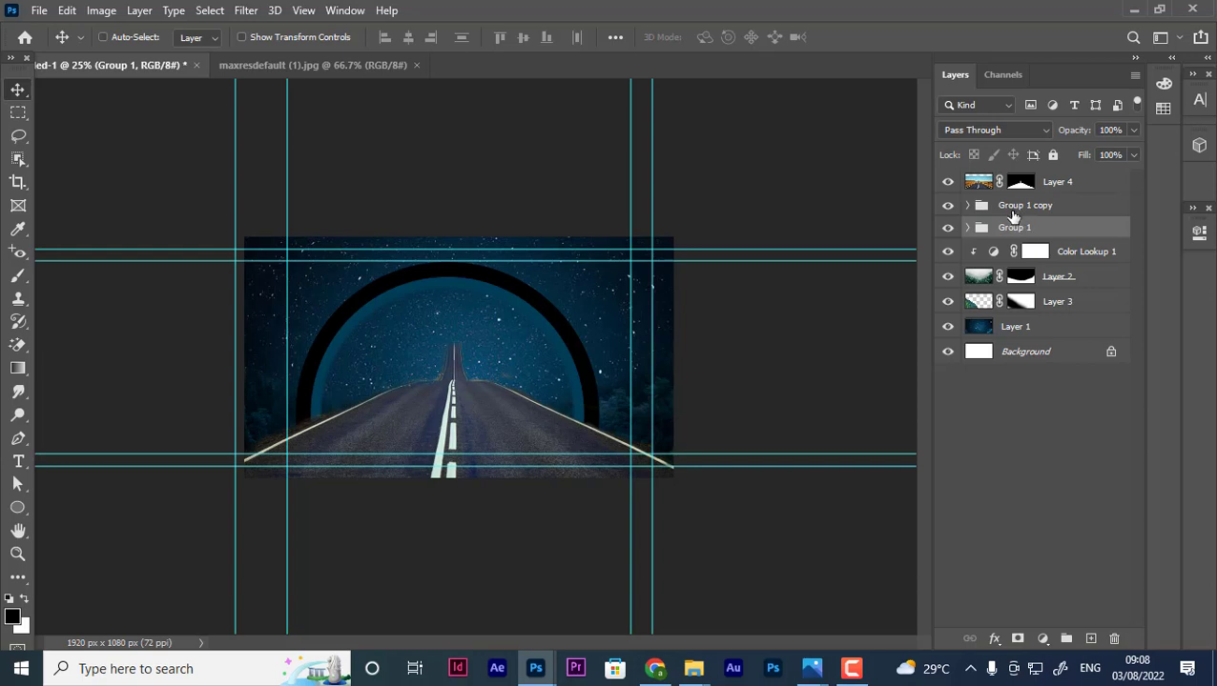
left_click(1013, 211)
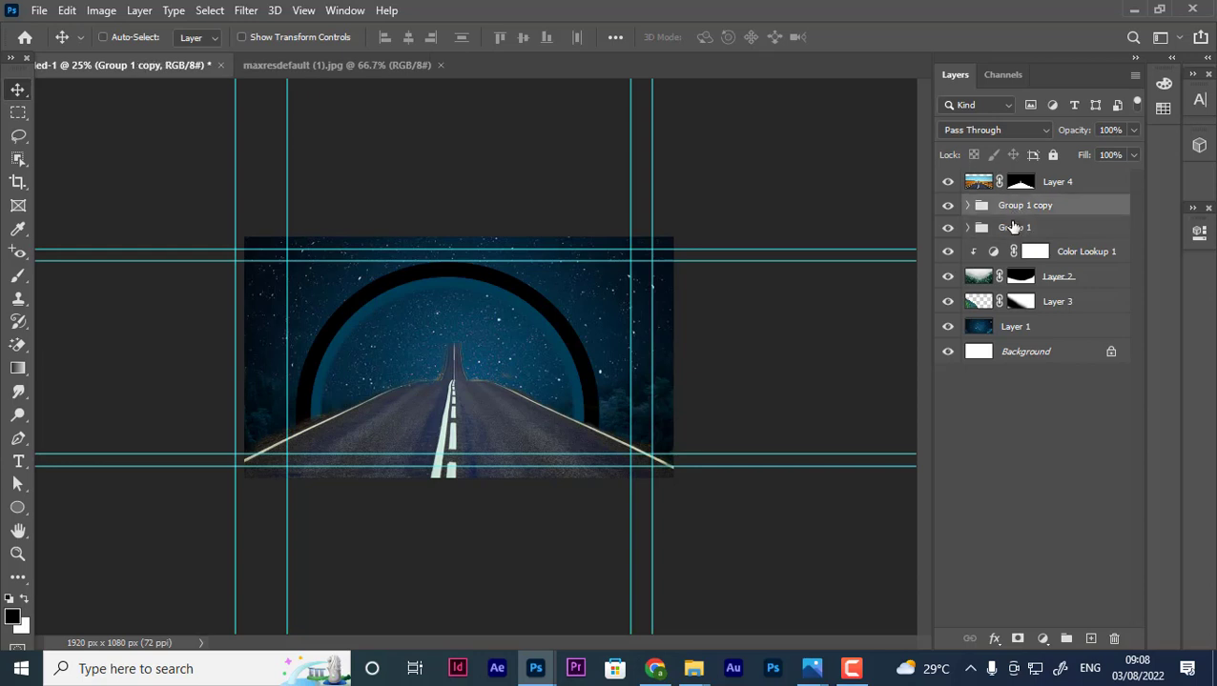
left_click(1011, 231, "shift")
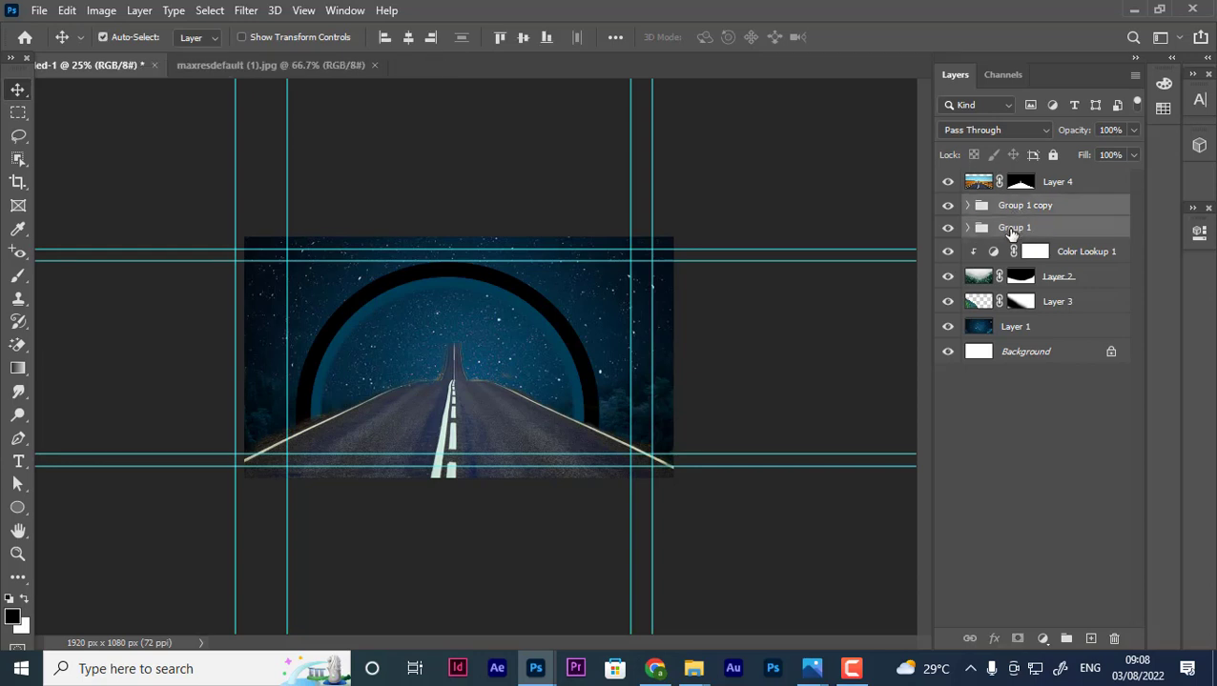
key("ctrl+j")
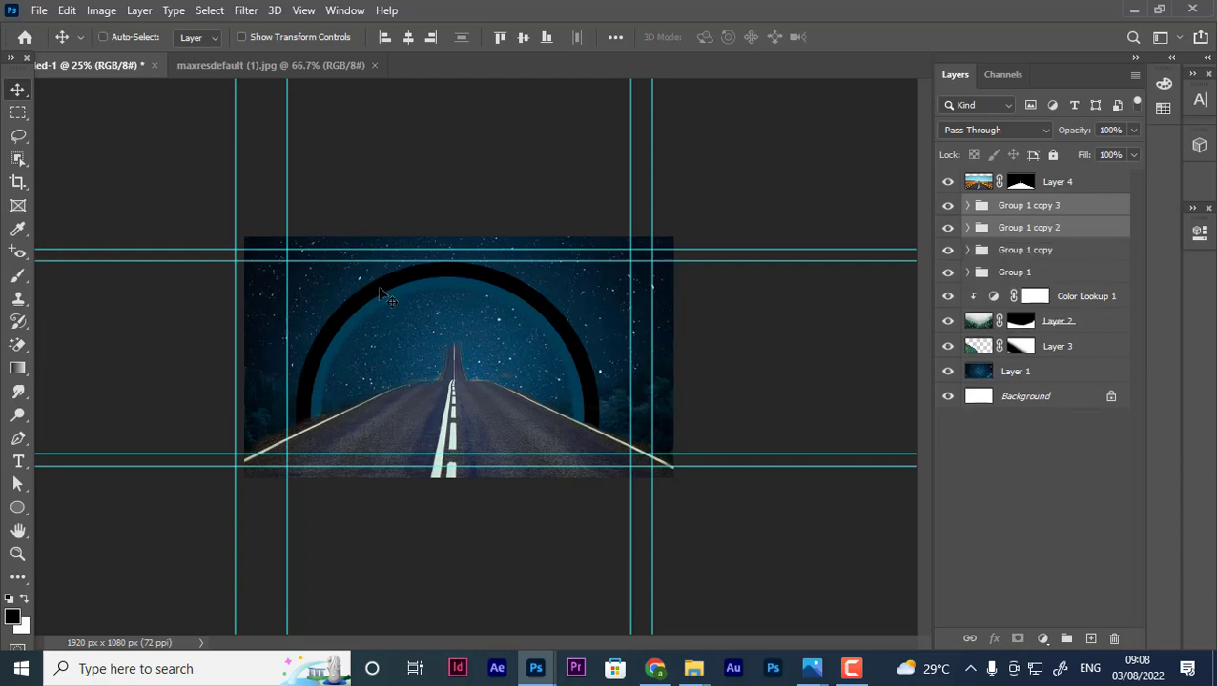
left_click_drag(447, 282, 446, 352)
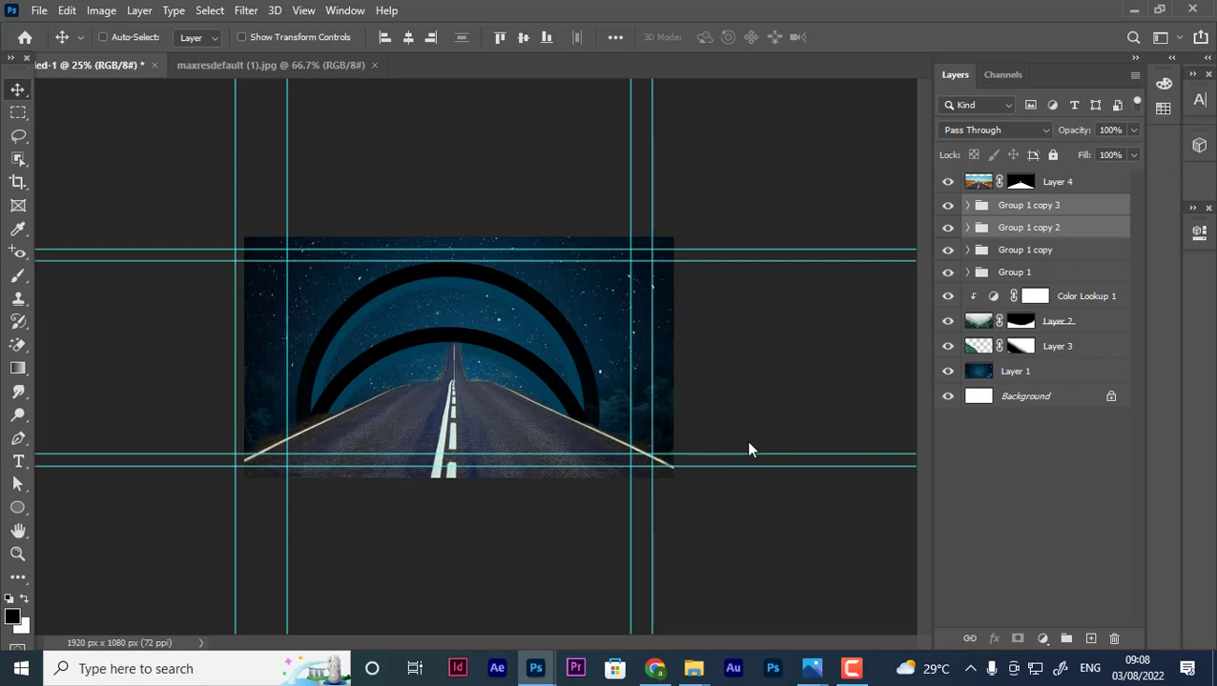
Select Group 1 copy 2 and copy 3 and try transforming them, cancelling after the smart-filter warning.
key("ctrl+t")
left_click(623, 271)
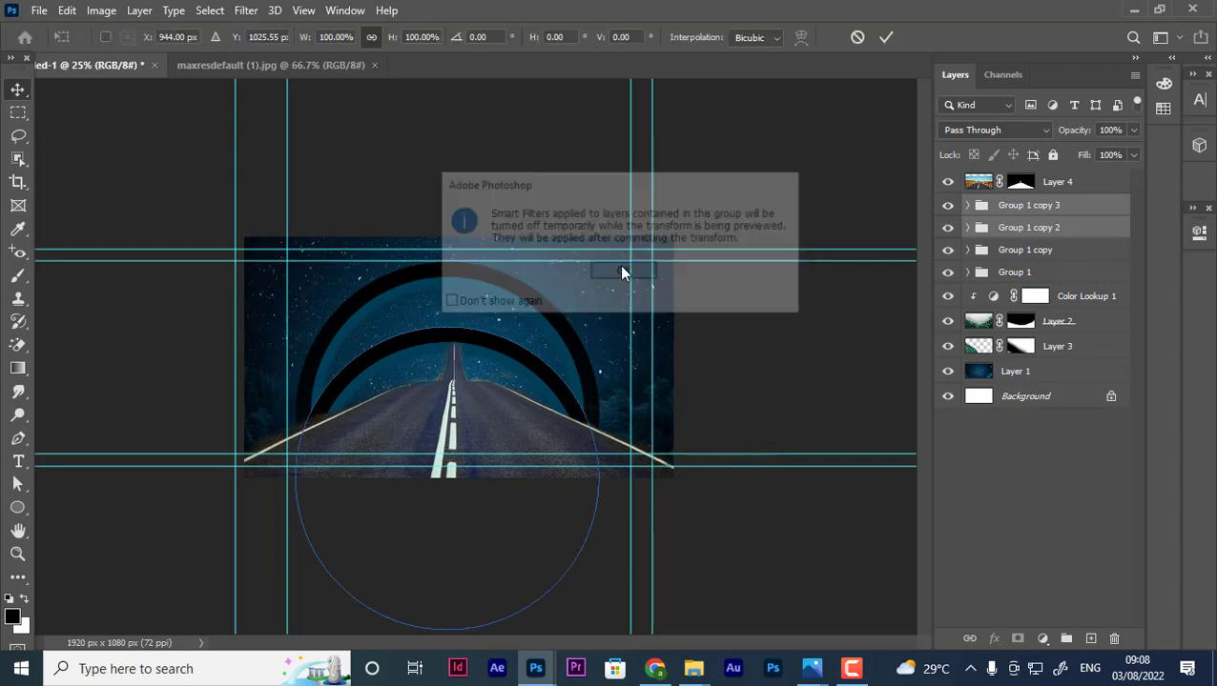
key("Return")
left_click(1029, 208)
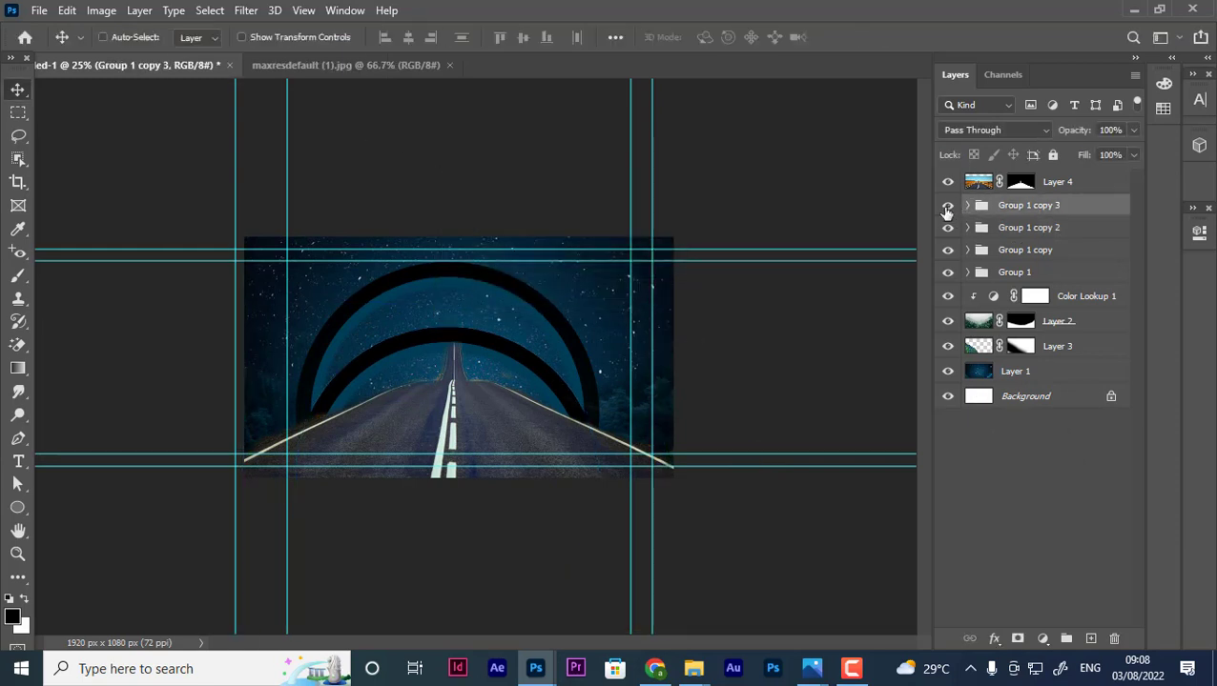
left_click(1013, 231, "ctrl")
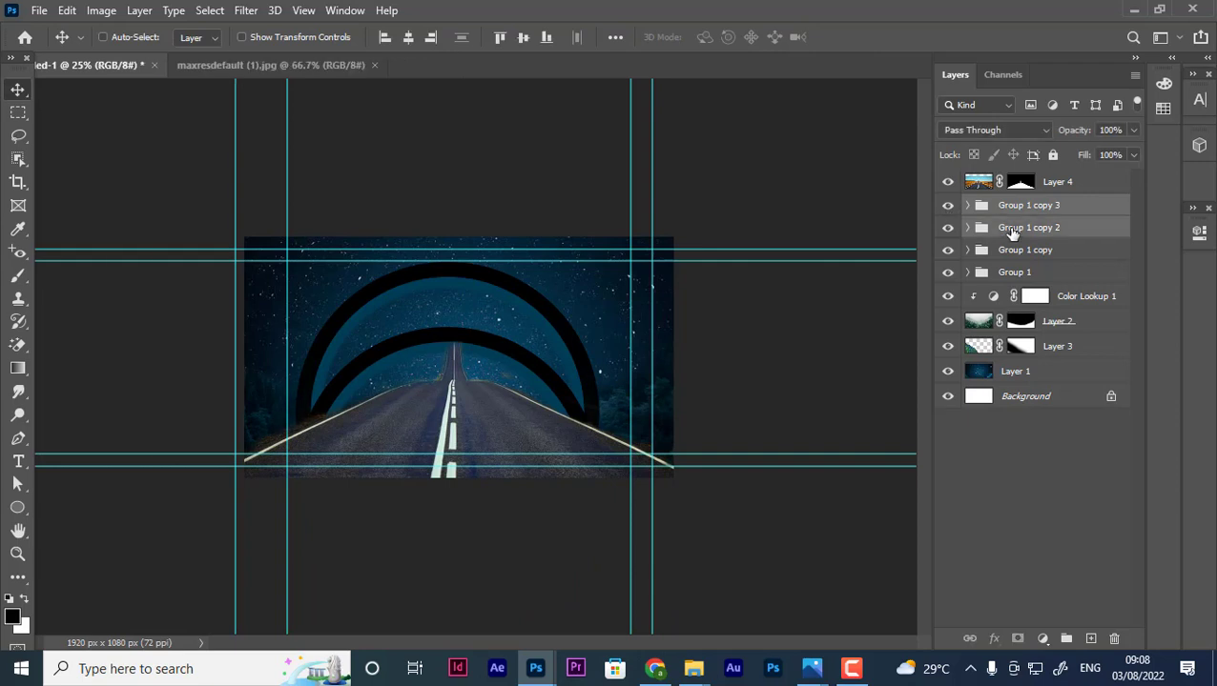
key("ctrl+t")
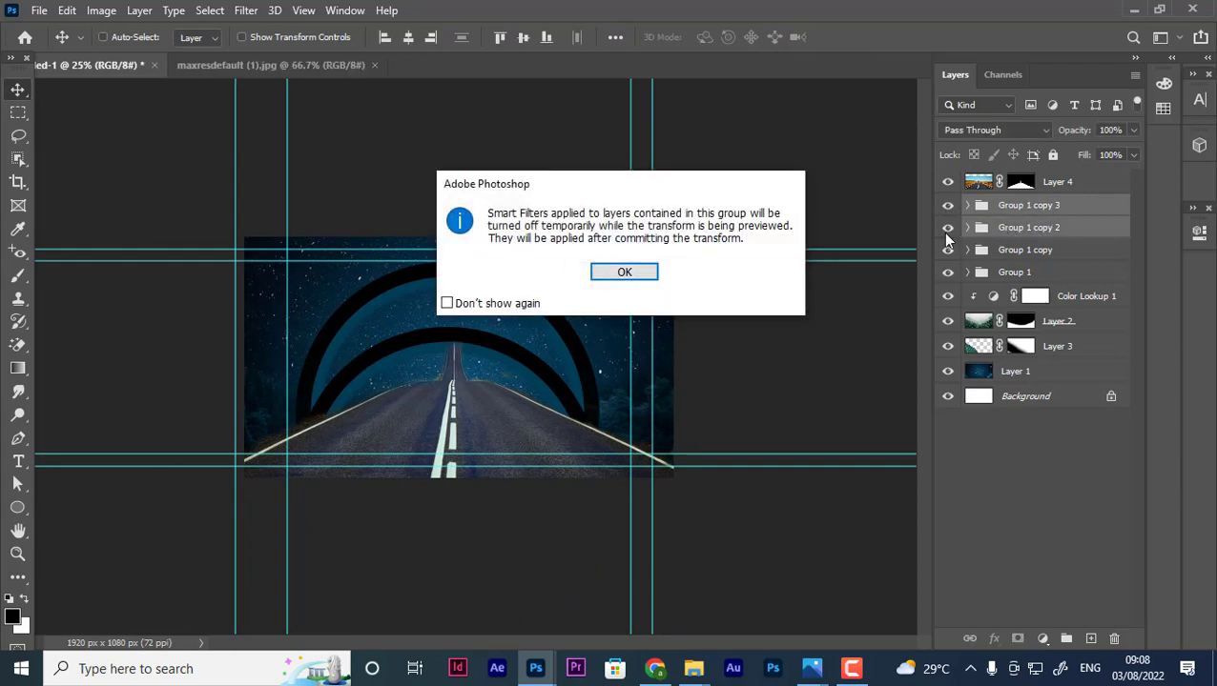
left_click(641, 274)
key("Escape")
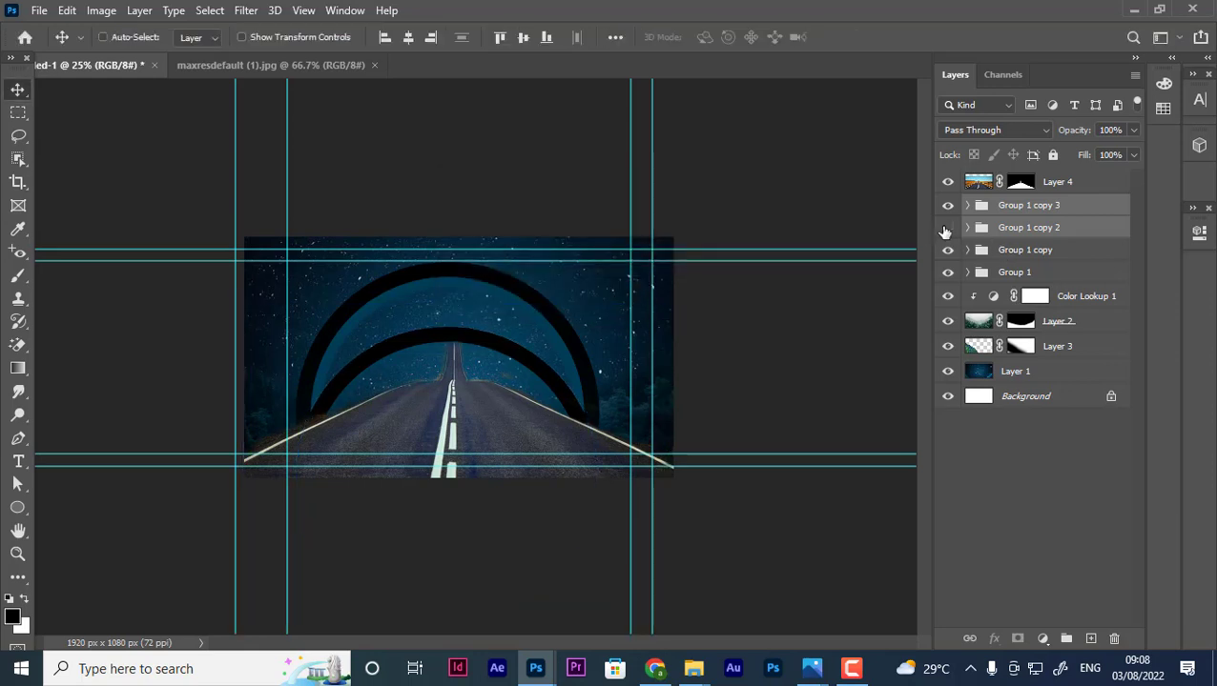
Hide Group 1 copy 3 and try transforming Group 1 copy 2 alone, then cancel.
left_click(947, 205)
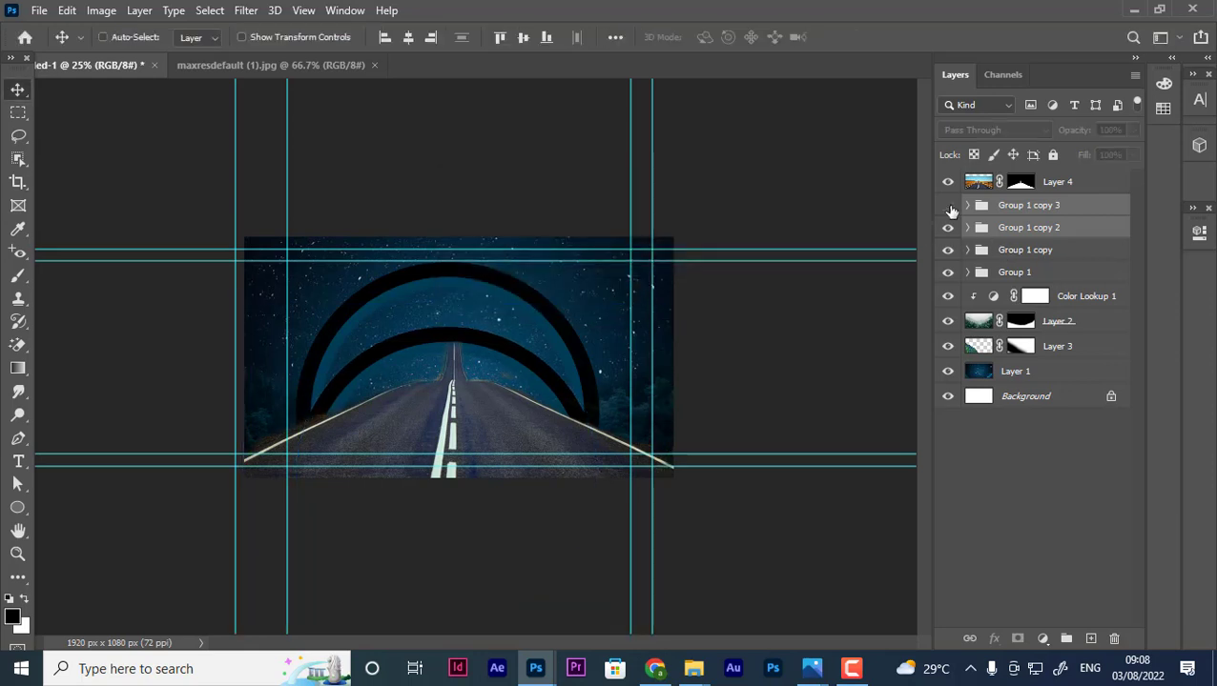
key("ctrl+t")
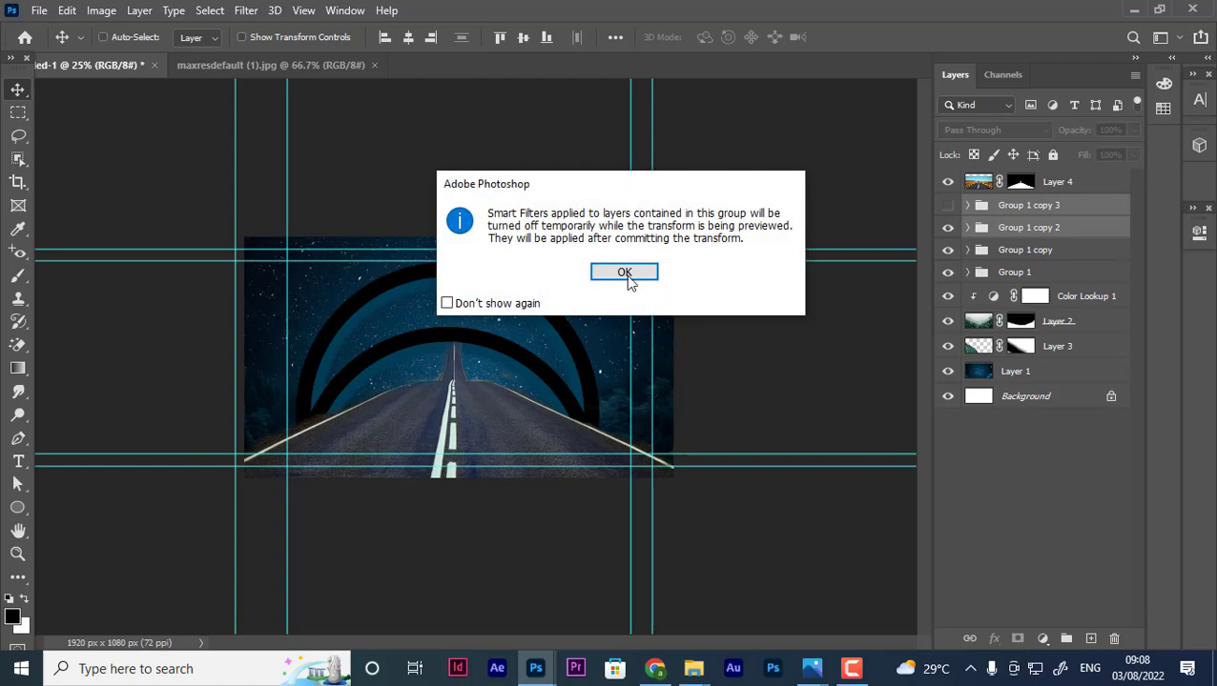
left_click(624, 275)
left_click(1034, 229)
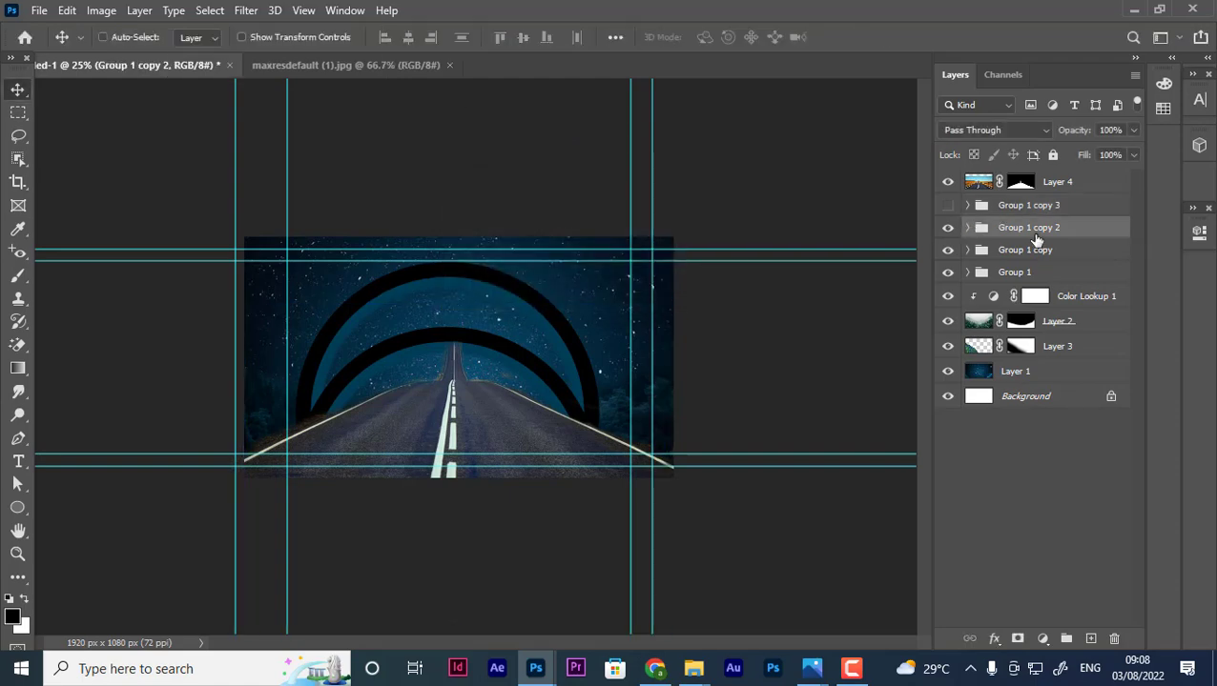
key("ctrl+t")
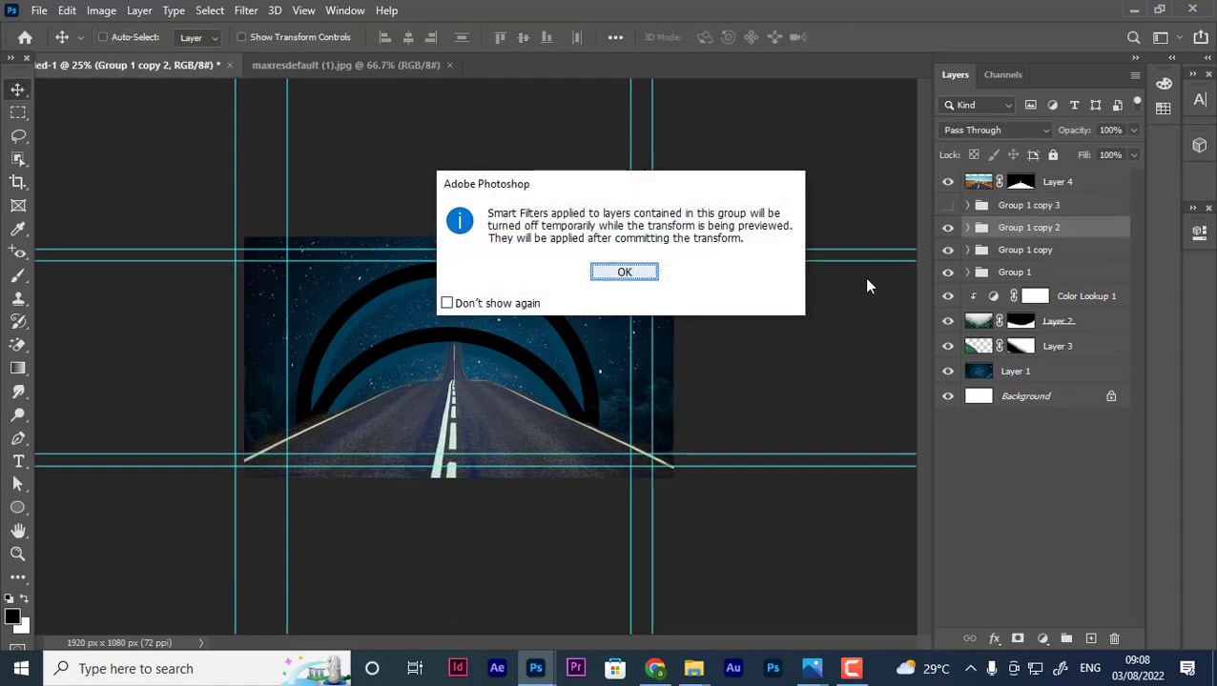
left_click(625, 273)
key("Escape")
Expand Group 1 copy 2 and try transforming both its ellipses, dismissing the smart-filter warning.
left_click(968, 228)
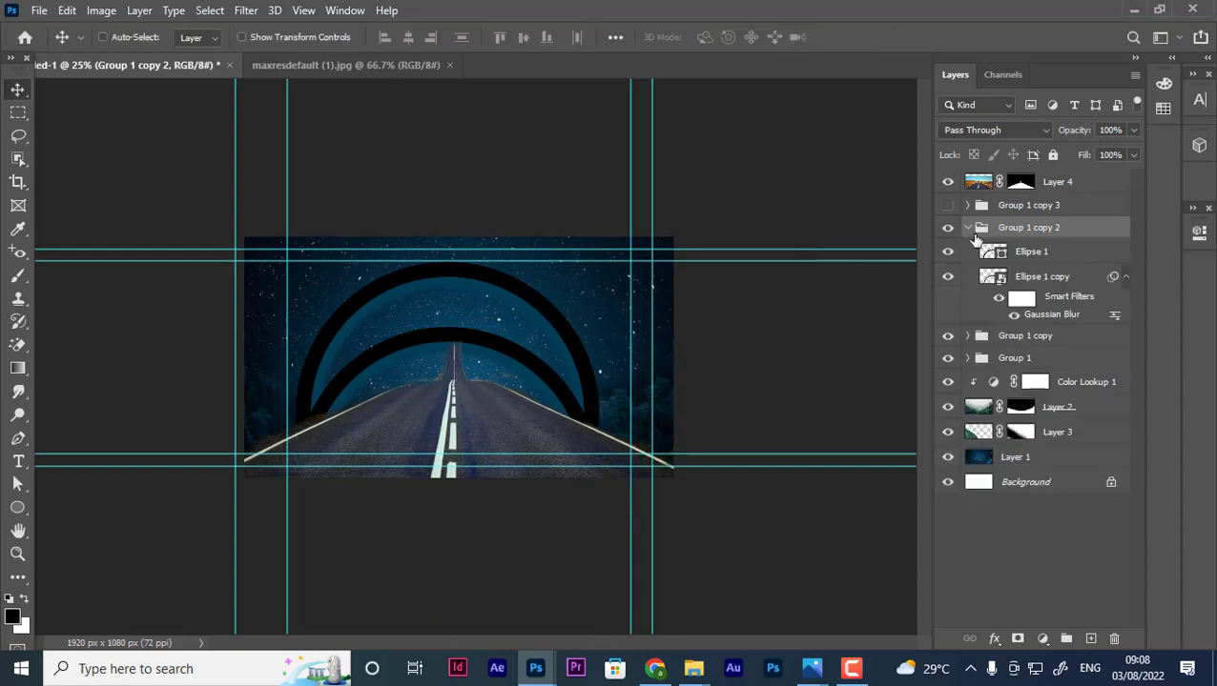
left_click(1040, 258)
left_click(1041, 276, "shift")
key("ctrl")
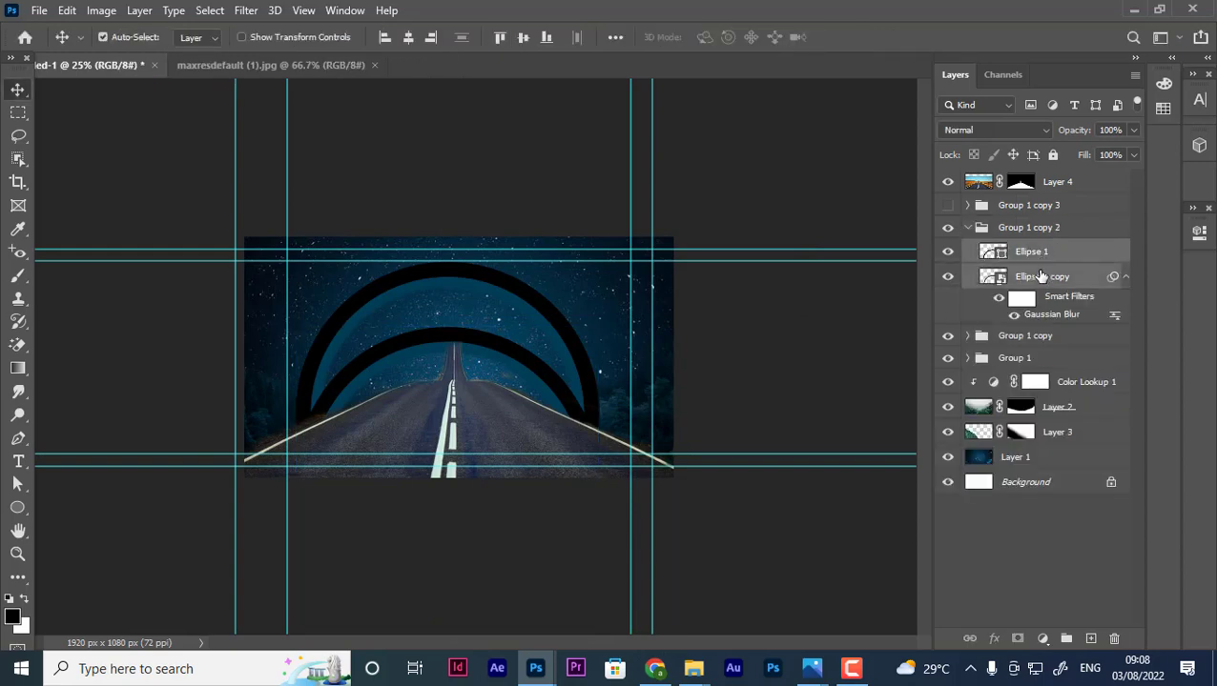
key("ctrl+t")
left_click(622, 274)
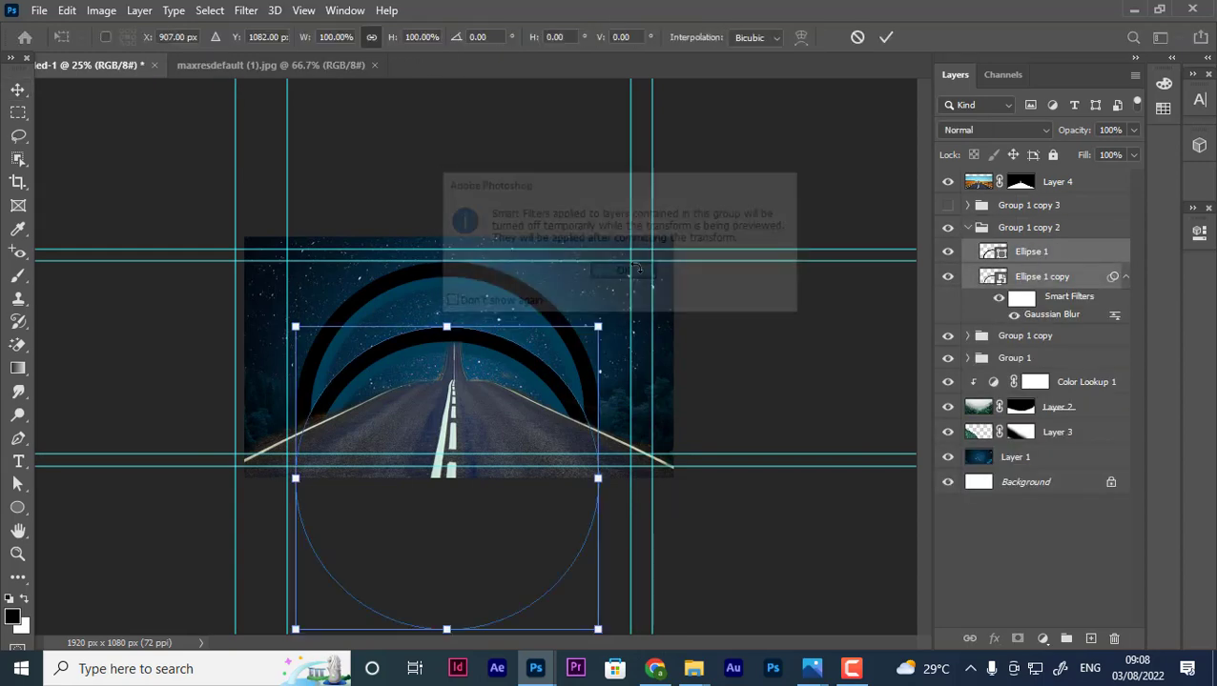
Scale Group 1 copy 2's Ellipse 1 to 82%, keeping it at its original position.
left_click(1033, 251)
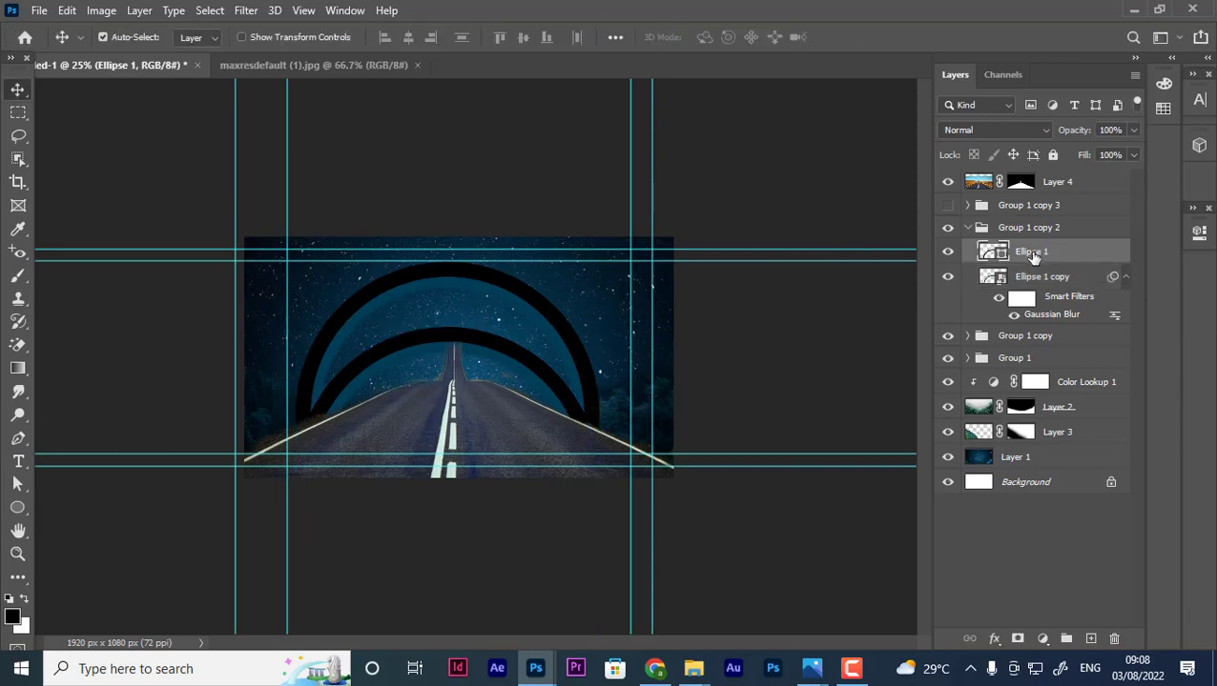
key("ctrl+t")
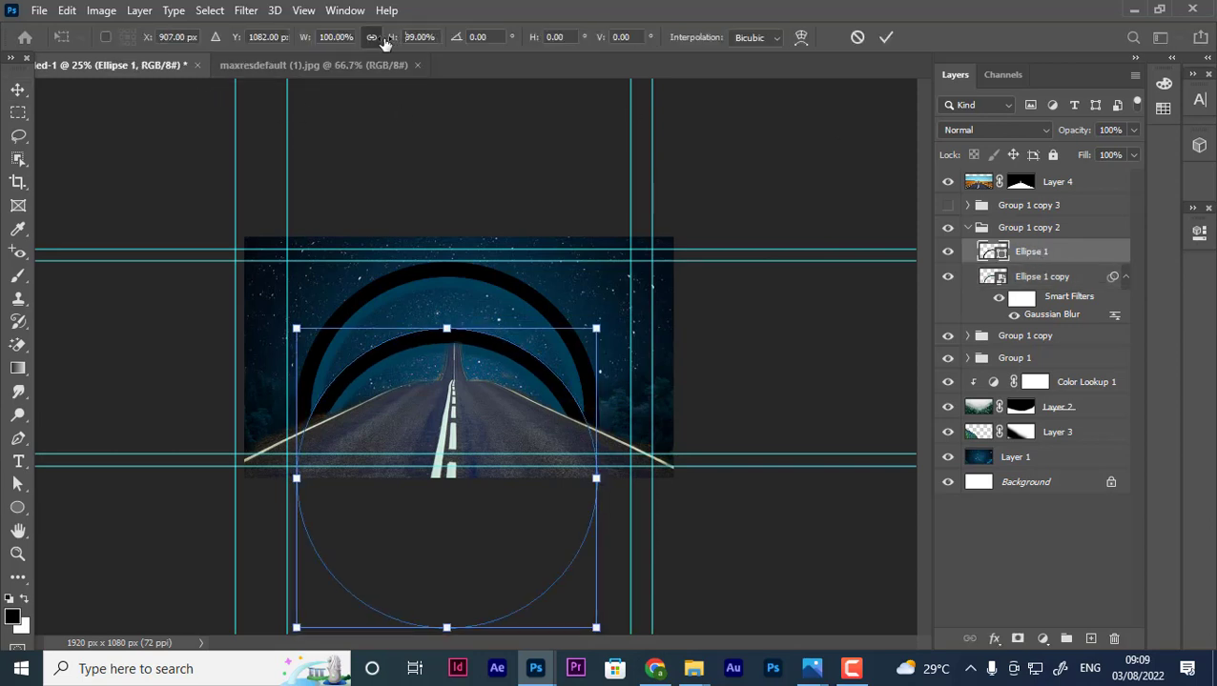
left_click_drag(393, 43, 372, 40)
left_click_drag(470, 365, 470, 316)
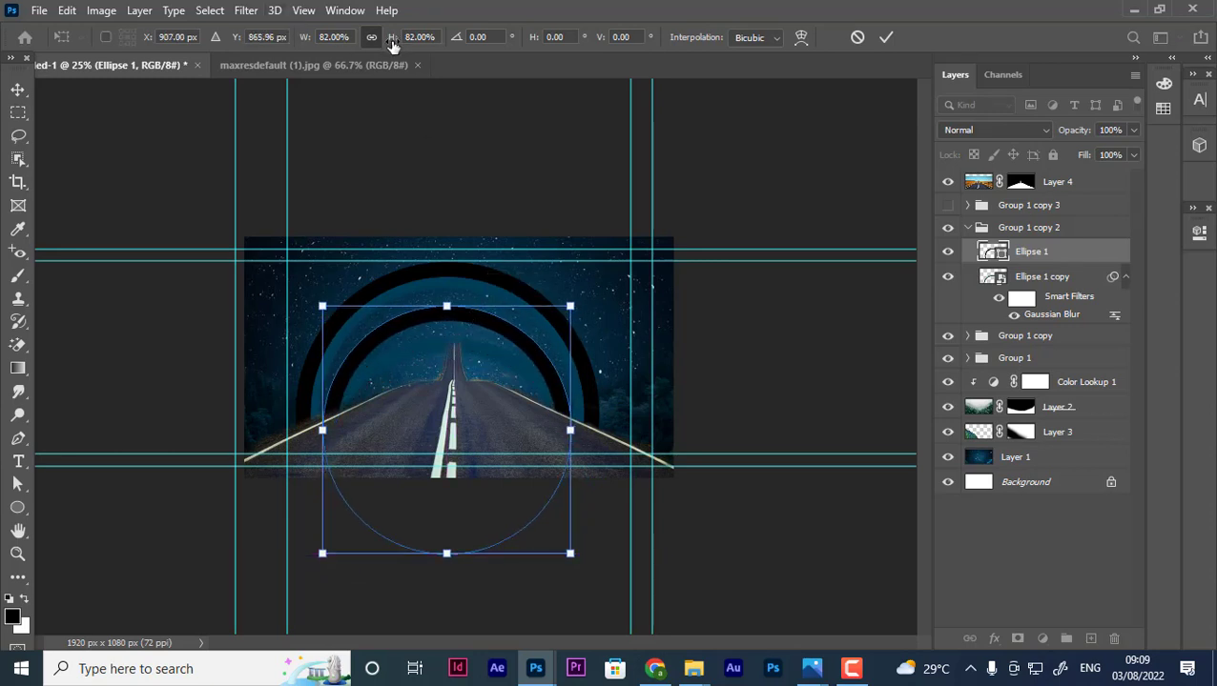
key("ctrl+z")
key("ctrl+z")
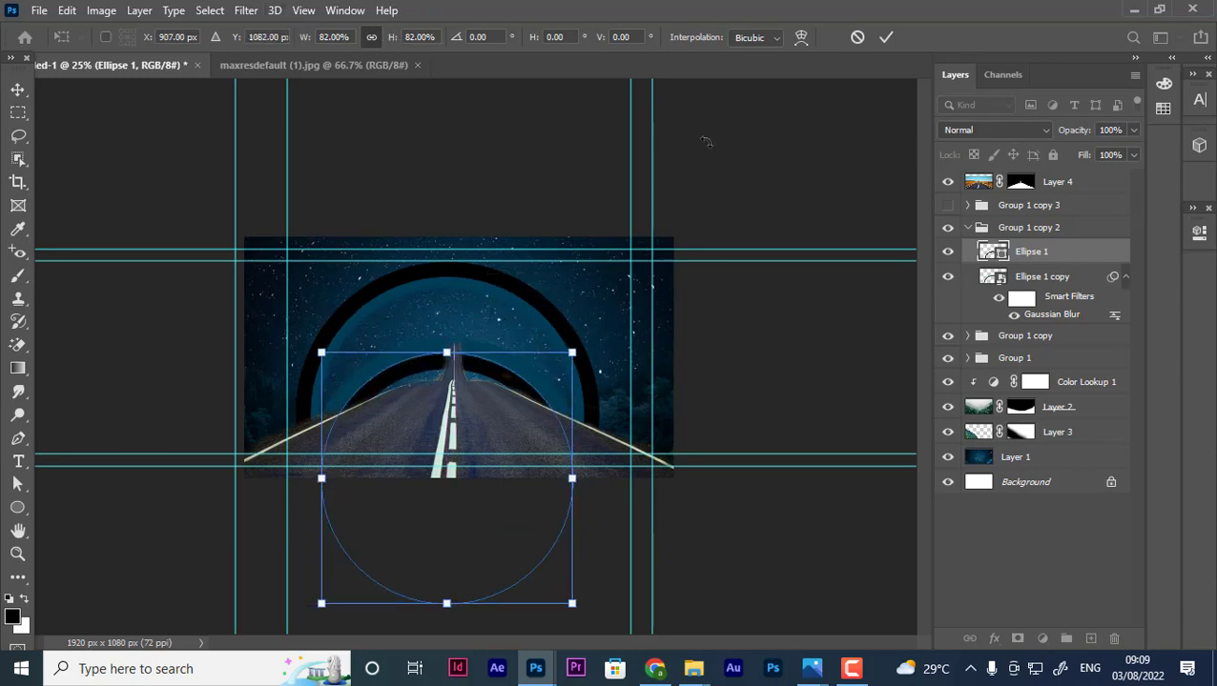
key("Return")
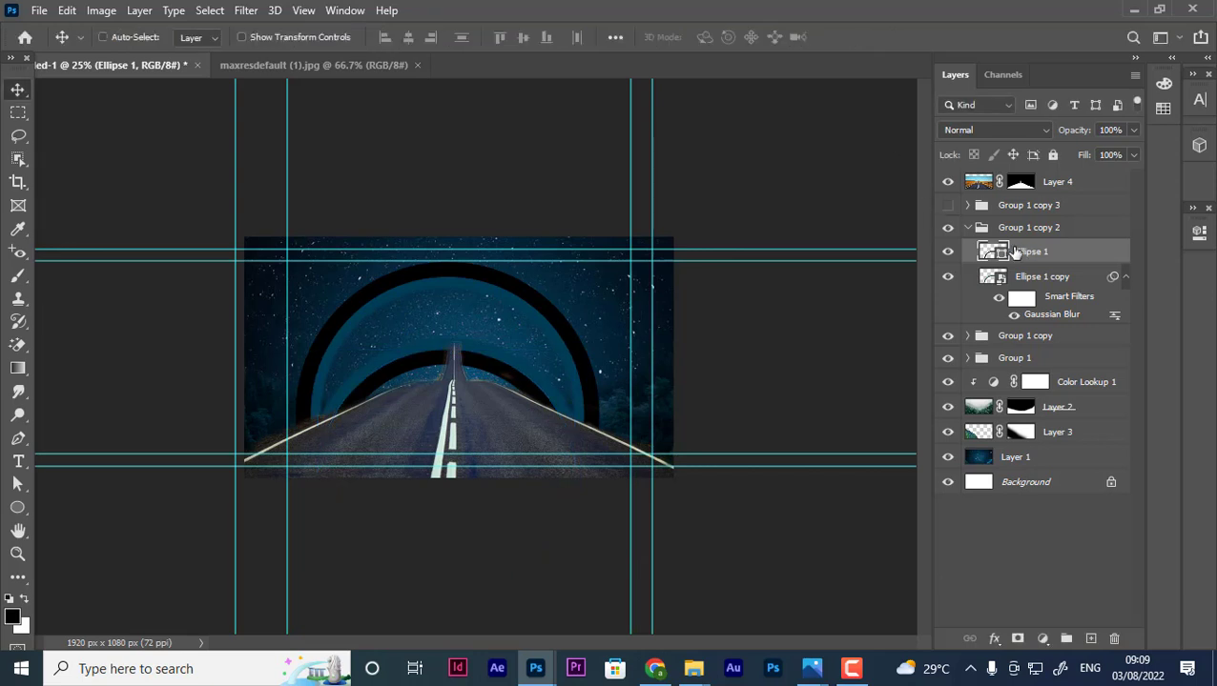
Collapse Group 1 copy 2 and hide it.
left_click(1022, 229)
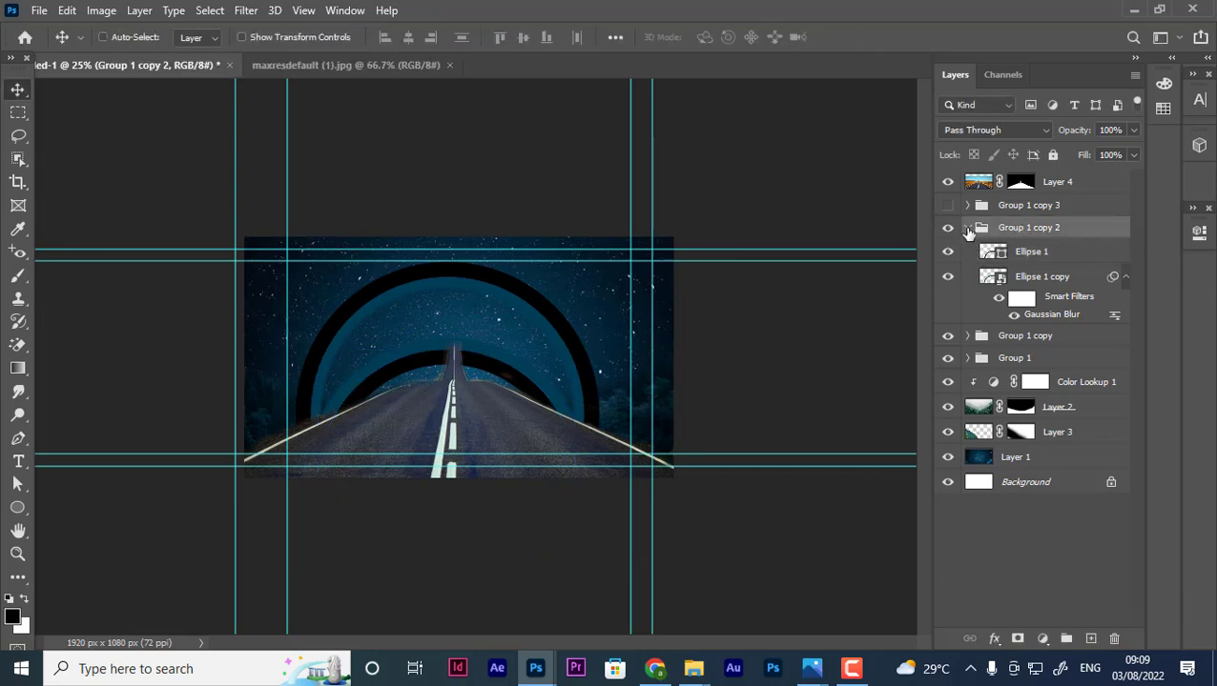
left_click(966, 229)
left_click(947, 228)
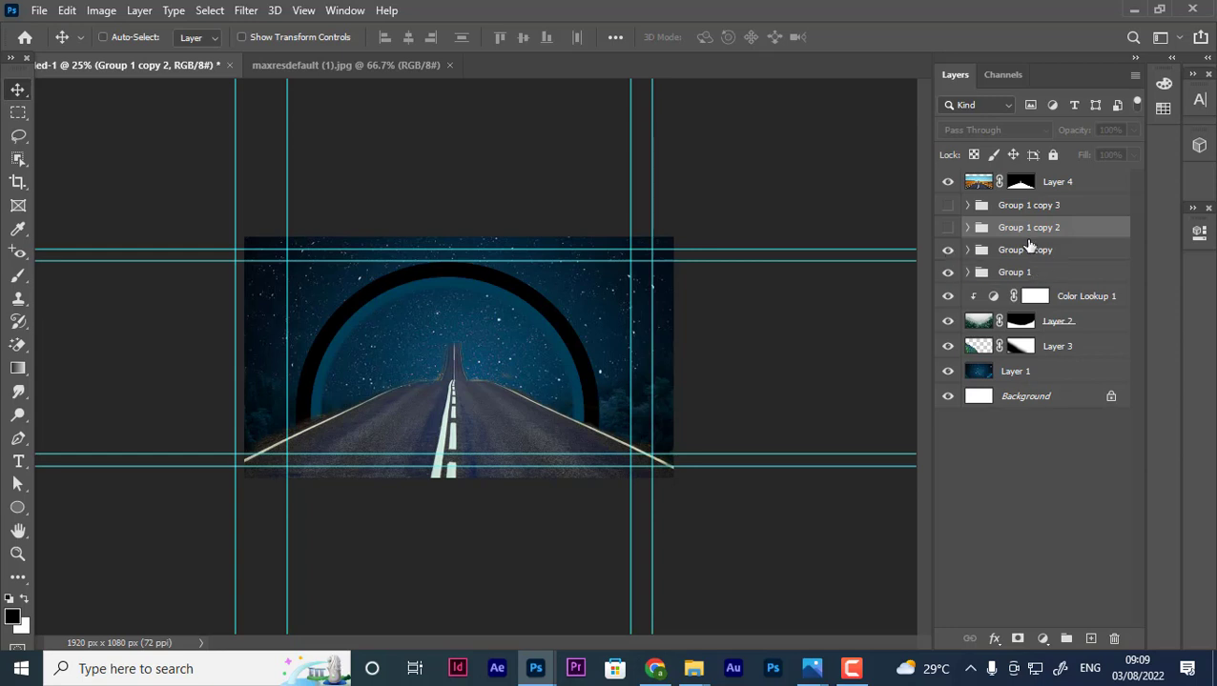
Delete the hidden Group 1 copy 2 and Group 1 copy 3 groups.
left_click(949, 220)
key("Delete")
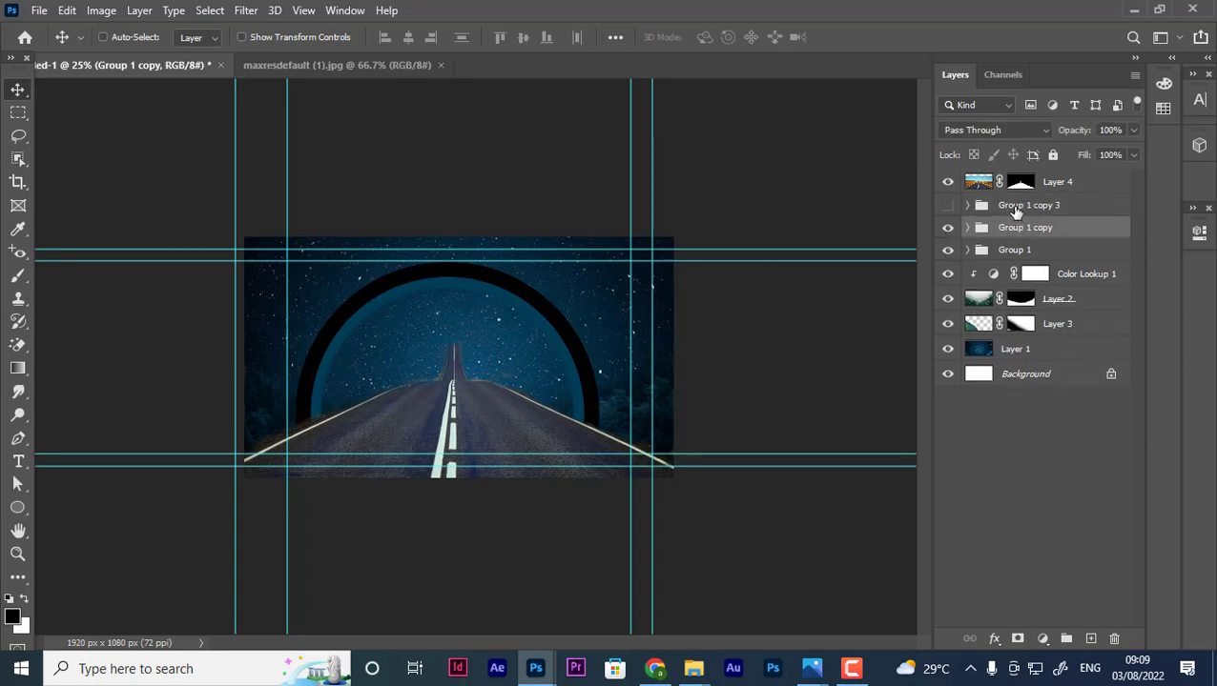
left_click(1015, 211)
key("Delete")
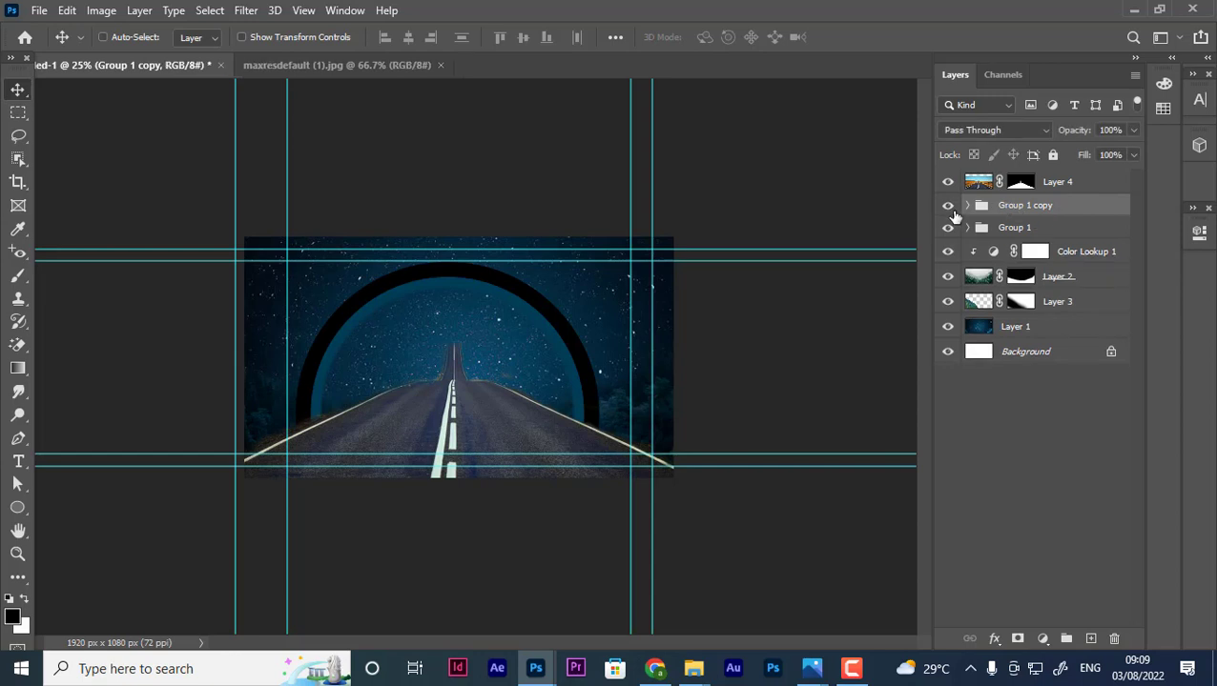
Show Group 1 copy, duplicate its Ellipse 1 copy layer, and turn off the copy's Gaussian Blur.
left_click(948, 206)
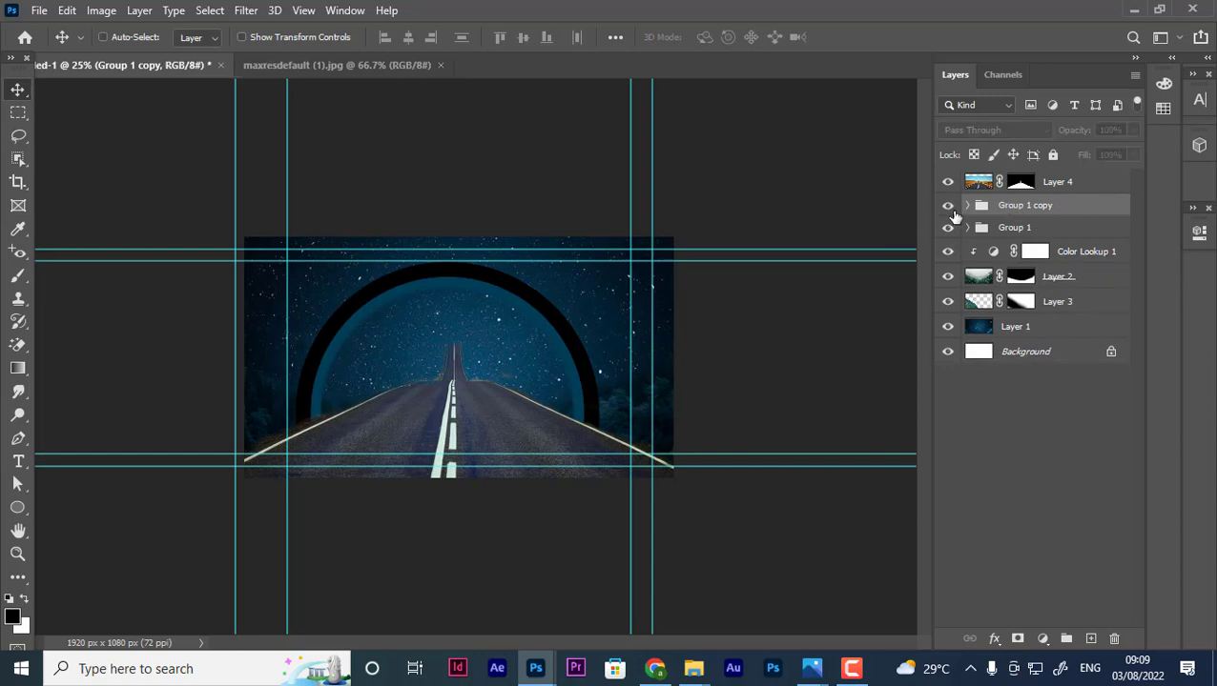
left_click(973, 233)
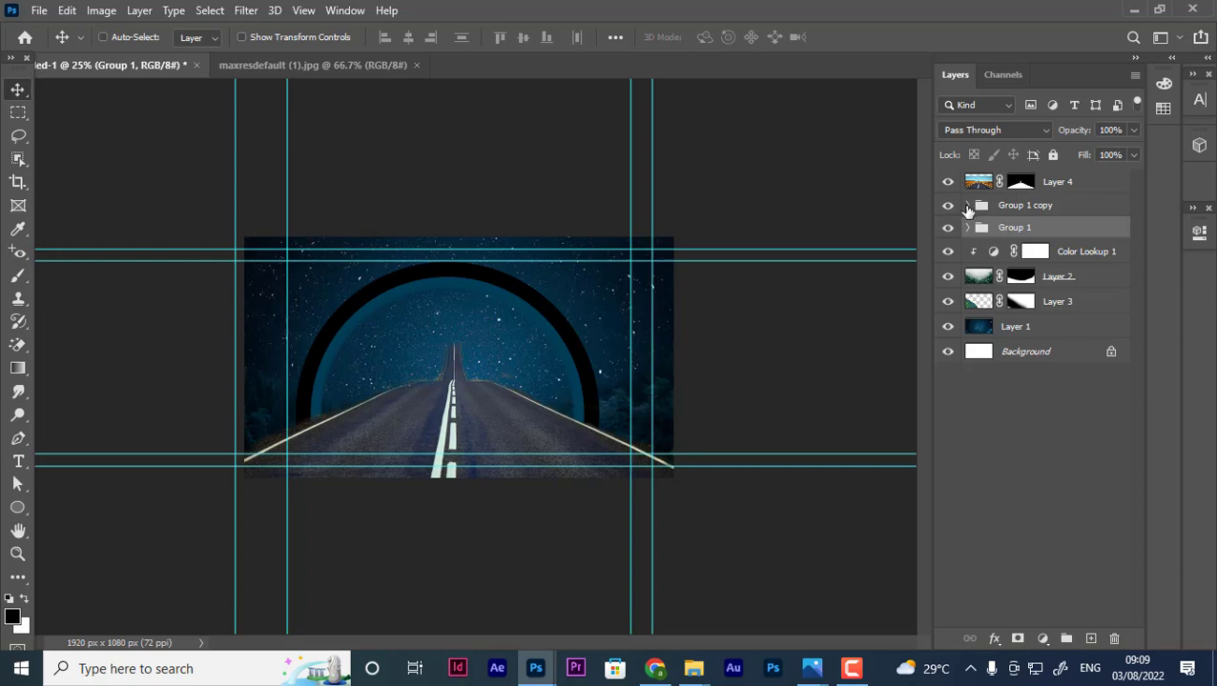
left_click(968, 206)
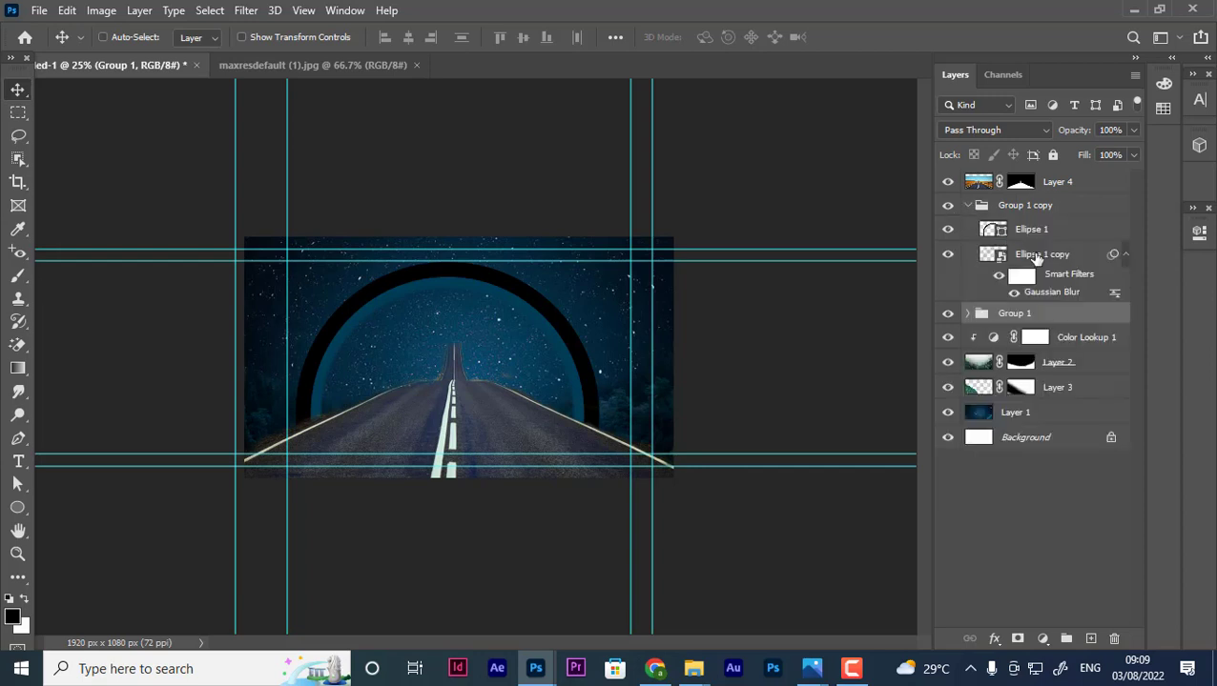
left_click(1036, 257)
key("ctrl+j")
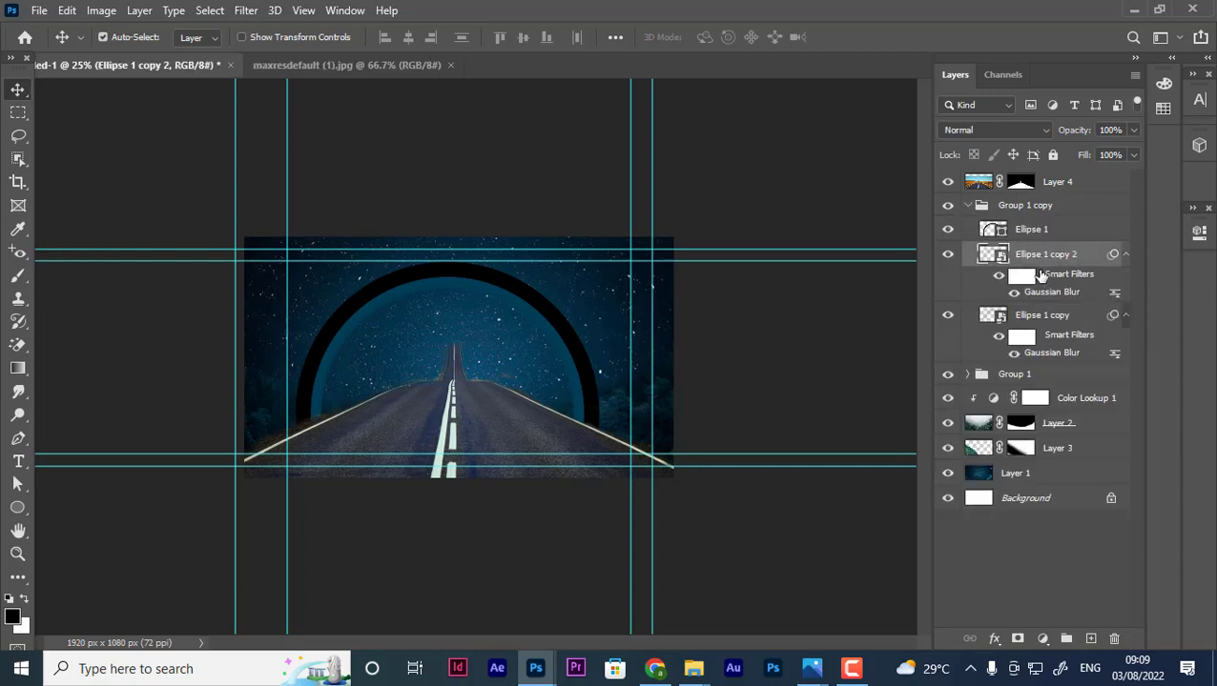
left_click(1014, 292)
Enable Outer Glow on the duplicated ellipse with glow colour 00a5ff.
double_click(1101, 262)
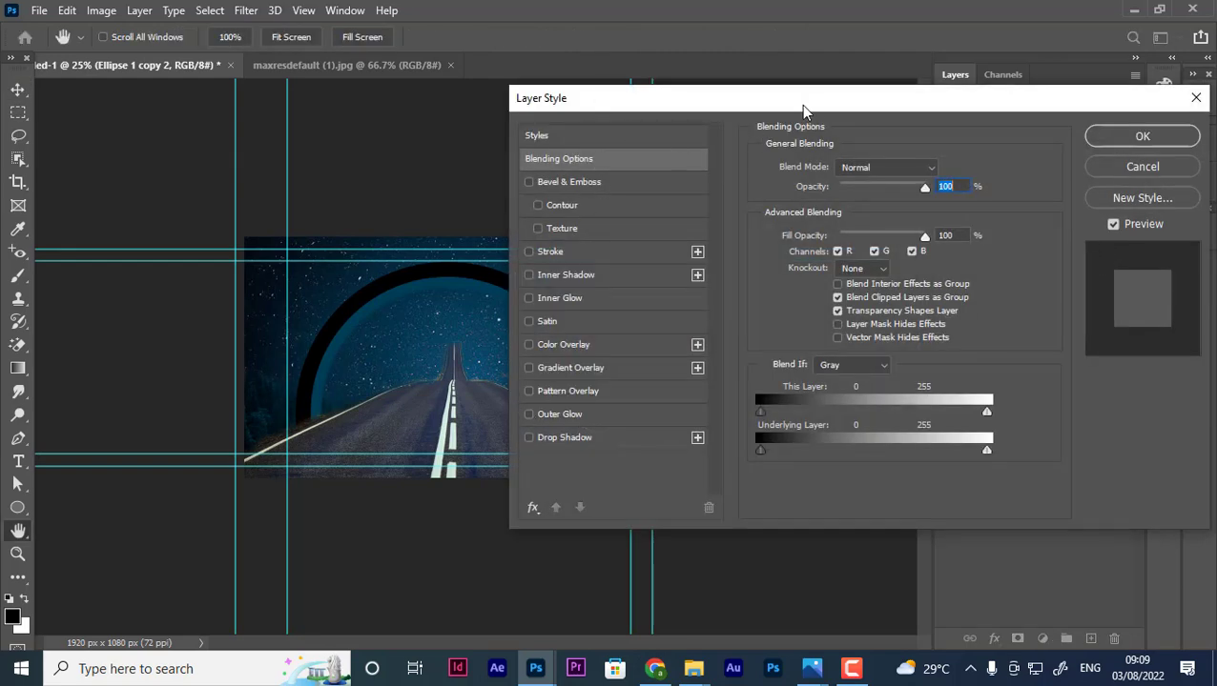
left_click_drag(633, 103, 846, 29)
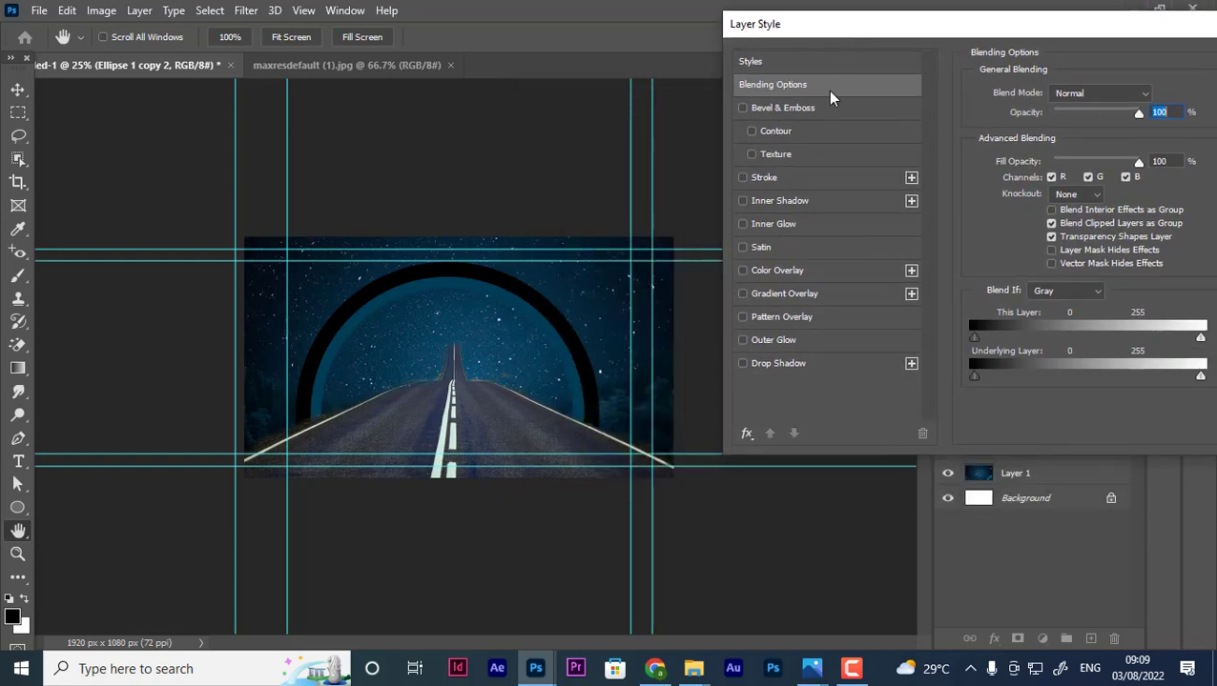
left_click(743, 340)
left_click(763, 343)
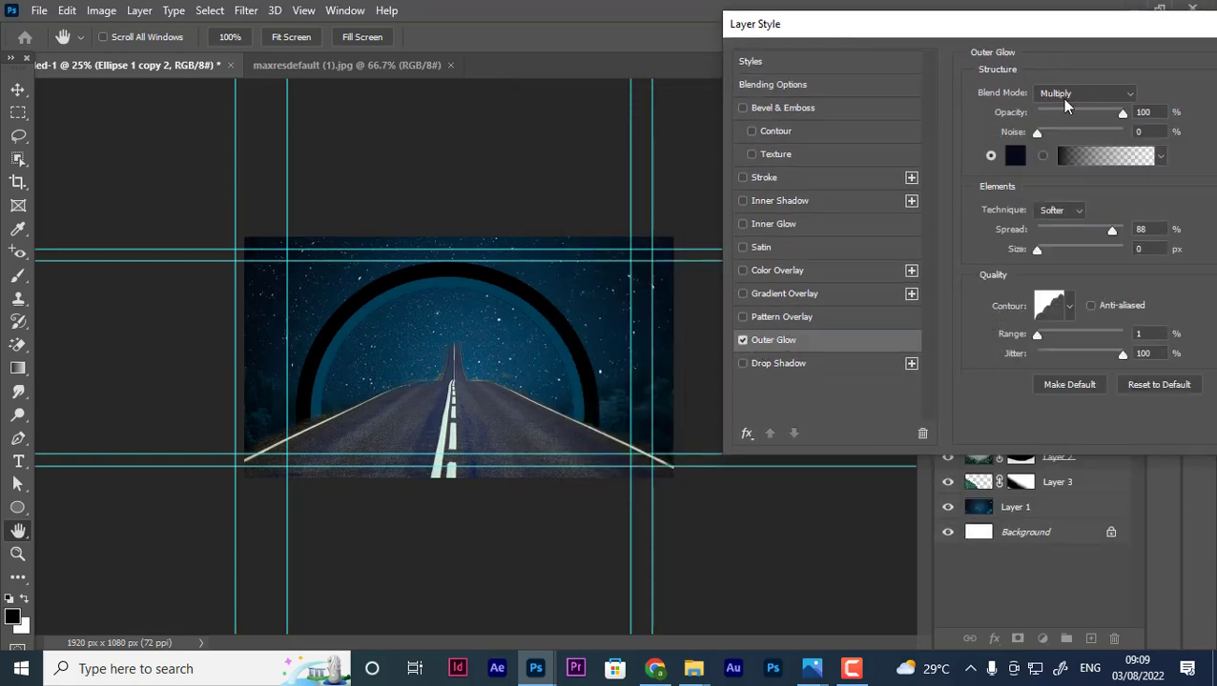
left_click(1014, 155)
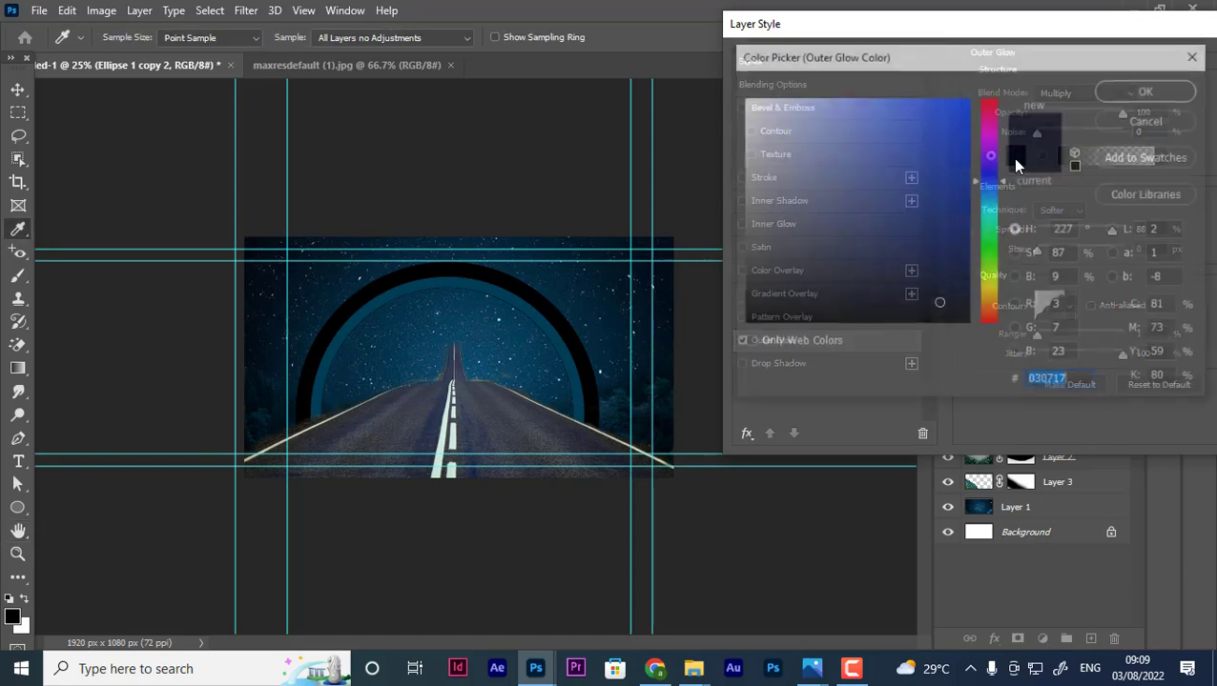
left_click(499, 327)
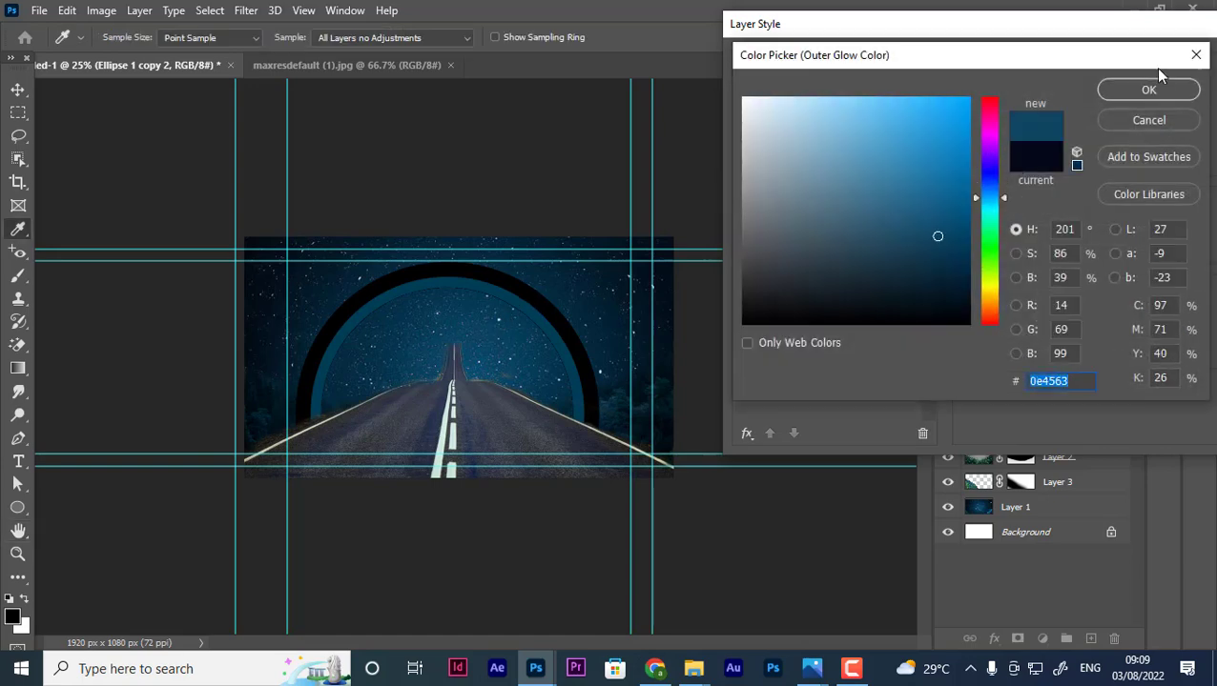
left_click(940, 120)
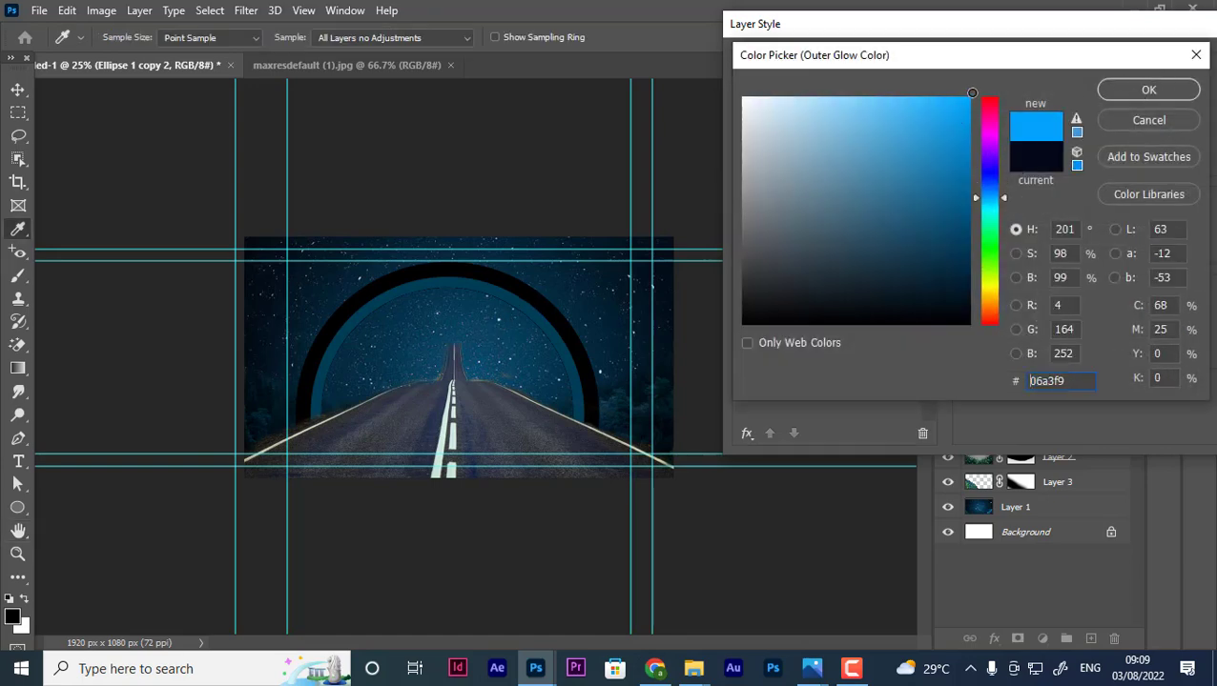
left_click(1144, 90)
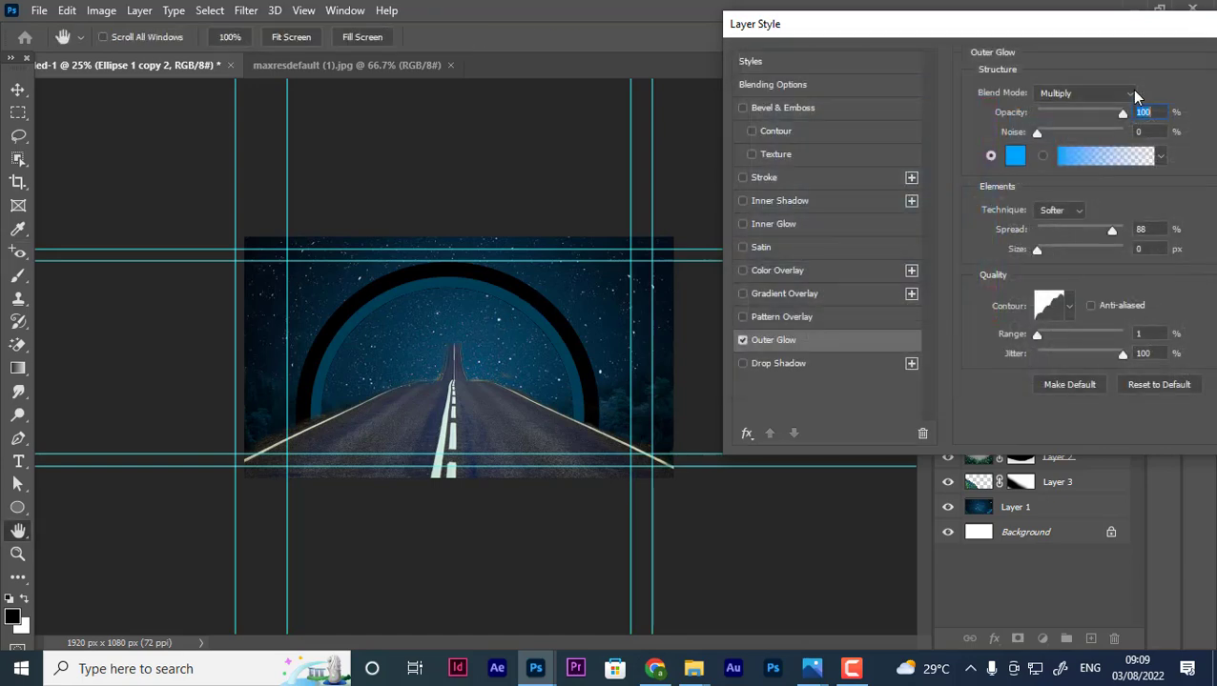
Set the glow to Normal blend mode, 79% spread and 32 px size.
left_click(1077, 93)
left_click(1066, 111)
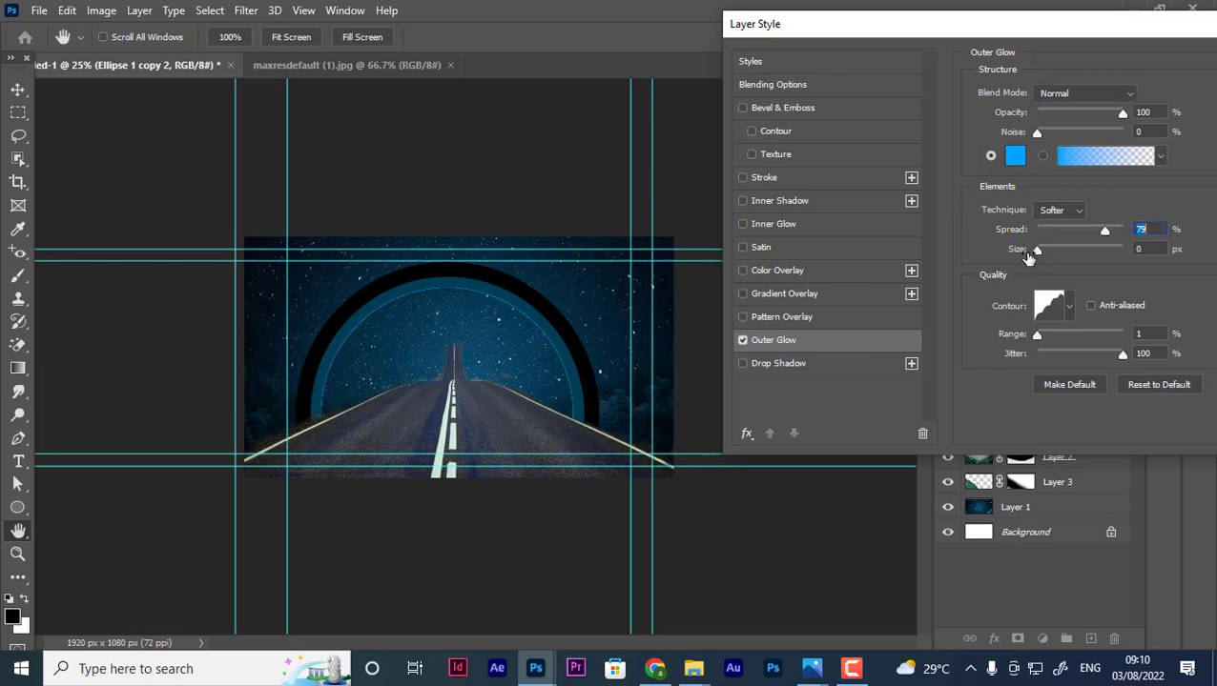
mouse_move(1035, 251)
left_mouse_down()
mouse_move(1073, 250)
mouse_move(1052, 253)
mouse_move(1053, 266)
mouse_move(1064, 259)
mouse_move(1049, 262)
mouse_move(1063, 263)
mouse_move(1058, 278)
left_mouse_up()
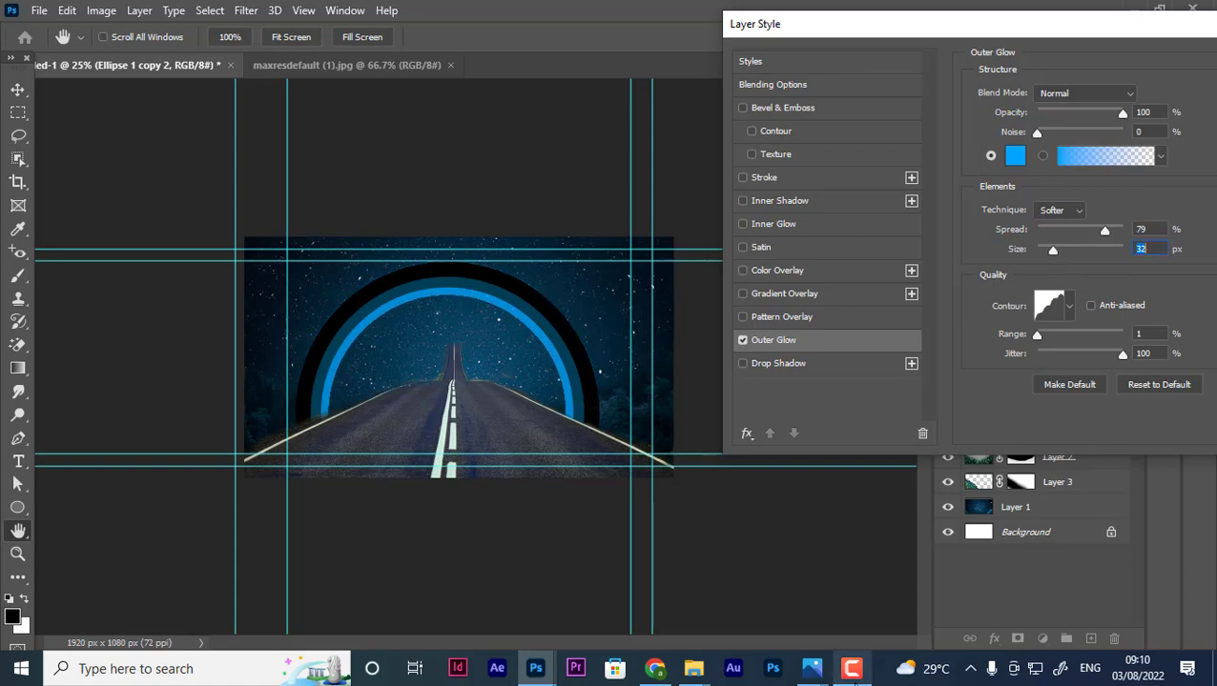
left_click(850, 668)
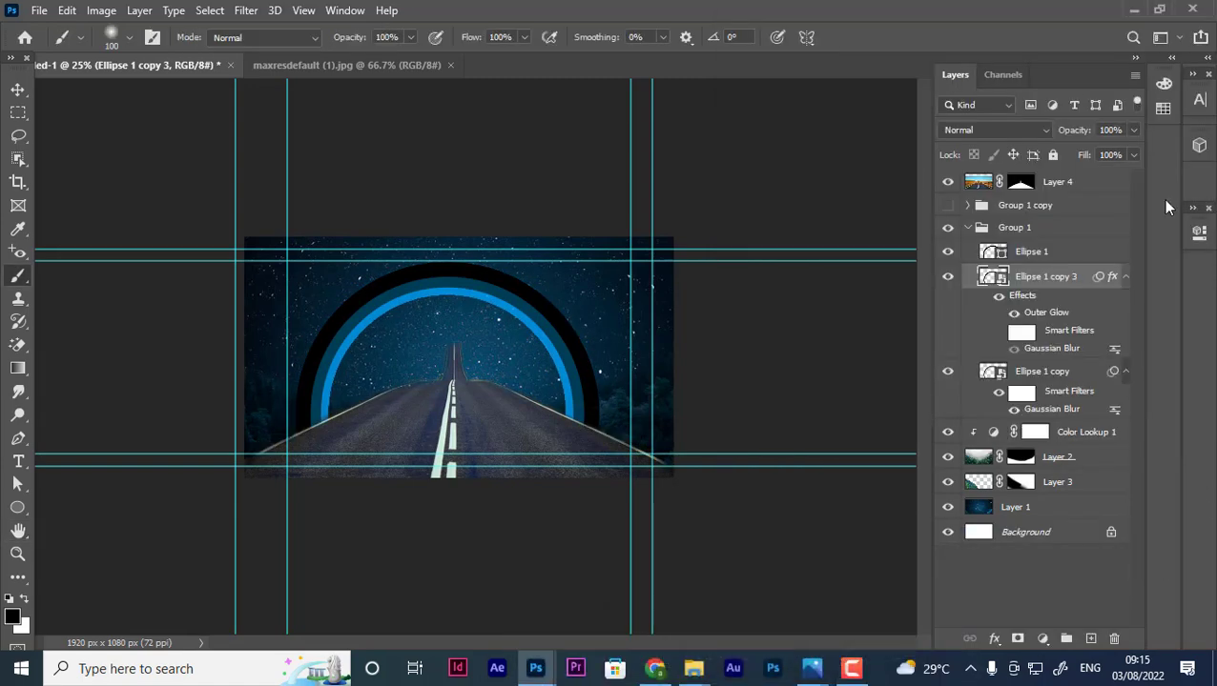
Set the ring's Outer Glow to Noise 0%, Spread 0%, Size 21 px and Range 40%.
double_click(1090, 279)
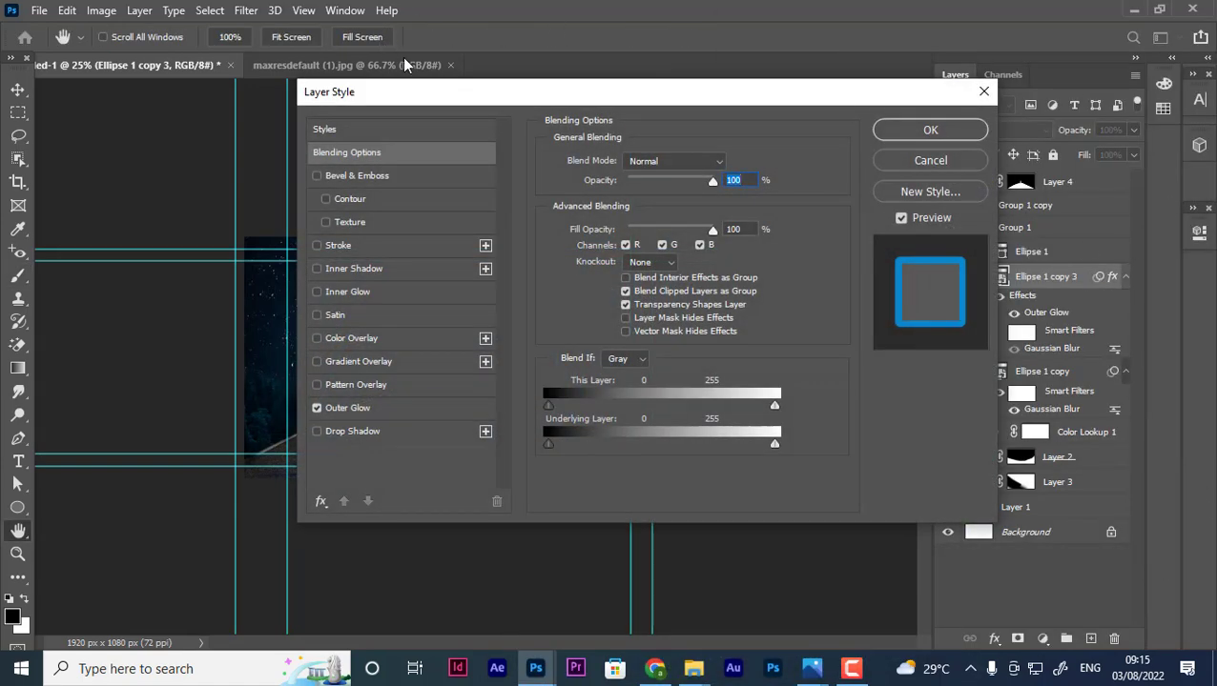
left_click_drag(434, 90, 738, 84)
left_click(652, 401)
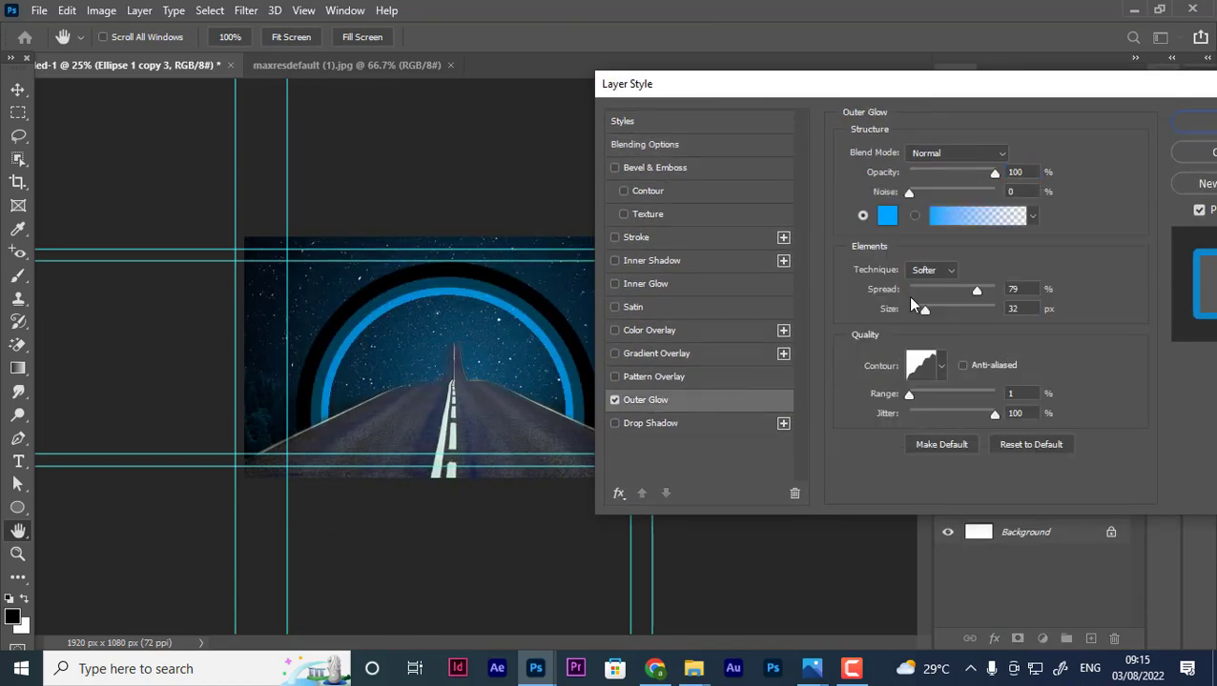
left_click_drag(907, 191, 923, 197)
left_click_drag(933, 191, 905, 197)
mouse_move(971, 297)
left_mouse_down()
mouse_move(896, 298)
mouse_move(979, 301)
left_mouse_up()
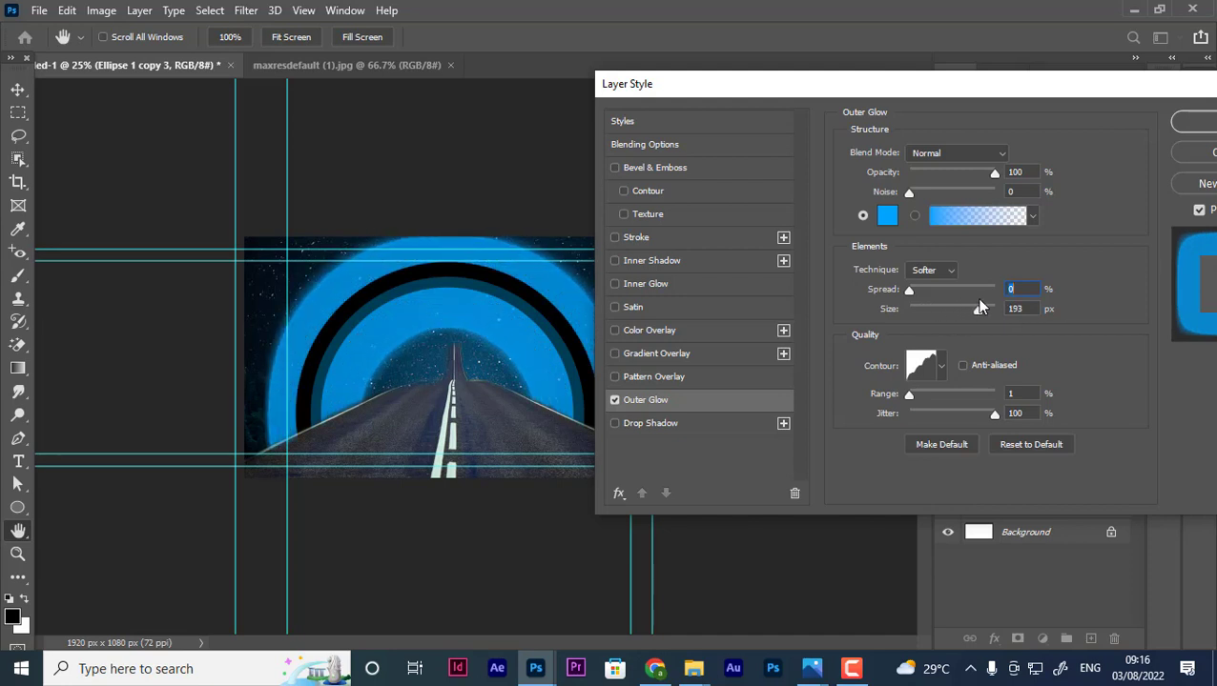
left_click_drag(979, 306, 919, 304)
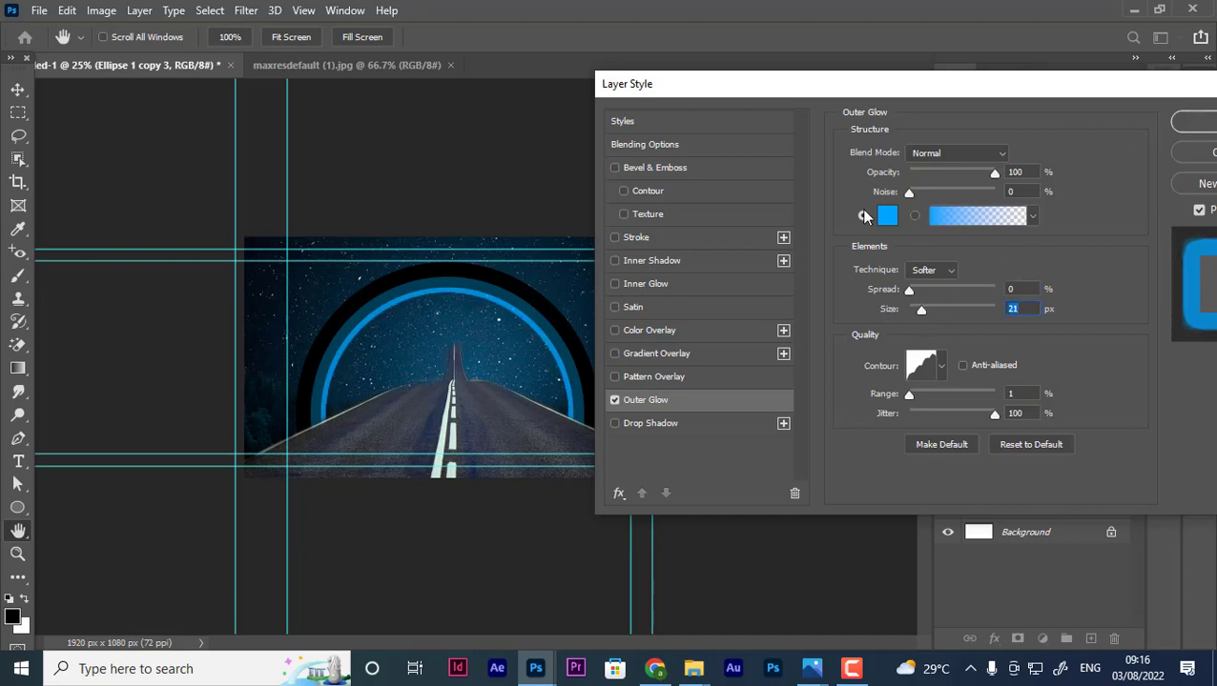
left_click_drag(909, 394, 944, 399)
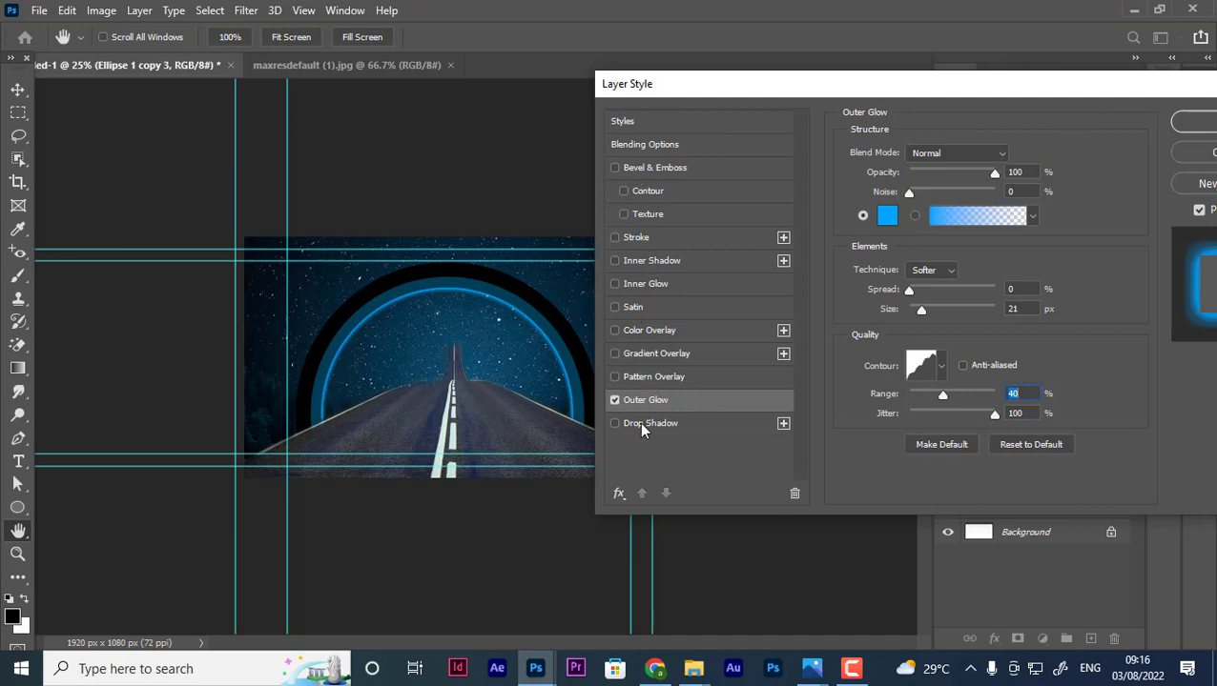
Try Multiply, Lighten and Soft Light glow blending, keep Normal, and apply the style.
left_click(970, 154)
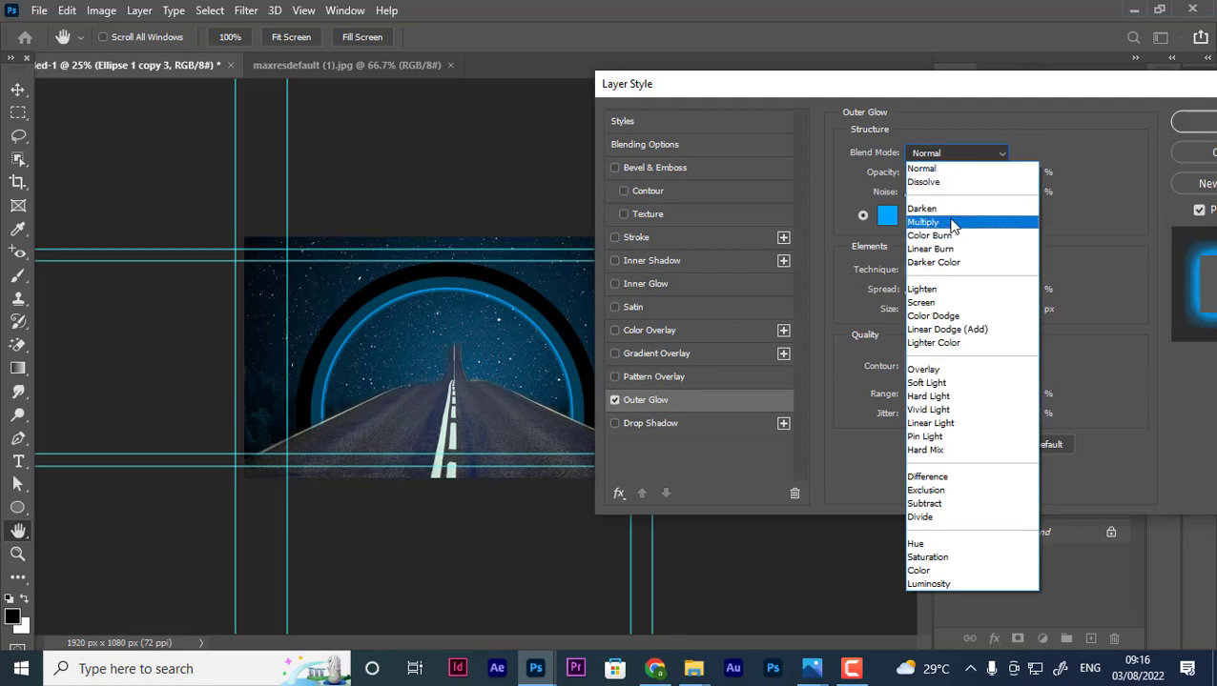
left_click(949, 218)
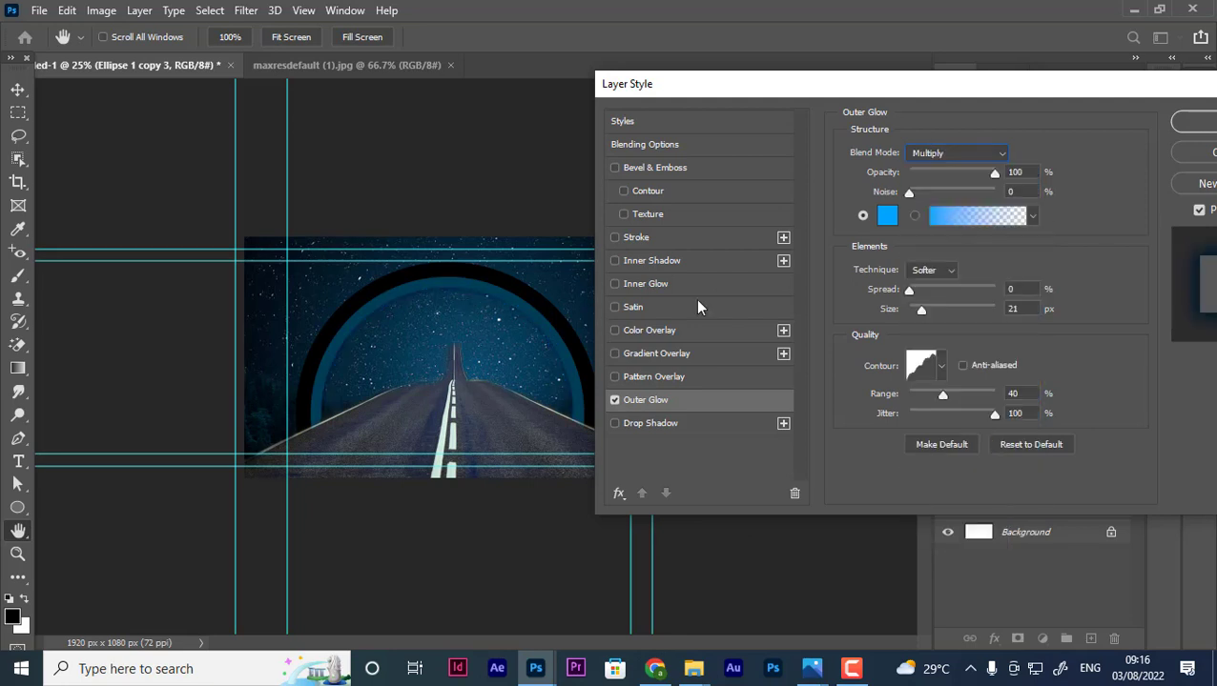
left_click(957, 152)
left_click(954, 286)
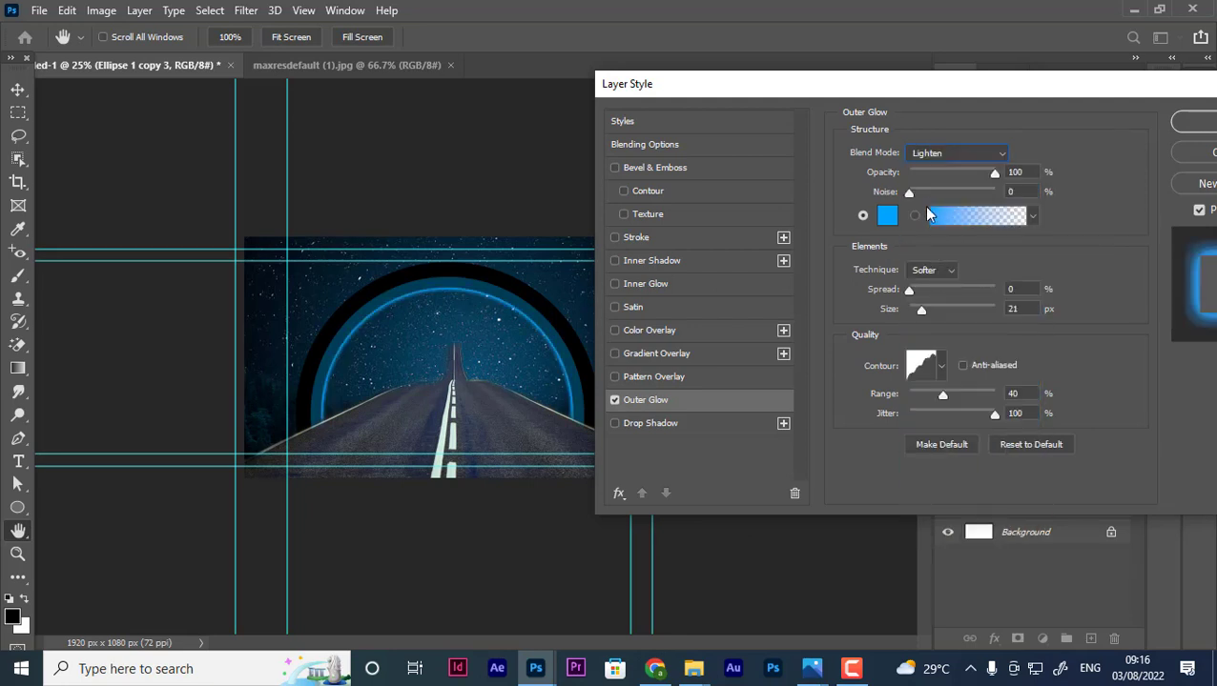
left_click(956, 153)
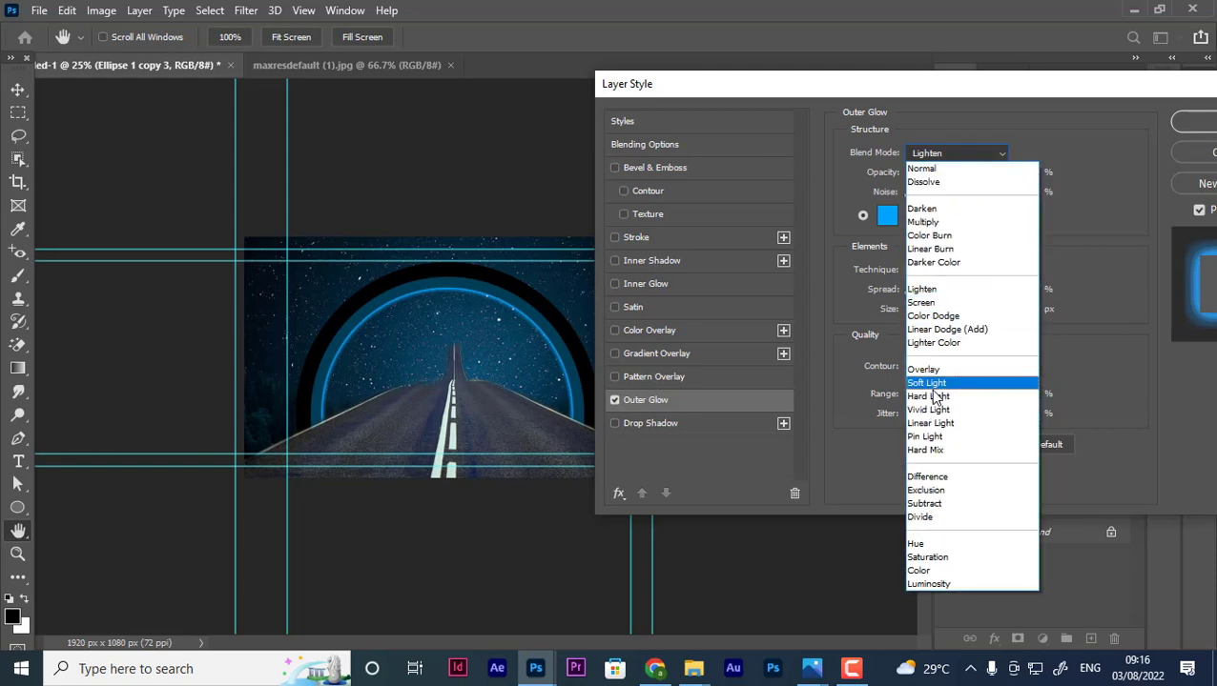
left_click(939, 386)
left_click(935, 158)
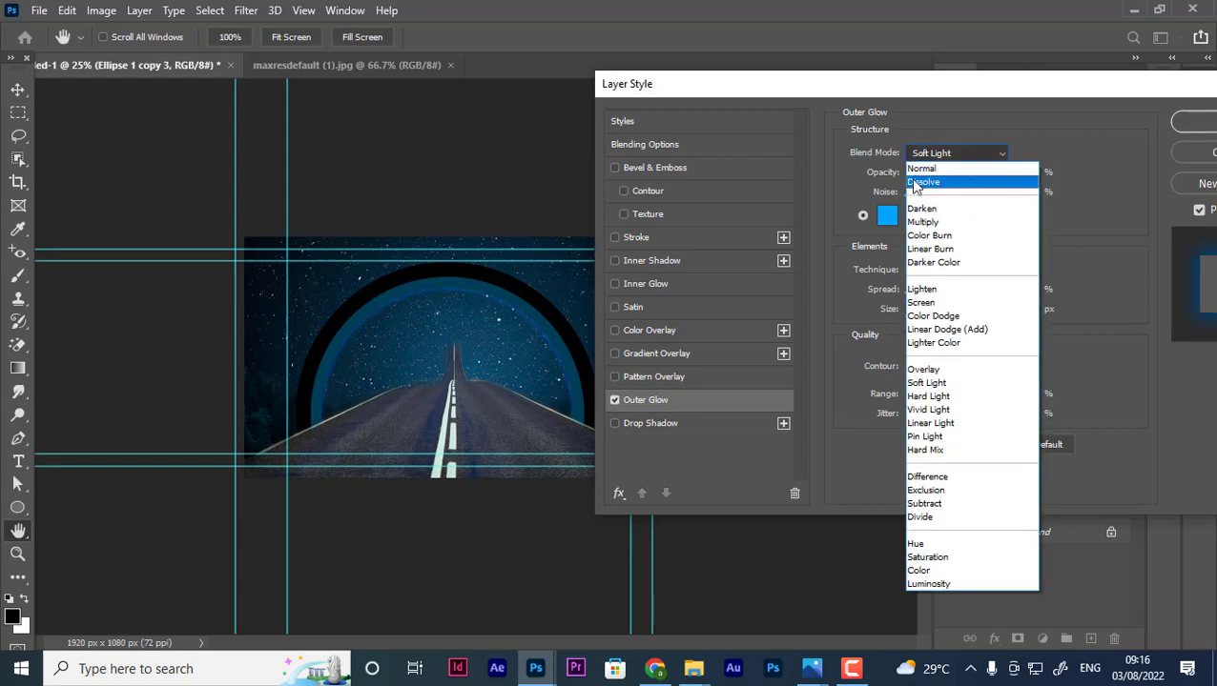
left_click(1035, 169)
left_click(1182, 125)
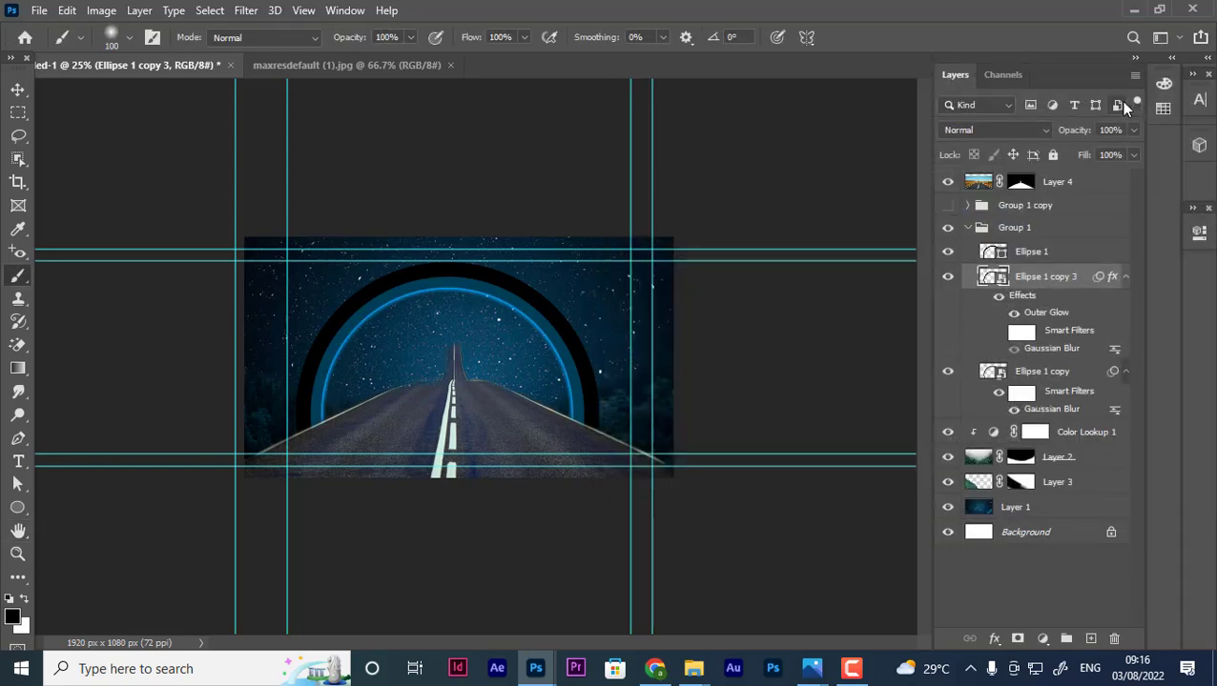
left_click(340, 65)
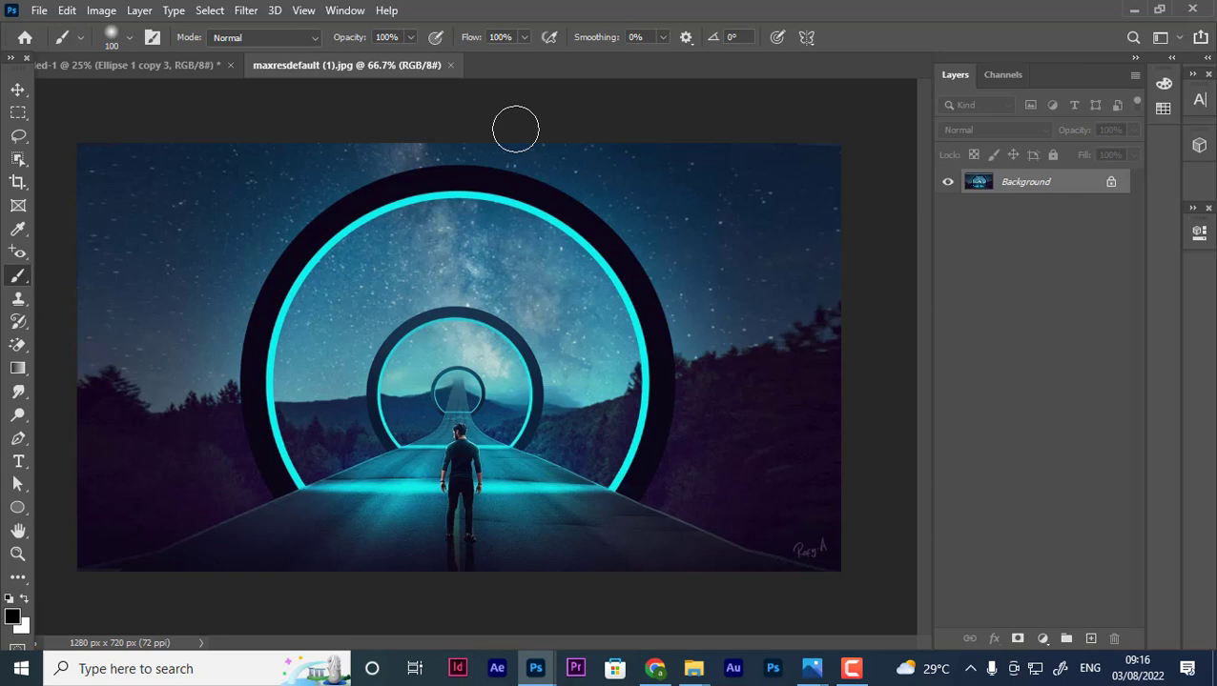
left_click(114, 64)
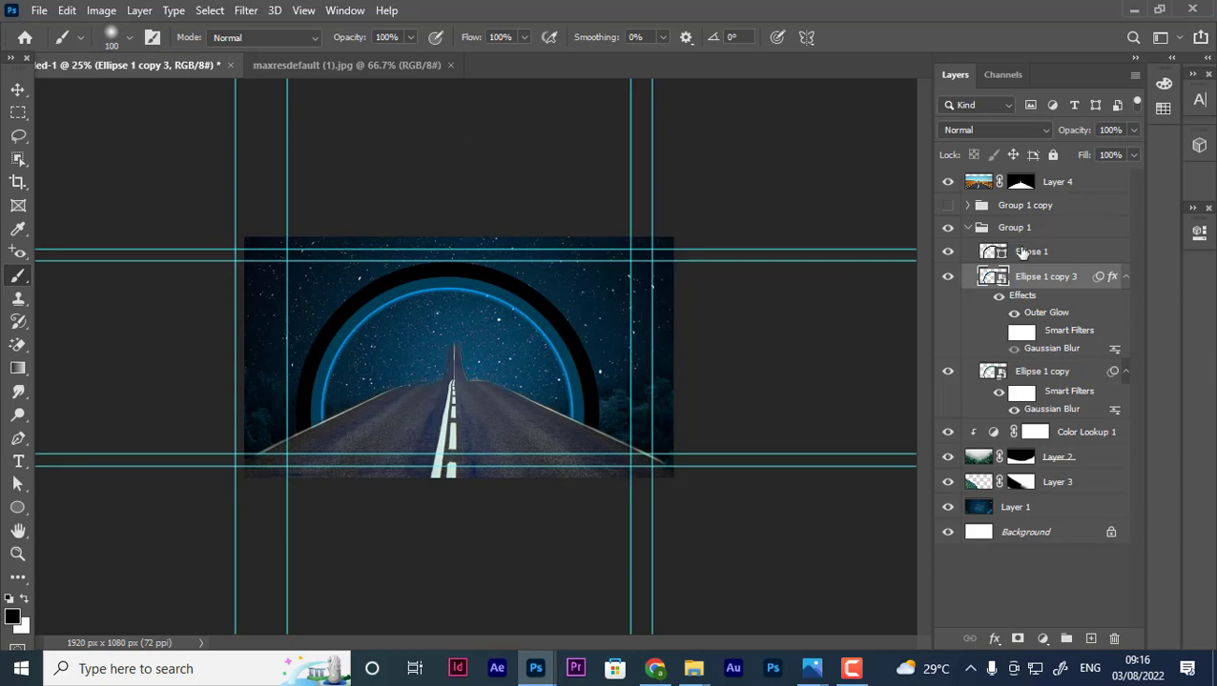
Ungroup Group 1 into separate ellipse layers after abandoning a whole-group transform.
left_click(975, 234)
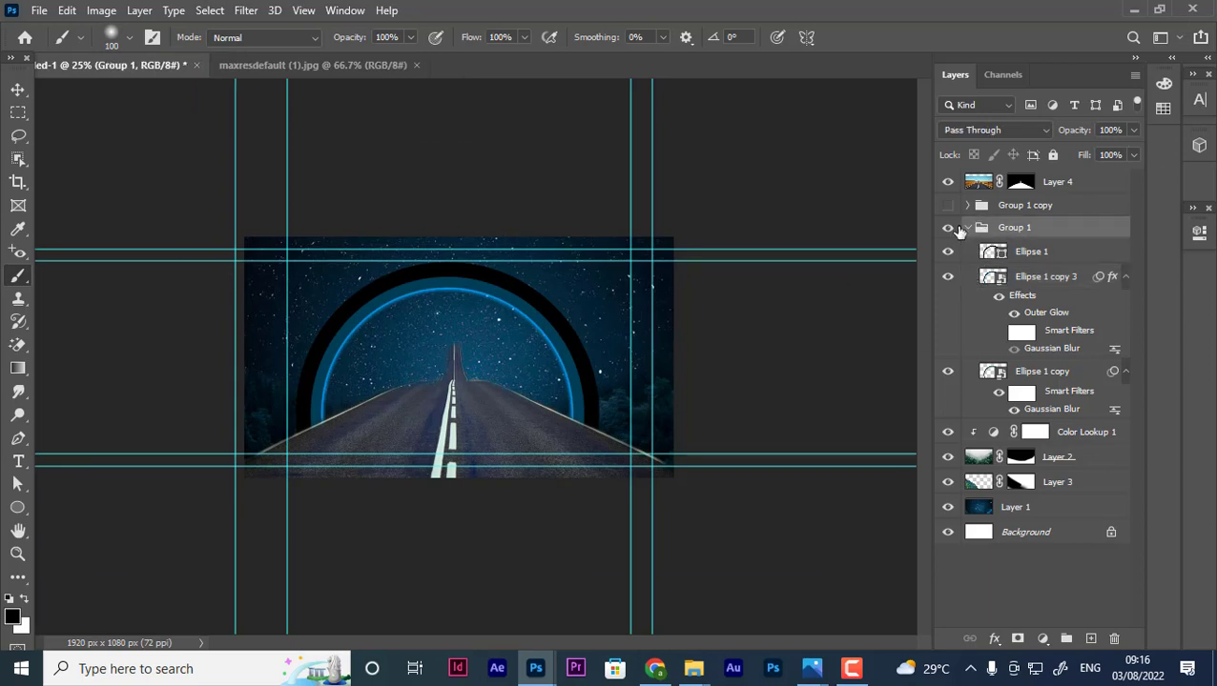
left_click(967, 230)
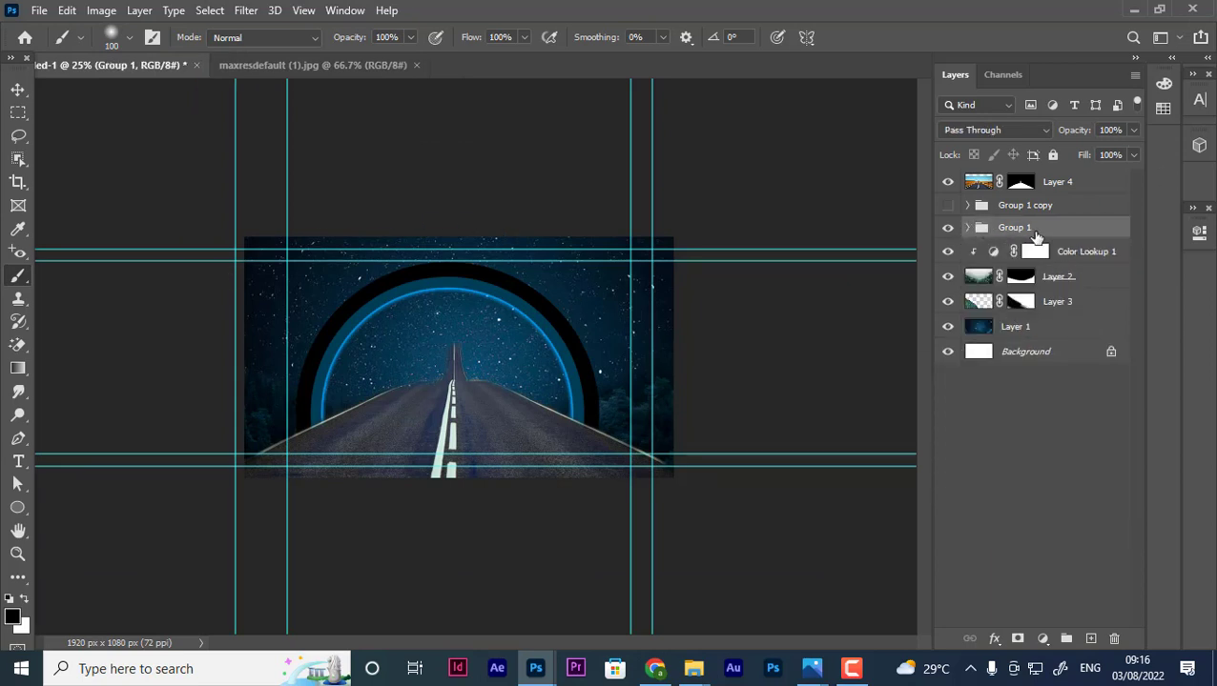
mouse_move(1037, 260)
left_mouse_down()
mouse_move(1036, 276)
mouse_move(980, 243)
left_mouse_up()
key("ctrl+t")
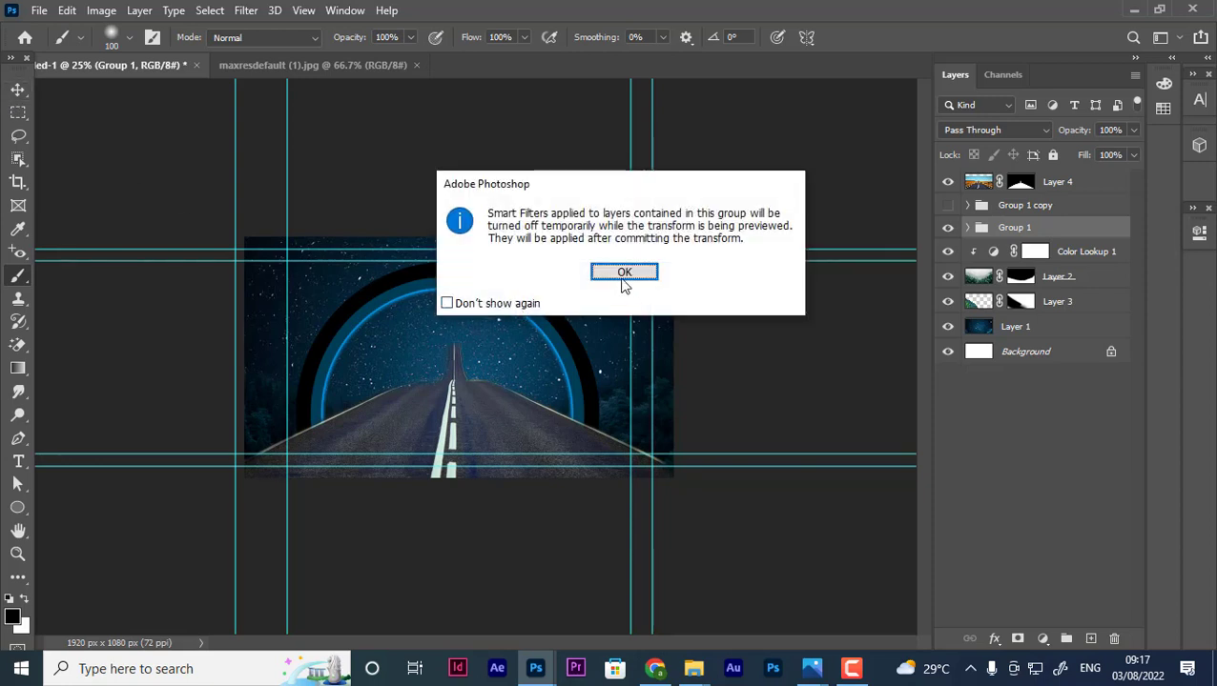
left_click(621, 273)
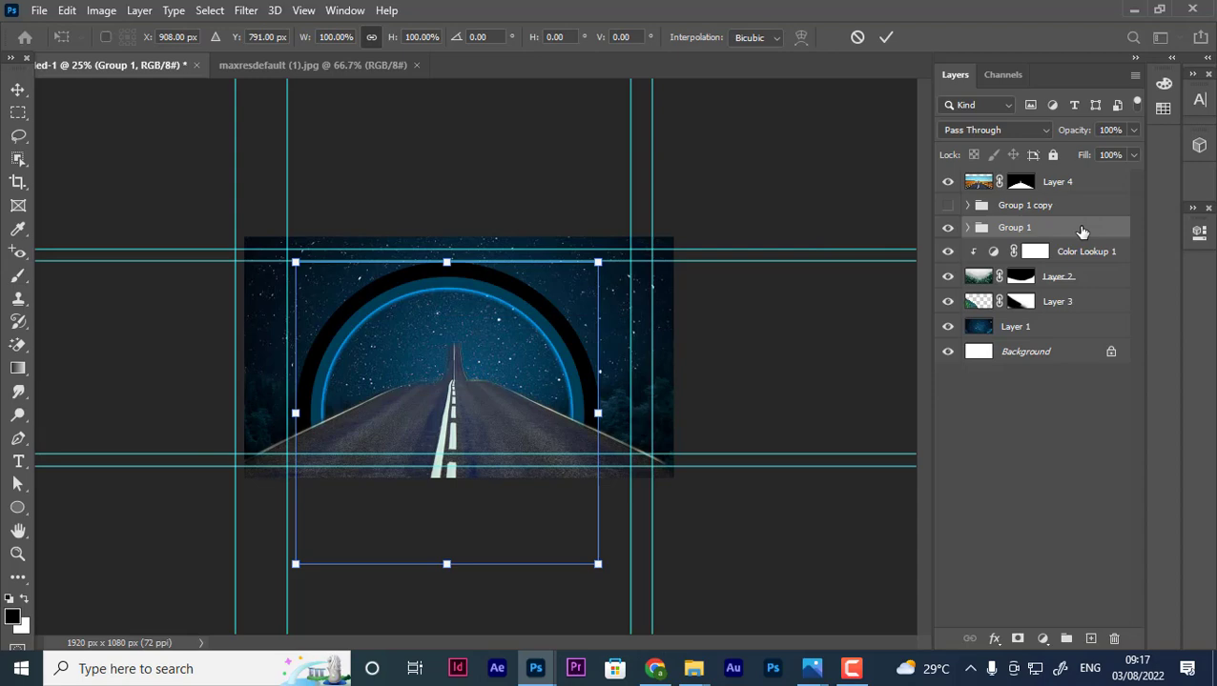
key("Escape")
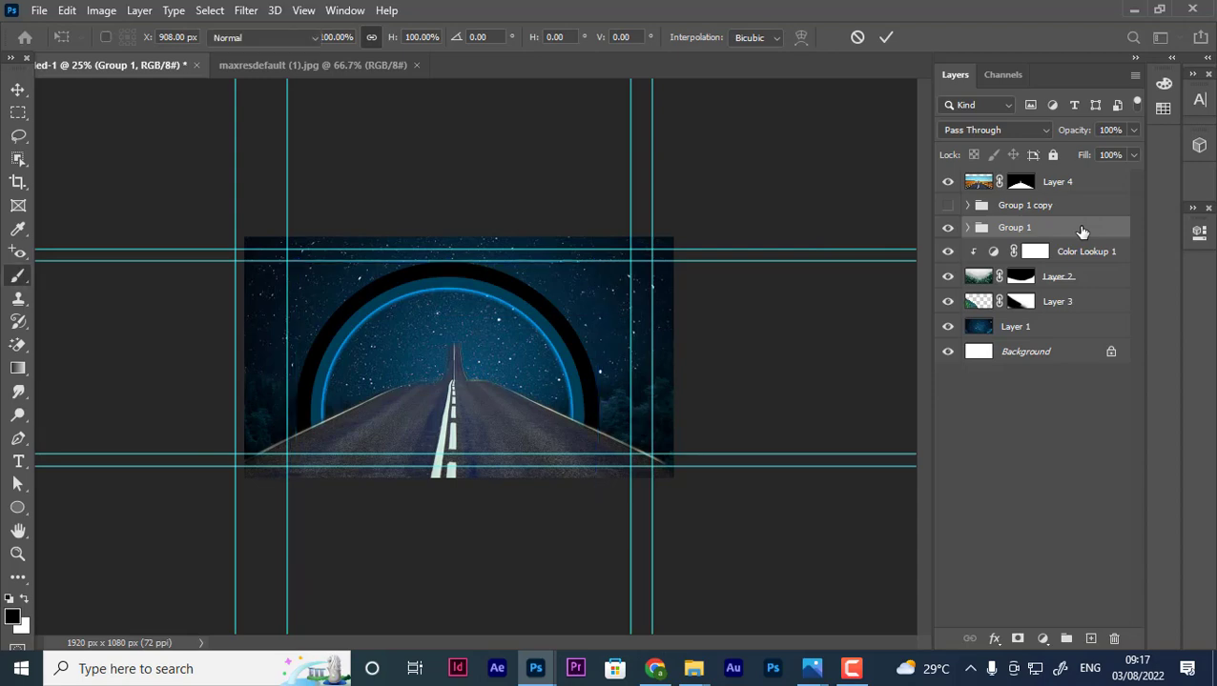
key("b")
right_click(1080, 232)
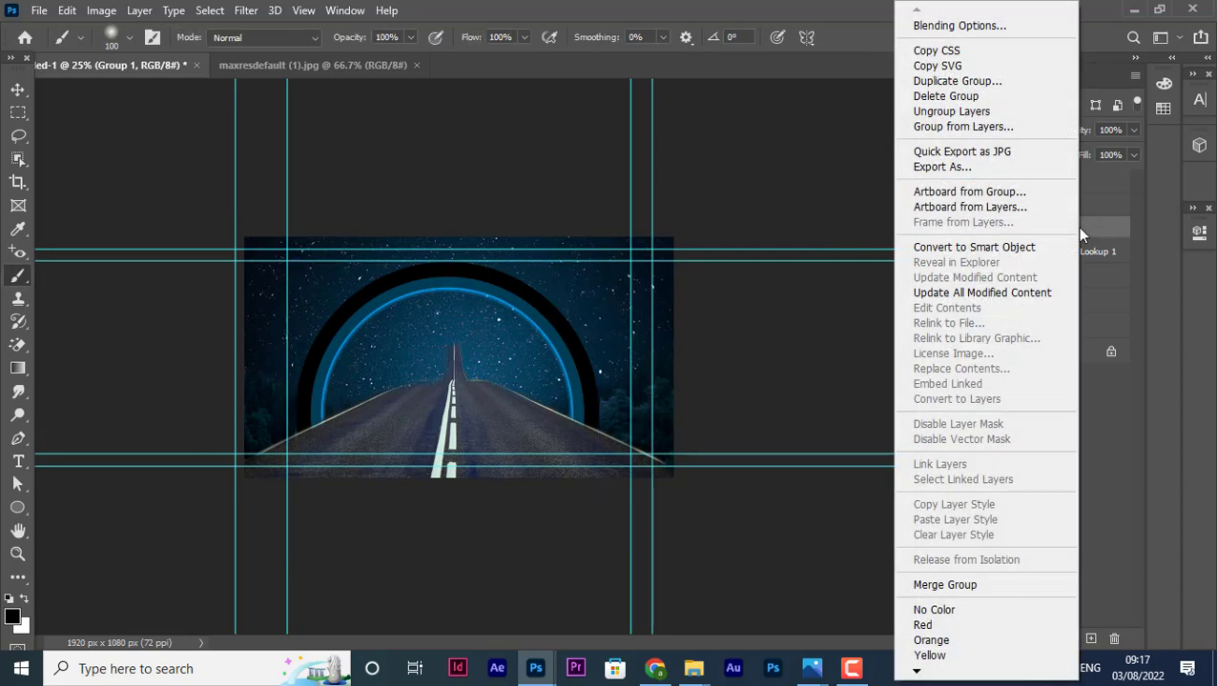
left_click(958, 114)
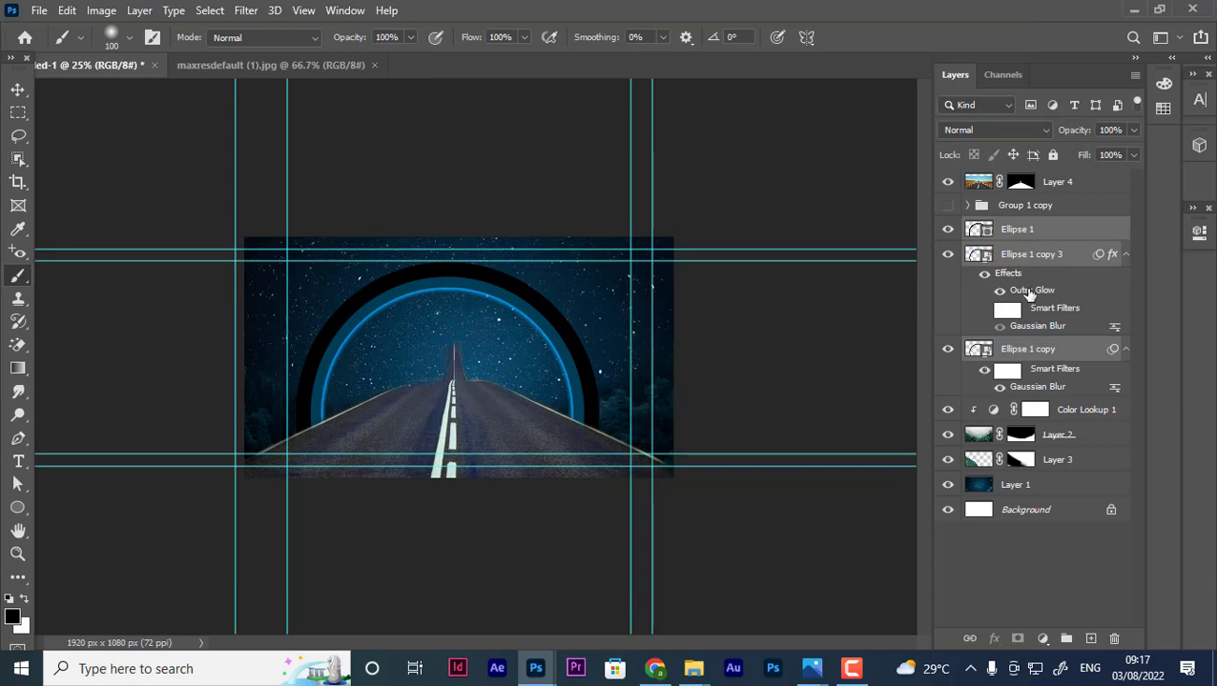
Select the Ellipse 1 and Ellipse 1 copy 3 layers together.
key("ctrl+t")
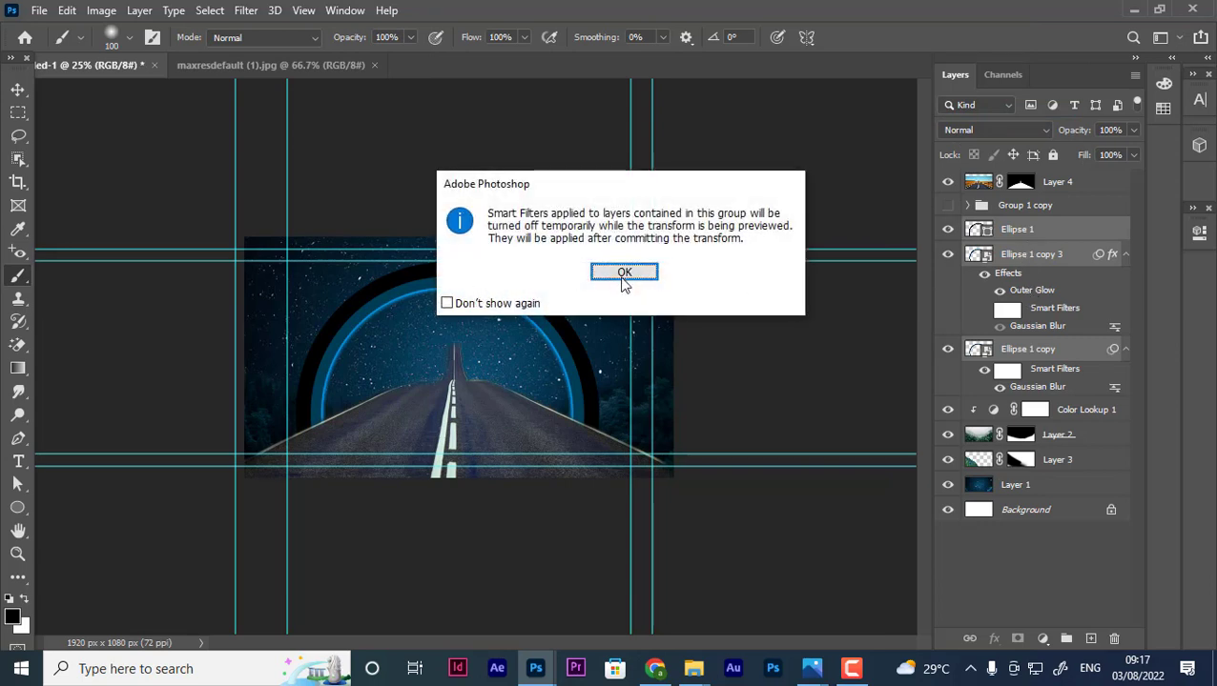
left_click(622, 274)
key("Escape")
left_click(1016, 230)
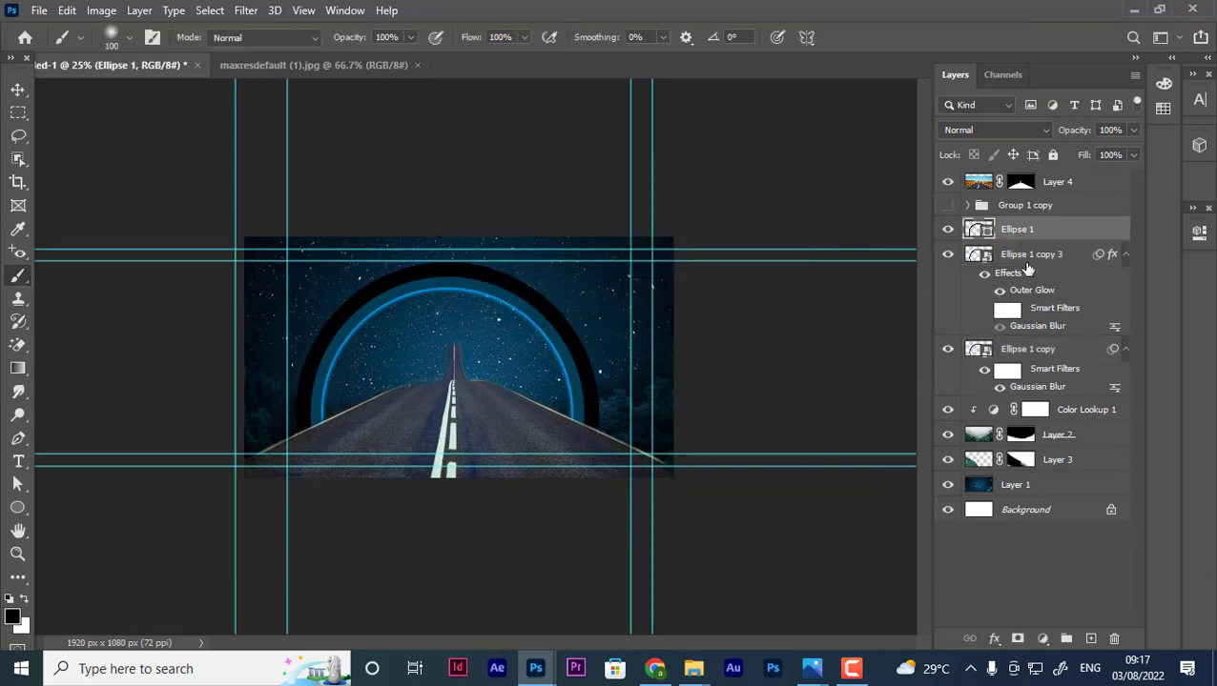
left_click(1028, 255)
left_click(1035, 353)
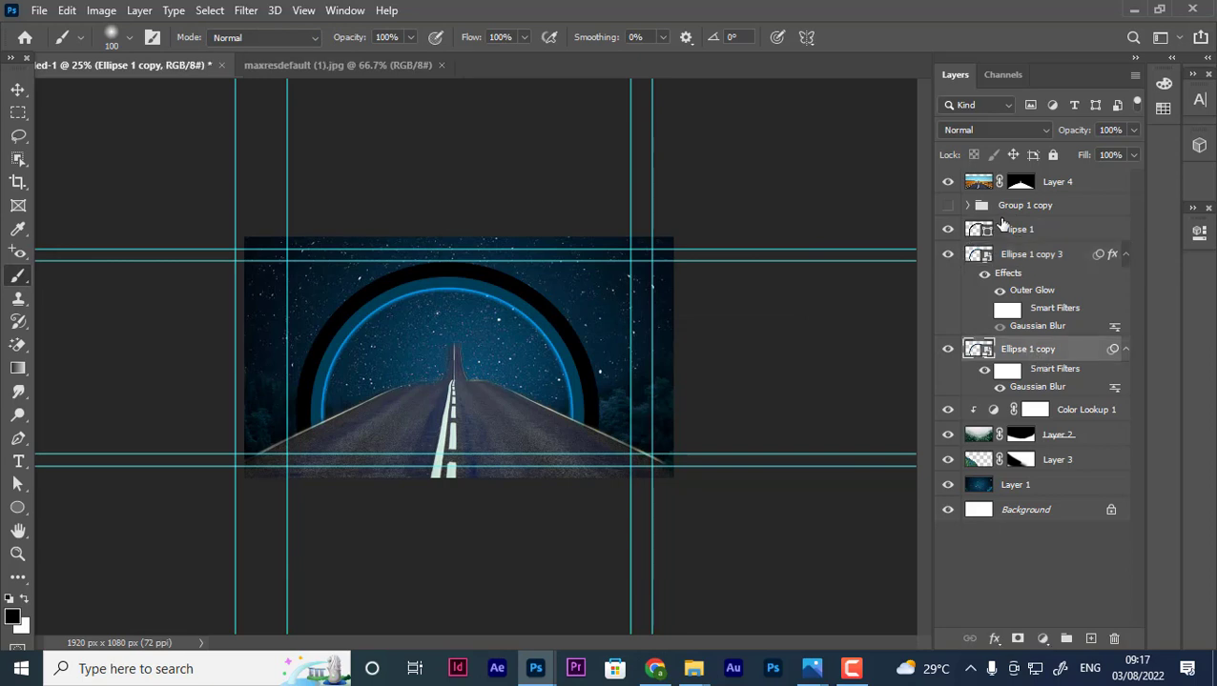
left_click(1005, 230)
left_click(1022, 262, "shift")
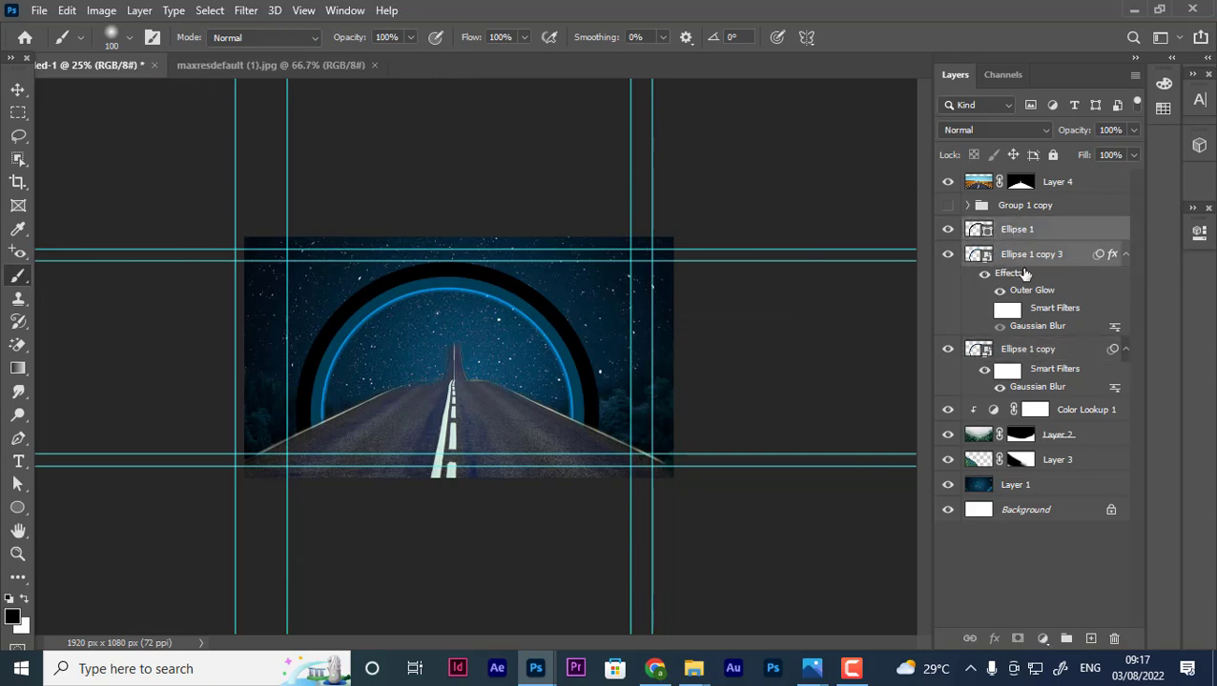
Scale the black ring and its glow to 88% and move them down the image.
key("ctrl+t")
left_click(630, 271)
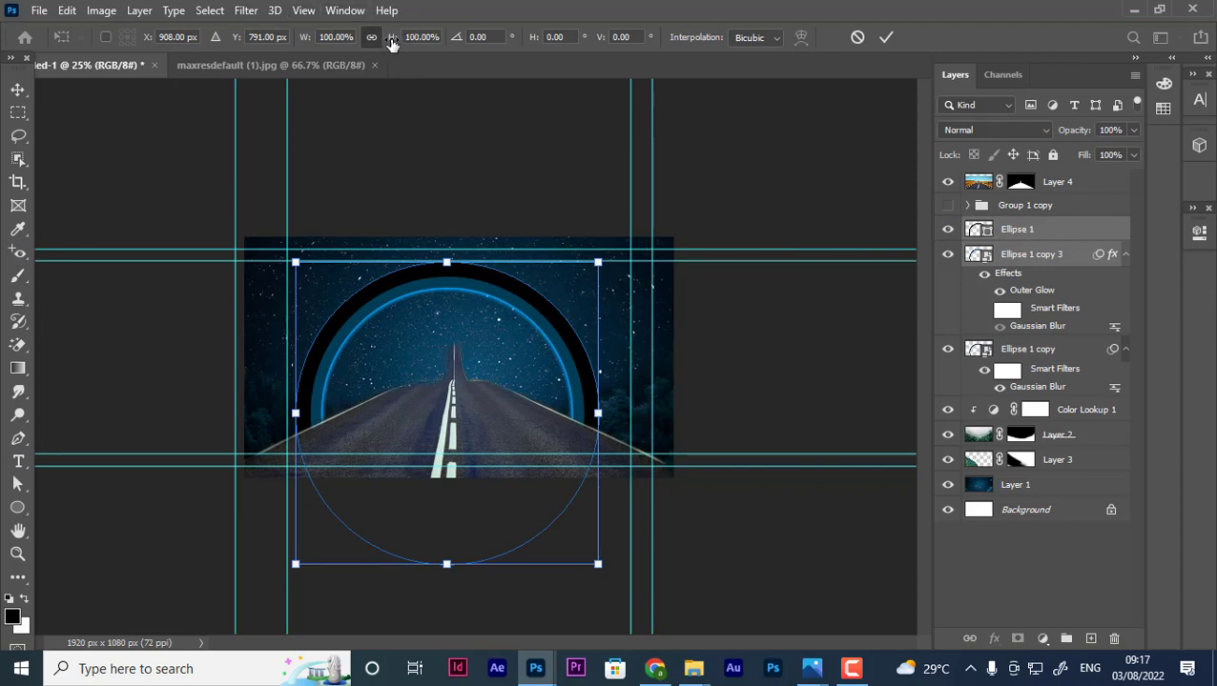
left_click_drag(391, 43, 377, 46)
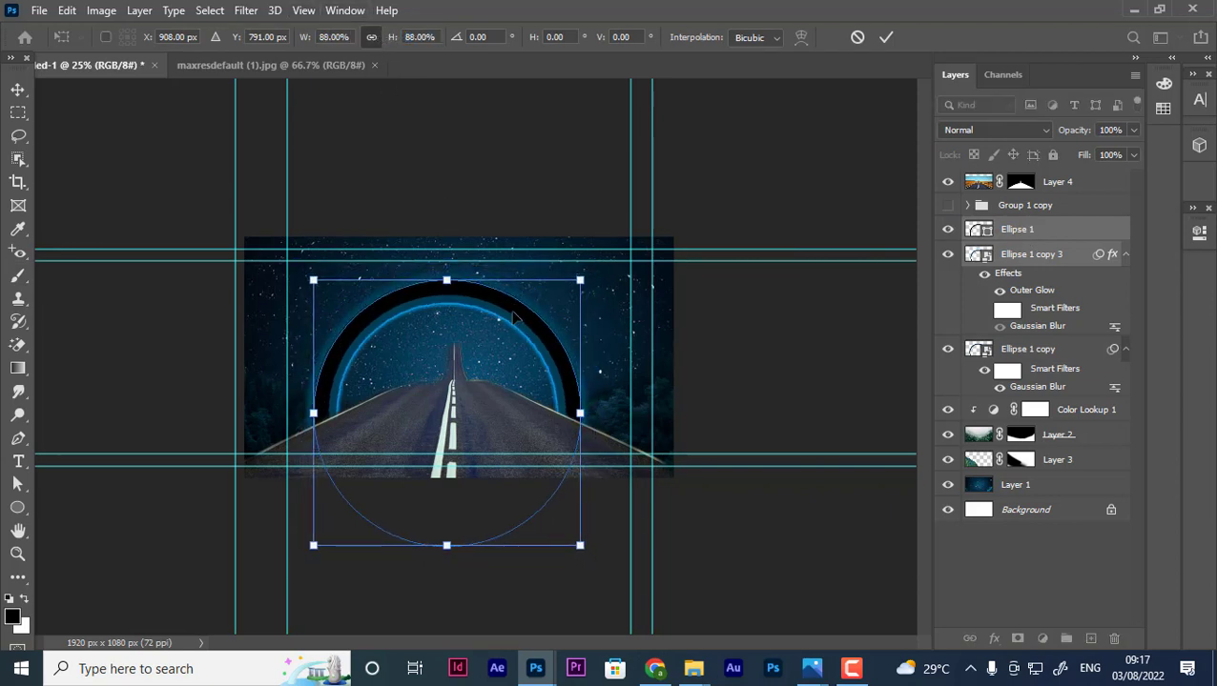
left_click_drag(514, 318, 504, 371)
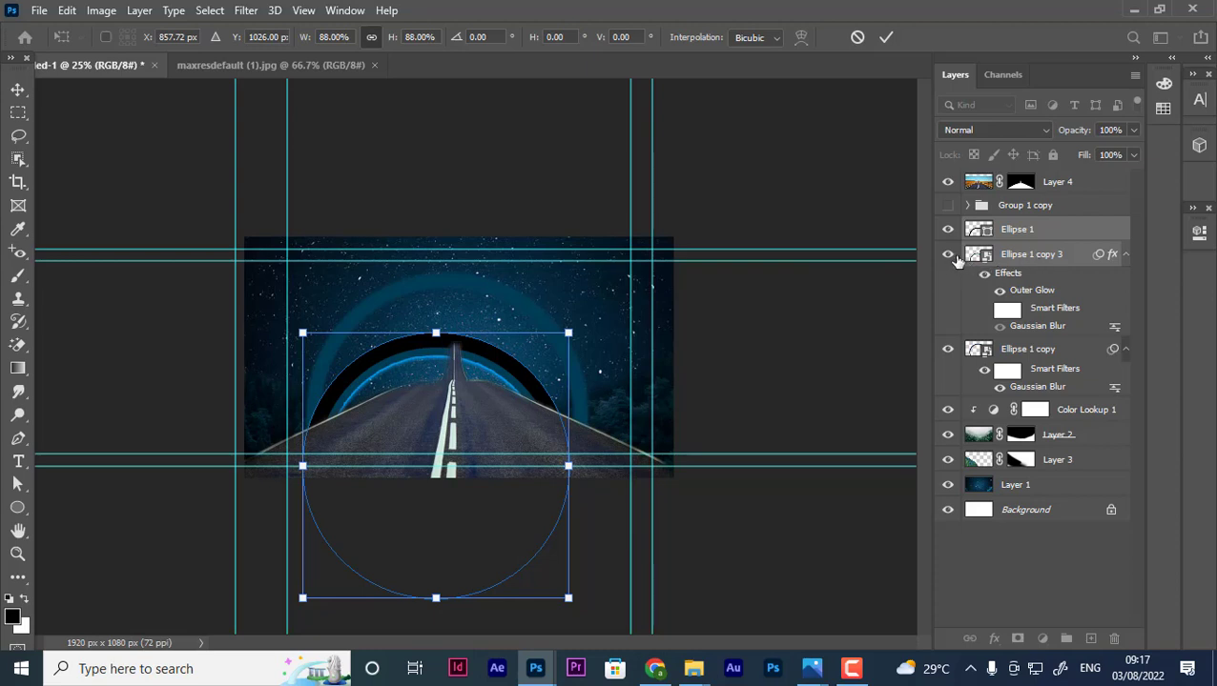
key("Return")
Hide the Ellipse 1 copy glow, then move and shrink the ring onto the road's horizon.
left_click(948, 349)
key("b")
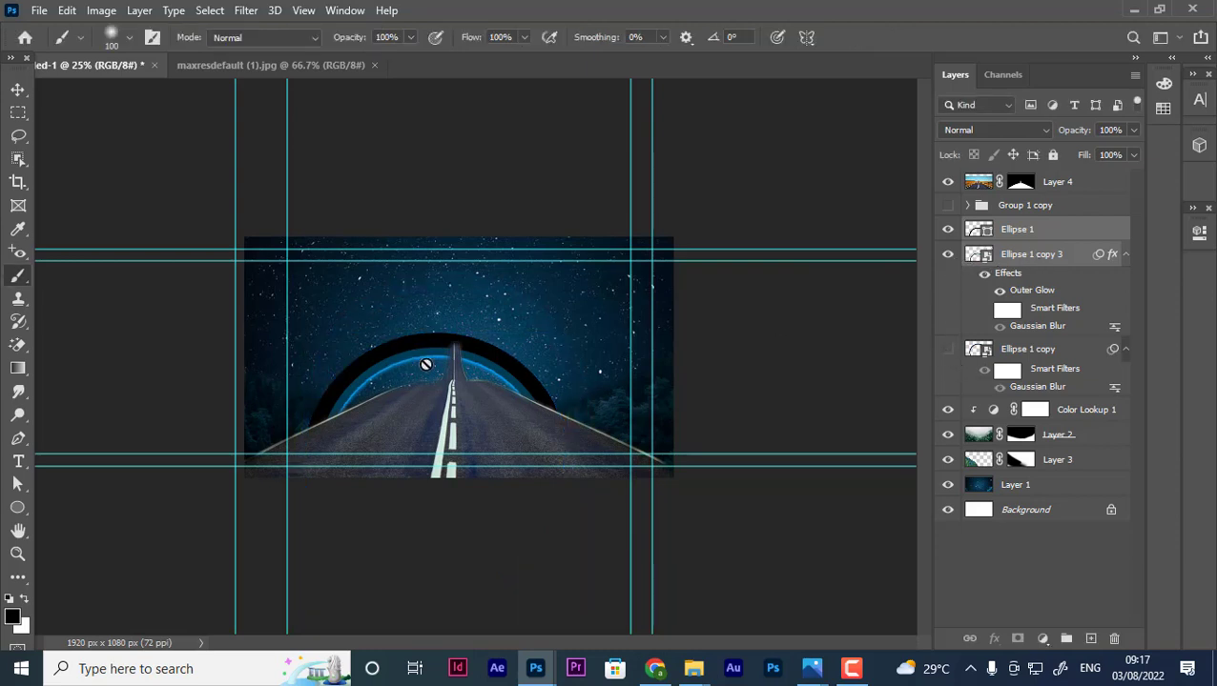
left_click(18, 89)
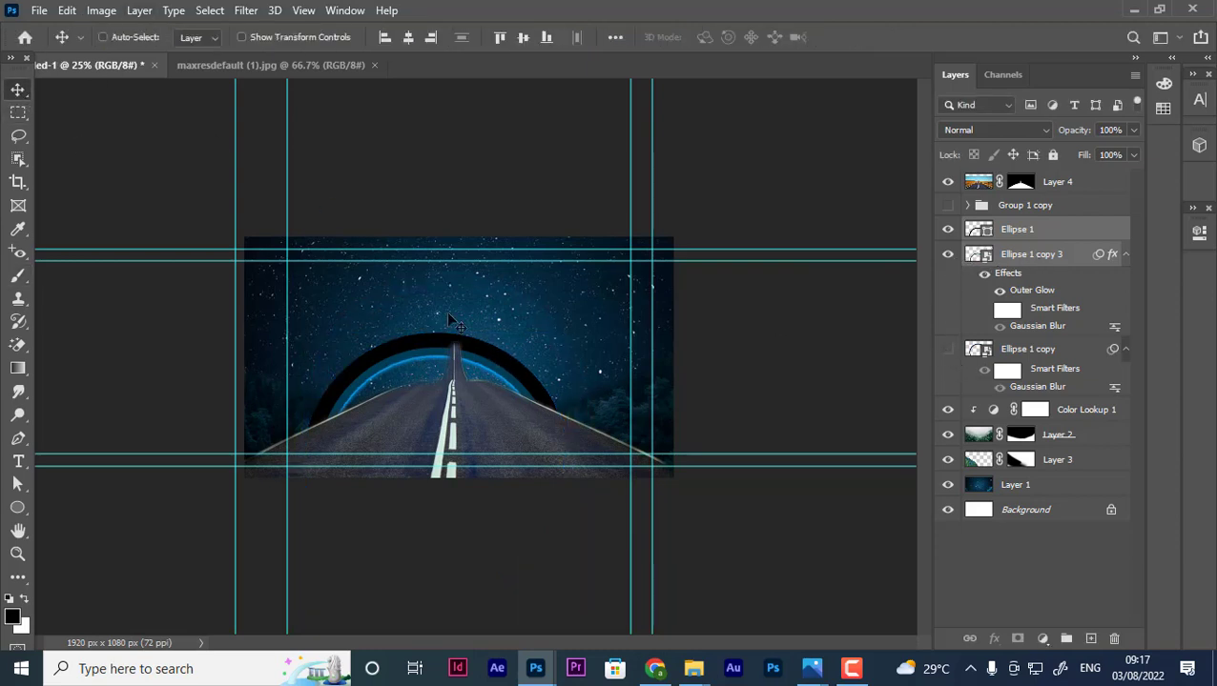
left_click_drag(489, 357, 499, 292)
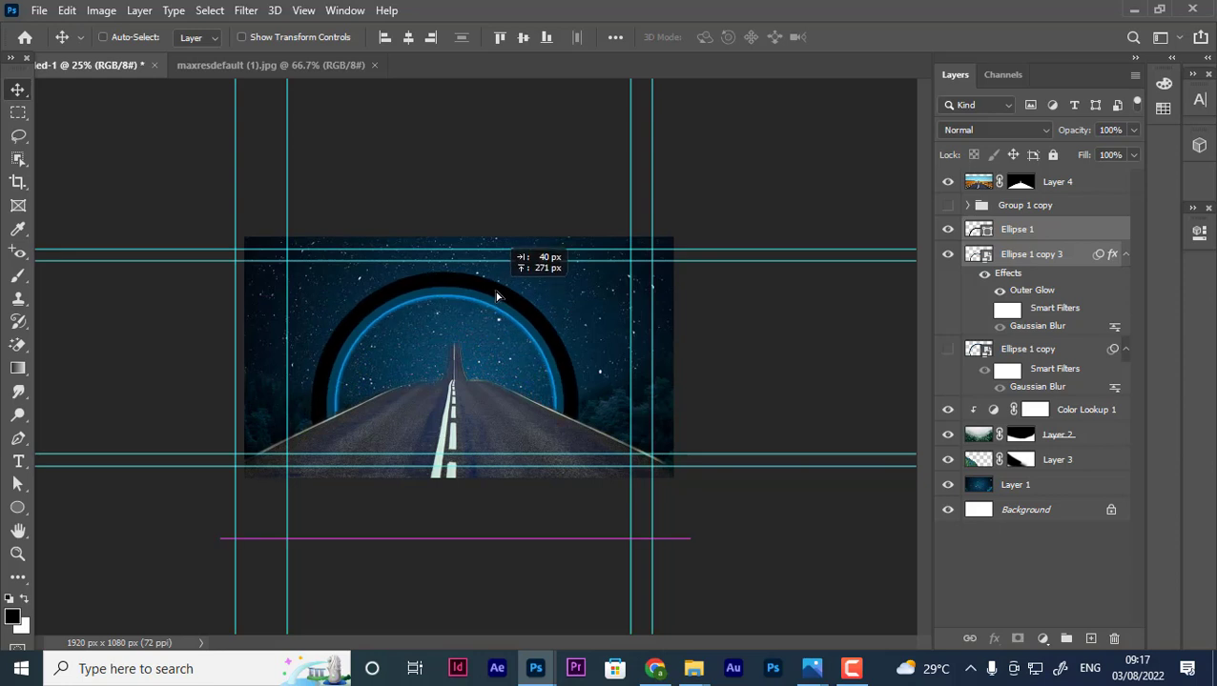
key("ctrl+t")
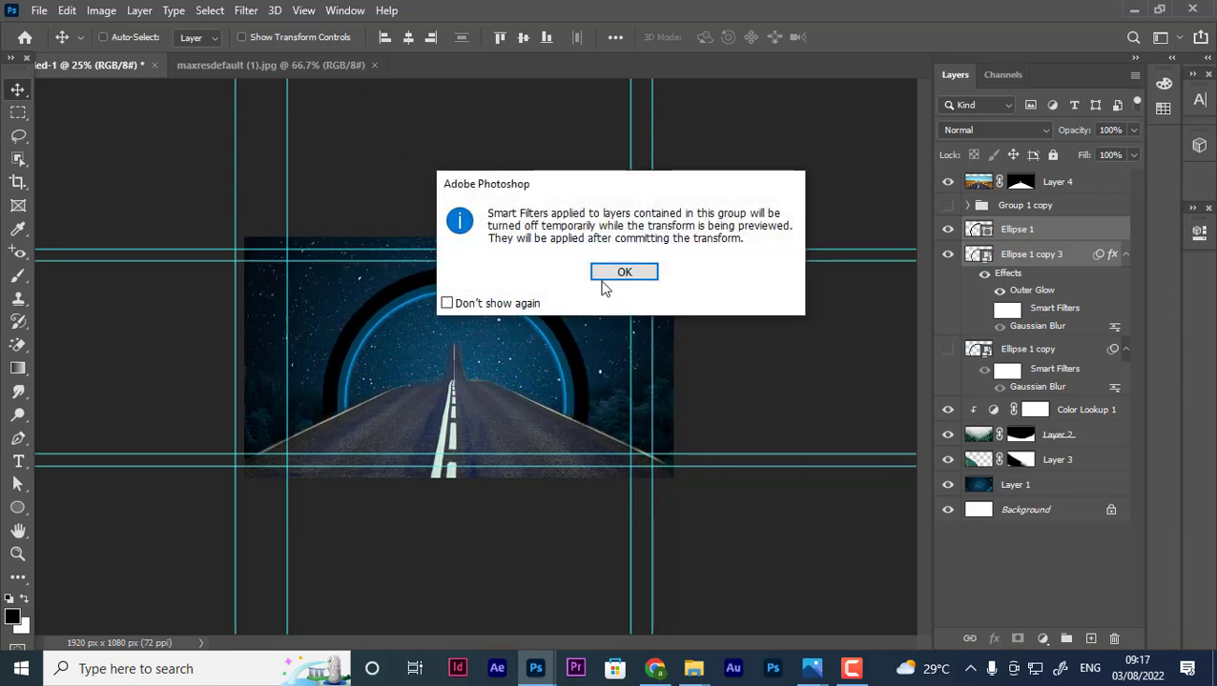
left_click(620, 276)
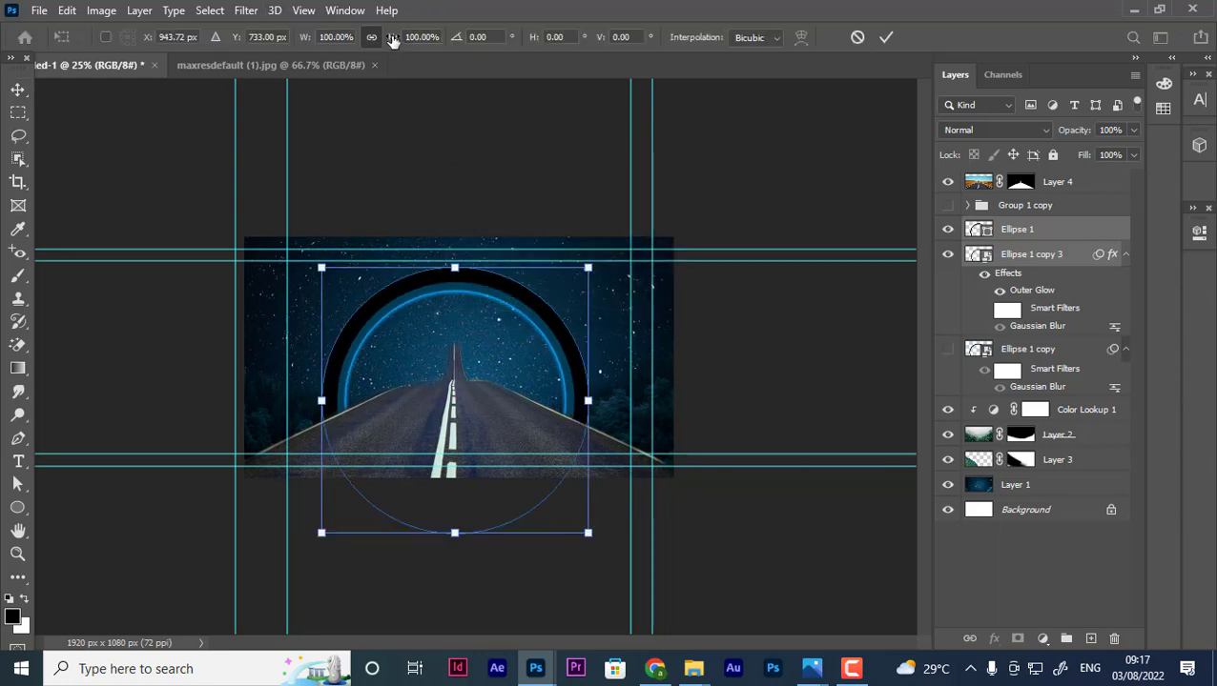
left_click_drag(390, 38, 349, 37)
left_click_drag(506, 372, 496, 356)
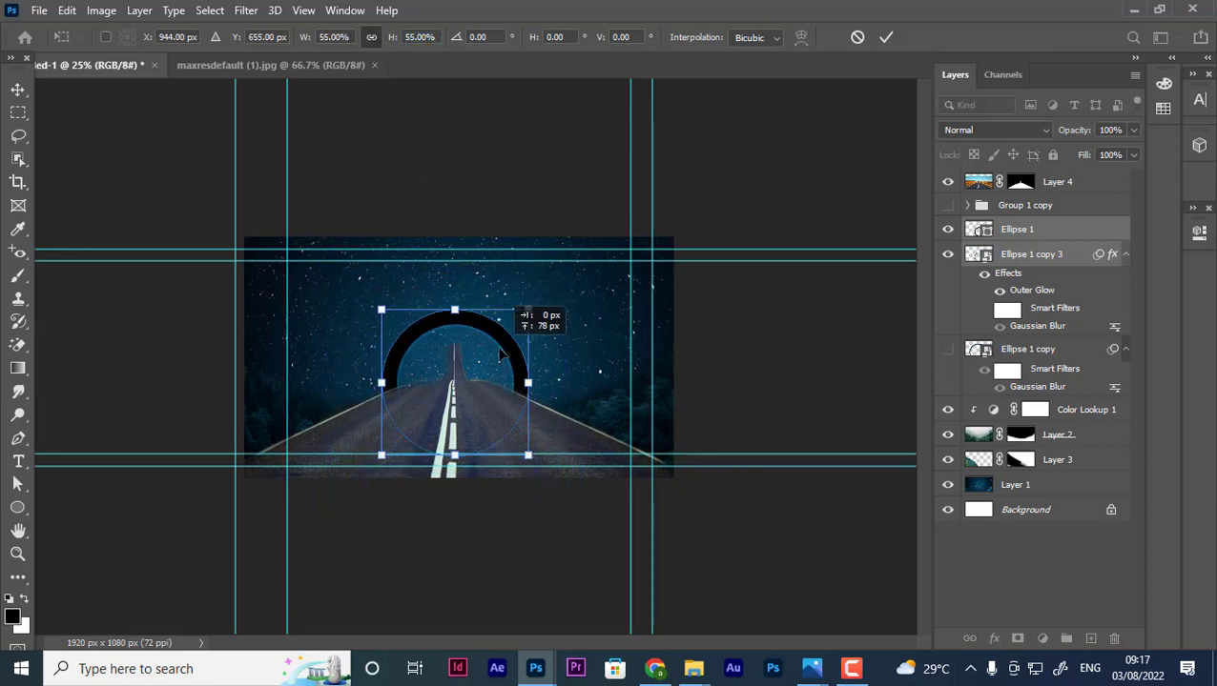
key("Return")
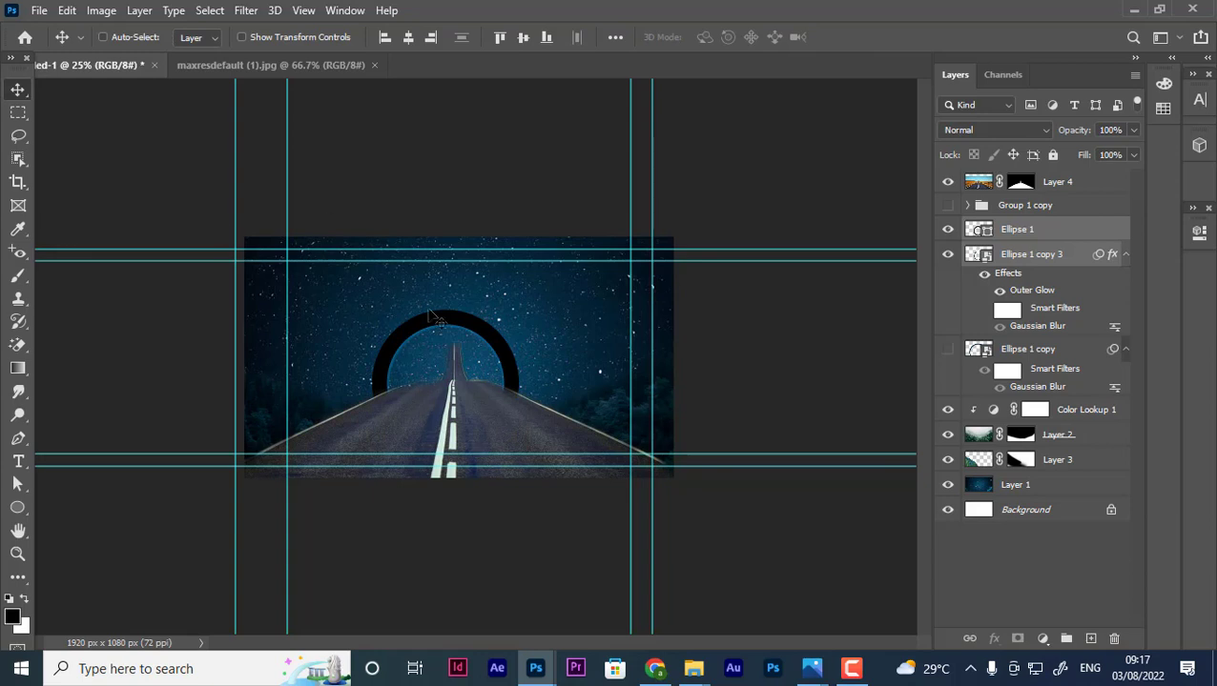
Show Ellipse 1 copy, scale it to 50% and move it up onto the black ring.
left_click(948, 351)
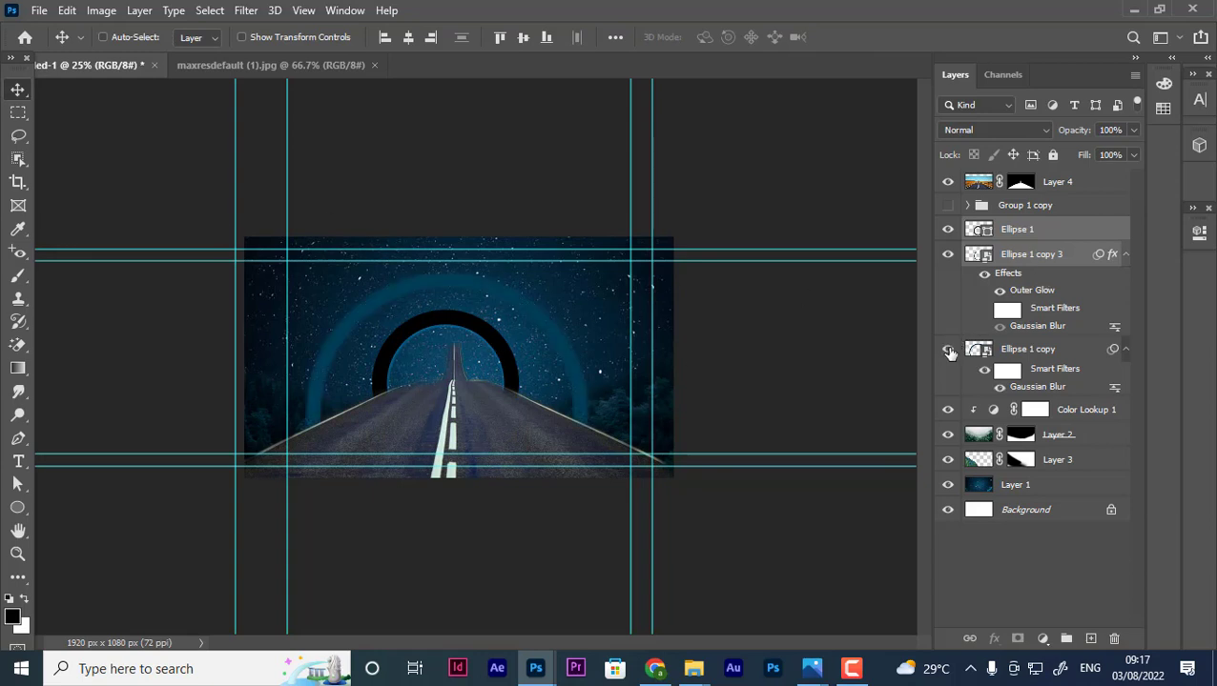
left_click(1016, 351)
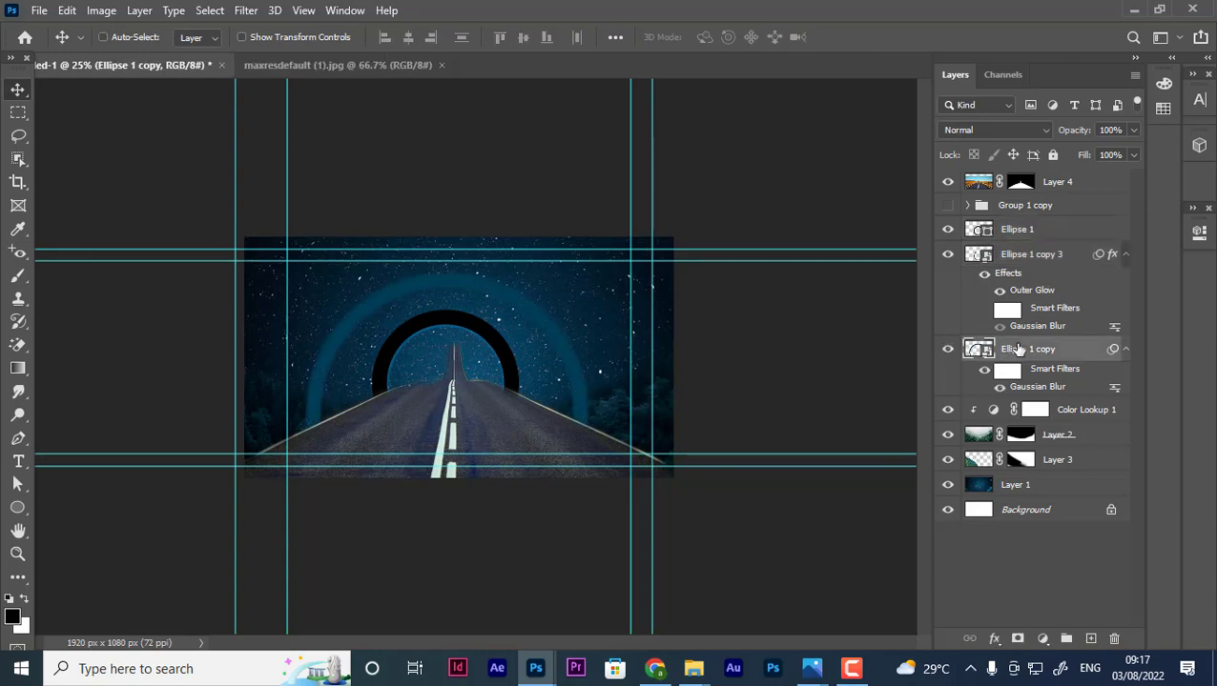
key("ctrl+t")
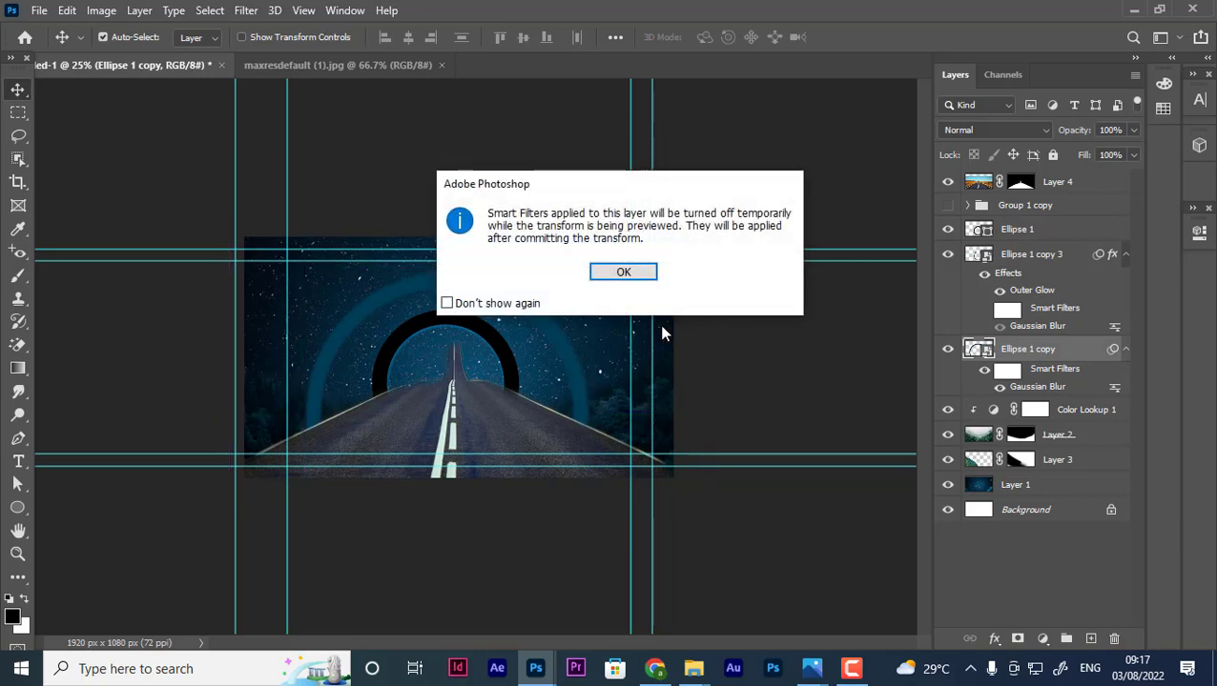
left_click(622, 272)
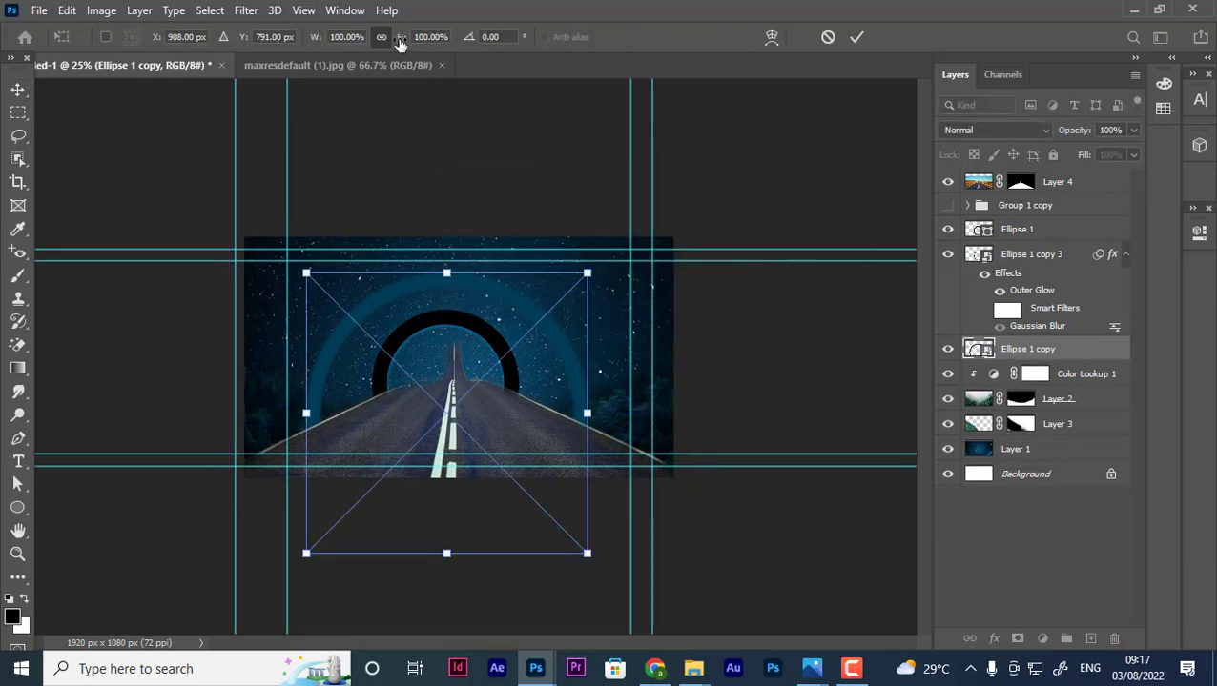
left_click_drag(400, 42, 344, 40)
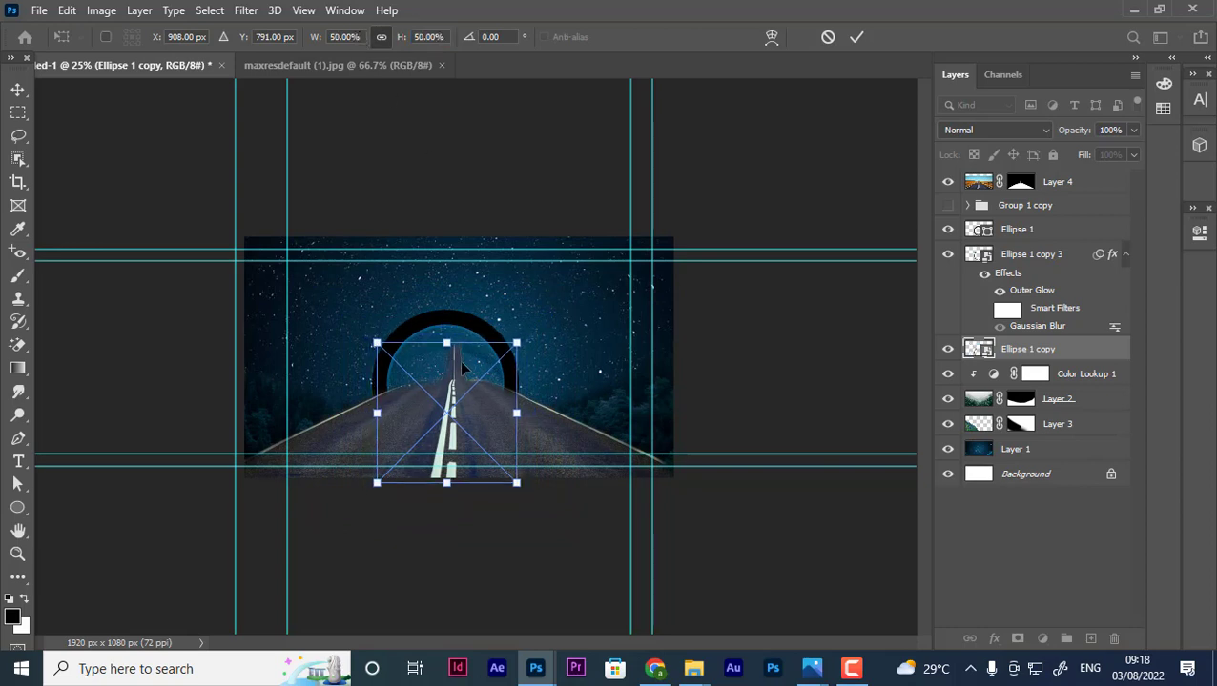
left_click_drag(461, 349, 464, 328)
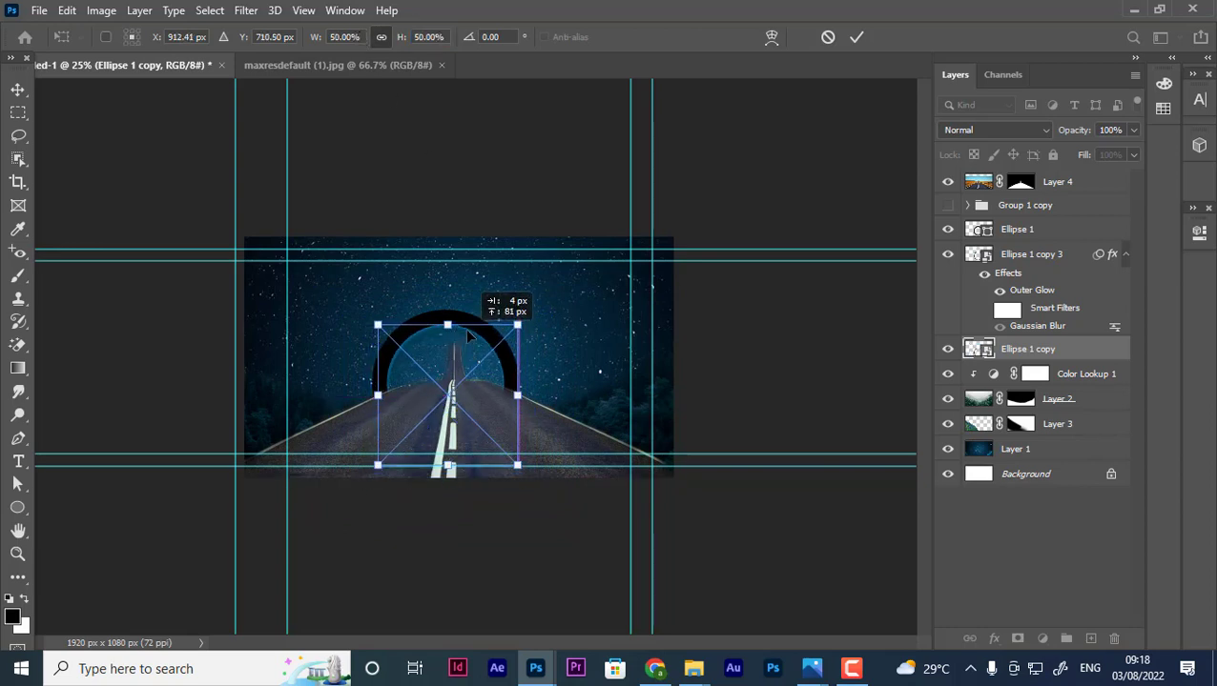
key("Return")
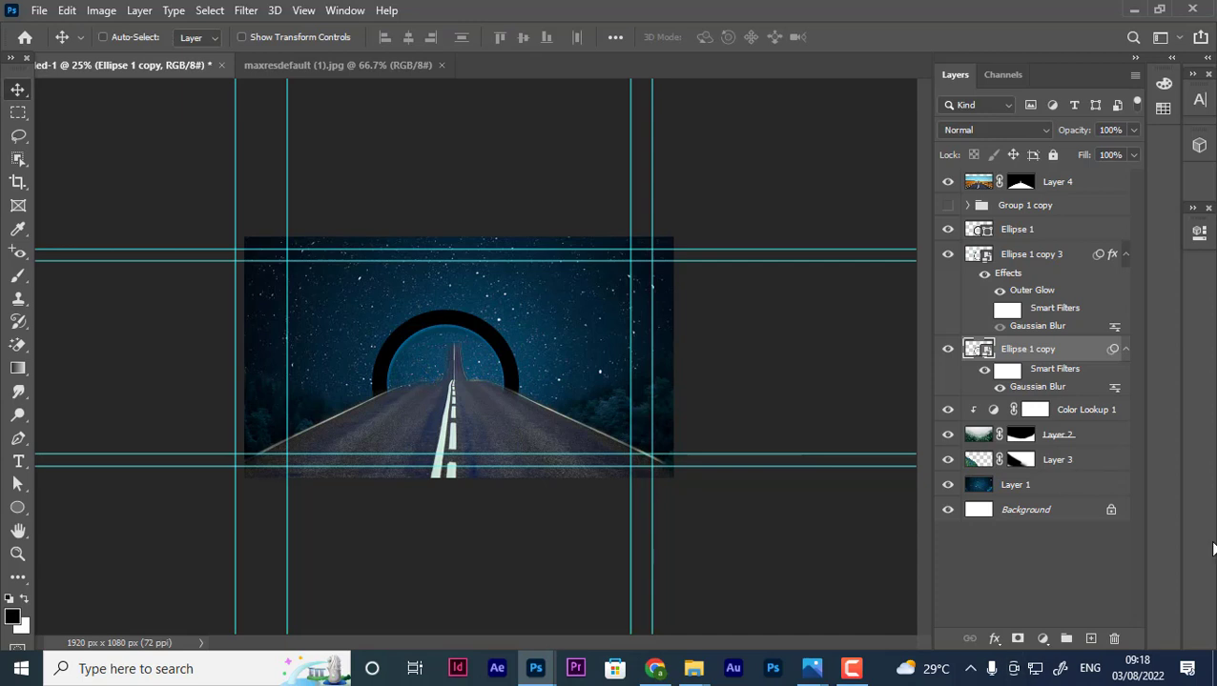
Thicken Ellipse 1's black ring stroke to about 23.66 px and select all three ring layers.
left_click(1025, 255)
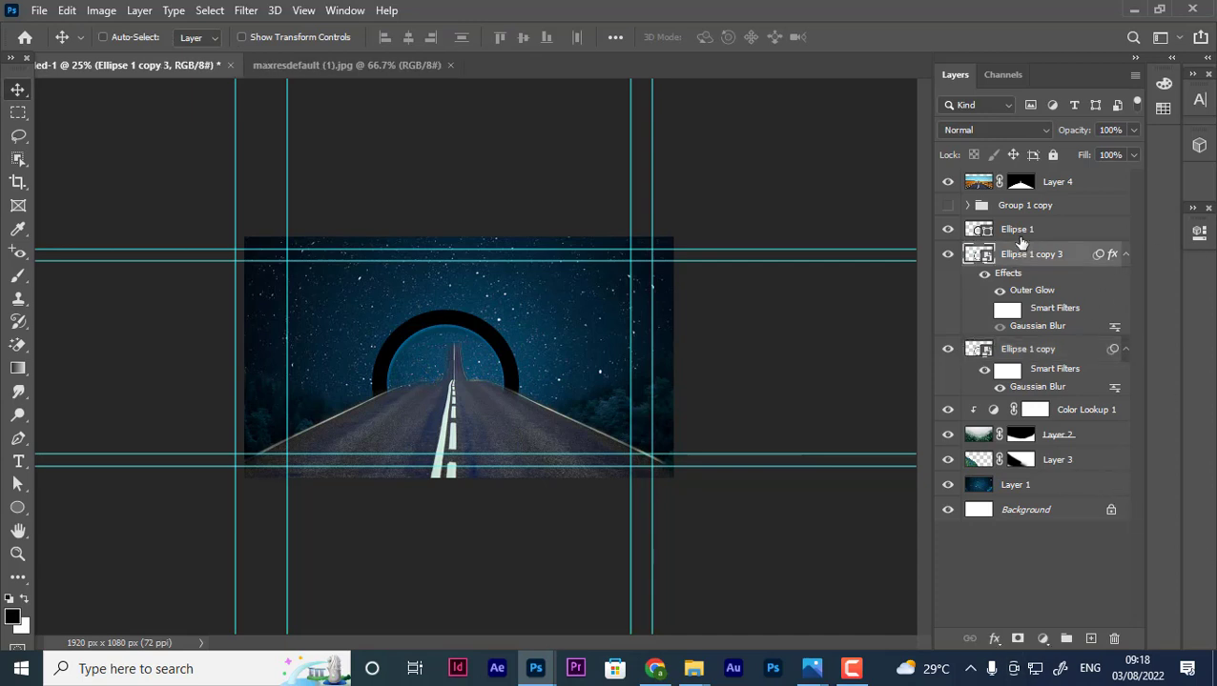
left_click(1022, 230)
left_click(947, 230)
left_click(947, 229)
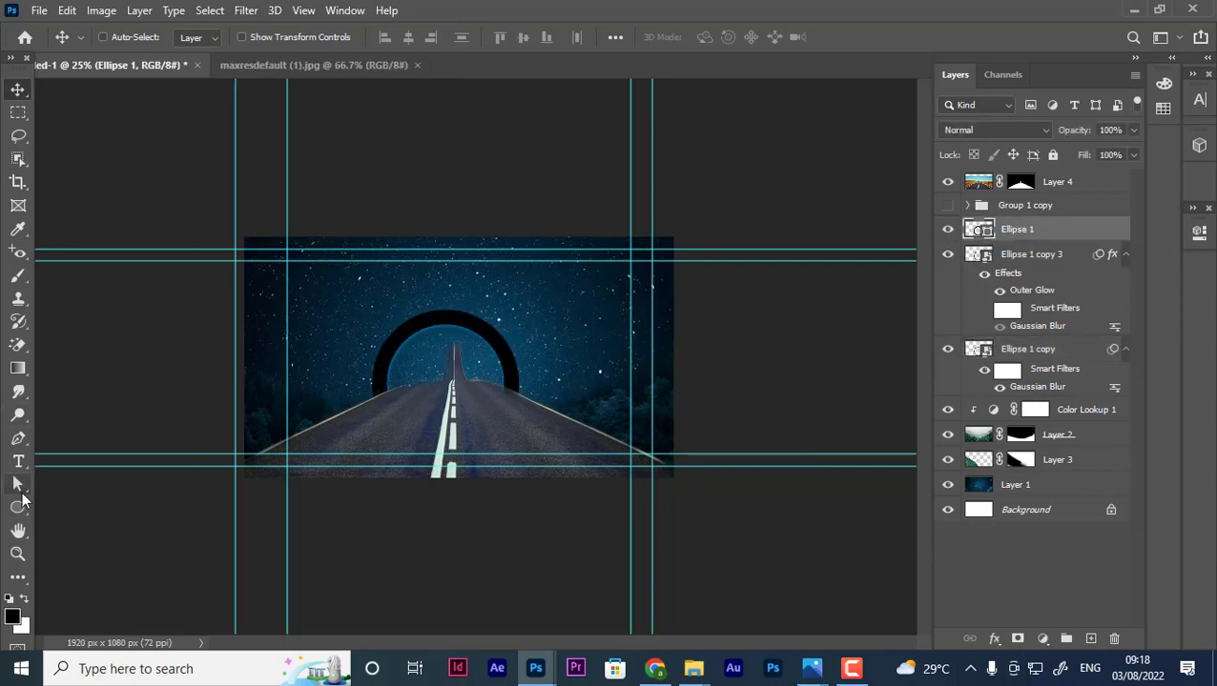
left_click(17, 511)
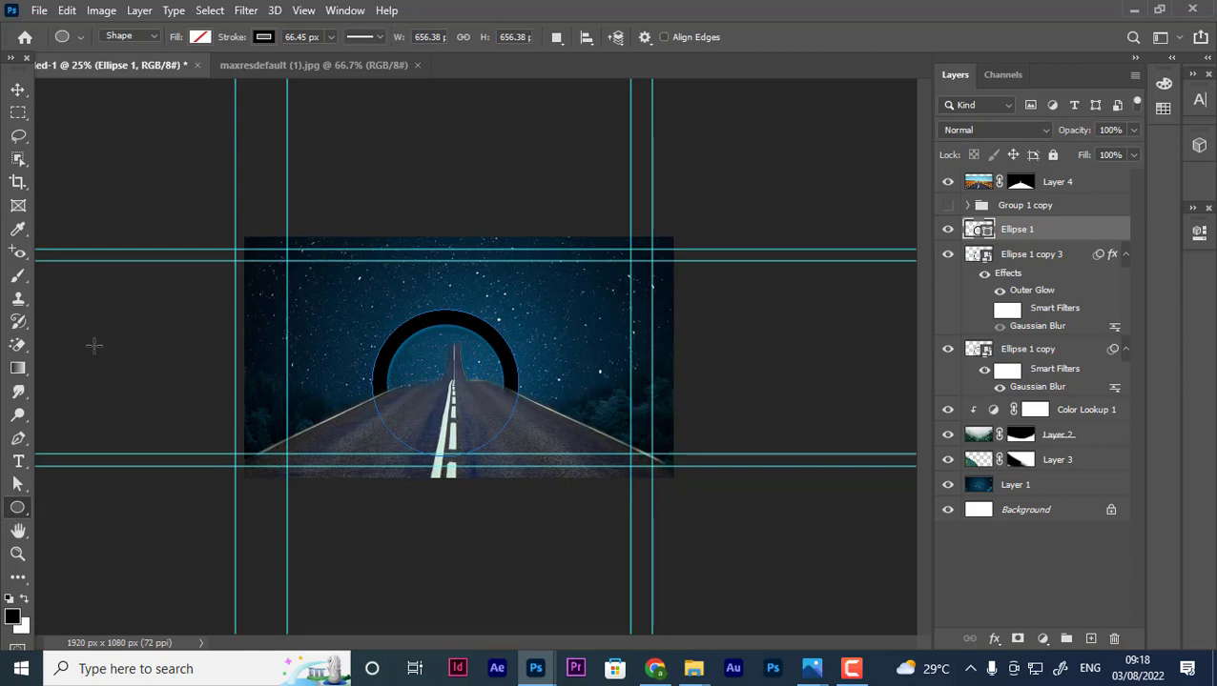
left_click(330, 37)
left_click_drag(307, 54, 306, 64)
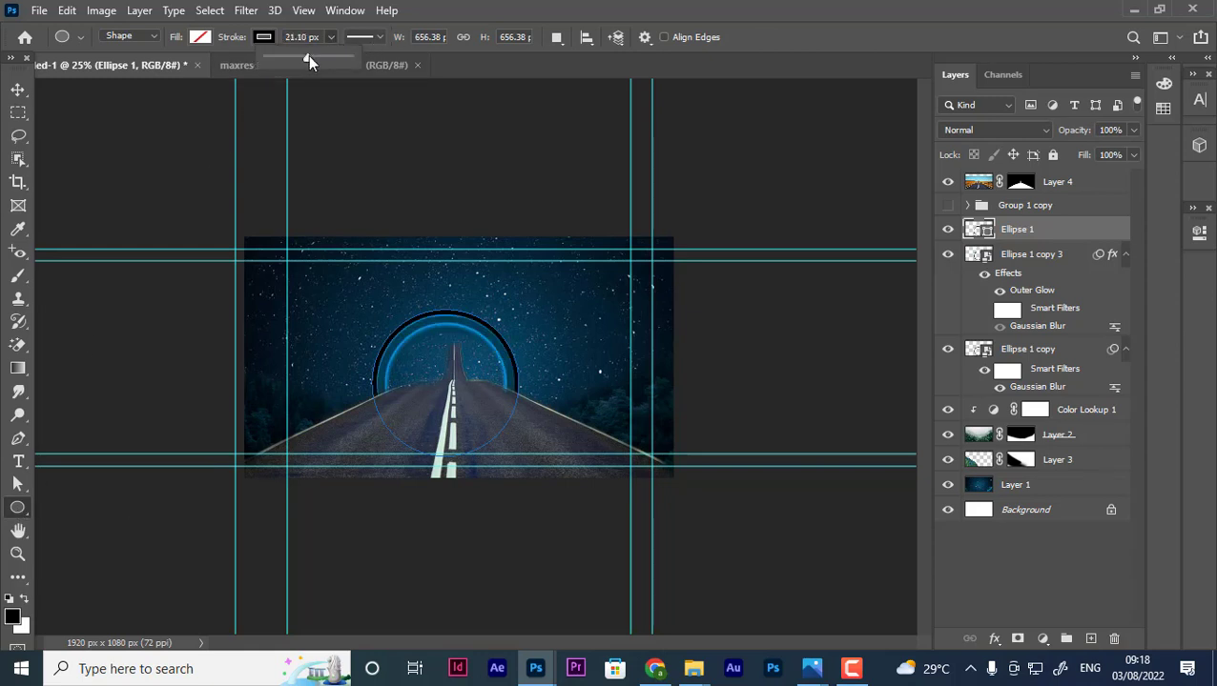
left_click_drag(310, 56, 314, 57)
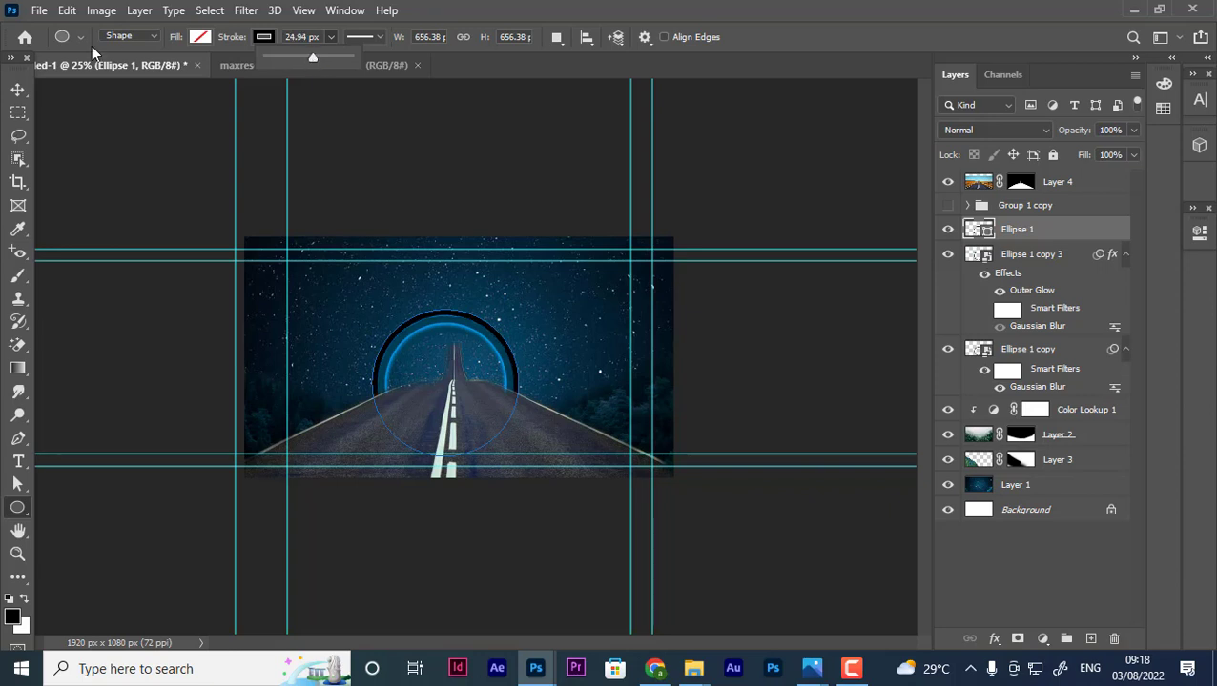
left_click(19, 88)
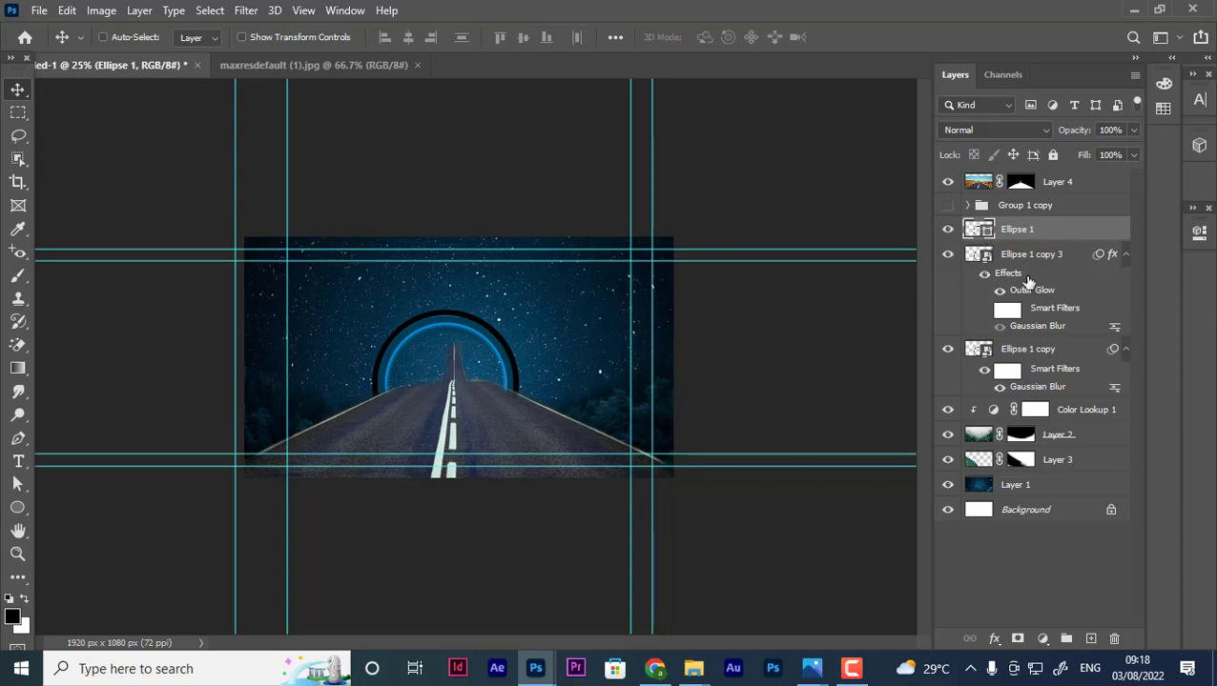
left_click(1035, 353, "shift")
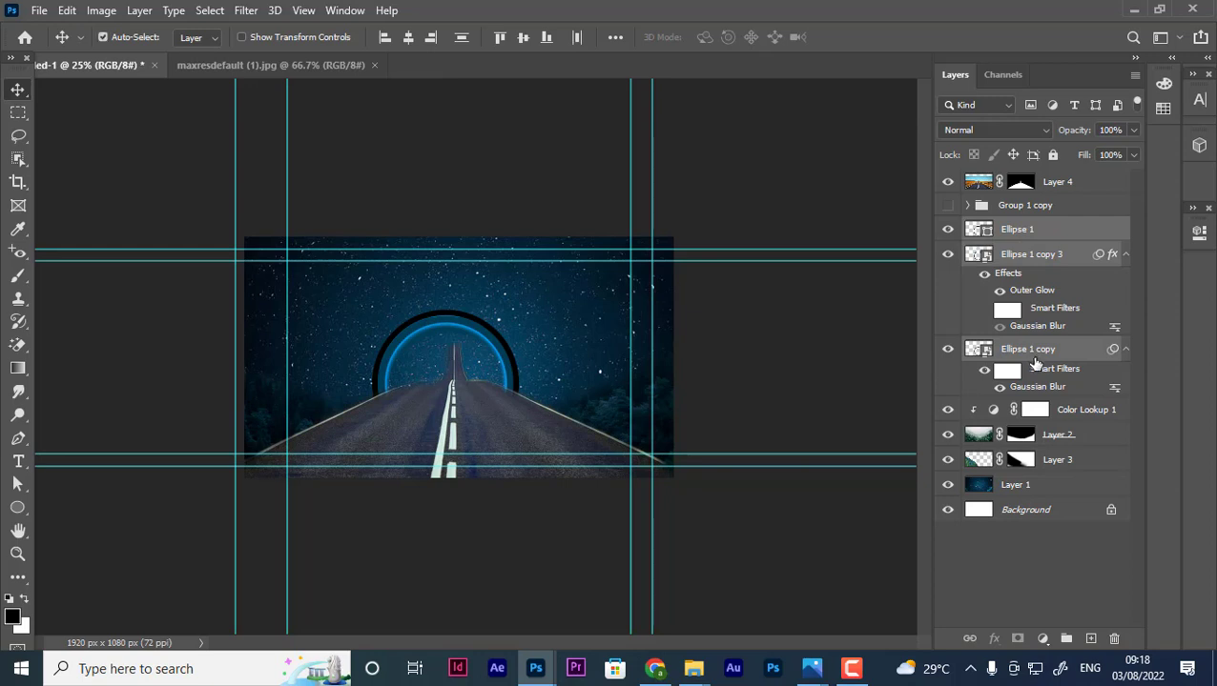
Group the ring layers, duplicate the group, and enlarge the copy to about 194% over the road.
key("ctrl+g")
key("ctrl")
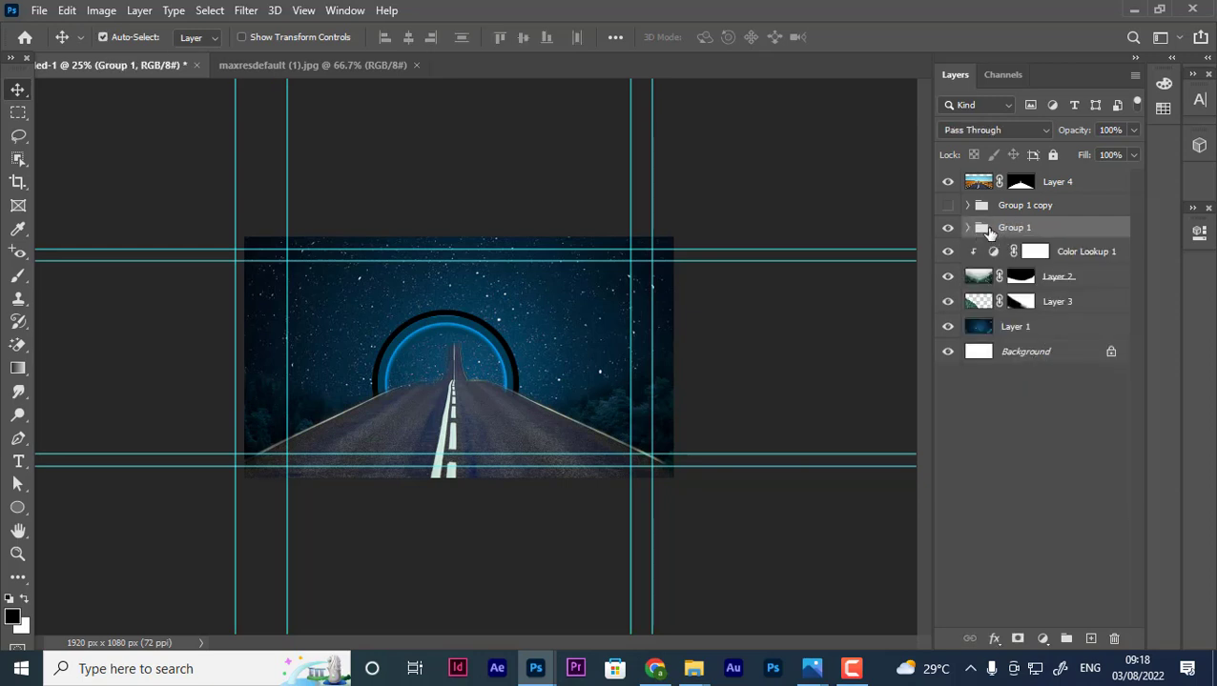
key("ctrl+j")
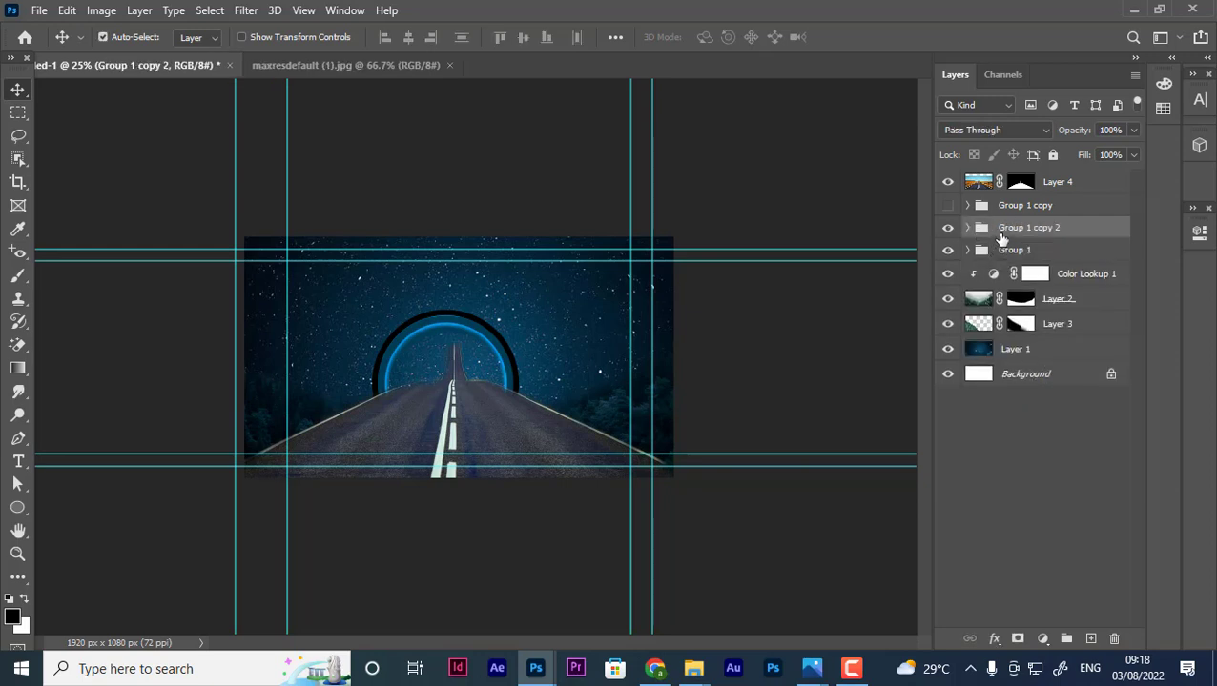
key("ctrl+t")
left_click(622, 275)
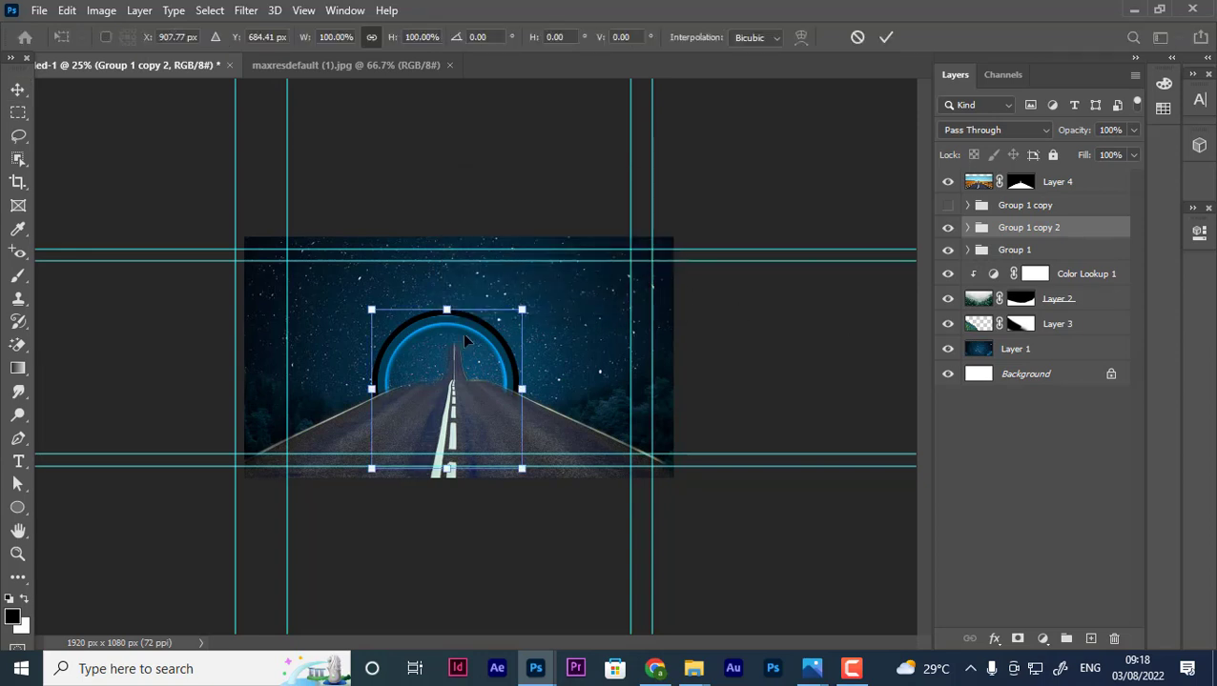
mouse_move(466, 324)
left_mouse_down()
mouse_move(453, 360)
mouse_move(463, 336)
left_mouse_up()
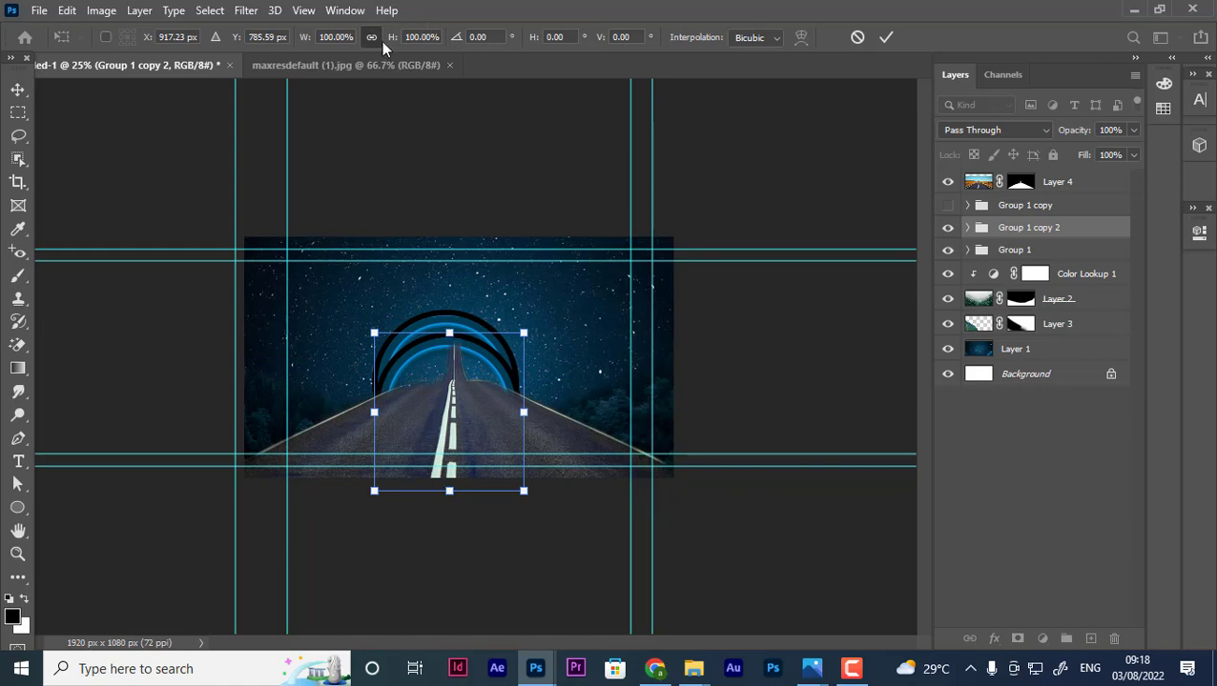
left_click_drag(391, 41, 475, 38)
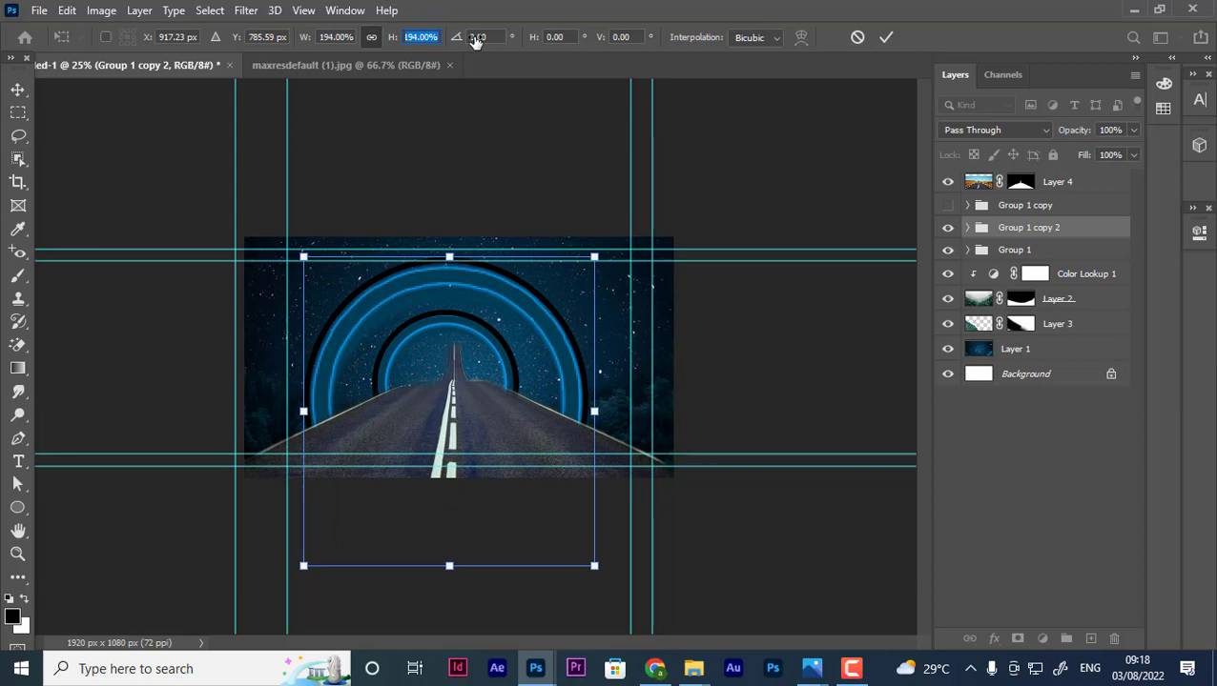
key("Return")
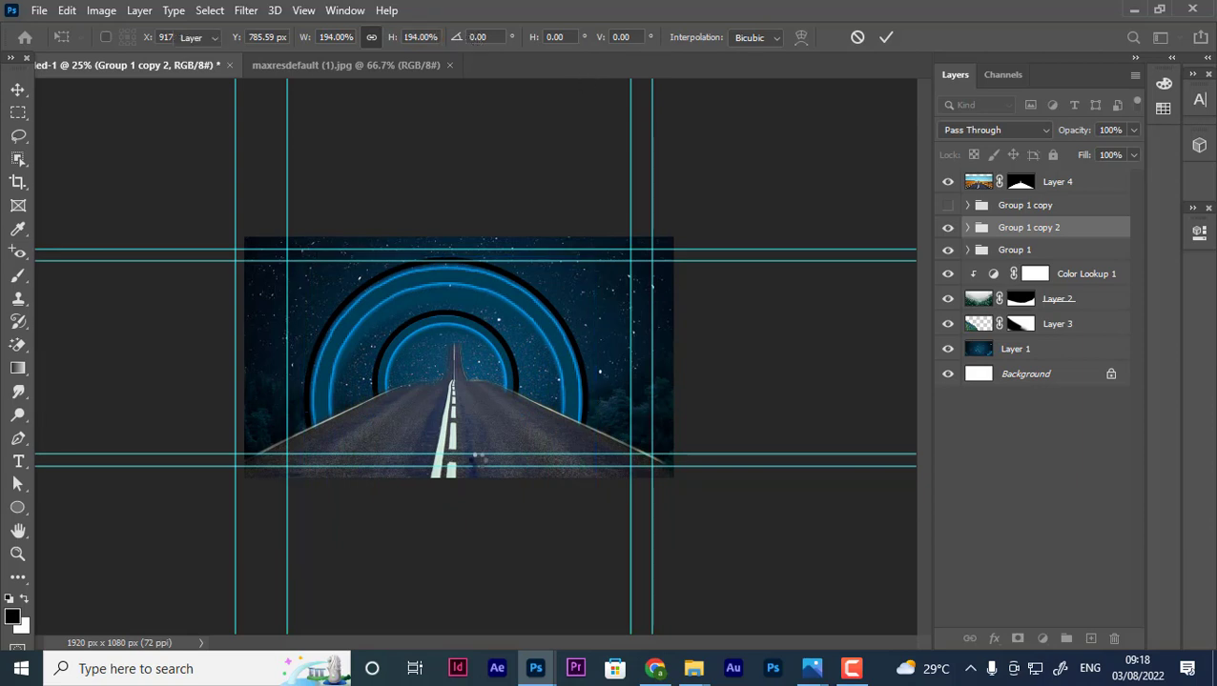
Duplicate the enlarged ring group again and scale the new copy up around the image.
key("ctrl")
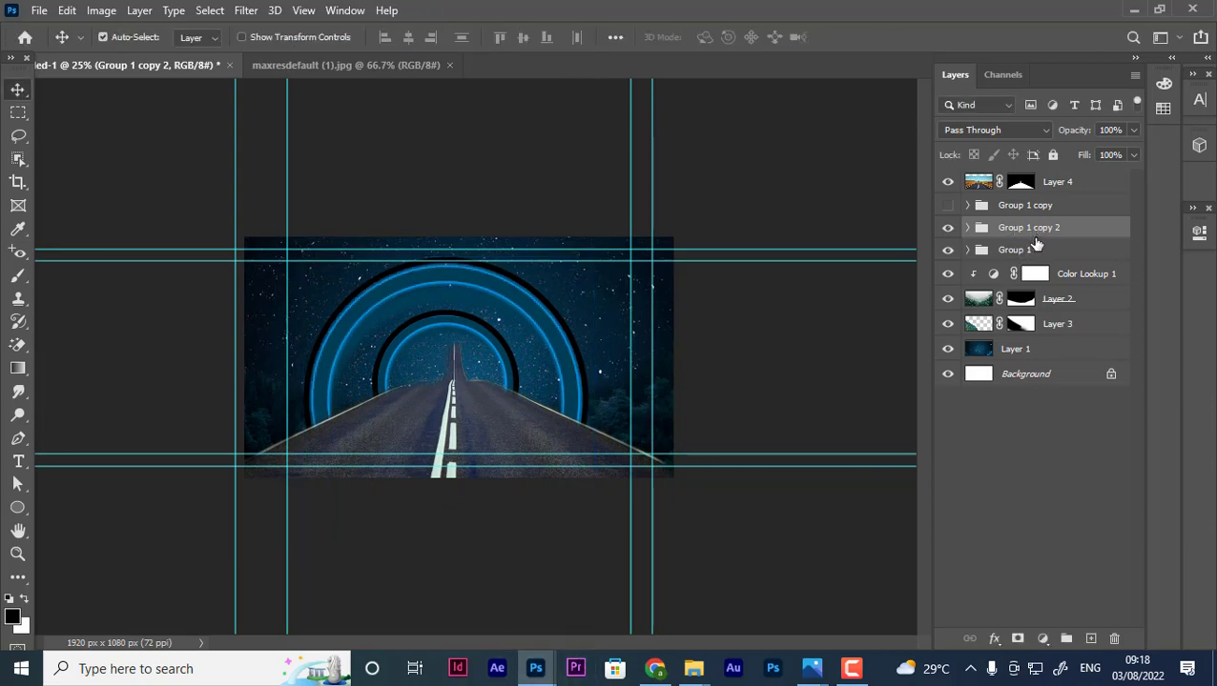
key("ctrl+j")
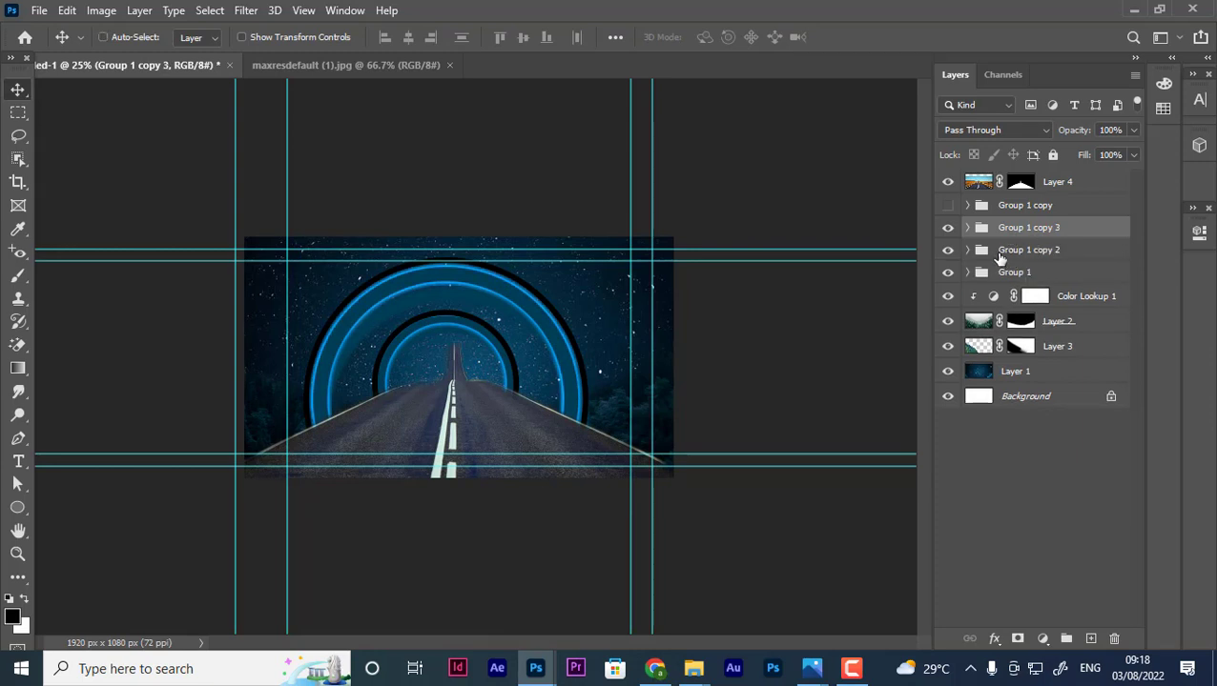
key("ctrl+t")
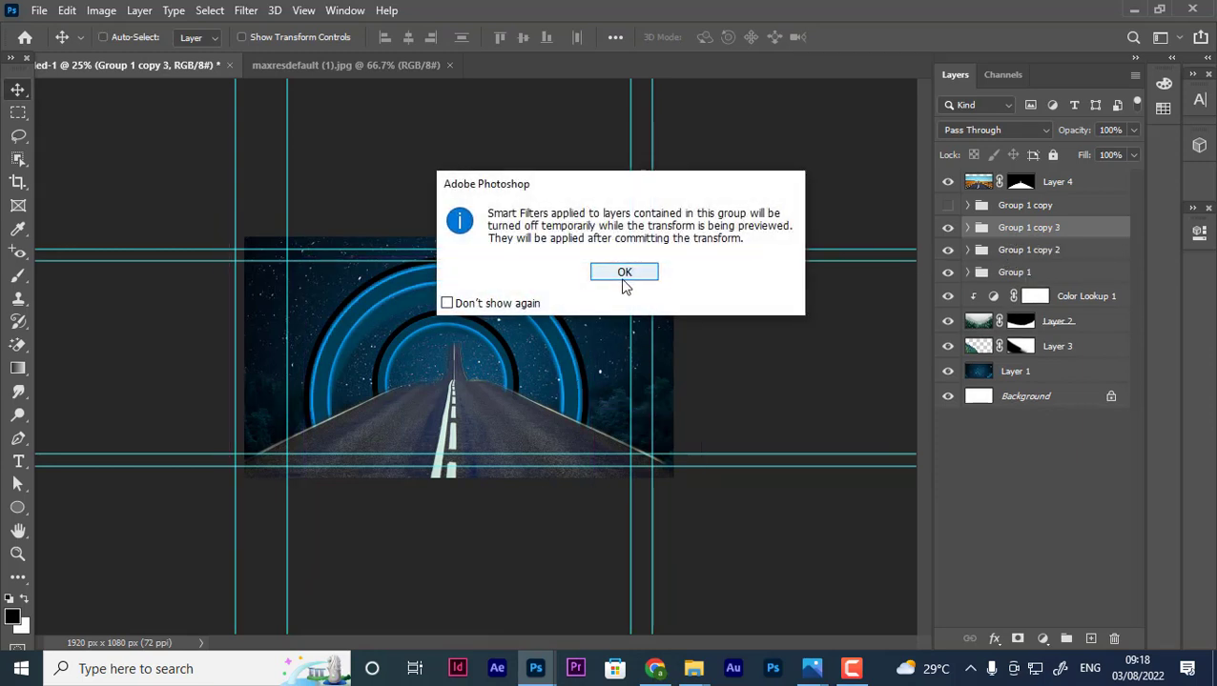
left_click(622, 345)
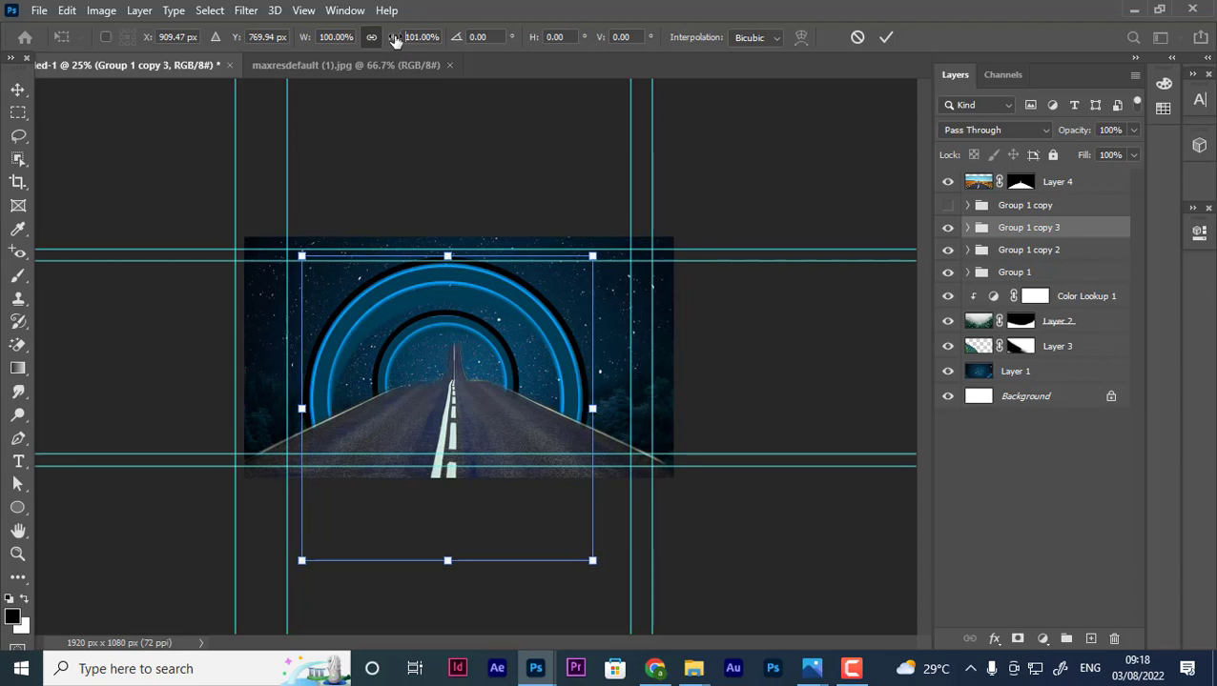
left_click_drag(391, 41, 449, 58)
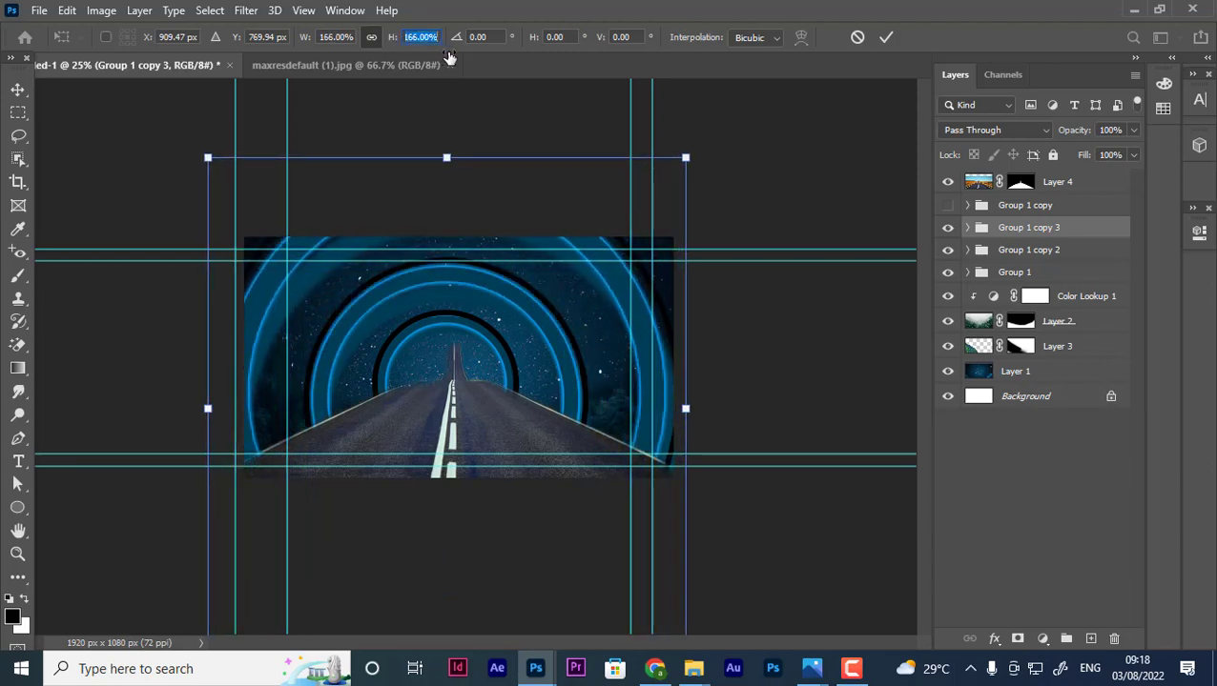
key("Return")
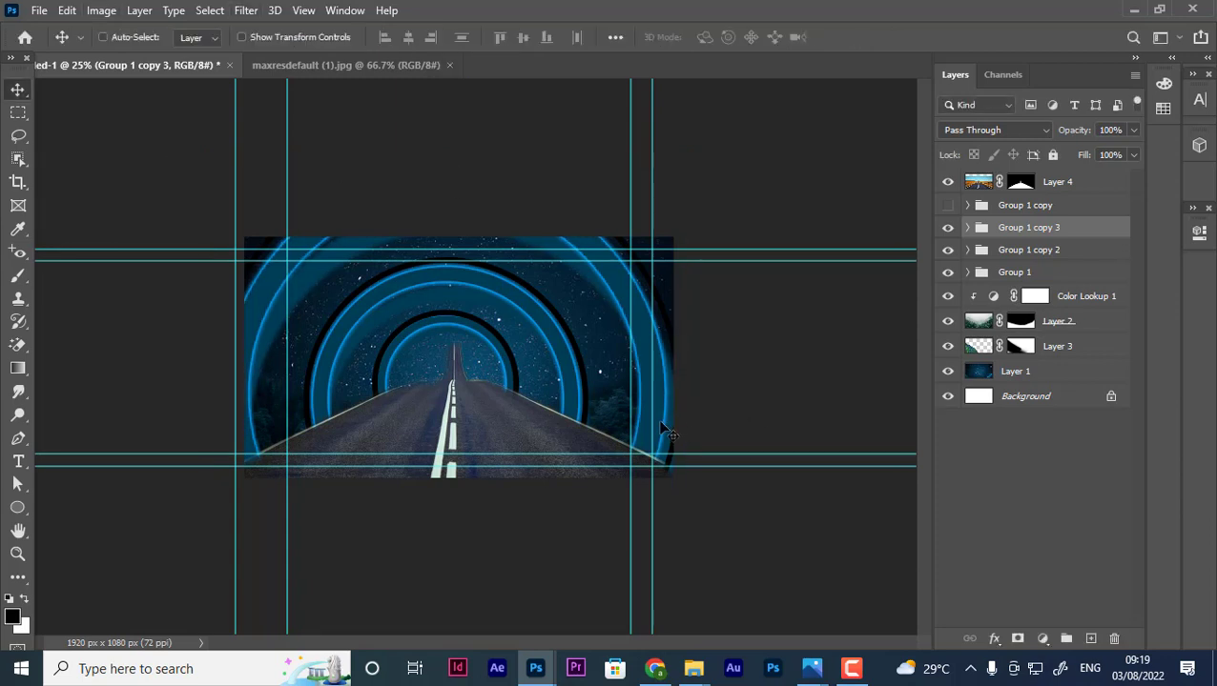
Recentre the outer rings, scale them to 117%, and move them right and down.
left_click_drag(665, 431, 679, 431)
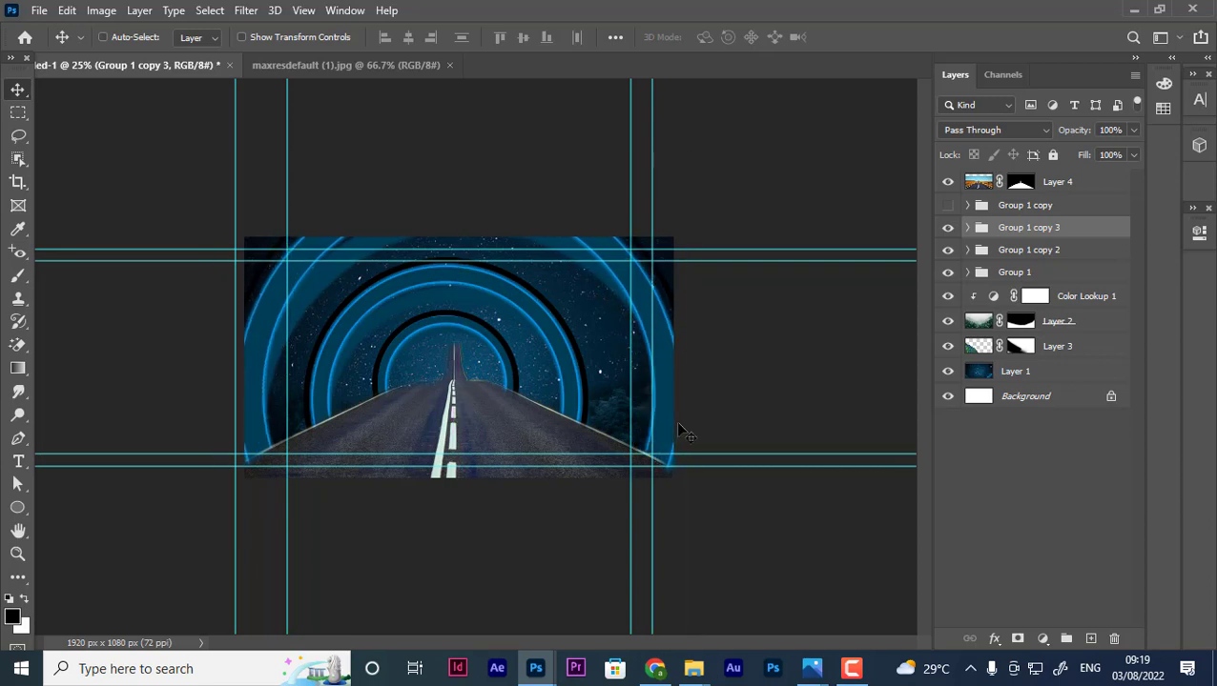
key("ctrl+t")
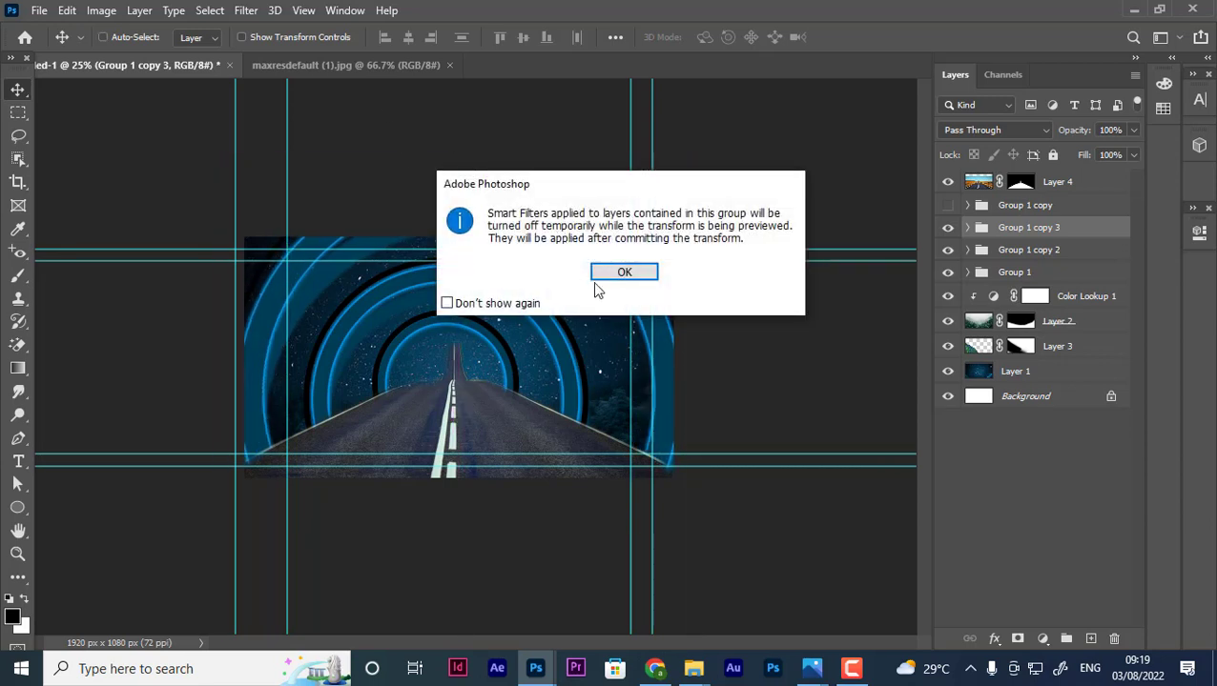
left_click(622, 268)
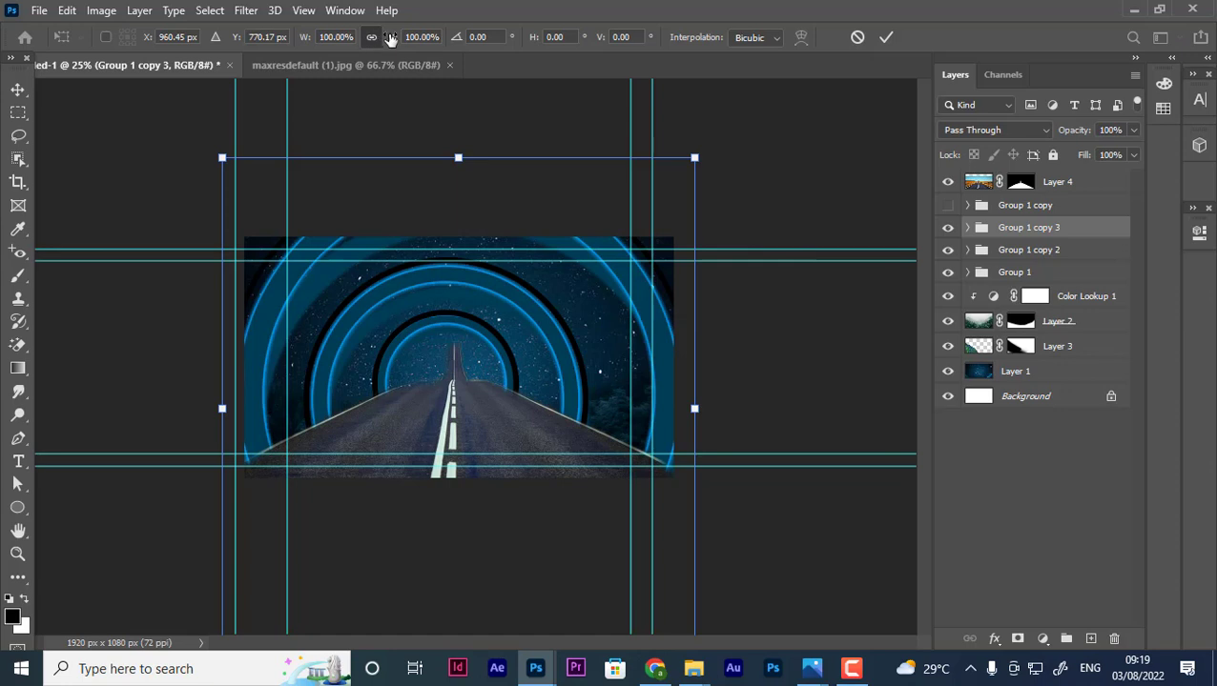
left_click_drag(390, 38, 401, 39)
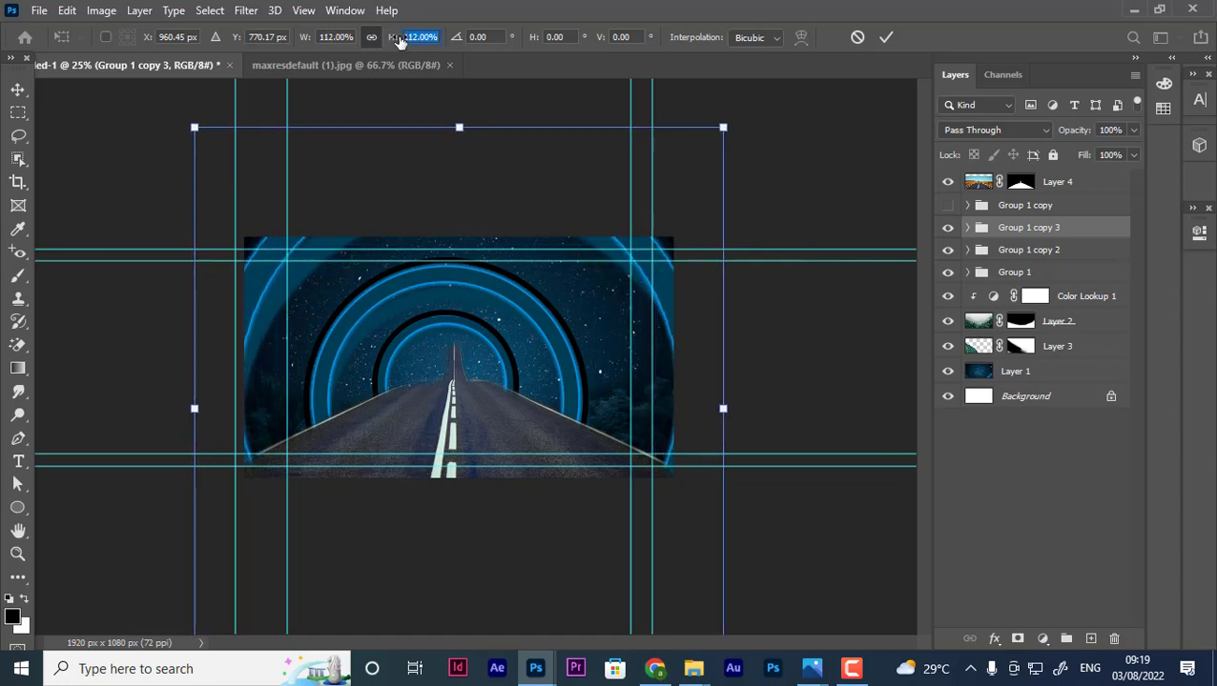
left_click_drag(400, 38, 408, 38)
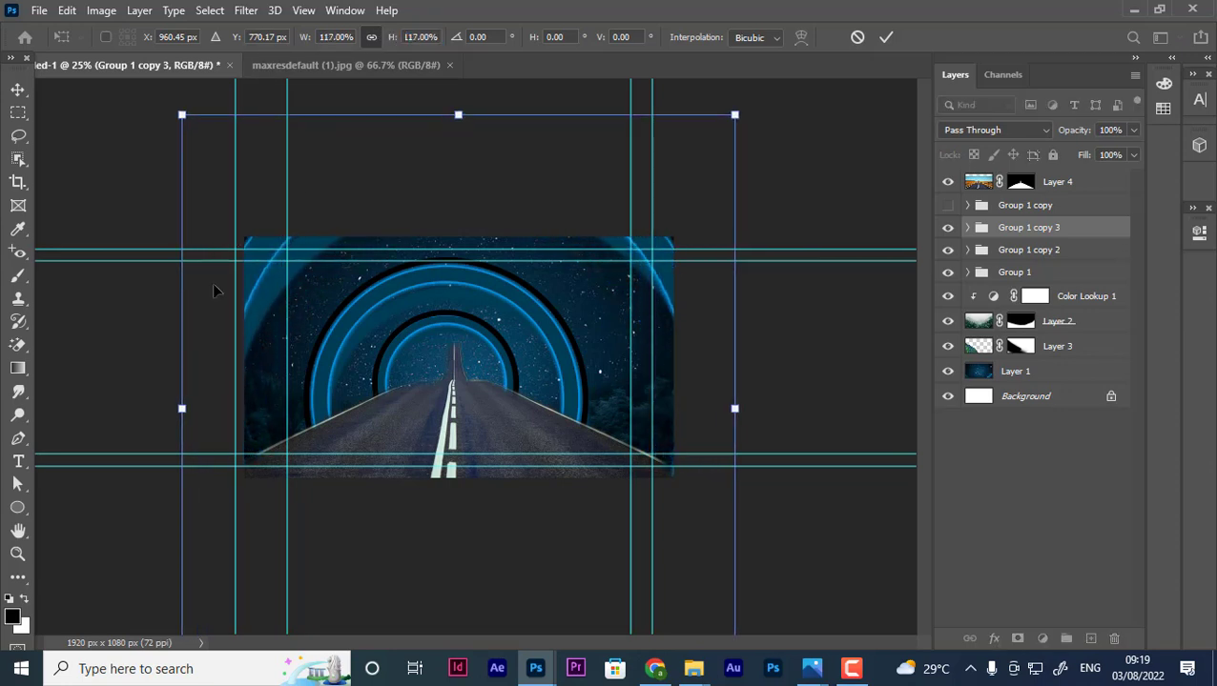
mouse_move(258, 290)
left_mouse_down()
mouse_move(268, 355)
mouse_move(265, 314)
left_mouse_up()
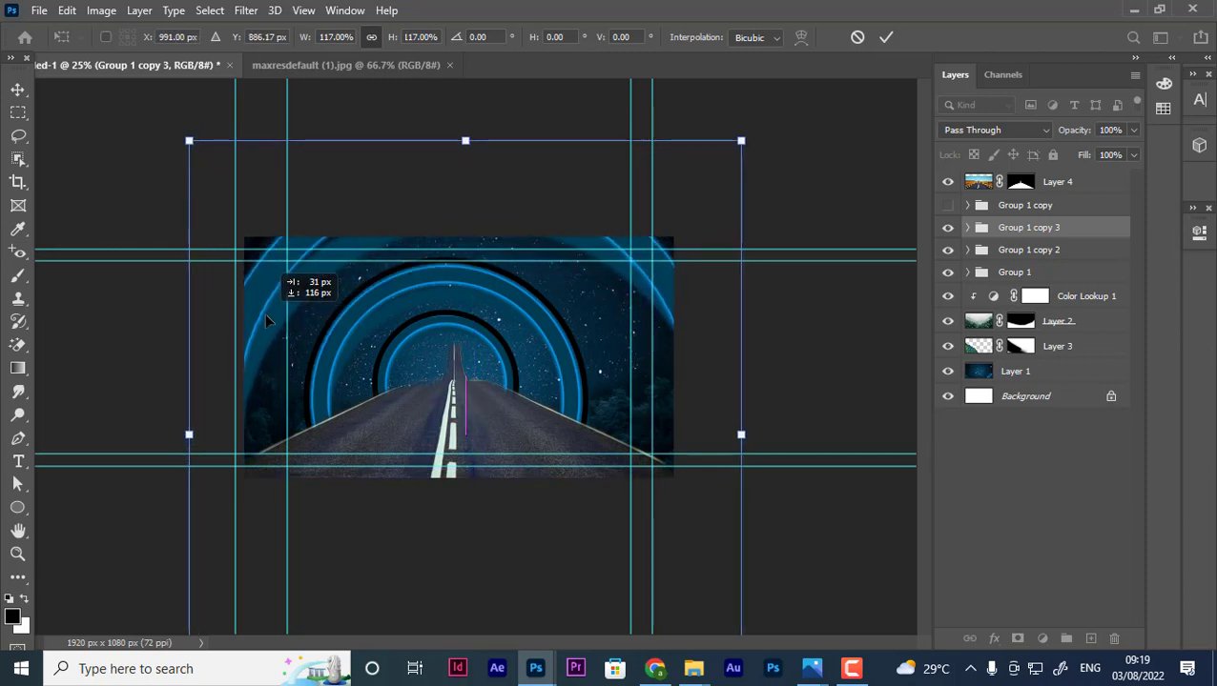
key("Return")
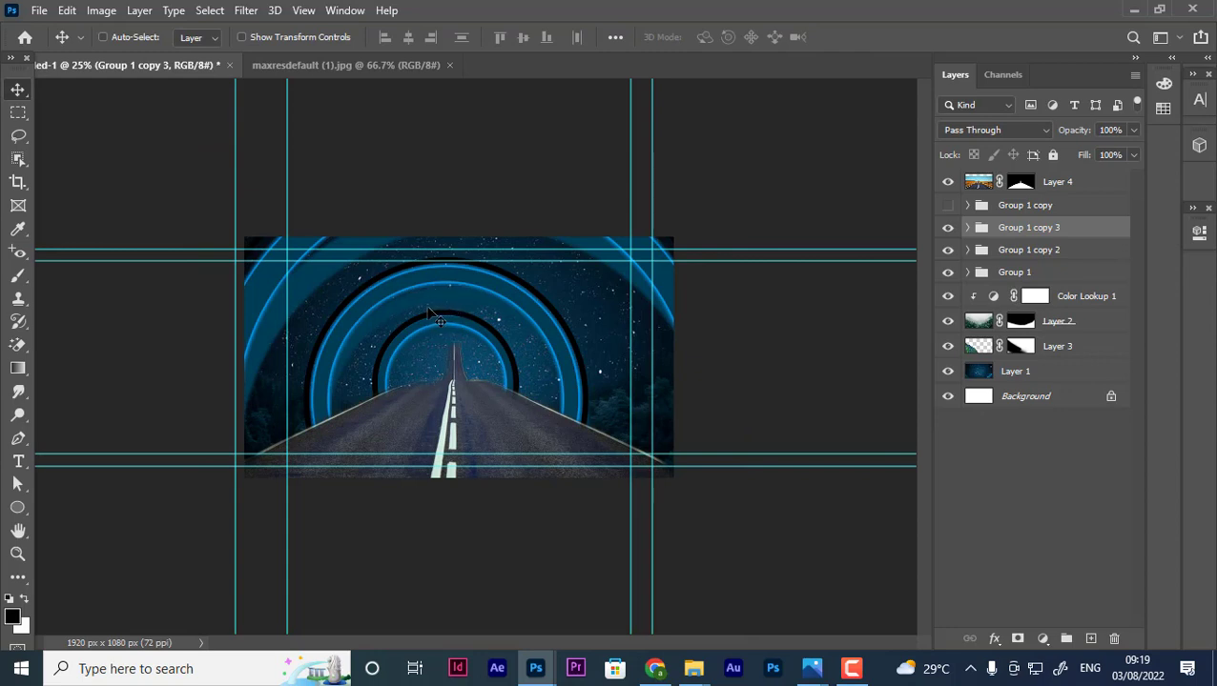
key("ctrl")
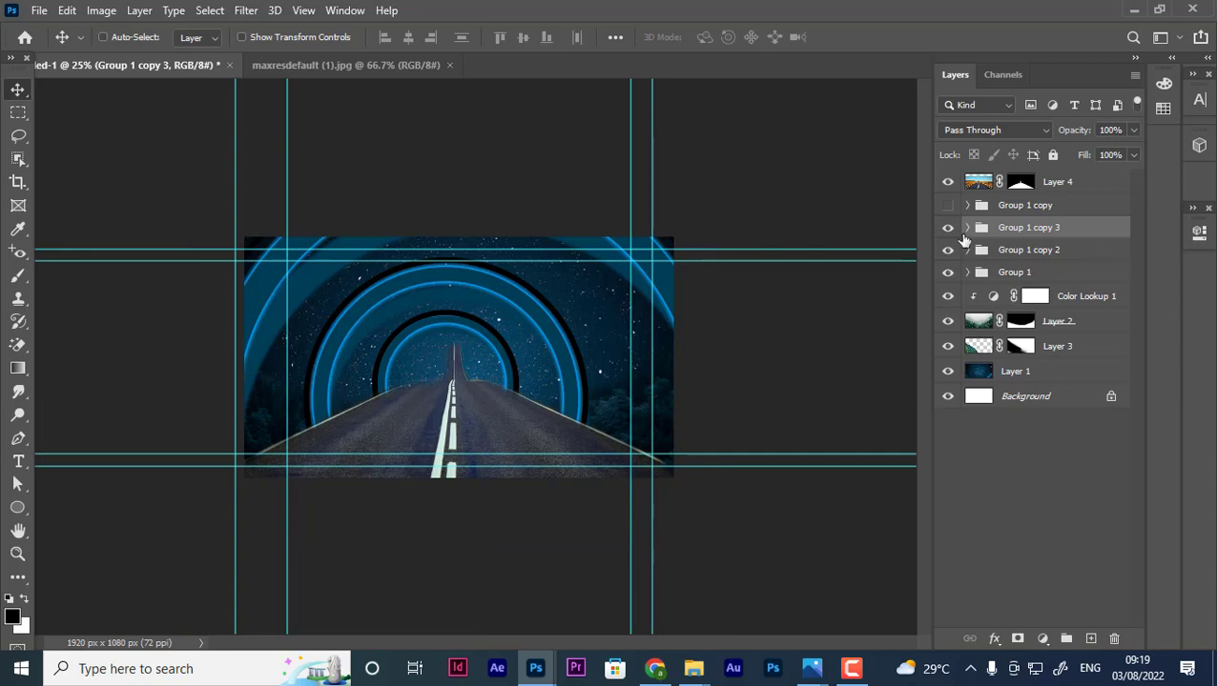
left_click(947, 229)
left_click(947, 230)
Move the blurred Ellipse 1 copy ring in Group 1 copy 3 up and left.
left_click(967, 228)
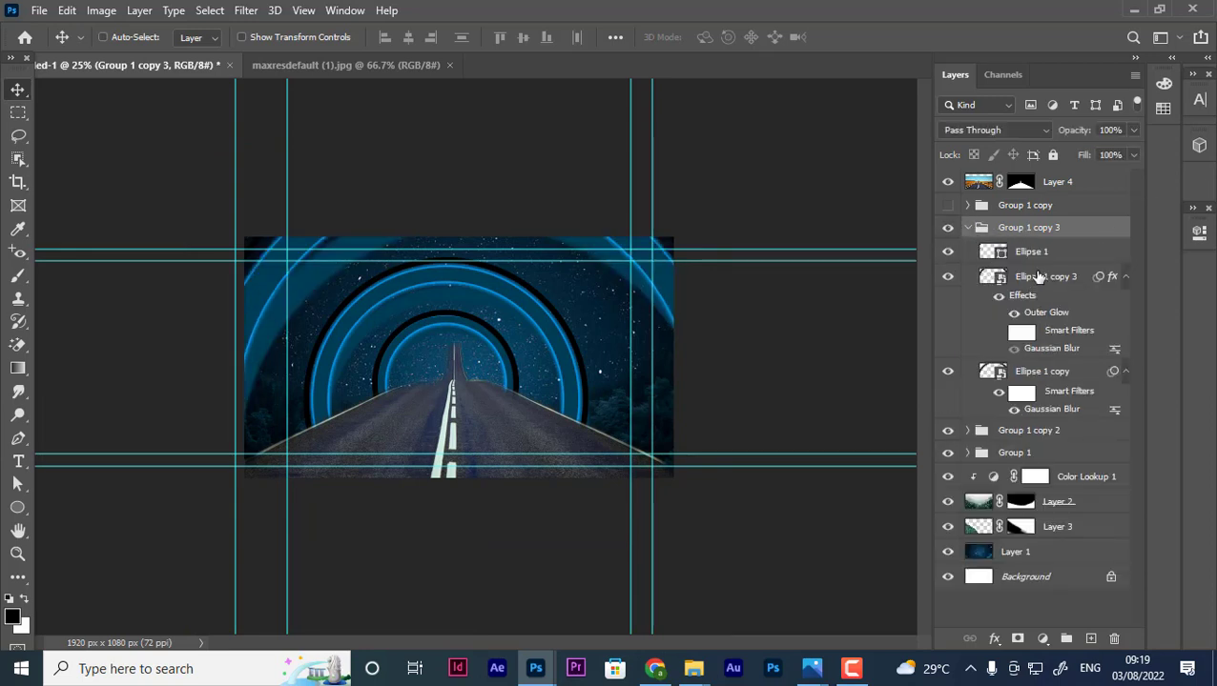
left_click(975, 374)
left_click(947, 372)
left_click(947, 372)
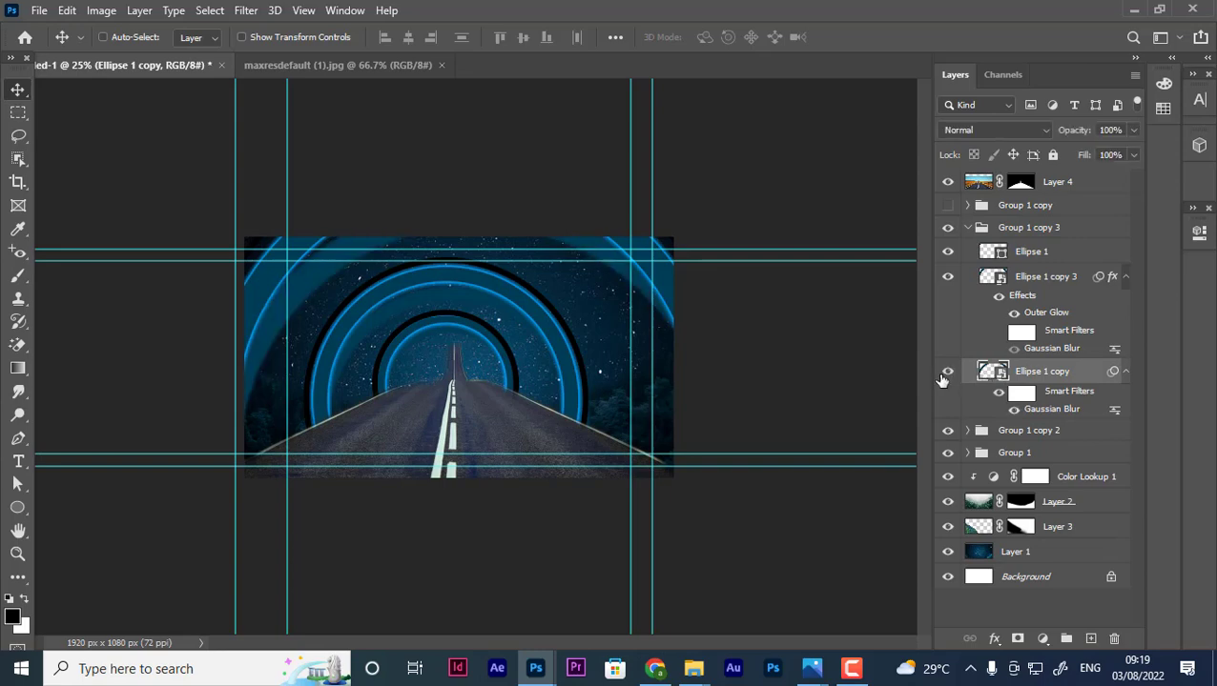
key("ctrl+t")
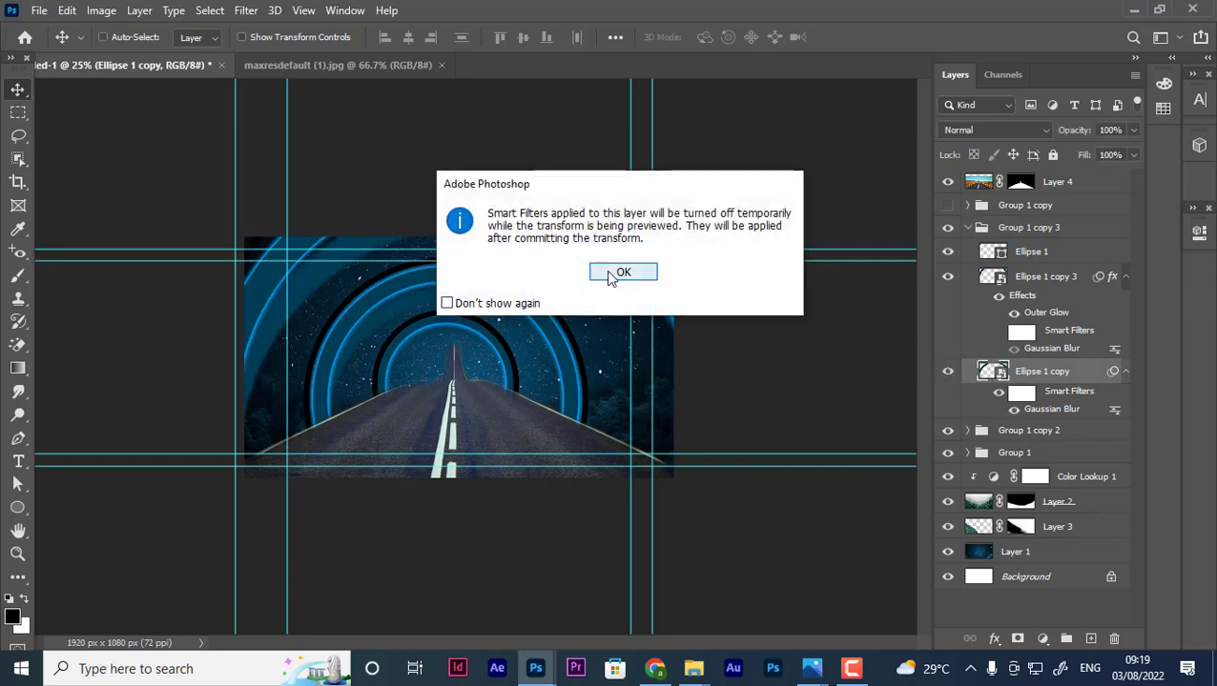
left_click(620, 271)
left_click_drag(384, 249, 362, 237)
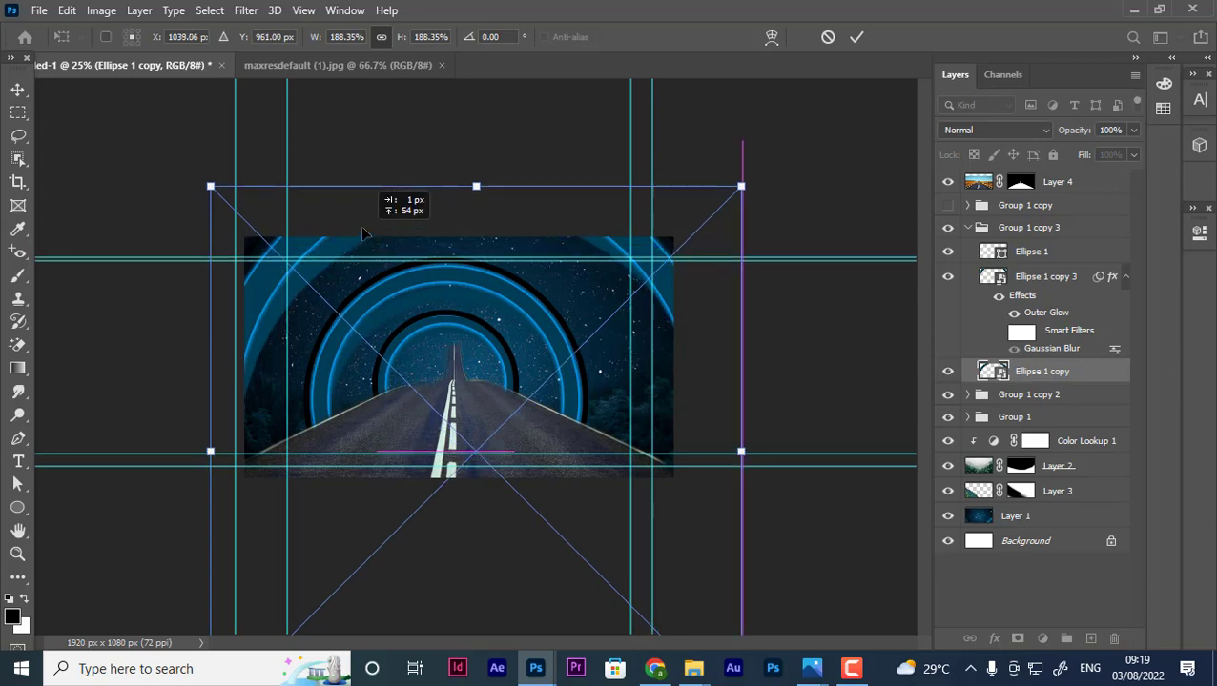
left_click_drag(362, 242, 354, 219)
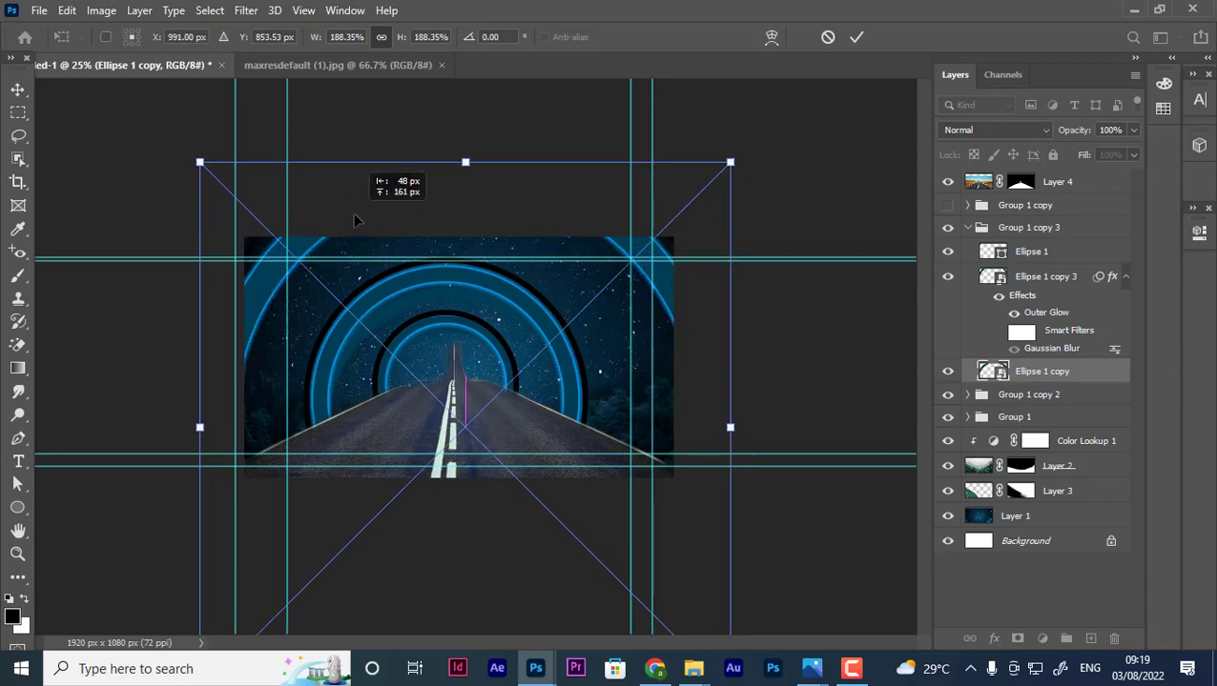
key("Return")
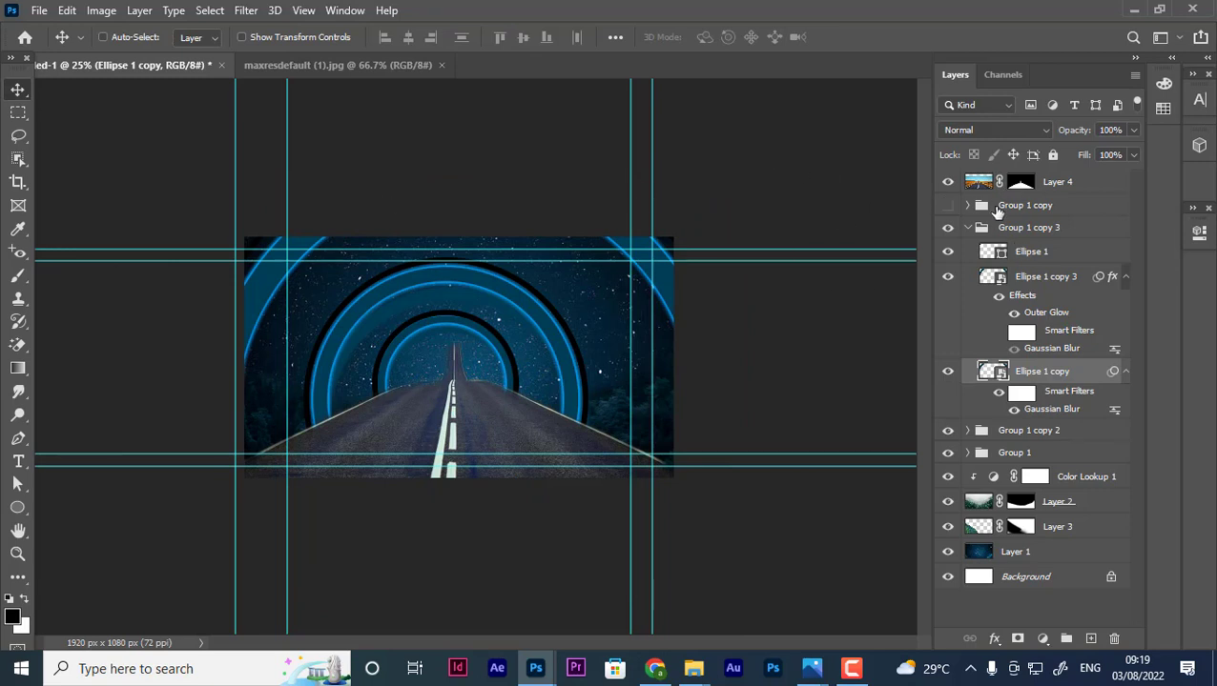
Toggle the outer ring group and Ellipse 1 copy on and off to compare the rings.
left_click(966, 229)
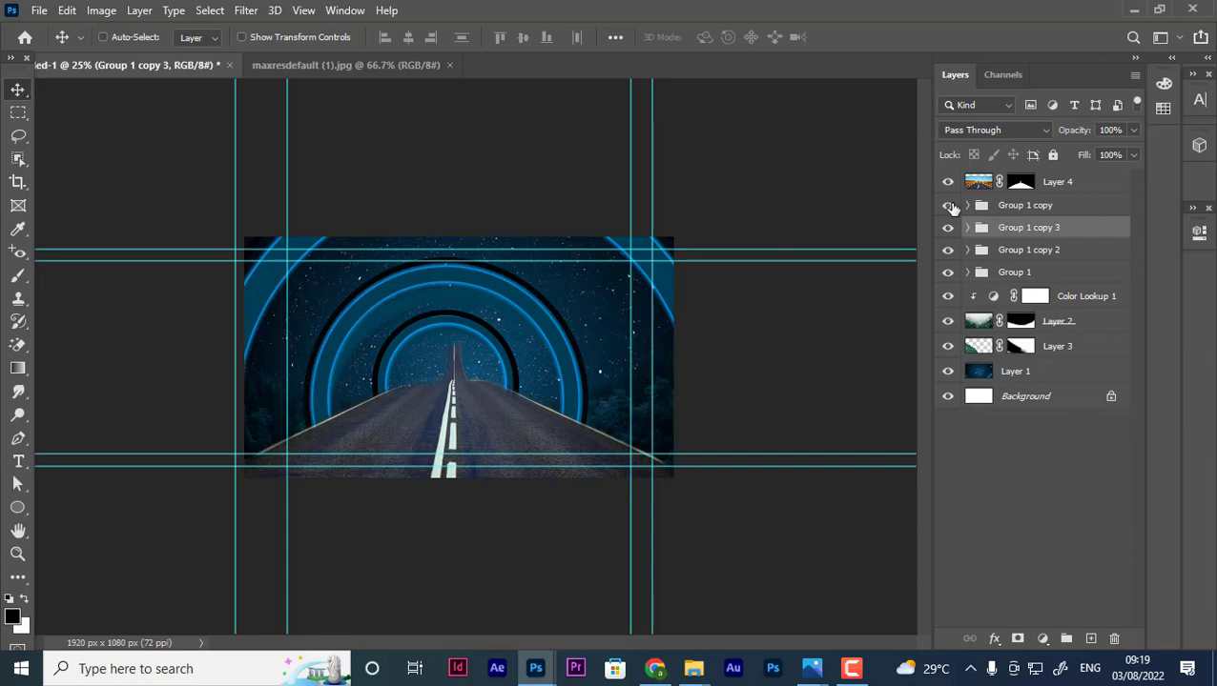
left_click(948, 229)
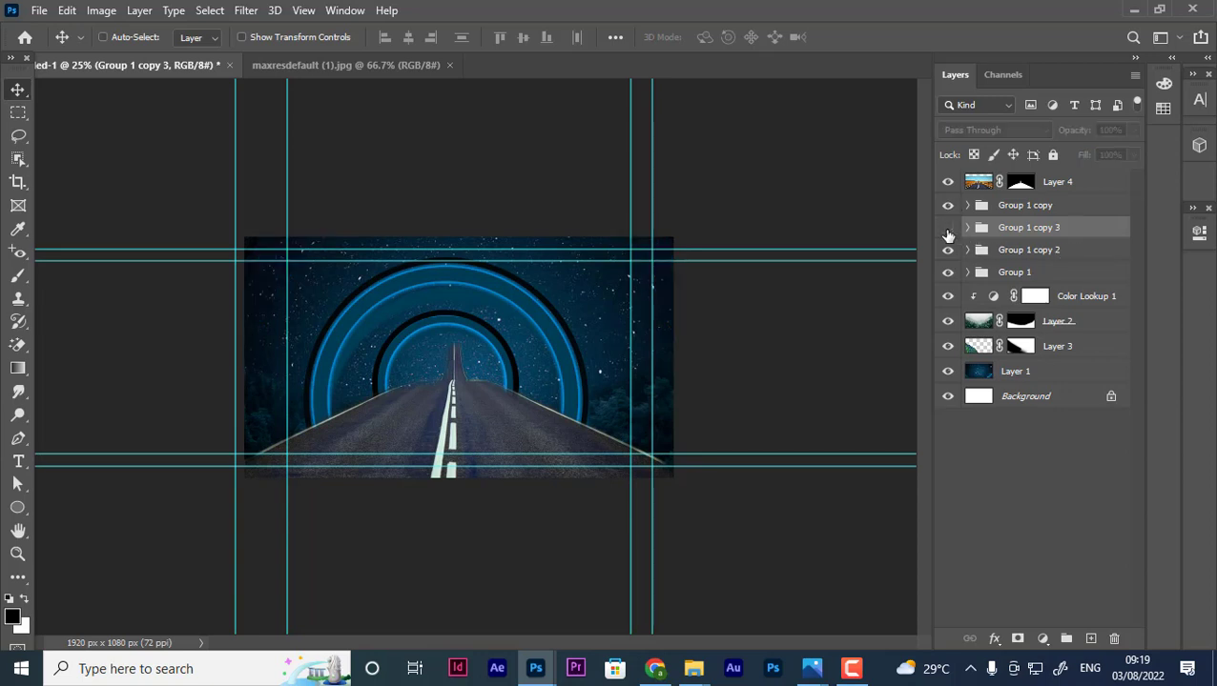
left_click(948, 229)
left_click(967, 228)
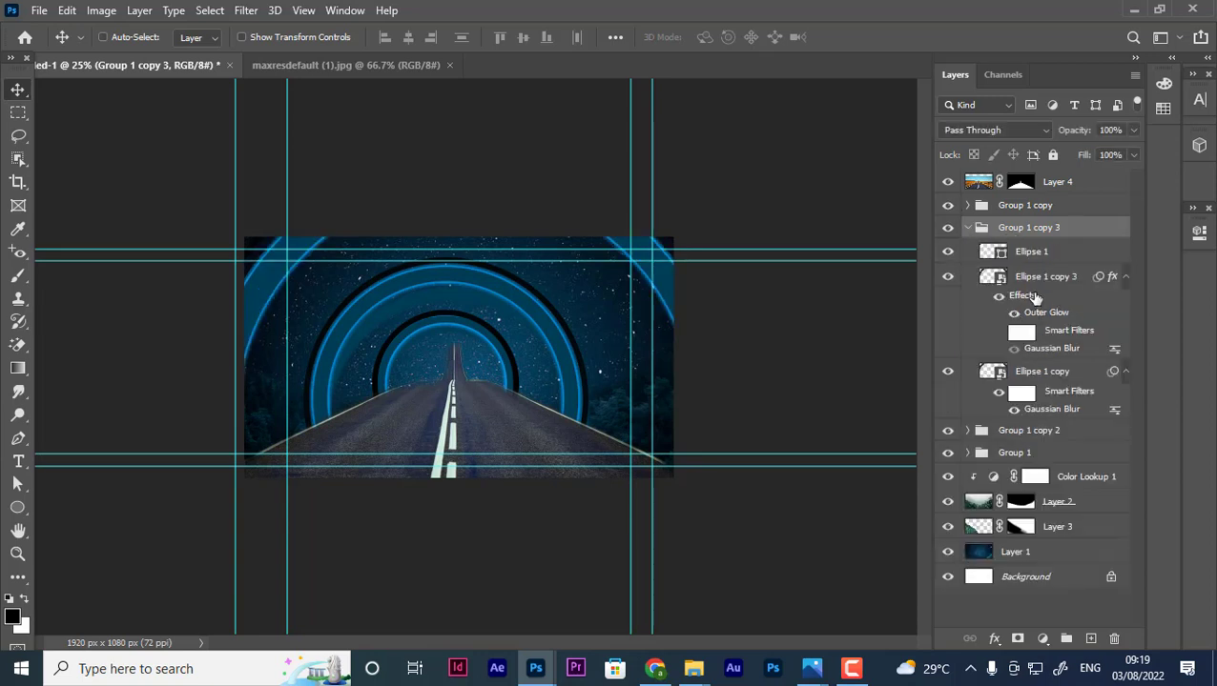
left_click(1033, 279)
left_click(948, 276)
left_click(947, 277)
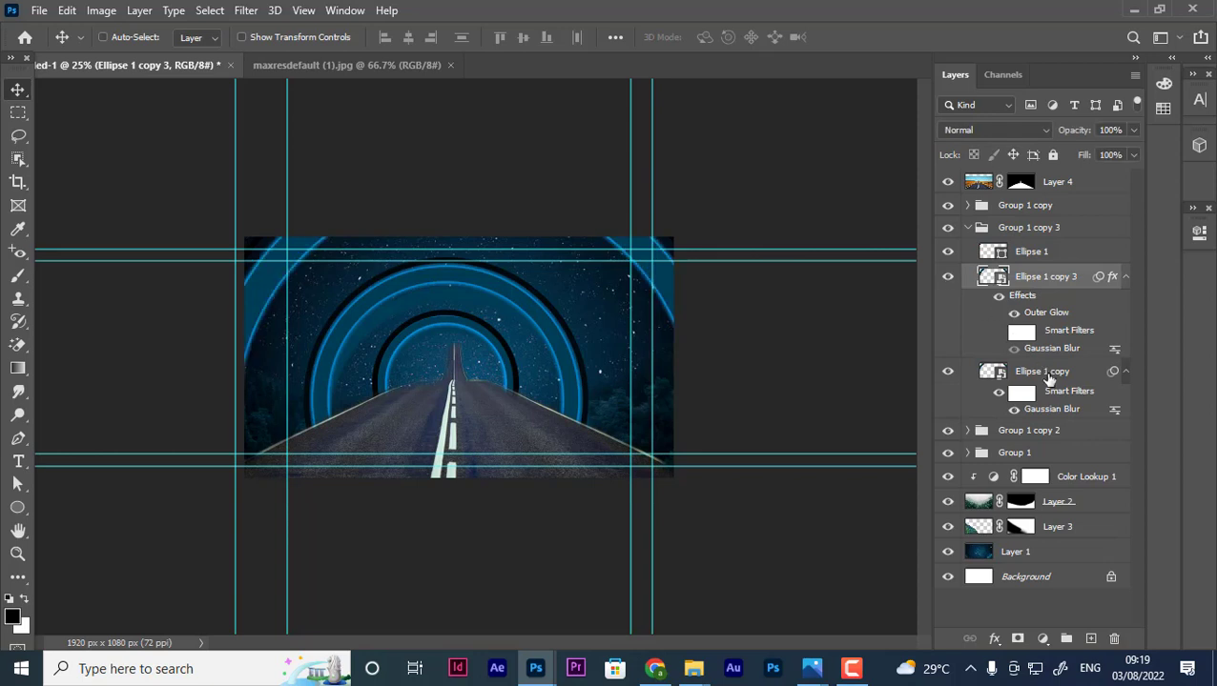
left_click(1049, 379)
left_click(950, 374)
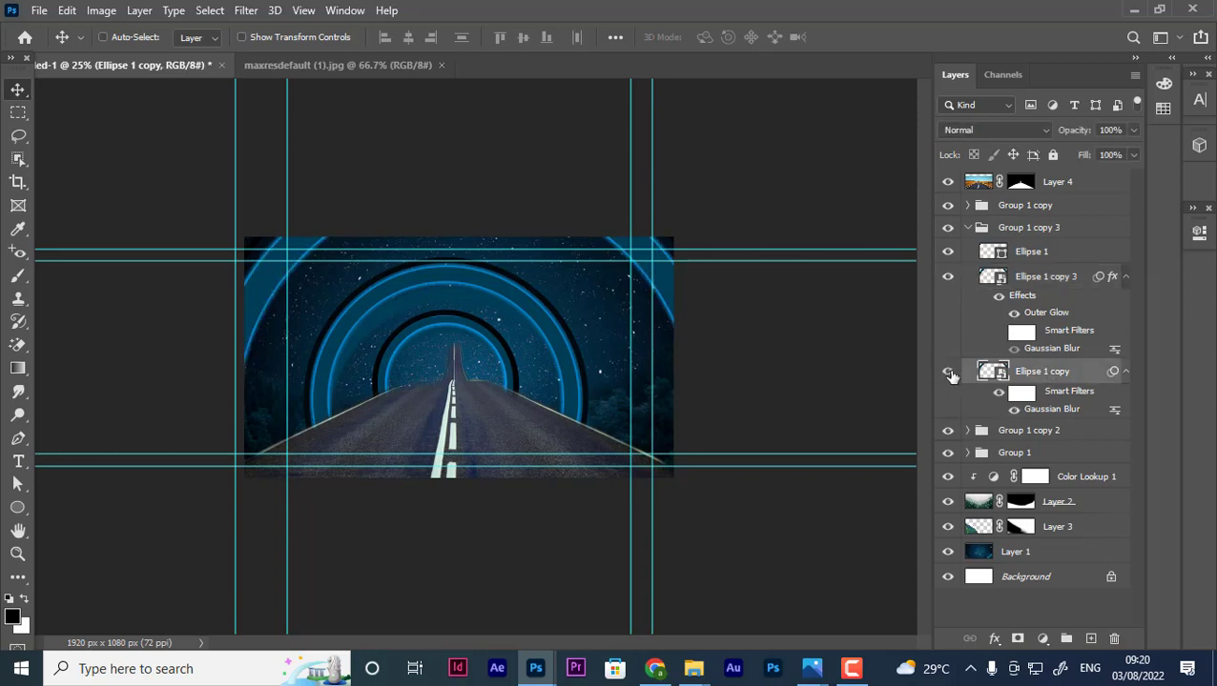
left_click(948, 374)
left_click(948, 375)
left_click(949, 373)
Scale the Ellipse 1 copy ring down slightly to 185.35%.
key("ctrl+t")
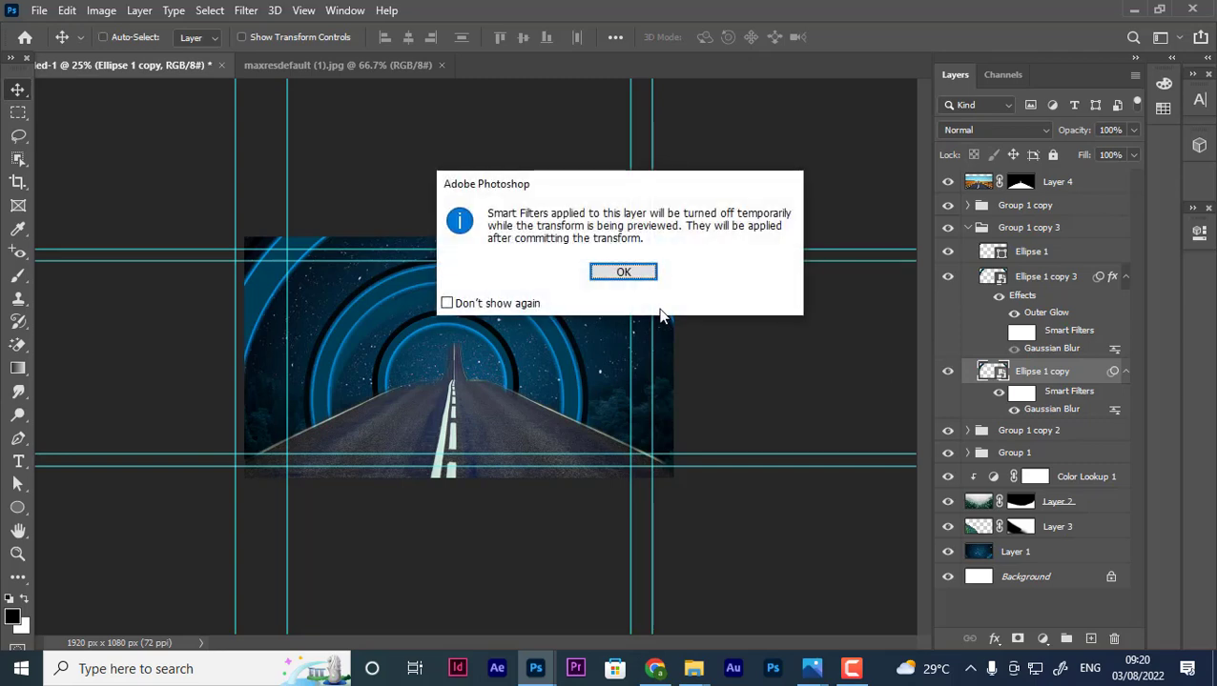
left_click(644, 277)
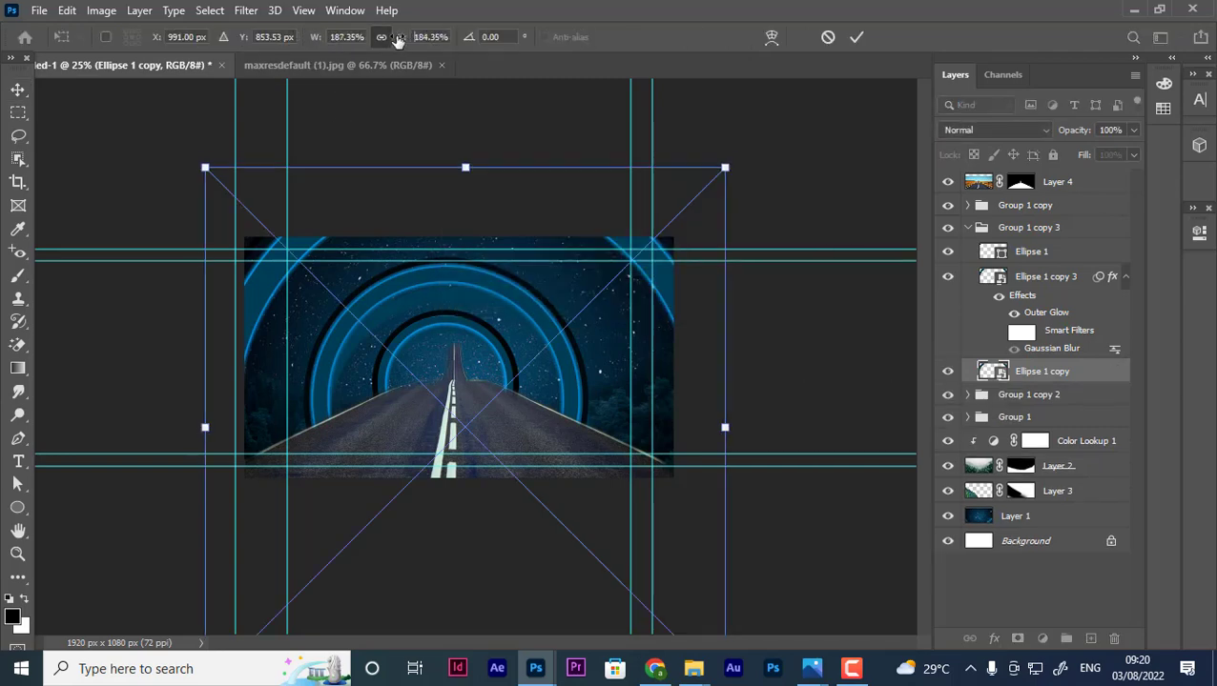
left_click_drag(402, 42, 400, 38)
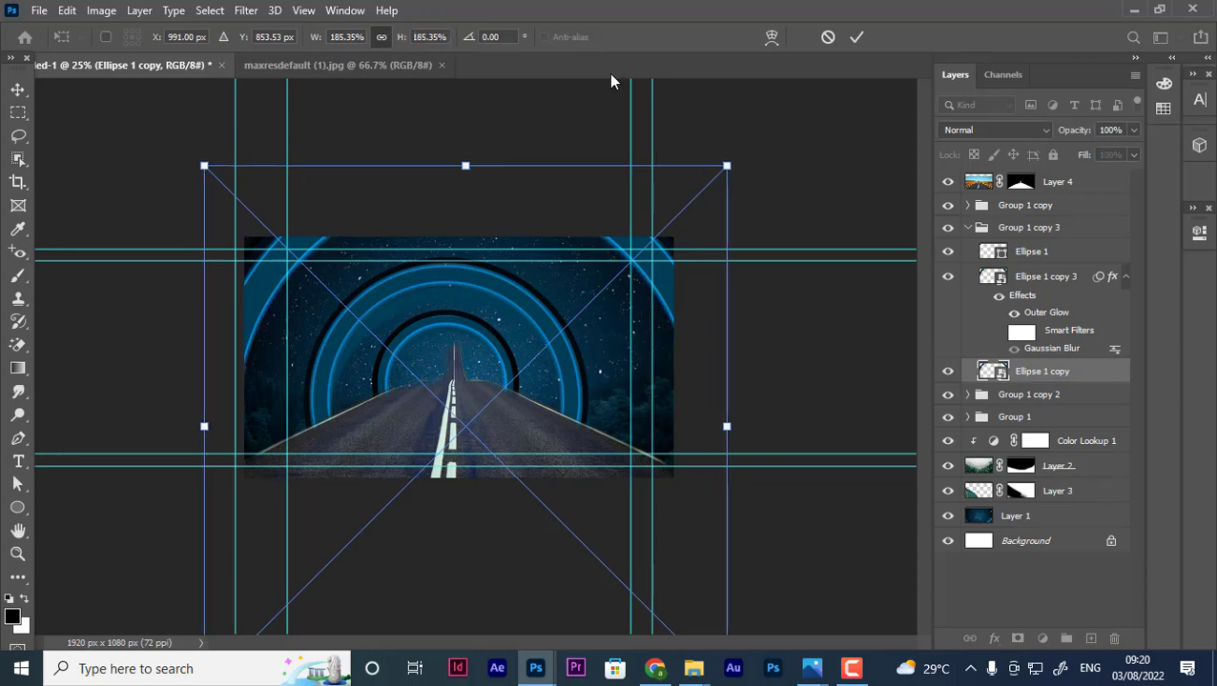
key("Return")
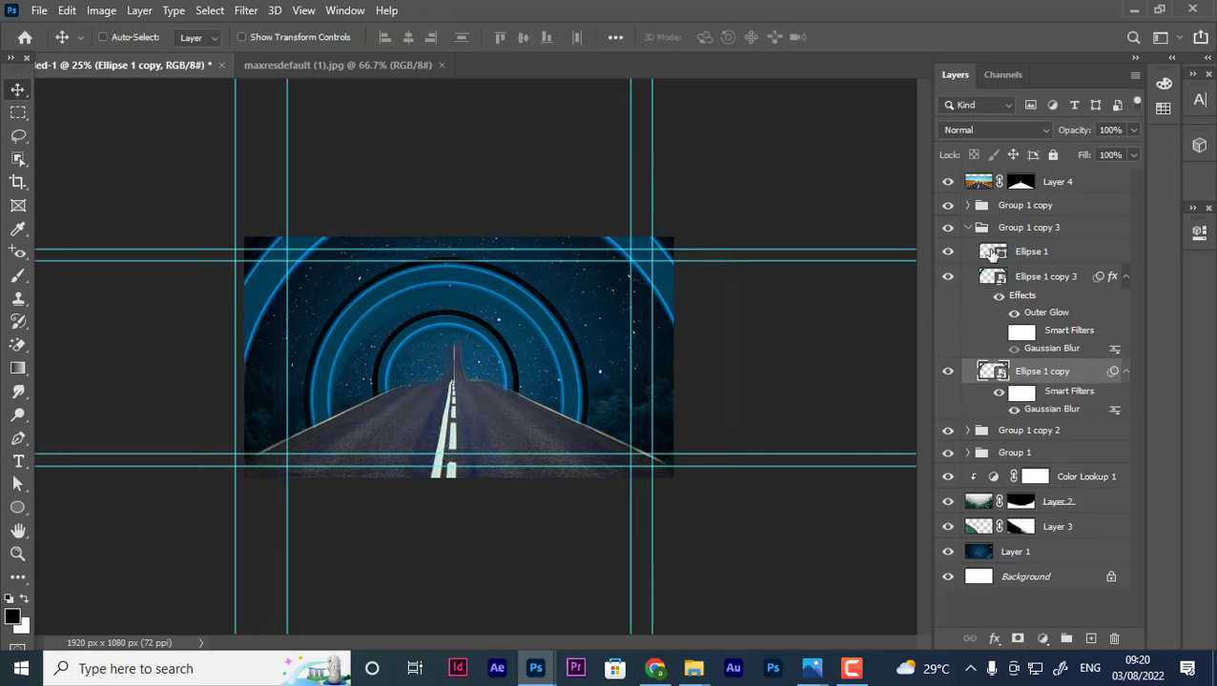
left_click(968, 227)
left_click(965, 214)
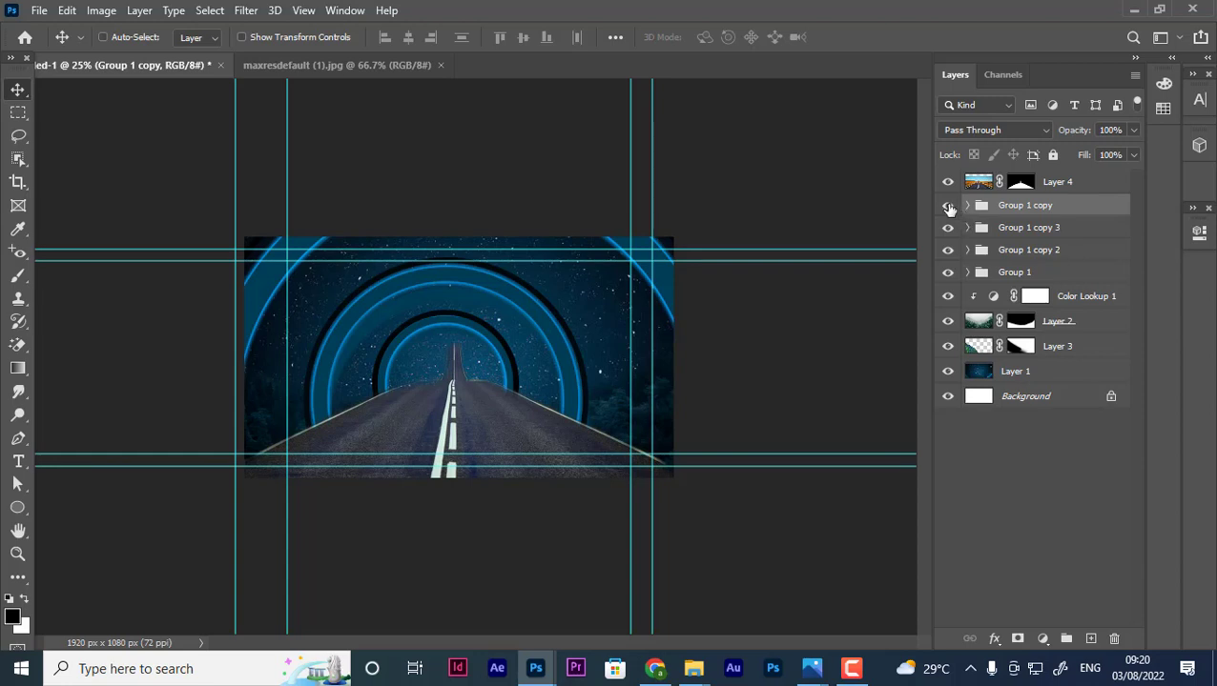
Toggle Group 1 copy, Group 1 copy 3 and Group 1 copy 2 off and on to compare rings.
left_click(947, 205)
left_click(947, 206)
left_click(1020, 229)
left_click(947, 228)
left_click(948, 228)
left_click(1012, 252)
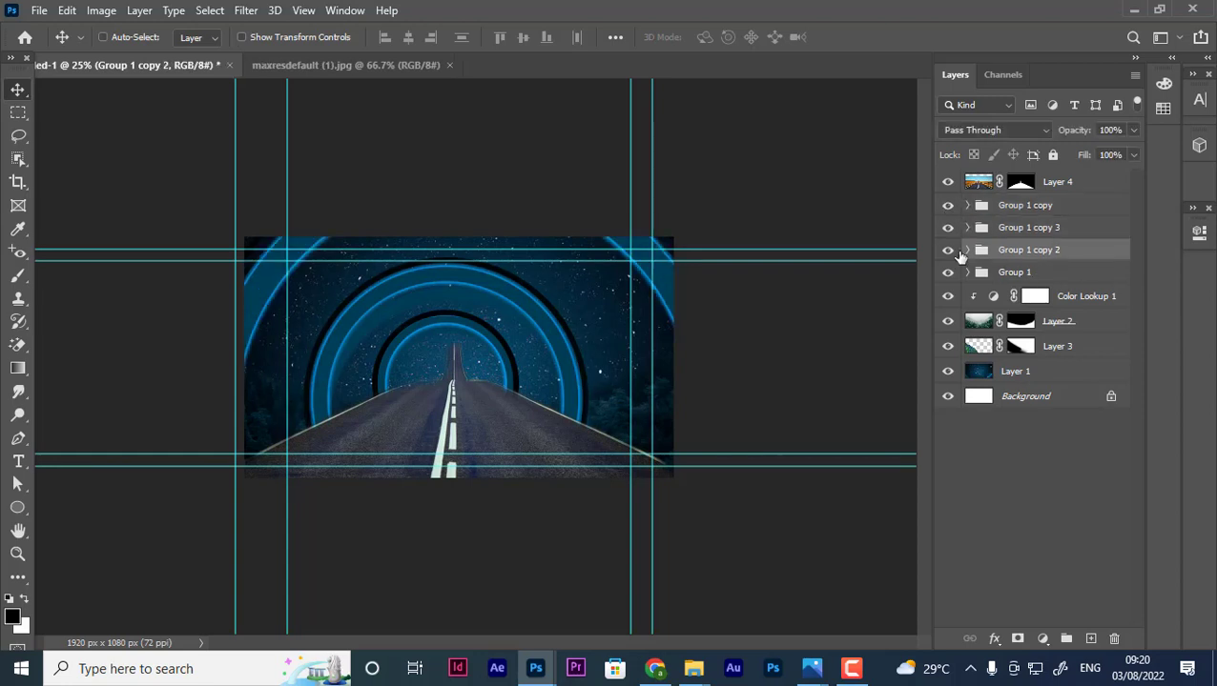
left_click(957, 249)
left_click(956, 250)
Scale Group 1 copy 2's Ellipse 1 copy ring to about 93% and shift it upward.
left_click(966, 250)
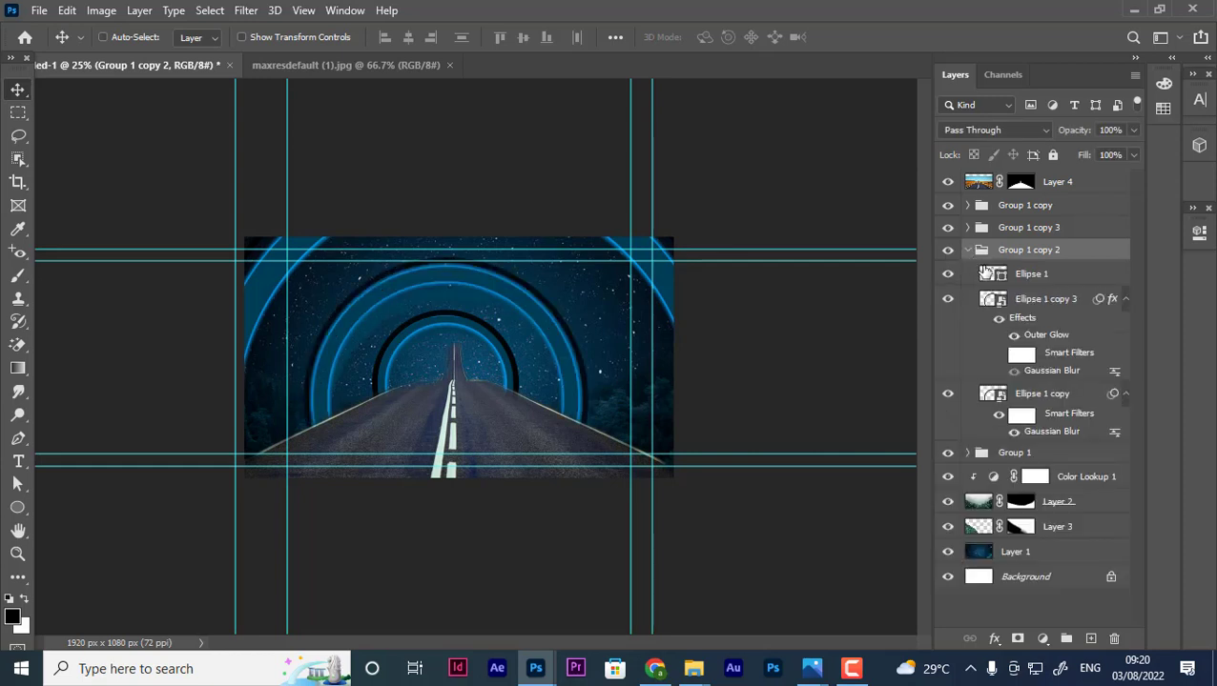
left_click(1035, 395)
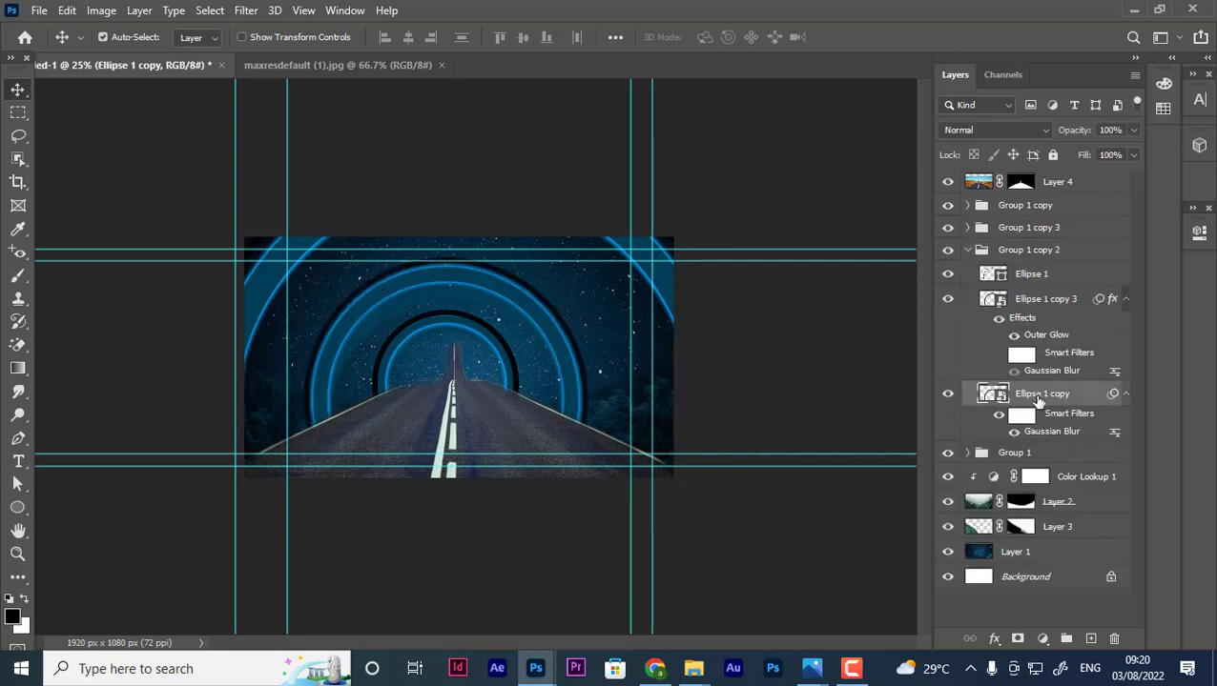
key("ctrl+t")
left_click(619, 269)
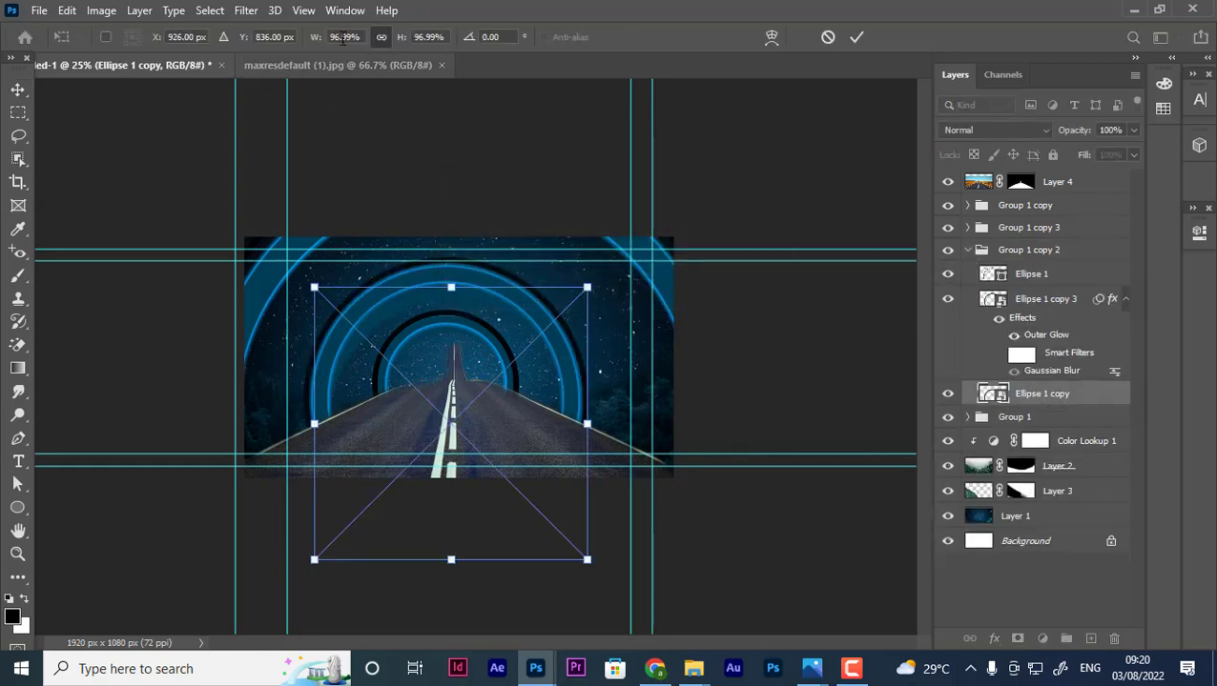
left_click_drag(403, 41, 399, 40)
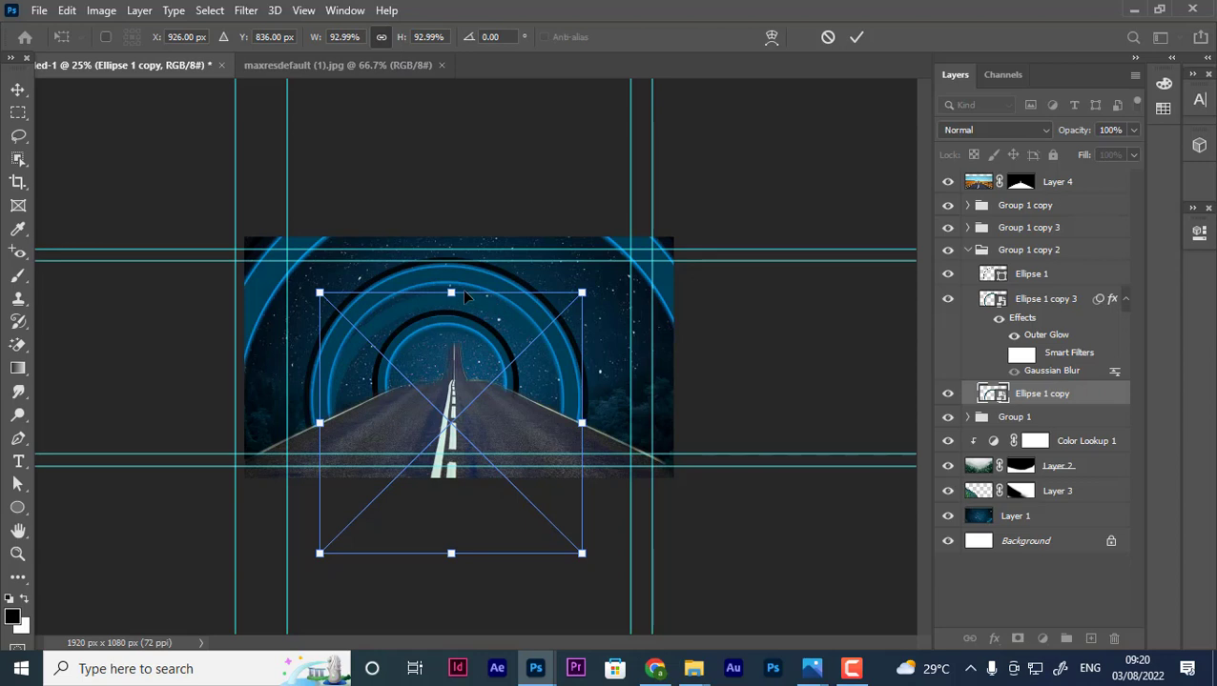
left_click_drag(464, 296, 462, 275)
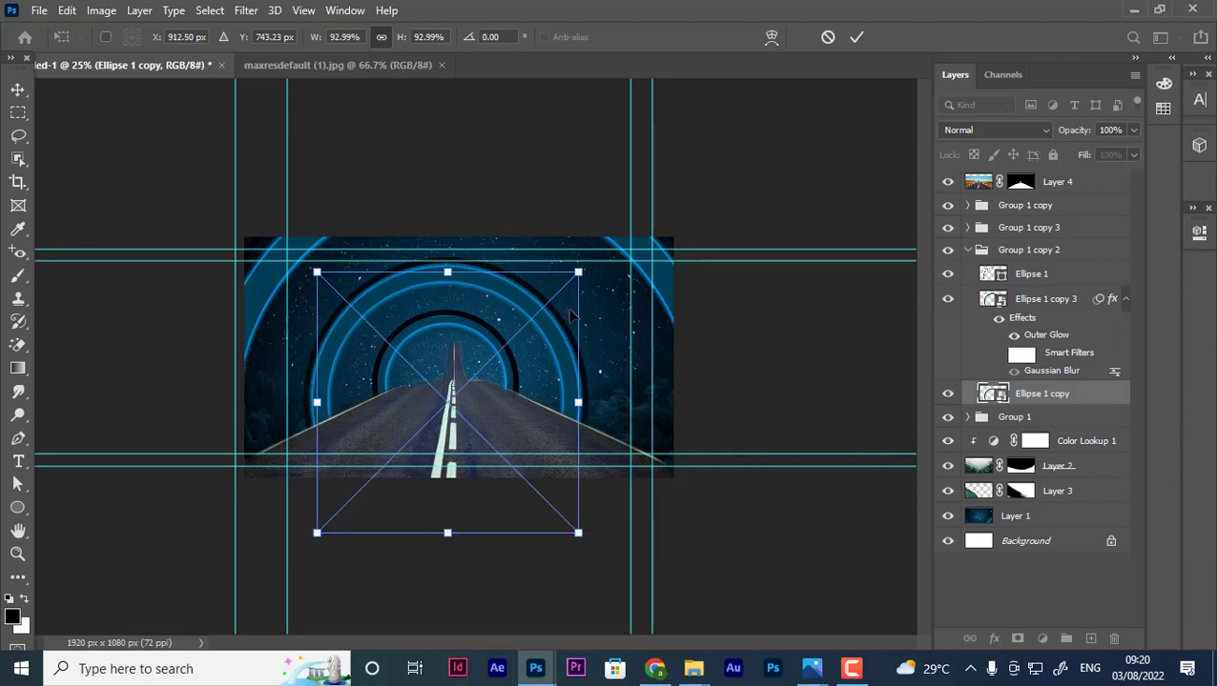
key("Return")
key("ctrl+f")
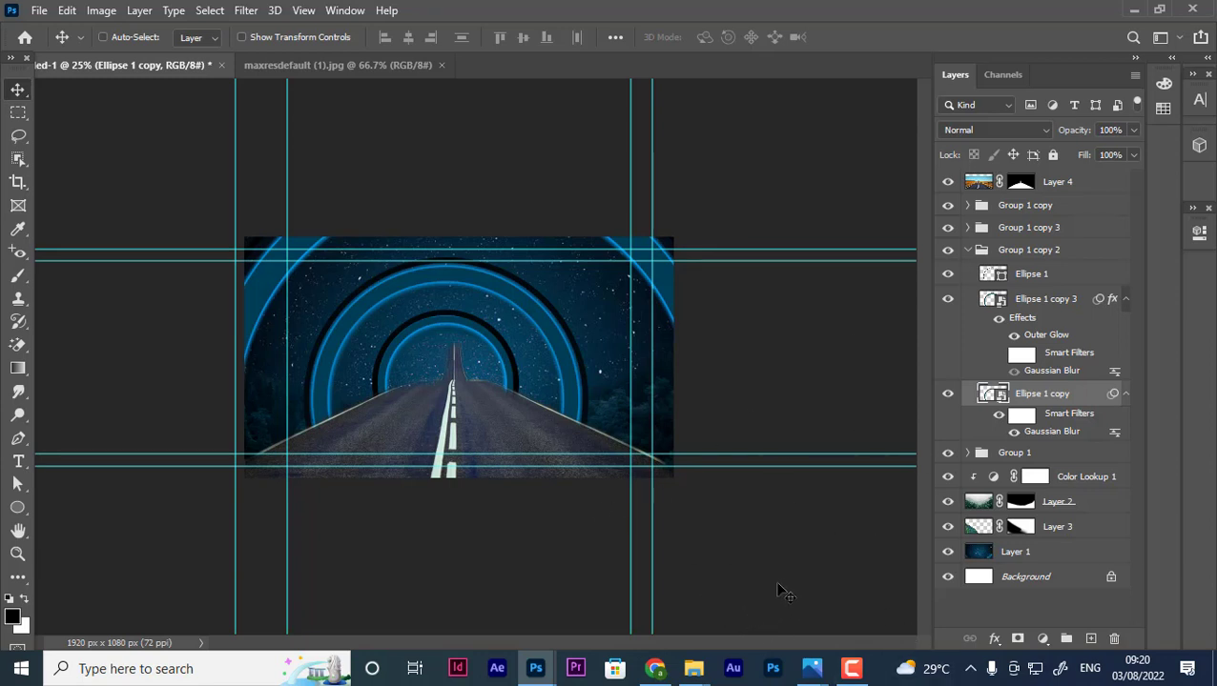
left_click(968, 250)
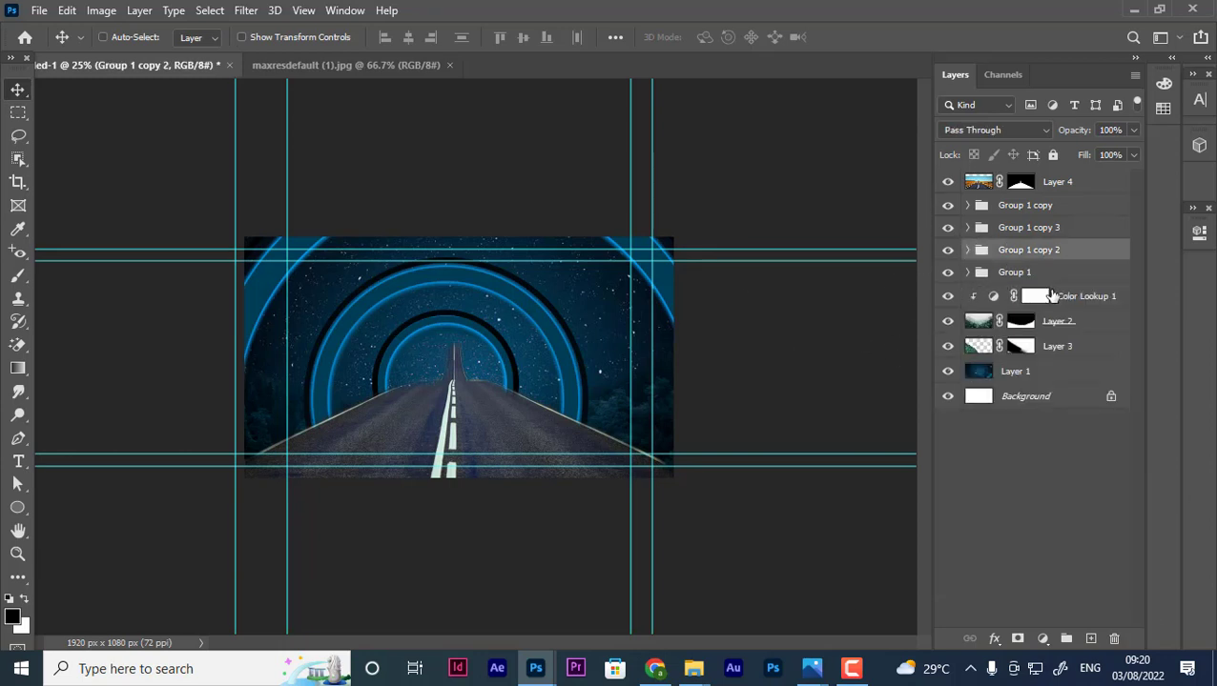
Move Group 1's inner Ellipse 1 copy ring up and enlarge it.
left_click(961, 274)
left_click(966, 272)
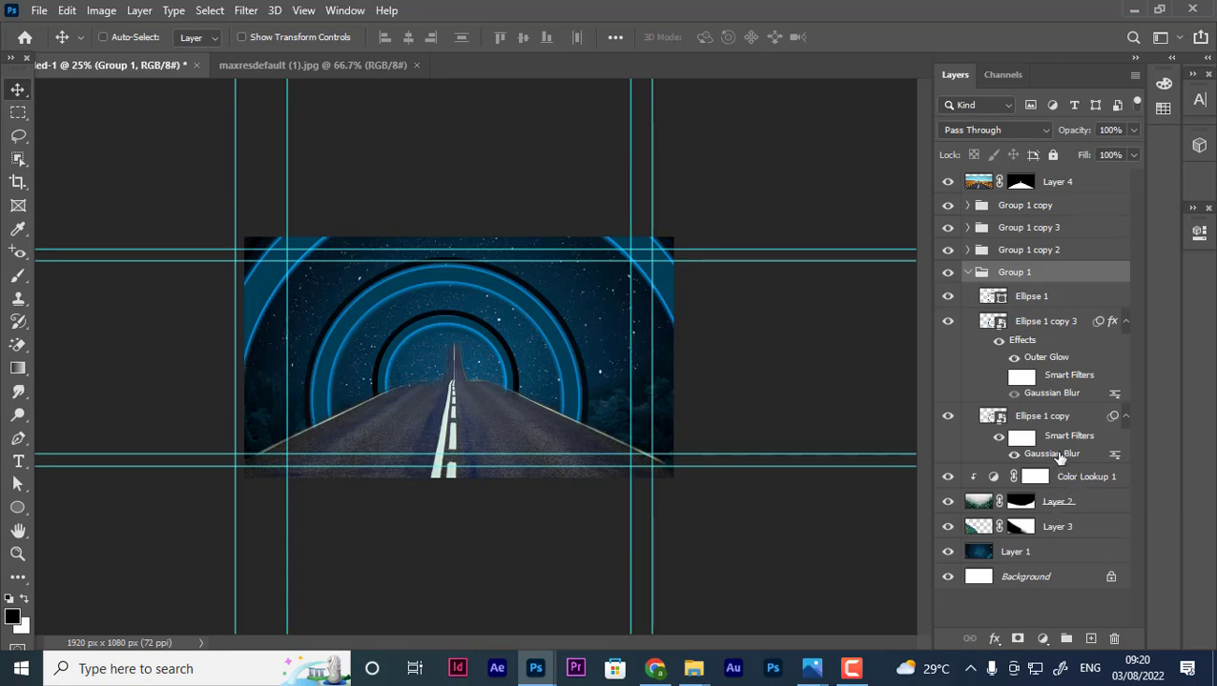
left_click(1059, 423)
key("ctrl+t")
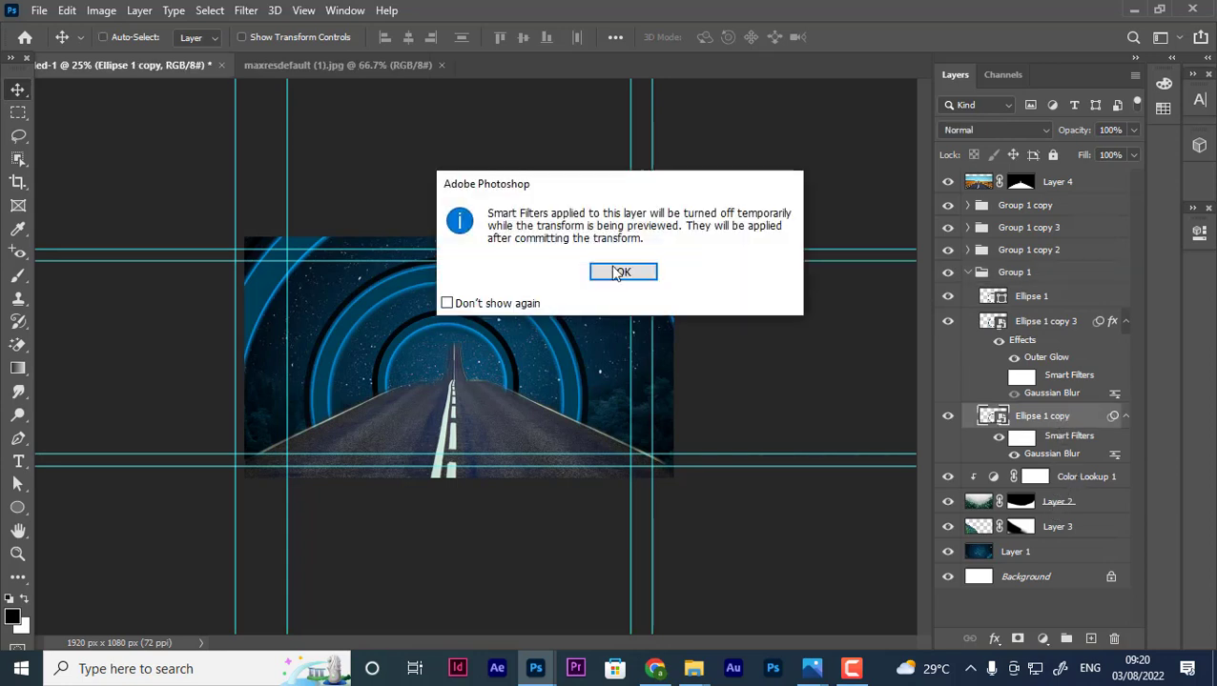
left_click(619, 274)
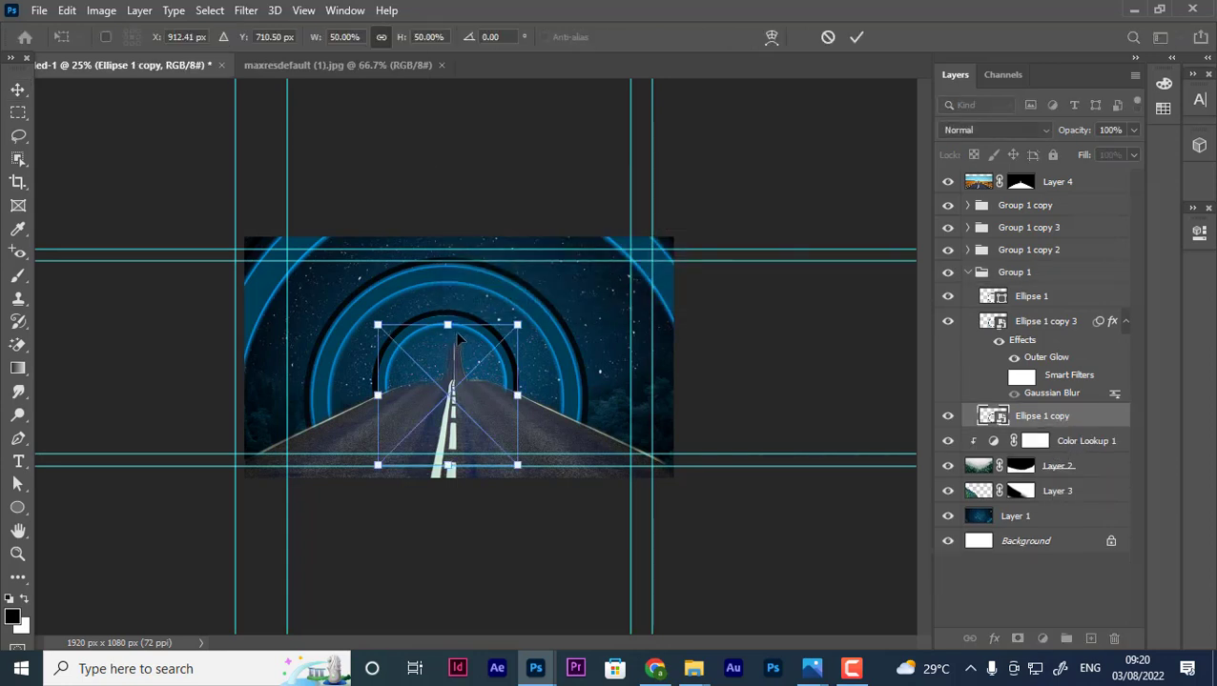
left_click_drag(458, 329, 459, 321)
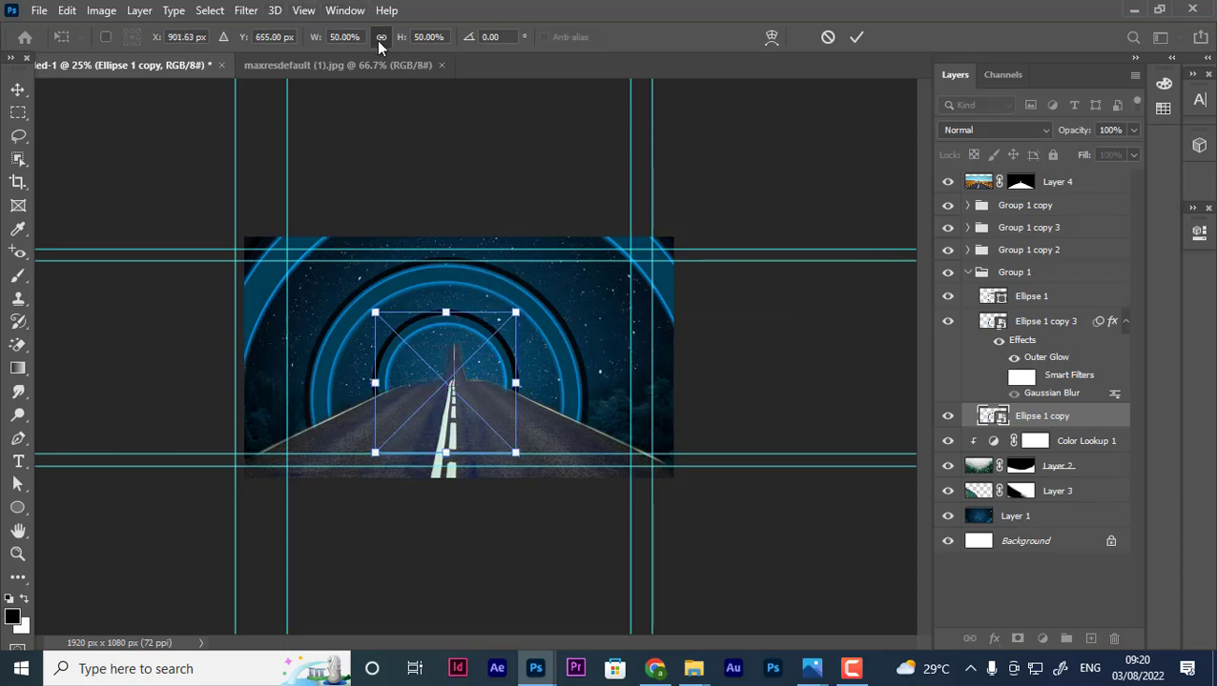
left_click_drag(400, 36, 399, 41)
key("Return")
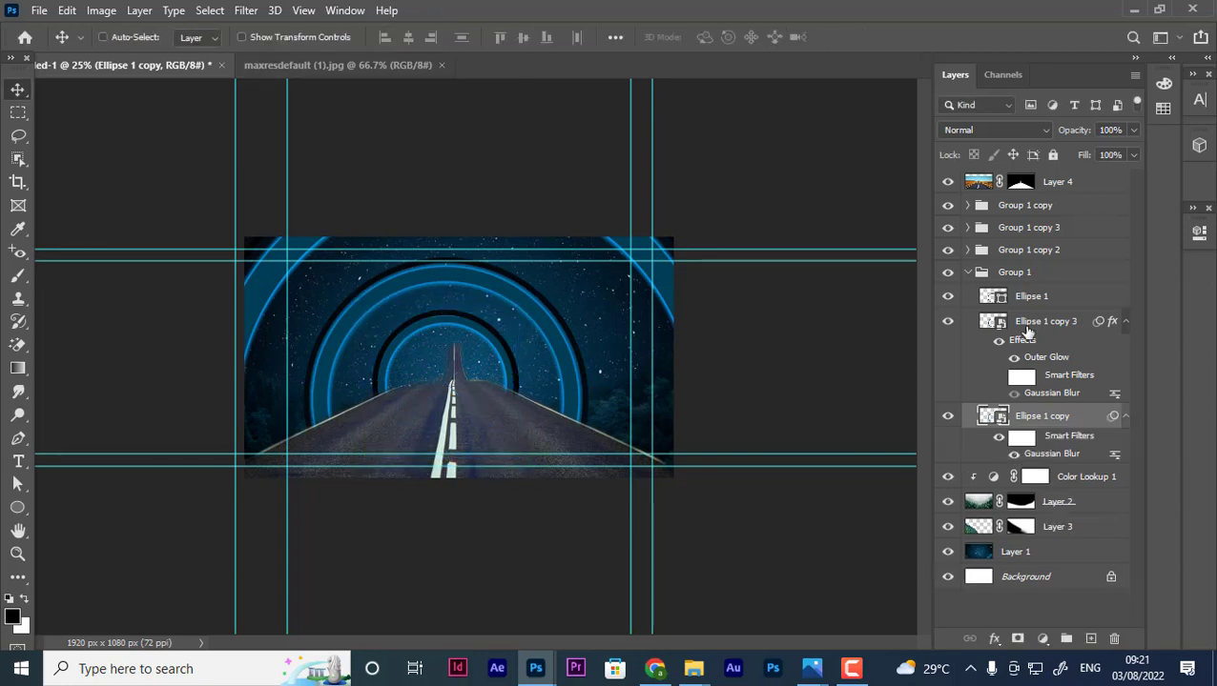
Compare with the Ellipse 1 copy 3 glow ring, then raise and enlarge the inner ring slightly more.
left_click(946, 324)
left_click(947, 322)
left_click(947, 322)
left_click(946, 323)
key("ctrl+t")
left_click(641, 276)
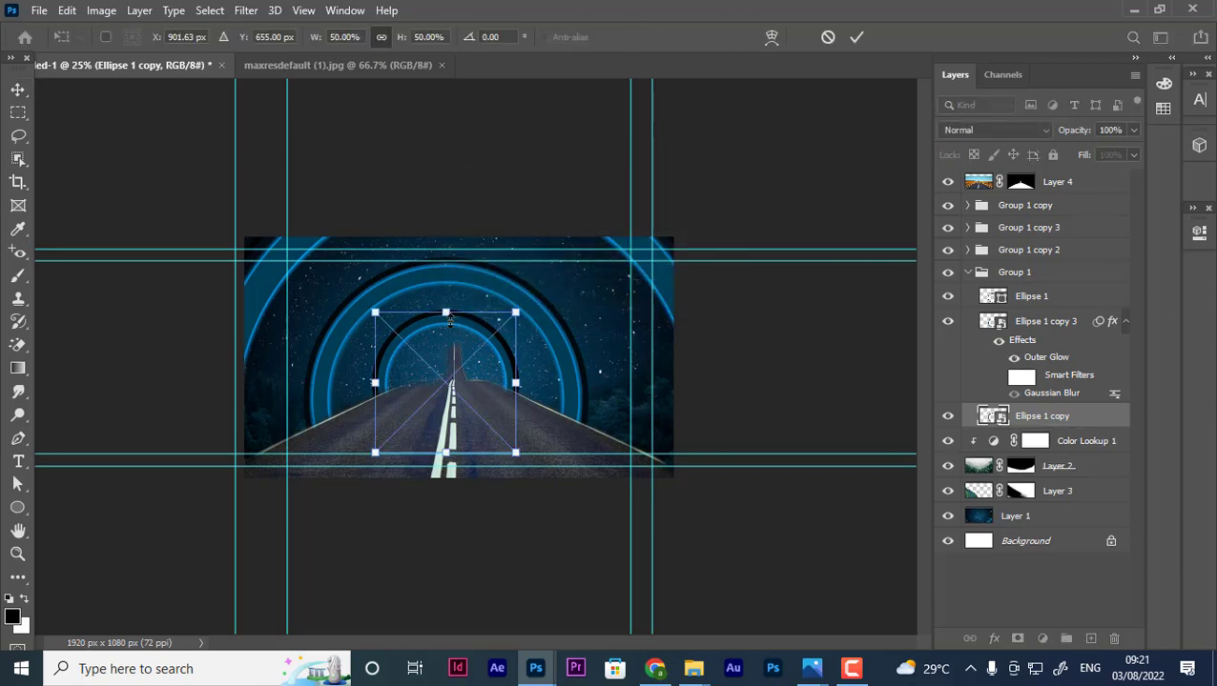
left_click_drag(448, 321, 442, 316)
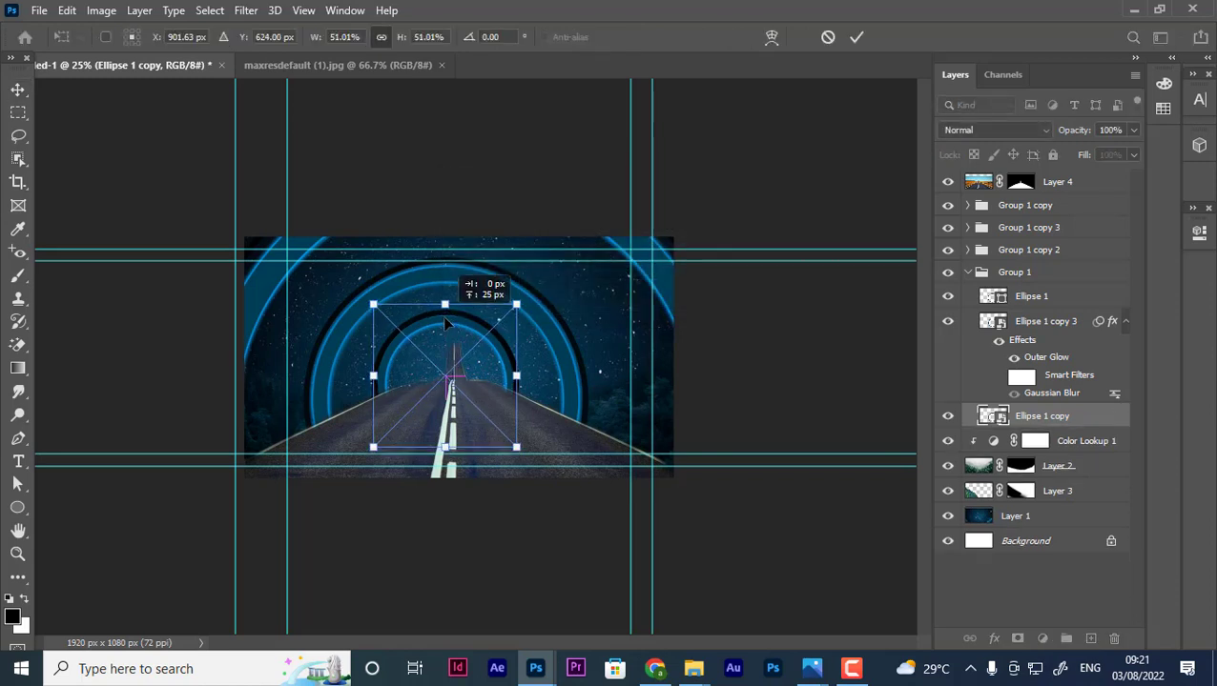
key("Return")
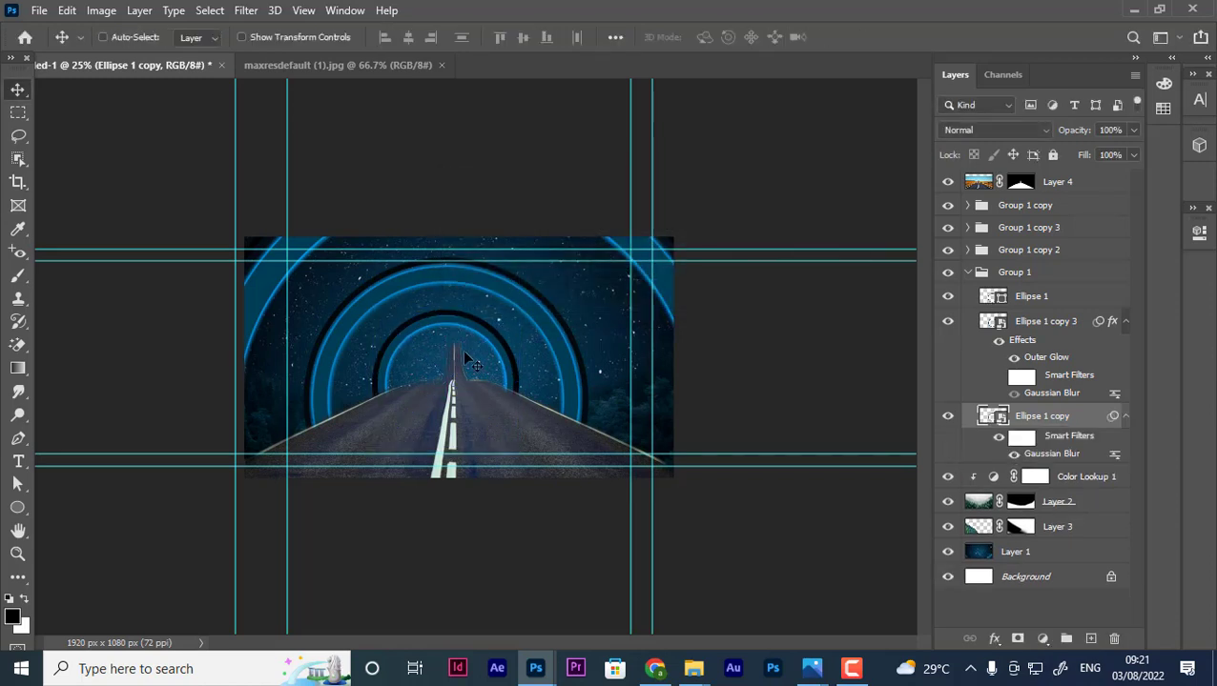
Scale the black Ellipse 1 ring to 101% and nudge it down to Y 663 px.
left_click(947, 297)
left_click(946, 297)
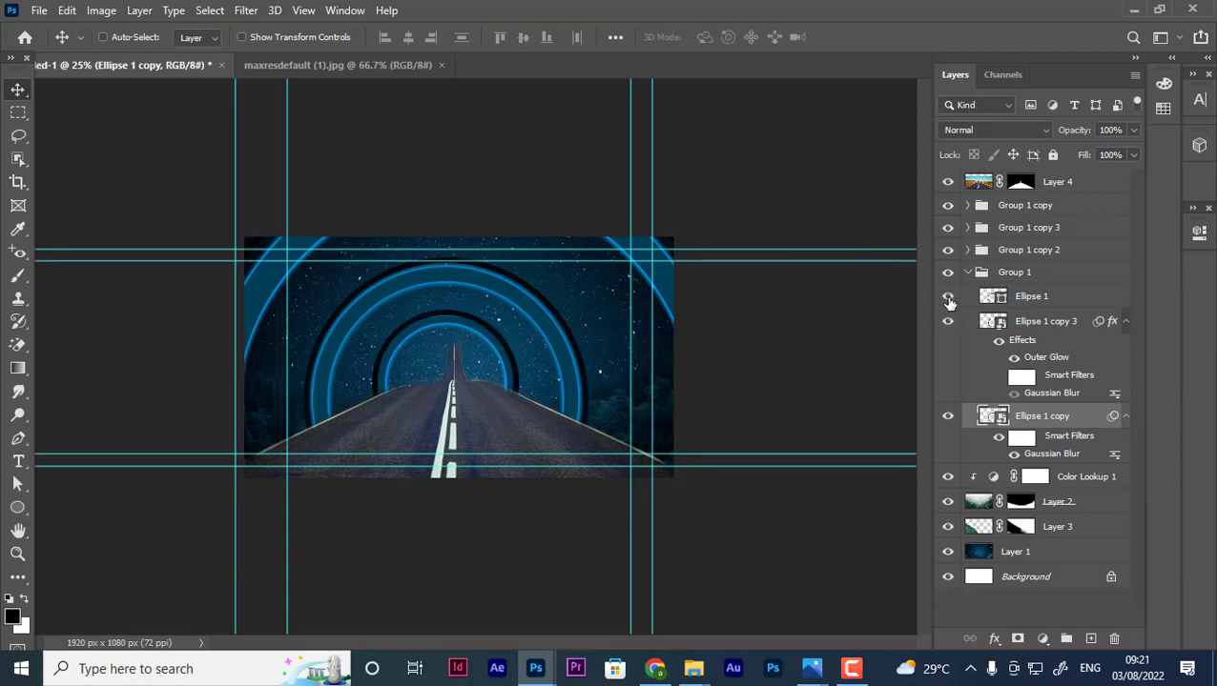
left_click(1037, 301)
key("super")
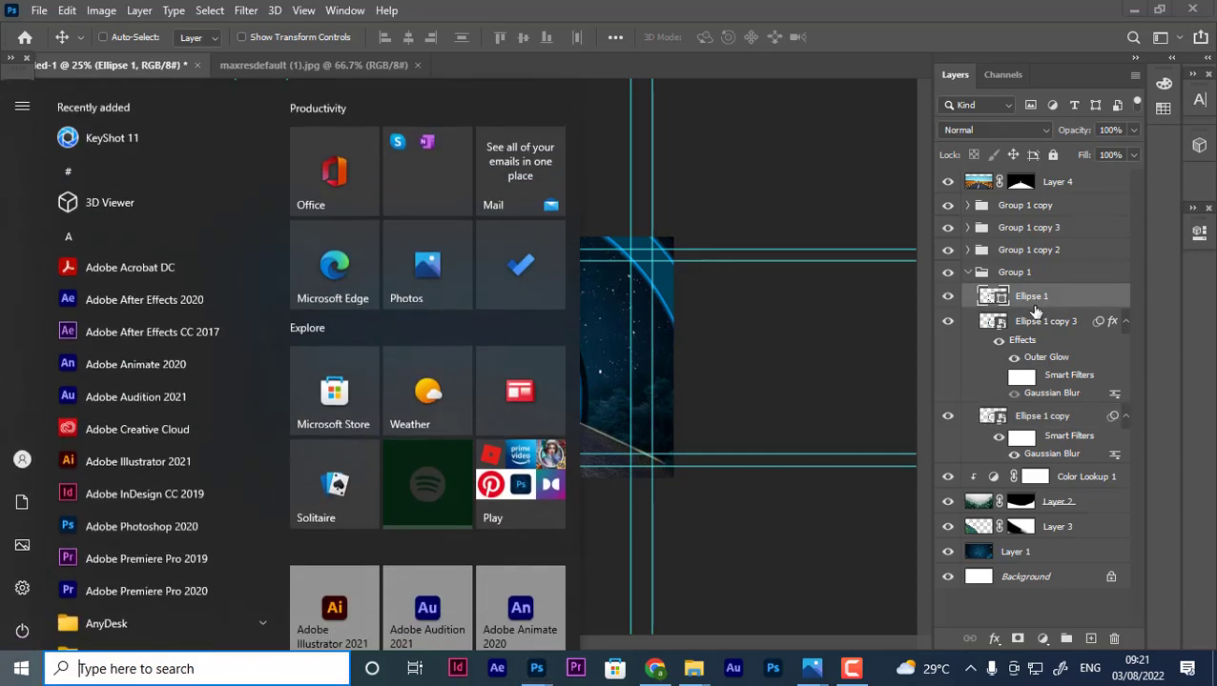
key("super")
key("ctrl+t")
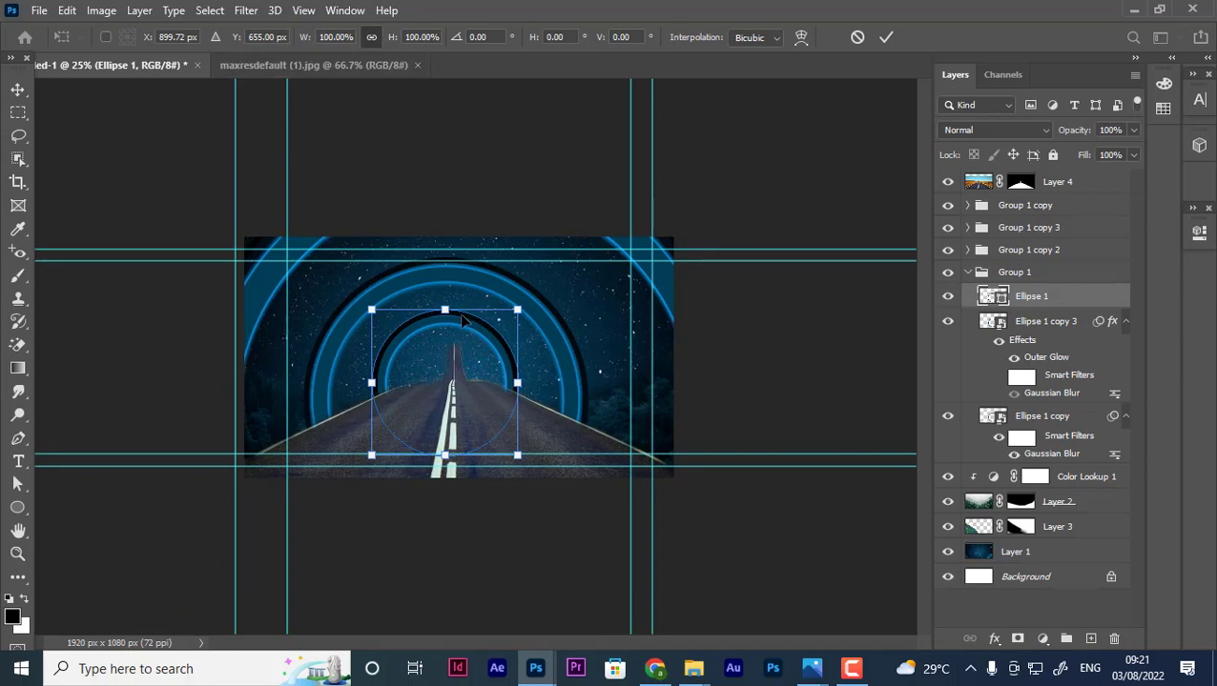
left_click_drag(458, 313, 459, 312)
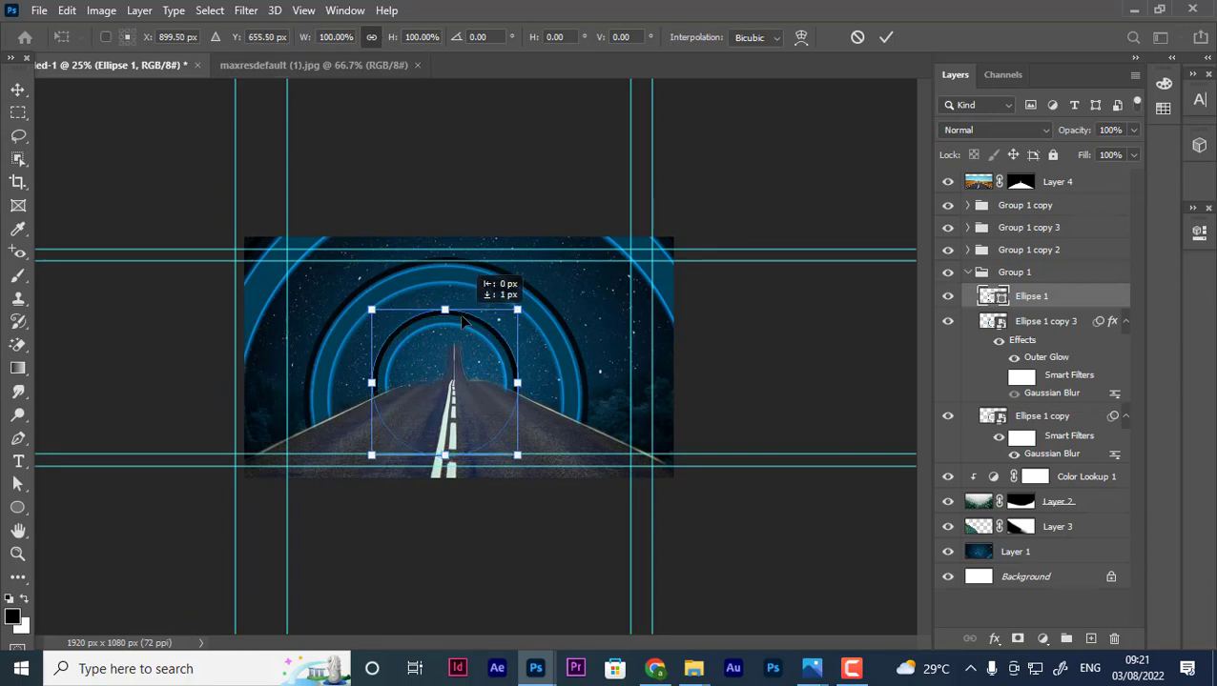
left_click(394, 44)
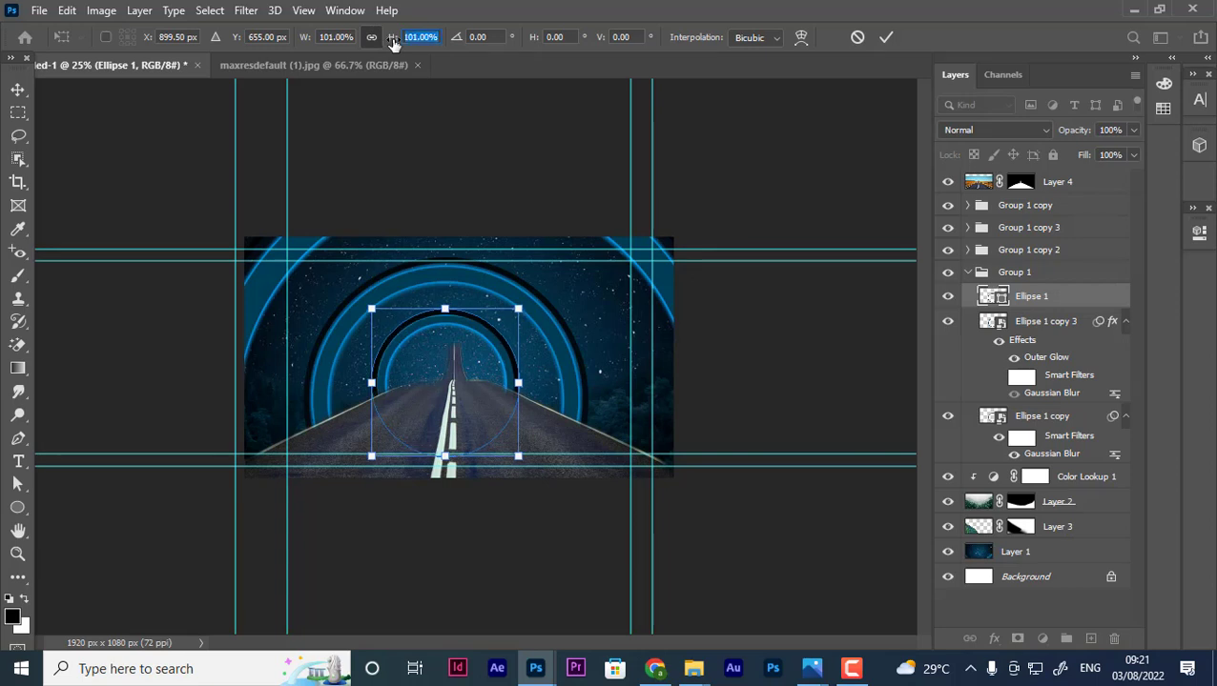
key("Down")
key("Down")
key("Down")
key("Down")
key("Down")
key("Down")
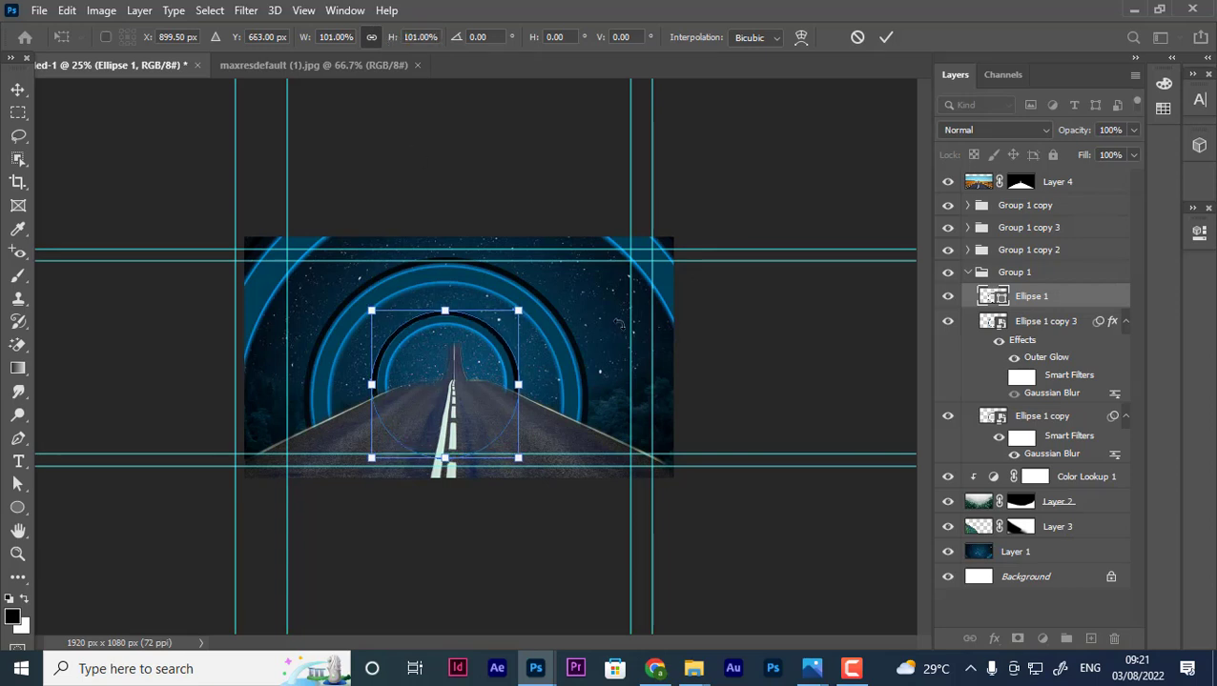
key("Return")
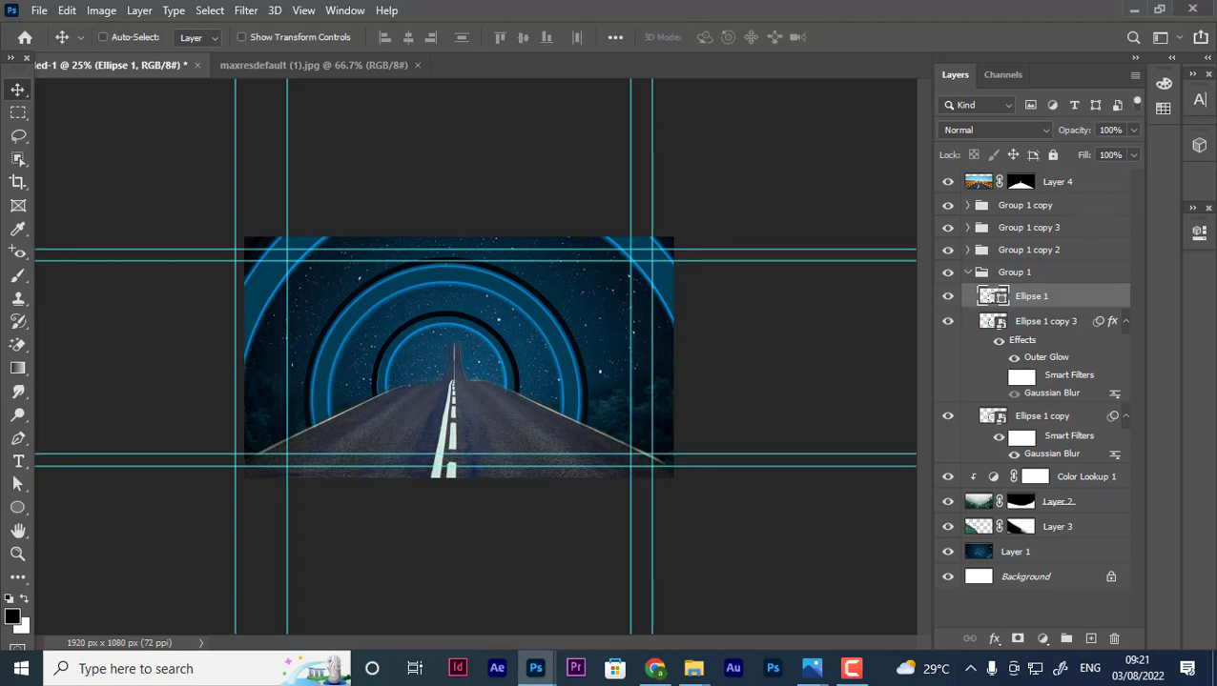
Add a hidden Photo Filter 1 layer (Warming Filter 85, Density 89%) above Layer 4.
left_click(1068, 182)
left_click(967, 273)
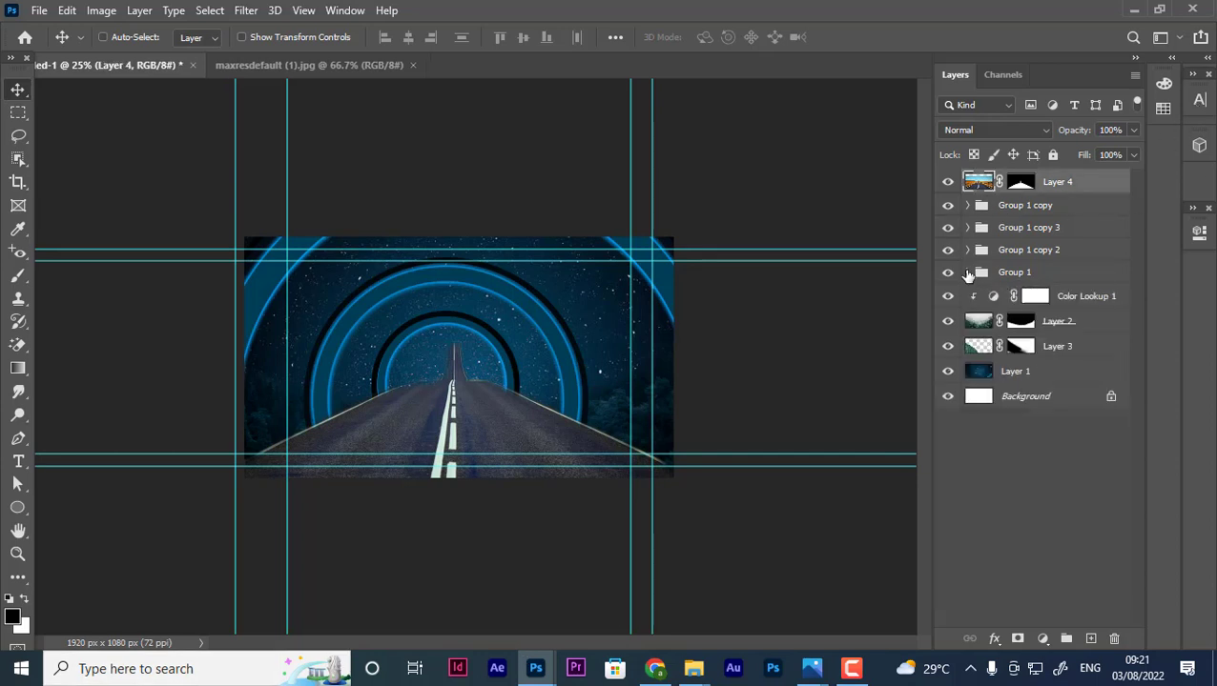
left_click(1043, 638)
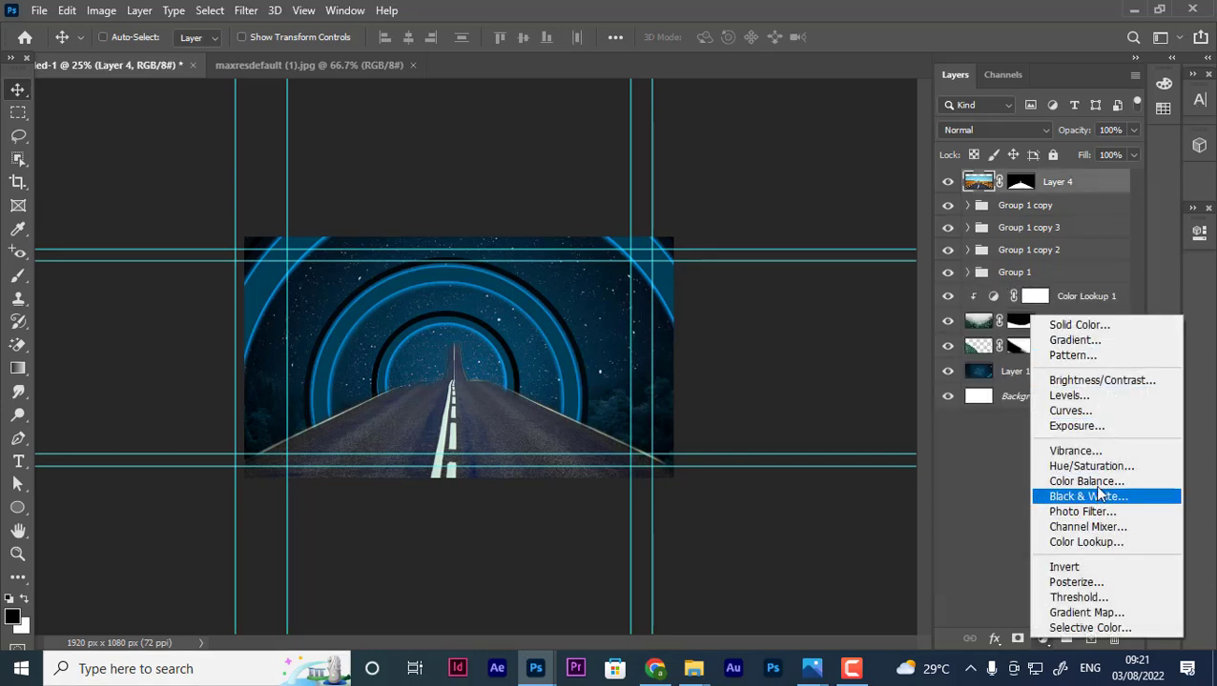
left_click(1082, 512)
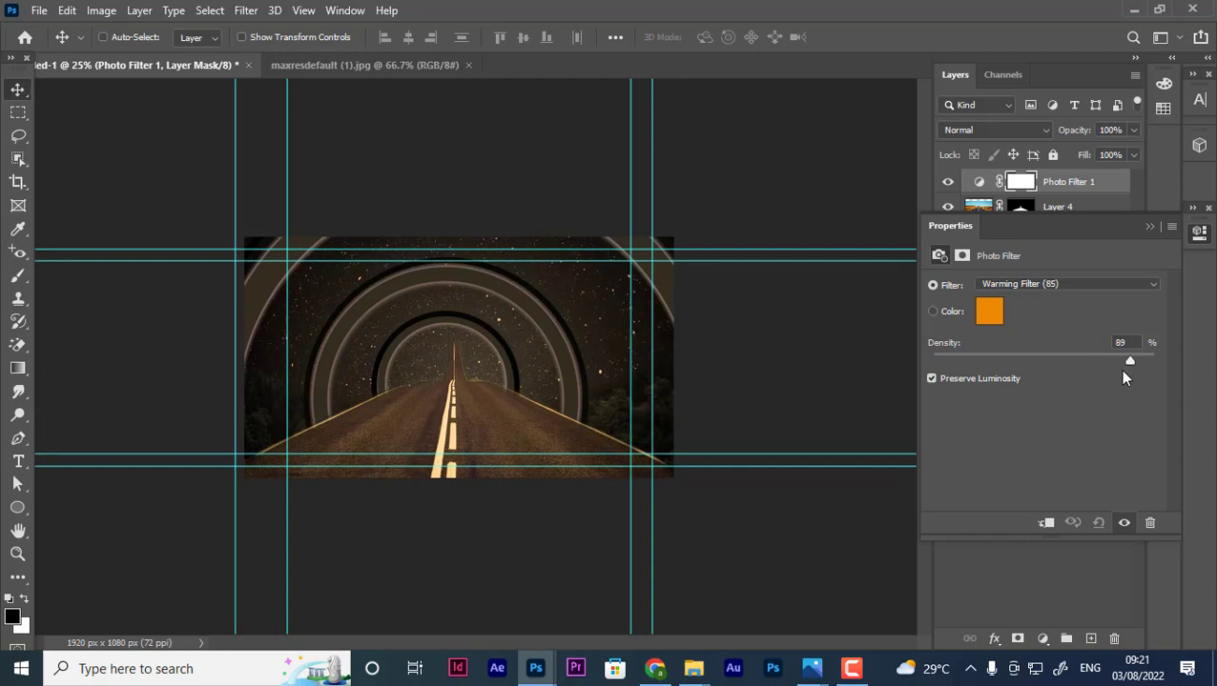
left_click_drag(1127, 369, 1044, 349)
left_click(1151, 230)
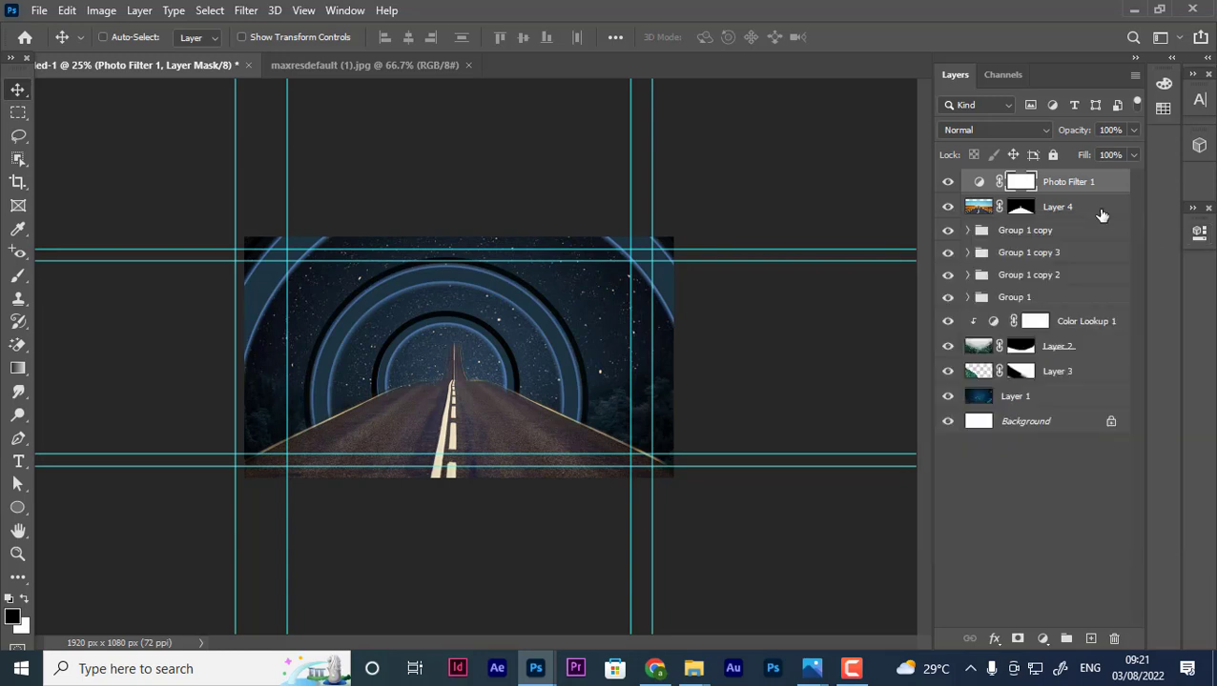
left_click(946, 182)
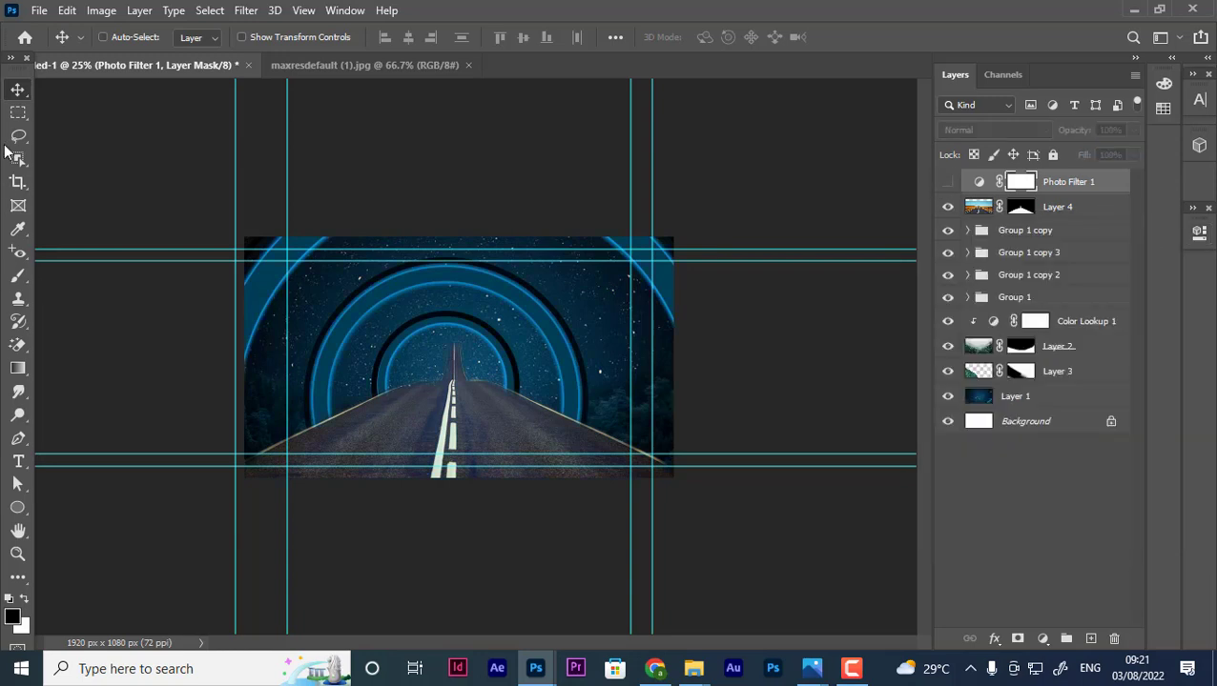
On a new layer, lasso the middle of the road with a 10 px feather.
left_click(18, 112)
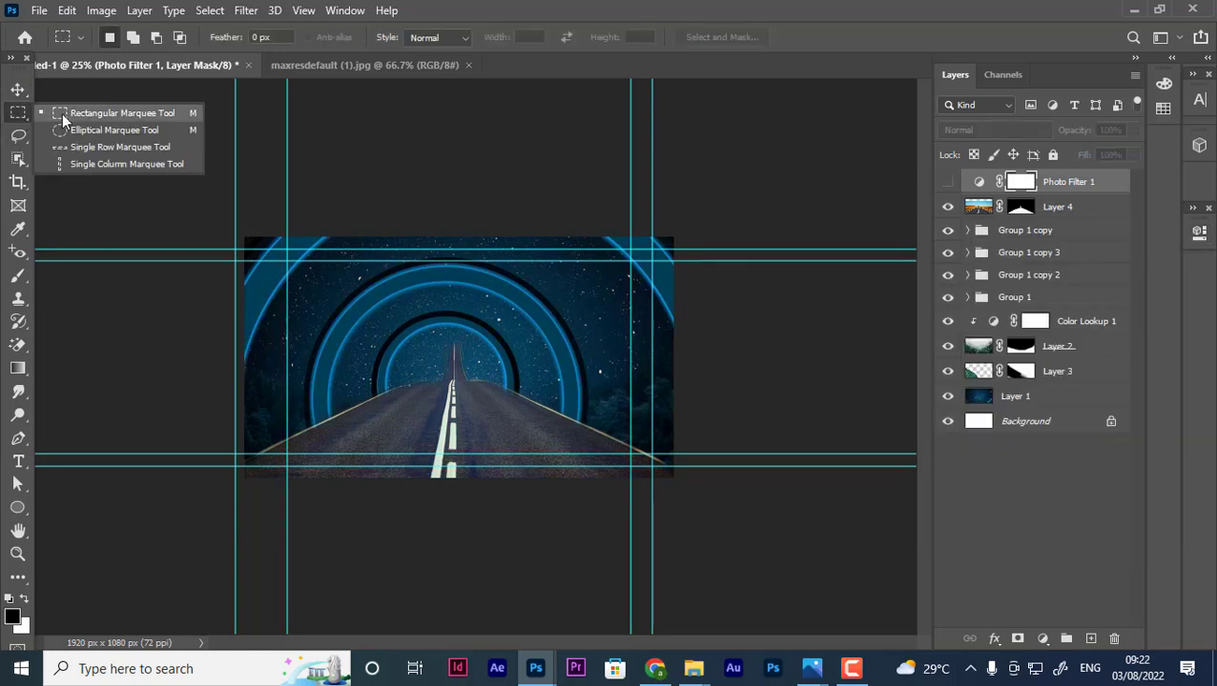
left_click(64, 114)
left_click(18, 135)
left_click(86, 133)
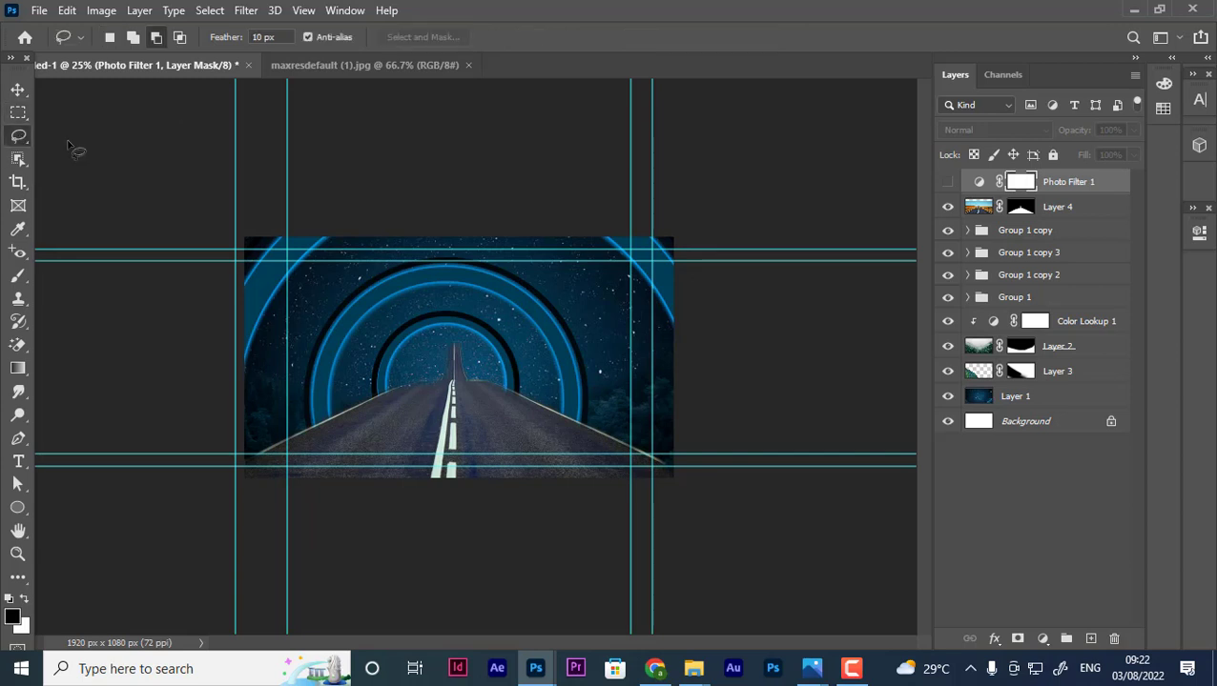
left_click(1089, 638)
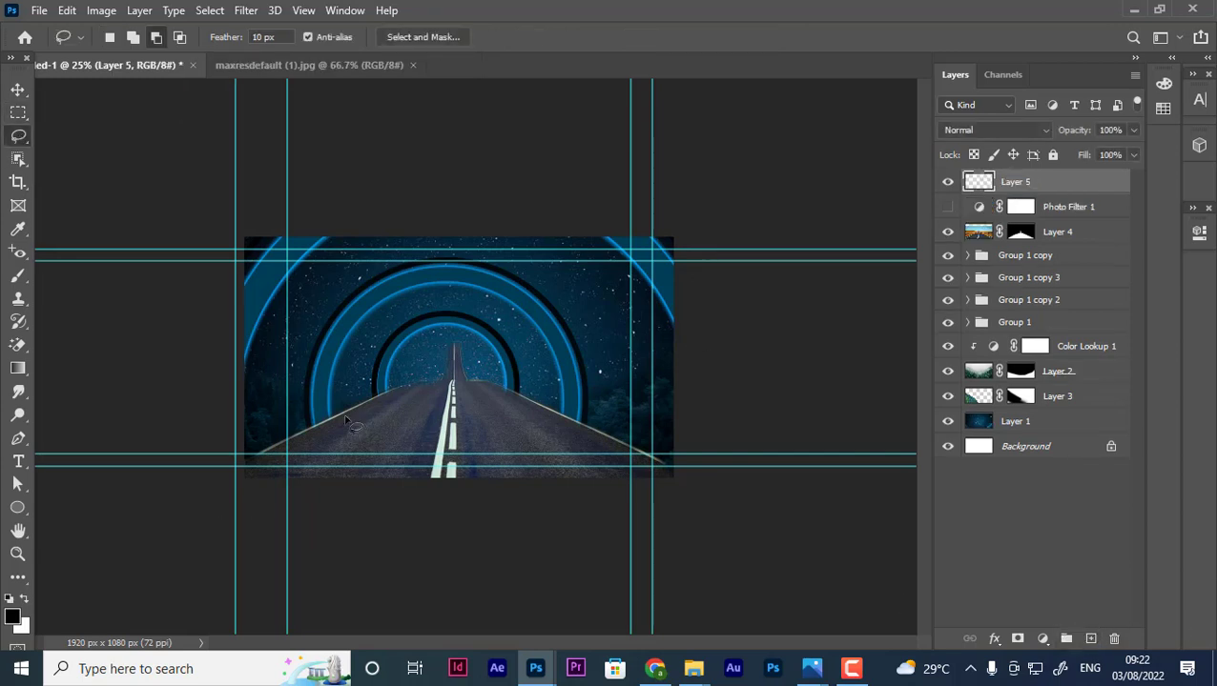
mouse_move(333, 422)
left_mouse_down()
mouse_move(448, 384)
mouse_move(520, 405)
mouse_move(442, 473)
mouse_move(329, 427)
left_mouse_up()
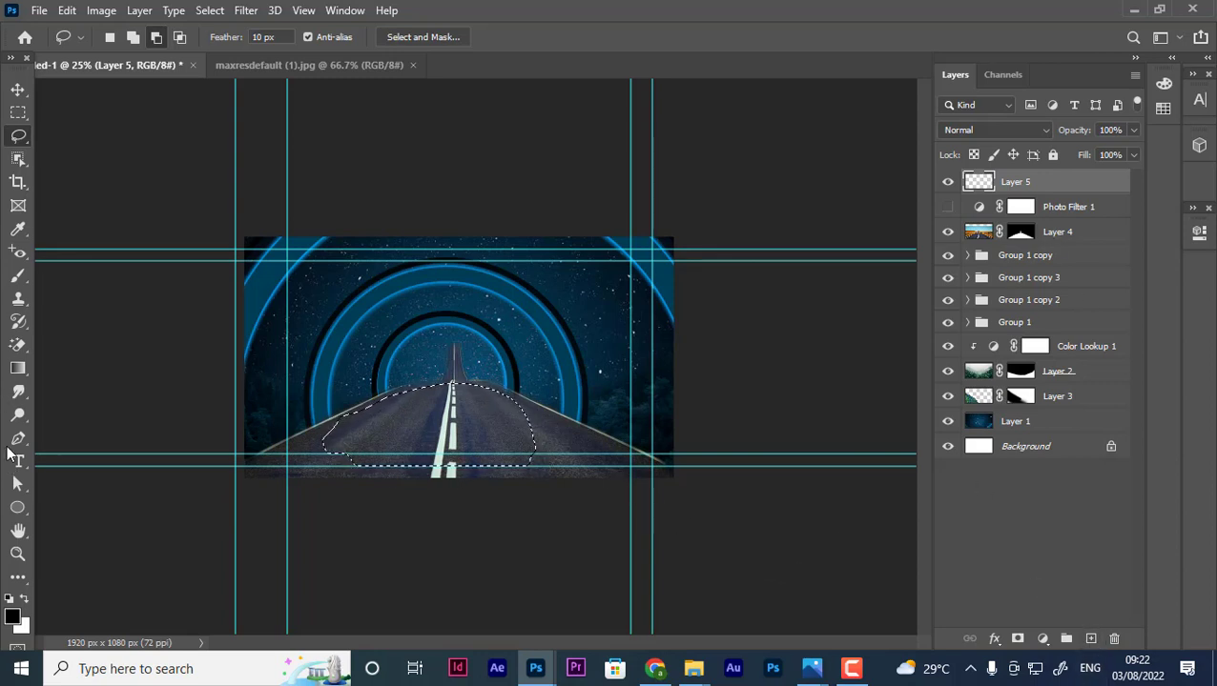
Fill the road selection with ring blue, deselect, and nudge the patch slightly right and down.
left_click(17, 230)
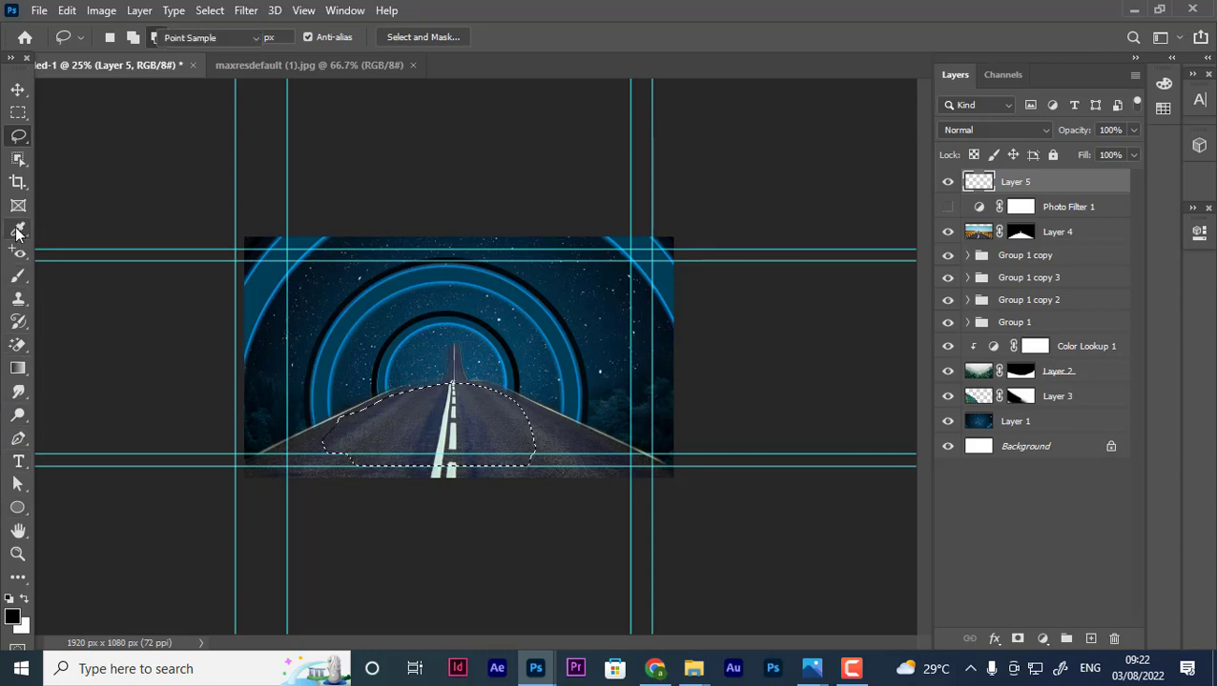
left_click(444, 277)
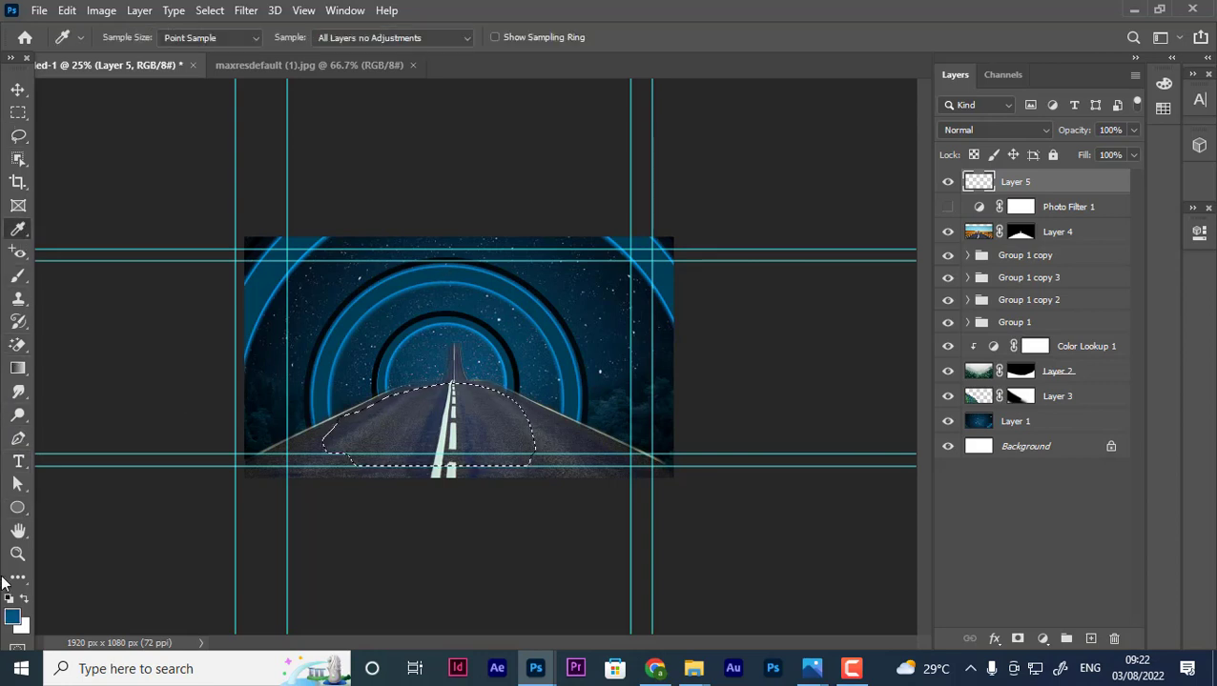
key("alt+BackSpace")
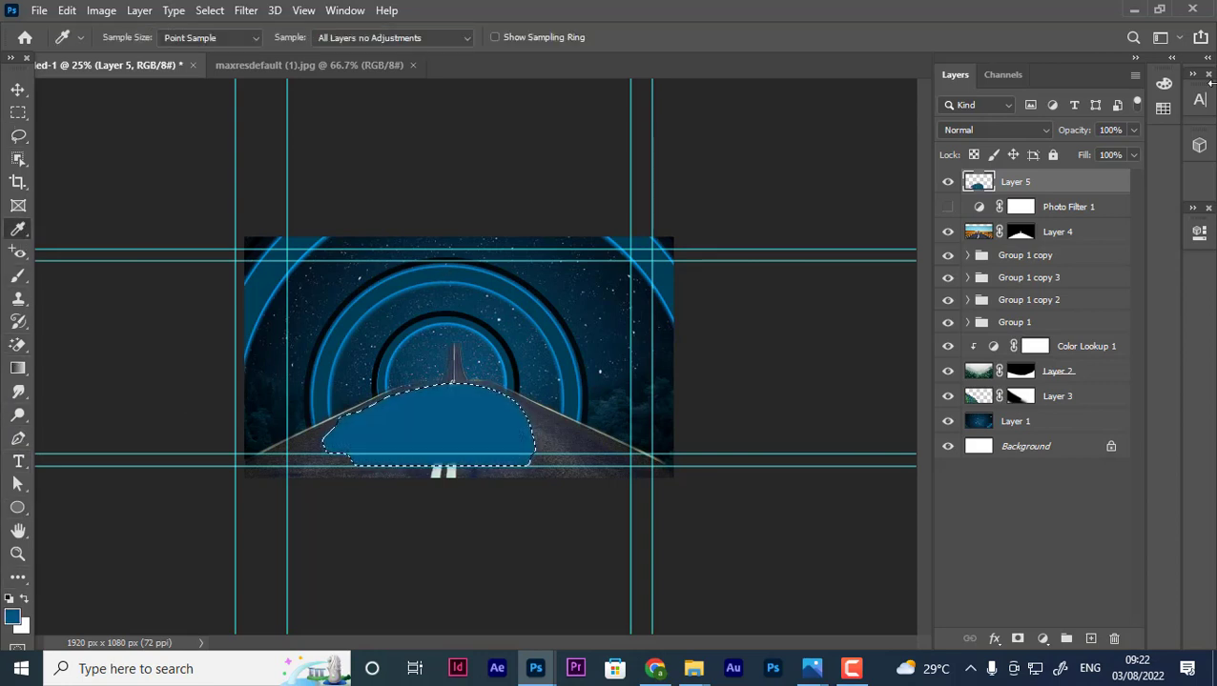
key("ctrl+d")
key("ctrl+f")
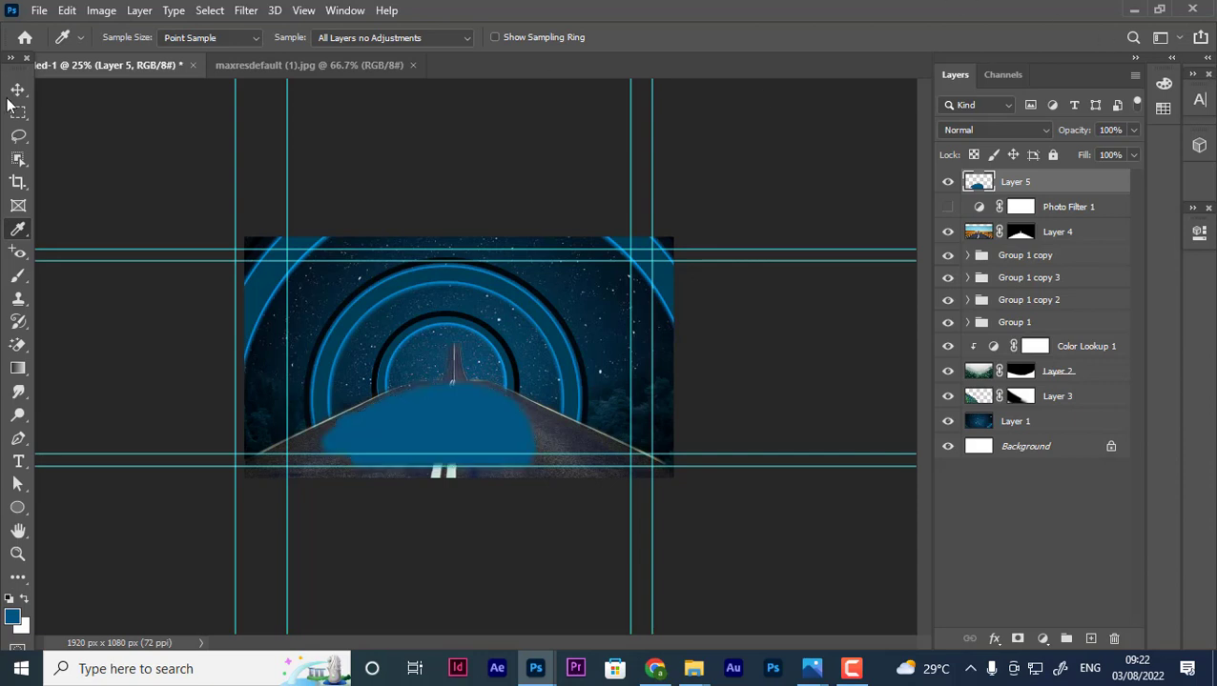
left_click(16, 90)
left_click_drag(468, 417, 484, 425)
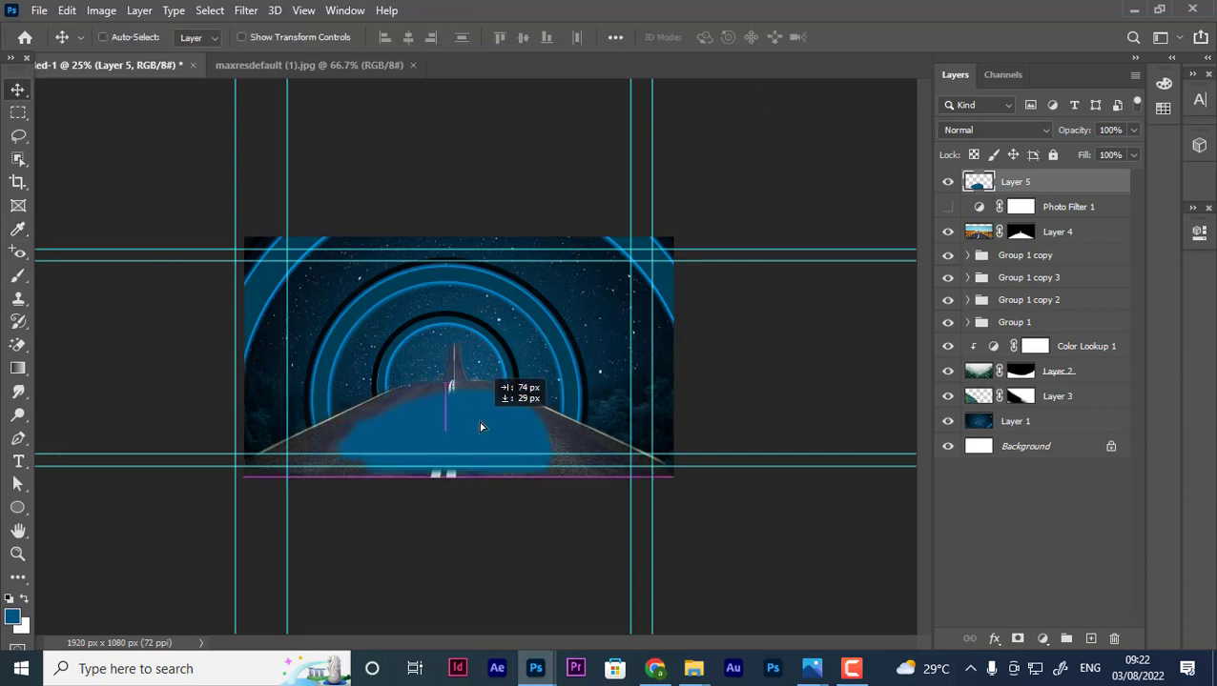
Apply a 118.7 px Gaussian Blur to the blue road patch.
left_click(246, 11)
mouse_move(256, 212)
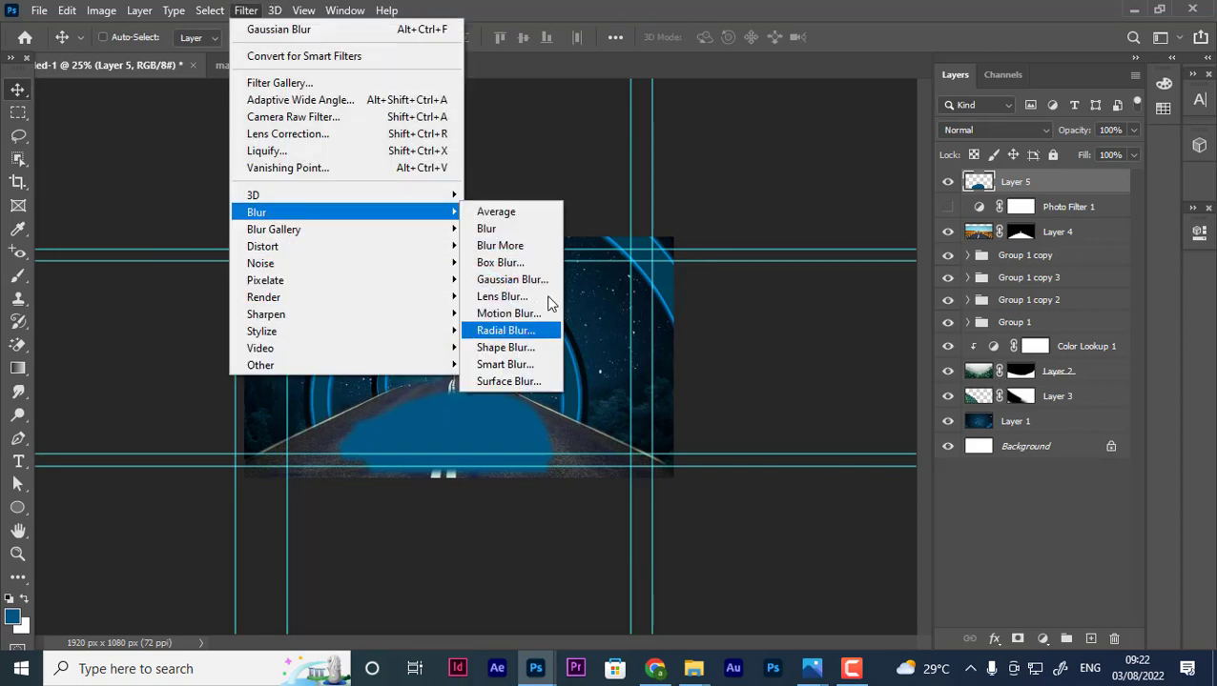
left_click(511, 279)
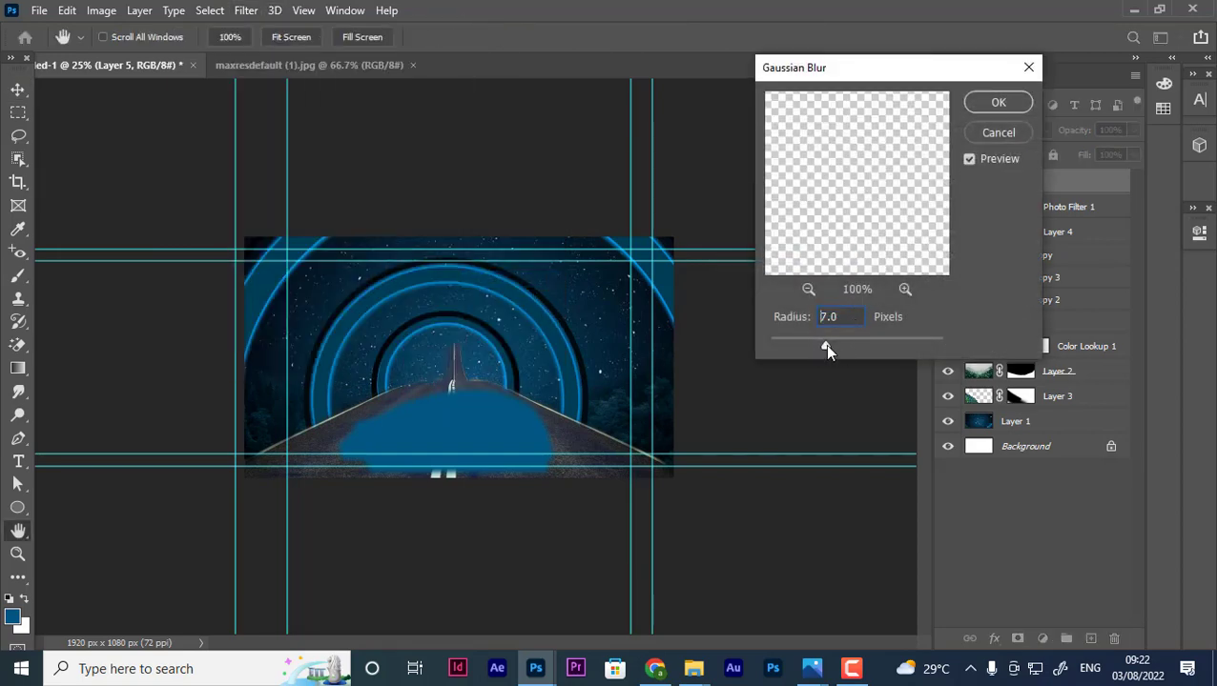
left_click_drag(842, 344, 887, 351)
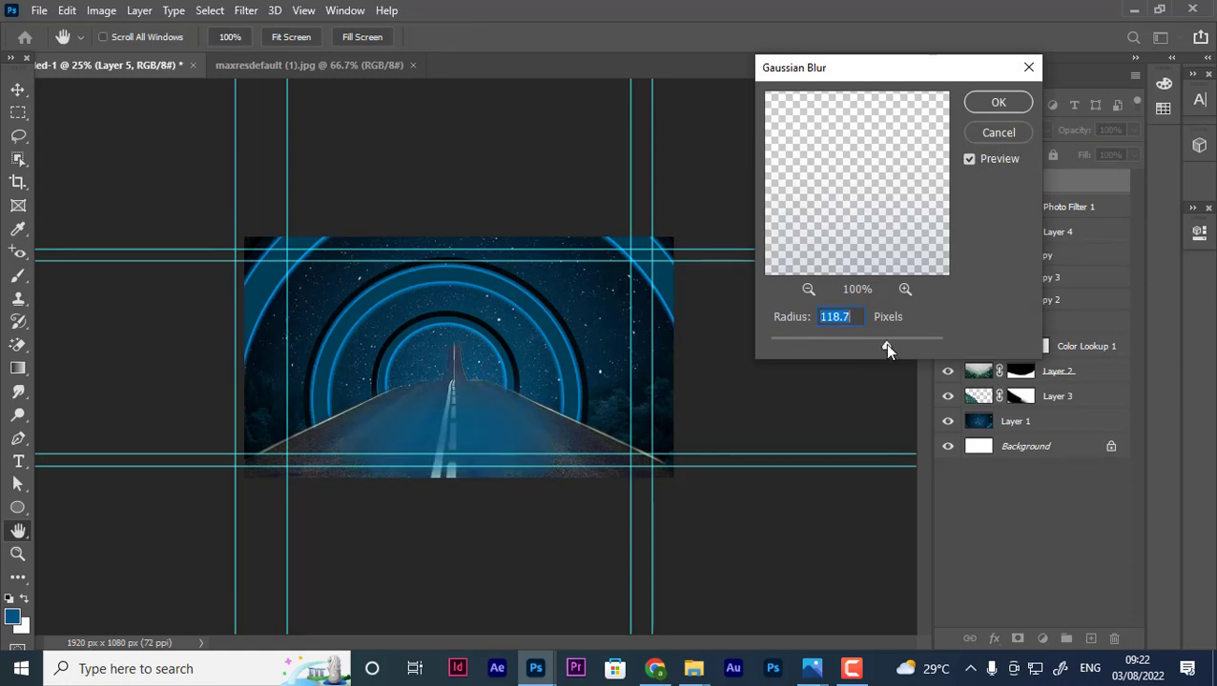
left_click(997, 103)
Lower Layer 5 to 50% opacity and toggle it to compare before and after.
left_click_drag(1075, 135, 1056, 145)
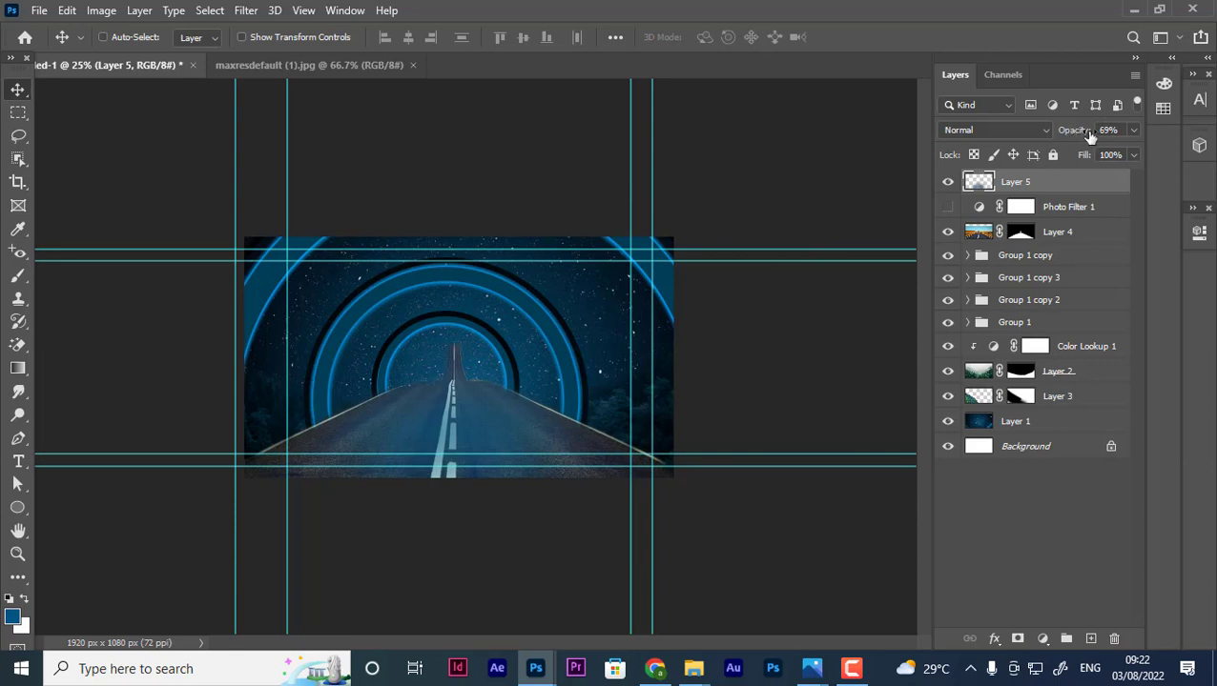
left_click_drag(1089, 135, 1071, 140)
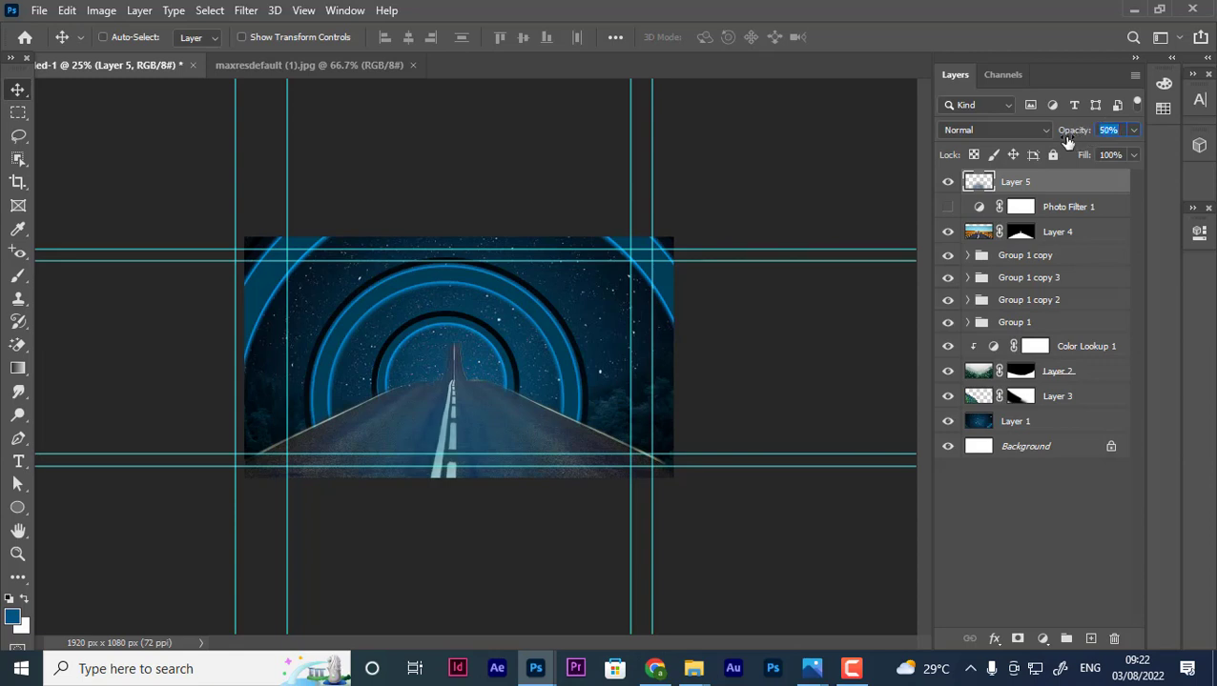
left_click(948, 181)
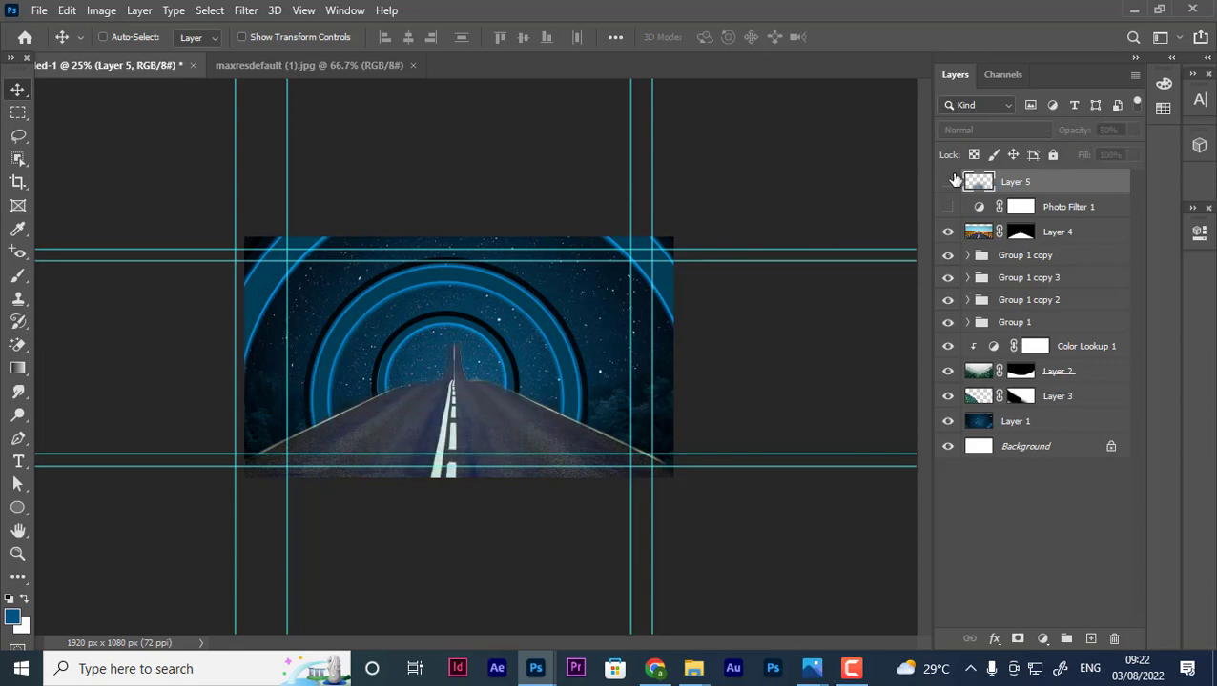
left_click(950, 181)
left_click(950, 181)
left_click(949, 181)
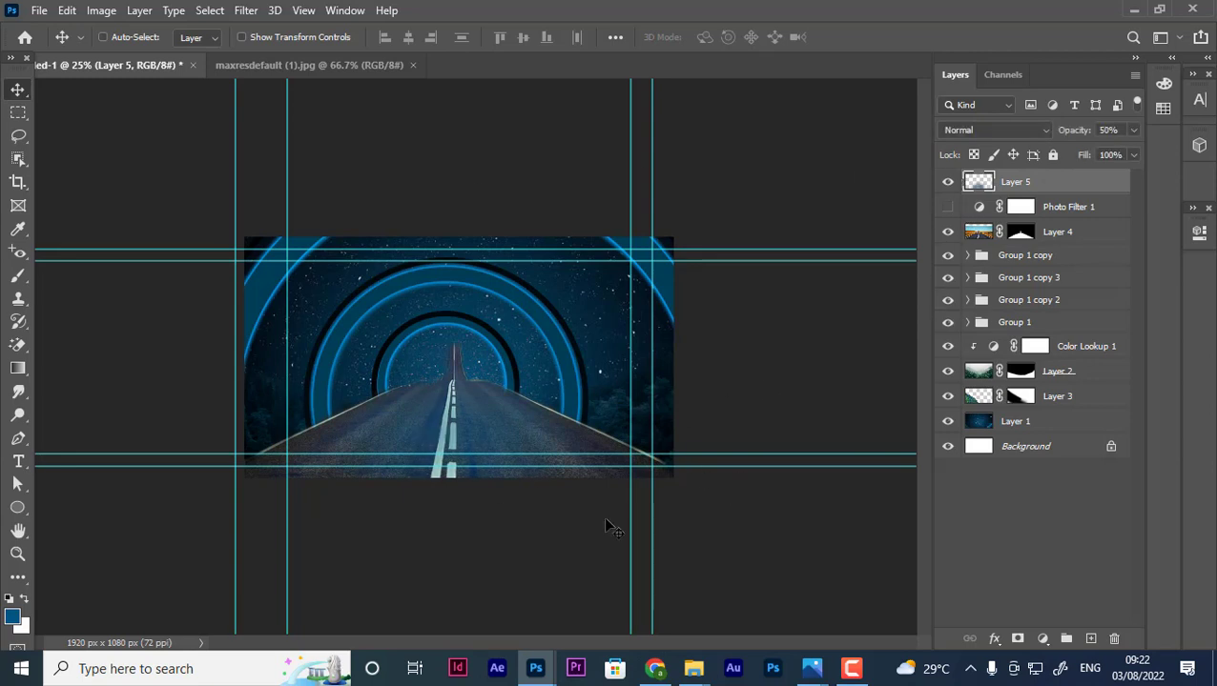
Preview the composite zoomed in with a fuller screen mode and hidden panels.
key("f")
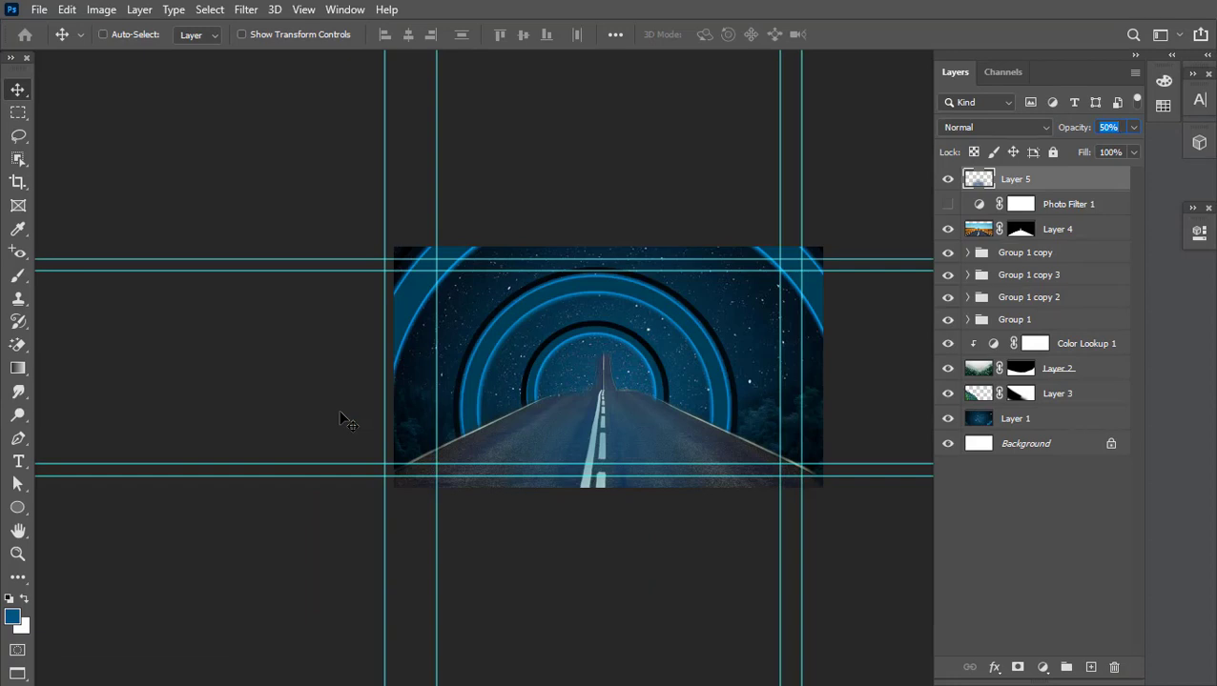
key("ctrl+plus")
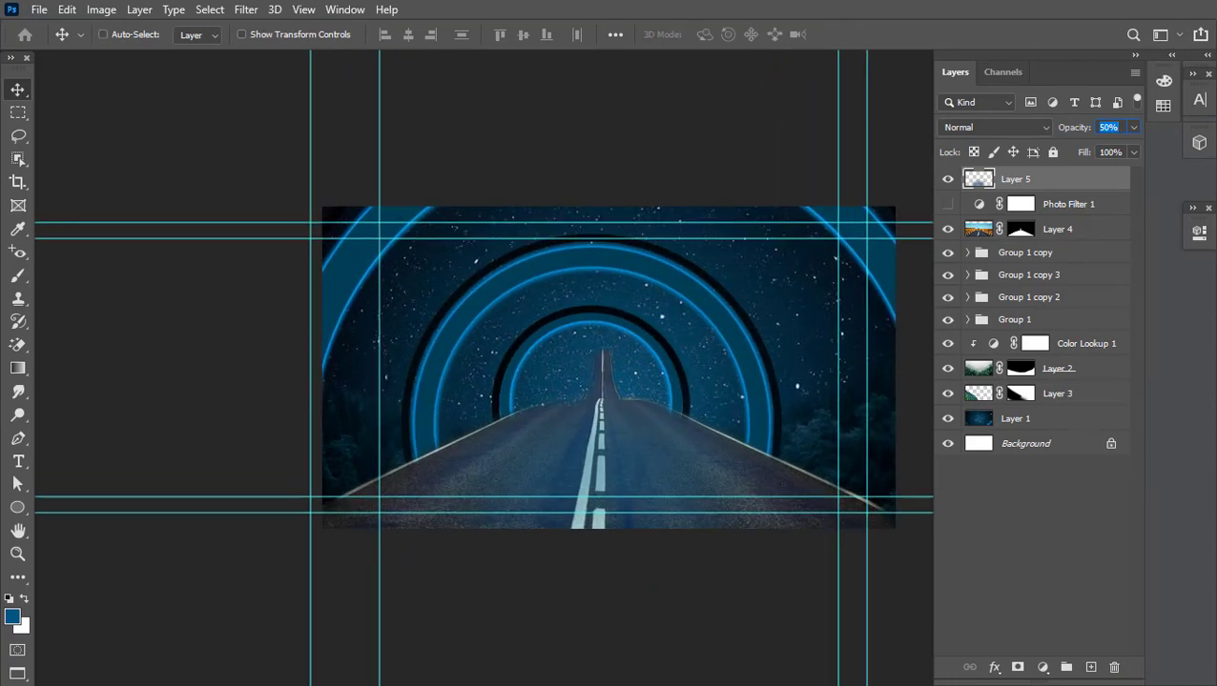
left_click(1134, 56)
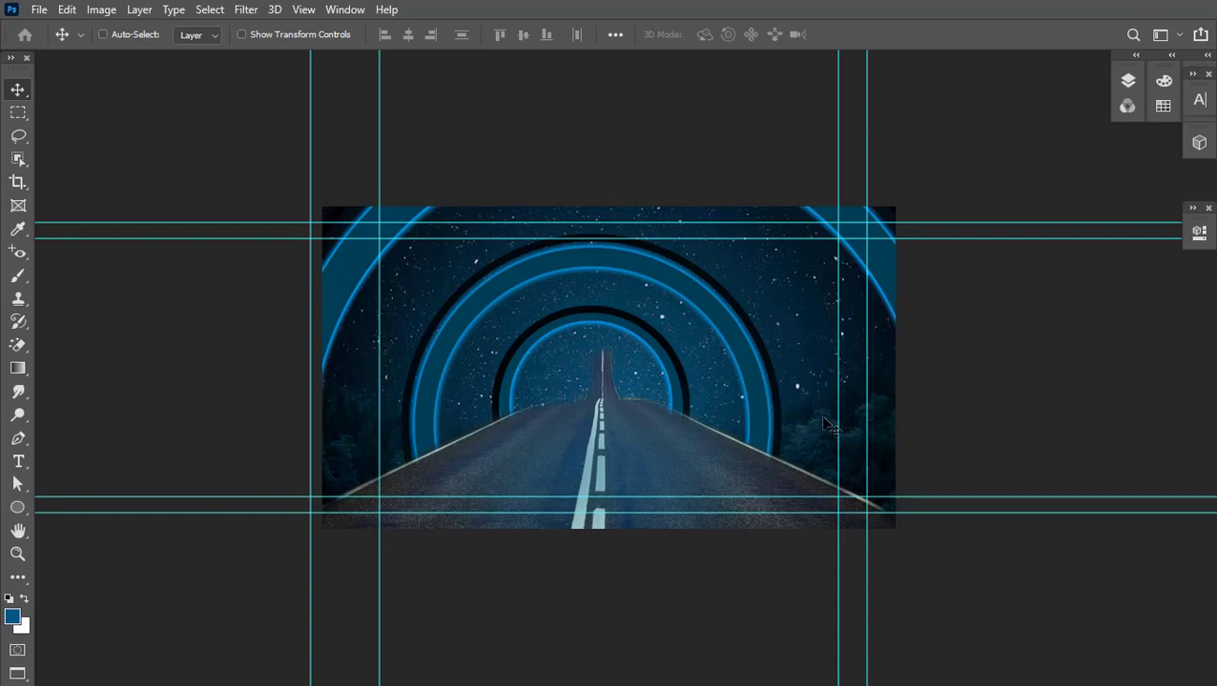
key("ctrl")
key("ctrl+plus")
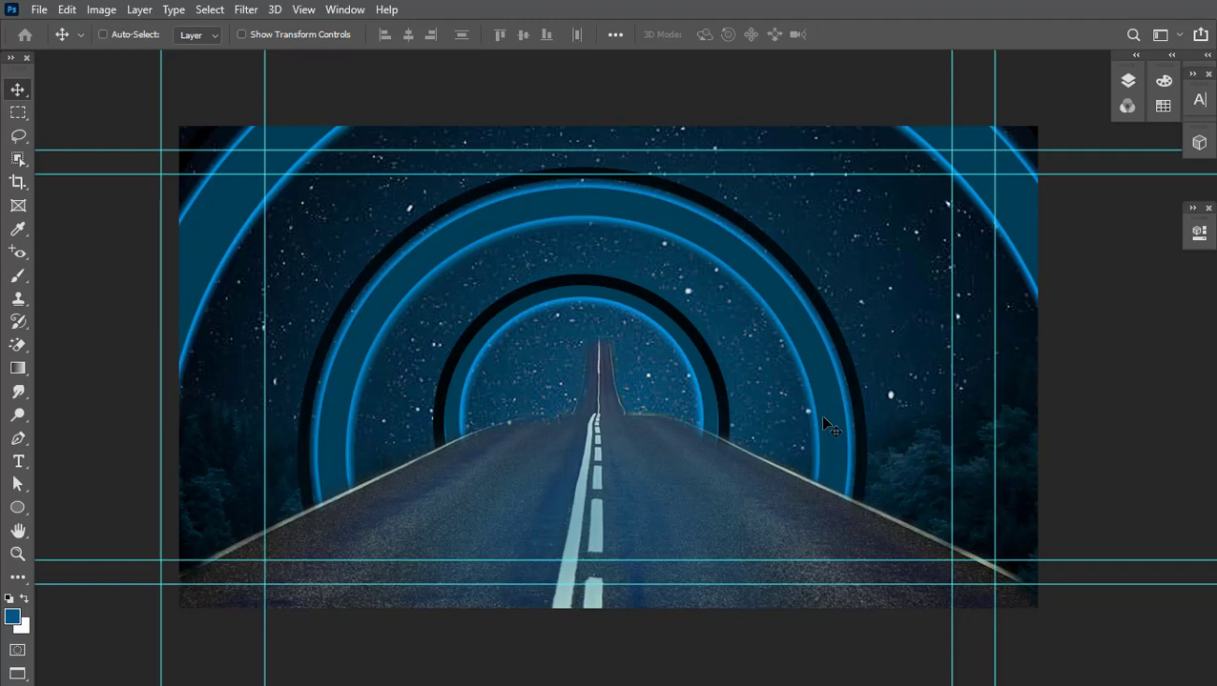
Return to standard view with the Layers panel, showing the maxresdefault (1).jpg reference.
key("f")
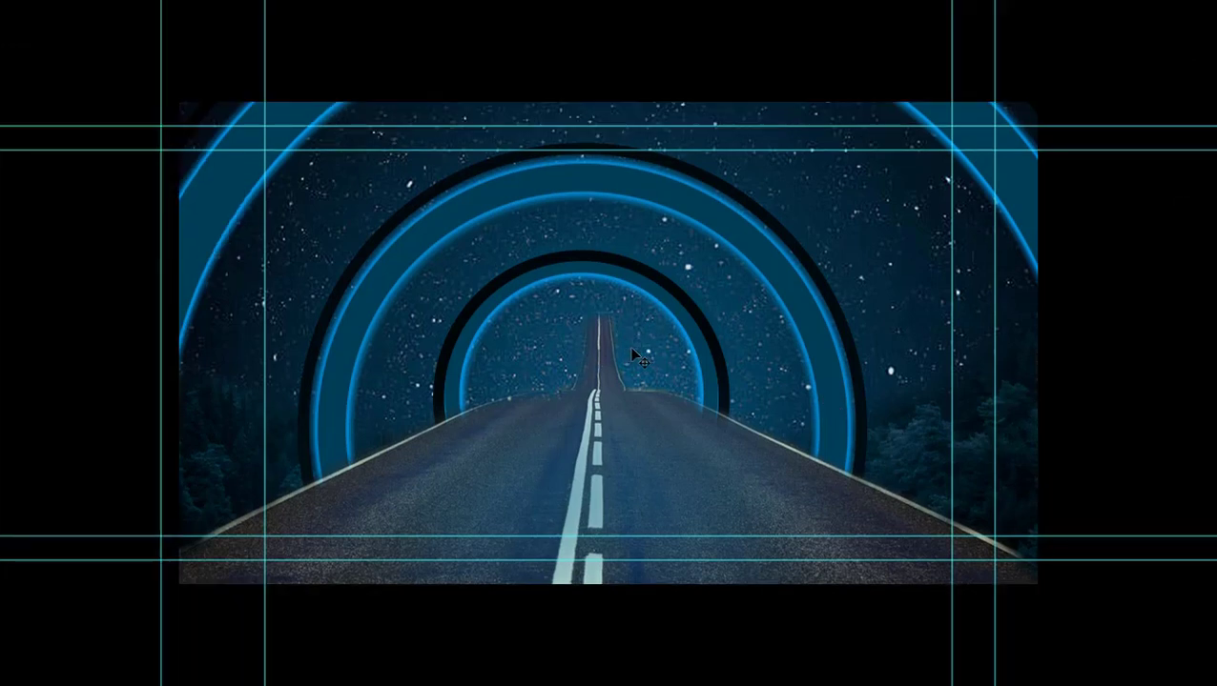
key("f")
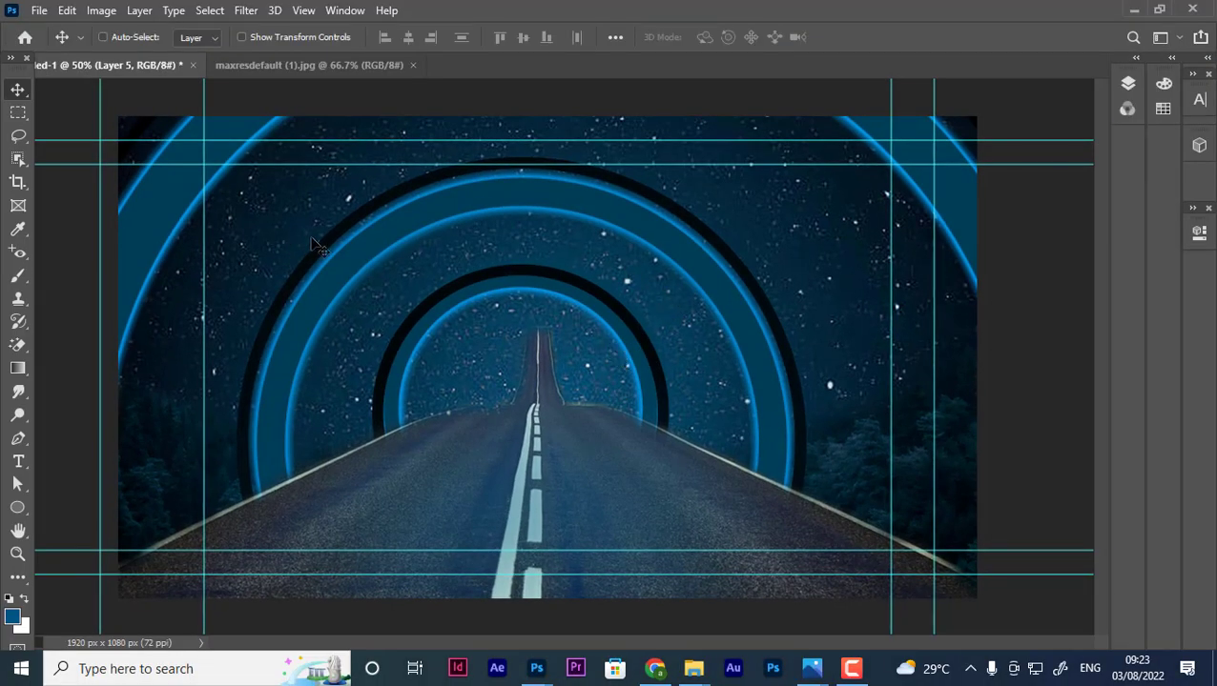
key("F7")
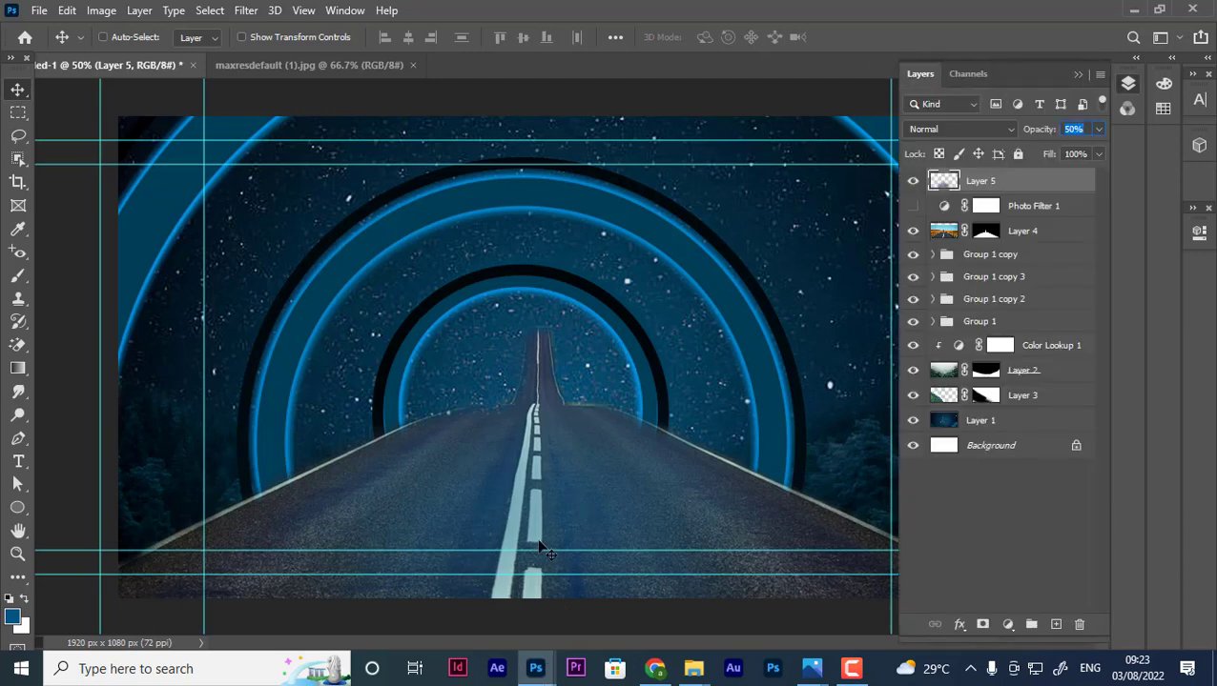
left_click(311, 63)
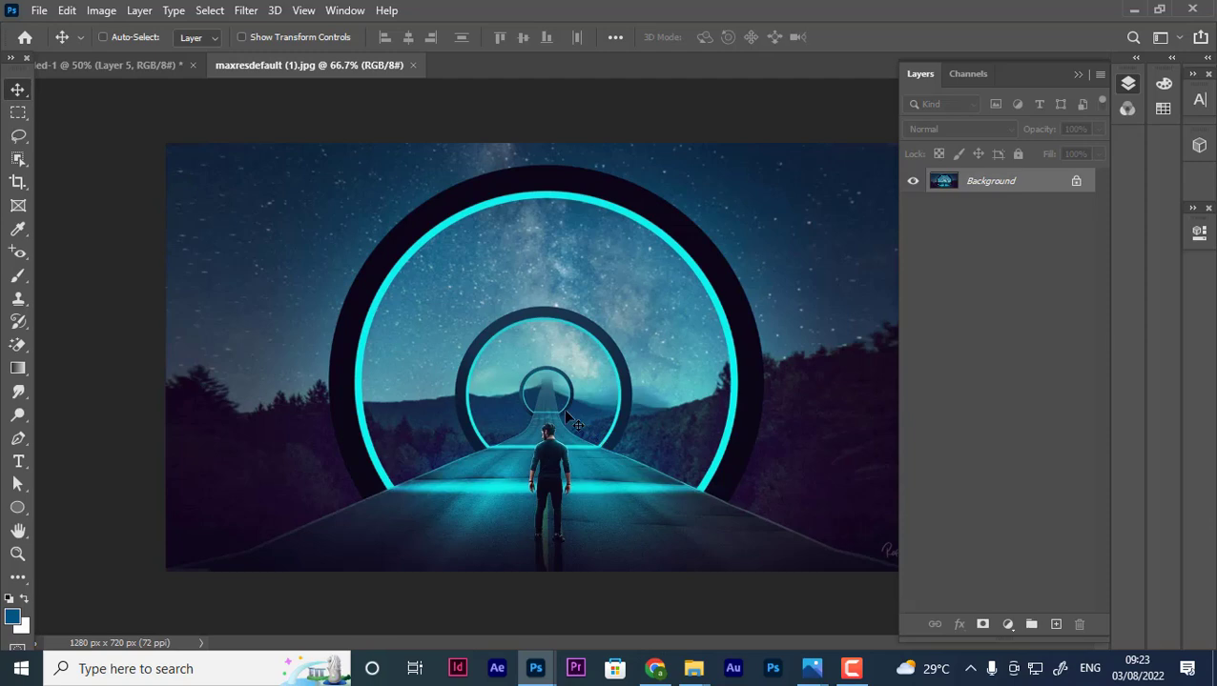
Flip between composite and reference, then clear a new Chrome tab and minimize the browser.
left_click(130, 64)
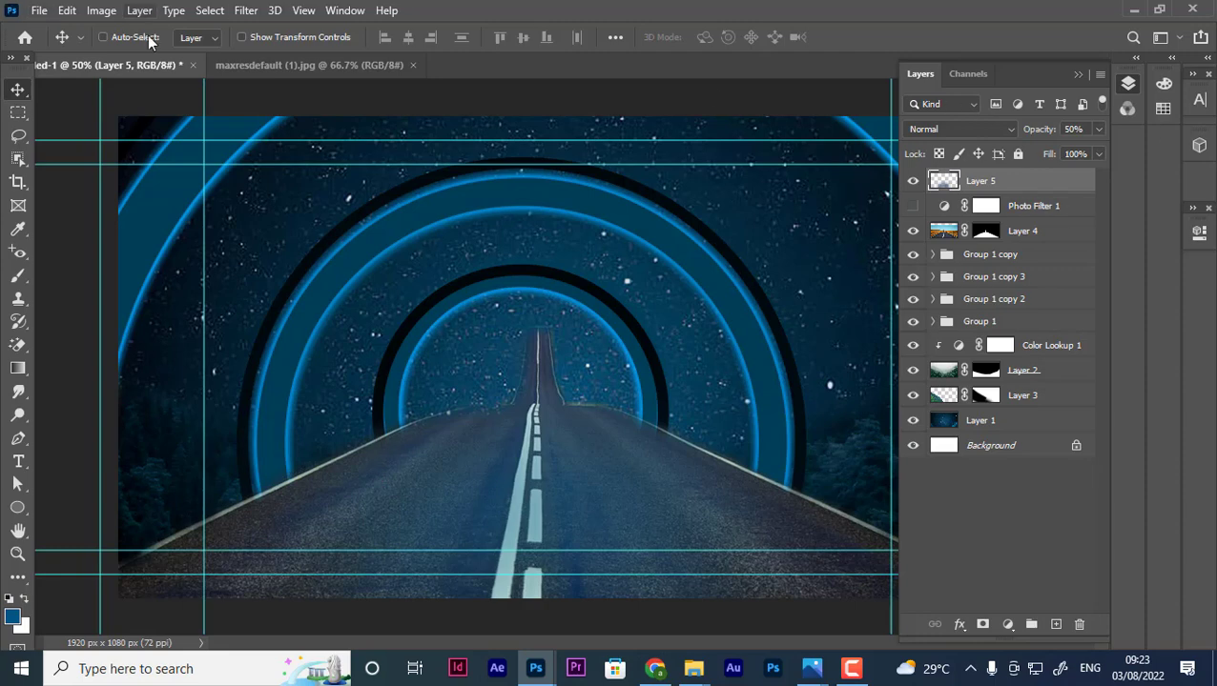
left_click(240, 69)
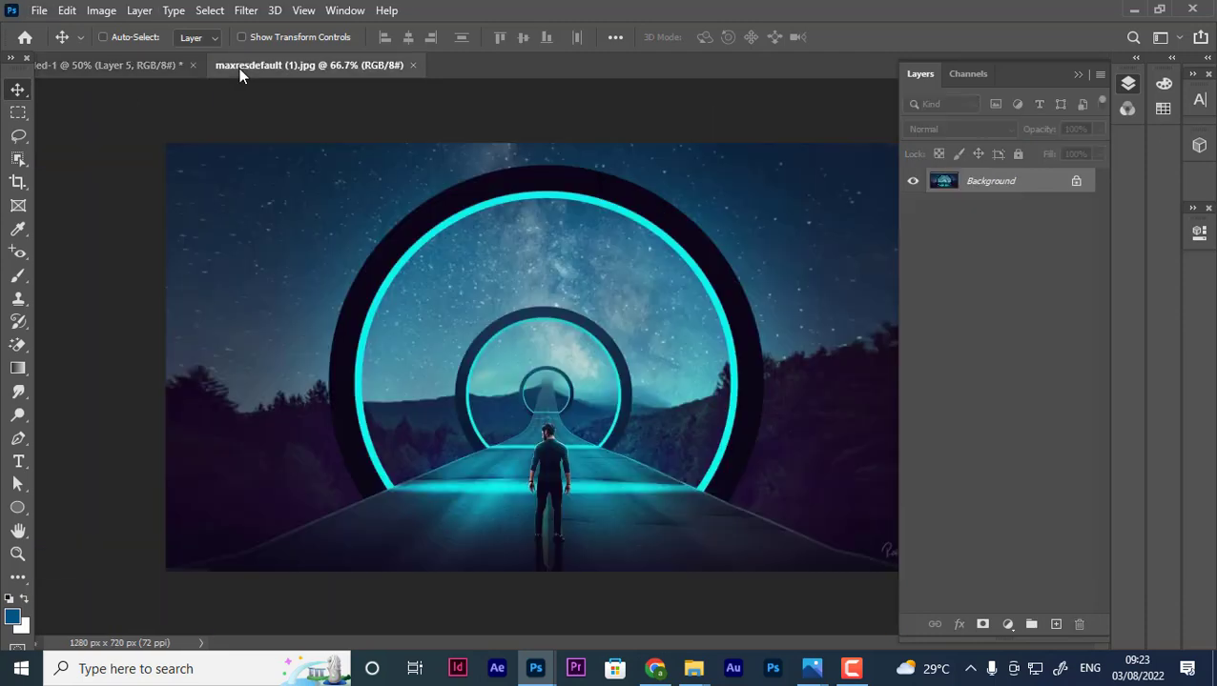
left_click(39, 10)
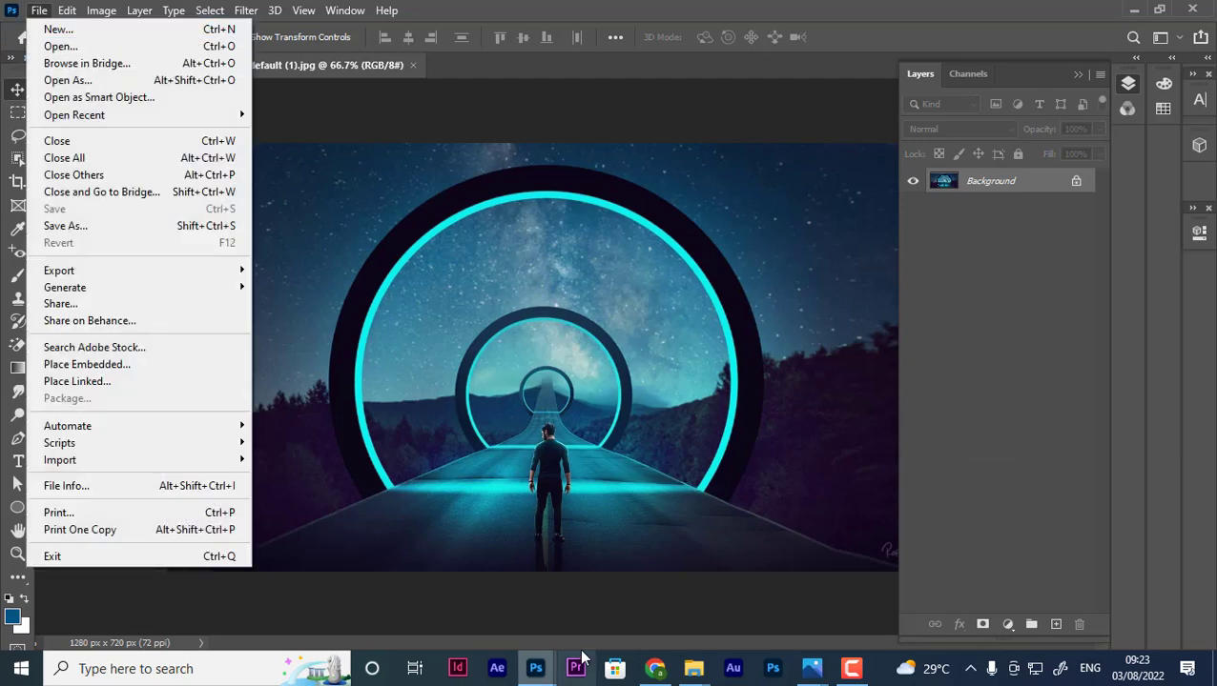
left_click(654, 668)
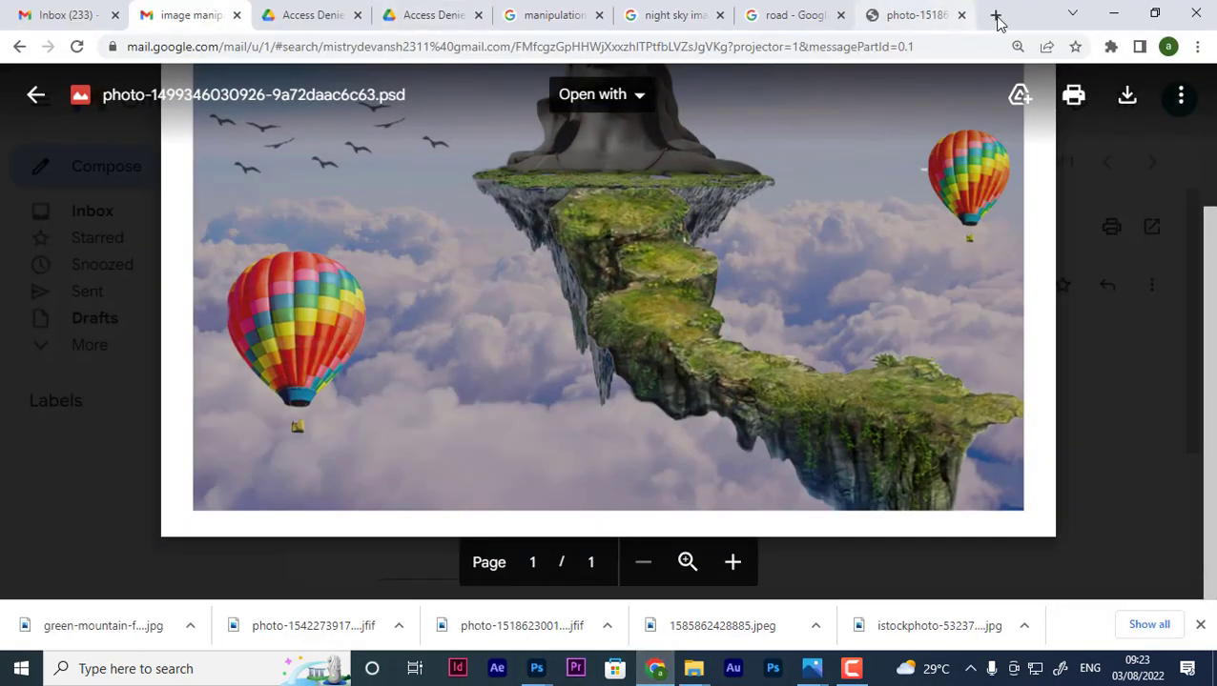
left_click(994, 15)
type("moi")
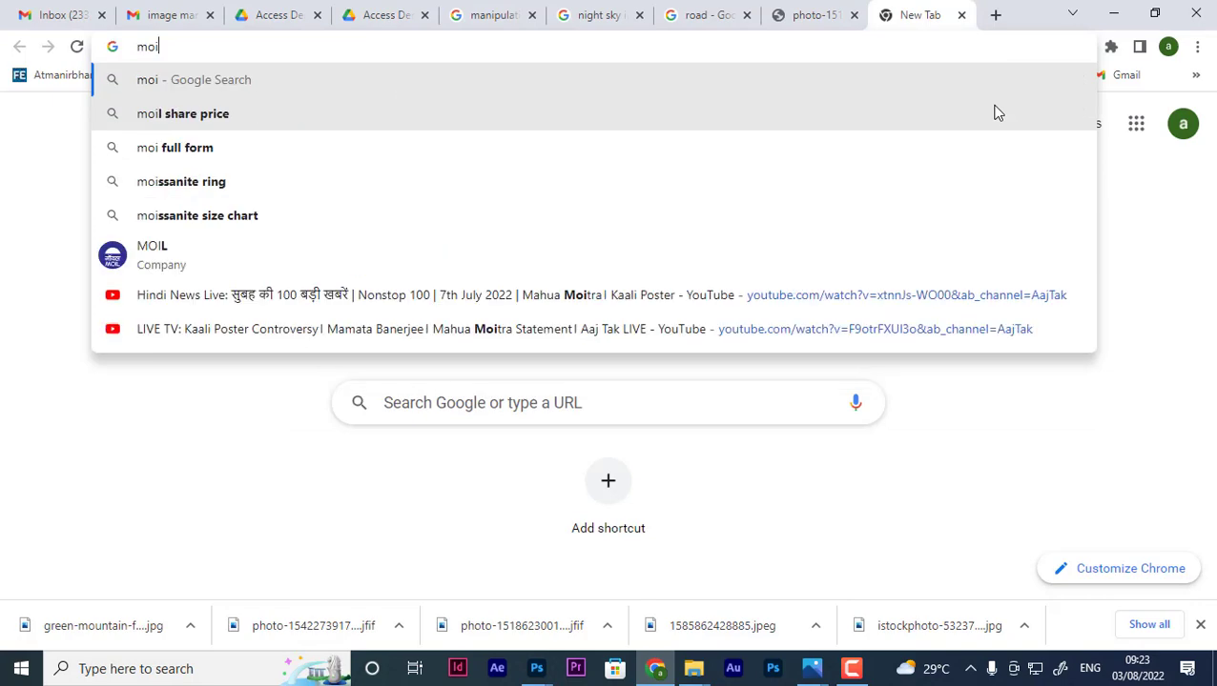
key("BackSpace")
key("BackSpace")
key("BackSpace")
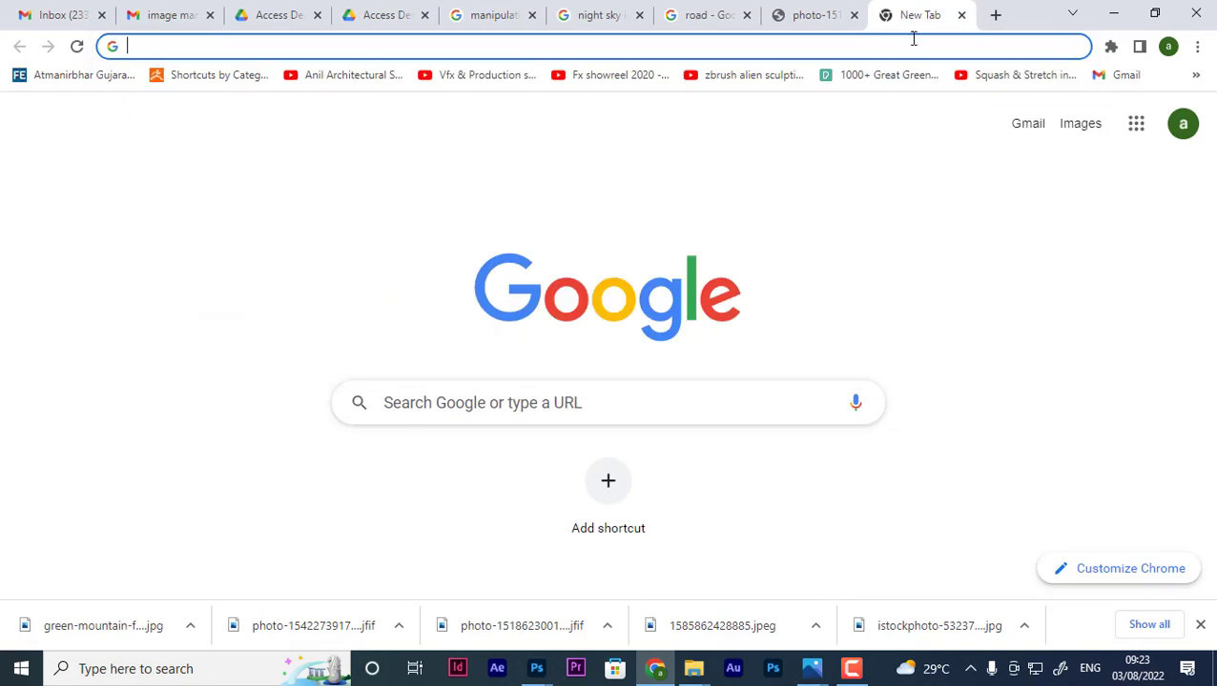
left_click(1110, 14)
Add a new layer above Layer 5 and browse brush presets, trying Nautical 1 and 2.
key("b")
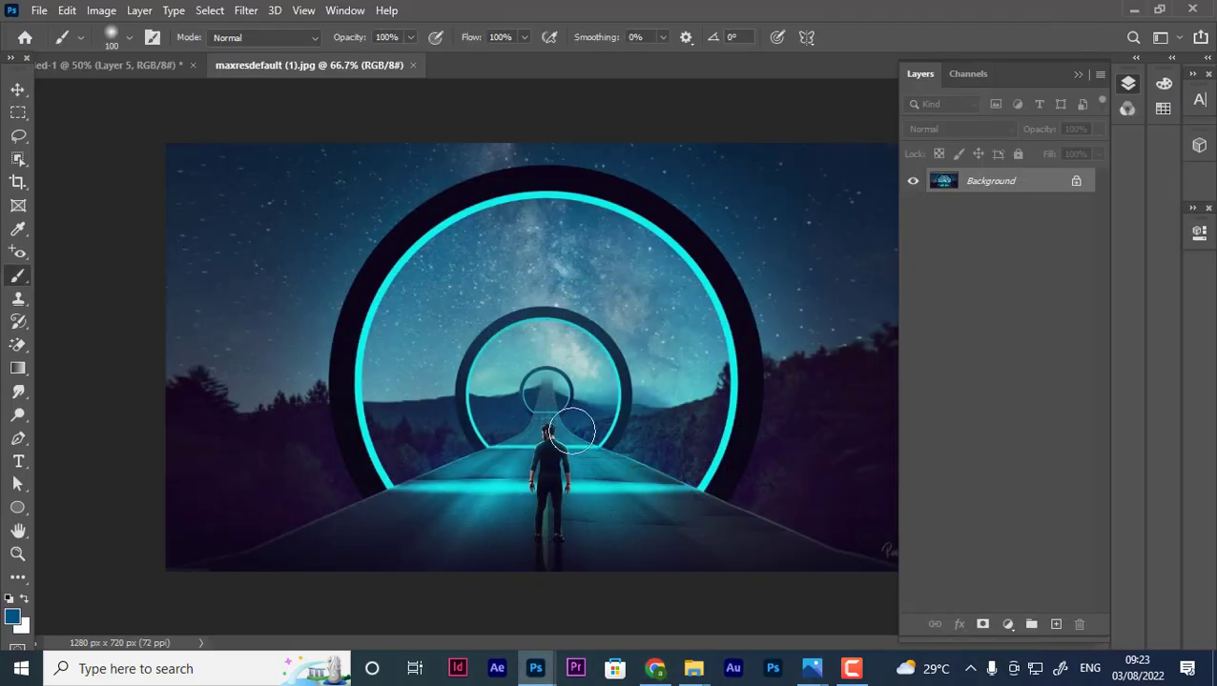
left_click(154, 65)
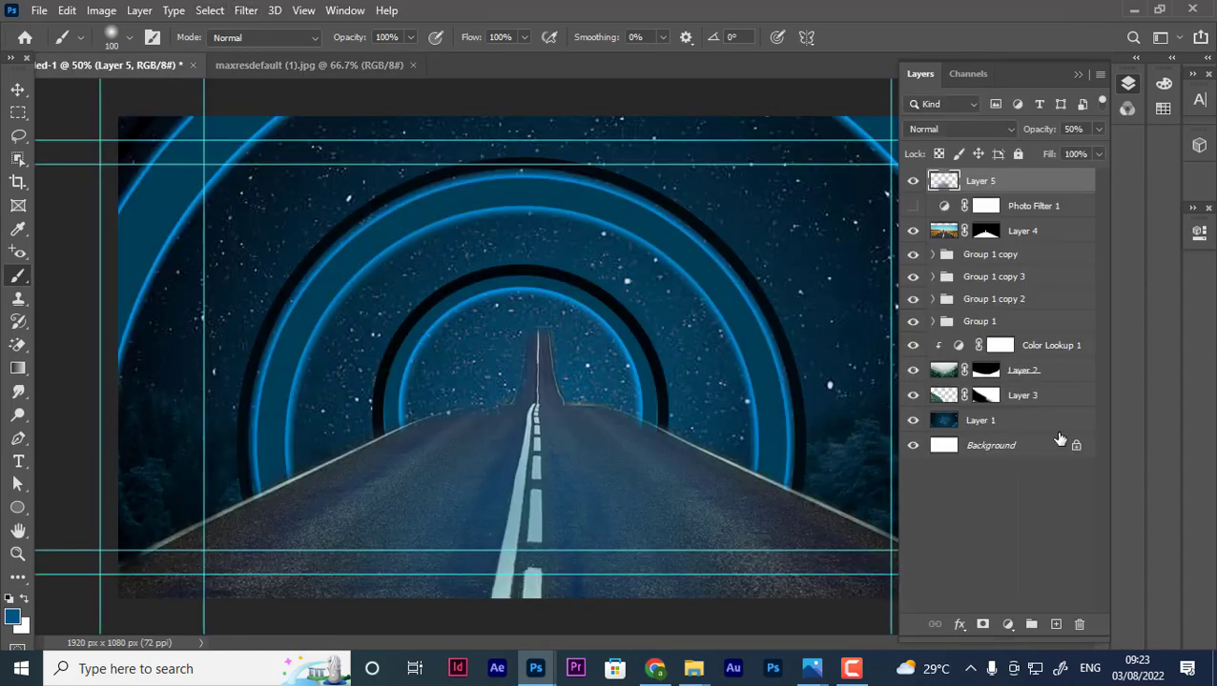
left_click(1056, 625)
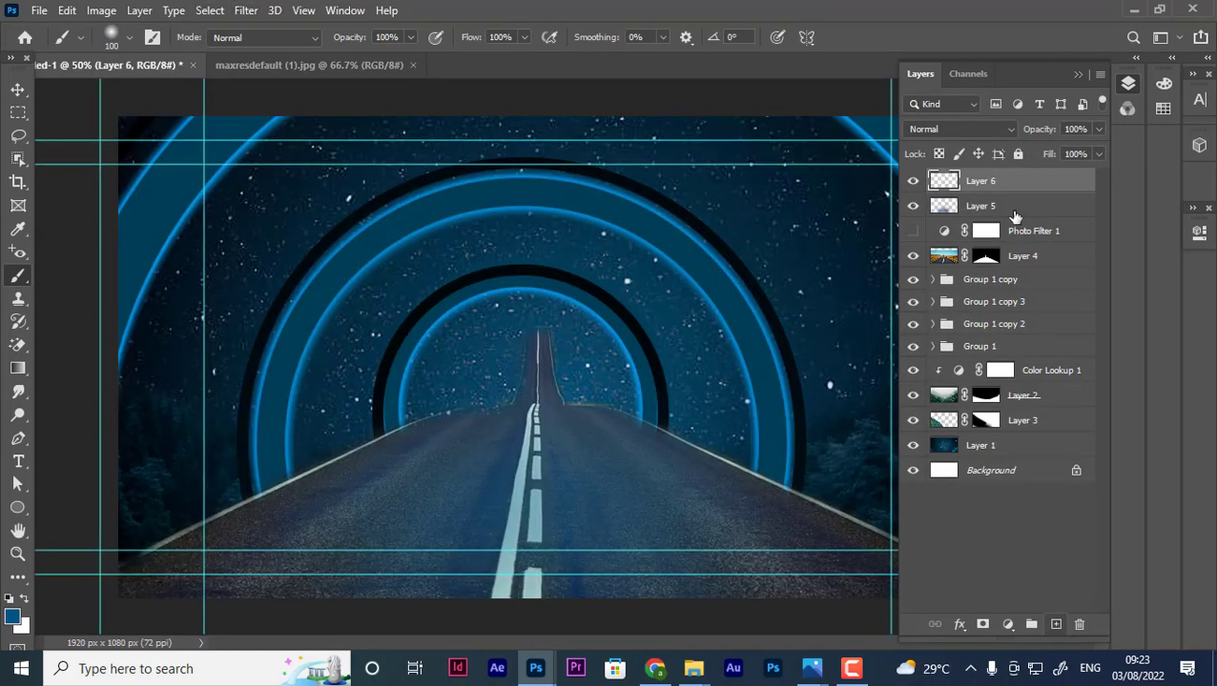
left_click(127, 38)
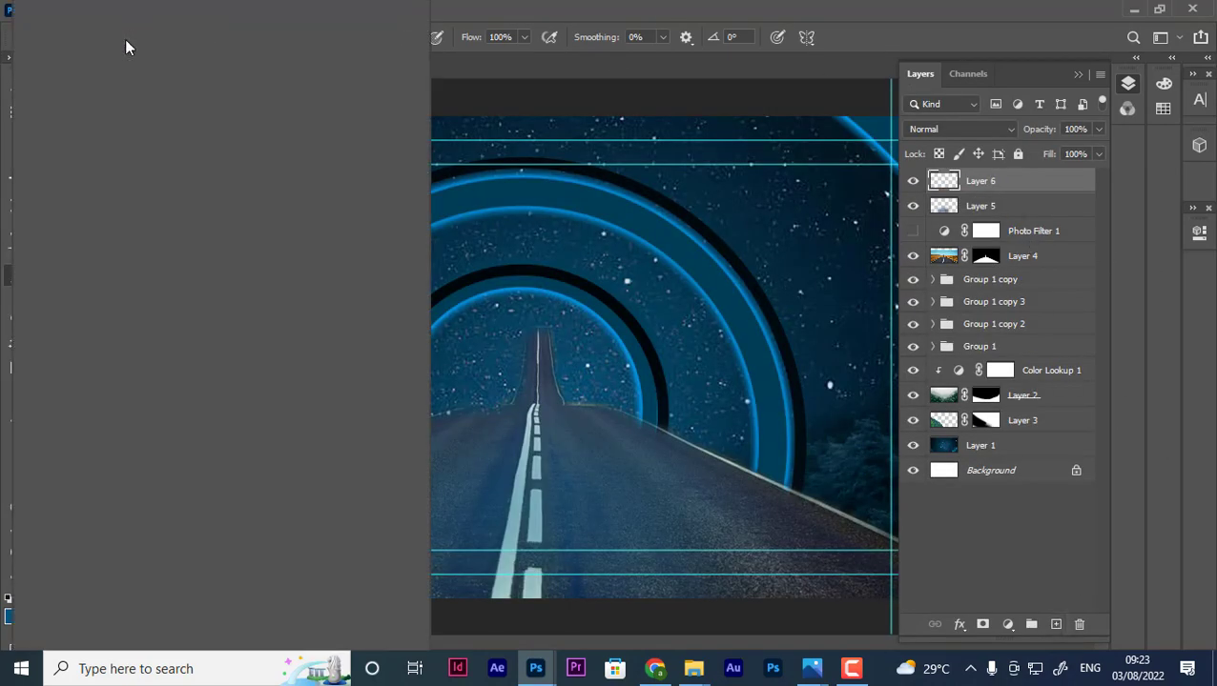
scroll(316, 364, "down", 3)
mouse_move(379, 171)
left_mouse_down()
mouse_move(416, 461)
mouse_move(384, 563)
left_mouse_up()
scroll(122, 465, "down", 2)
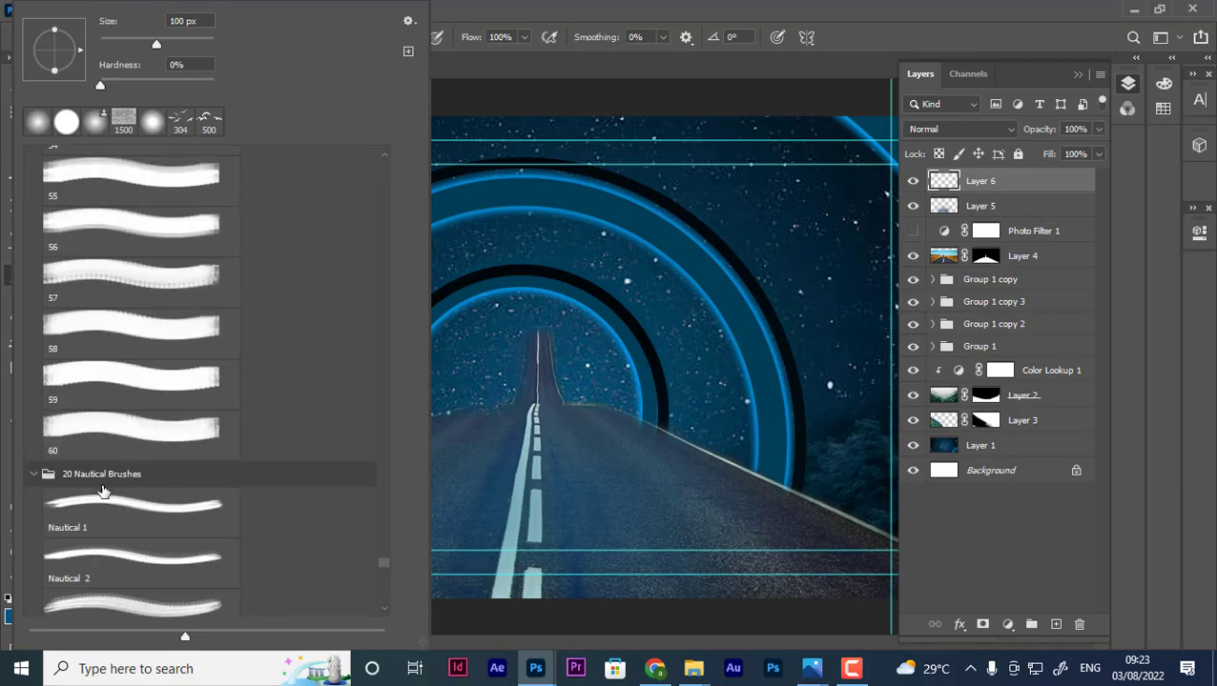
left_click(103, 474)
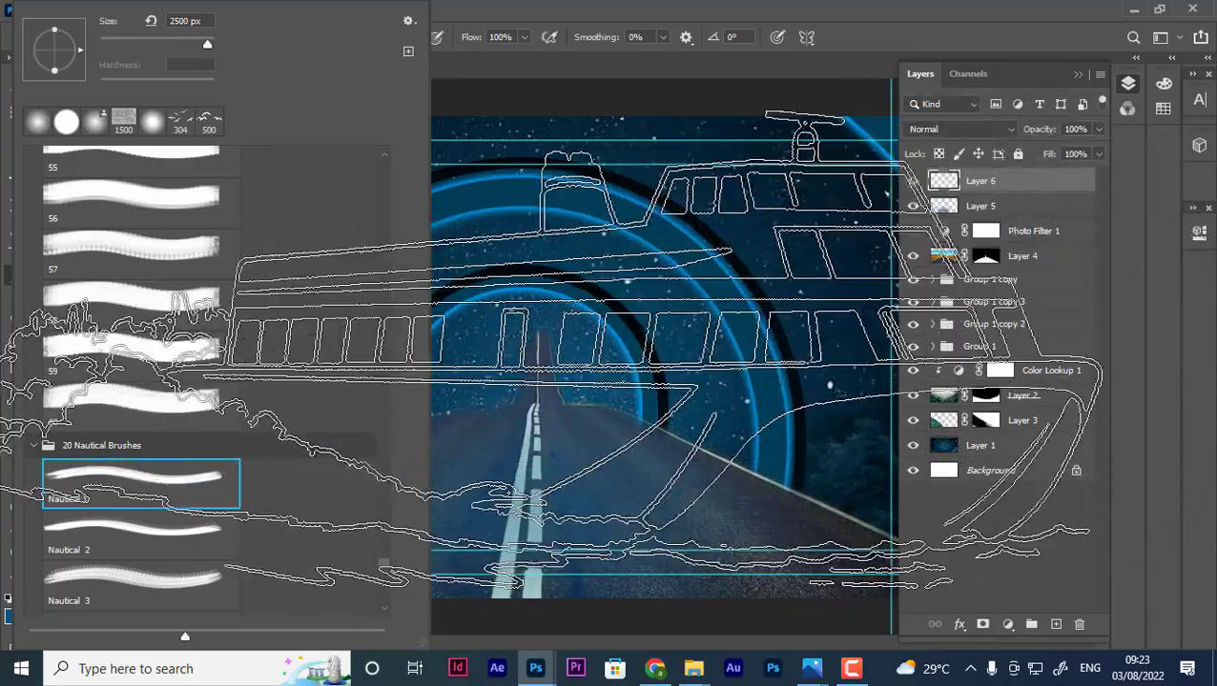
left_click(100, 545)
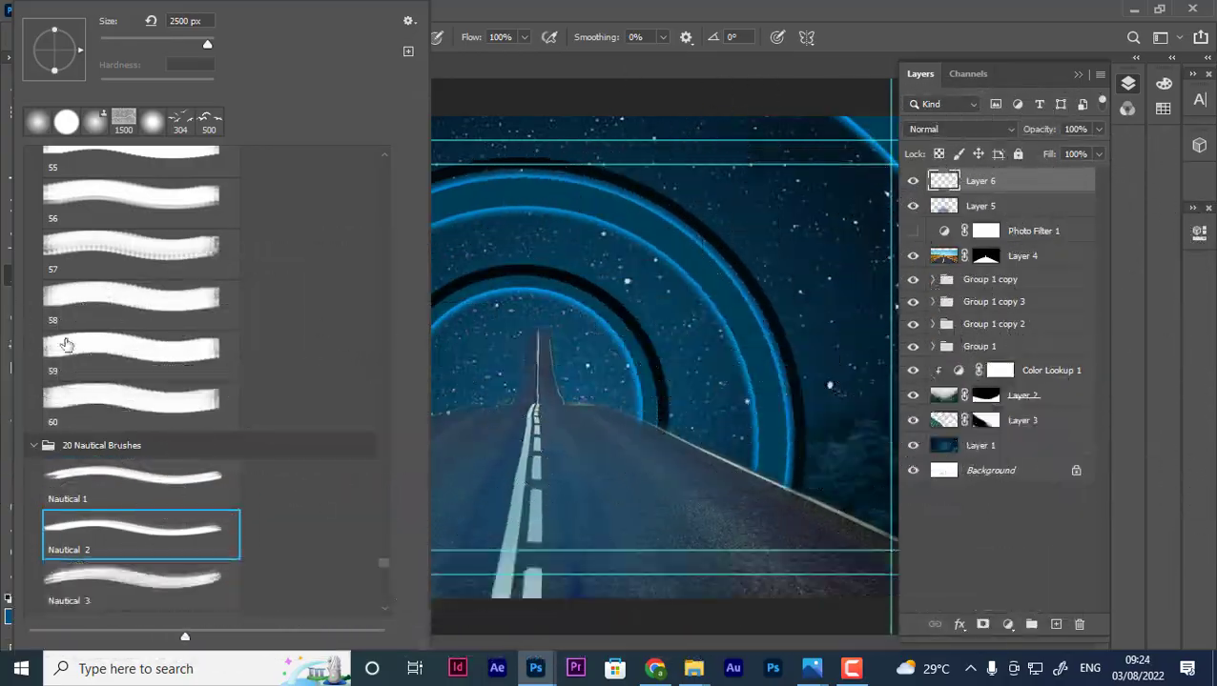
Stamp blue birds into the upper-right sky with the 360 px grouping5 bird brush.
scroll(144, 361, "down", 3)
scroll(286, 477, "down", 3)
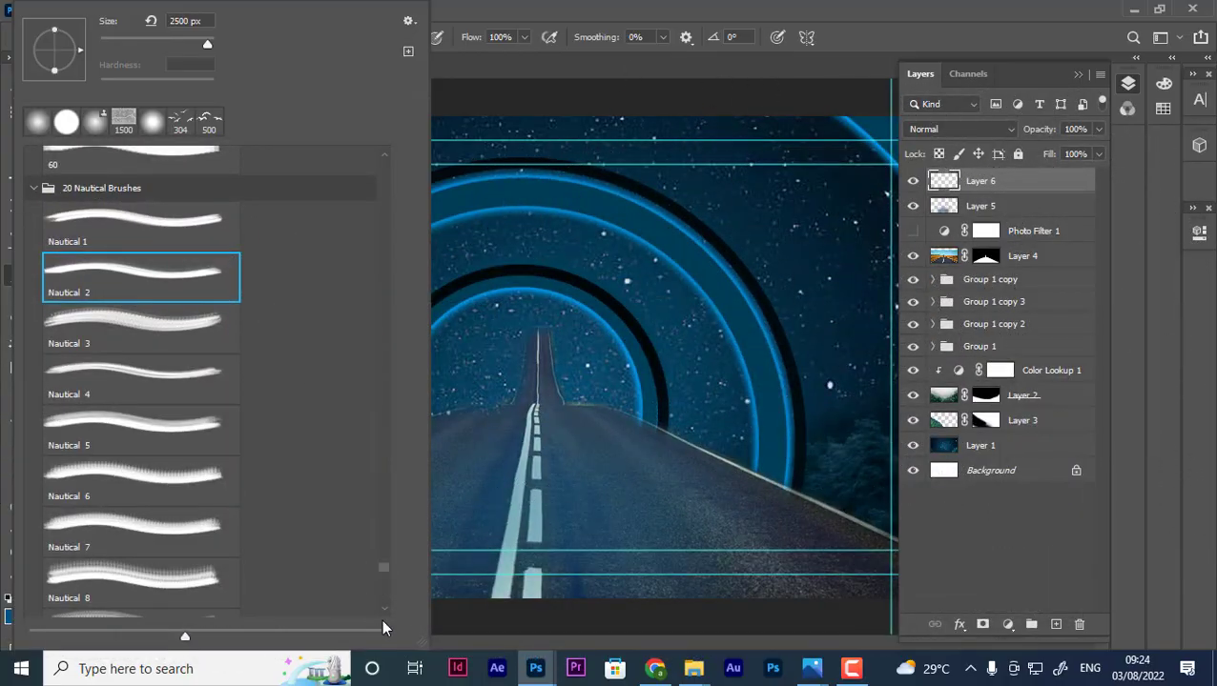
left_click_drag(384, 570, 384, 607)
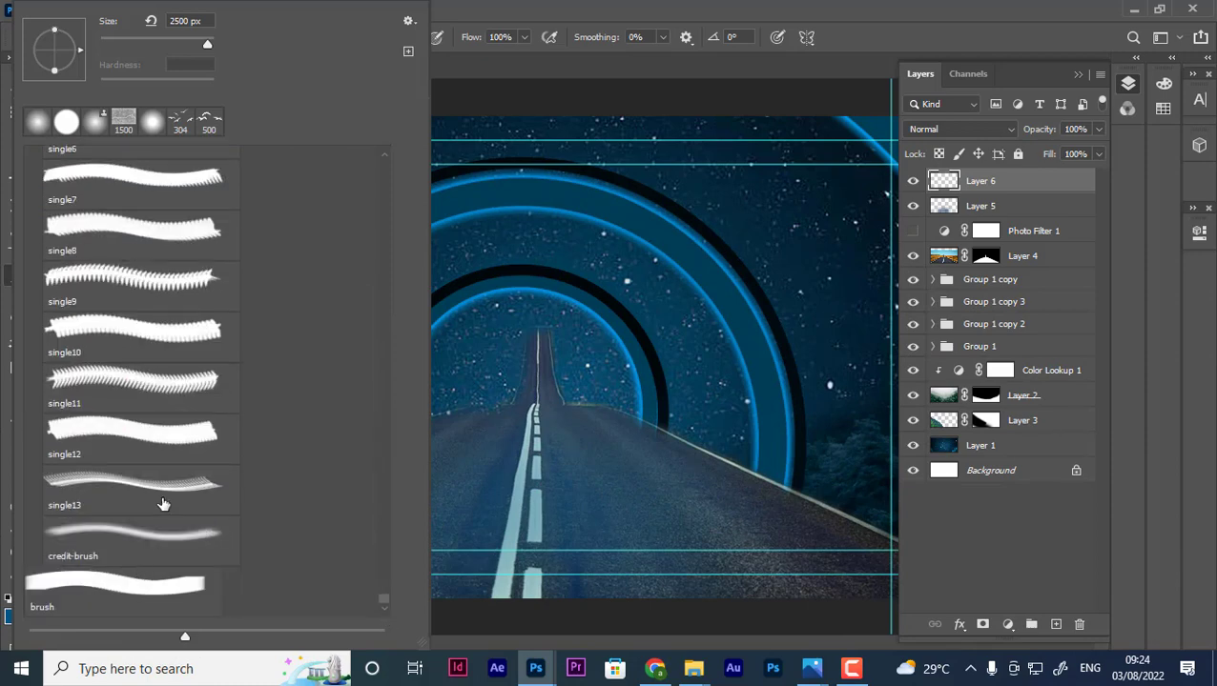
scroll(92, 195, "up", 2)
scroll(89, 255, "up", 3)
scroll(90, 255, "up", 3)
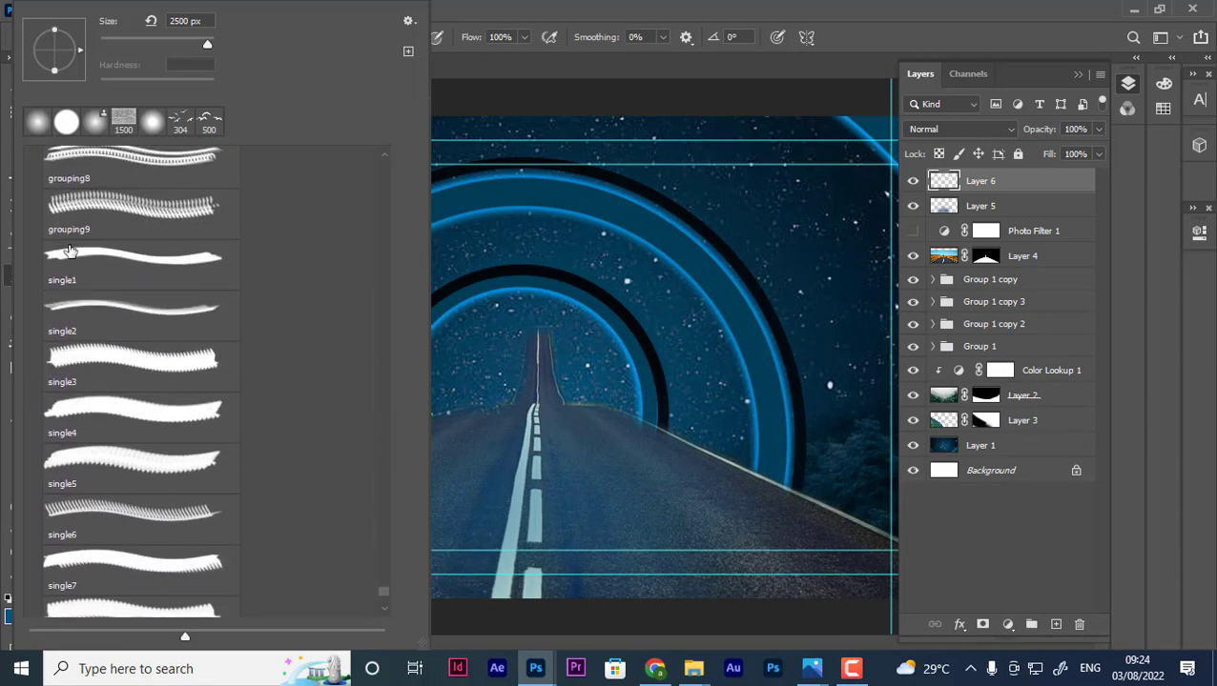
scroll(69, 254, "up", 2)
scroll(69, 255, "up", 3)
left_click(80, 234)
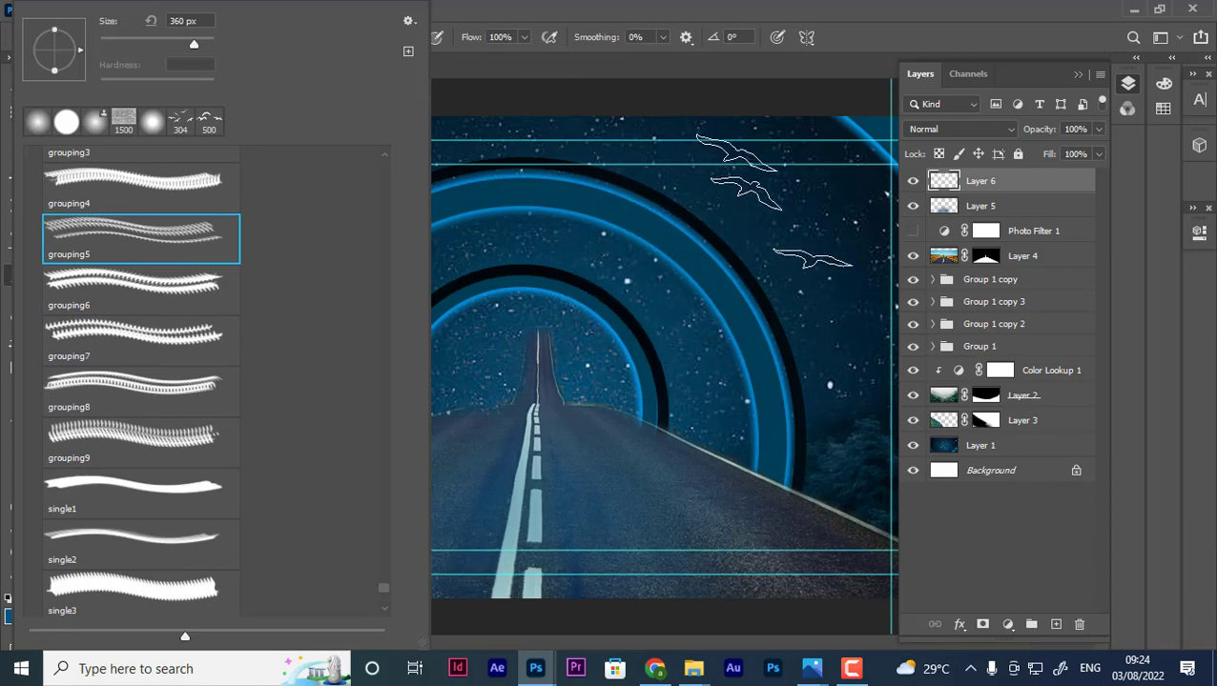
left_click(770, 204)
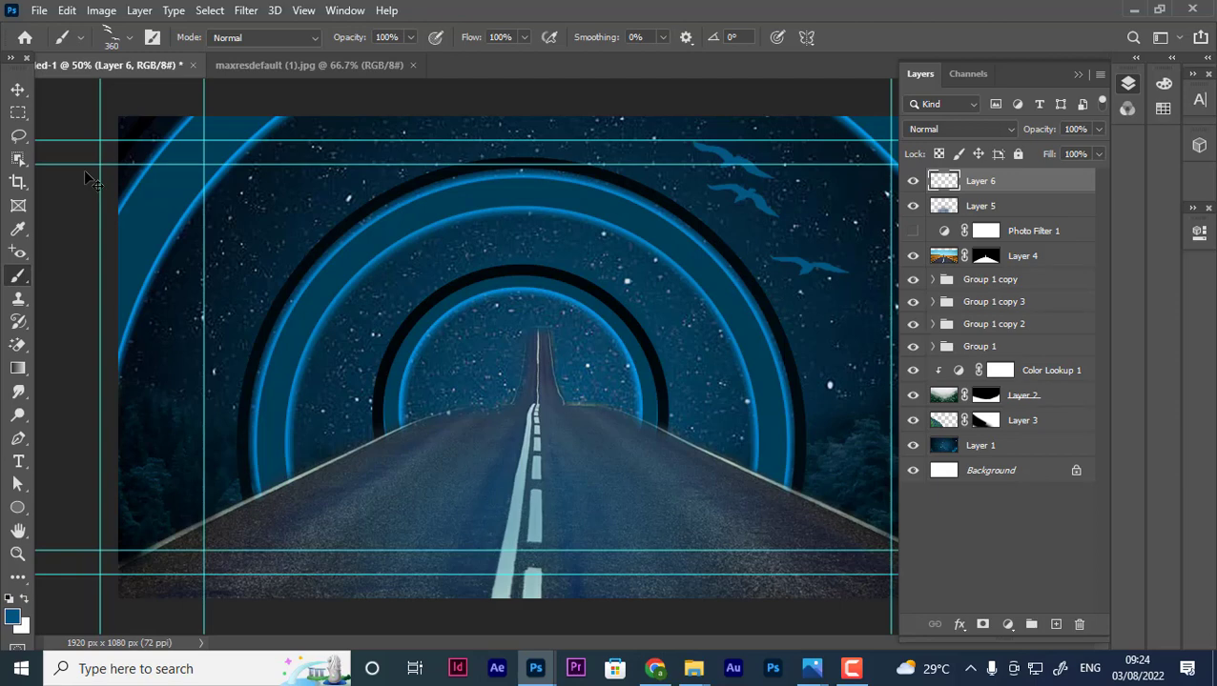
Undo the blue birds, reset colours to black, and test black bird stamps in the sky.
key("ctrl+z")
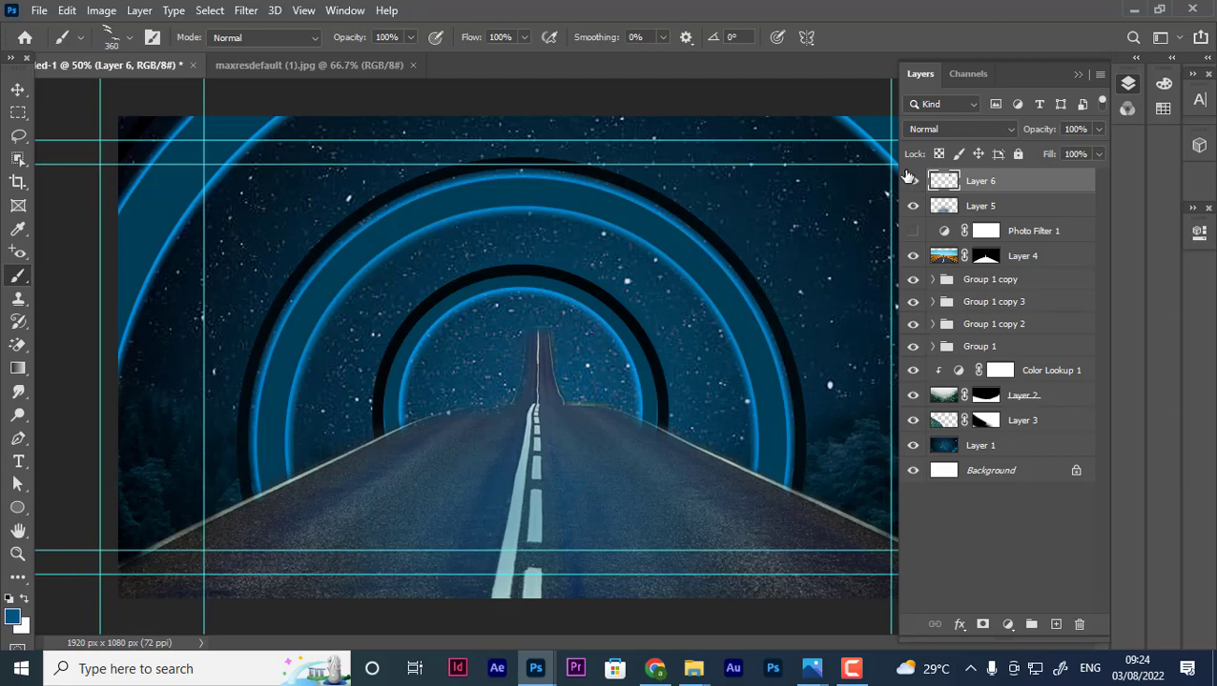
left_click(10, 597)
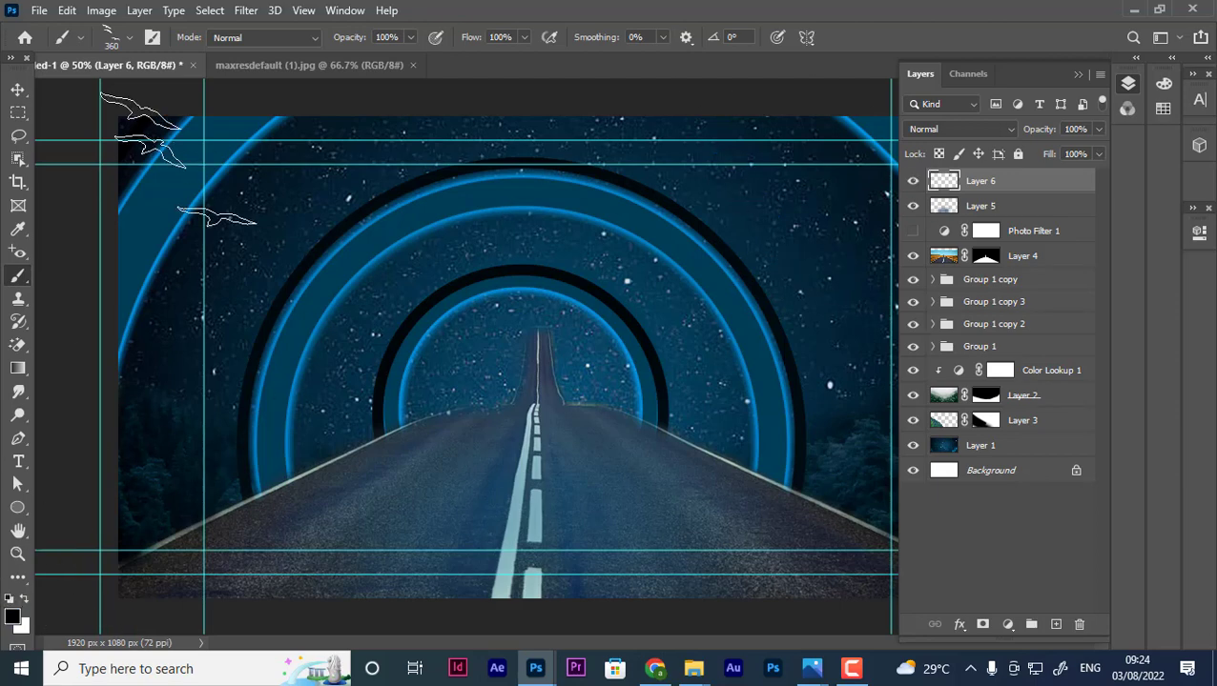
left_click(806, 218)
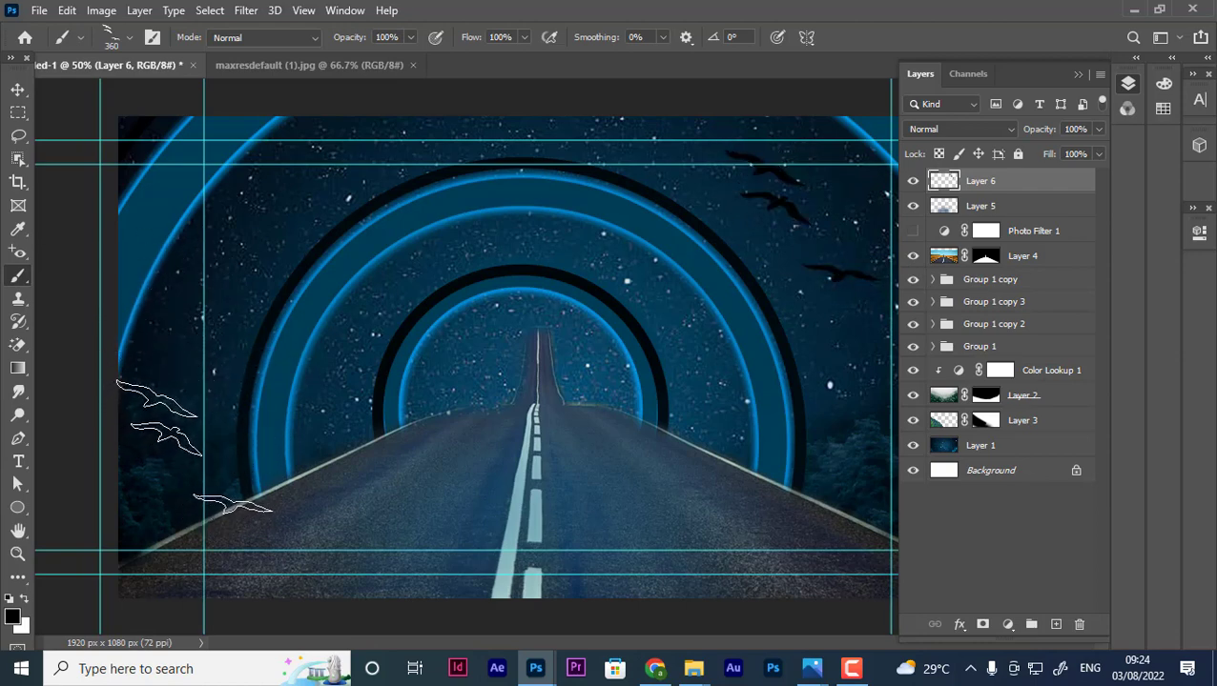
left_click(188, 452)
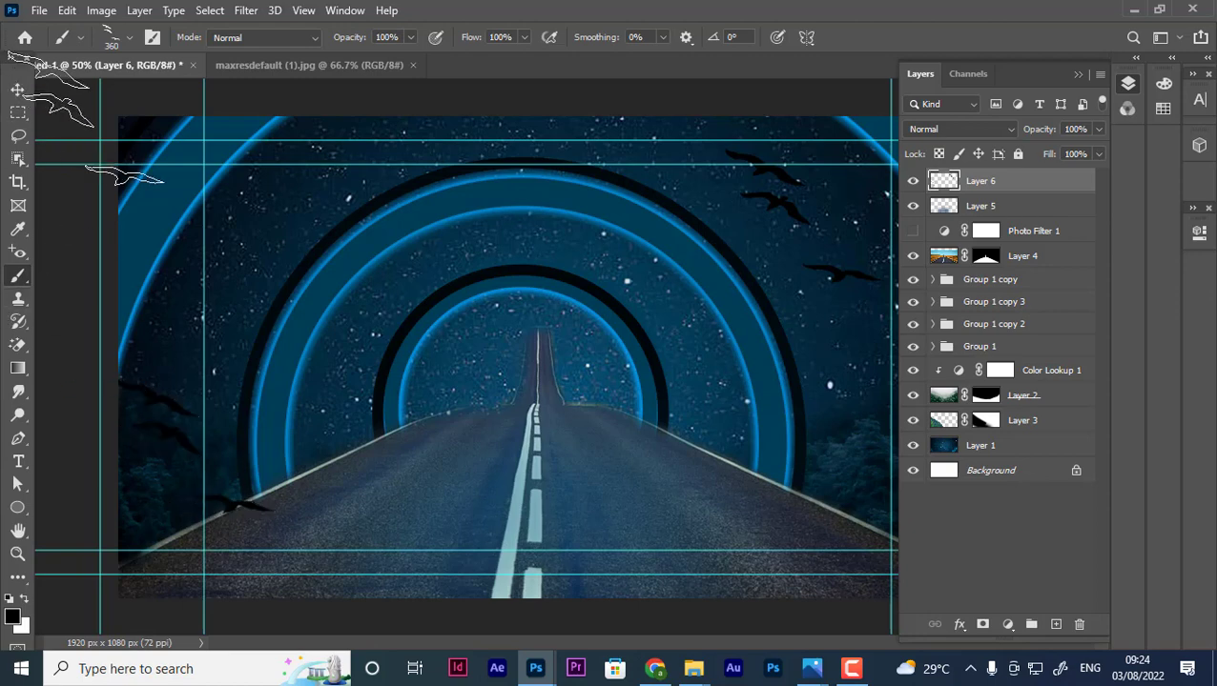
key("ctrl+z")
key("ctrl+z")
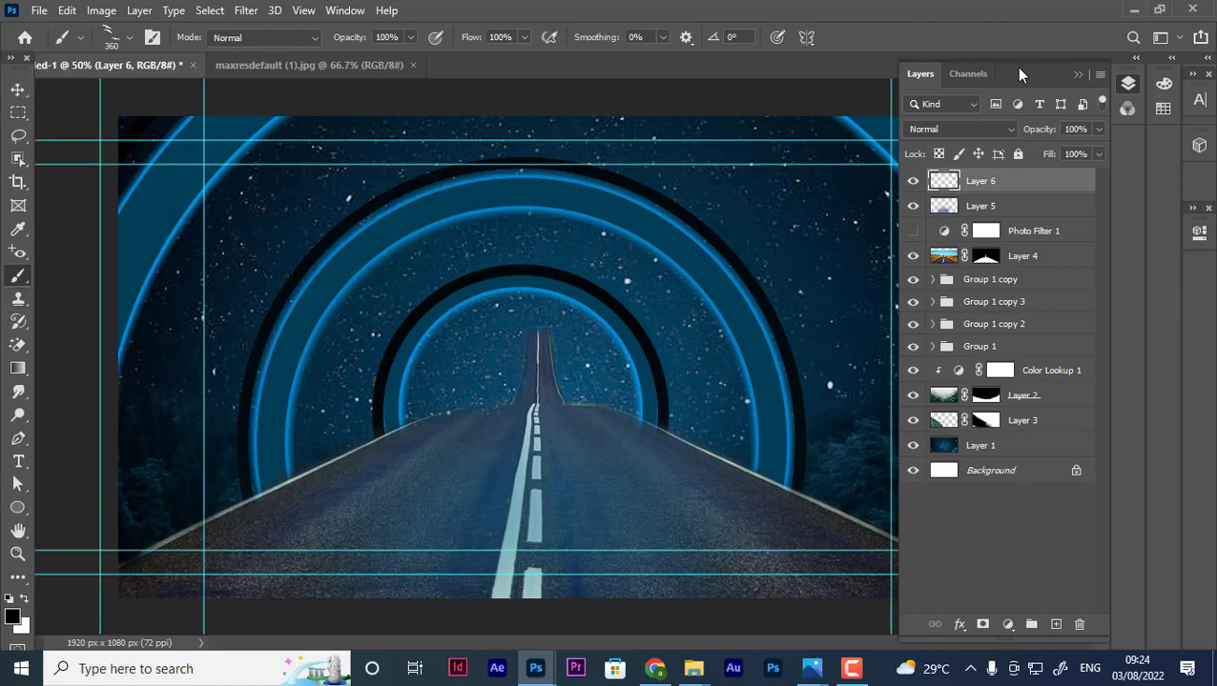
Stamp black birds upper right, shrink them to about half, then undo them.
key("ctrl+minus")
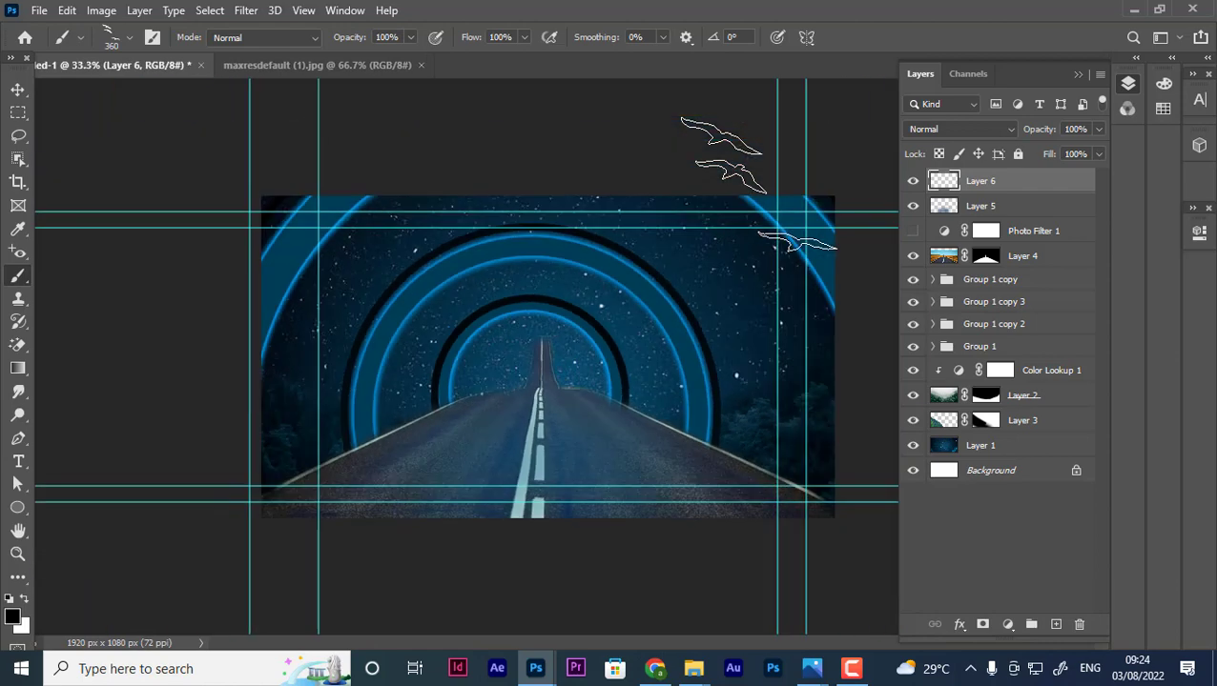
left_click(717, 275)
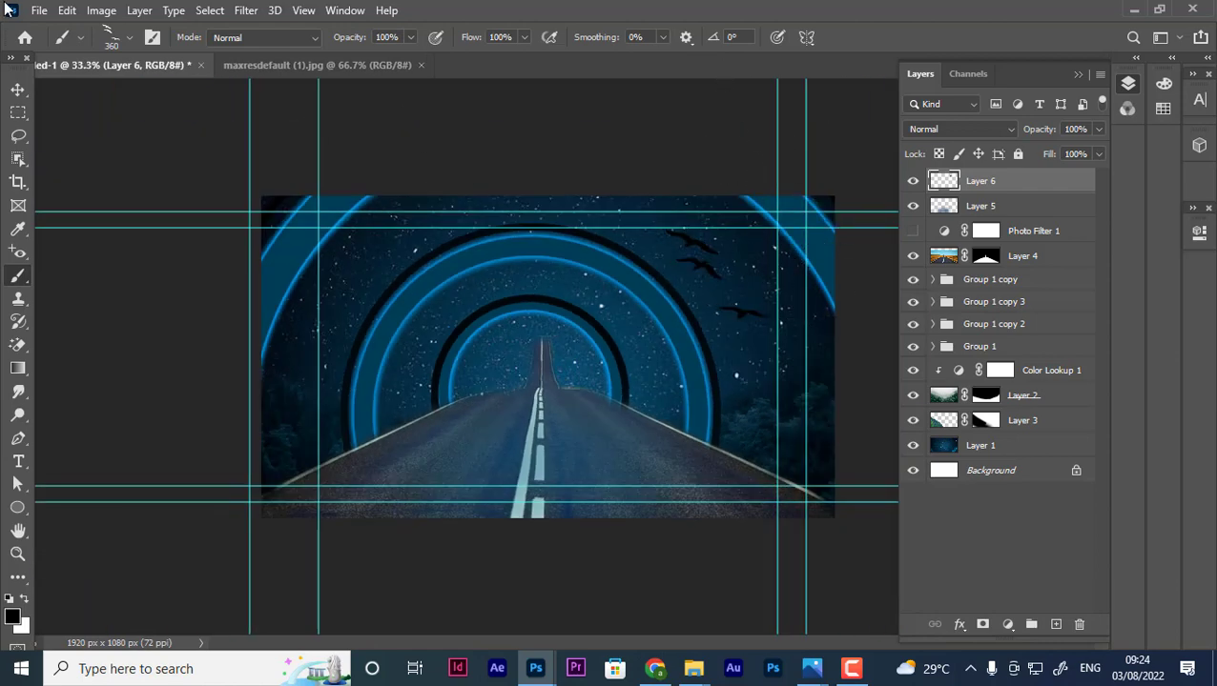
key("ctrl+t")
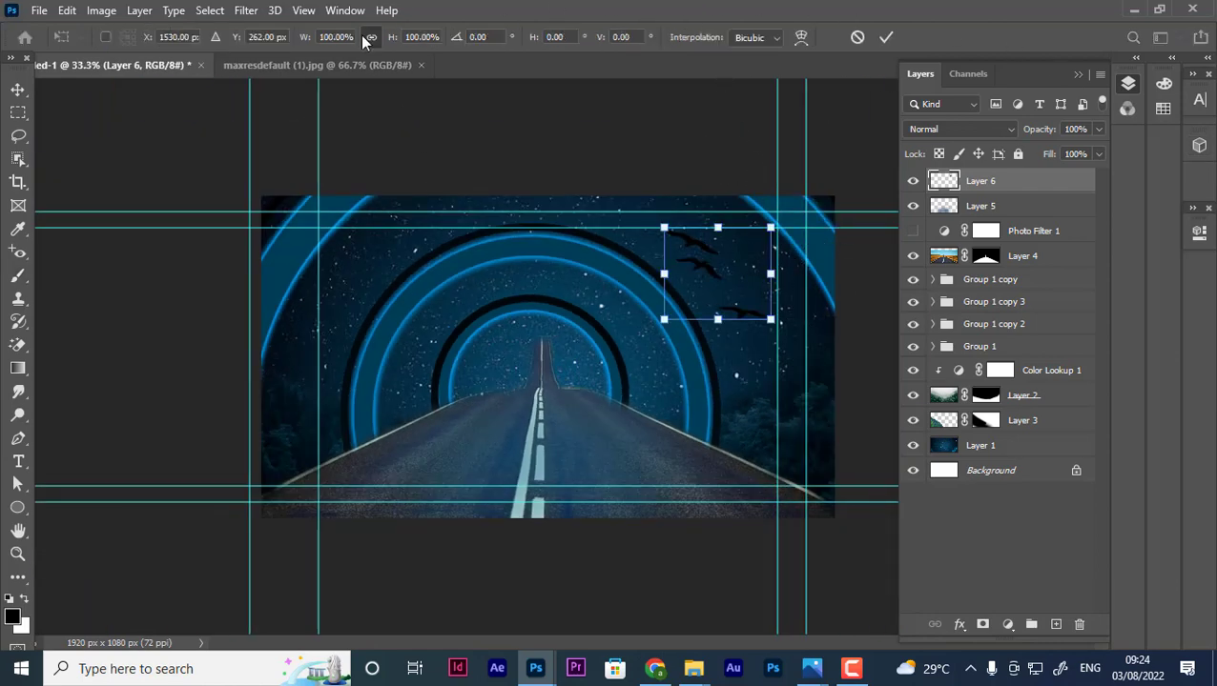
left_click_drag(390, 43, 346, 38)
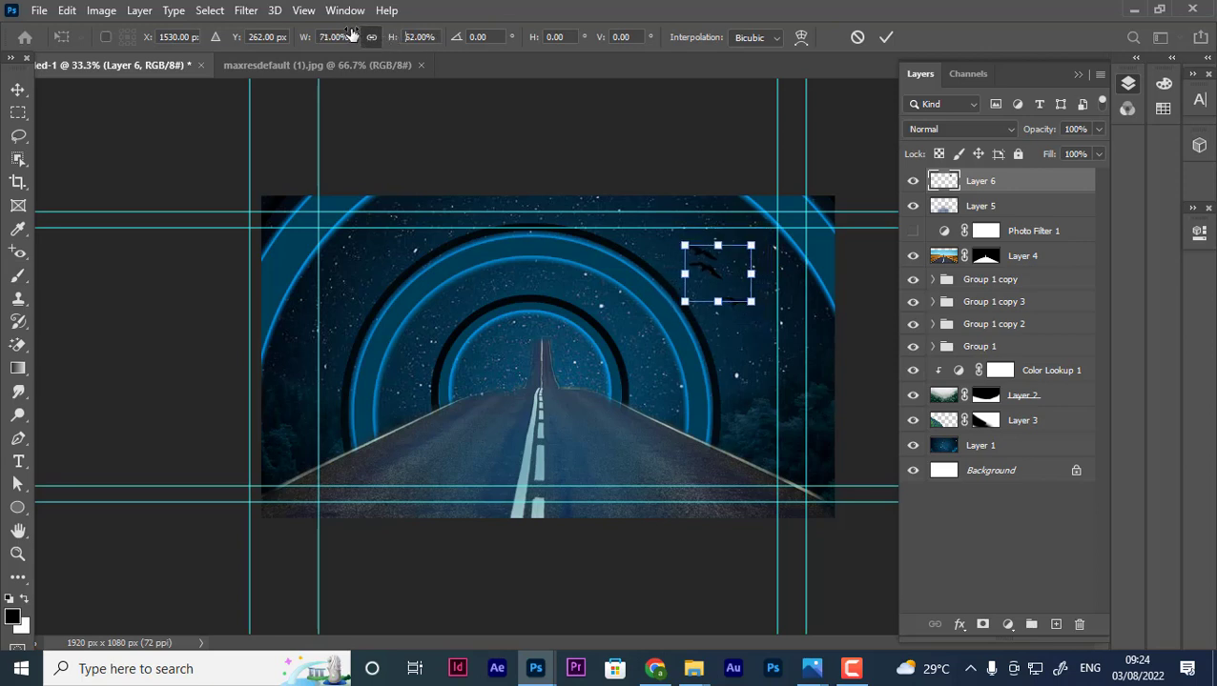
key("Return")
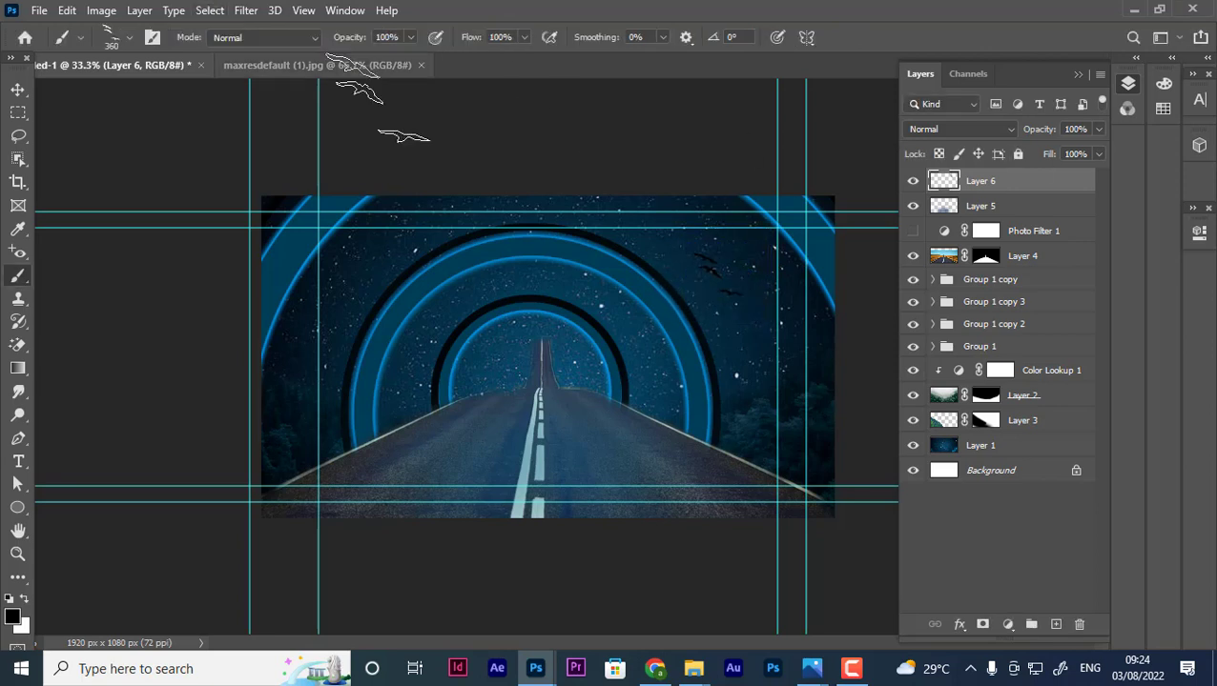
left_click(18, 91)
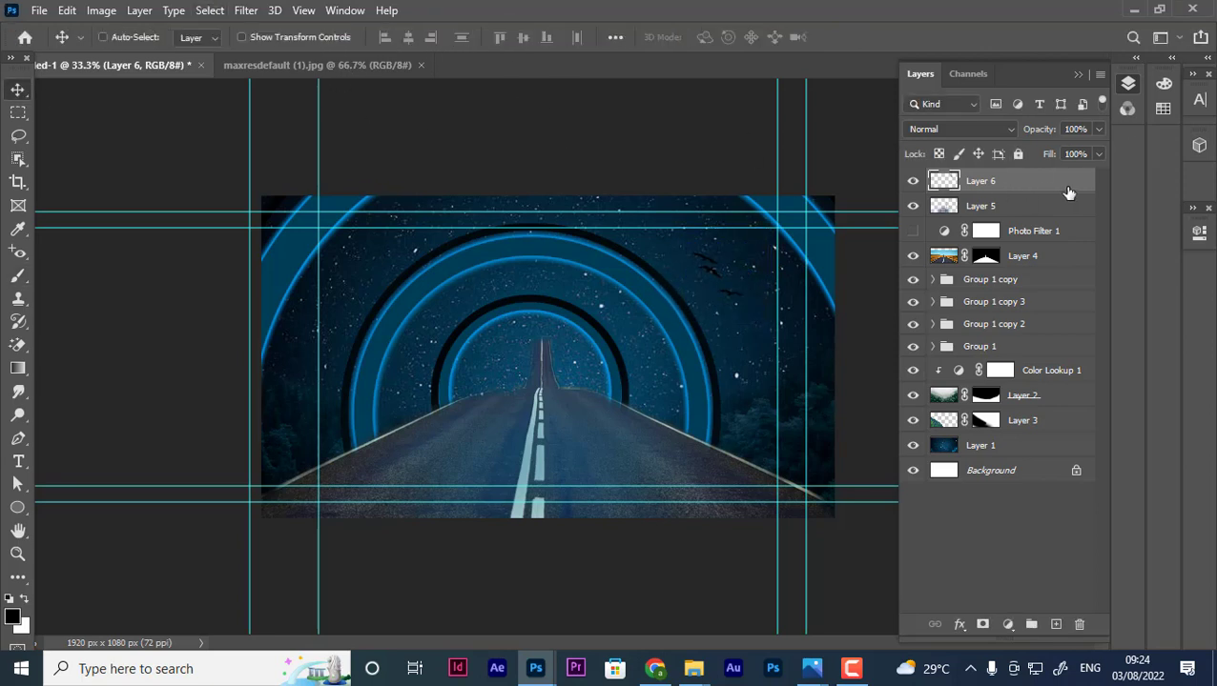
left_click(912, 231)
key("z")
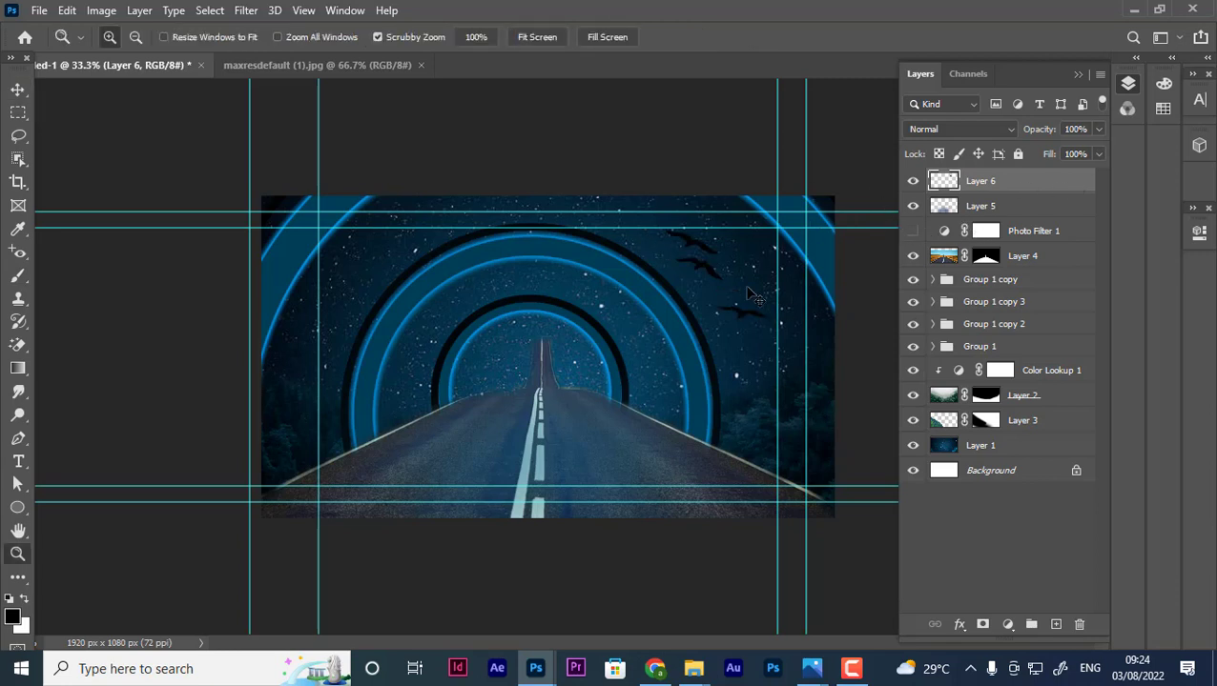
key("ctrl+z")
key("b")
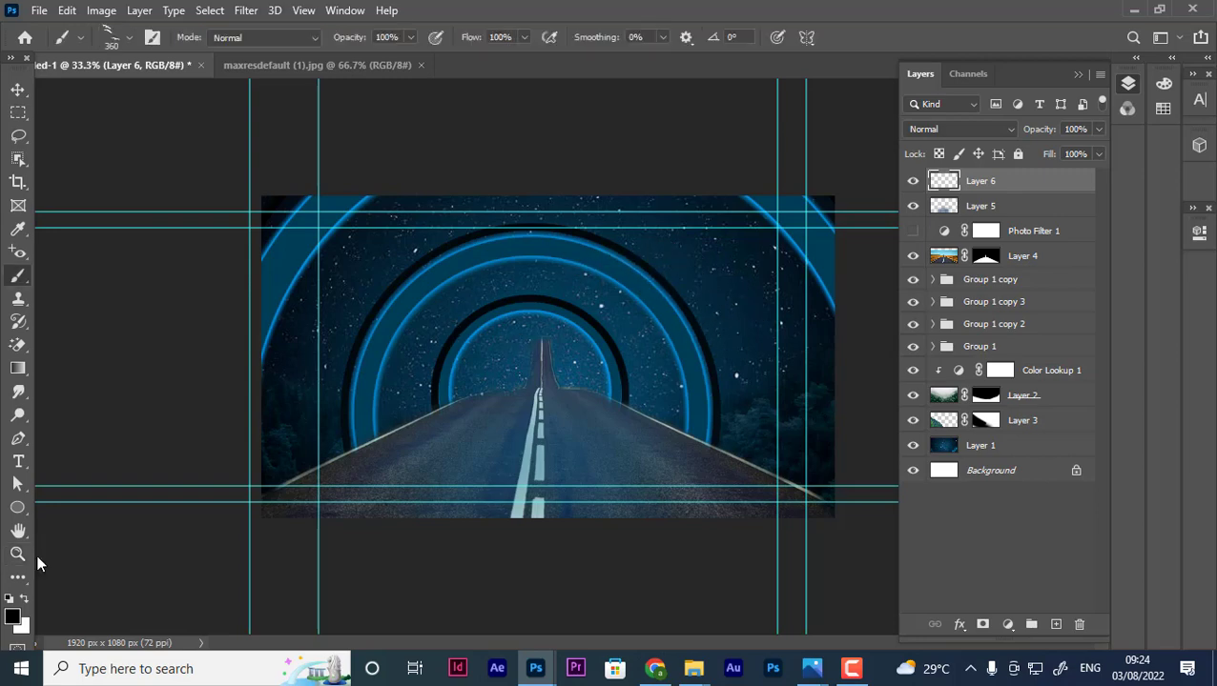
Pick a cyan-blue painting colour and stamp birds into the upper-right sky.
left_click(12, 618)
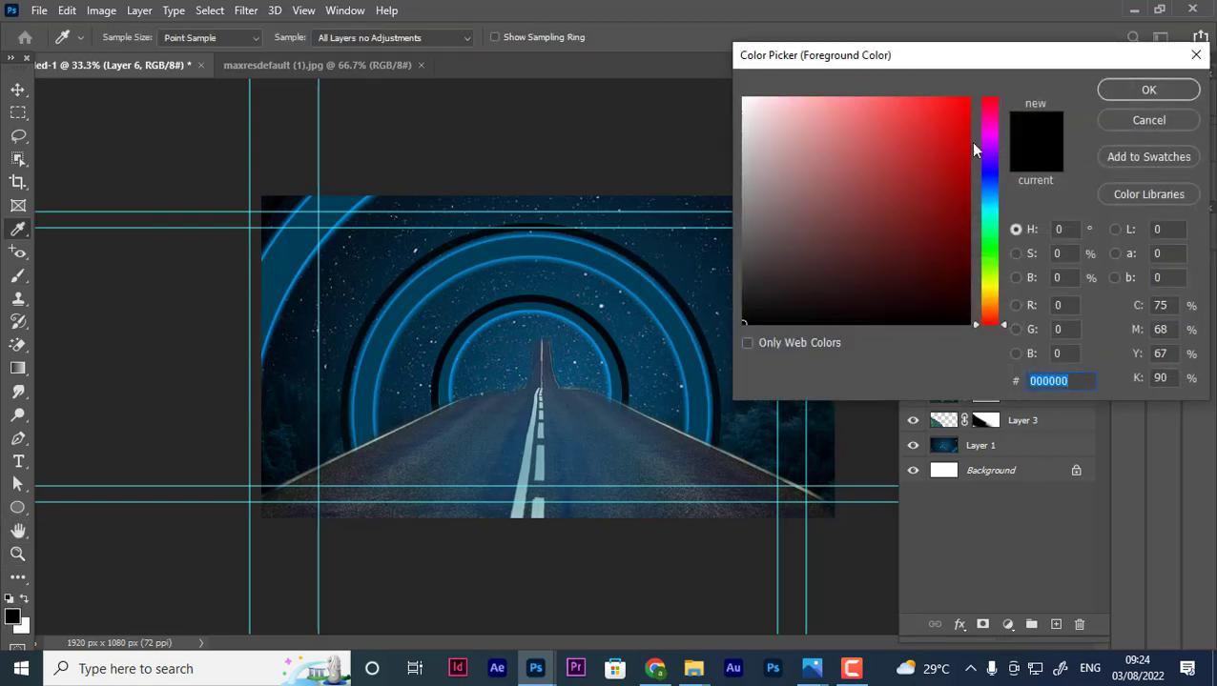
left_click(994, 200)
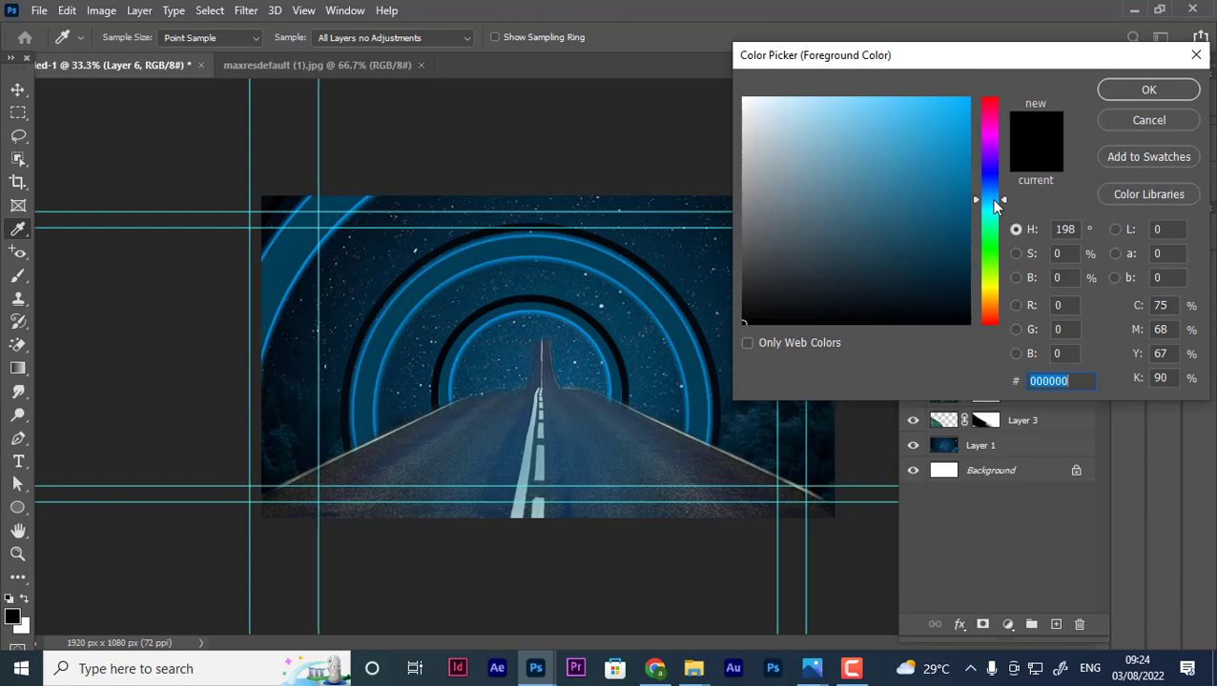
left_click(1148, 88)
left_click(736, 274)
left_click(729, 249)
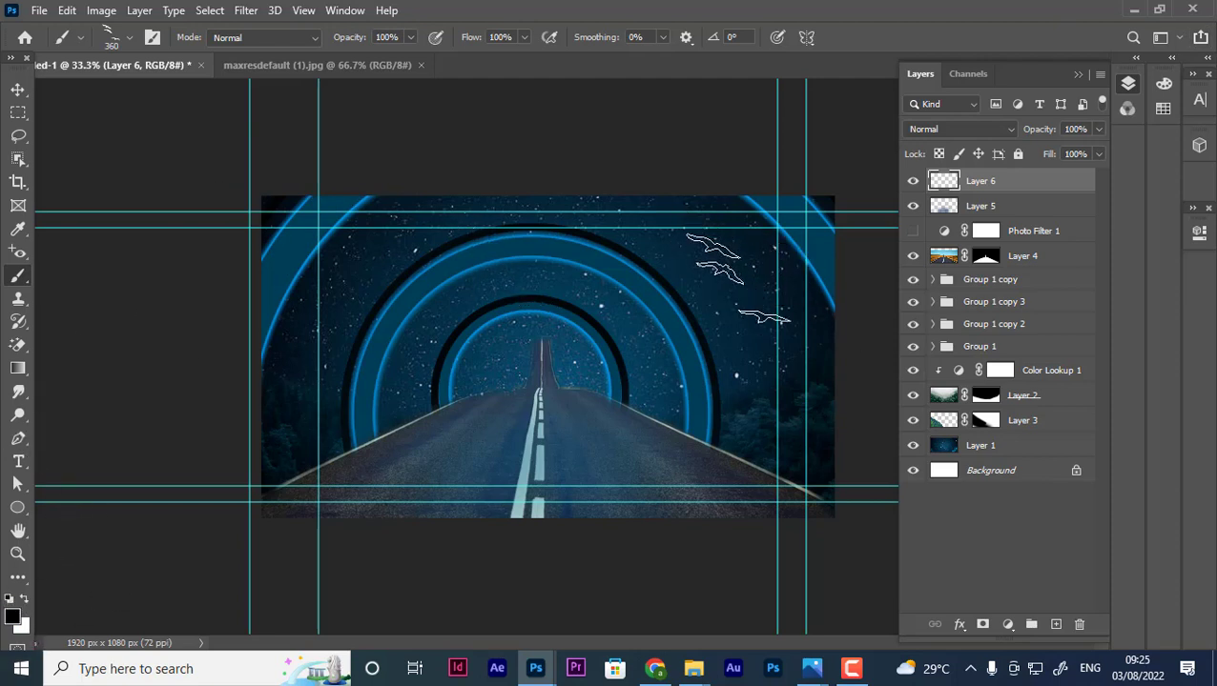
left_click(739, 276)
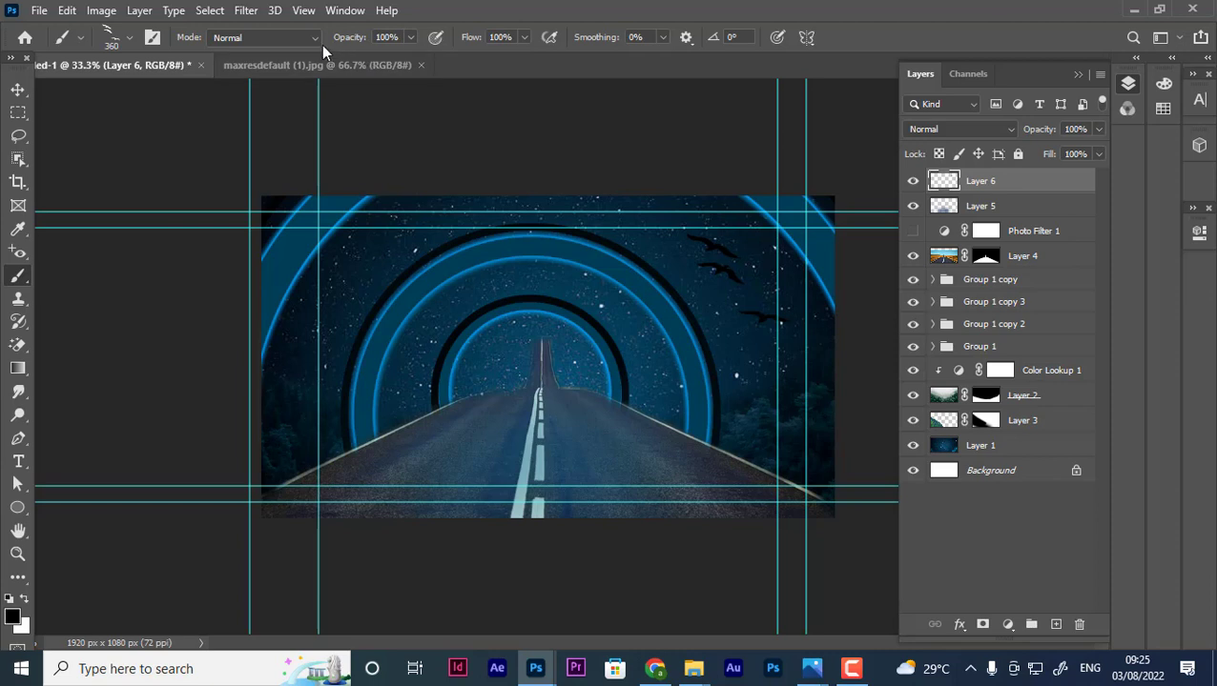
Shrink the birds to 35% and smaller, then move them up to the sky's top edge.
key("ctrl+t")
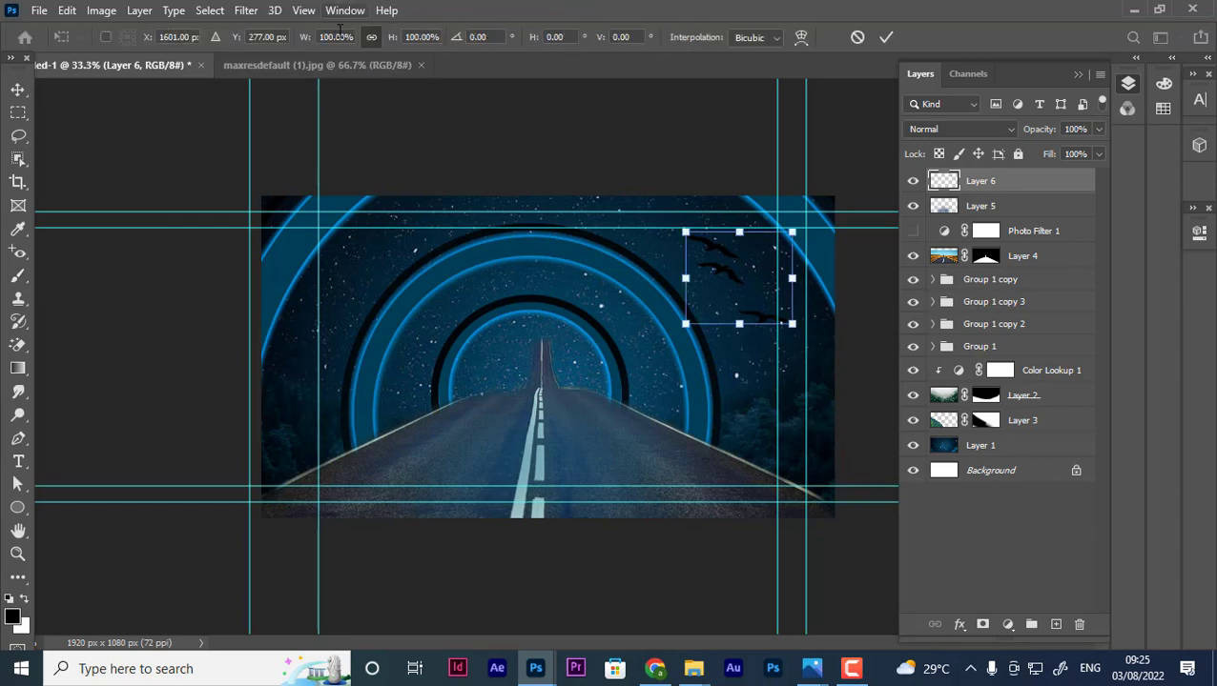
left_click_drag(394, 43, 326, 40)
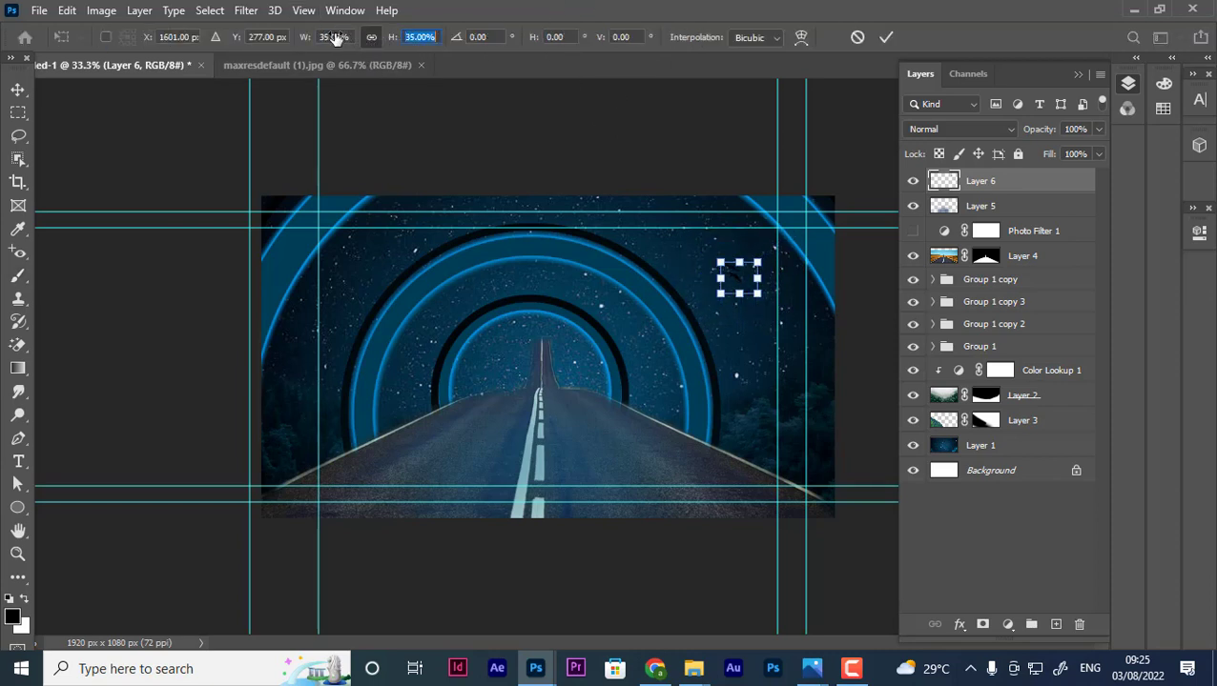
key("Return")
key("b")
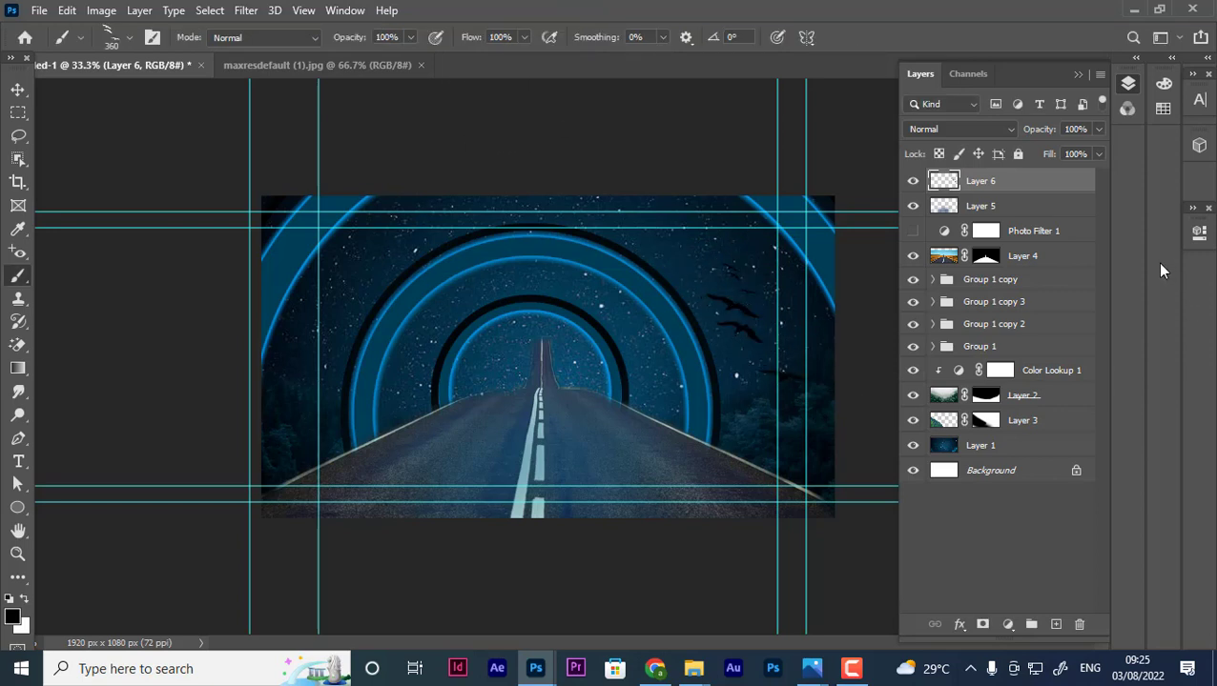
key("ctrl+t")
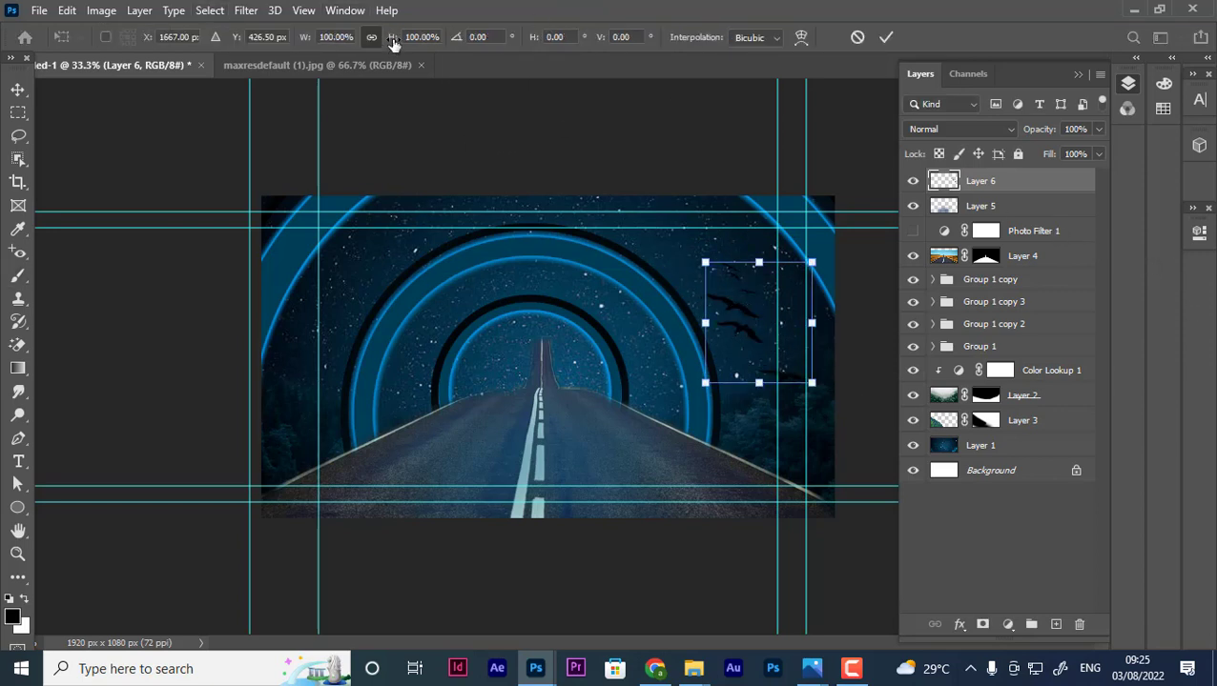
left_click_drag(394, 43, 336, 32)
key("Return")
key("b")
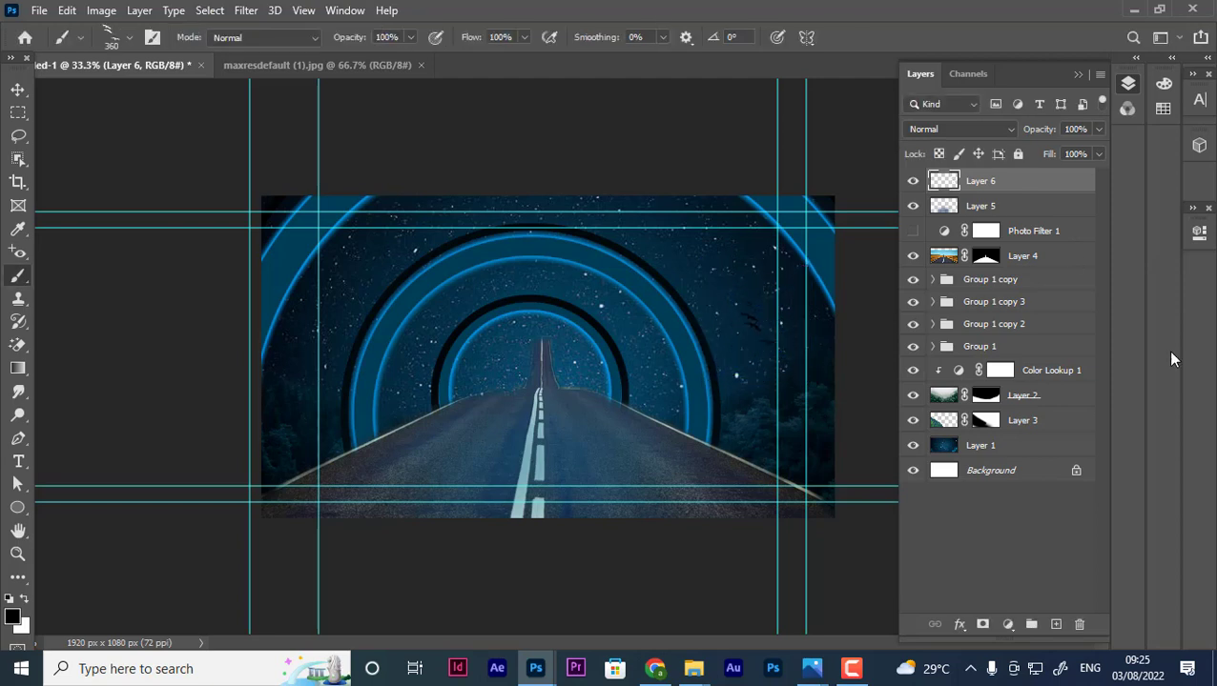
left_click(19, 87)
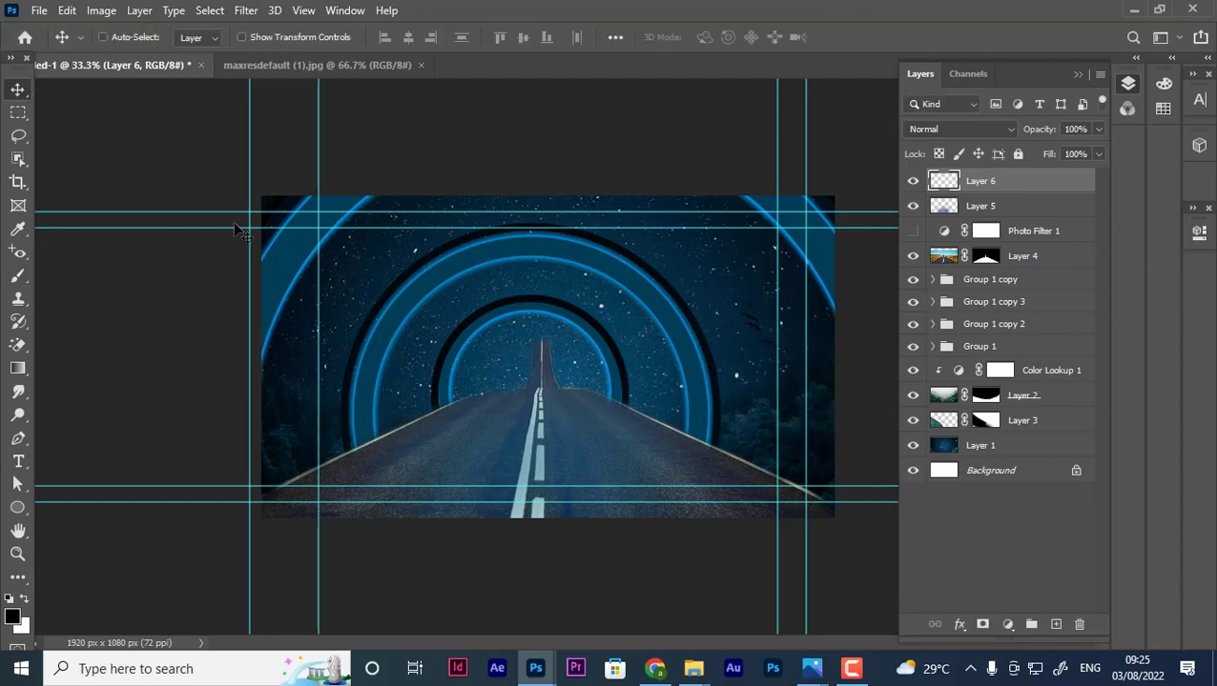
left_click_drag(760, 330, 674, 229)
Add empty Layer 7 above the birds, then preview the starry-sky and istockphoto images in Open and cancel.
left_click(1056, 624)
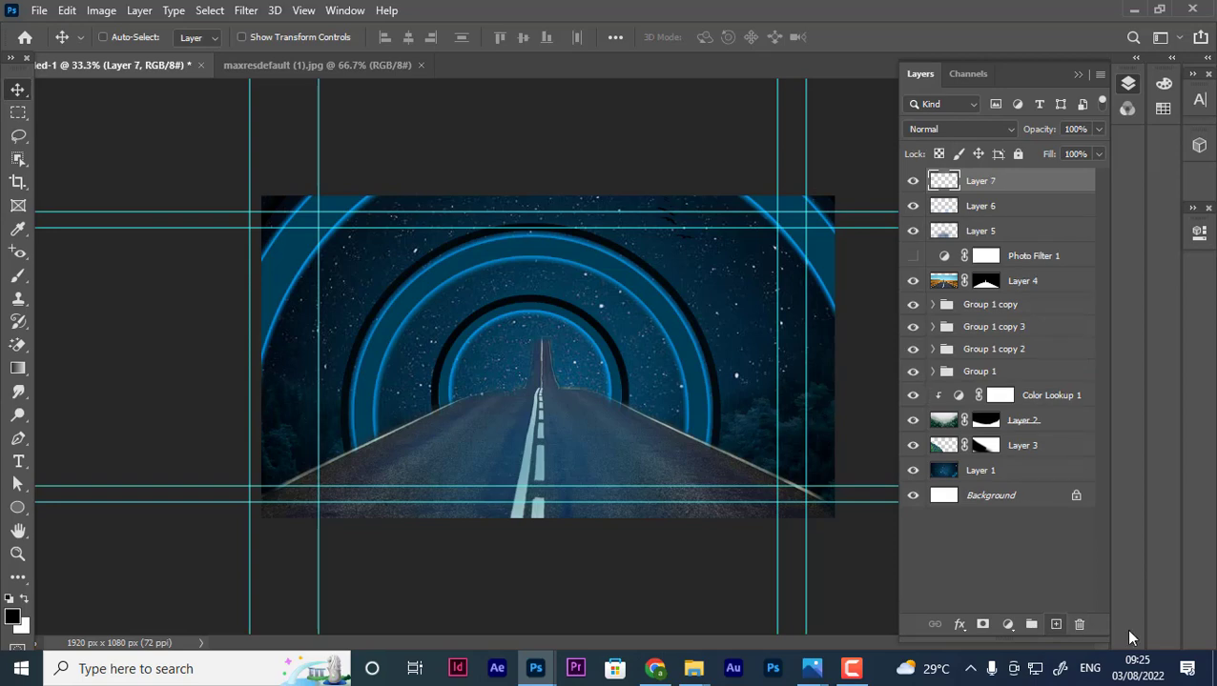
left_click(39, 10)
left_click(49, 42)
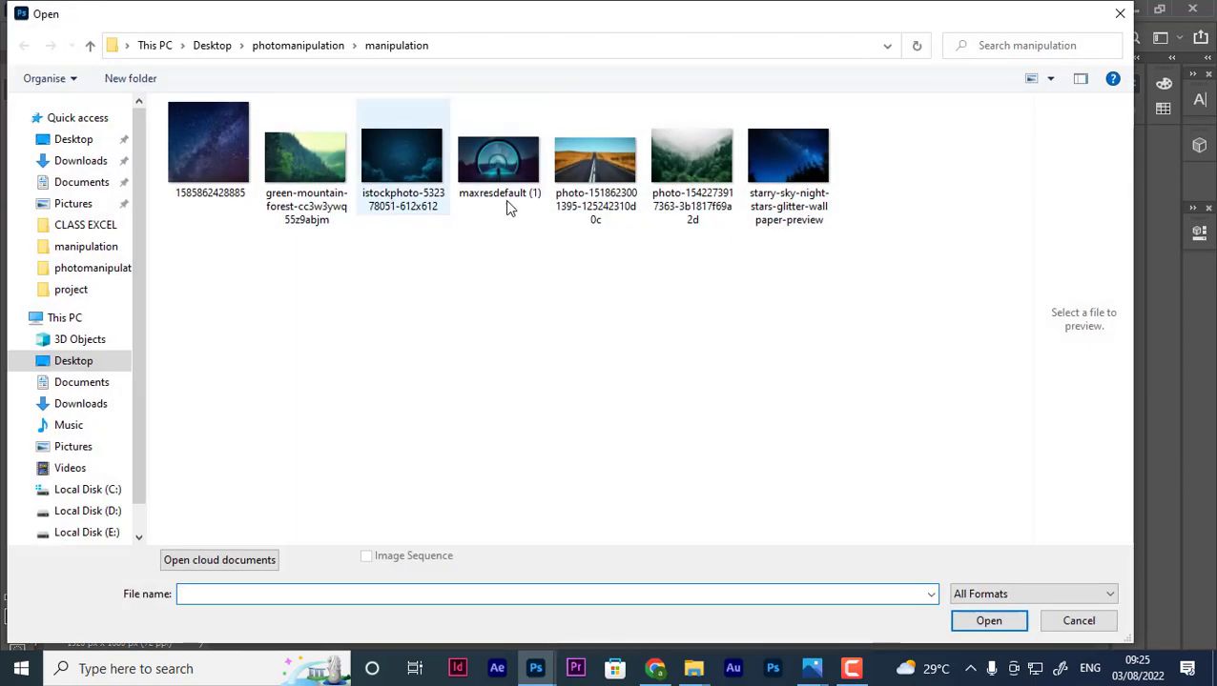
left_click(214, 152)
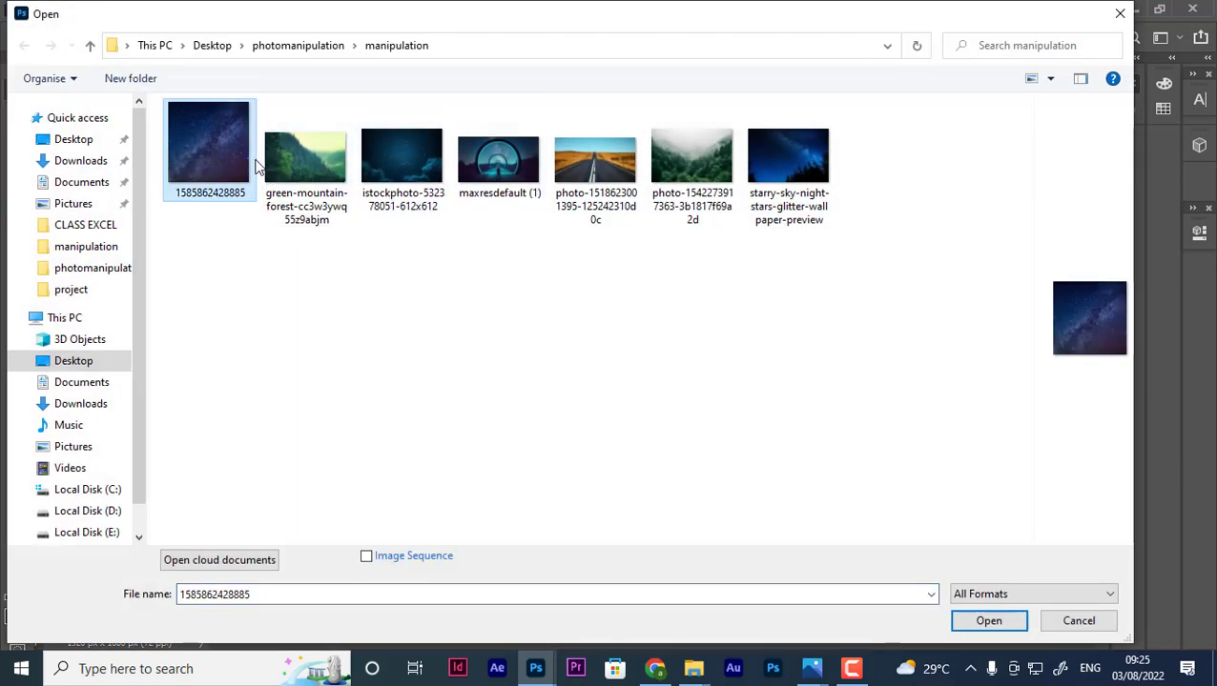
left_click(379, 165)
left_click(1106, 16)
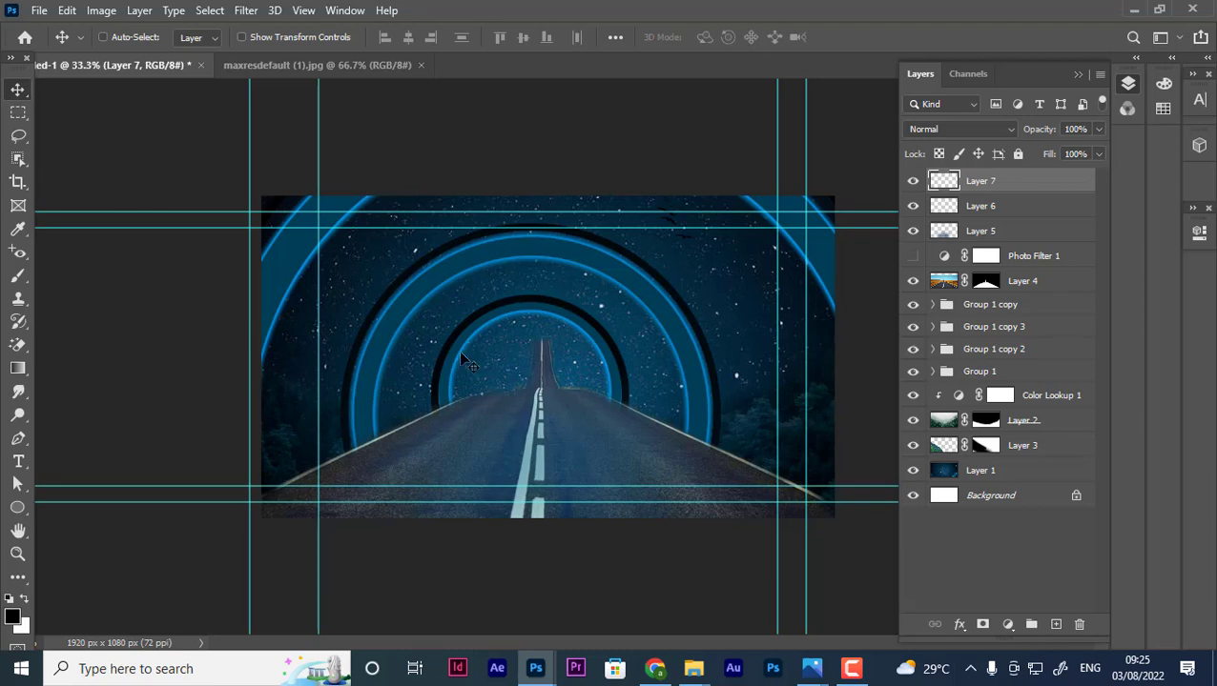
Switch to the Brush tool and pick a named preset from the brush preset list.
key("b")
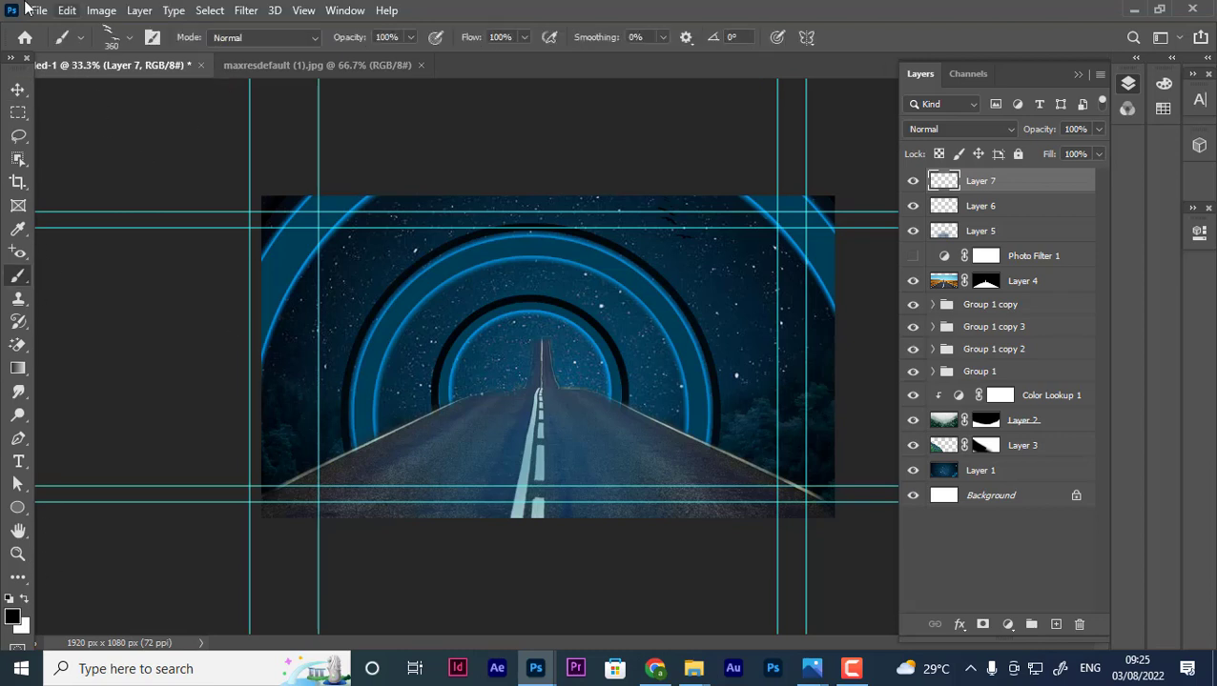
left_click(119, 35)
scroll(261, 469, "down", 3)
scroll(260, 469, "down", 3)
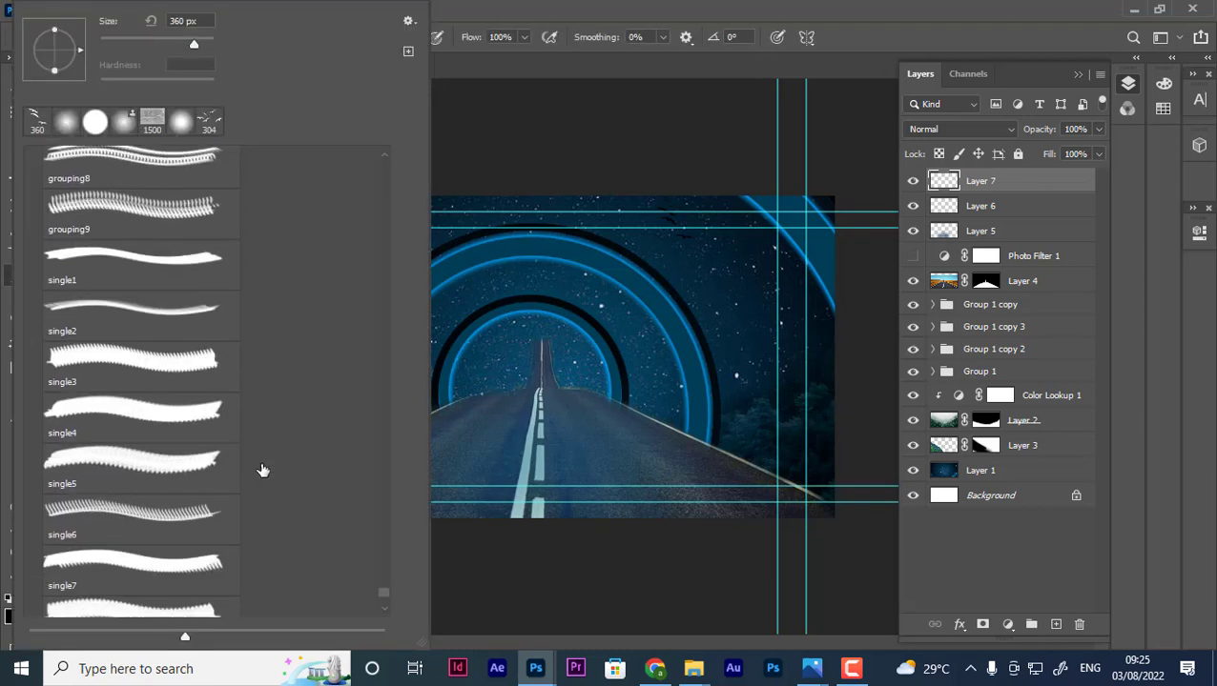
scroll(157, 503, "down", 3)
scroll(158, 503, "down", 2)
scroll(114, 514, "down", 2)
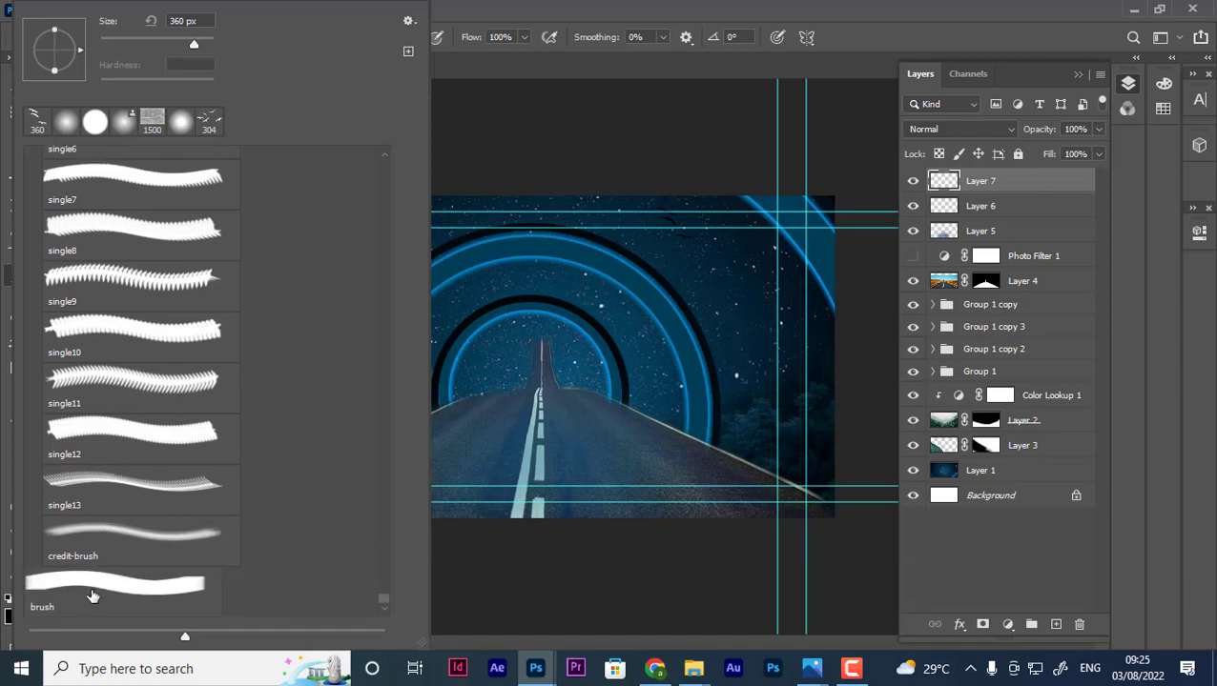
left_click(92, 596)
Try the grouping5, grouping4 and grouping8 bird brushes.
scroll(62, 243, "up", 3)
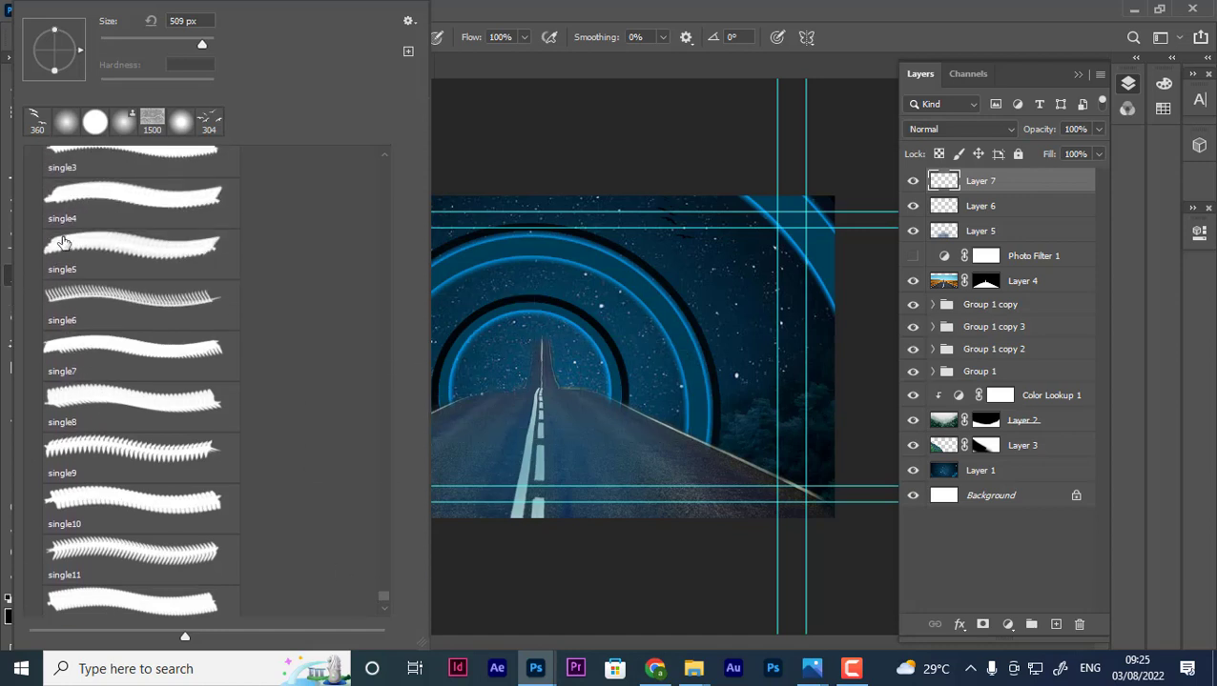
scroll(62, 243, "up", 1)
scroll(134, 314, "up", 2)
scroll(115, 286, "up", 3)
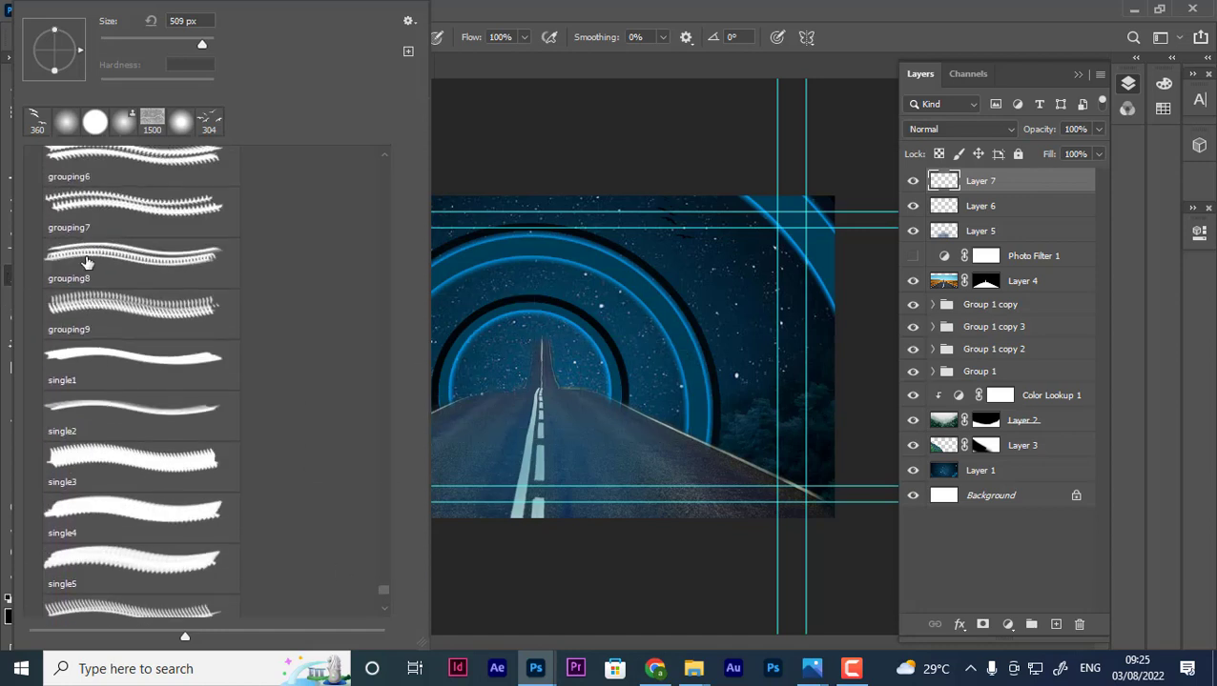
scroll(86, 252, "up", 3)
left_click(95, 229)
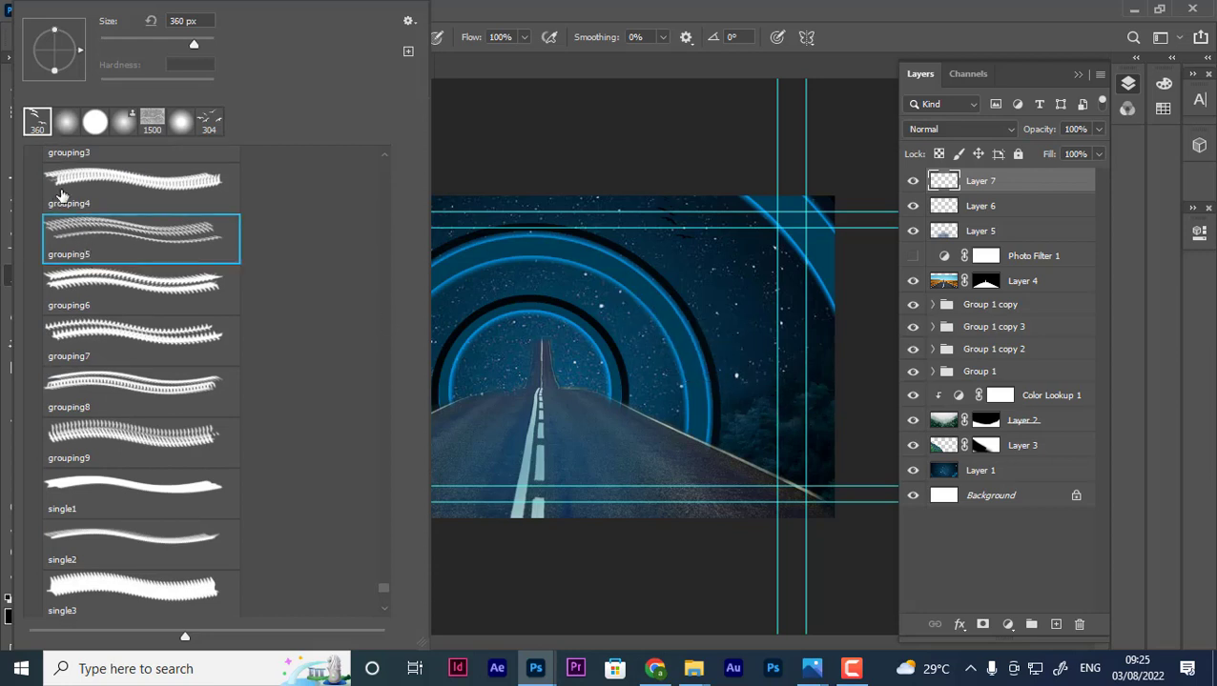
left_click(158, 205)
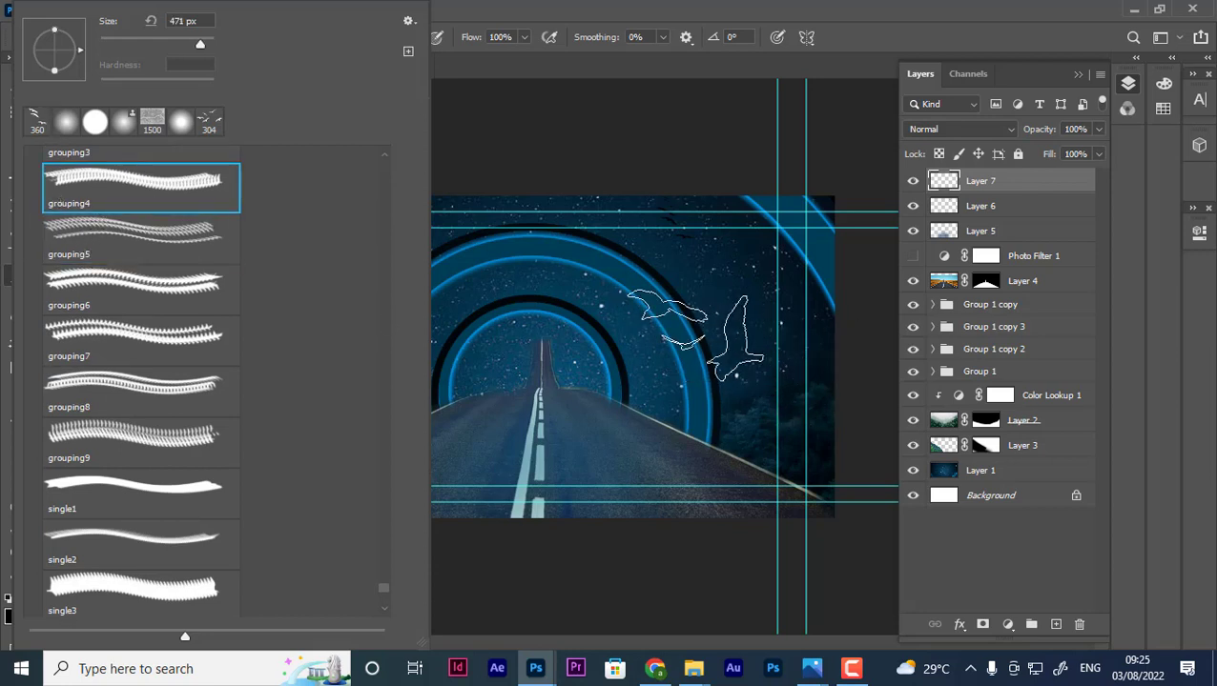
left_click(115, 398)
Try Nautical 13, collapse the 20 Nautical Brushes group, and pick brush preset 60.
scroll(163, 346, "up", 1)
scroll(150, 375, "up", 5)
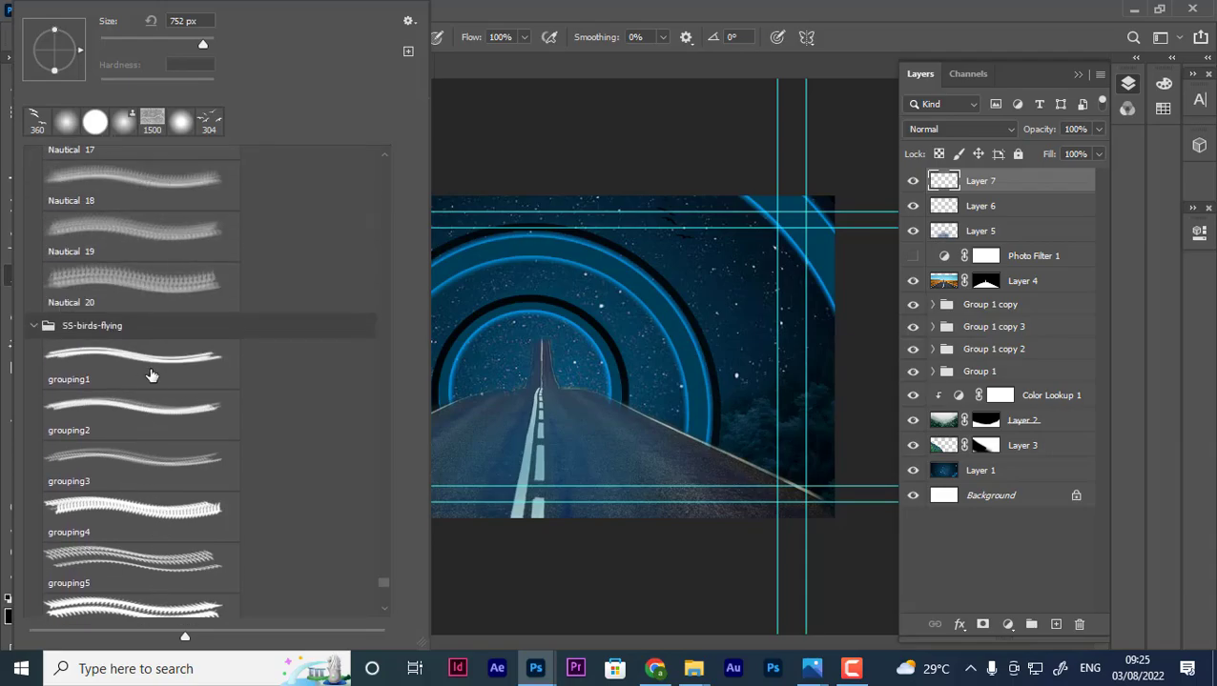
scroll(149, 375, "up", 2)
scroll(141, 369, "up", 3)
scroll(143, 363, "up", 1)
left_click(95, 227)
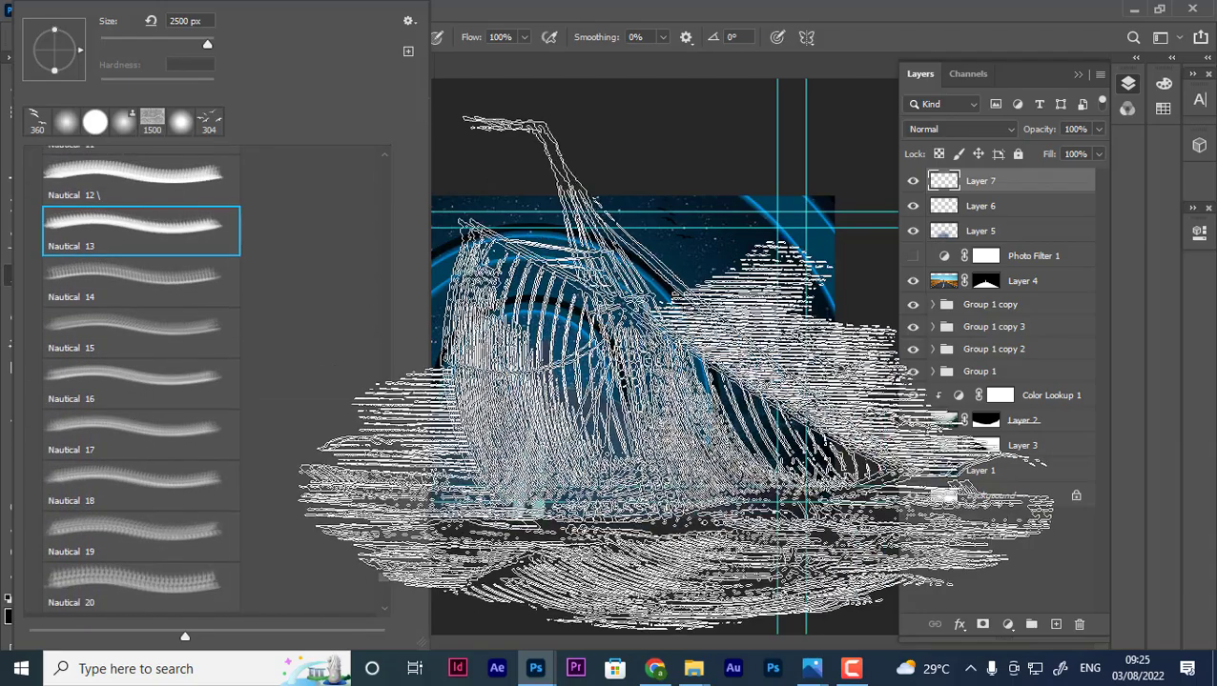
scroll(35, 320, "up", 2)
scroll(34, 326, "up", 4)
scroll(31, 324, "up", 5)
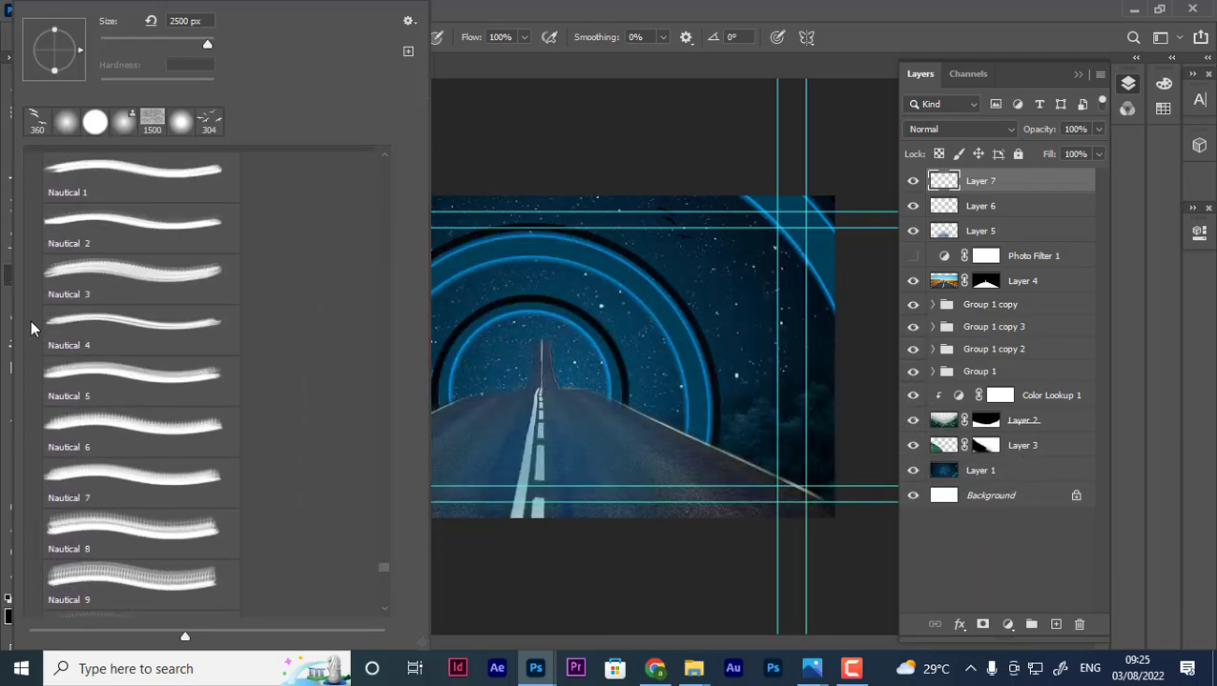
scroll(31, 320, "up", 1)
left_click(35, 197)
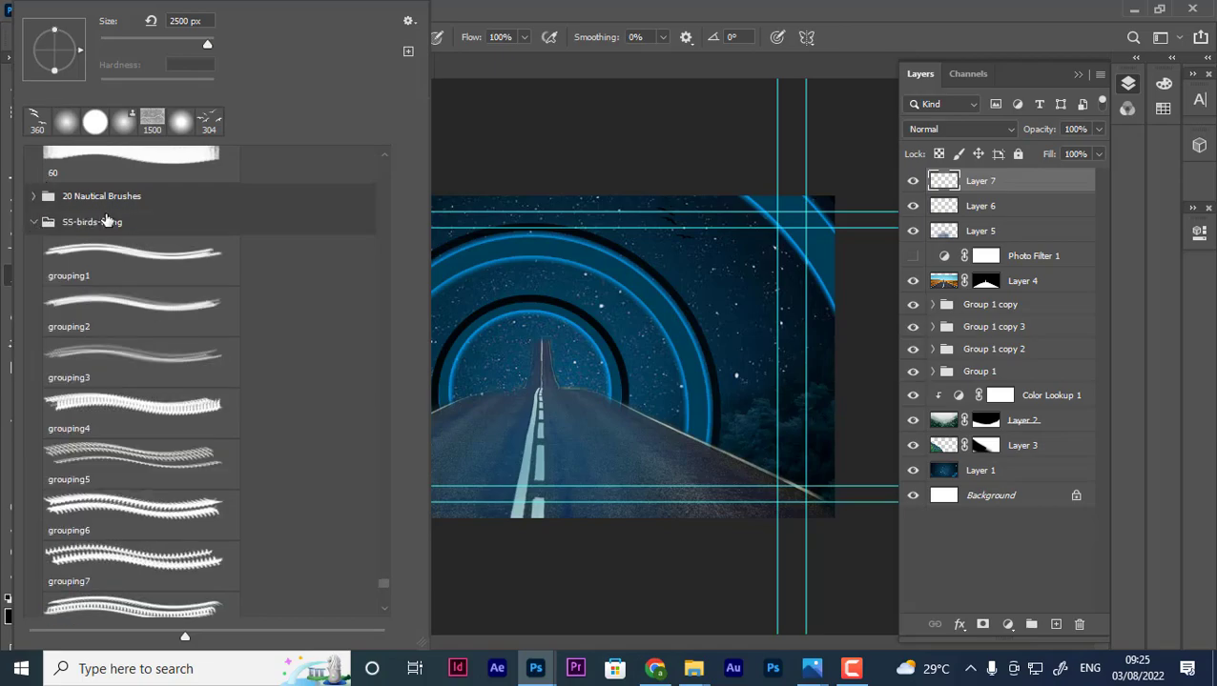
scroll(67, 248, "up", 1)
scroll(100, 271, "up", 2)
scroll(117, 327, "up", 1)
left_click(118, 327)
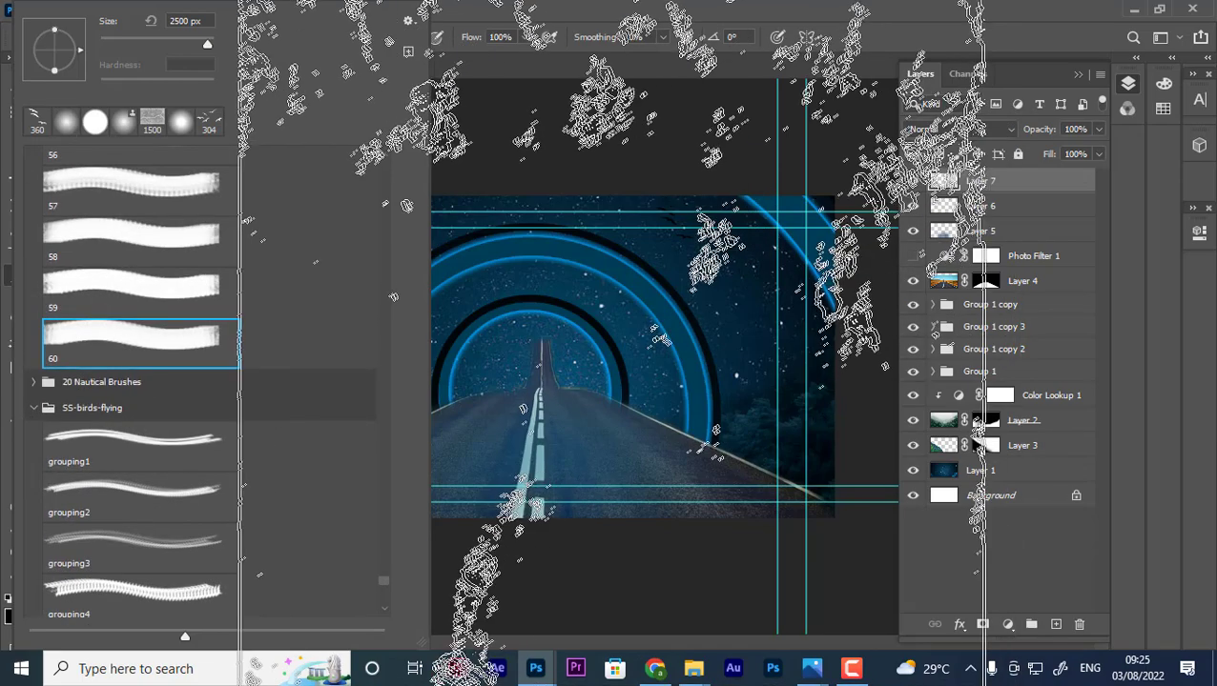
Try snow brush preset 16, then brush preset 59.
scroll(38, 259, "up", 3)
scroll(38, 259, "up", 5)
scroll(33, 261, "up", 6)
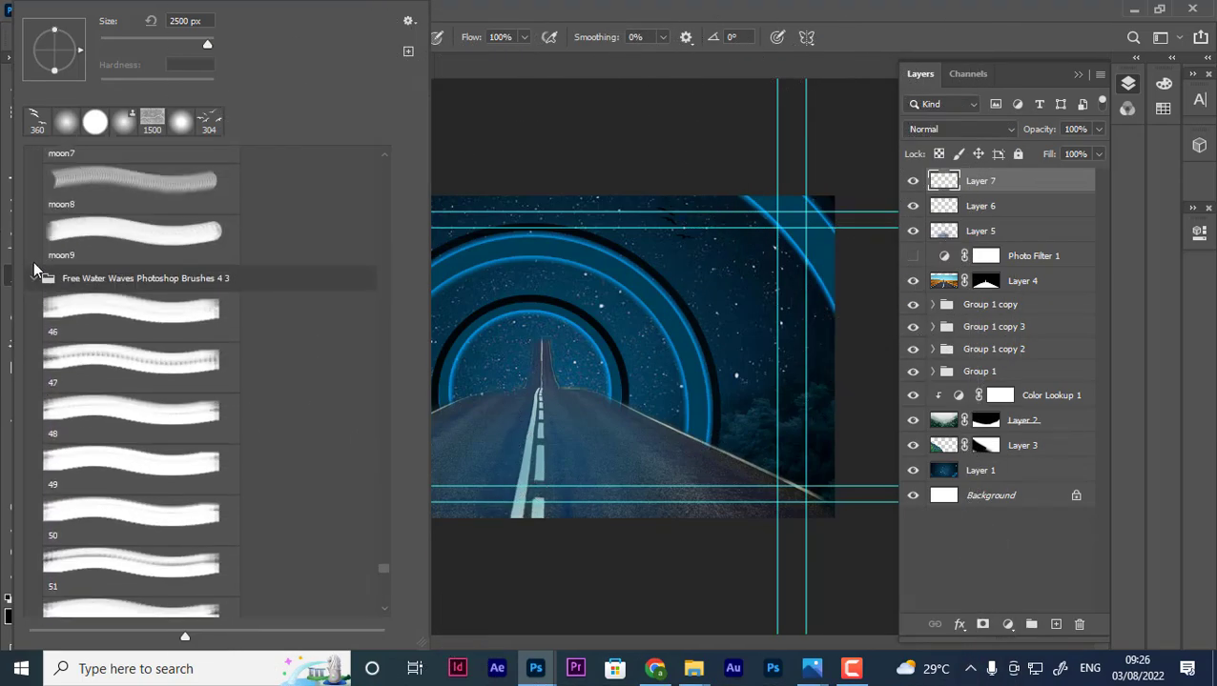
scroll(34, 261, "up", 2)
scroll(117, 343, "up", 3)
scroll(105, 362, "up", 4)
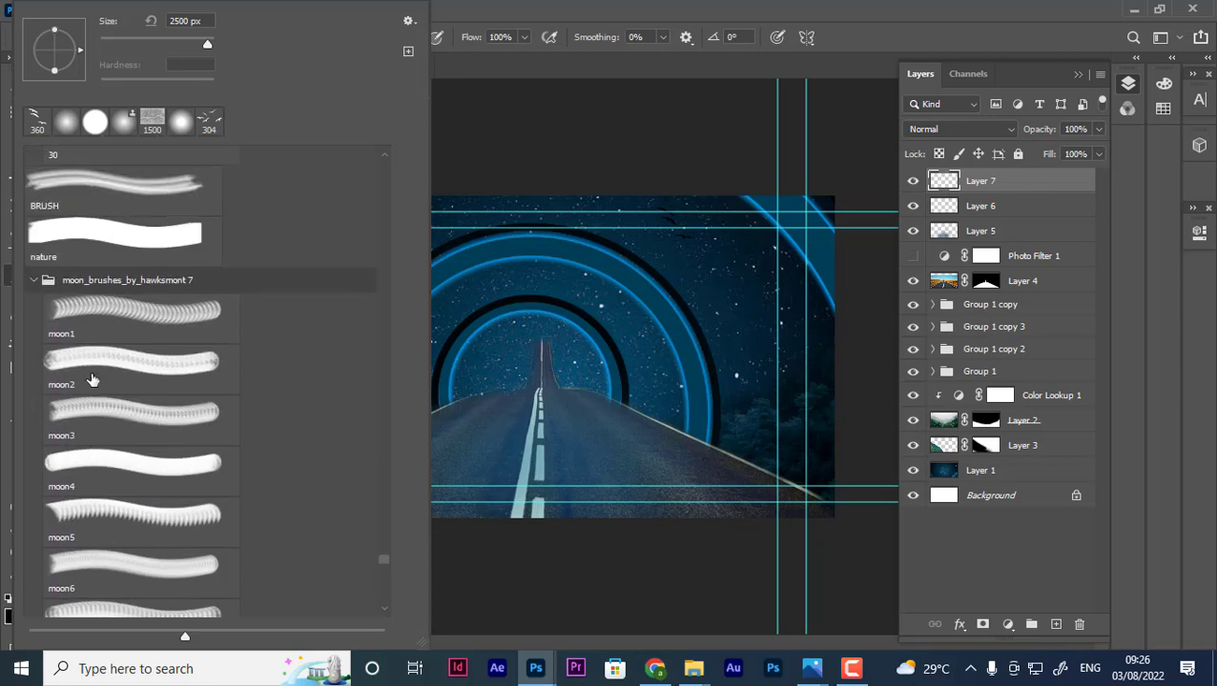
scroll(95, 381, "up", 1)
scroll(93, 384, "up", 1)
scroll(81, 391, "up", 4)
scroll(67, 398, "up", 4)
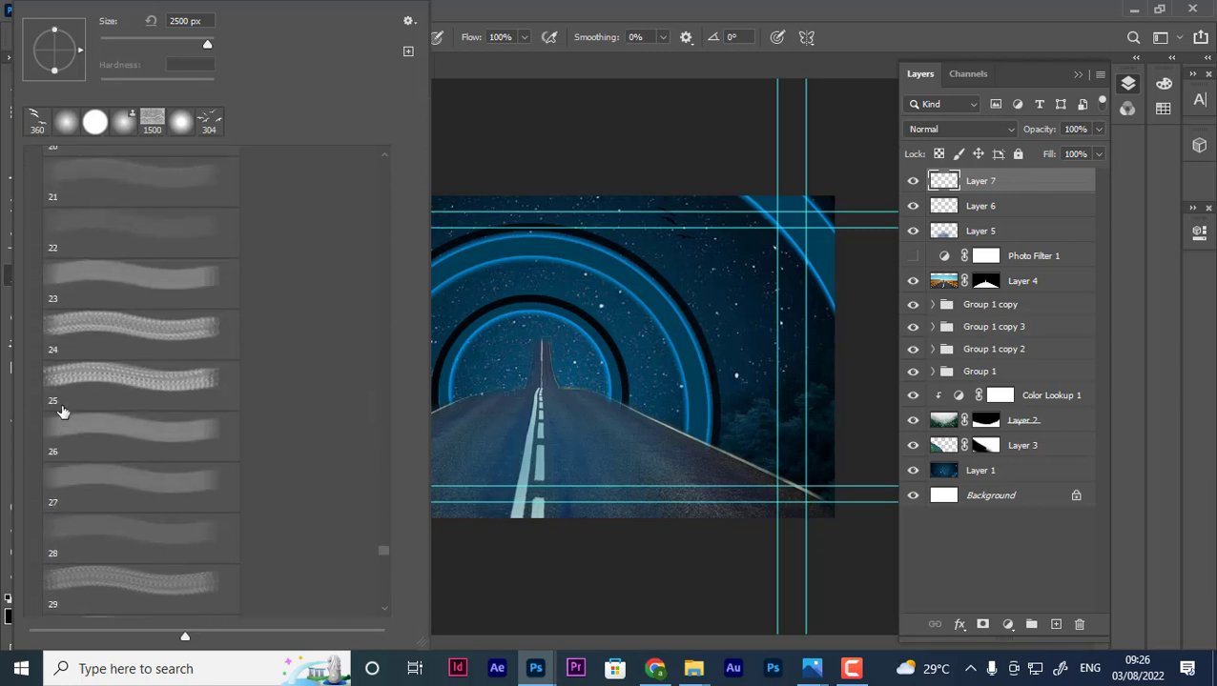
scroll(53, 410, "up", 3)
scroll(53, 424, "up", 3)
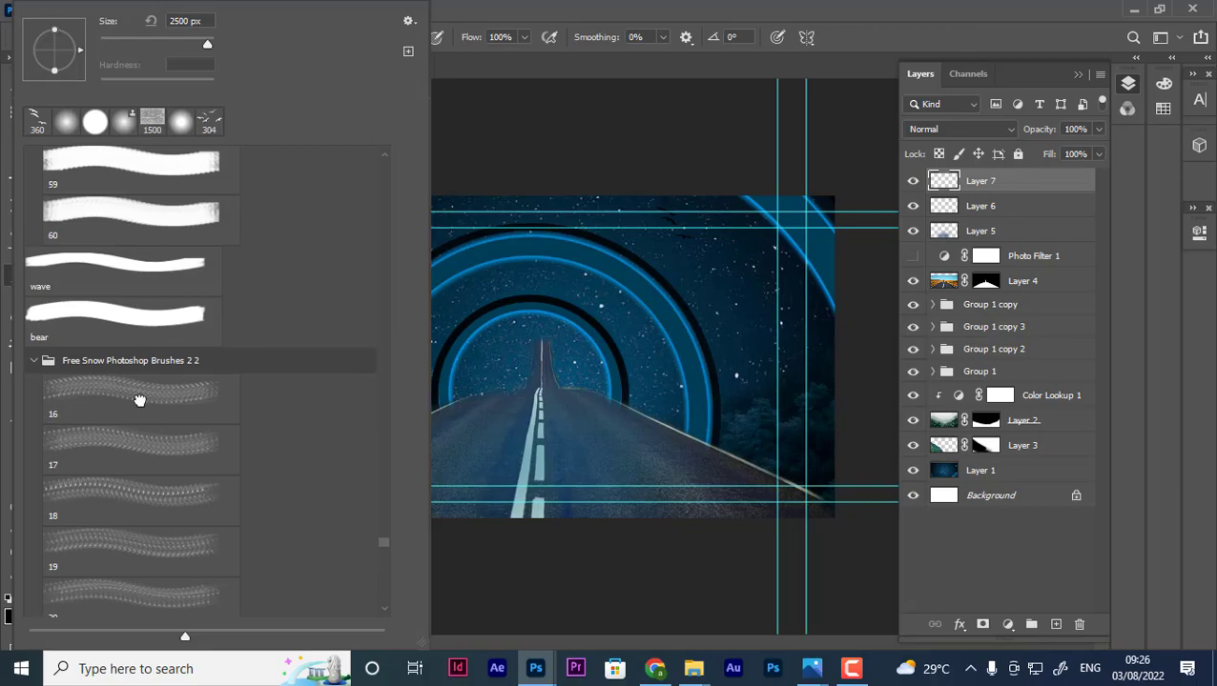
left_click(140, 399)
scroll(55, 345, "up", 2)
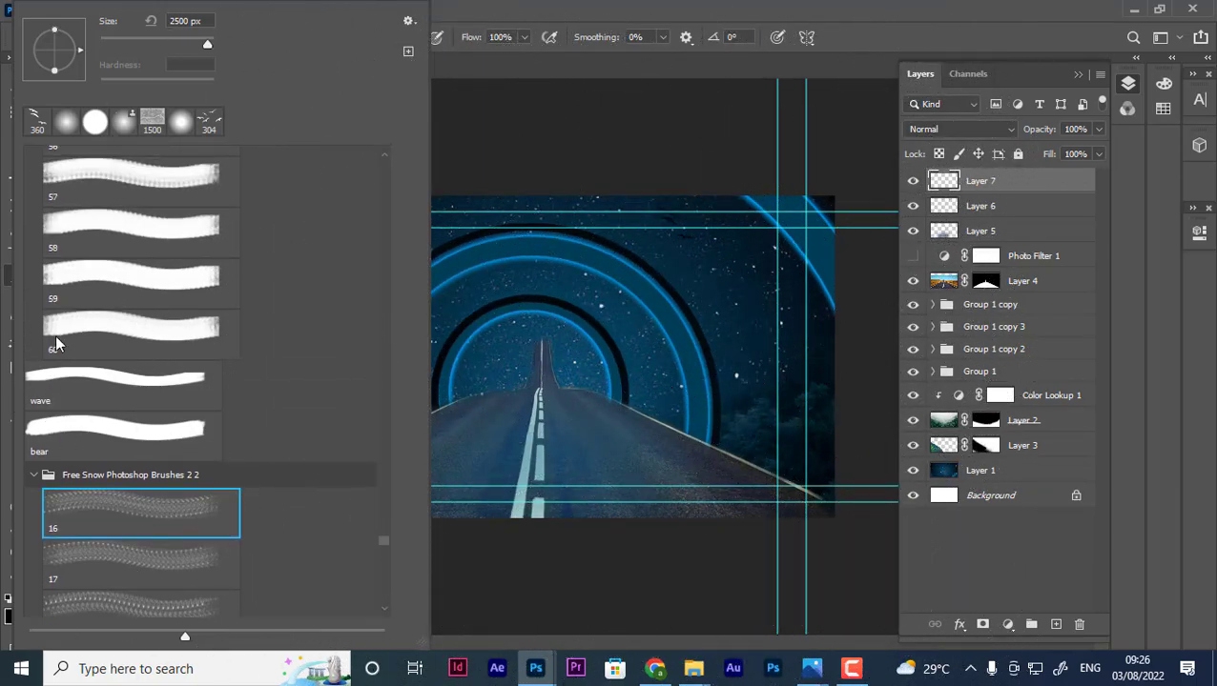
left_click(101, 274)
Try the moon1 brush and keep browsing the preset list.
scroll(95, 315, "down", 3)
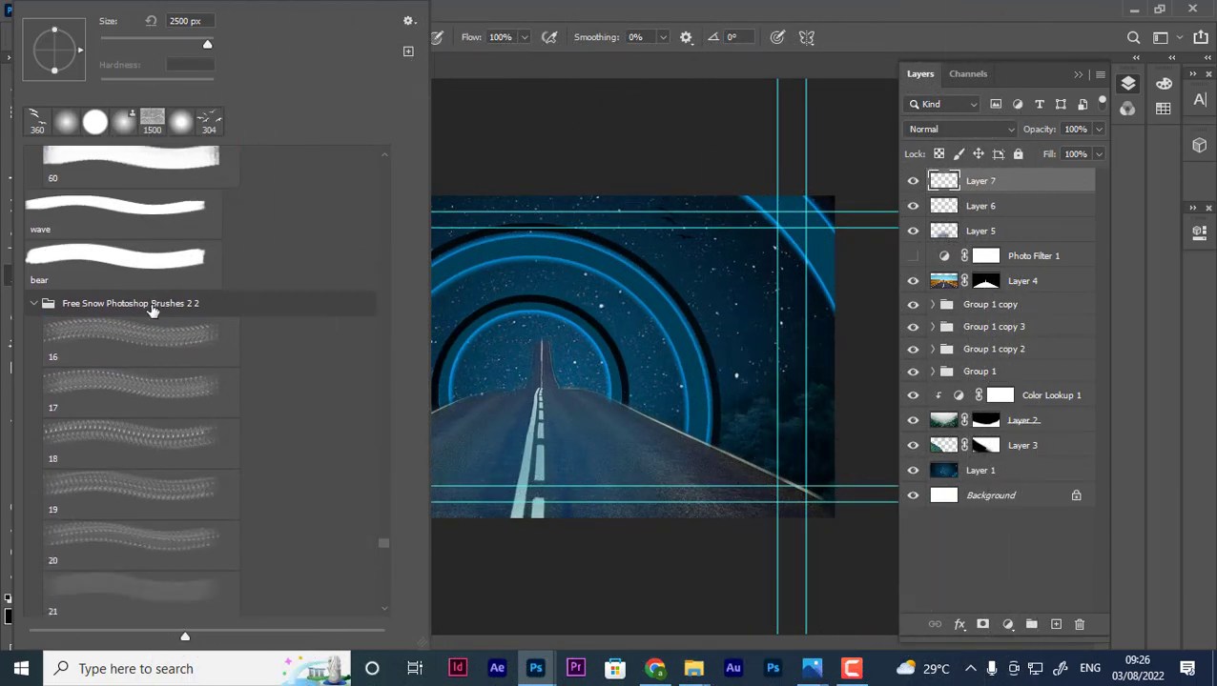
scroll(112, 371, "down", 3)
scroll(100, 503, "down", 3)
scroll(119, 597, "down", 3)
scroll(109, 564, "down", 3)
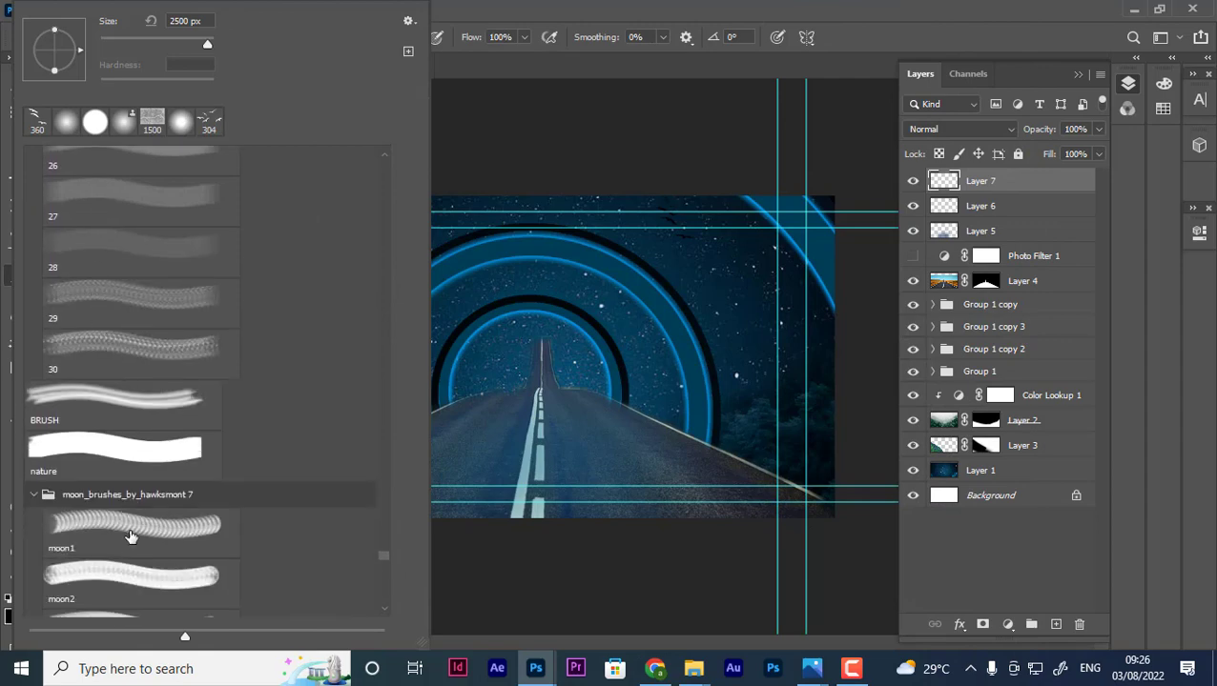
left_click(102, 519)
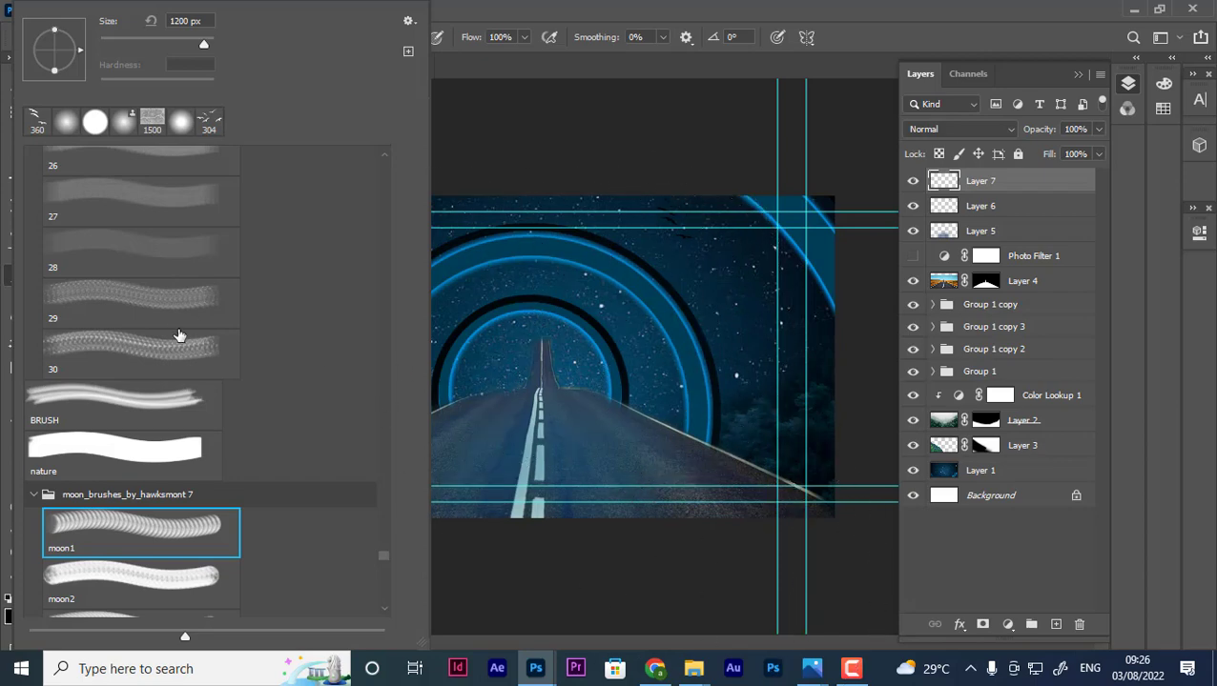
scroll(38, 320, "up", 5)
scroll(37, 320, "up", 3)
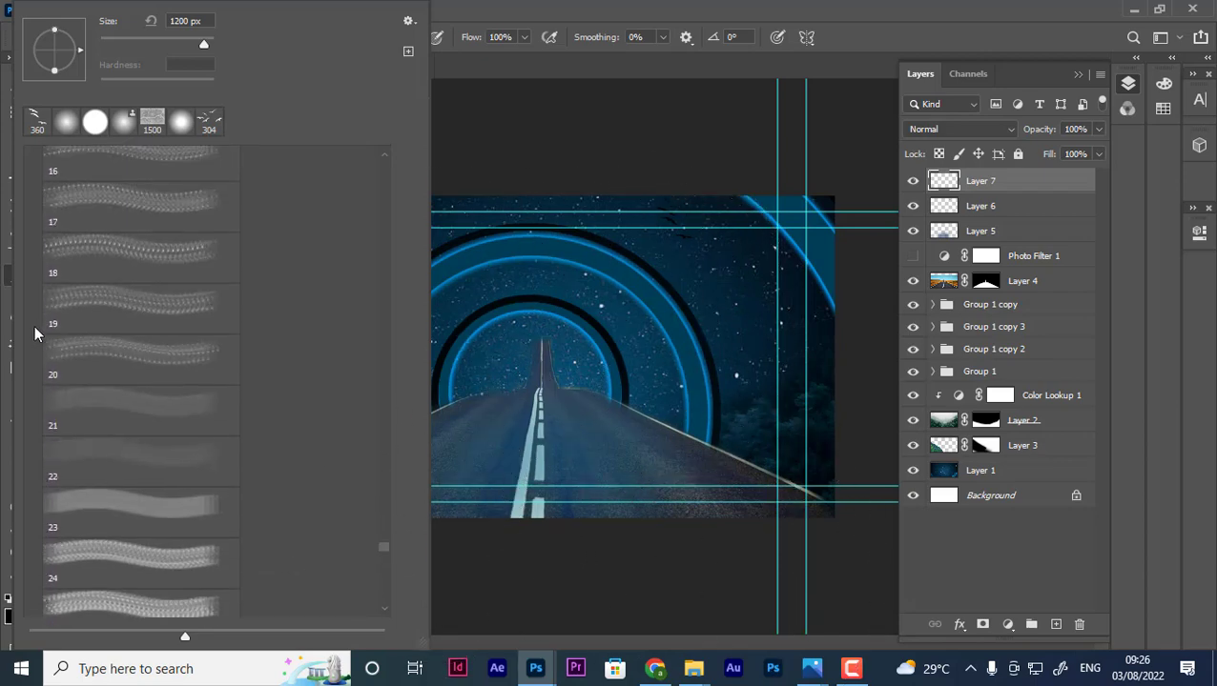
scroll(34, 326, "up", 5)
scroll(34, 334, "up", 2)
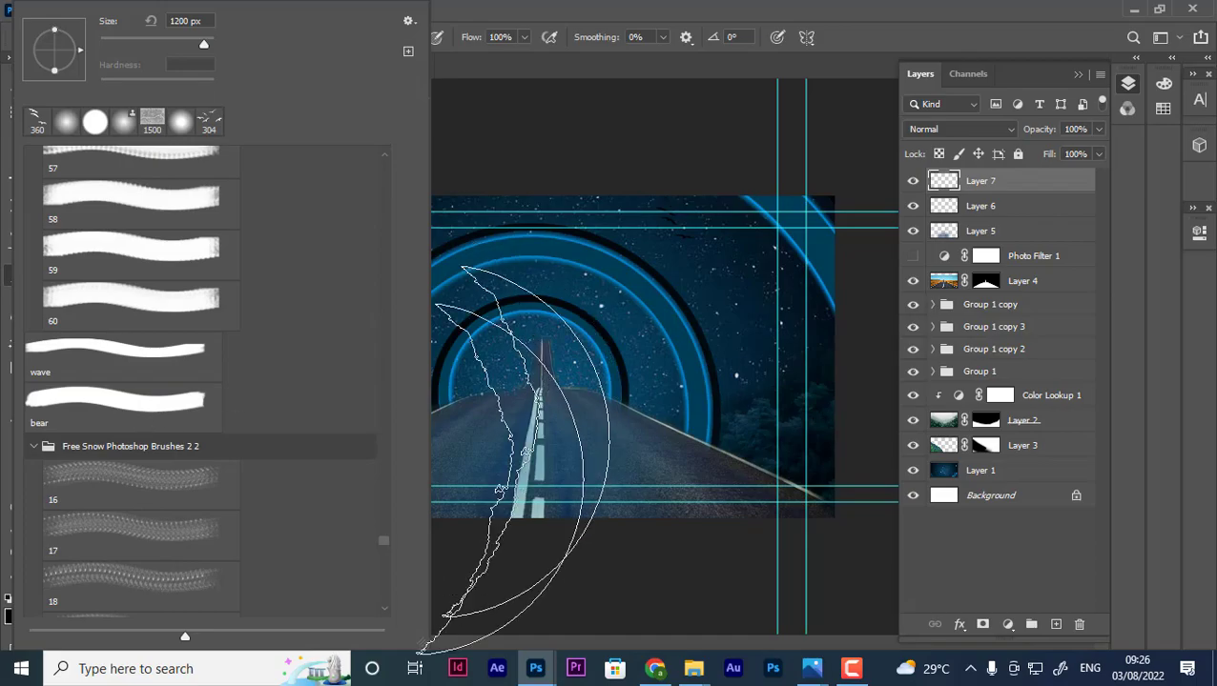
left_click_drag(383, 536, 380, 353)
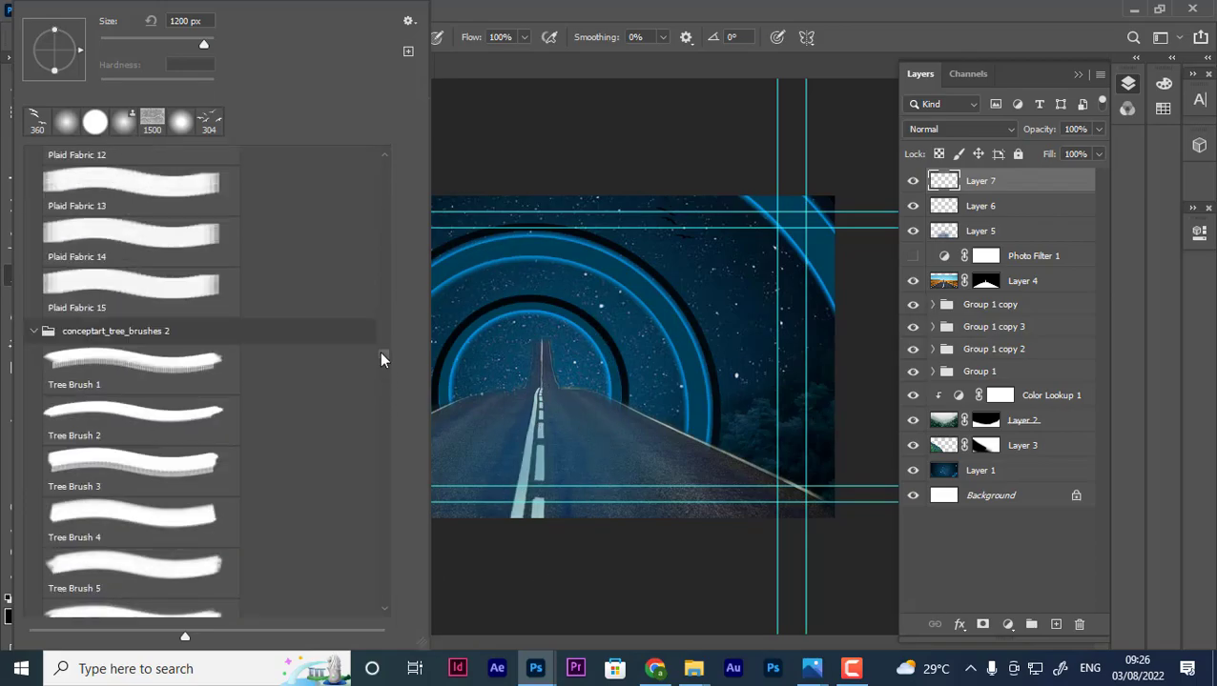
Try Plaid Fabric 5, then Old Metal 20 at 2500 px.
left_click(57, 237)
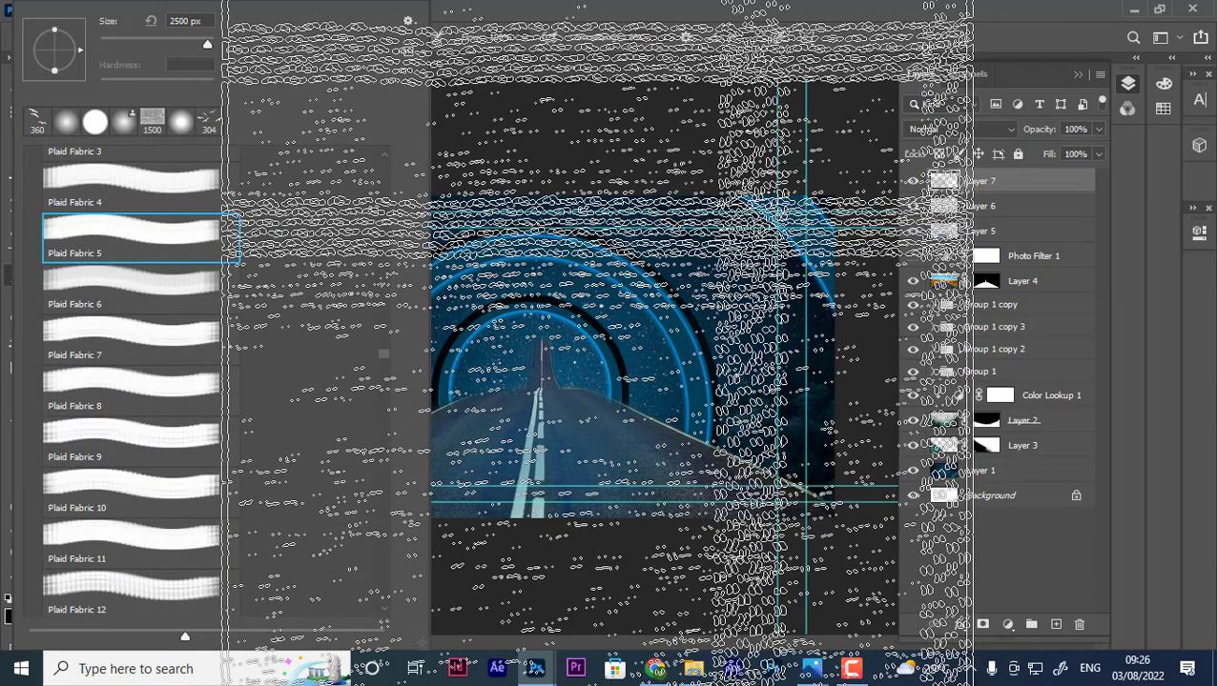
scroll(95, 276, "up", 3)
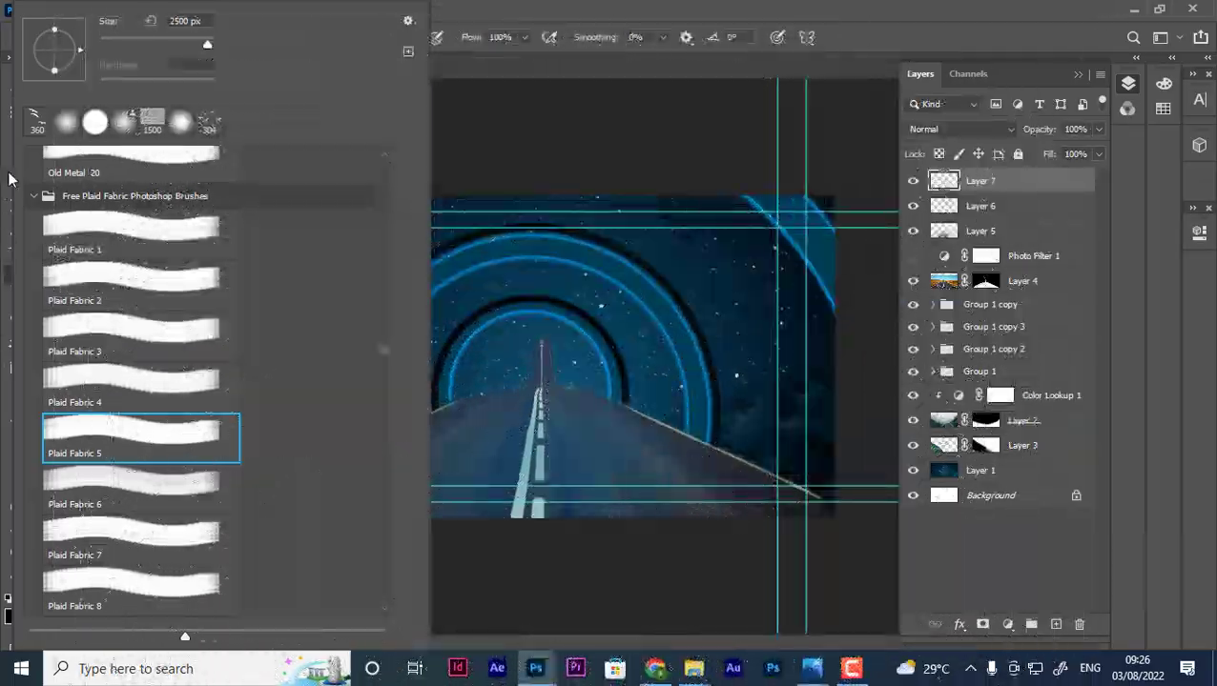
scroll(86, 199, "up", 2)
left_click(86, 200)
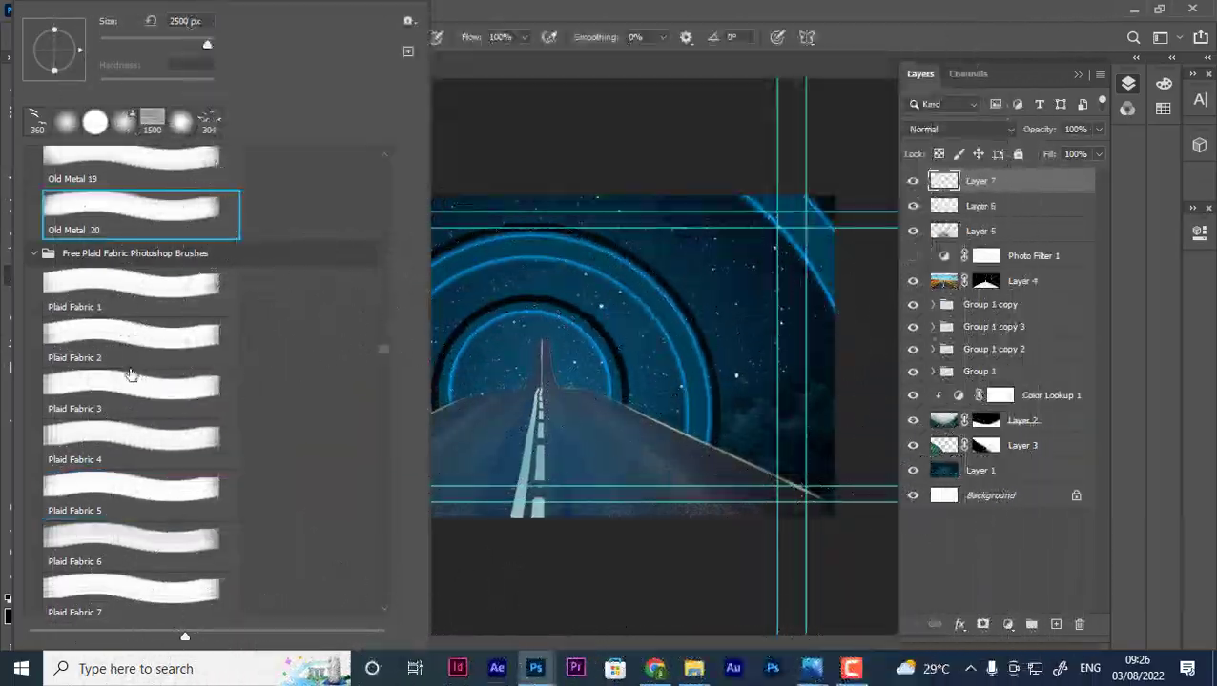
scroll(67, 382, "up", 5)
scroll(54, 381, "up", 5)
scroll(55, 382, "up", 5)
scroll(49, 383, "up", 5)
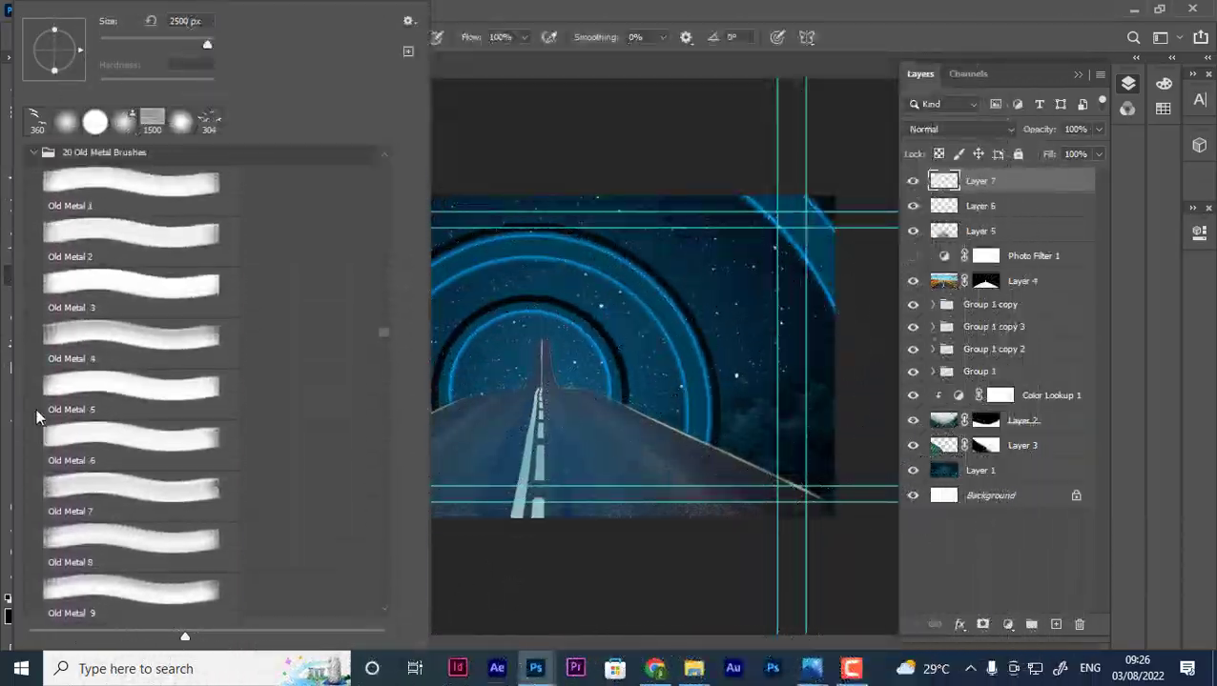
scroll(36, 409, "up", 4)
scroll(32, 419, "up", 2)
scroll(29, 420, "up", 1)
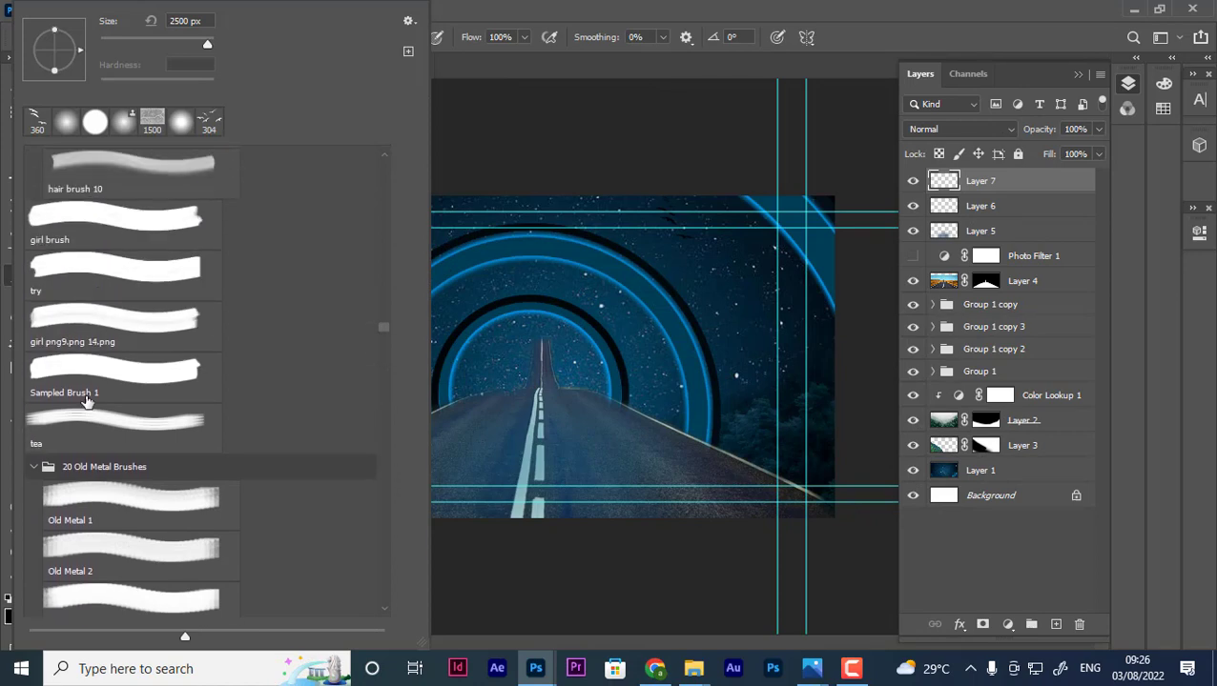
Select the 'try' face-profile brush and shrink it to 300 px.
left_click(76, 264)
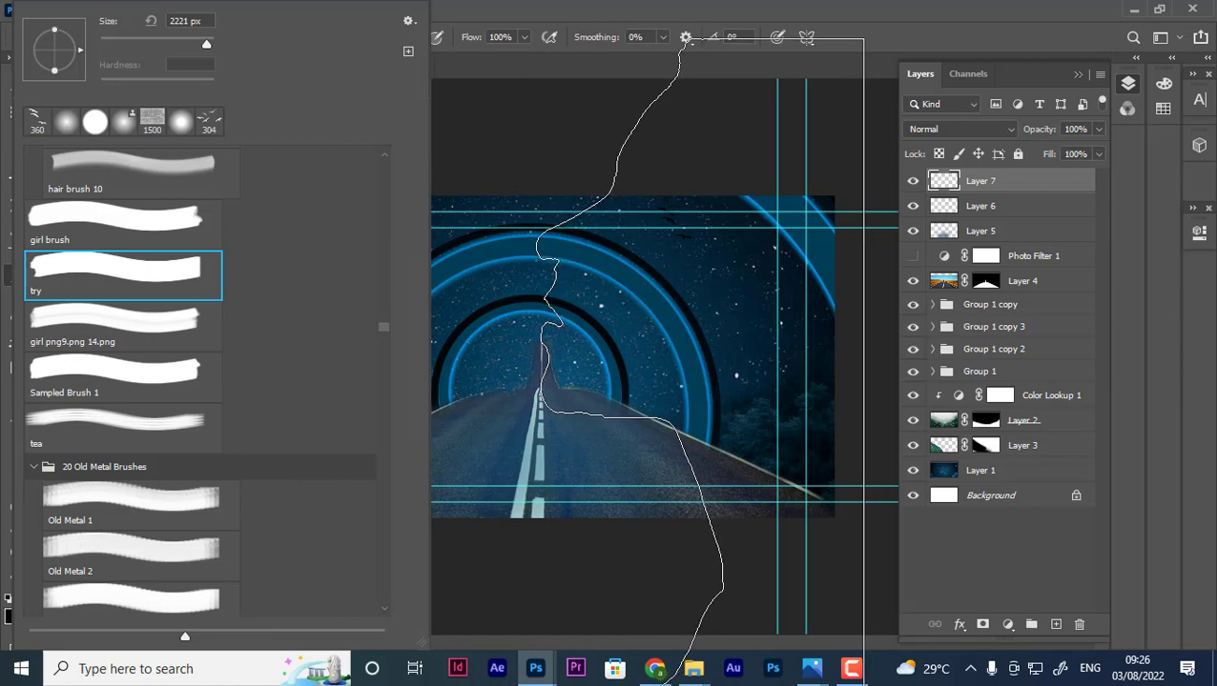
left_click(6, 388)
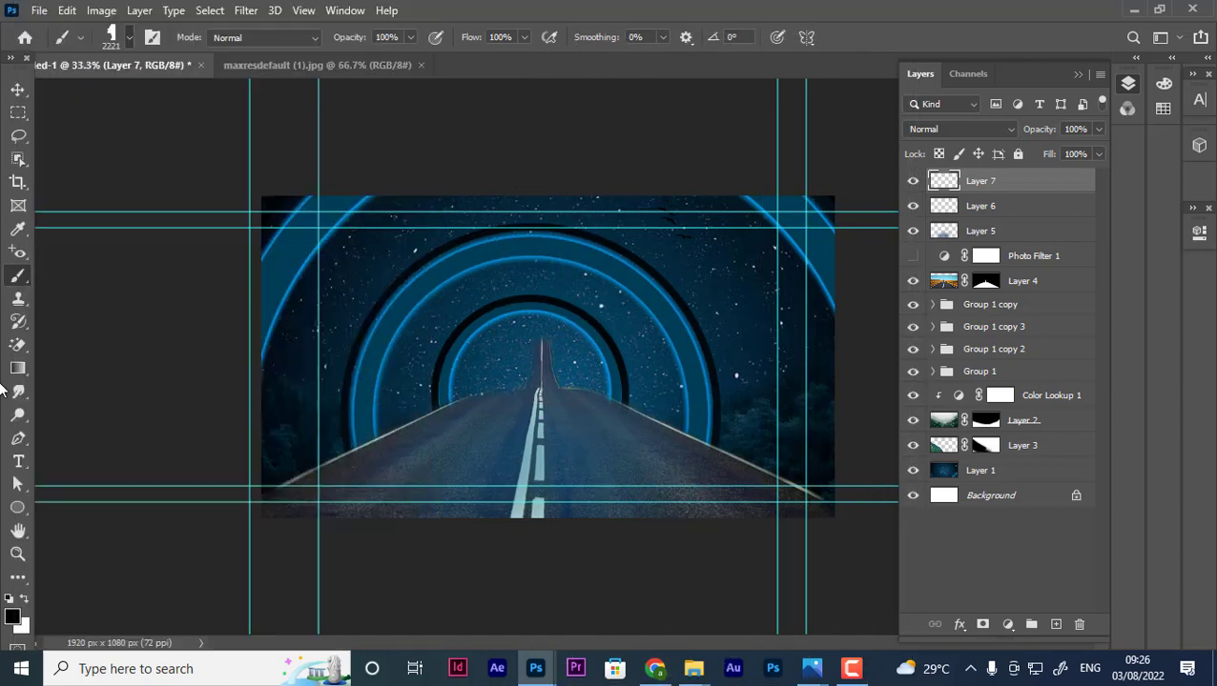
key("bracketleft")
key("bracketleft")
key("bracketleft")
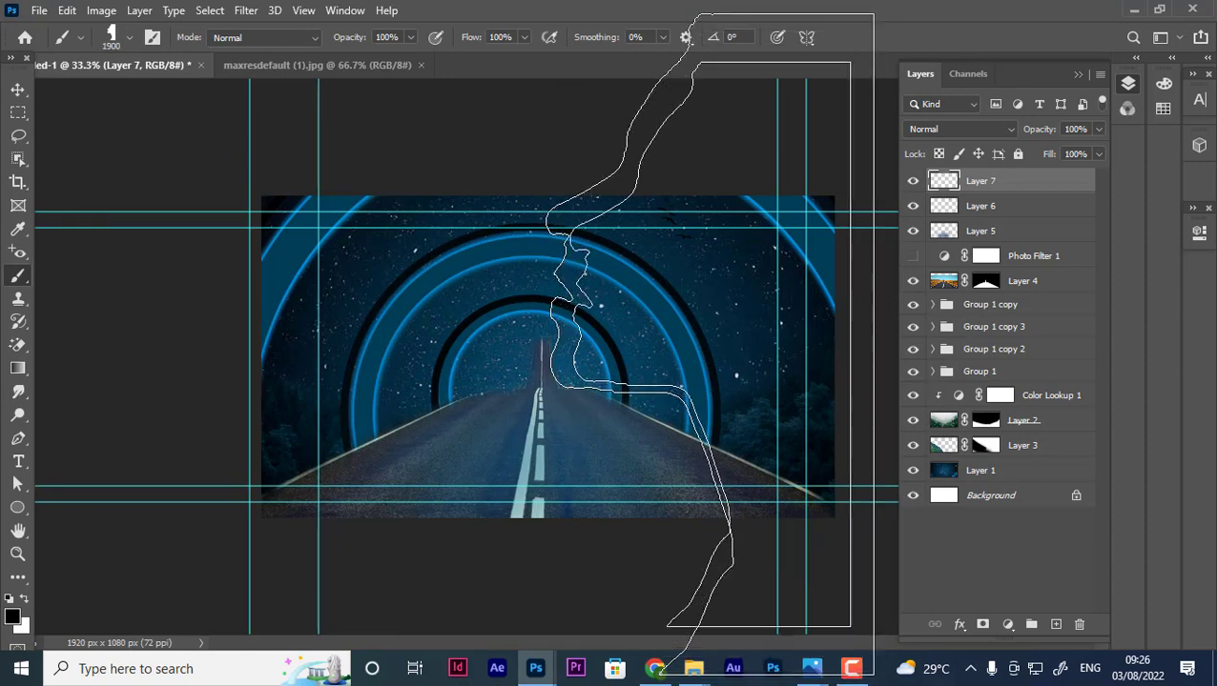
key("bracketleft")
key("bracketleft")
key("bracketleft")
key("bracketleft")
key("bracketleft")
key("bracketleft")
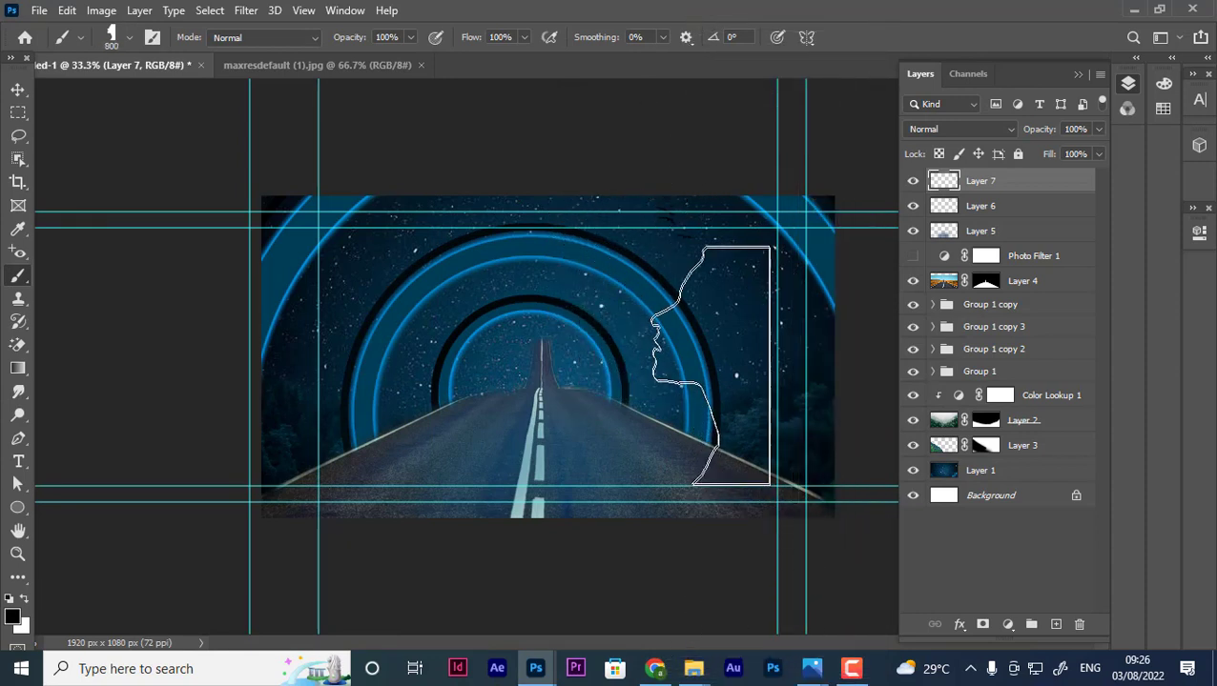
key("bracketleft")
key("bracketleft")
key("bracketleft")
key("bracketleft")
key("bracketleft")
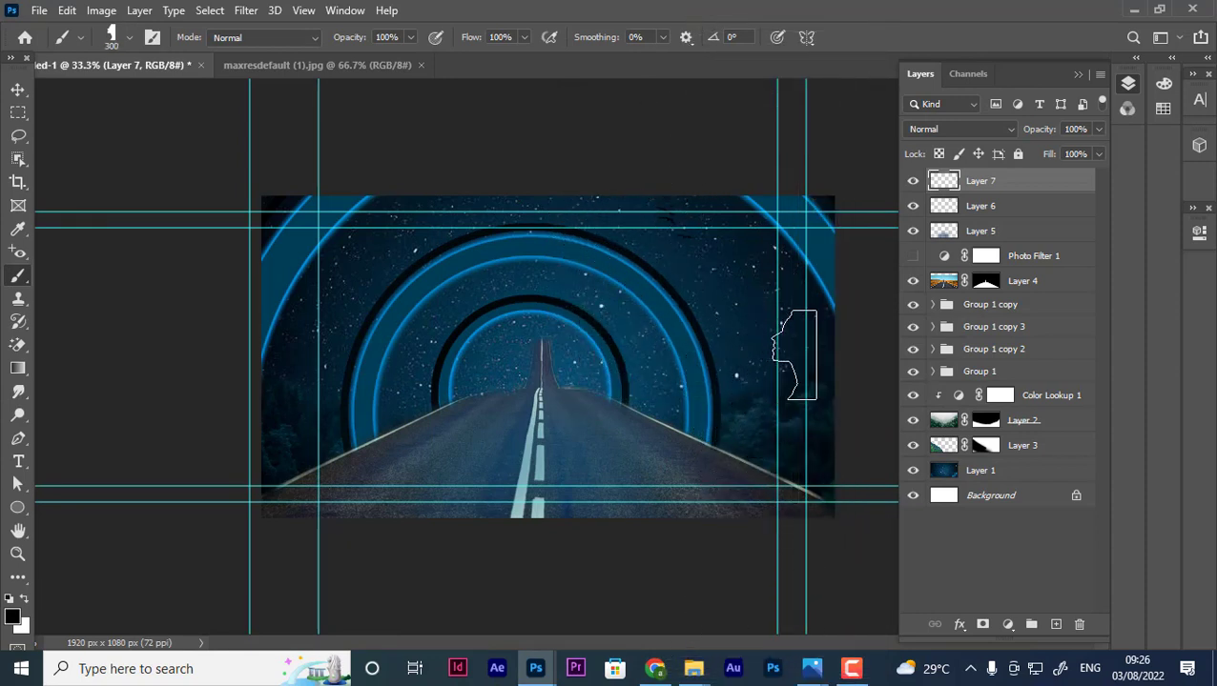
Stamp a face silhouette on the right of the sky, then undo it and delete Layer 7.
left_click(793, 354)
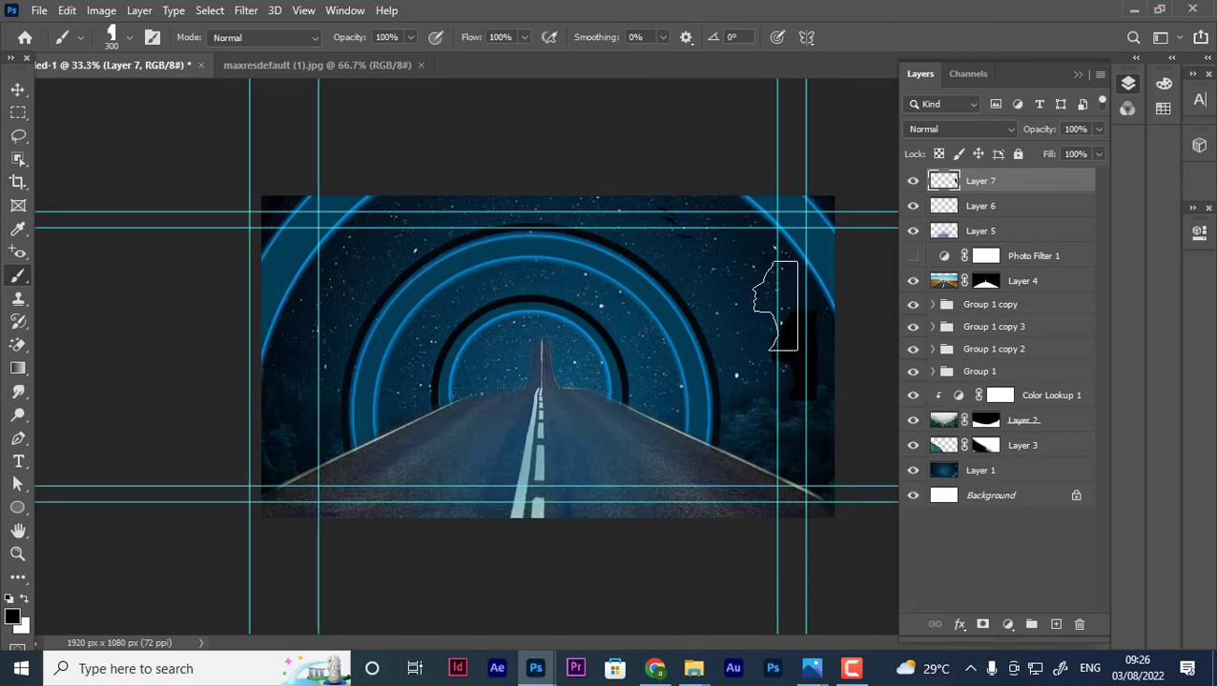
key("ctrl+z")
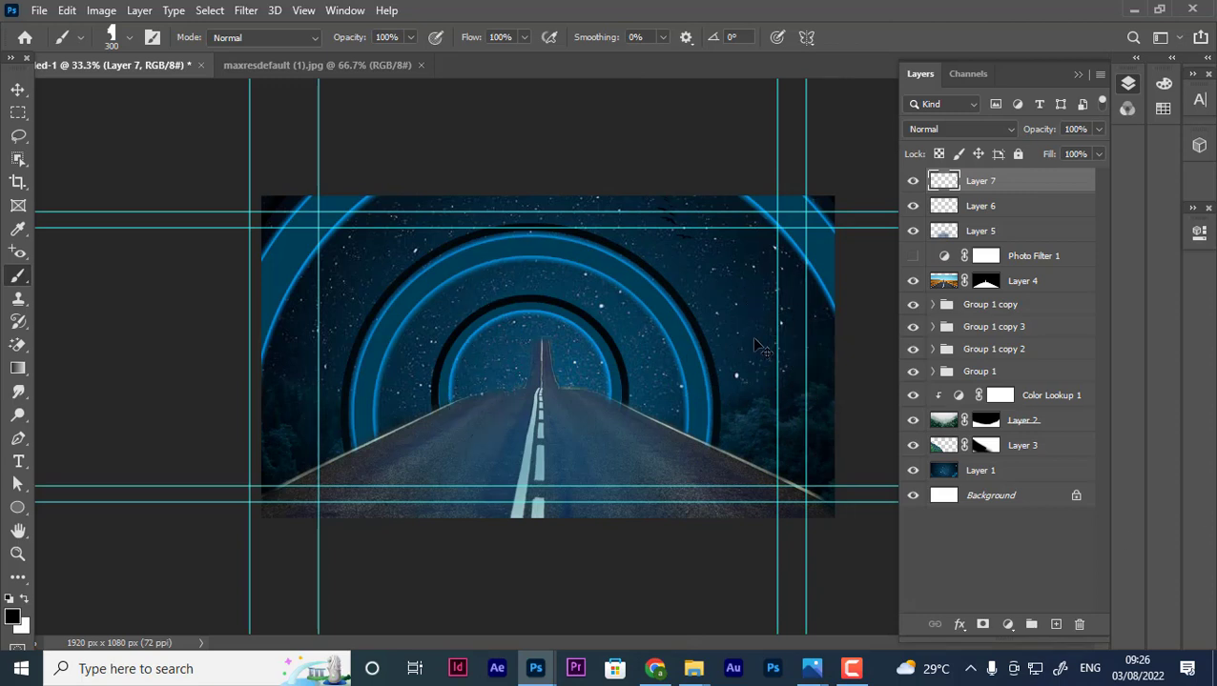
key("ctrl+z")
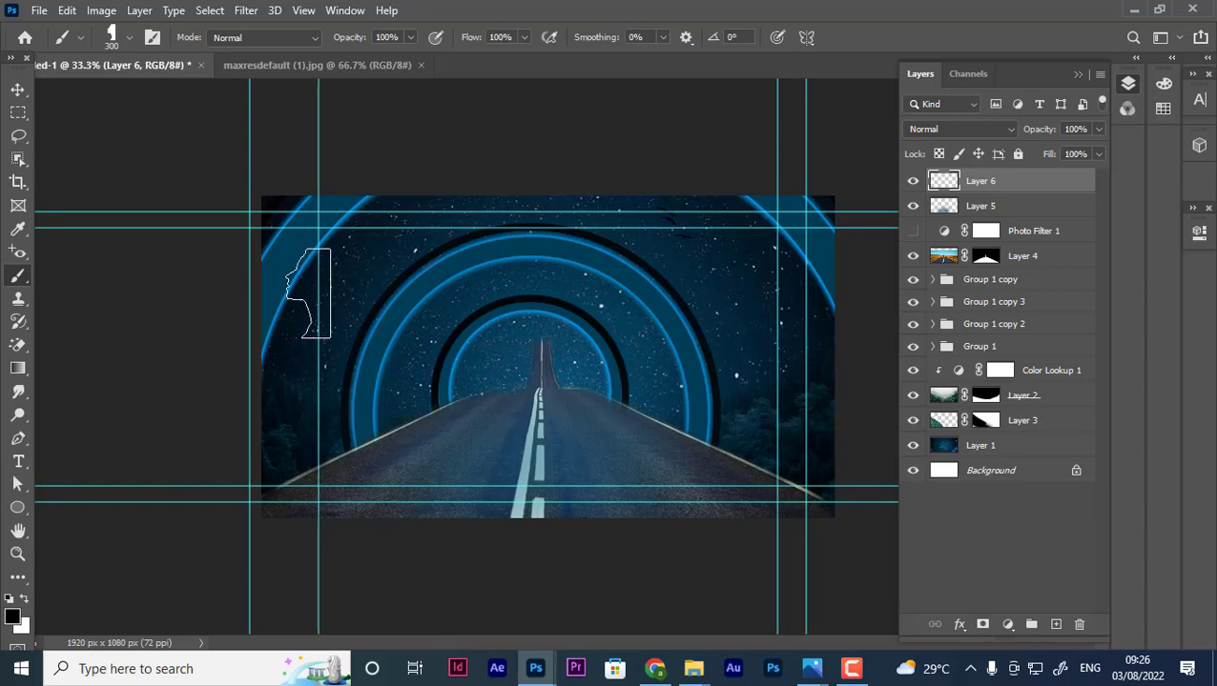
Search Google for 'family brush download' in Chrome and open the Brusheezy family brushes result.
left_click(655, 669)
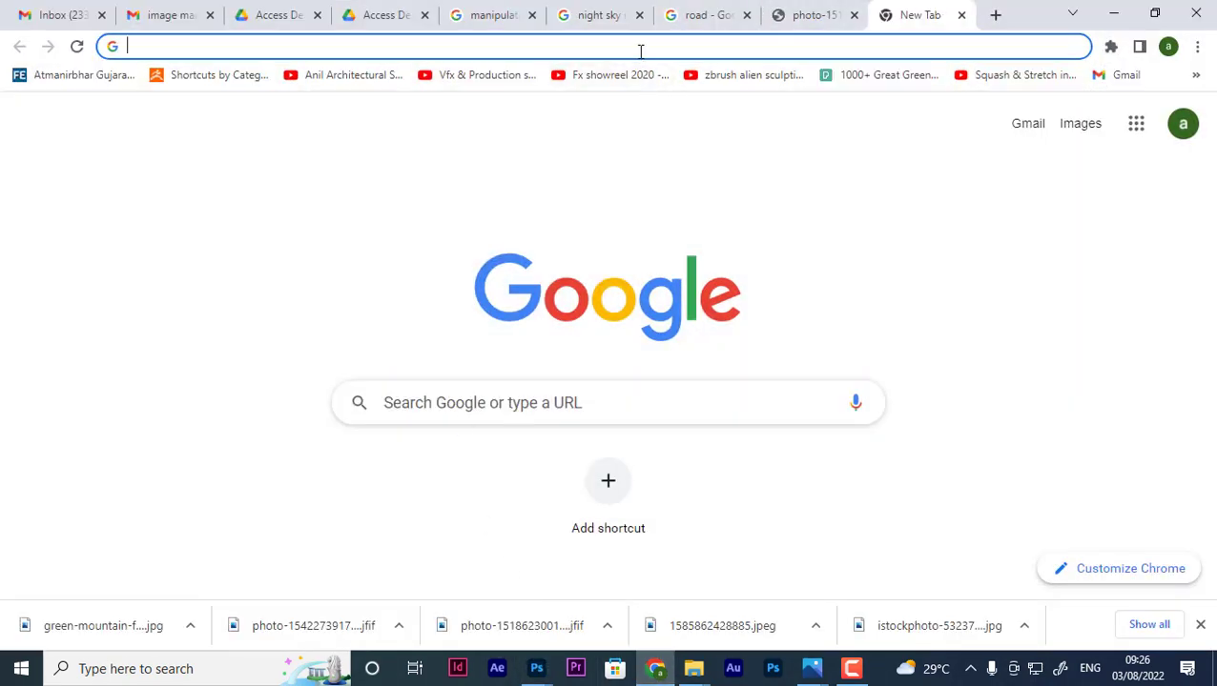
type("fam")
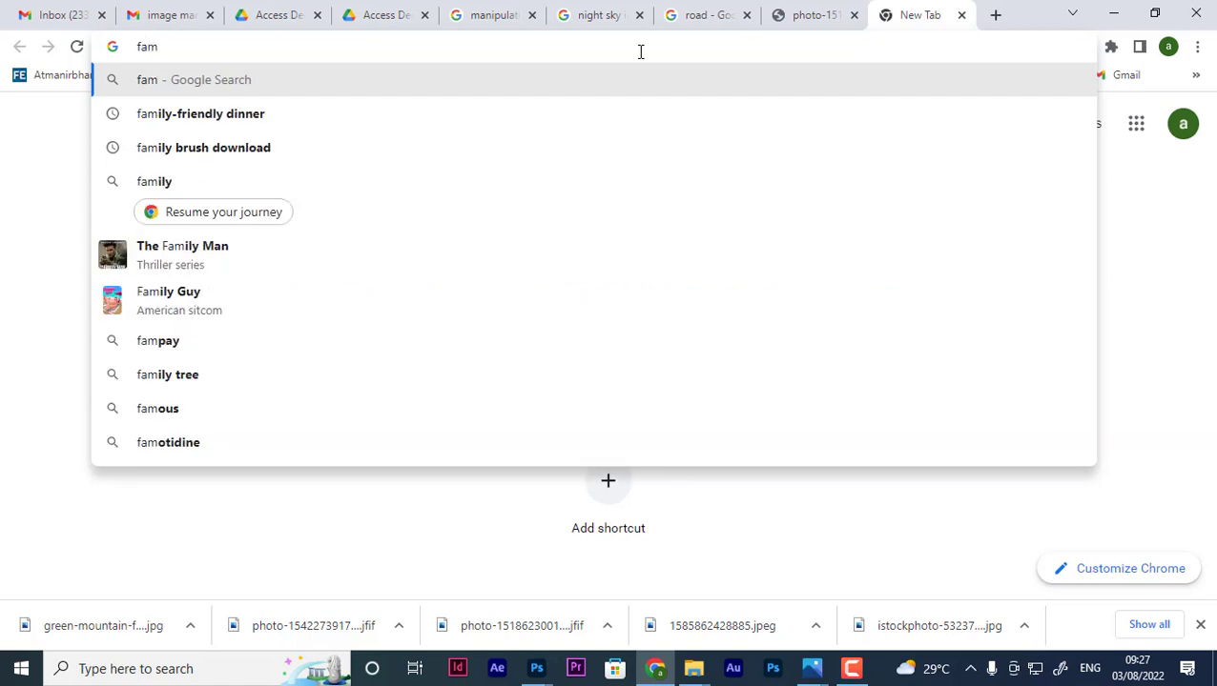
key("Down")
key("Down")
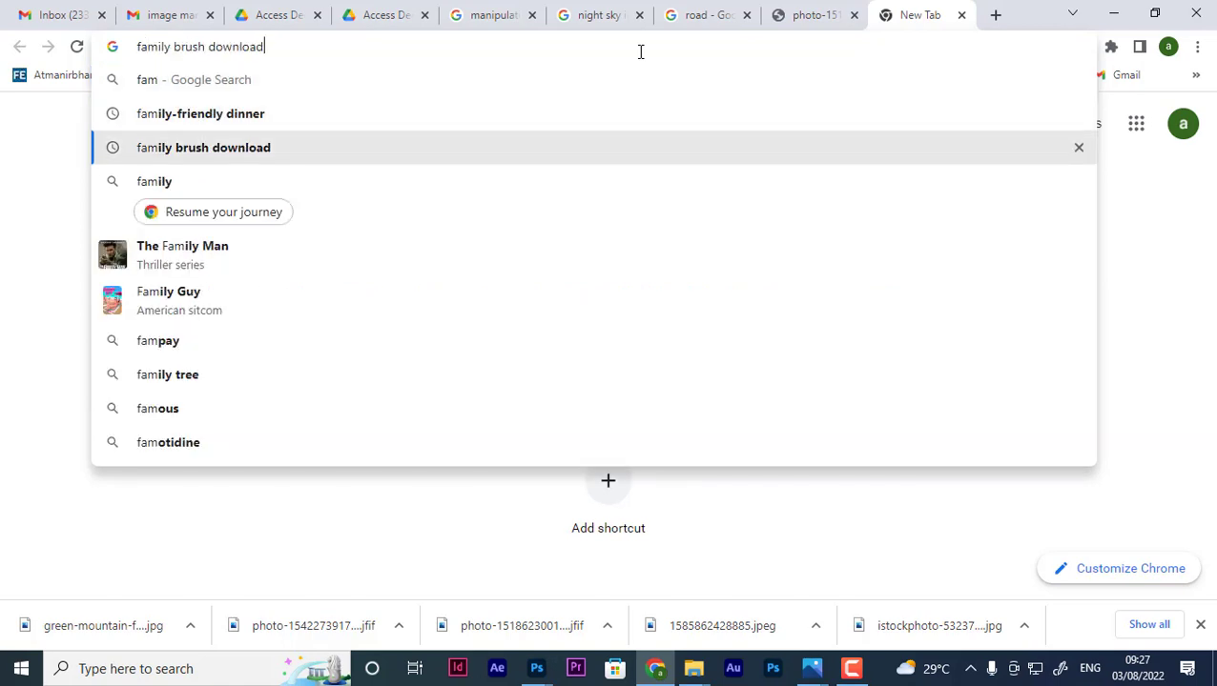
key("Return")
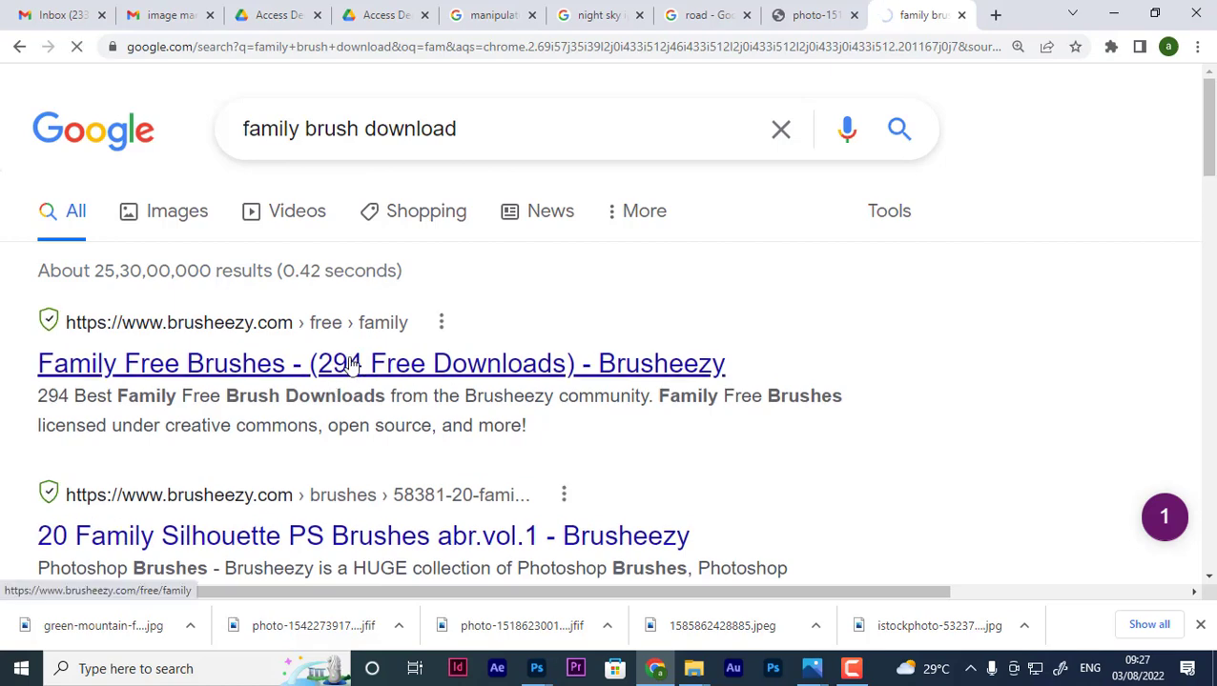
left_click(351, 365)
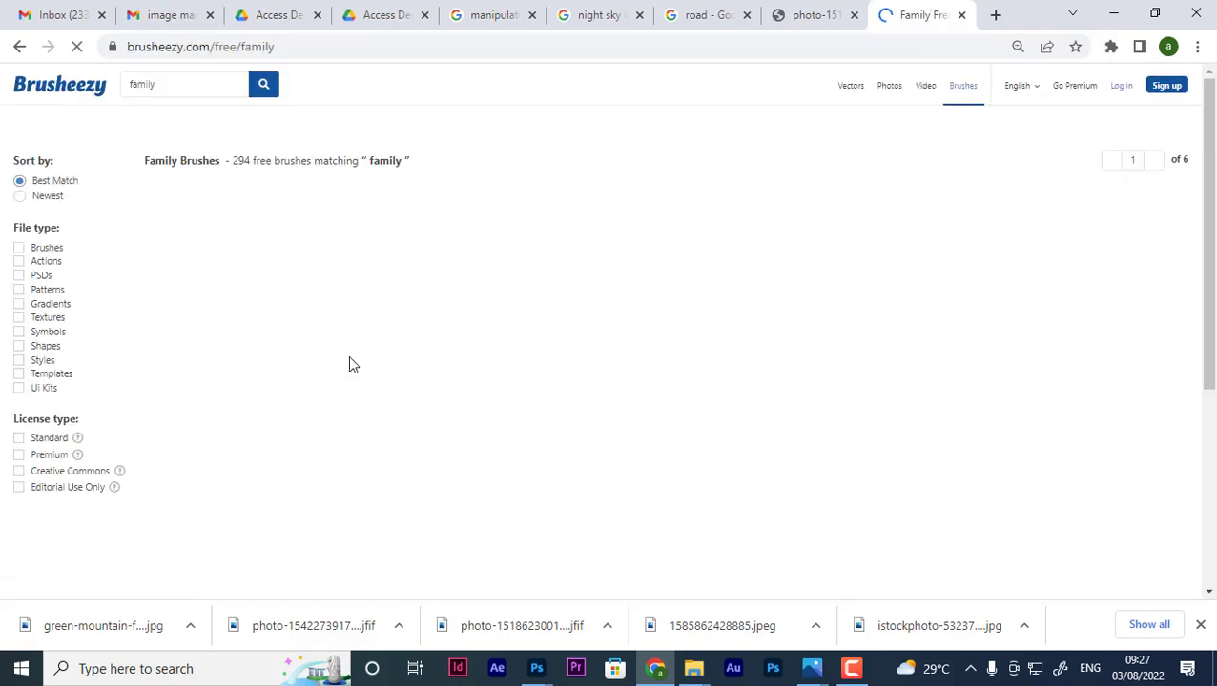
Open Brusheezy's '20 Family Silhouette PS Brushes Abr.Vol.2' page and start its free download.
scroll(298, 505, "down", 4)
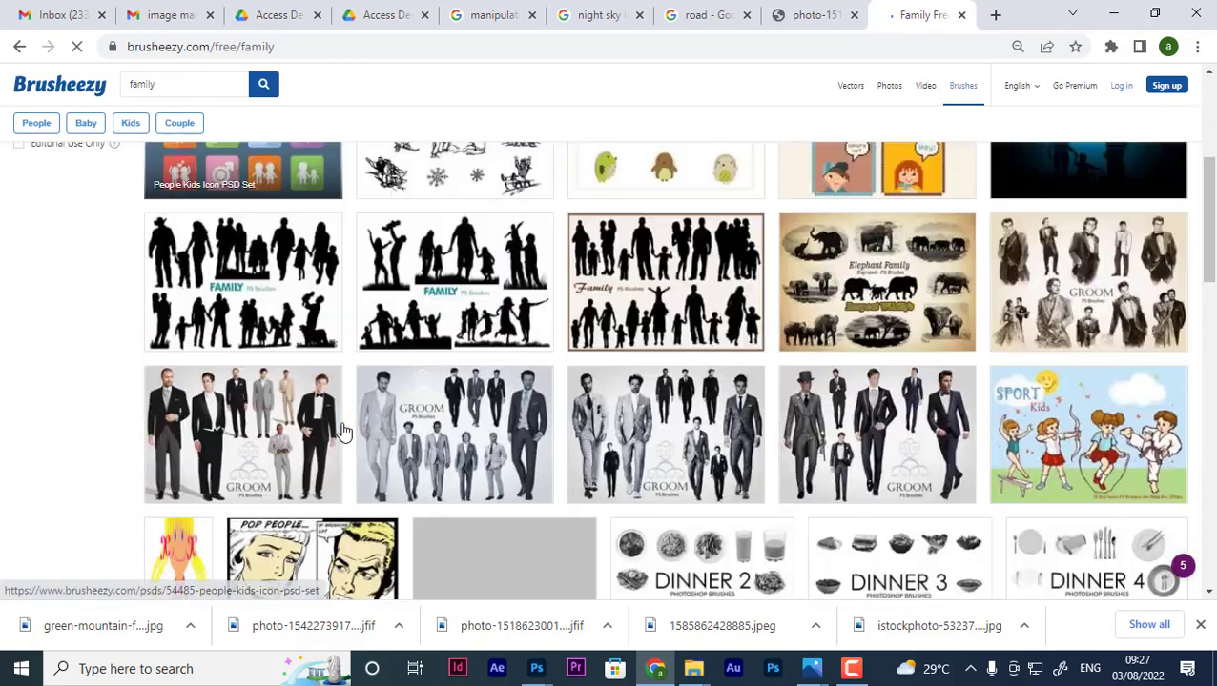
scroll(340, 429, "down", 2)
scroll(567, 338, "up", 3)
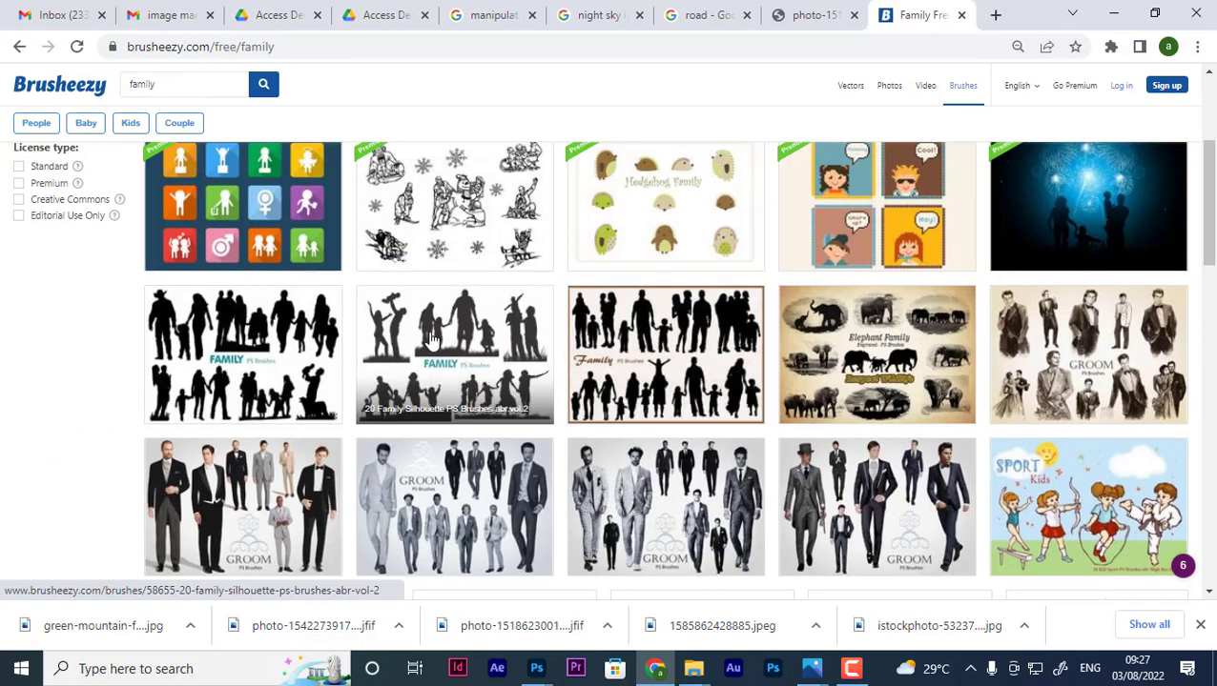
left_click(412, 339)
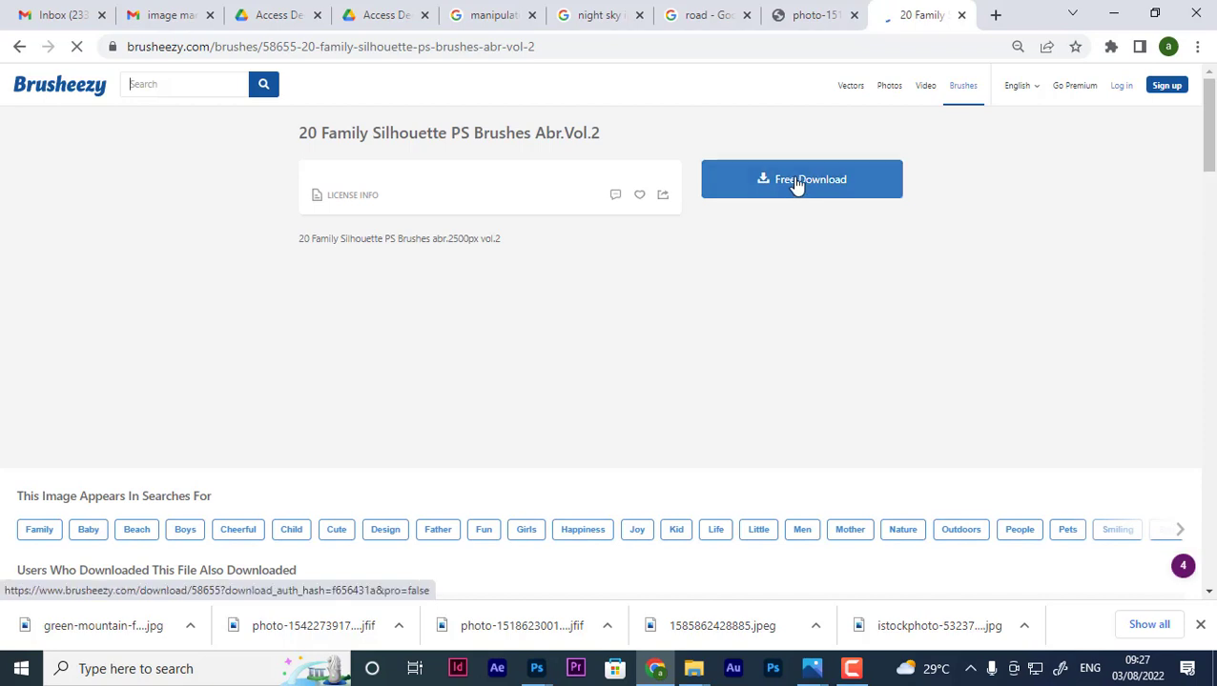
left_click(797, 185)
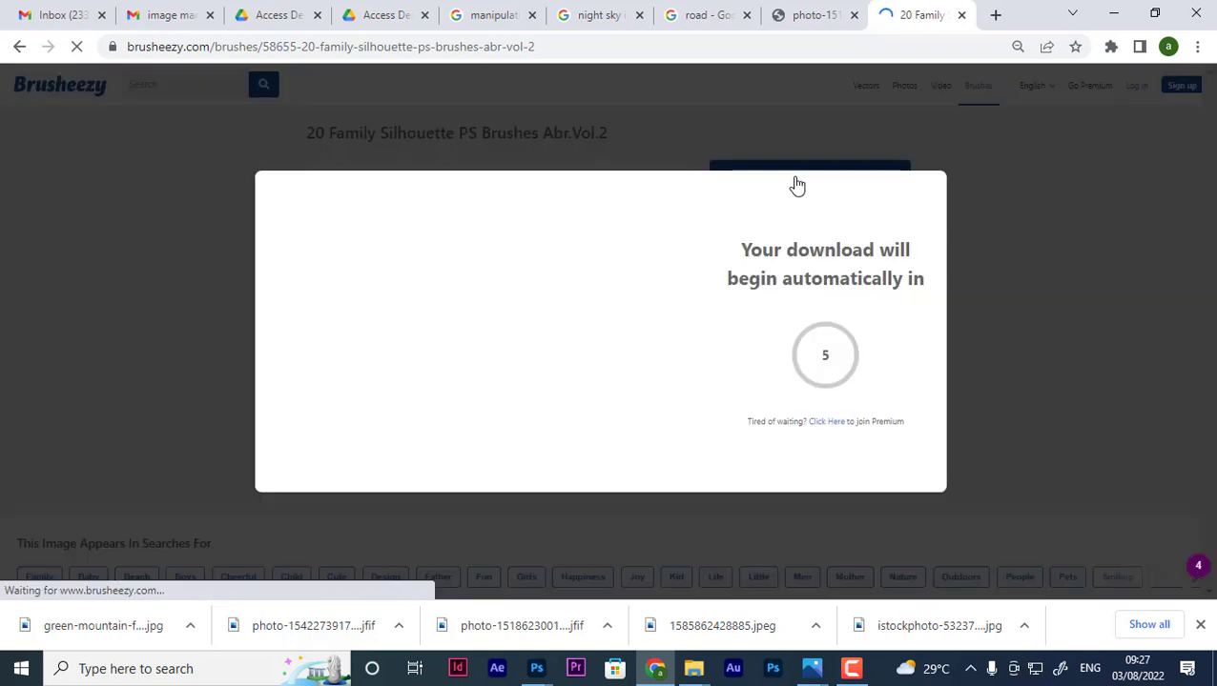
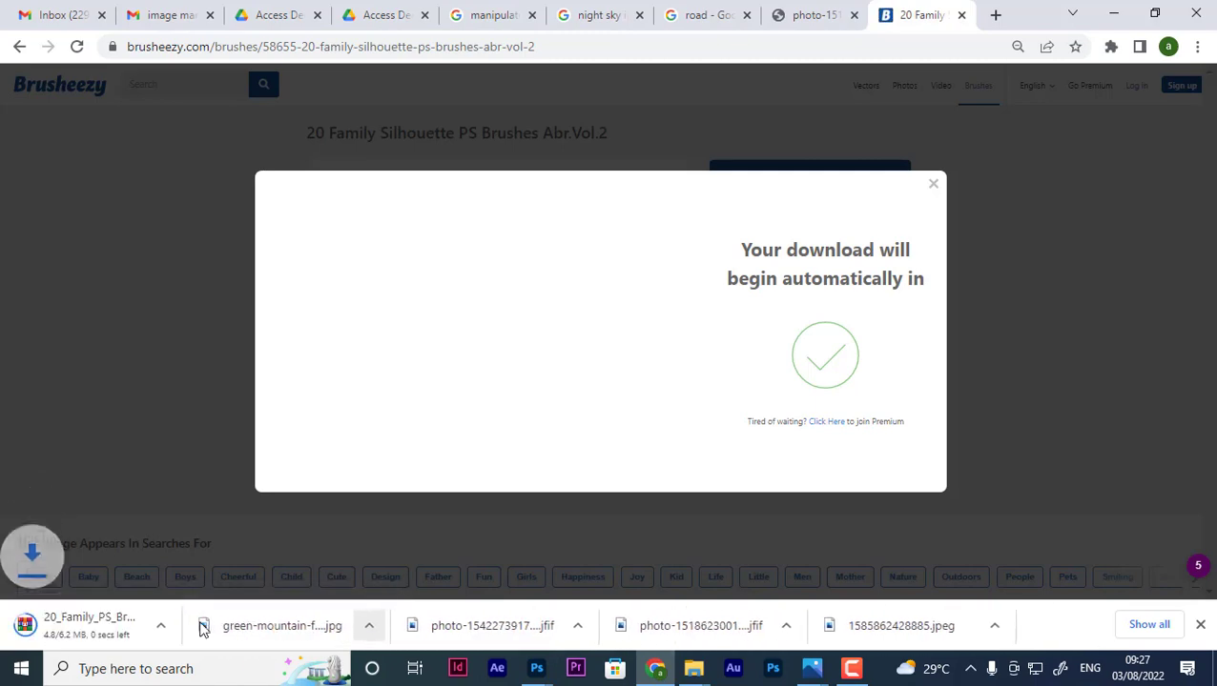
Show the downloaded 20 Family Silhouette PS Brushes zip in its folder.
left_click(193, 632)
left_click(231, 566)
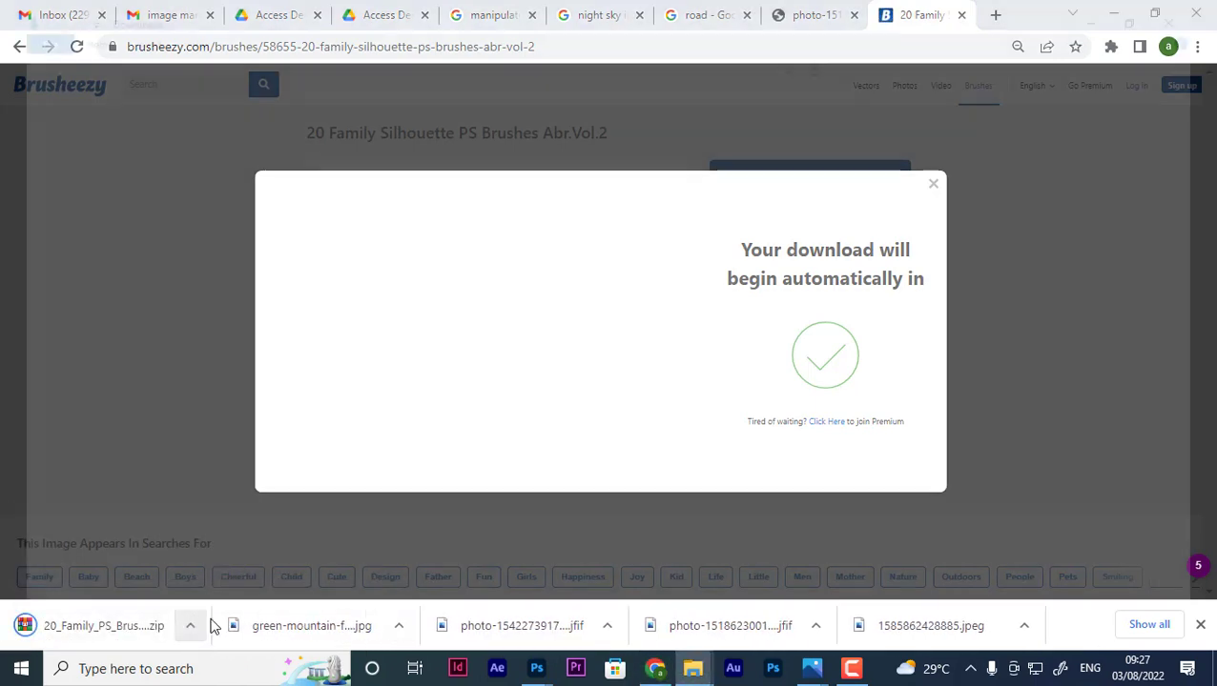
Move the brushes zip from the downloads folder to Local Disk (E:).
right_click(222, 569)
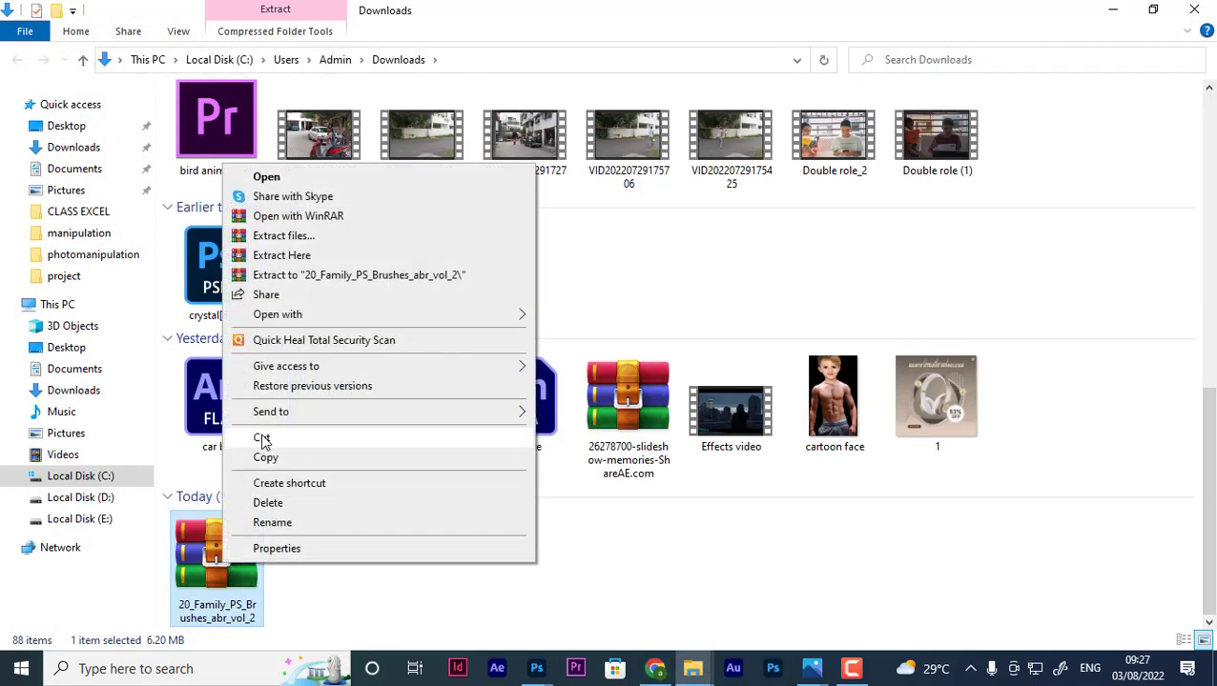
left_click(262, 435)
left_click(59, 307)
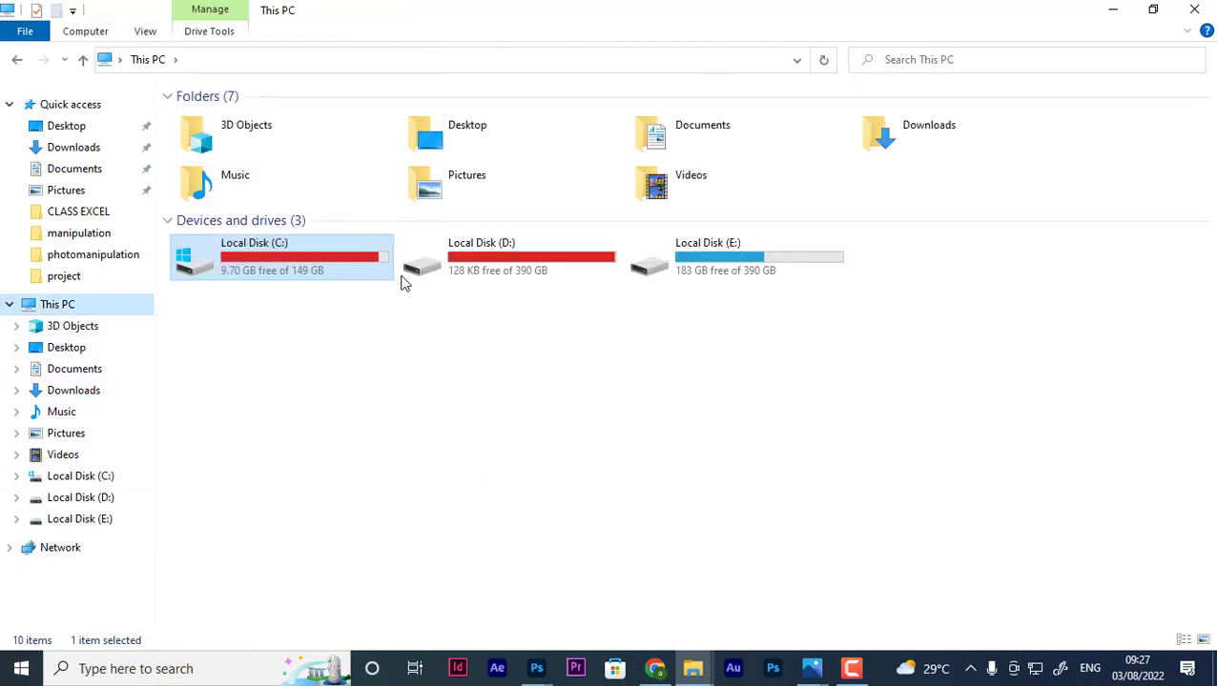
double_click(715, 289)
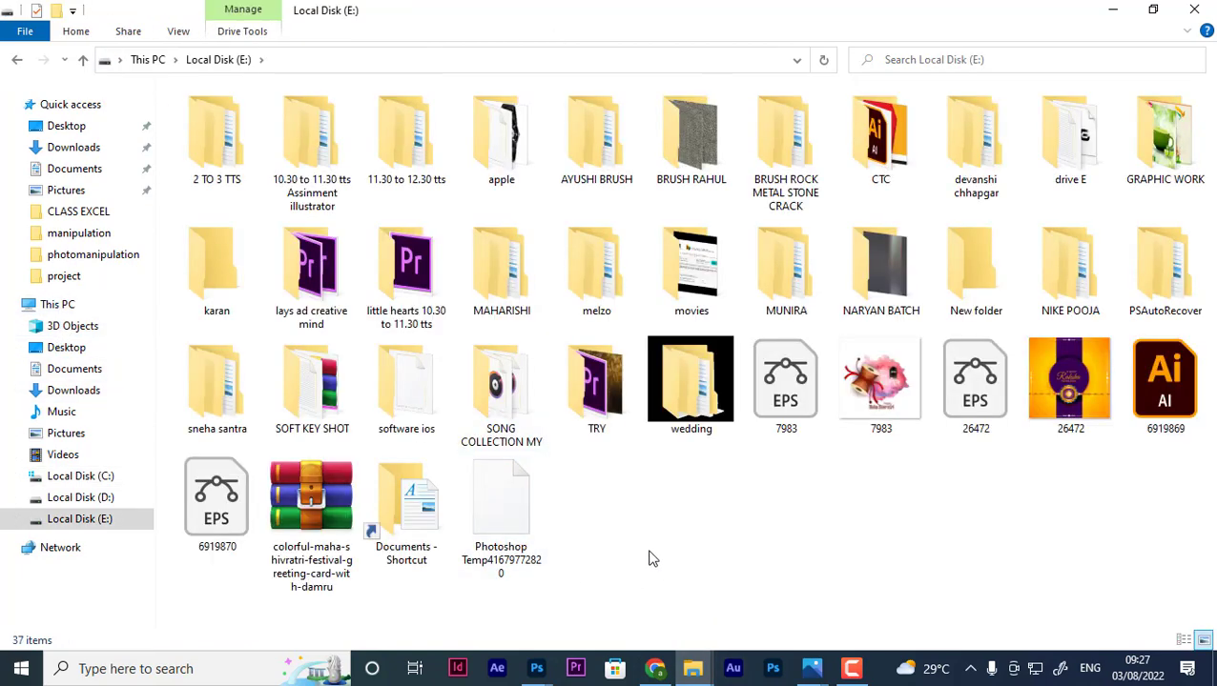
right_click(641, 553)
left_click(696, 410)
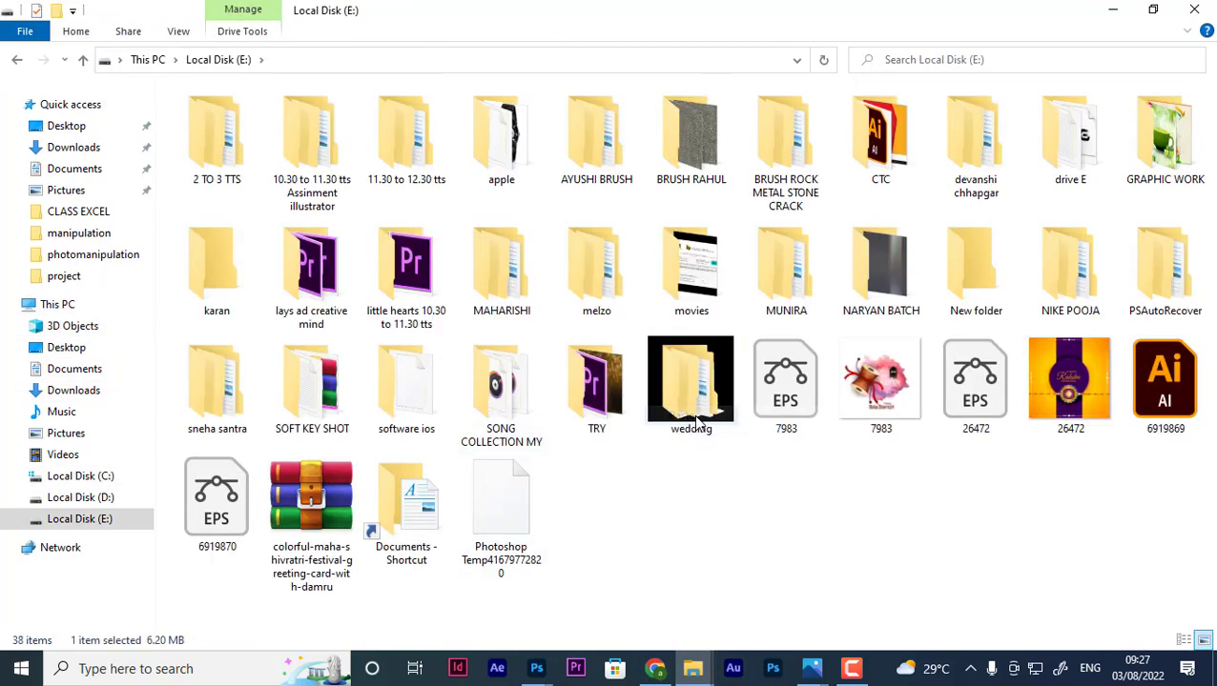
Extract the zip on Local Disk (E:) and locate the 20 Family Brushes ABR file.
right_click(597, 505)
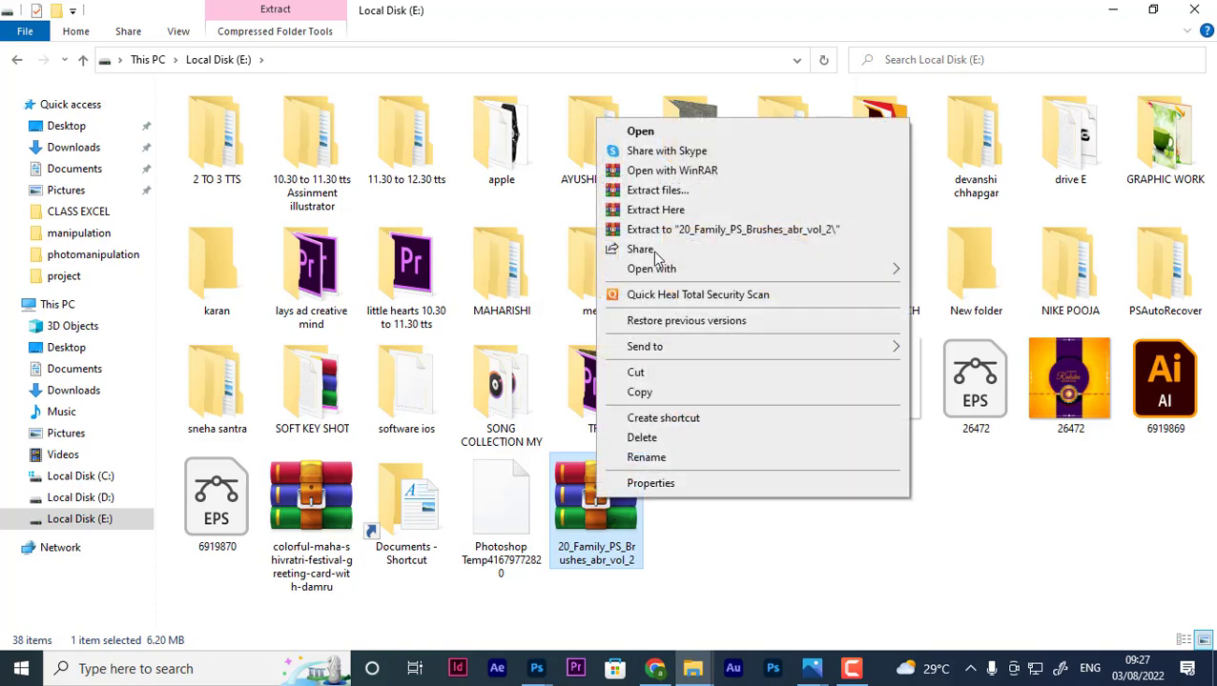
left_click(658, 207)
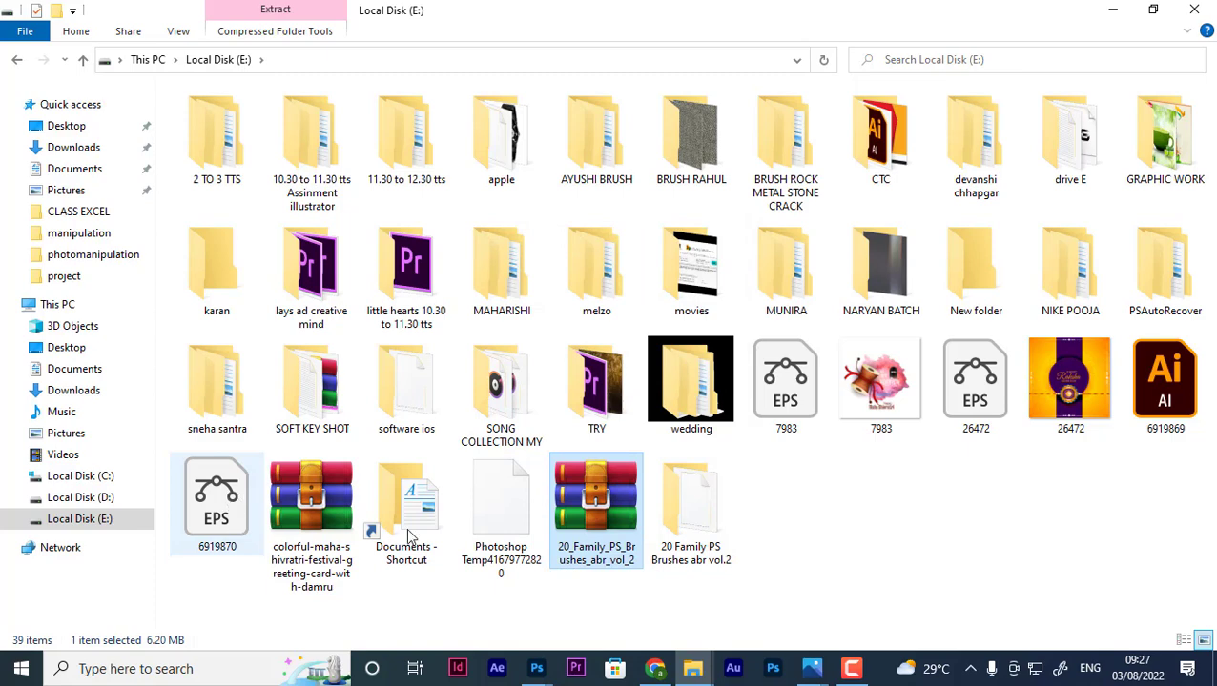
double_click(706, 510)
right_click(230, 124)
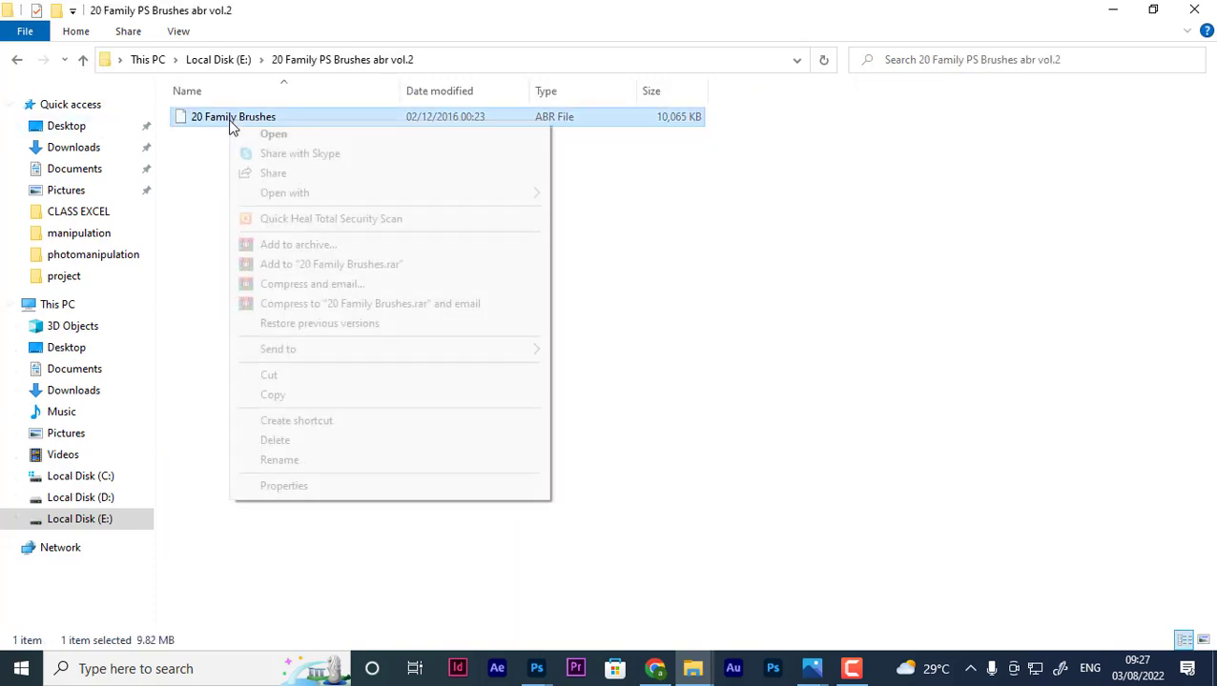
Load the 20 Family Brushes ABR into Photoshop and find the 20 Family Brushes 7 set.
mouse_move(284, 193)
left_click(656, 199)
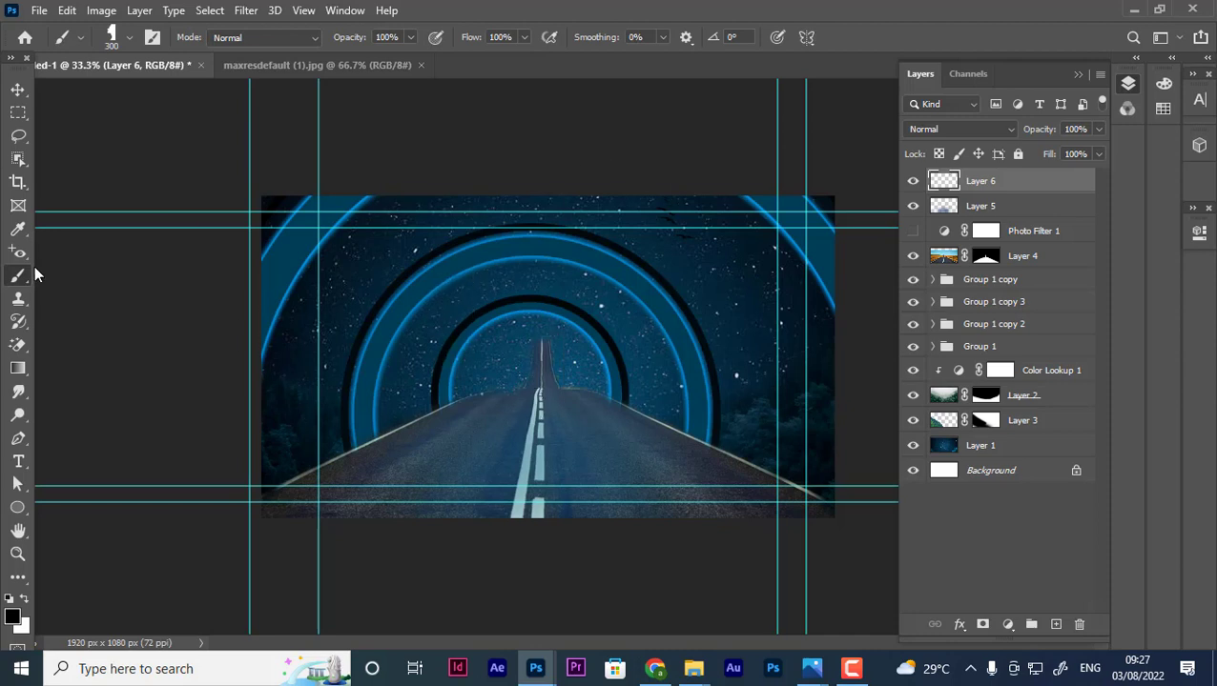
left_click(129, 38)
scroll(382, 325, "down", 3)
scroll(382, 325, "down", 2)
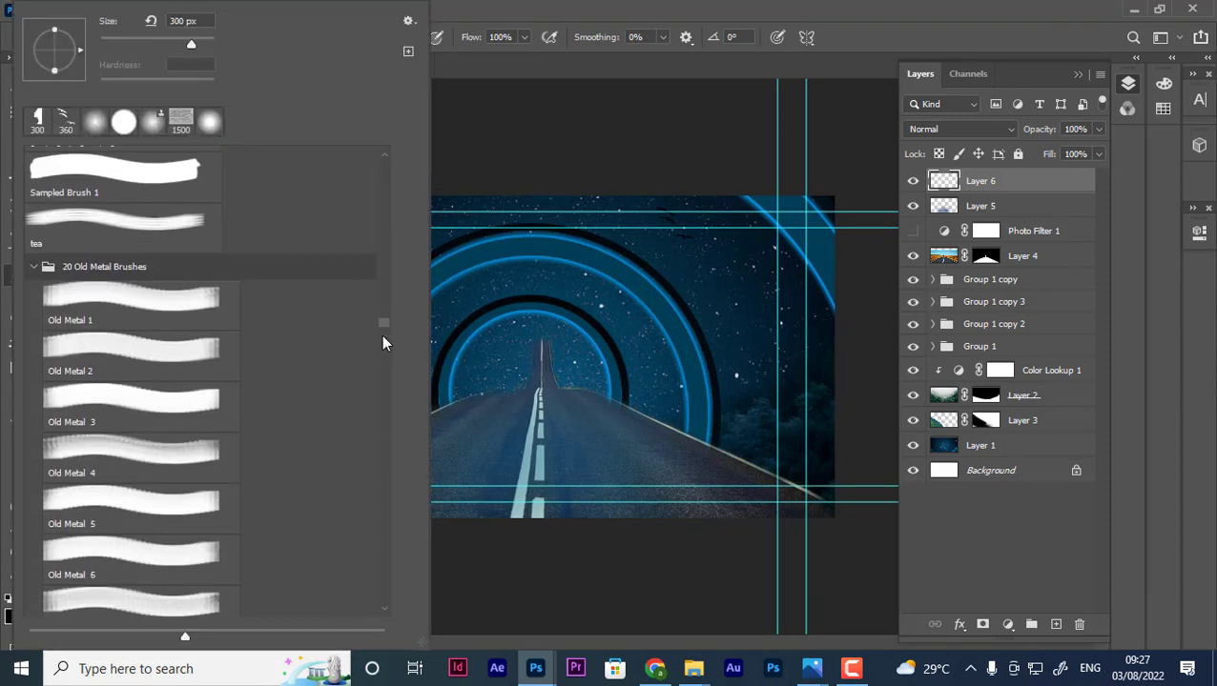
scroll(382, 337, "up", 5)
scroll(382, 333, "down", 5)
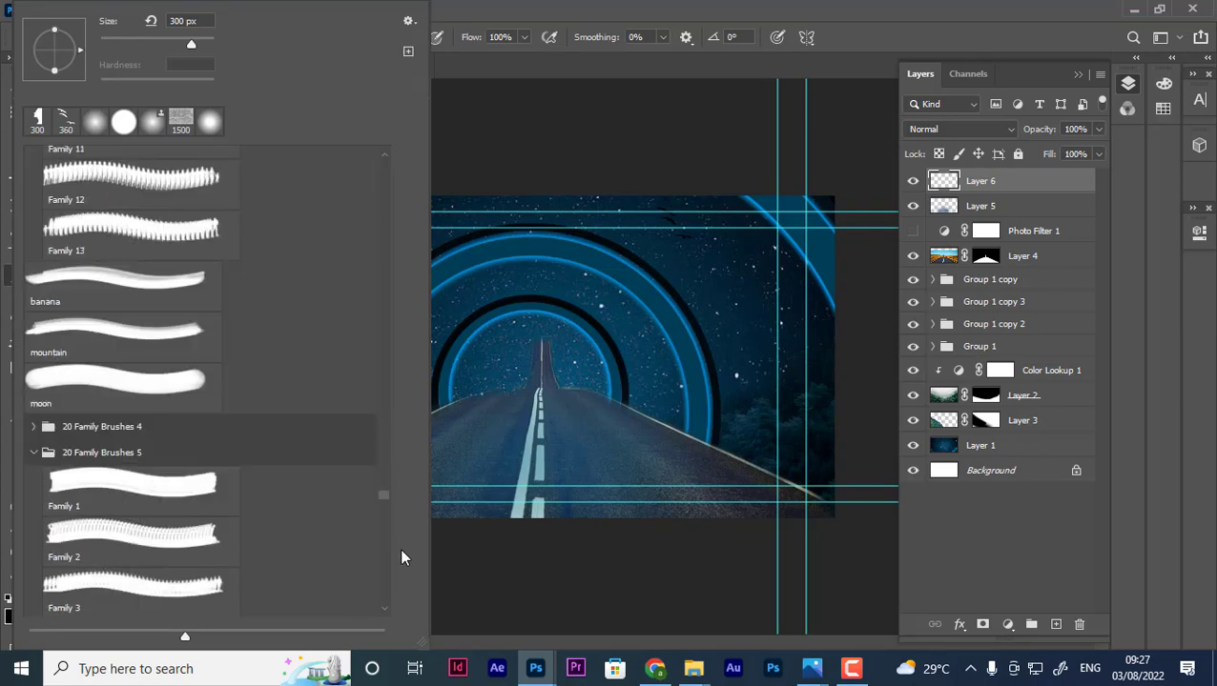
scroll(252, 569, "down", 5)
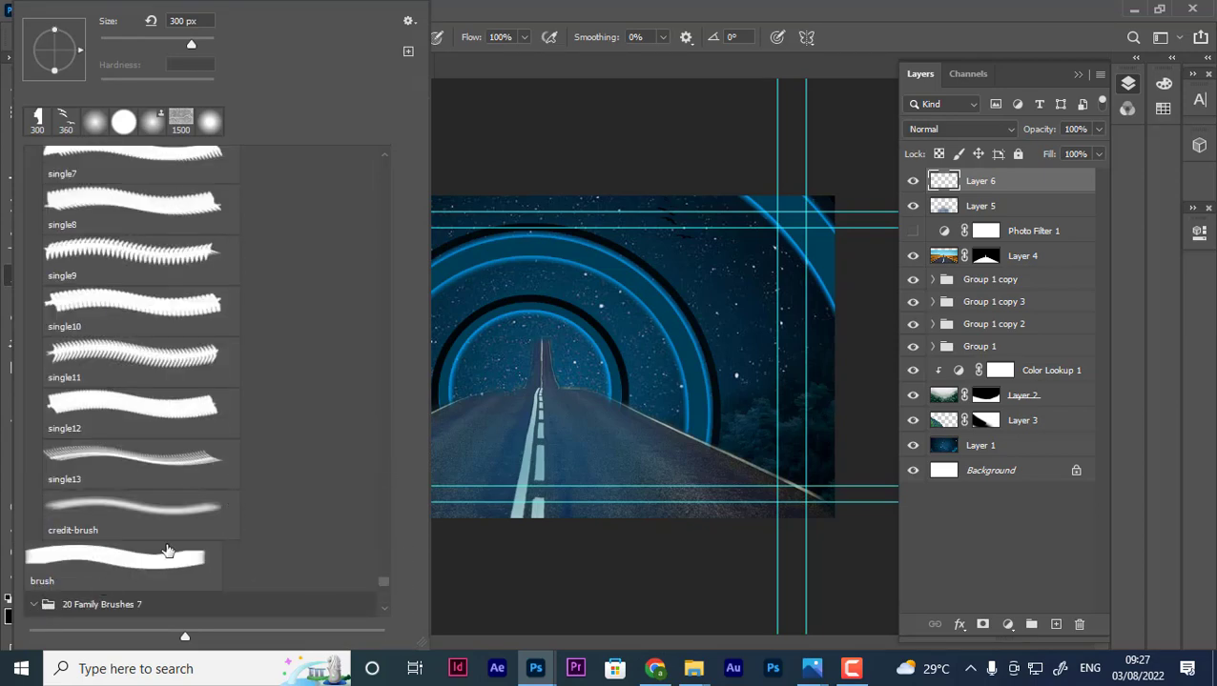
scroll(166, 551, "down", 3)
Try the Family 1 and Family 2 brushes, settling on Family 4.
left_click(116, 553)
scroll(69, 514, "down", 1)
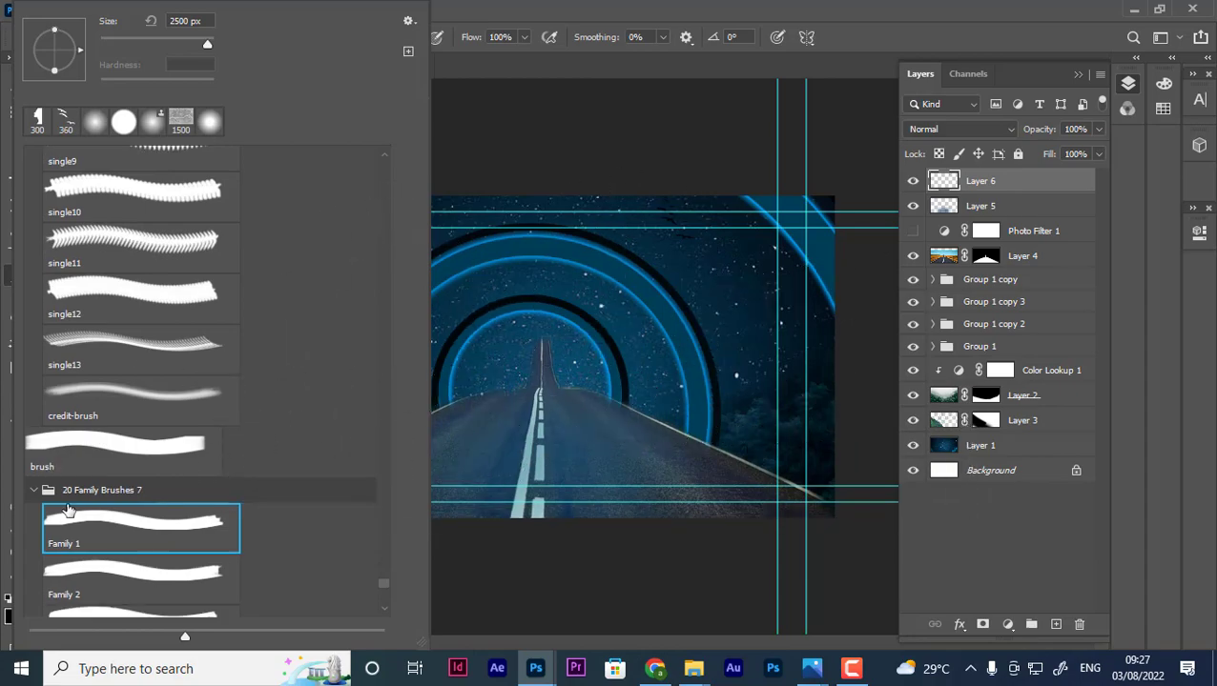
scroll(69, 513, "down", 2)
left_click(77, 496)
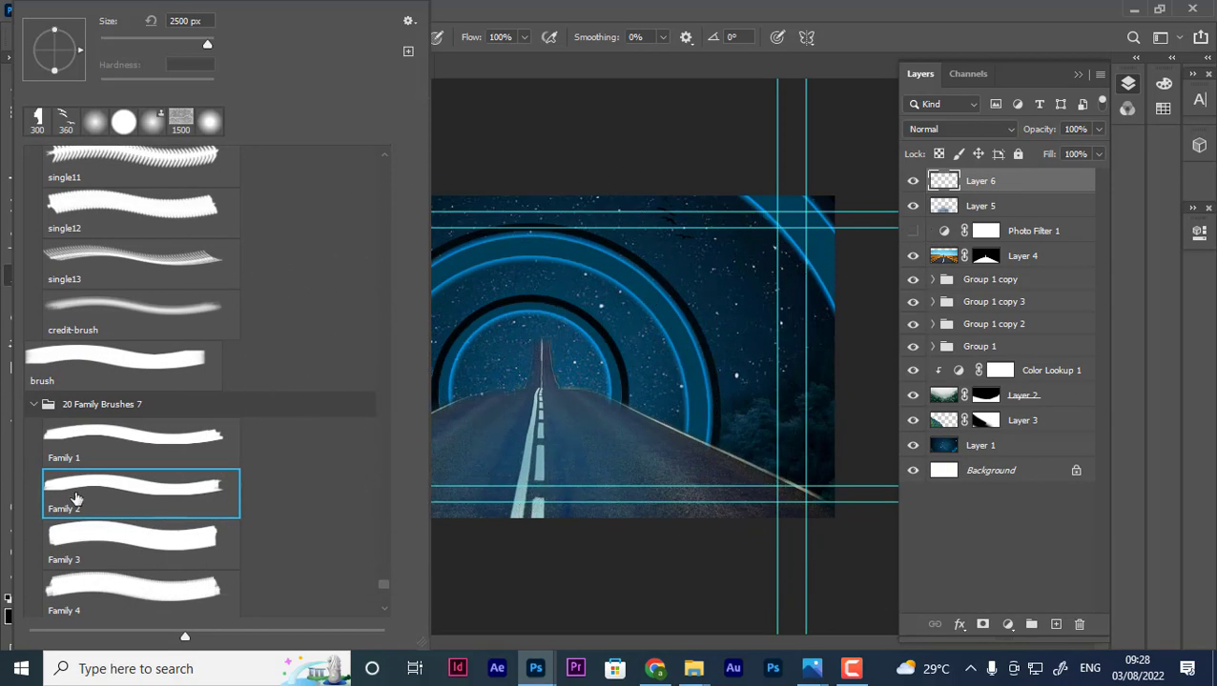
scroll(118, 497, "down", 2)
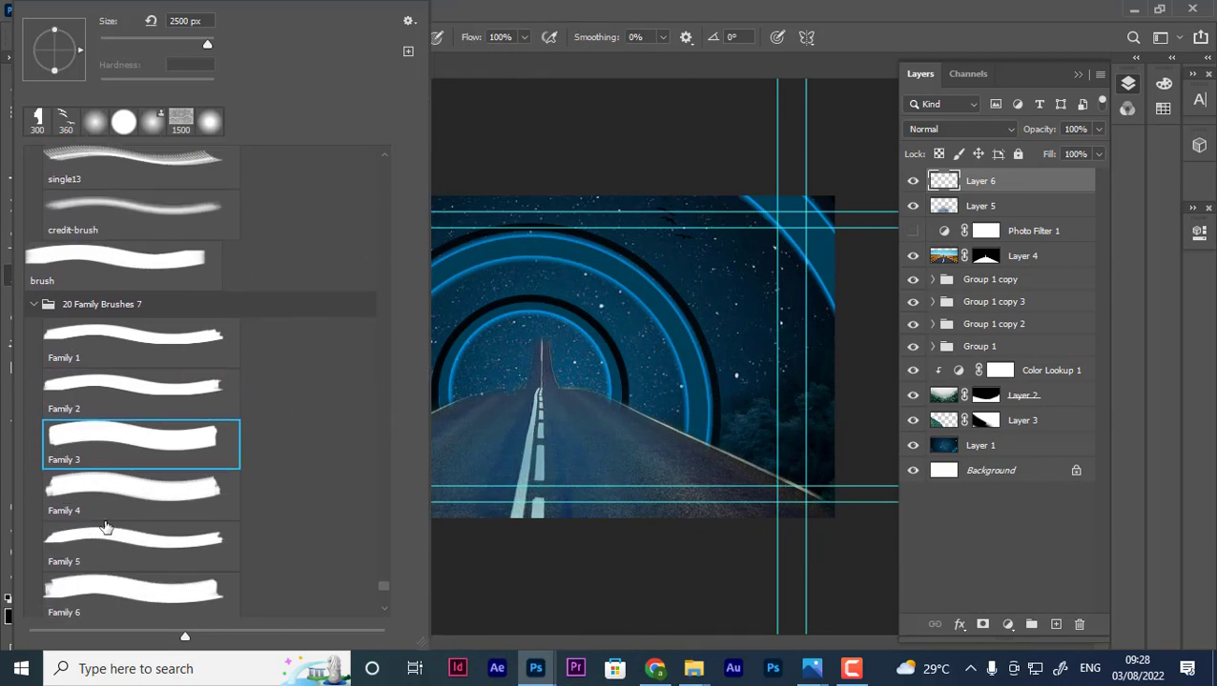
left_click(118, 495)
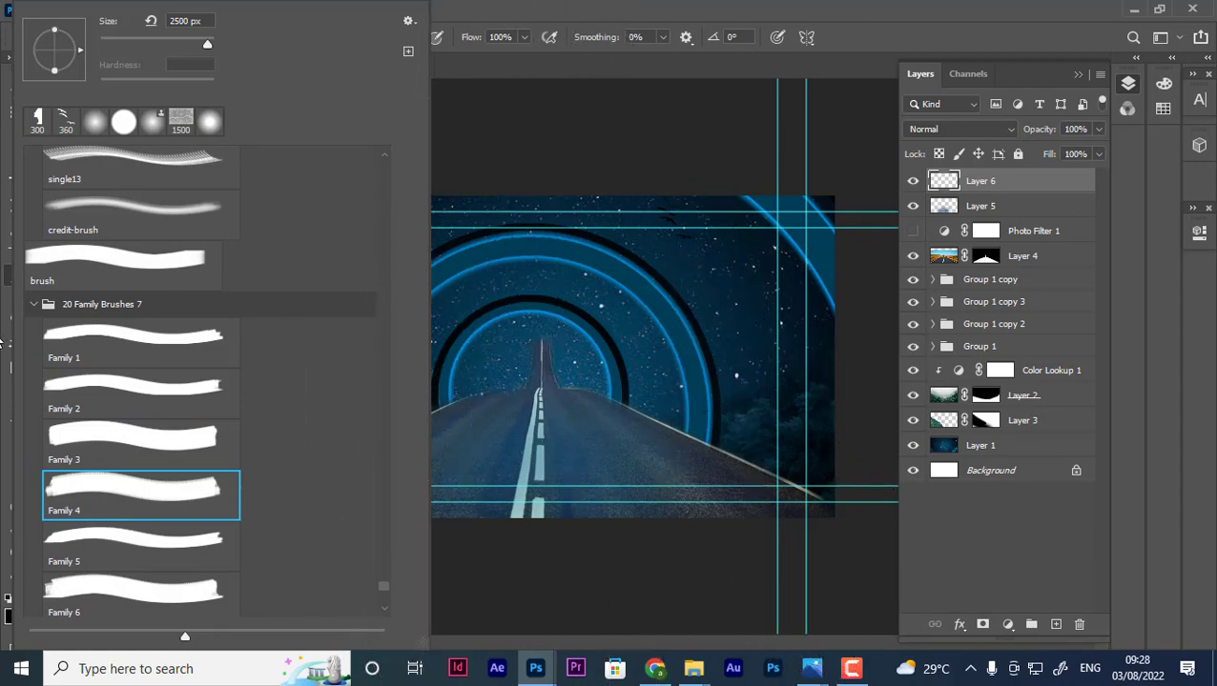
key("Return")
key("bracketleft")
key("bracketleft")
key("bracketleft")
key("bracketleft")
key("bracketleft")
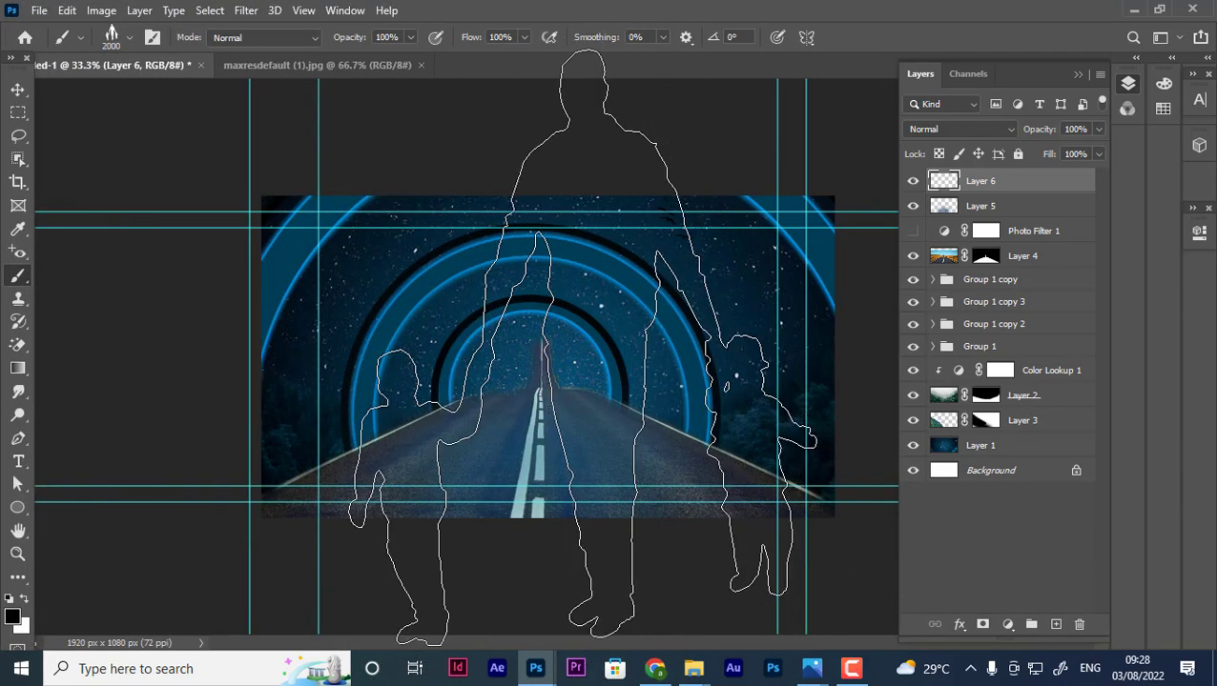
key("bracketleft")
key("bracketleft")
key("bracketleft")
key("bracketleft")
key("bracketleft")
key("bracketleft")
key("bracketleft")
key("bracketleft")
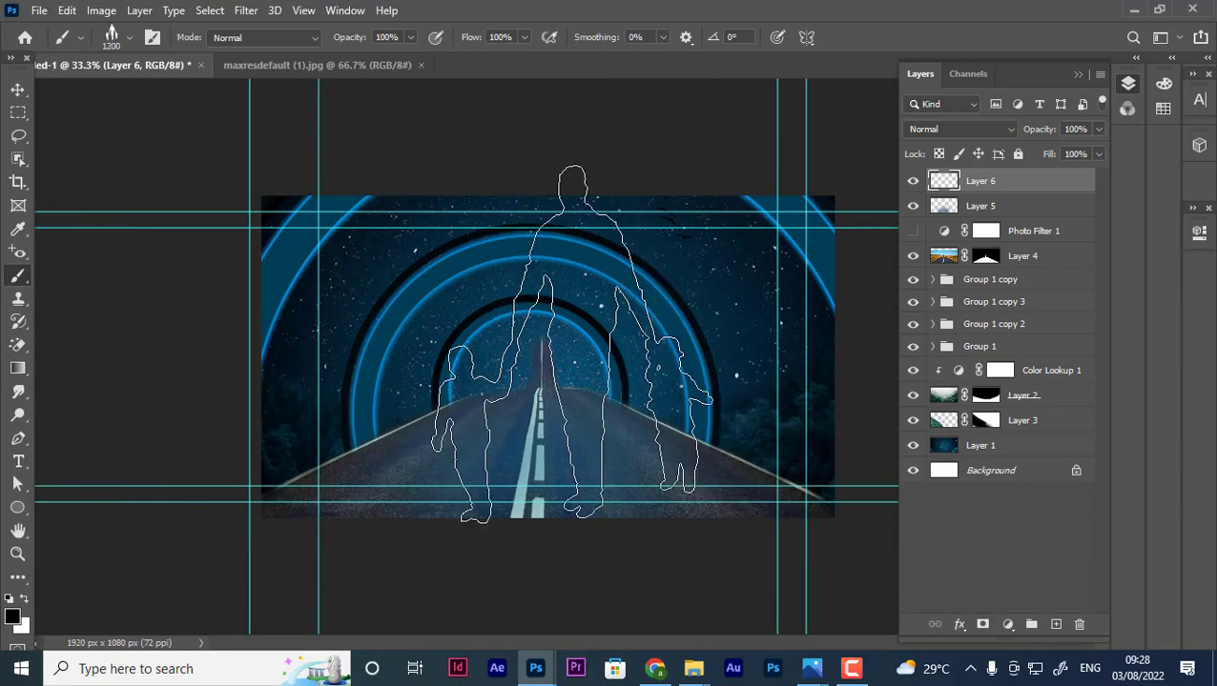
key("bracketleft")
key("bracketleft")
key("bracketleft")
key("bracketleft")
key("bracketleft")
key("bracketleft")
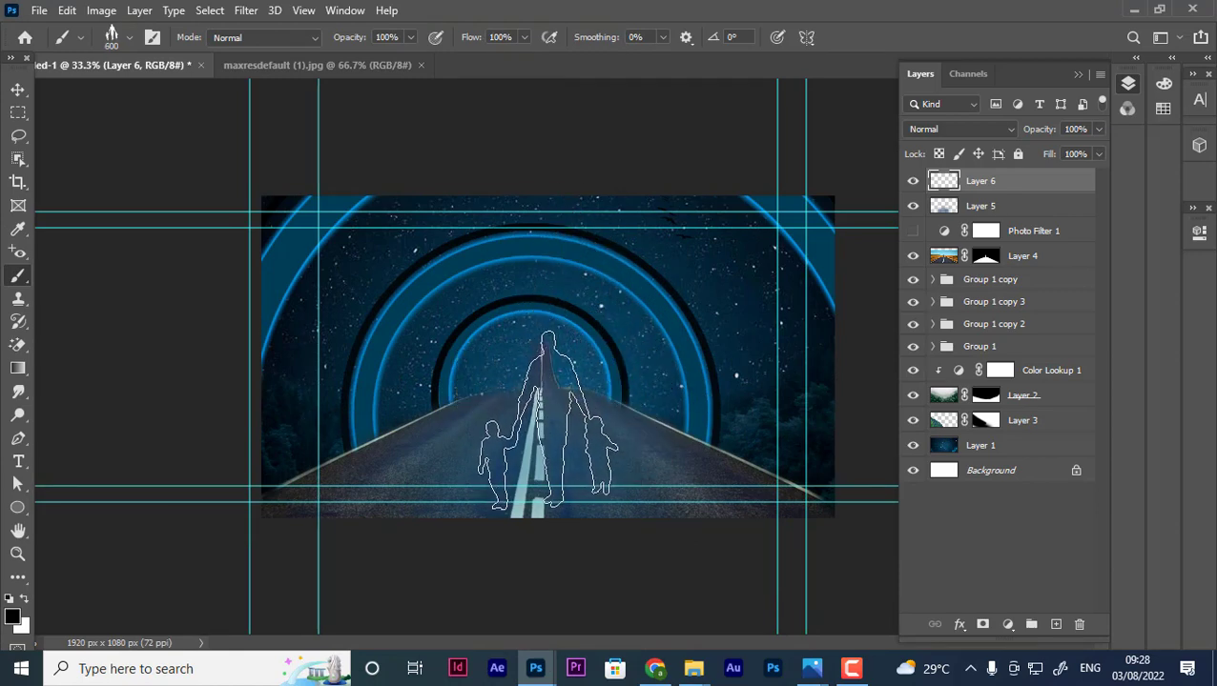
key("bracketleft")
key("bracketleft")
key("bracketleft")
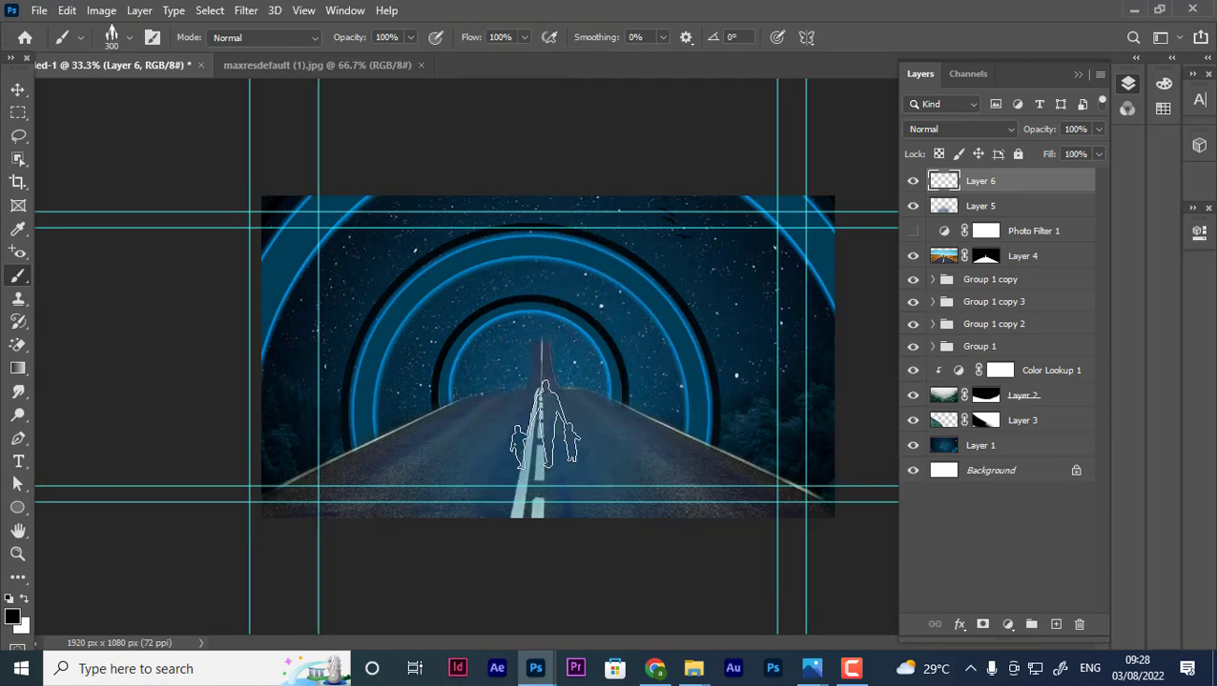
left_click(545, 425)
key("ctrl+z")
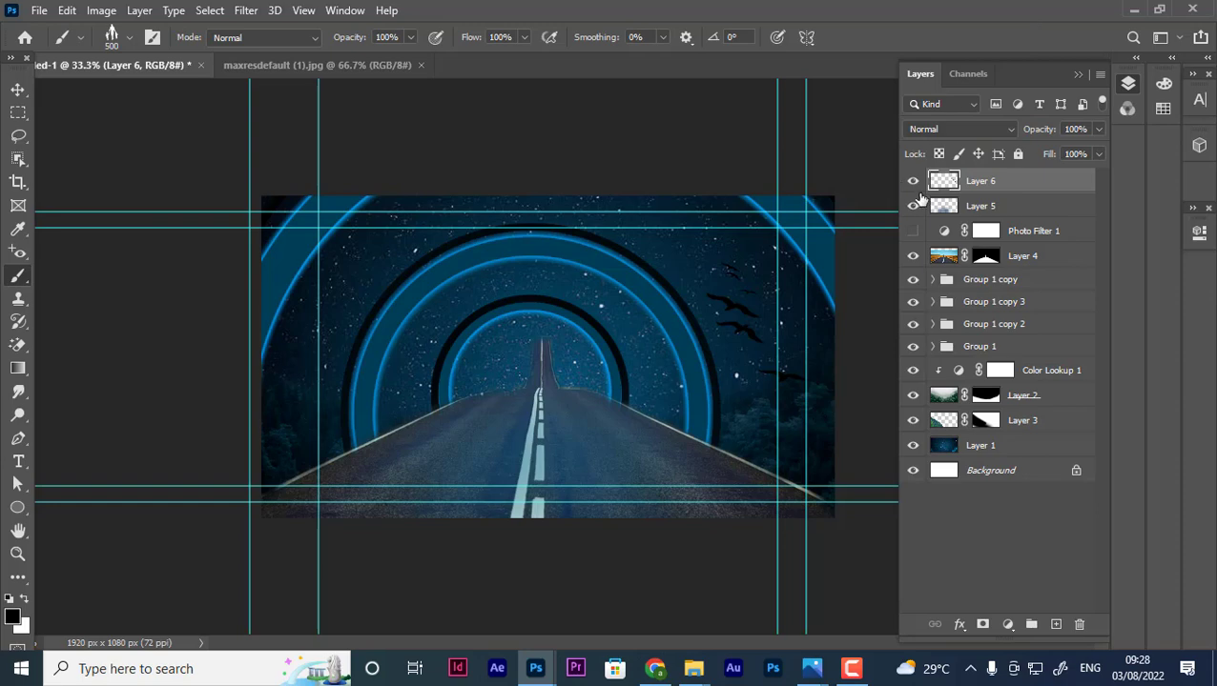
mouse_move(534, 669)
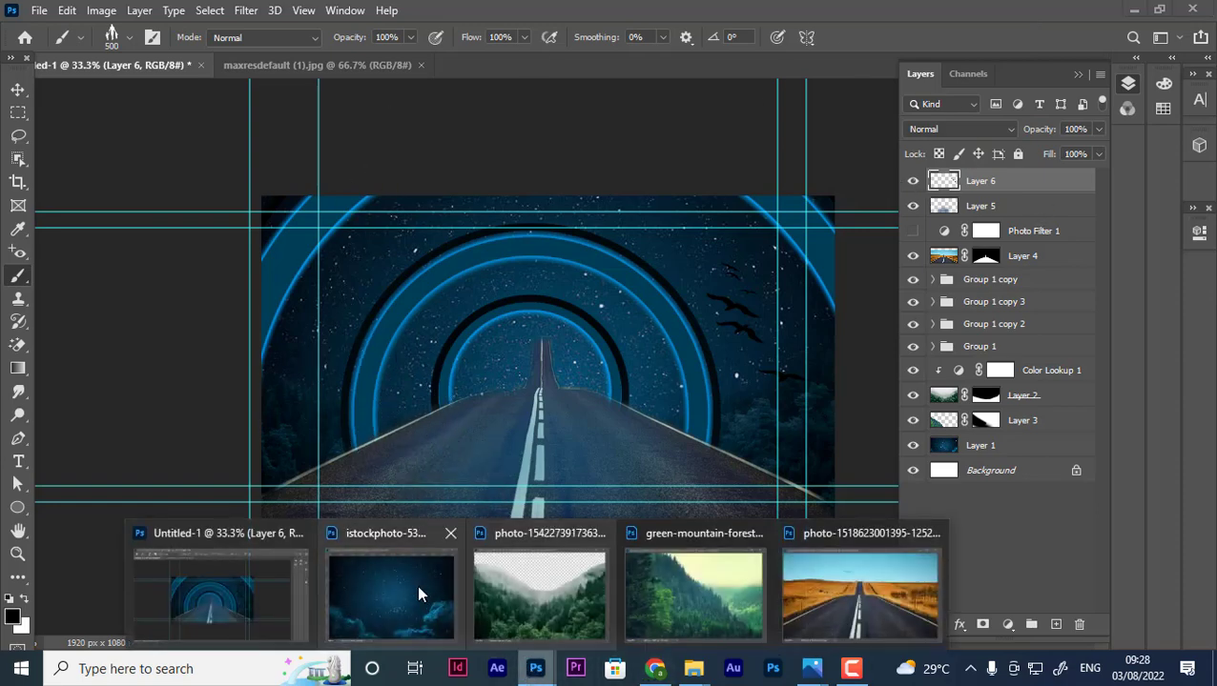
Select the standing man in maxresdefault (1).jpg and copy him onto Layer 1.
left_click(250, 559)
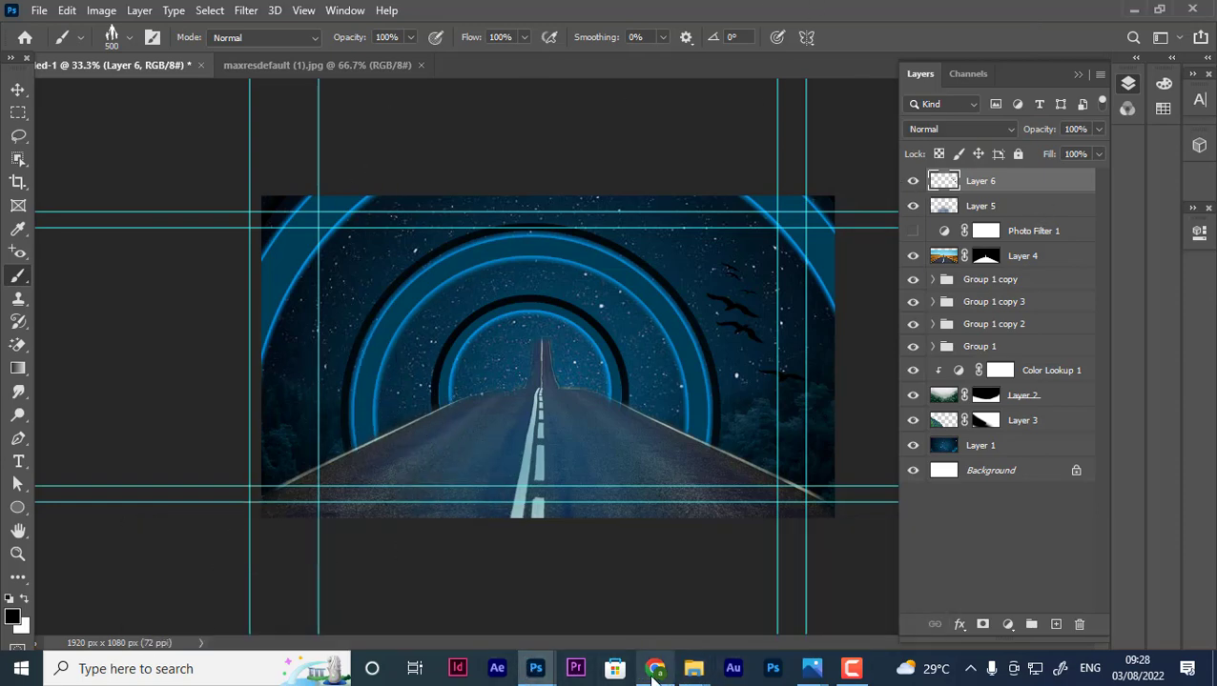
left_click(851, 669)
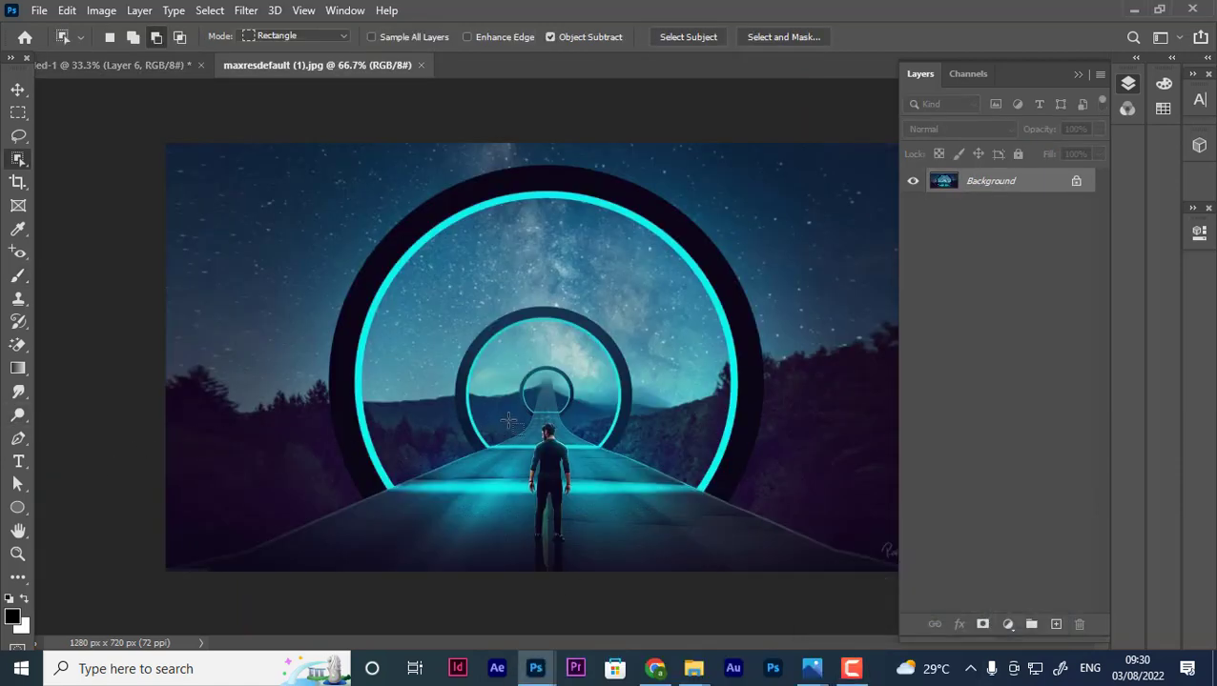
left_click_drag(508, 420, 578, 547)
key("ctrl+j")
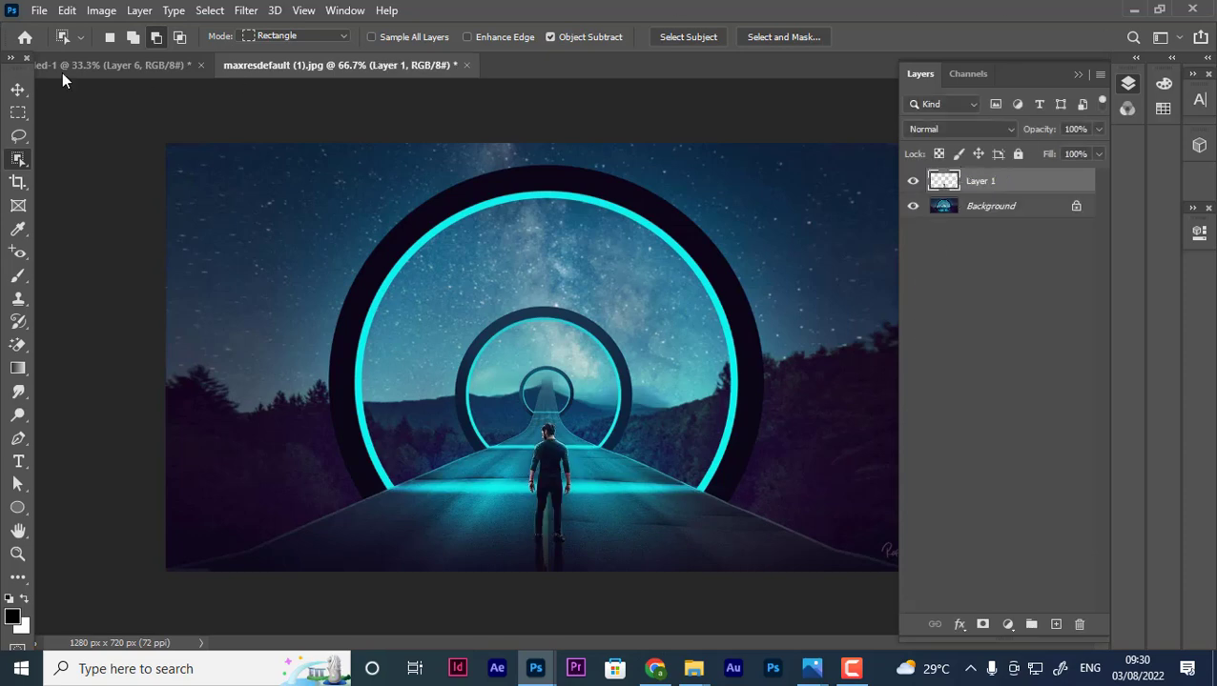
key("v")
left_click_drag(372, 65, 547, 140)
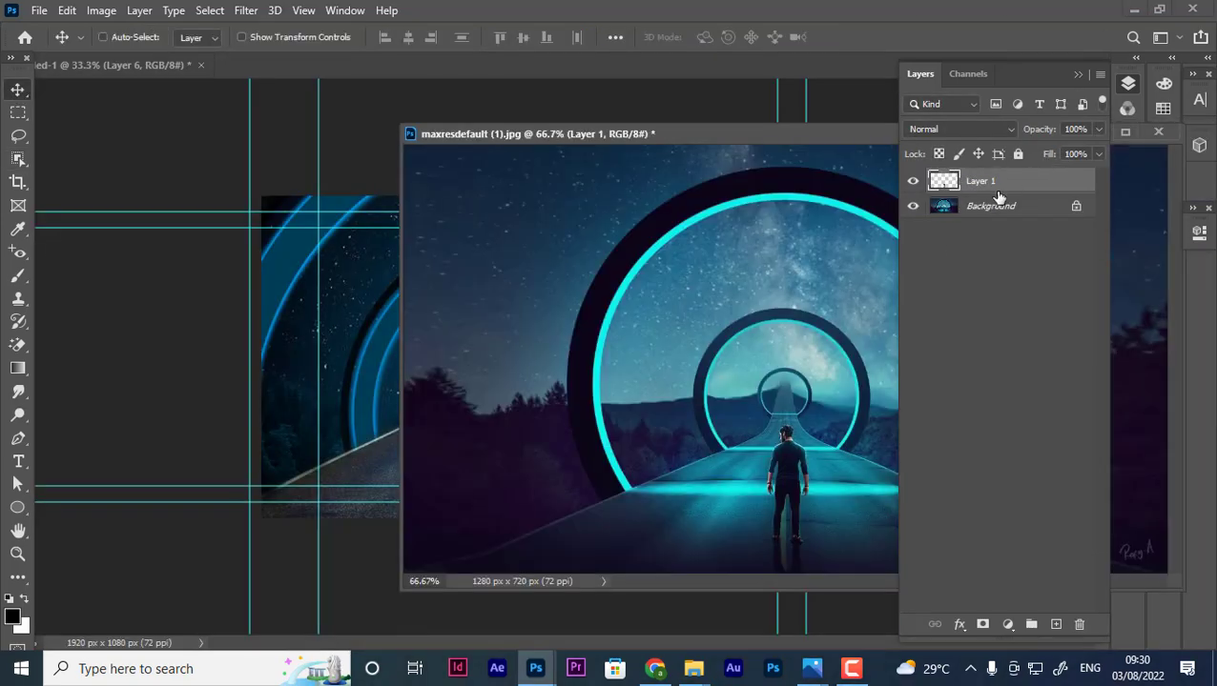
Bring the man into the composite on the road's centre line as a smart object.
left_click_drag(996, 193, 358, 467)
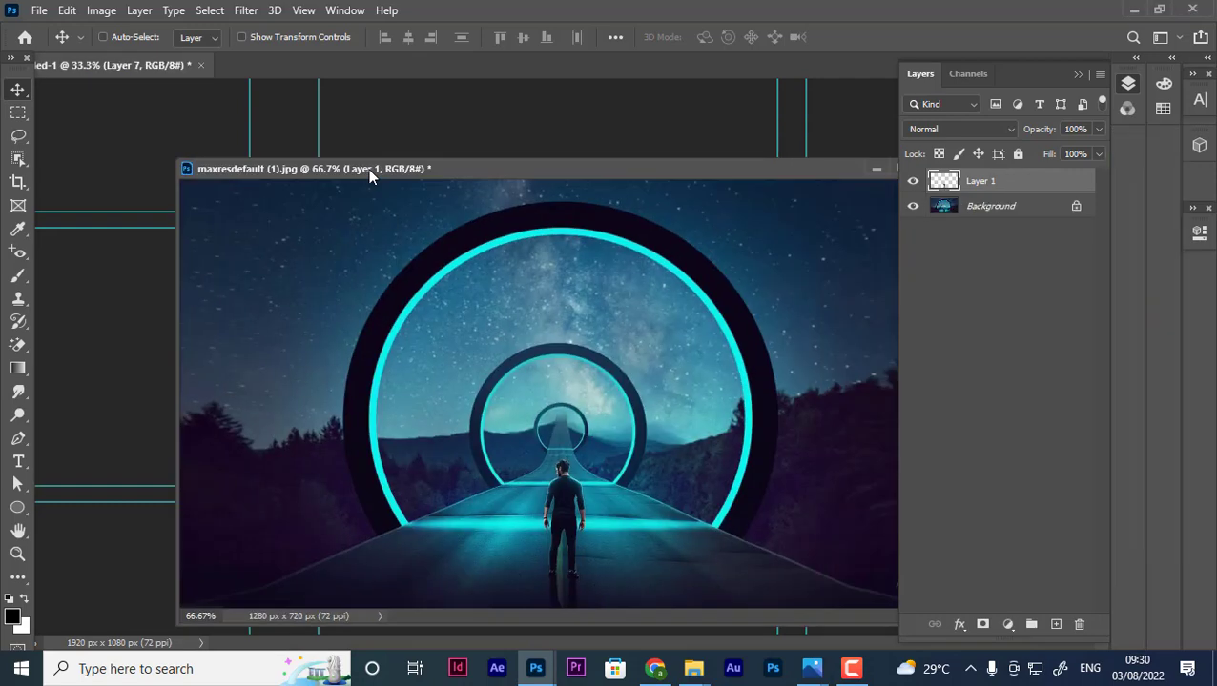
left_click_drag(869, 136, 641, 154)
left_click(615, 164)
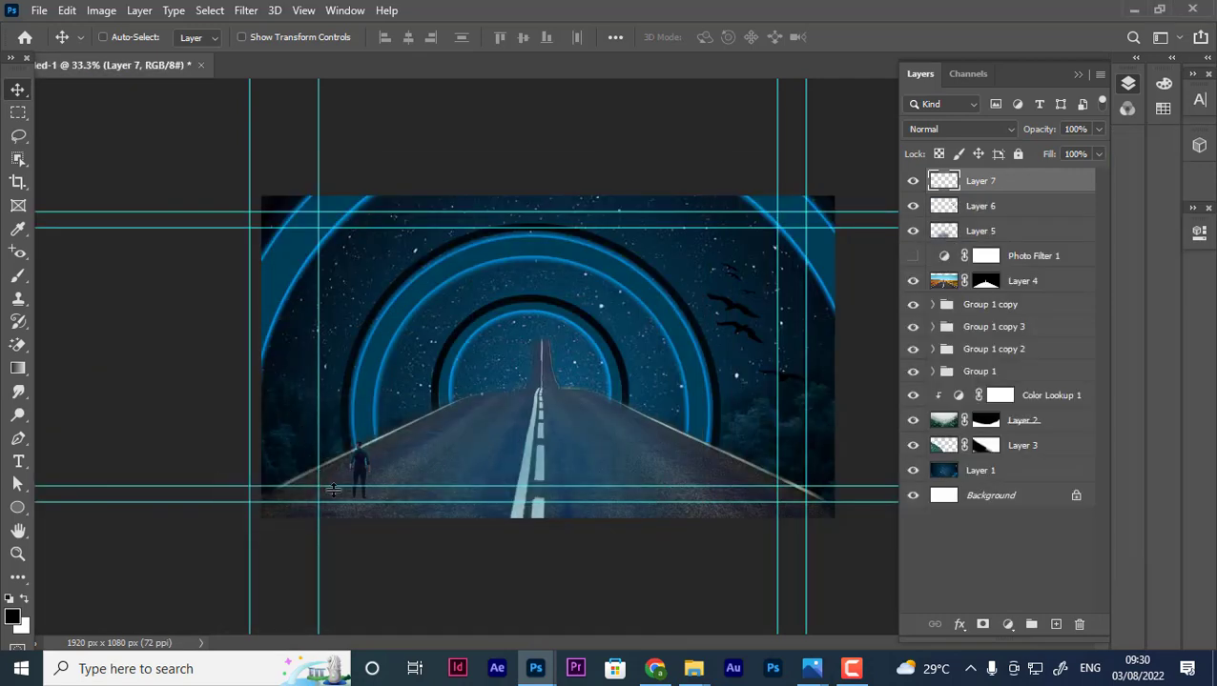
left_click_drag(333, 490, 516, 441)
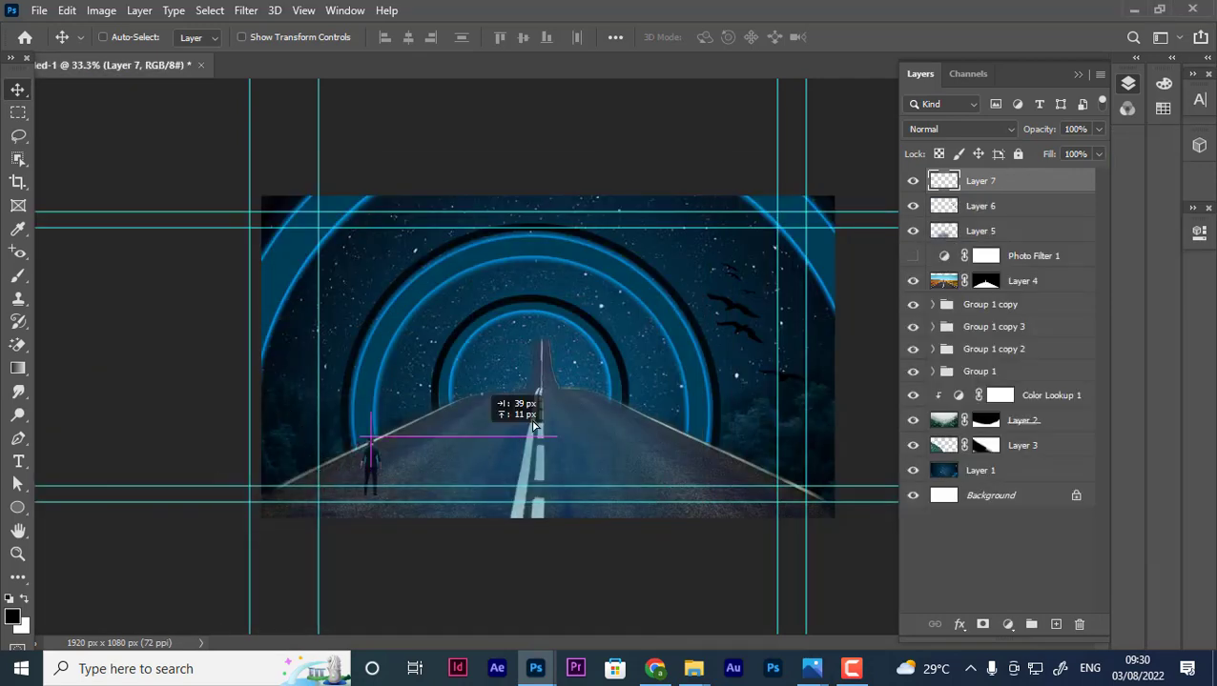
right_click(1046, 193)
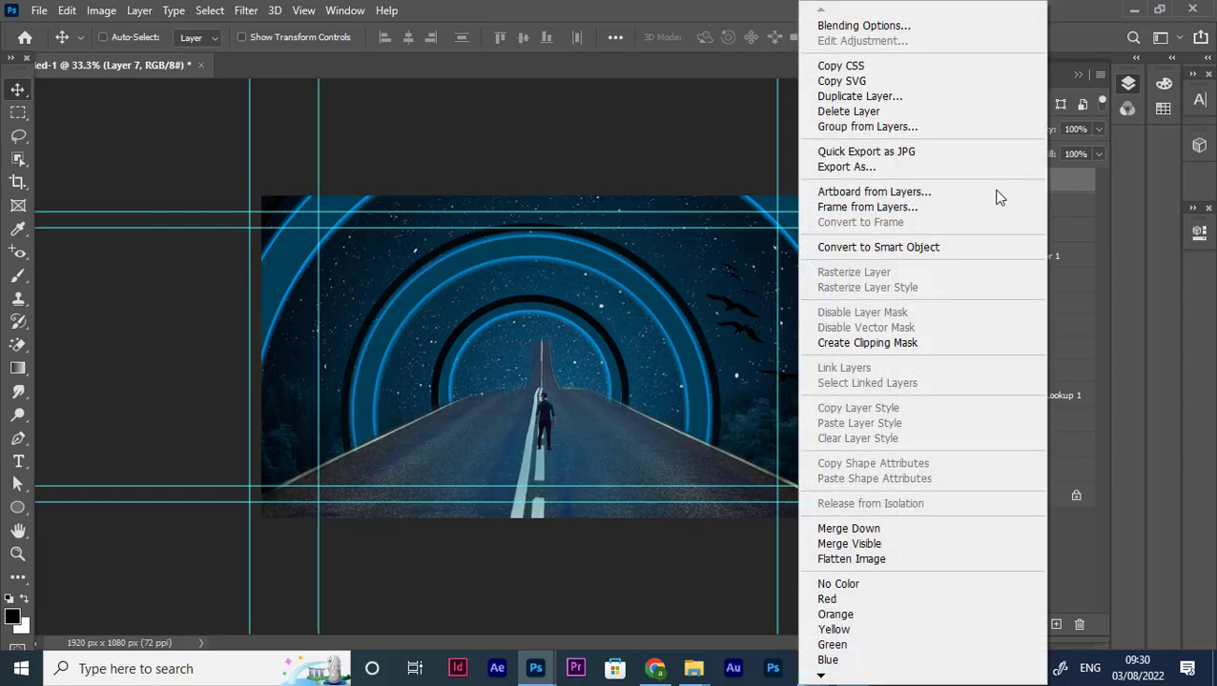
left_click(877, 247)
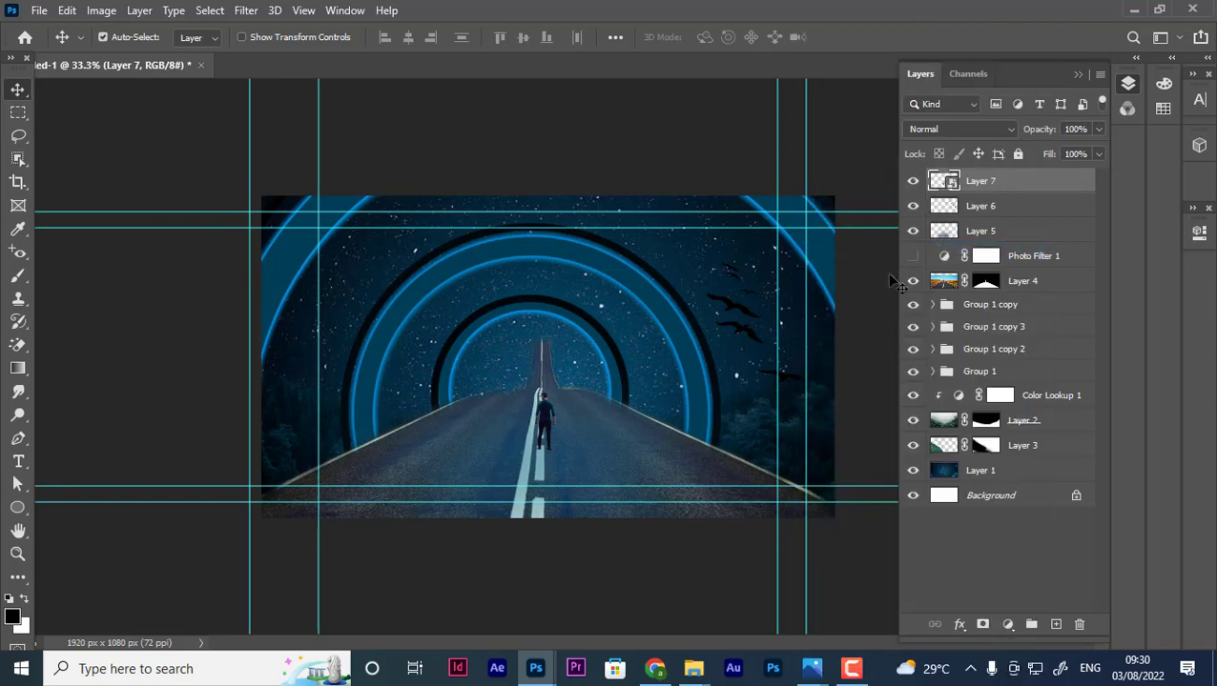
Scale the man to about 240% and nudge him slightly right on the road.
key("ctrl+t")
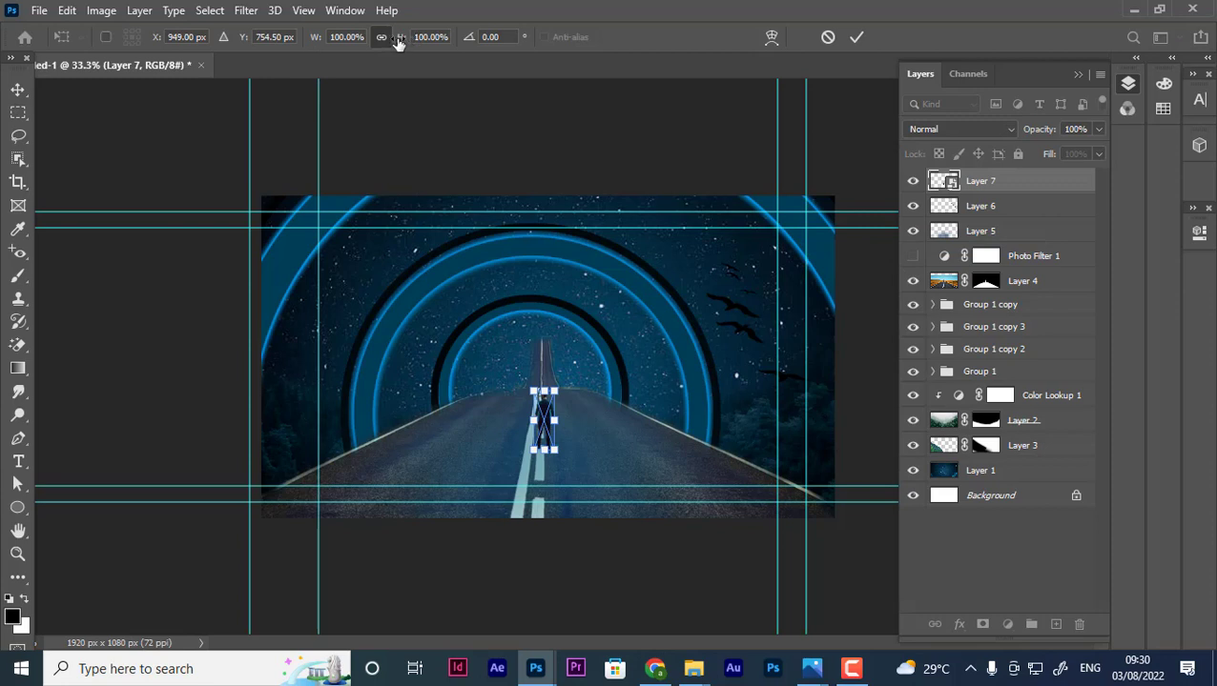
left_click_drag(400, 41, 551, 67)
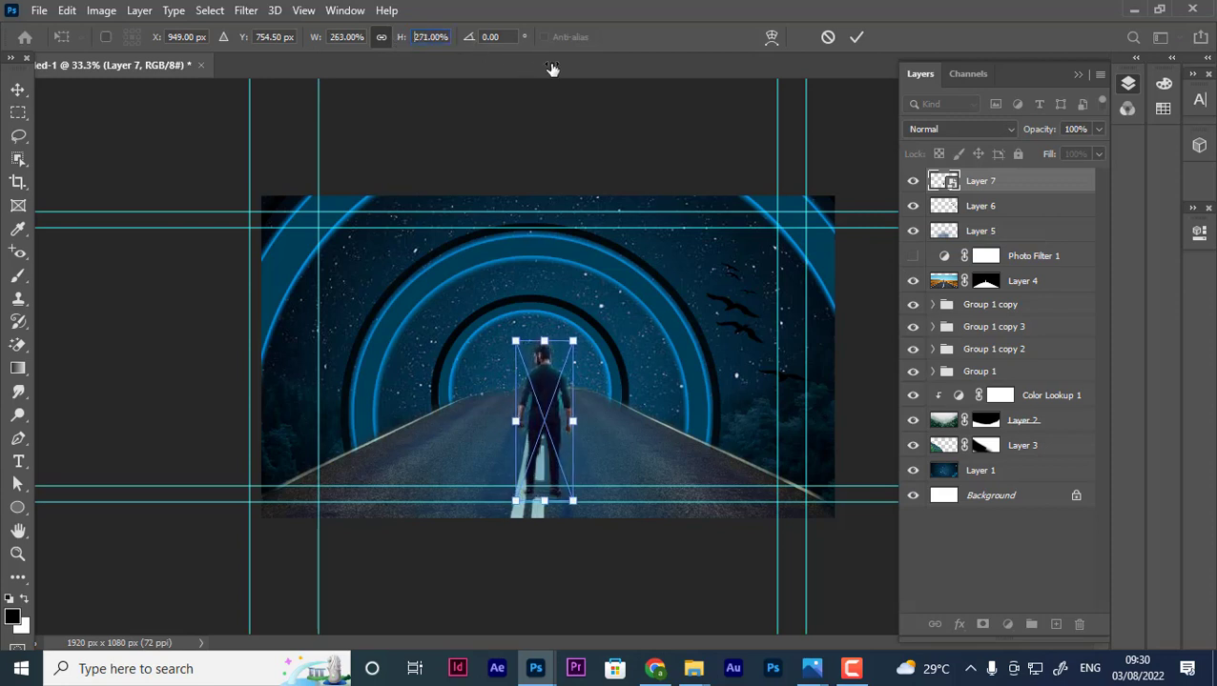
left_click_drag(551, 481, 532, 443)
key("Return")
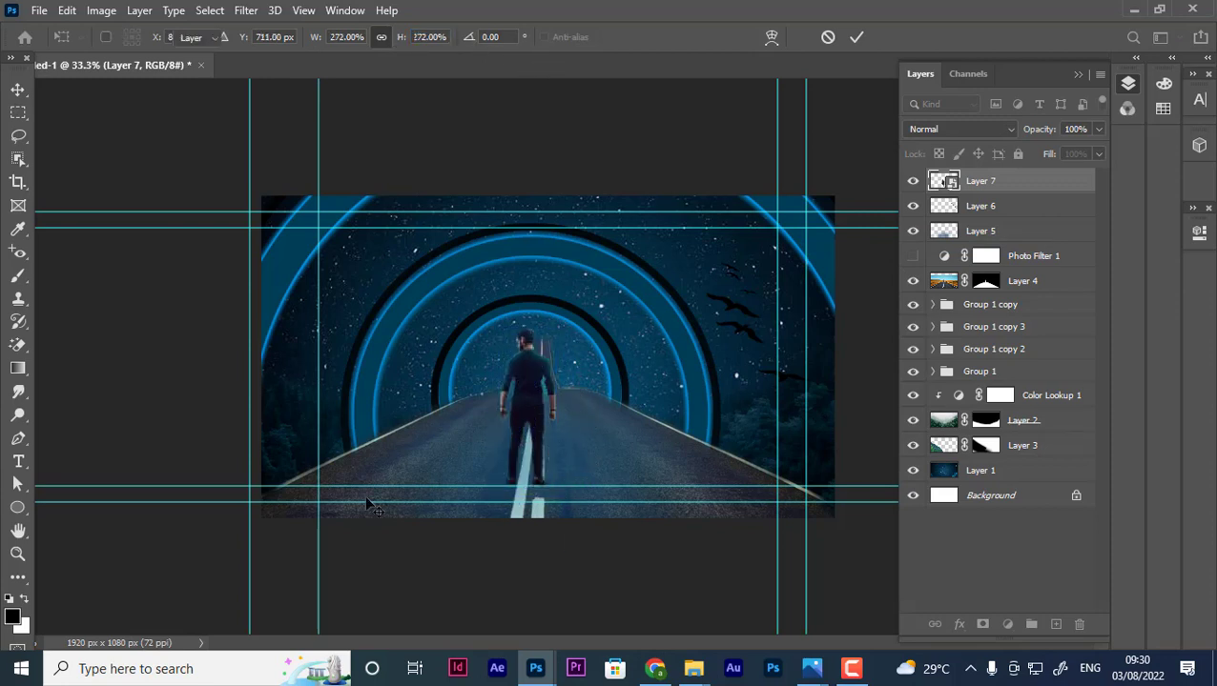
key("ctrl+t")
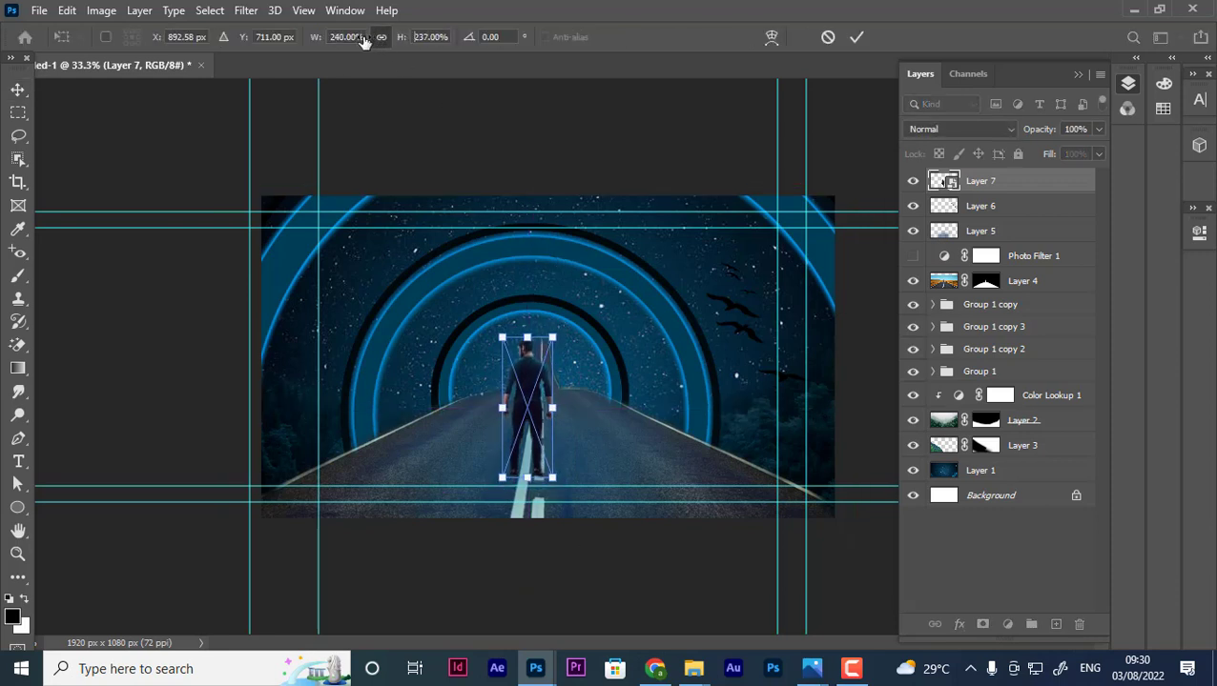
left_click_drag(401, 38, 372, 40)
key("Return")
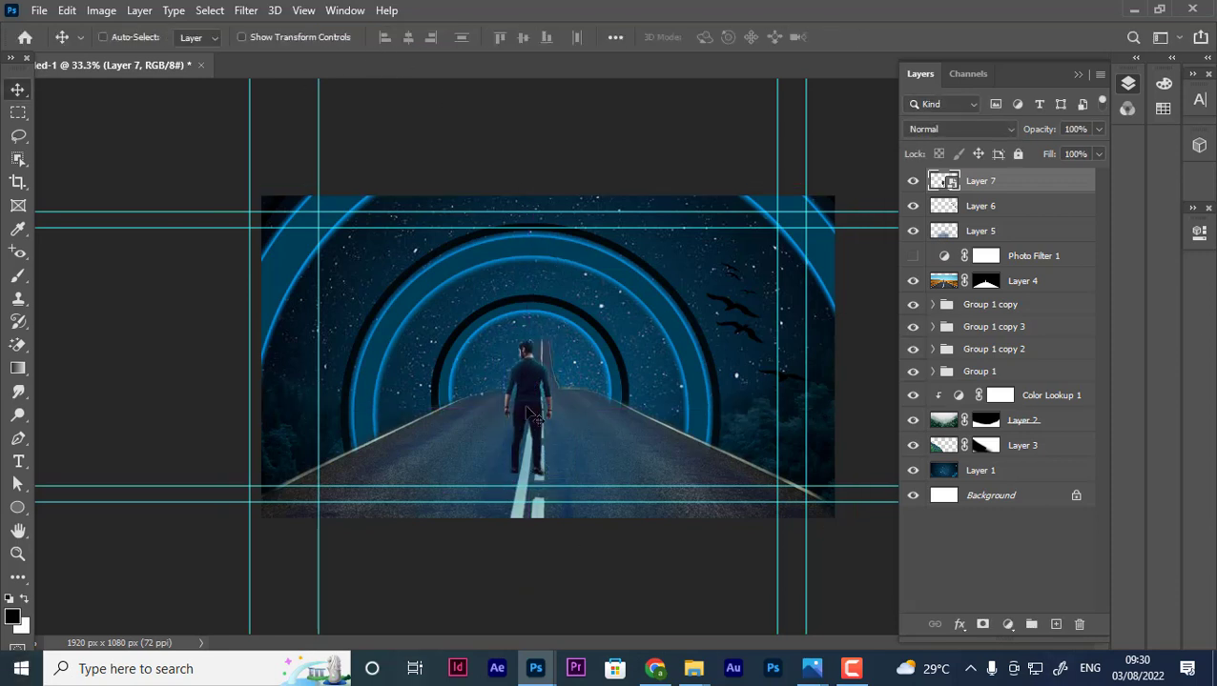
left_click_drag(530, 411, 537, 414)
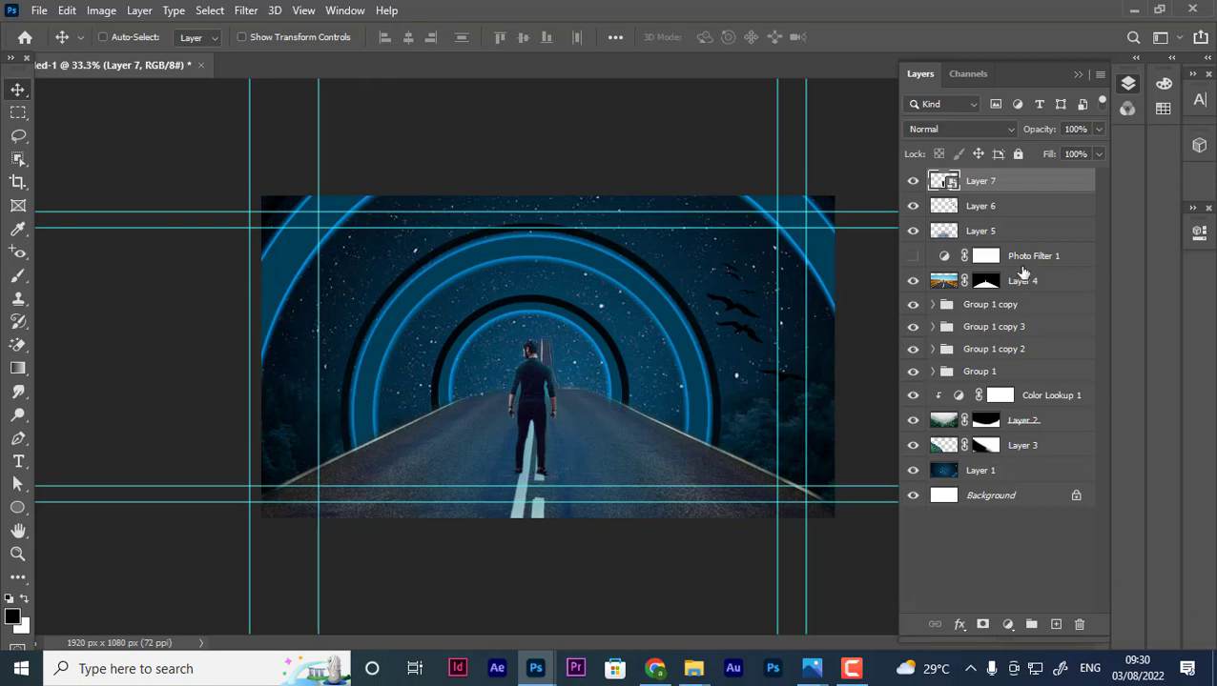
Add a new empty Layer 8 beneath the man's layer and switch to the Brush tool.
left_click(1055, 625)
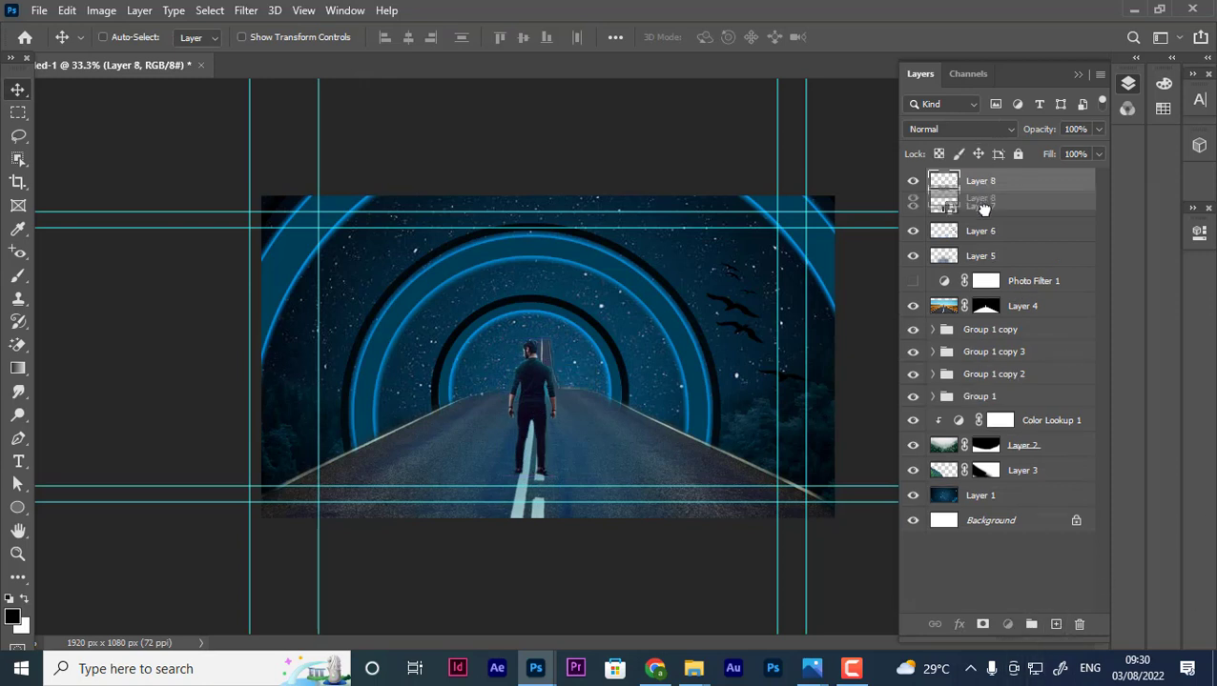
left_click_drag(977, 181, 982, 212)
key("b")
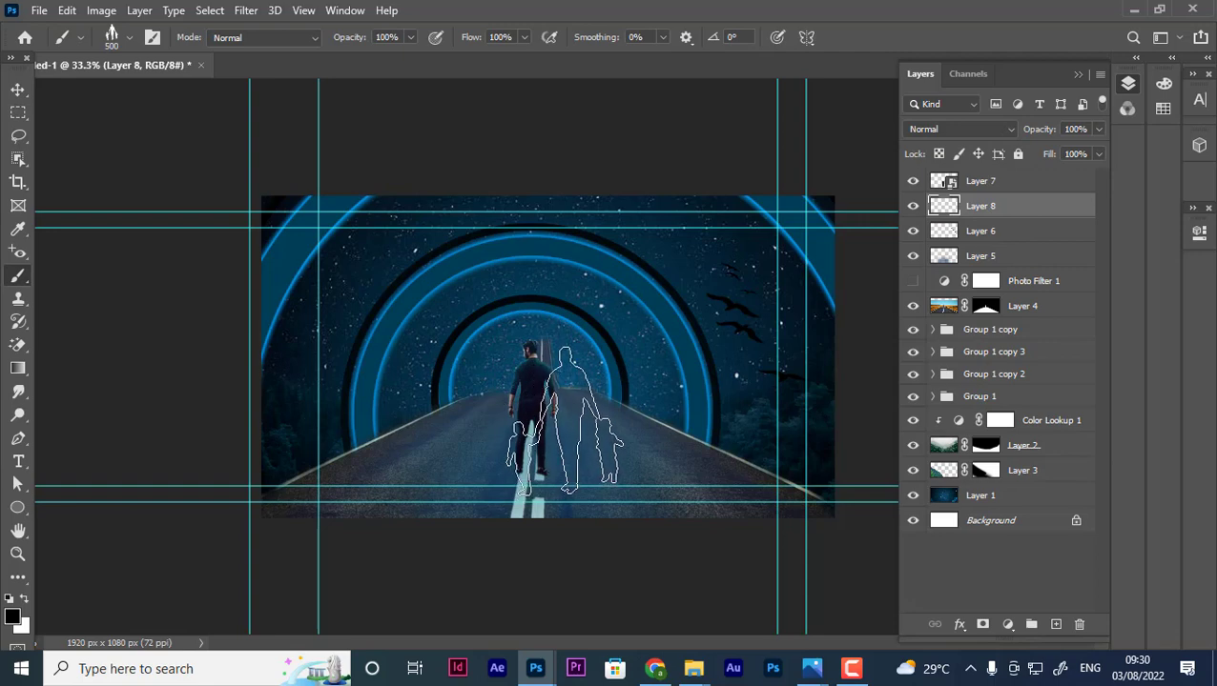
Choose the Soft Round brush and set Layer 8's opacity to 73%.
left_click(123, 39)
scroll(138, 185, "up", 3)
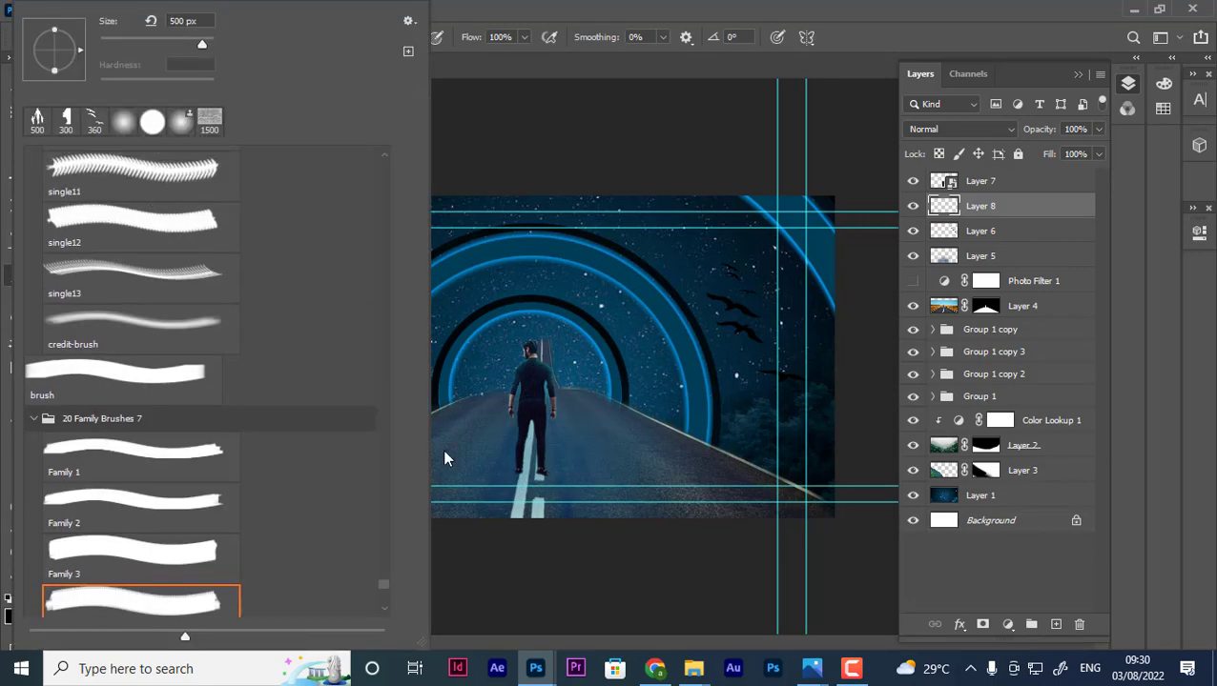
left_click_drag(384, 585, 384, 204)
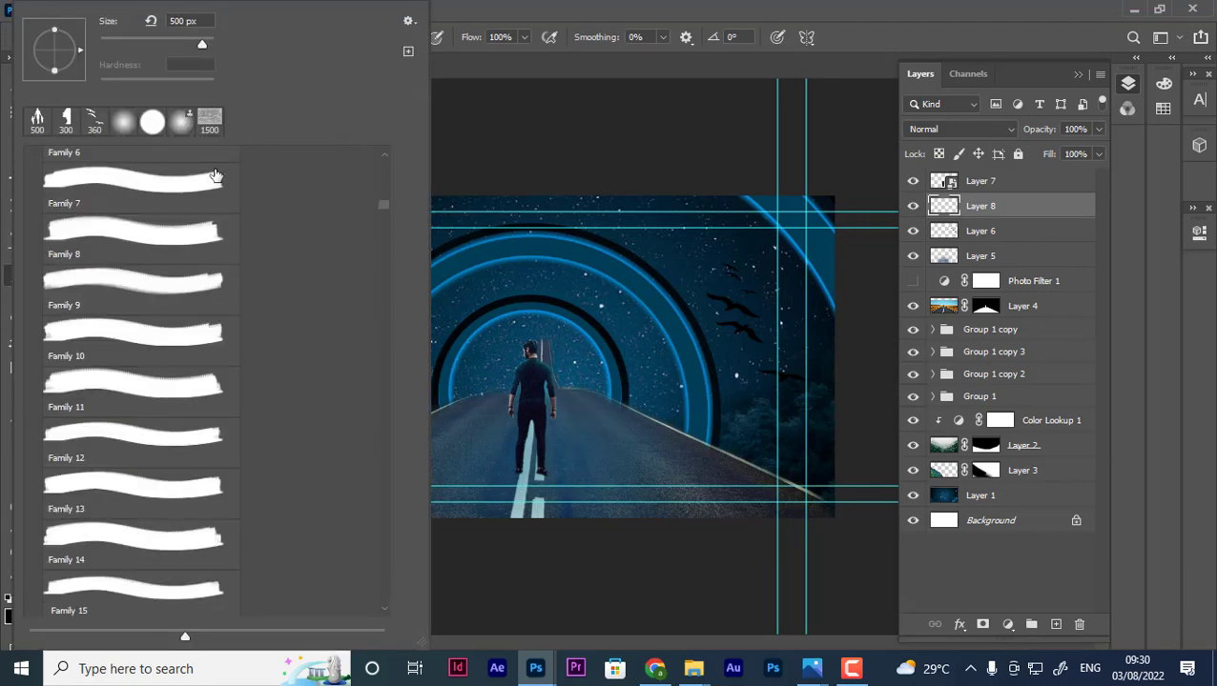
scroll(127, 238, "up", 4)
scroll(128, 238, "up", 3)
scroll(105, 241, "up", 4)
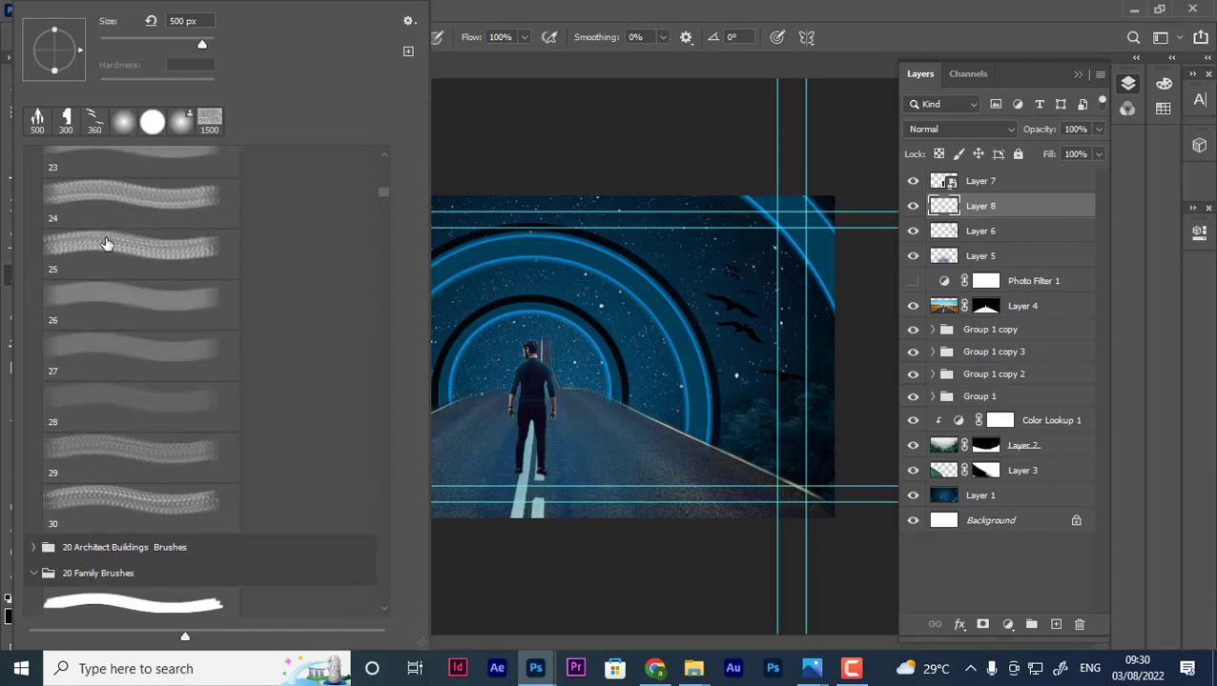
scroll(190, 190, "up", 3)
left_click_drag(380, 188, 382, 143)
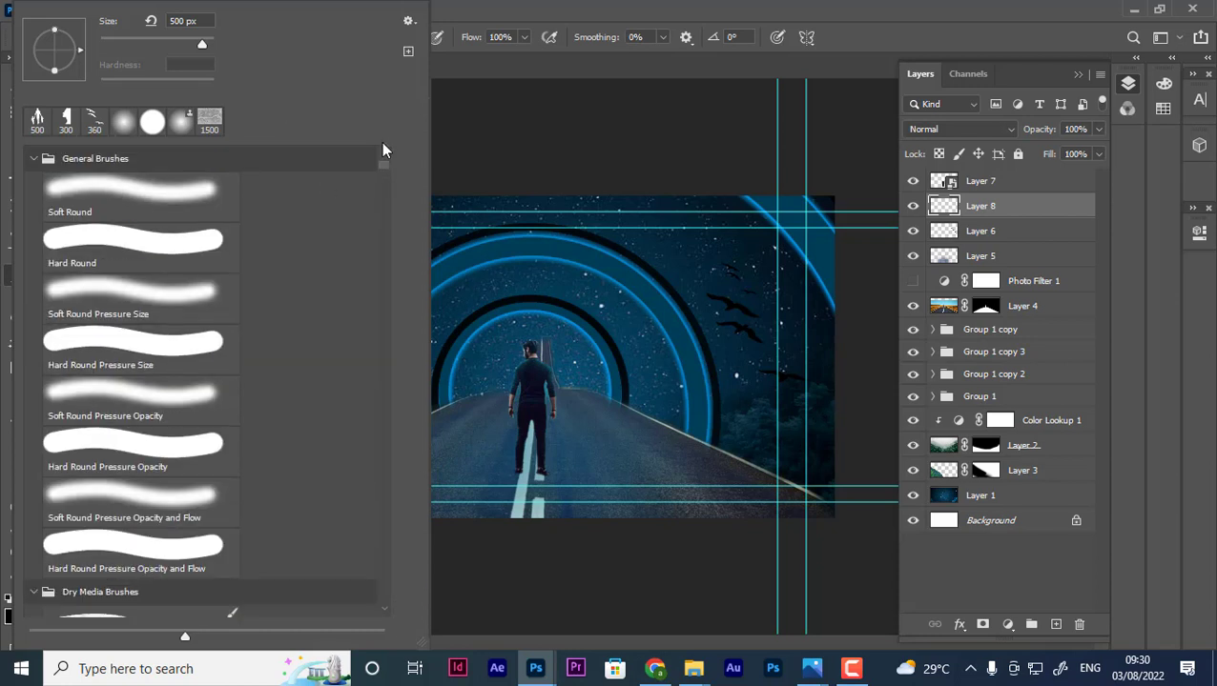
left_click(162, 199)
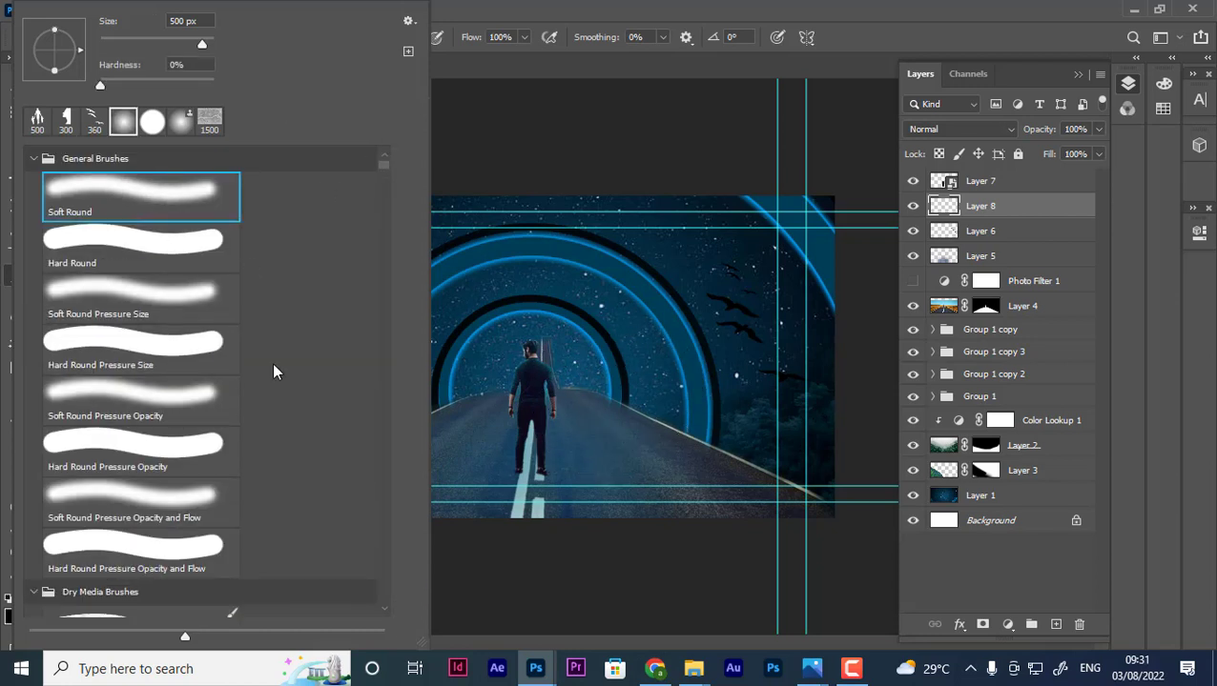
left_click(572, 419)
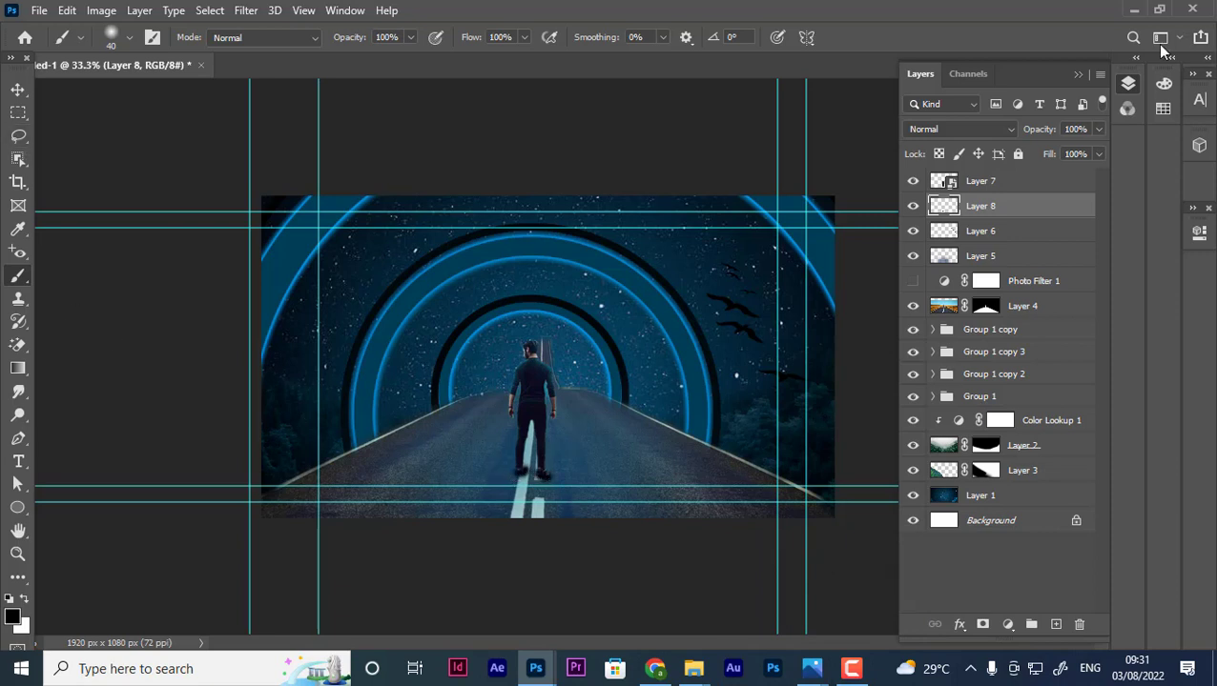
left_click_drag(1056, 130, 1031, 136)
Add a Color Lookup layer using Moonlight.3DL and lower its opacity to about 64%.
left_click(1007, 625)
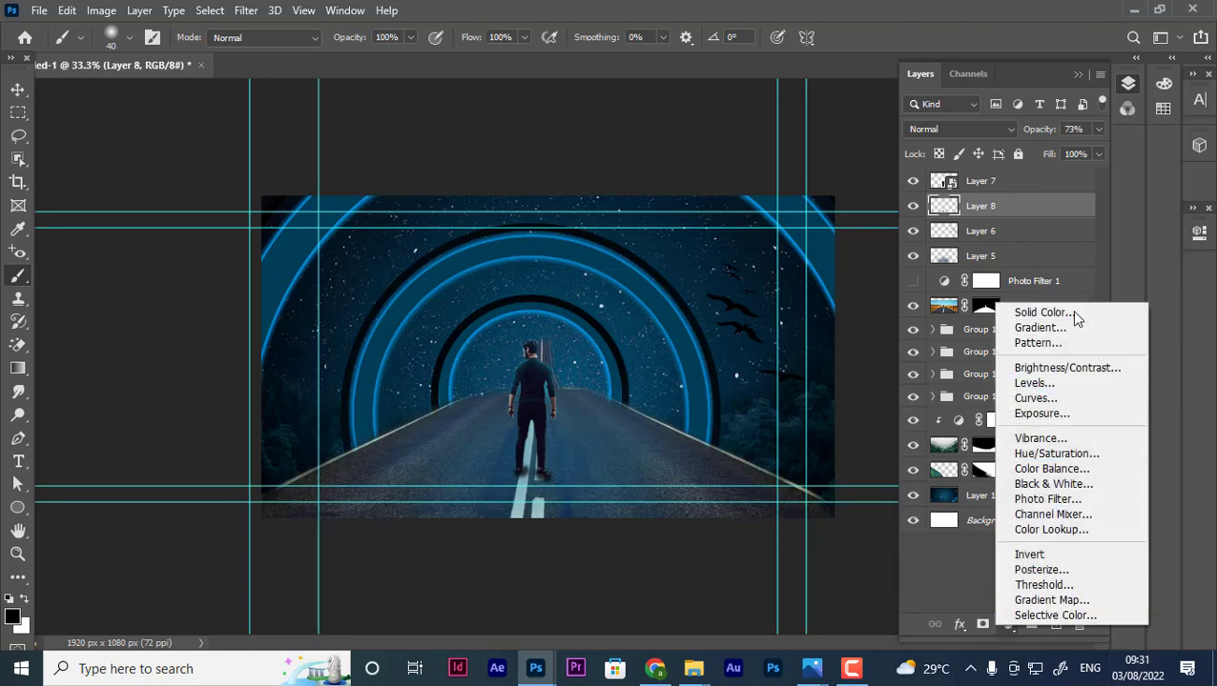
left_click(1072, 531)
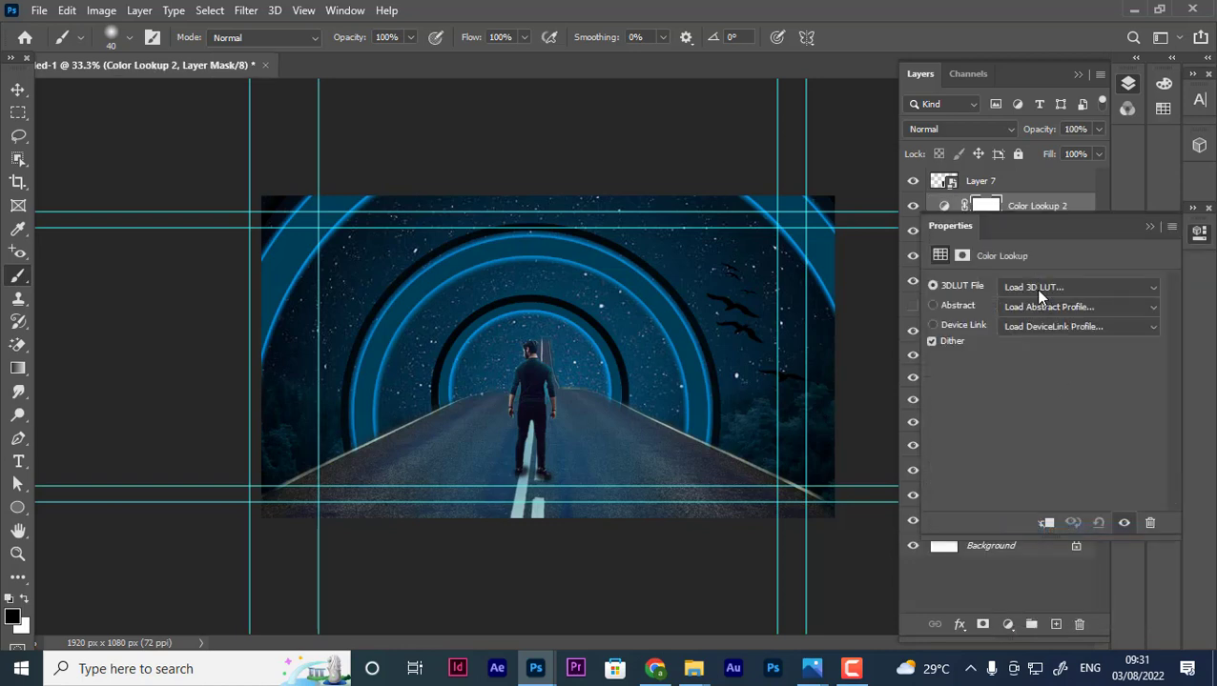
left_click(1034, 288)
left_click(1035, 433)
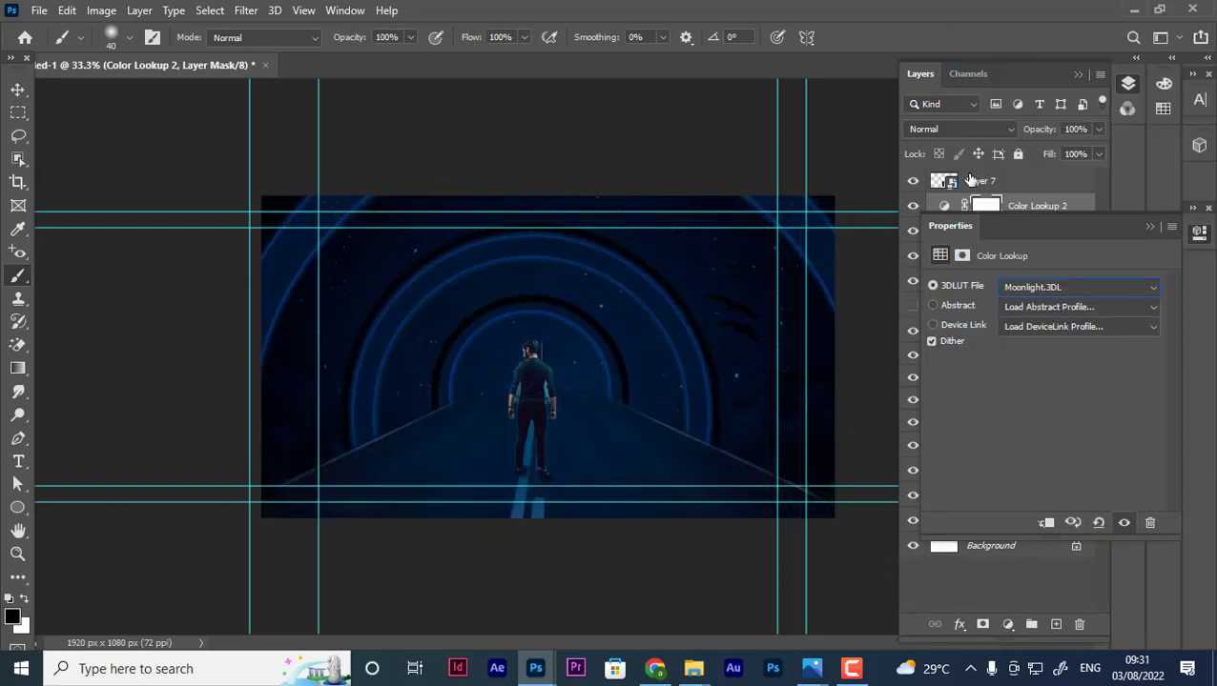
left_click(1148, 227)
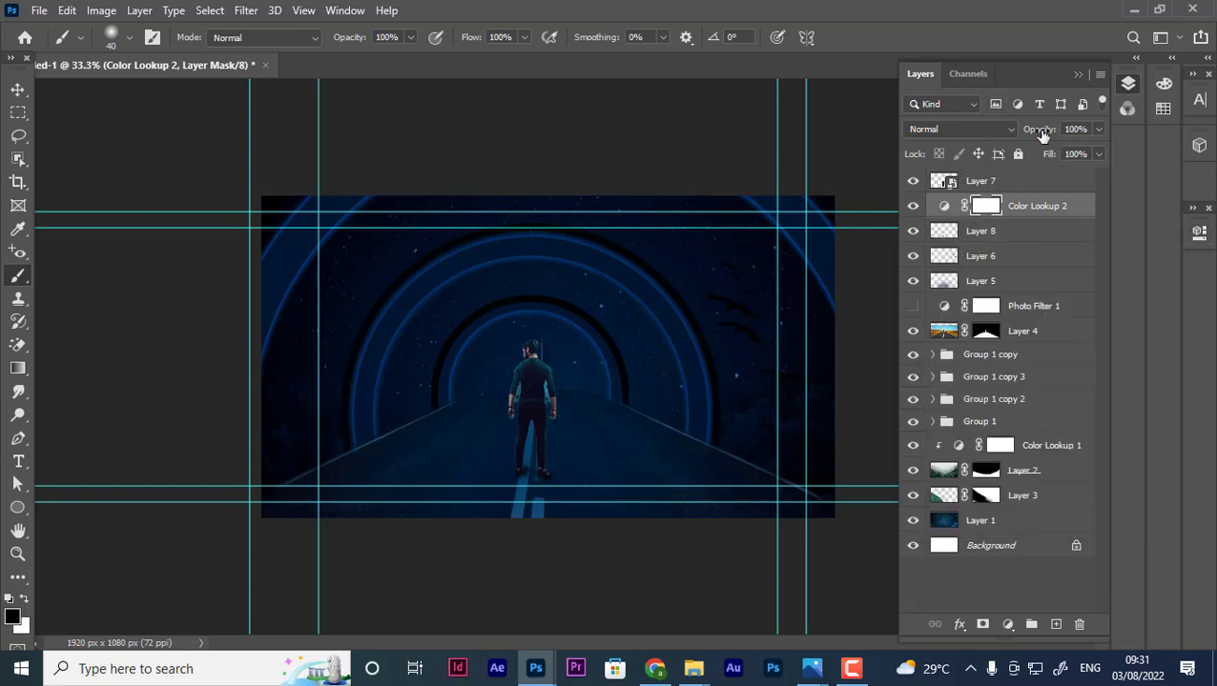
left_click_drag(1041, 131, 1011, 135)
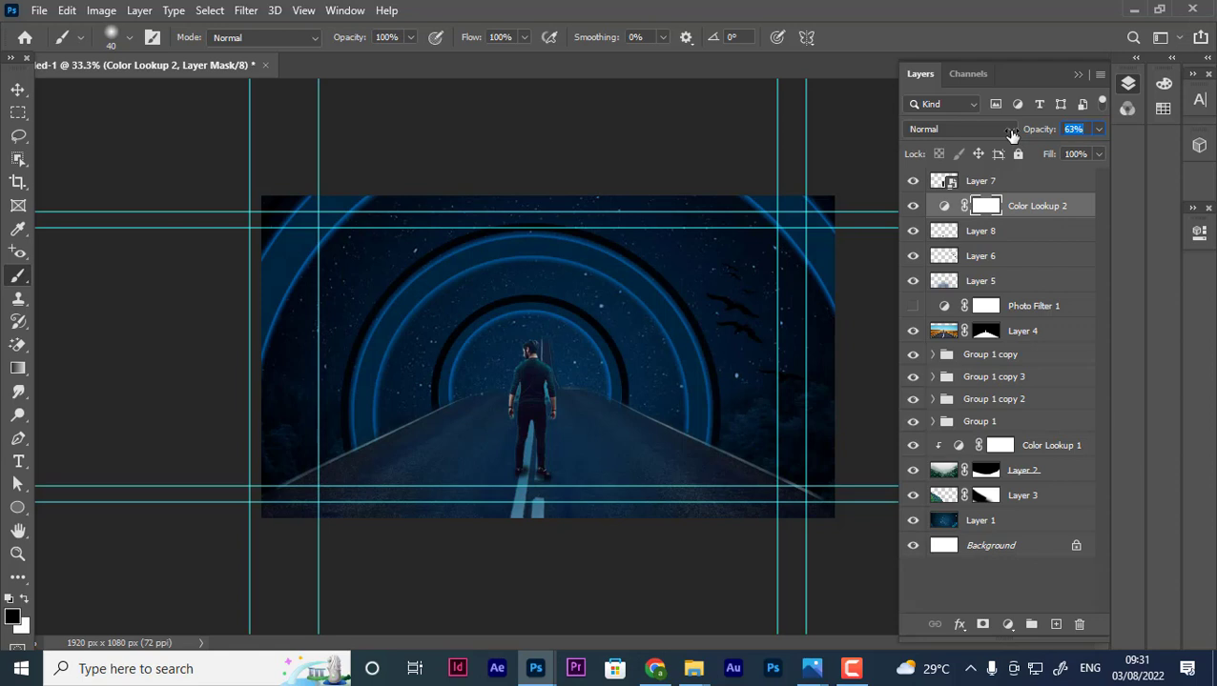